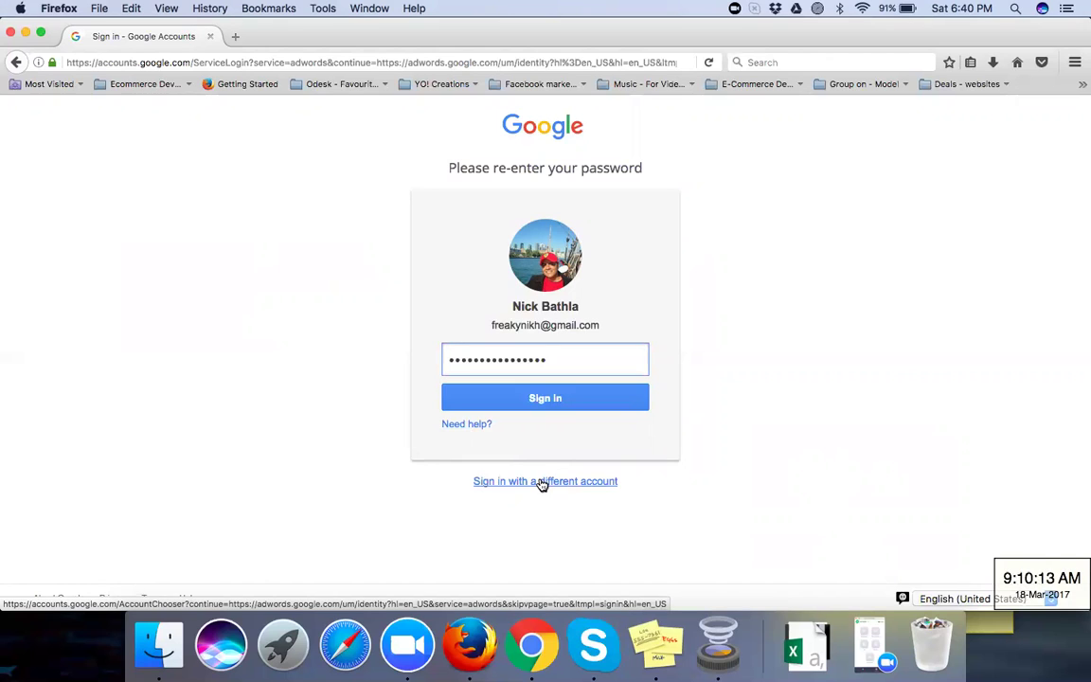
Step: Sign in with the saved manager account to reach the AdWords list of 56 managed accounts
{"action": "left_click", "coordinate": [541, 483]}
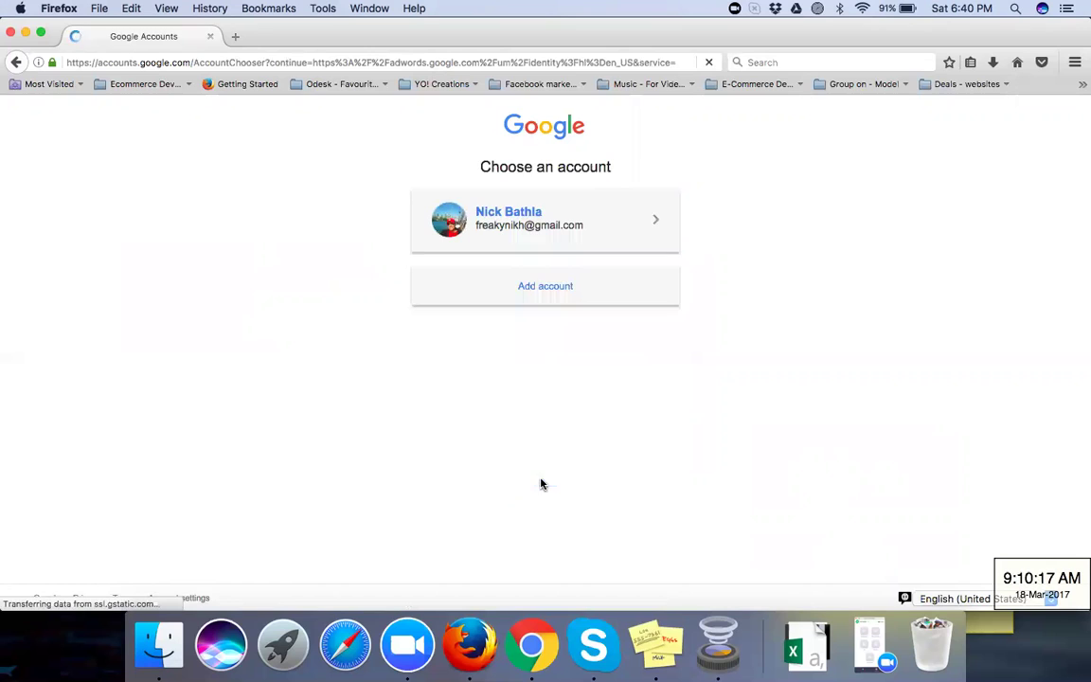
{"action": "left_click", "coordinate": [534, 288]}
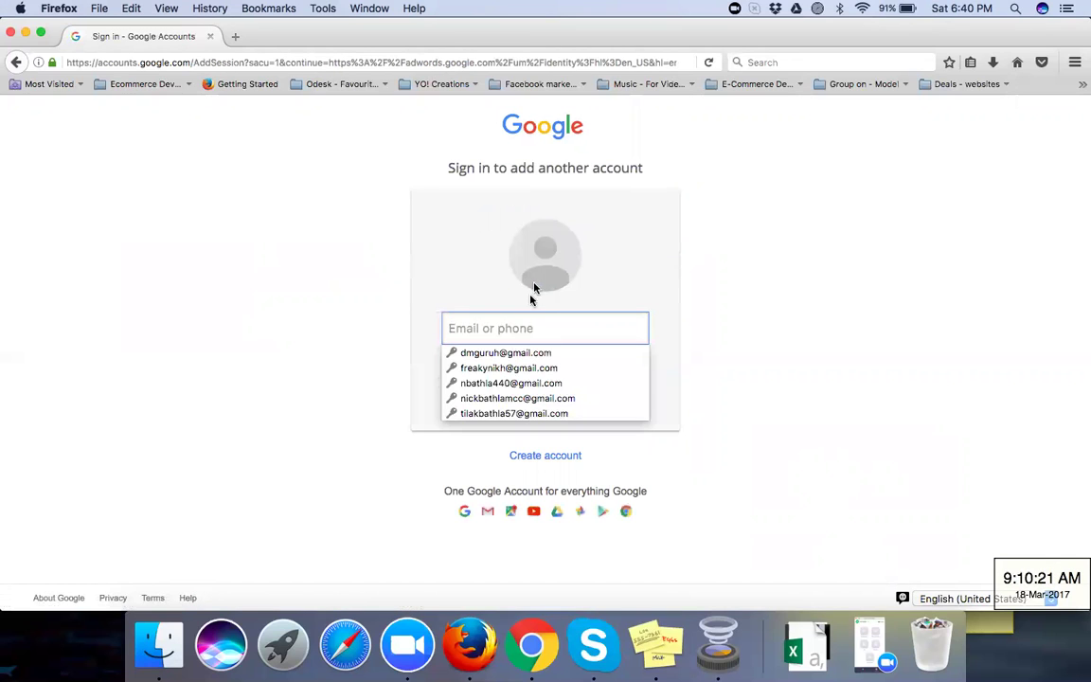
{"action": "left_click", "coordinate": [511, 397]}
{"action": "left_click", "coordinate": [541, 364]}
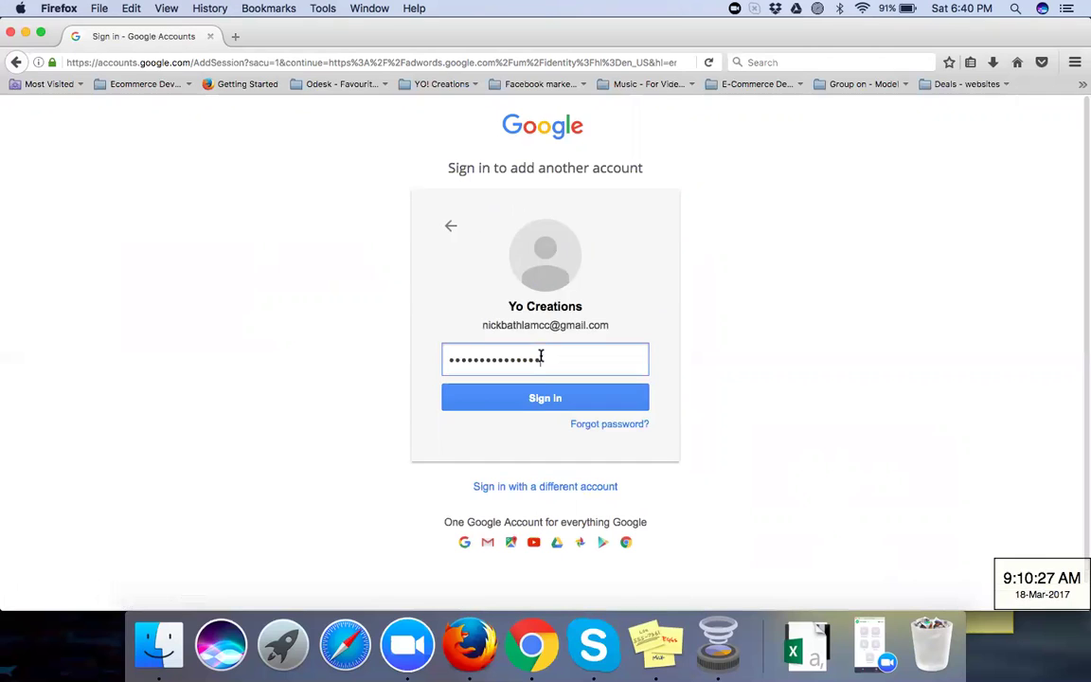
{"action": "left_click", "coordinate": [544, 400]}
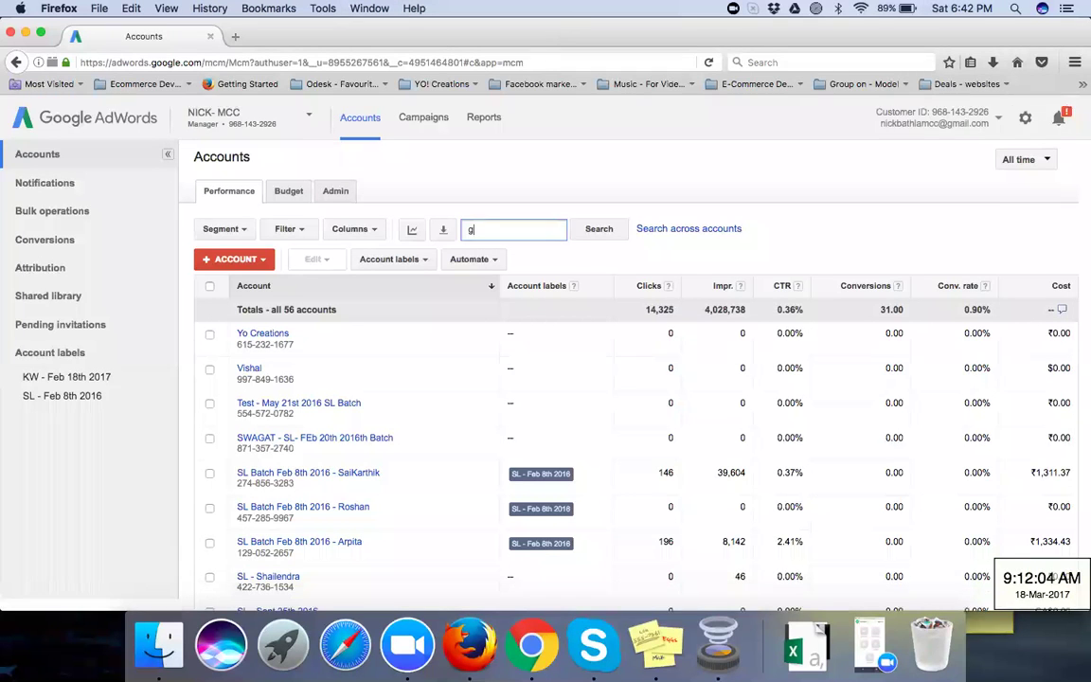
Step: Search the accounts for the client's name and strip the 'KW - ' prefix from its account name
{"action": "type", "text": "ouresh"}
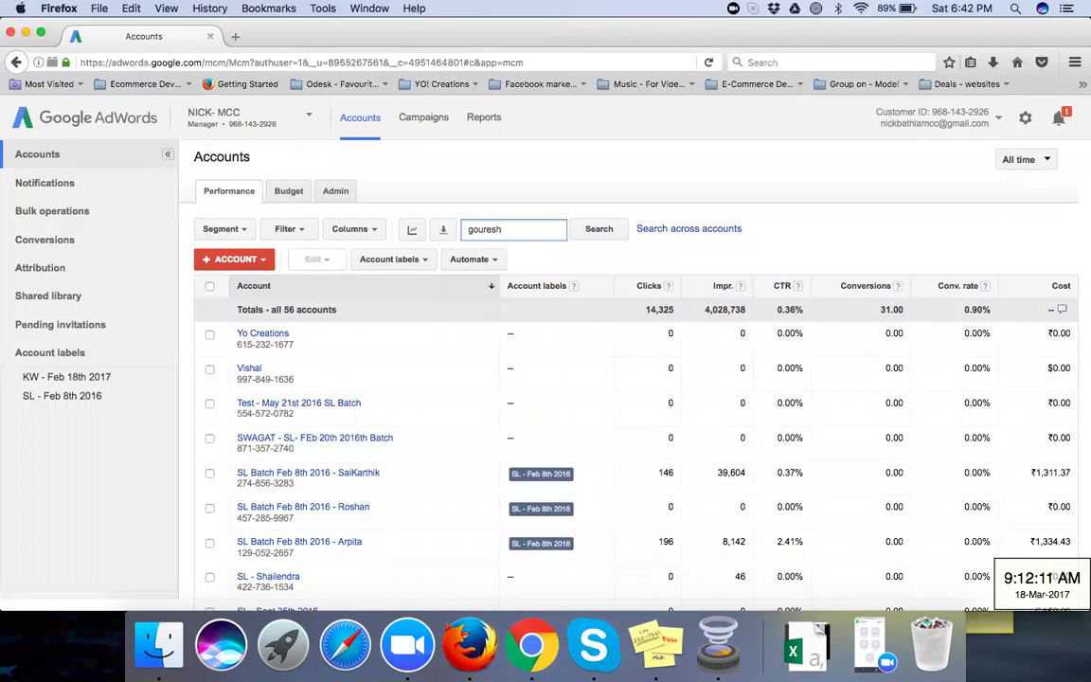
{"action": "left_click", "coordinate": [609, 230]}
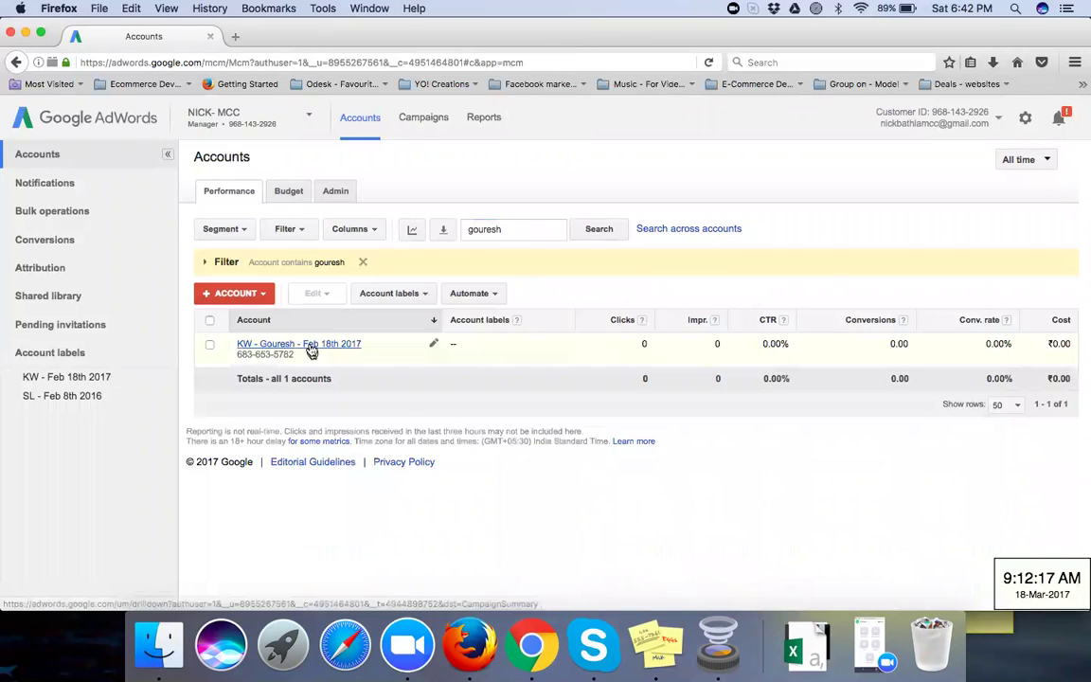
{"action": "left_click", "coordinate": [434, 343]}
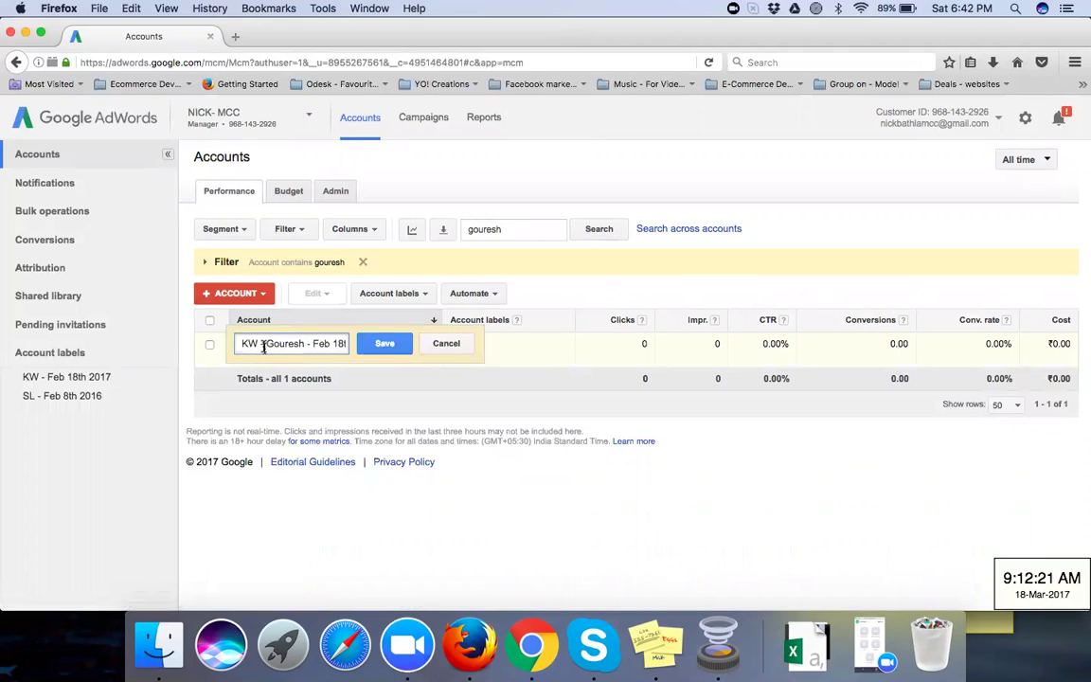
{"action": "left_click_drag", "start_coordinate": [266, 343], "coordinate": [229, 343]}
{"action": "key", "text": "BackSpace"}
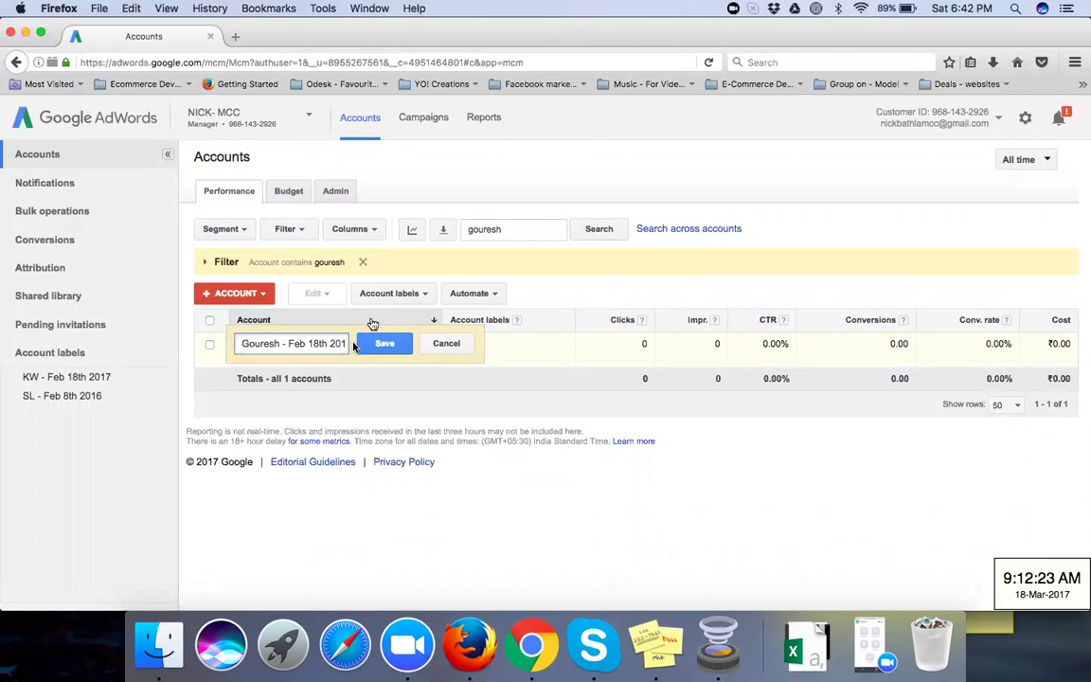
{"action": "left_click", "coordinate": [376, 351]}
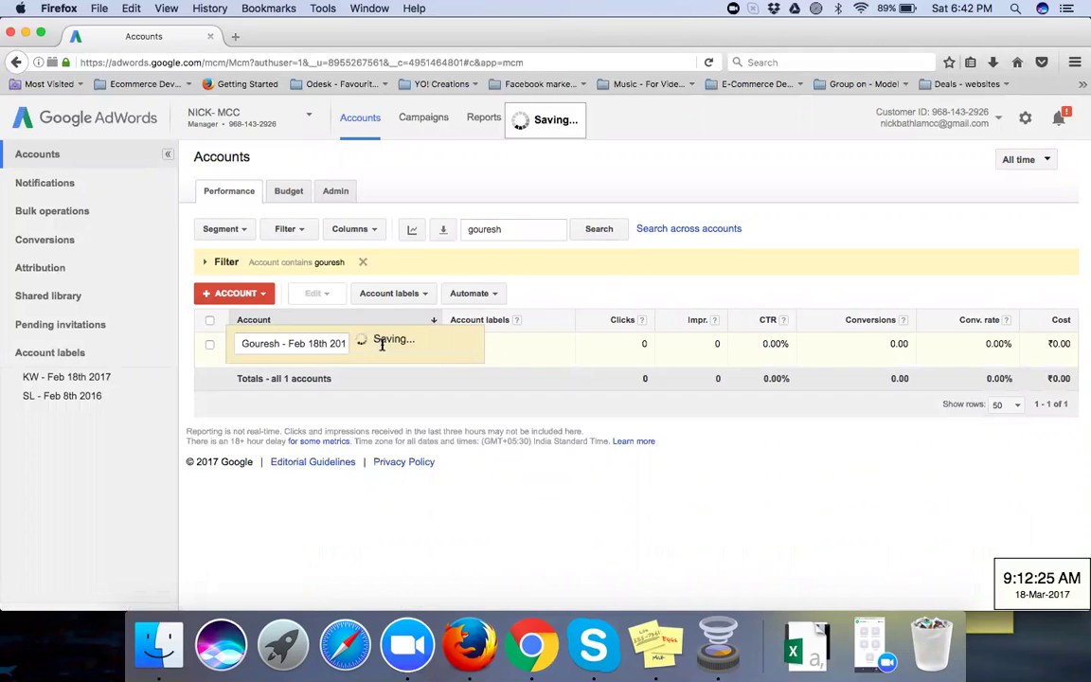
Step: Open the renamed client account and its LPG Agency-Search Campaign, showing the New Agency ad group
{"action": "left_click", "coordinate": [309, 346]}
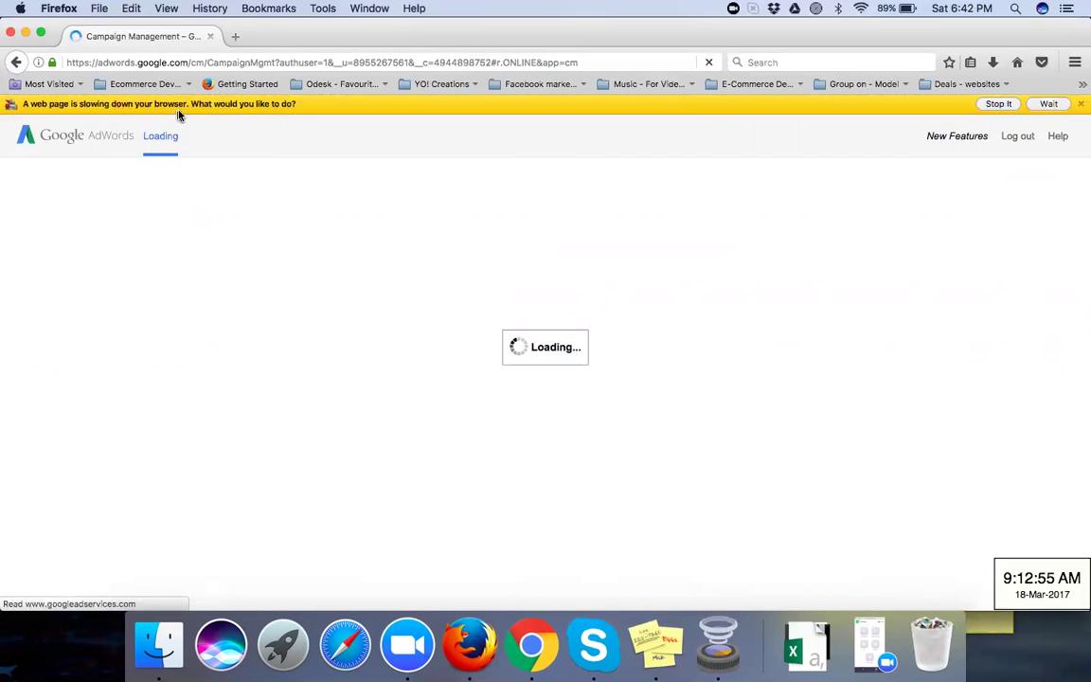
{"action": "left_click", "coordinate": [1048, 105]}
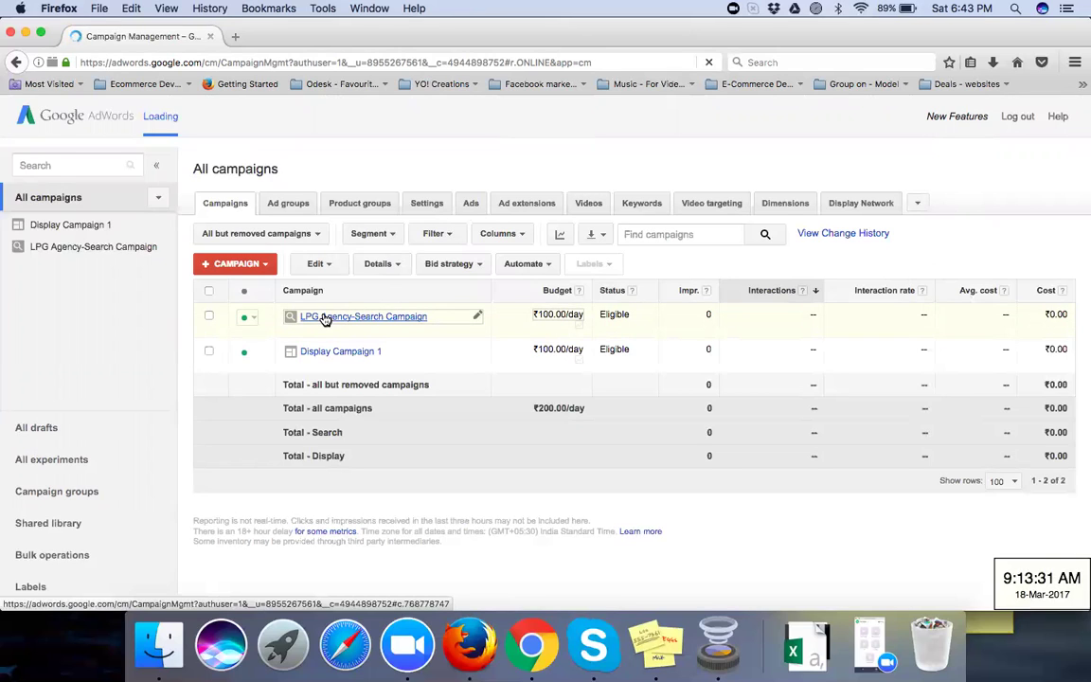
{"action": "left_click", "coordinate": [325, 317]}
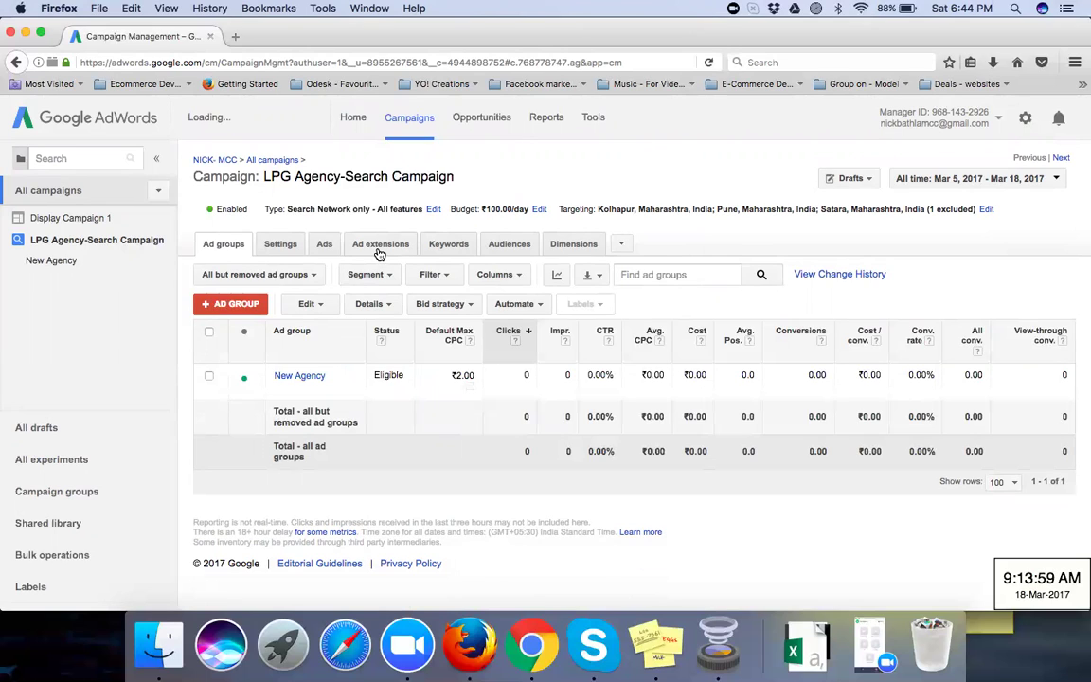
Step: On the campaign's Ad extensions tab, switch the view to Sitelinks extensions
{"action": "left_click", "coordinate": [378, 252]}
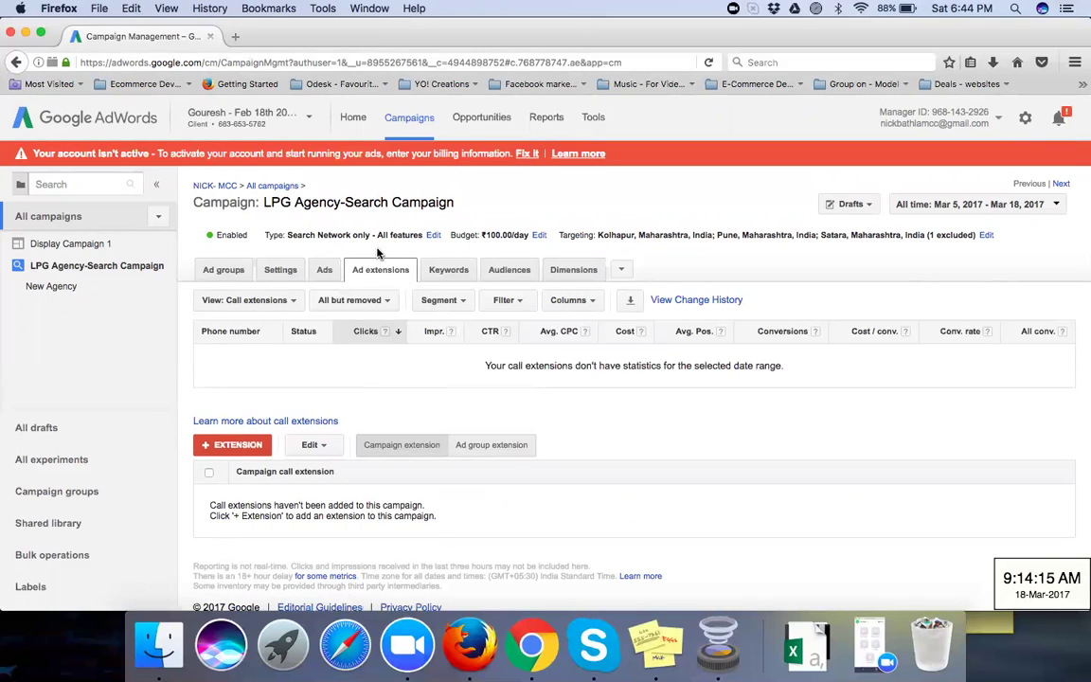
{"action": "left_click", "coordinate": [290, 301]}
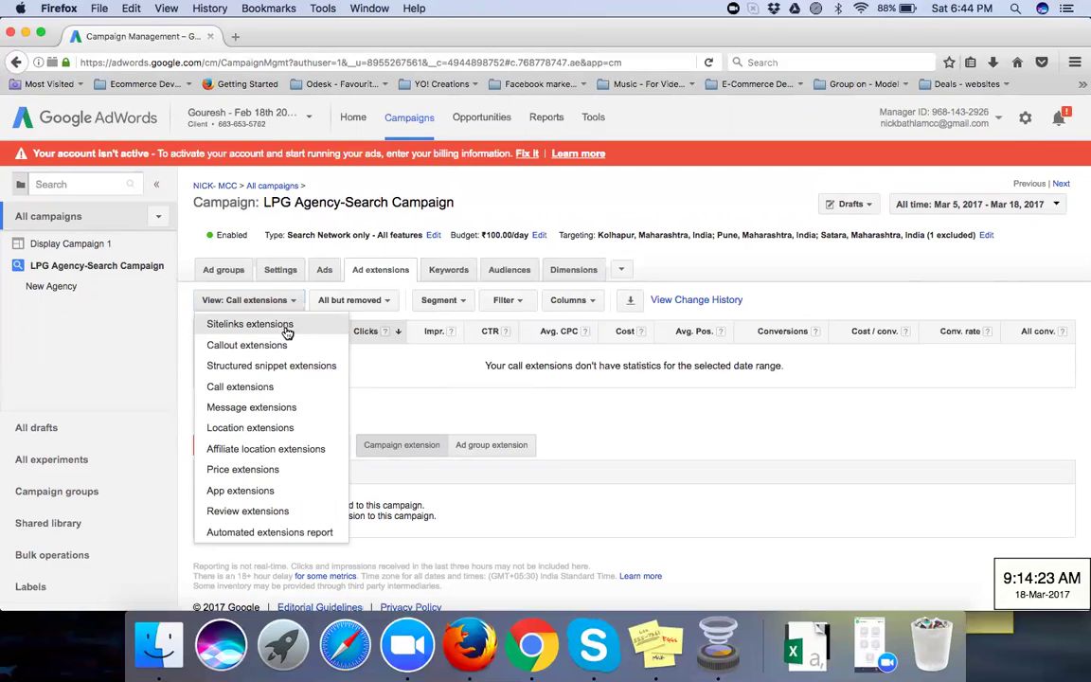
{"action": "left_click", "coordinate": [287, 327]}
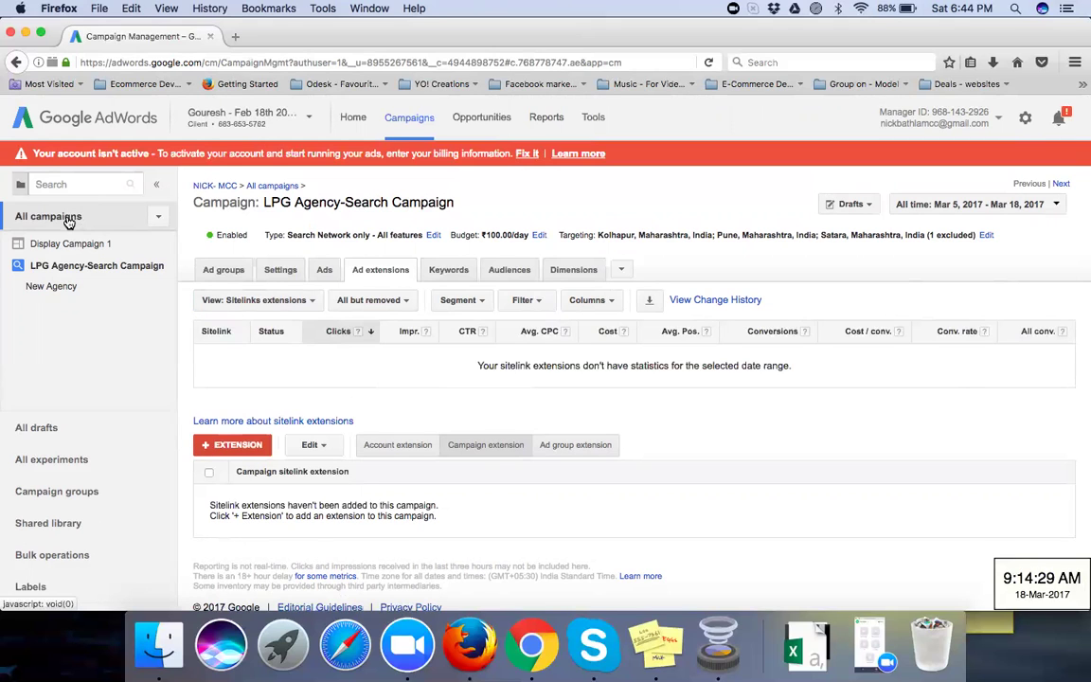
Step: Go up to all campaigns and view Callout extensions, listing the two approved mobile callouts
{"action": "left_click", "coordinate": [68, 221]}
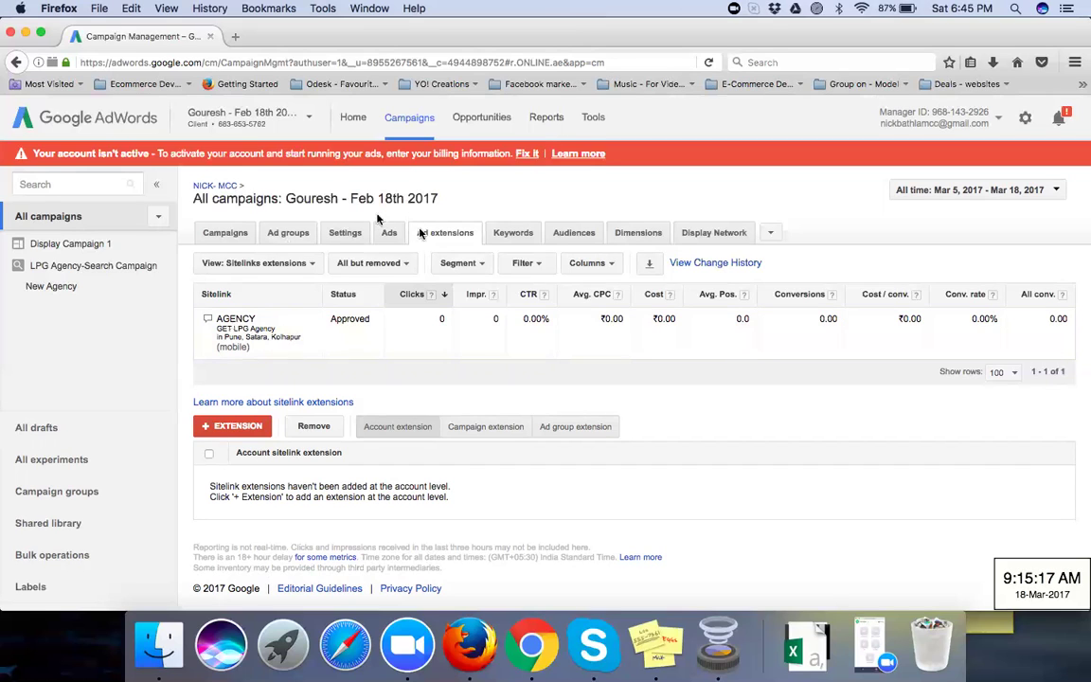
{"action": "left_click", "coordinate": [287, 265]}
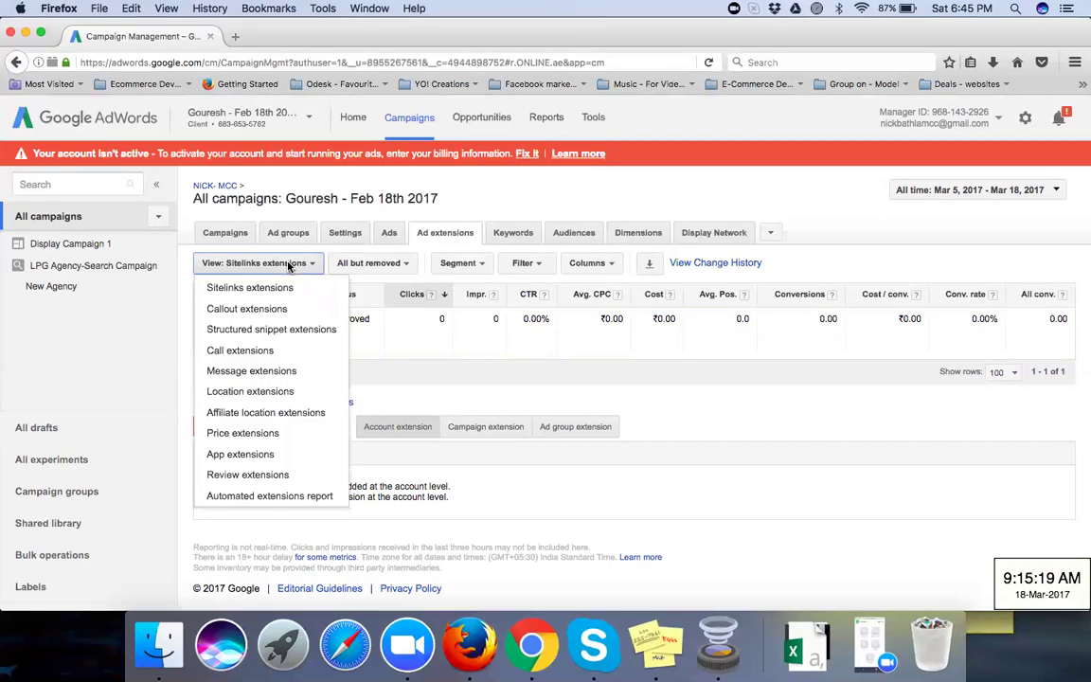
{"action": "left_click", "coordinate": [273, 310]}
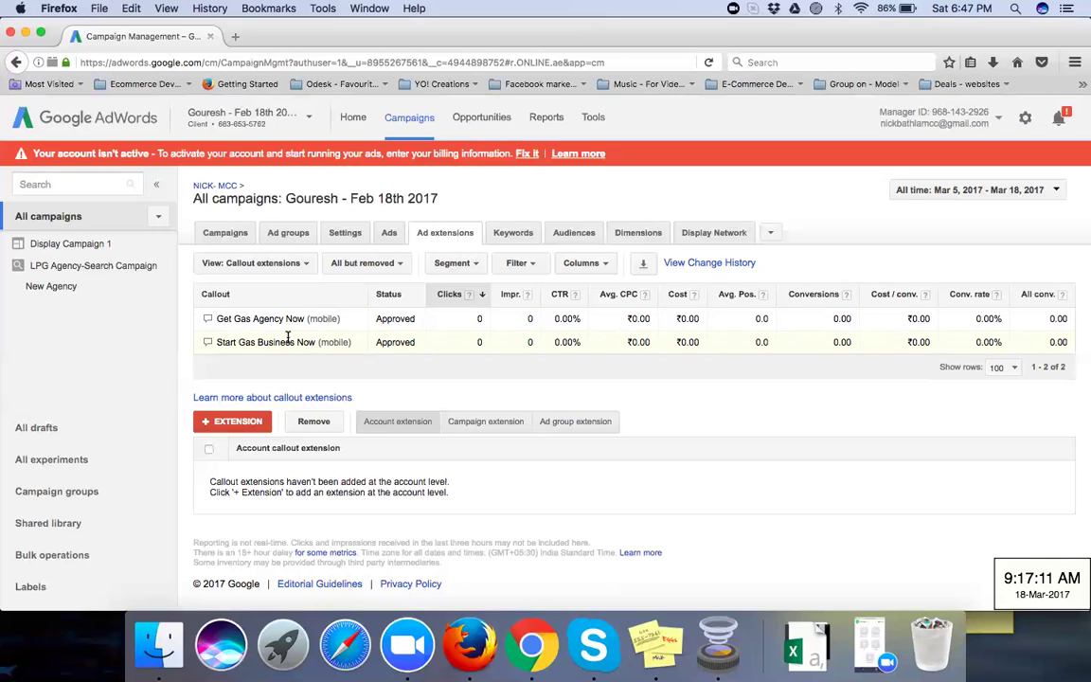
Step: Switch the extensions view to Structured snippet extensions to reveal the disapproved Amenities snippet
{"action": "left_click", "coordinate": [305, 266]}
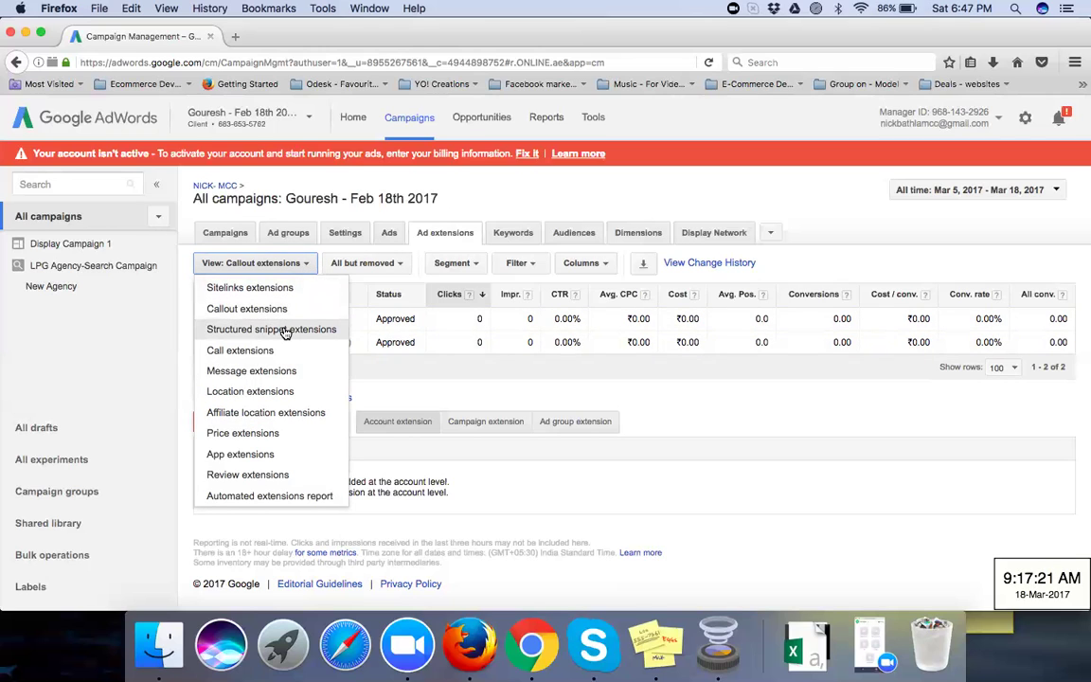
{"action": "left_click", "coordinate": [285, 331]}
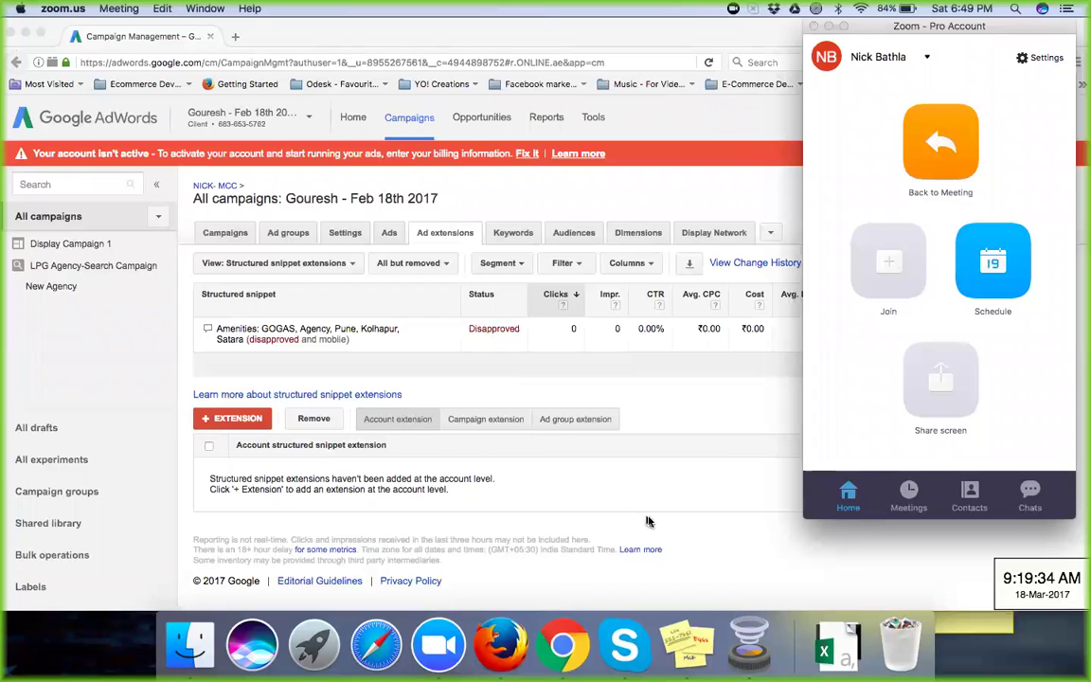
Step: Open the 'Incorrect Structured Snippet Value' policy page for the disapproved Amenities snippet
{"action": "left_click", "coordinate": [725, 393]}
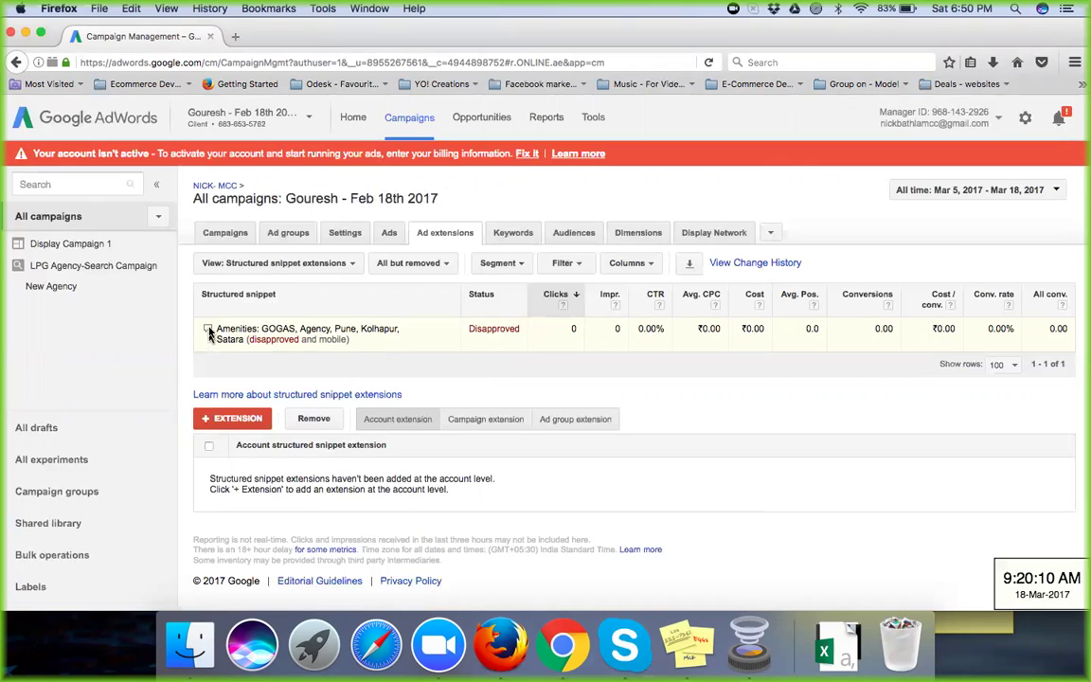
{"action": "mouse_move", "coordinate": [210, 333]}
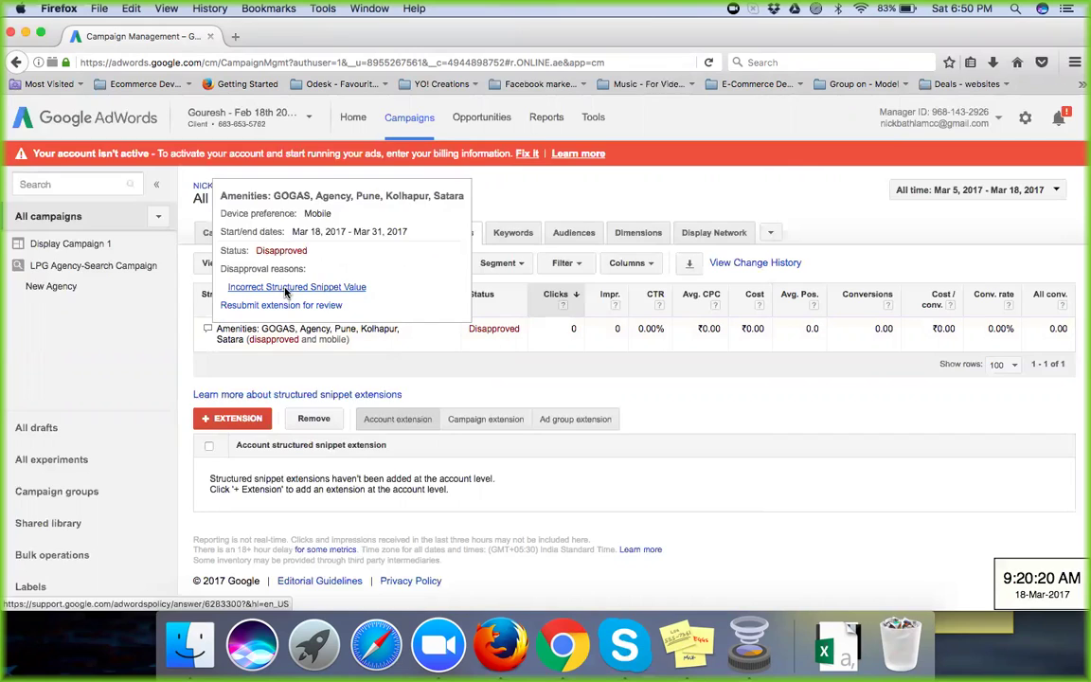
{"action": "left_click", "coordinate": [285, 288]}
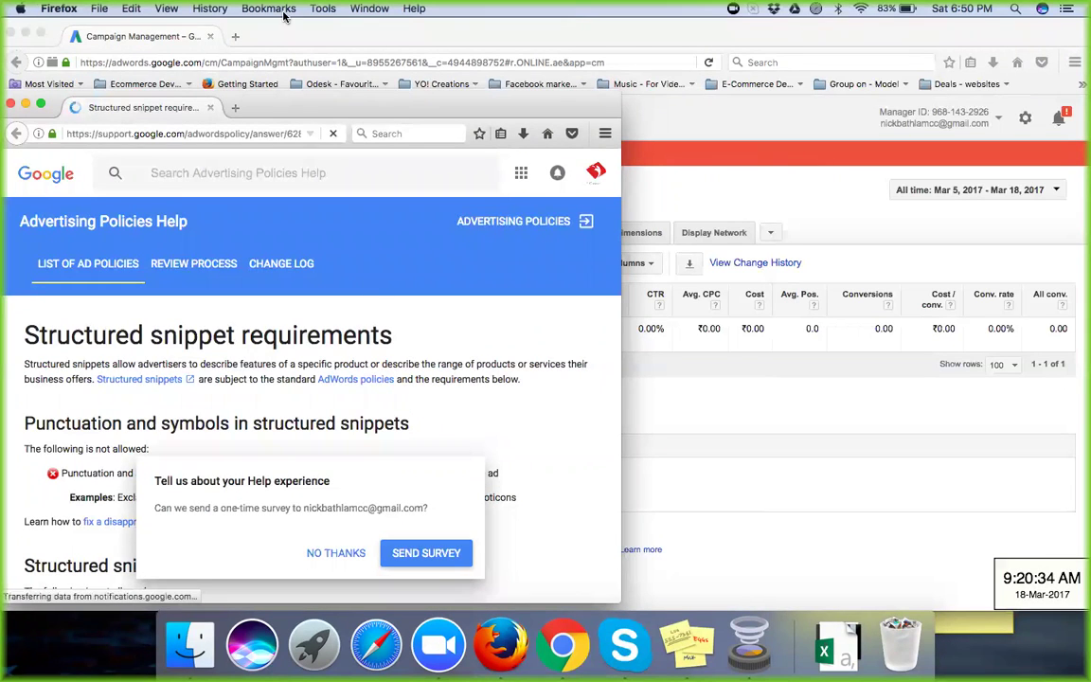
Step: Scroll the structured snippet requirements article and expand the Amenities examples
{"action": "left_click_drag", "start_coordinate": [271, 107], "coordinate": [317, 54]}
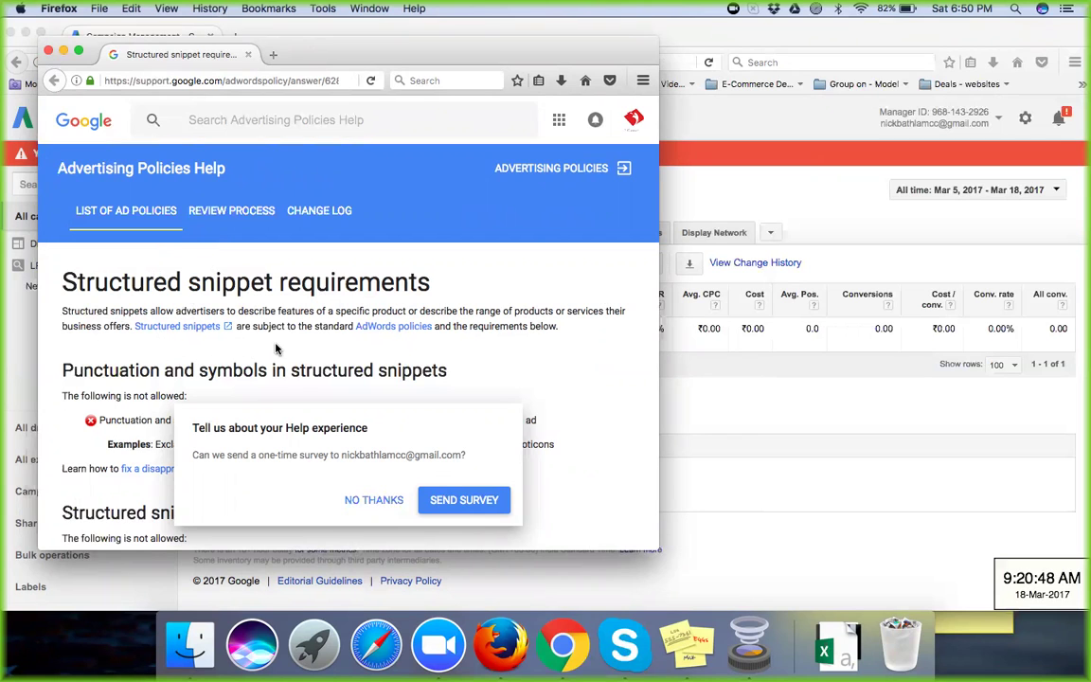
{"action": "scroll", "coordinate": [280, 351], "scroll_direction": "down", "scroll_amount": 3}
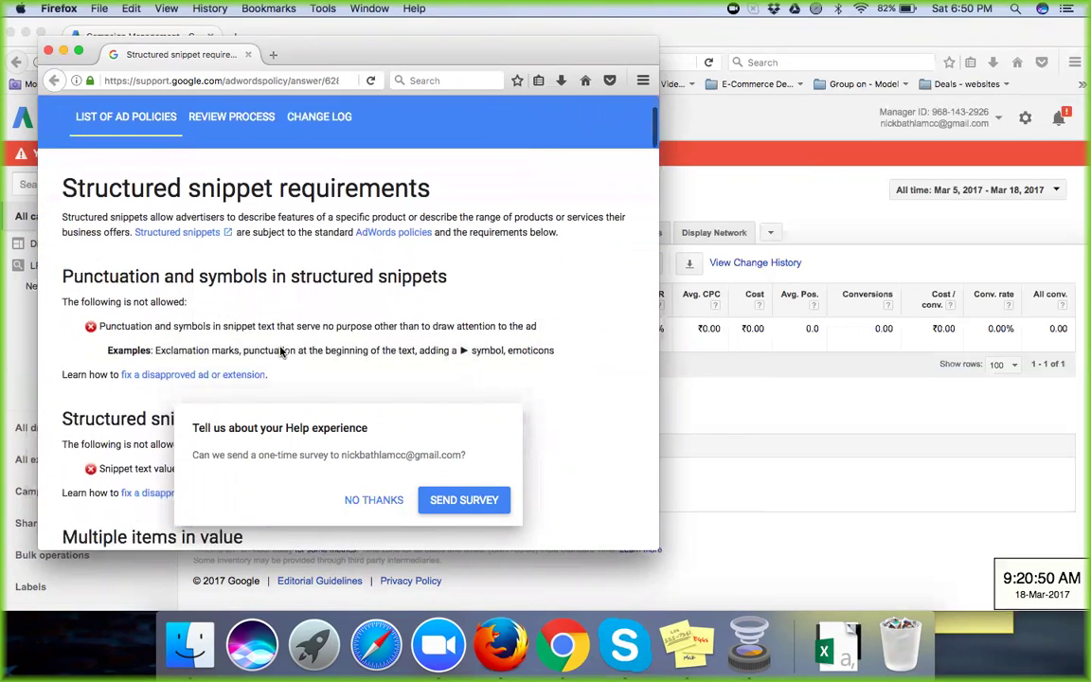
{"action": "scroll", "coordinate": [281, 351], "scroll_direction": "down", "scroll_amount": 3}
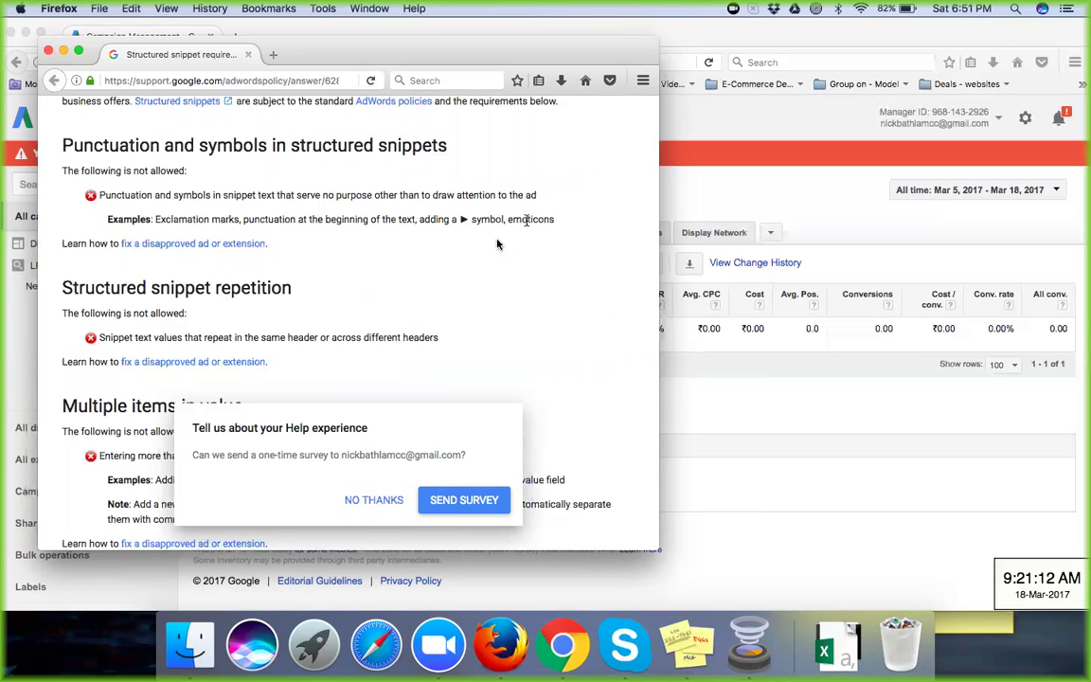
{"action": "scroll", "coordinate": [409, 260], "scroll_direction": "down", "scroll_amount": 3}
{"action": "scroll", "coordinate": [409, 262], "scroll_direction": "down", "scroll_amount": 2}
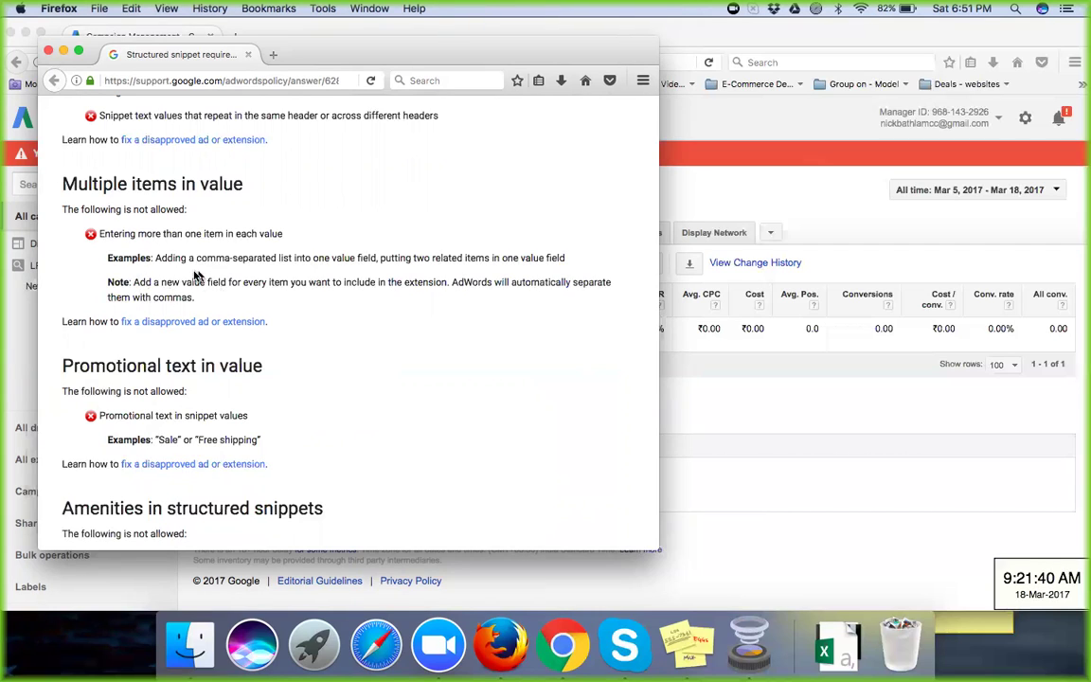
{"action": "scroll", "coordinate": [344, 339], "scroll_direction": "down", "scroll_amount": 3}
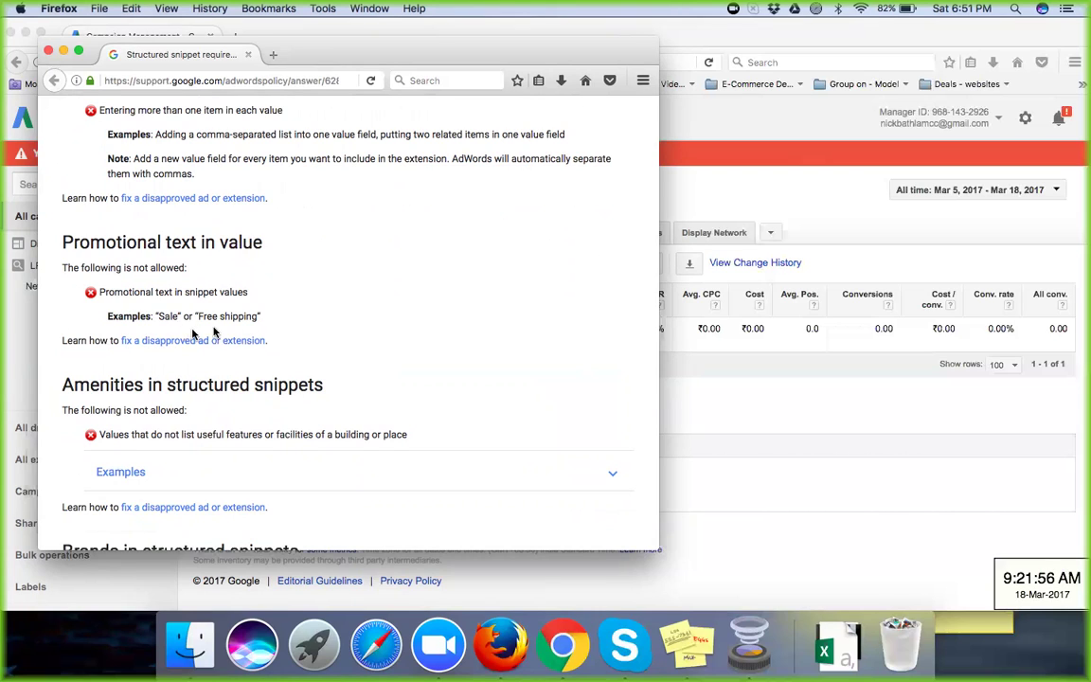
{"action": "scroll", "coordinate": [341, 329], "scroll_direction": "down", "scroll_amount": 2}
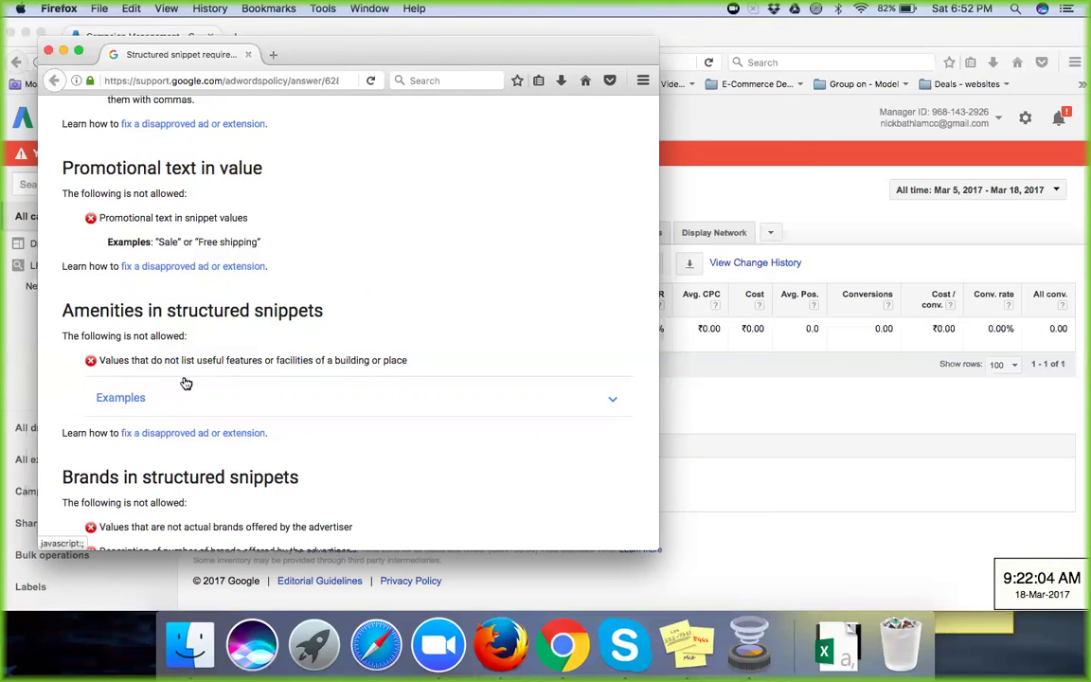
{"action": "left_click", "coordinate": [617, 402]}
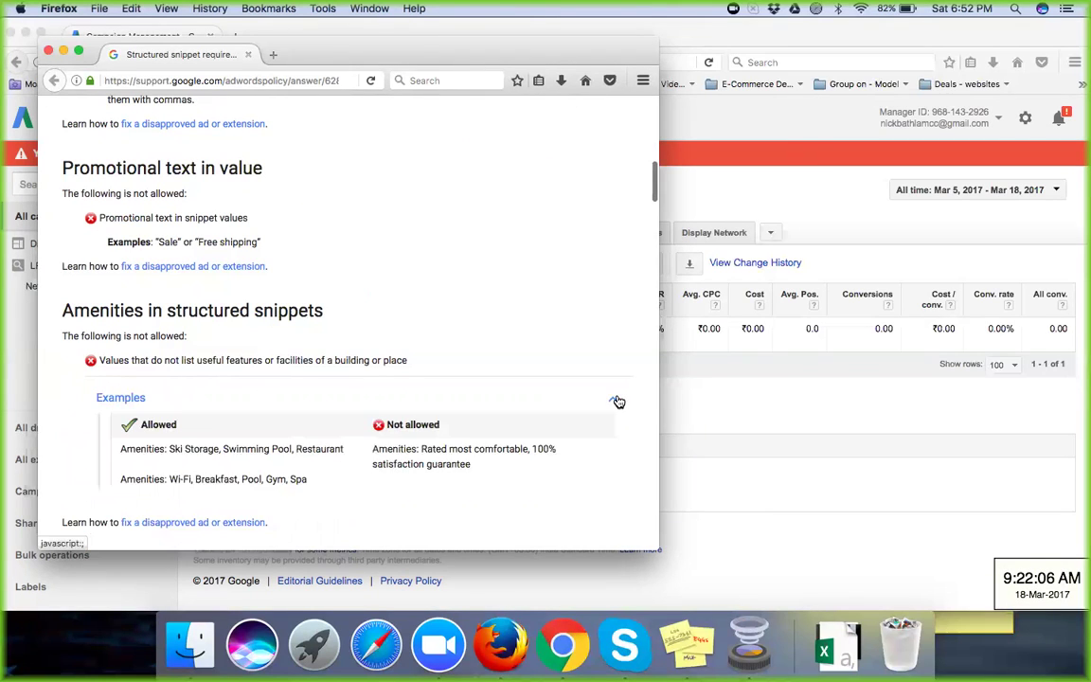
Step: Expand the Brands examples and read further down the article
{"action": "scroll", "coordinate": [512, 366], "scroll_direction": "down", "scroll_amount": 3}
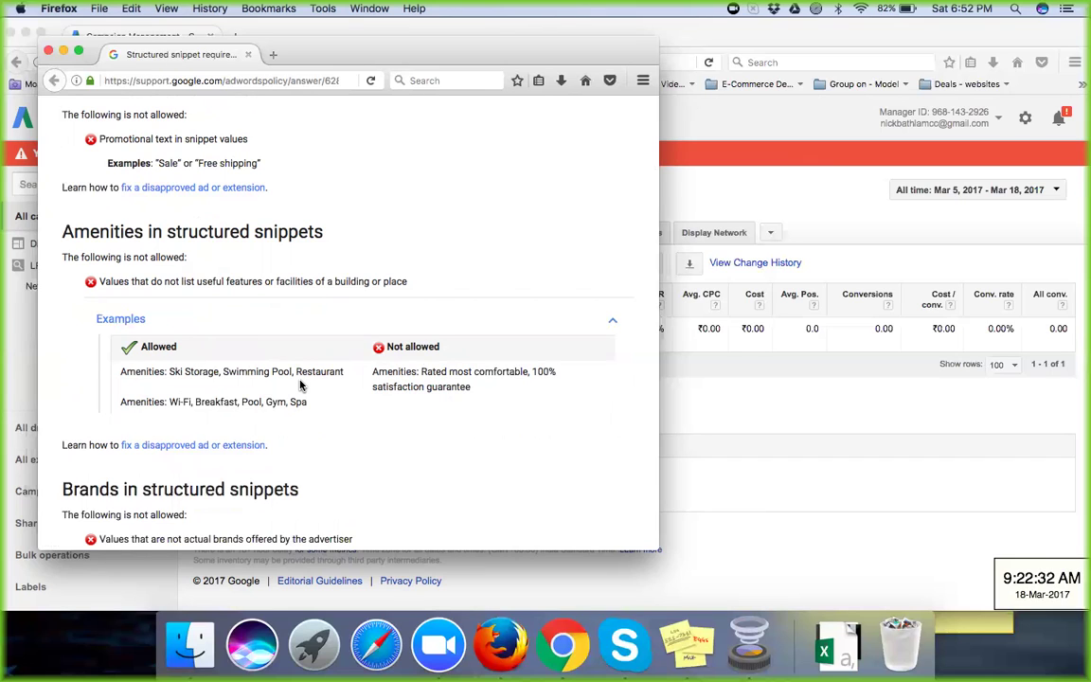
{"action": "scroll", "coordinate": [299, 383], "scroll_direction": "down", "scroll_amount": 3}
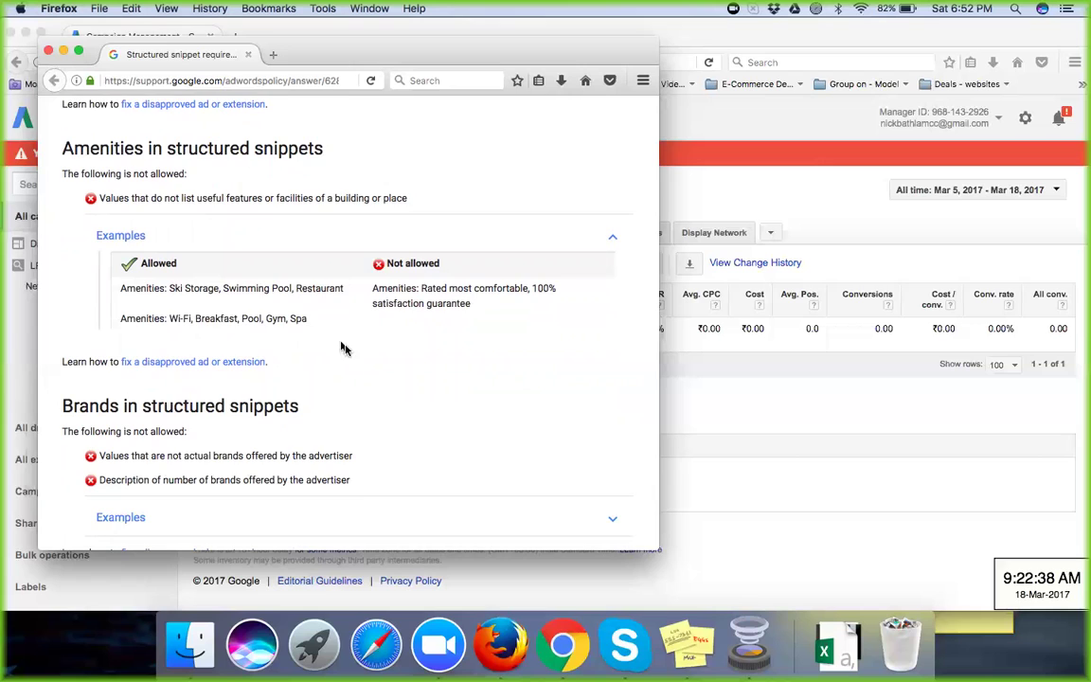
{"action": "scroll", "coordinate": [352, 359], "scroll_direction": "down", "scroll_amount": 4}
{"action": "scroll", "coordinate": [353, 359], "scroll_direction": "down", "scroll_amount": 3}
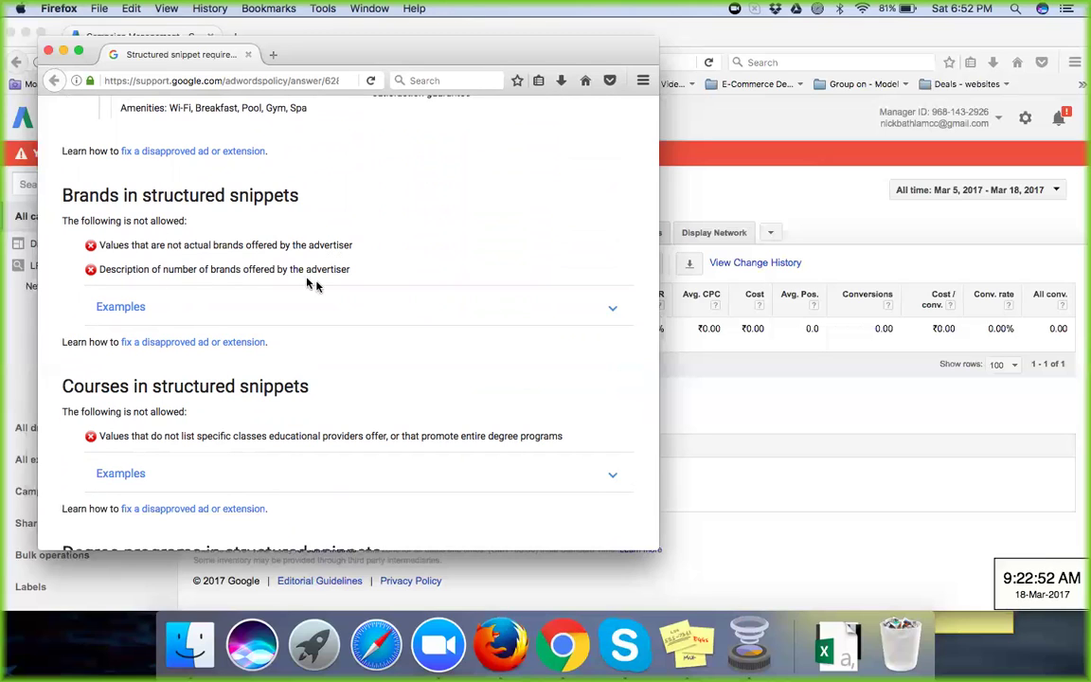
{"action": "left_click", "coordinate": [613, 312]}
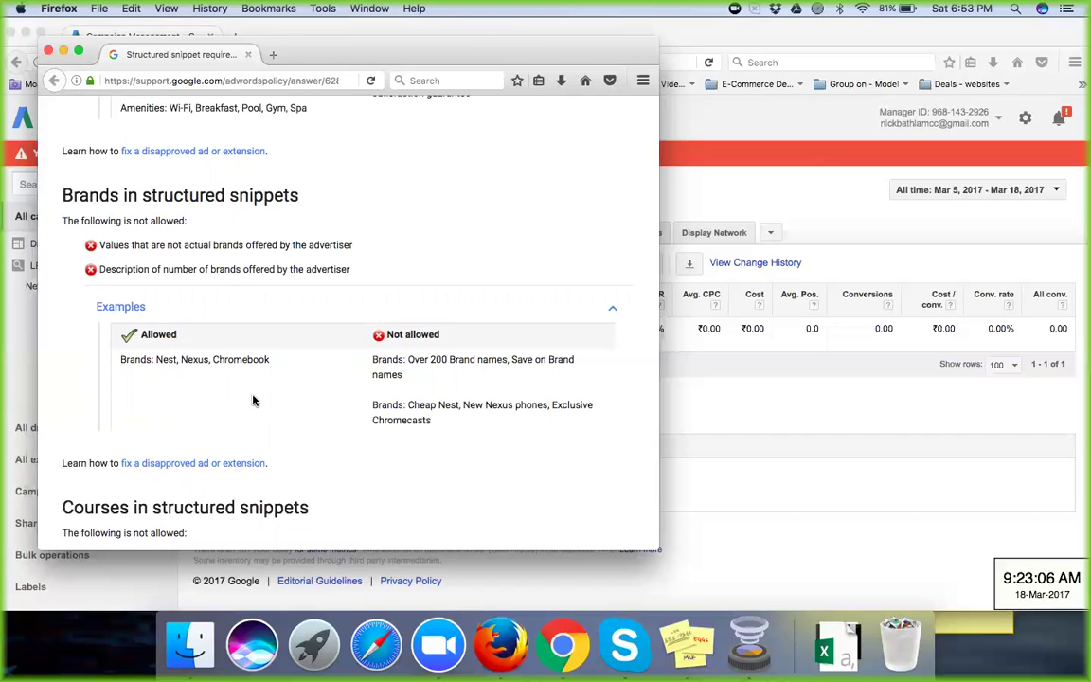
{"action": "scroll", "coordinate": [251, 396], "scroll_direction": "down", "scroll_amount": 1}
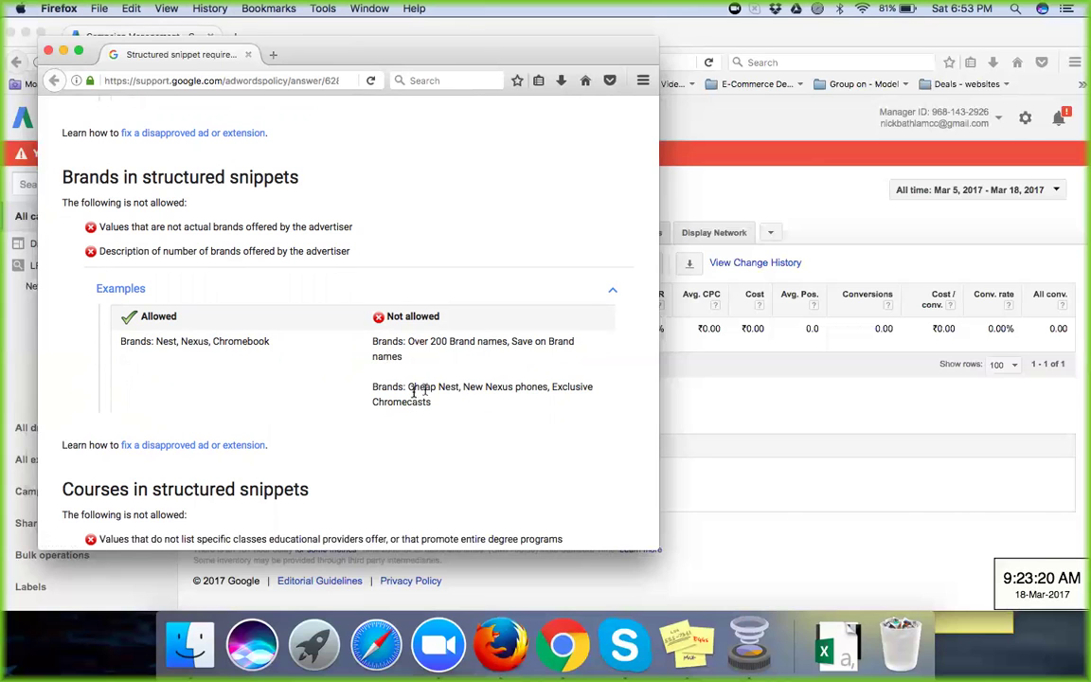
{"action": "scroll", "coordinate": [420, 398], "scroll_direction": "down", "scroll_amount": 5}
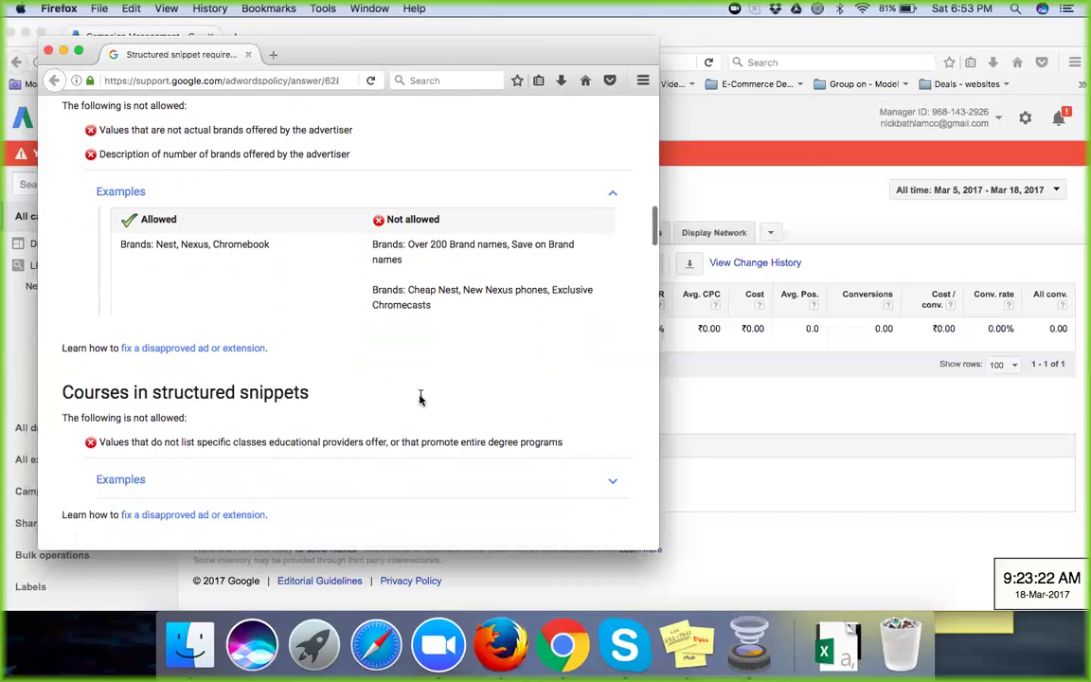
{"action": "scroll", "coordinate": [421, 400], "scroll_direction": "down", "scroll_amount": 2}
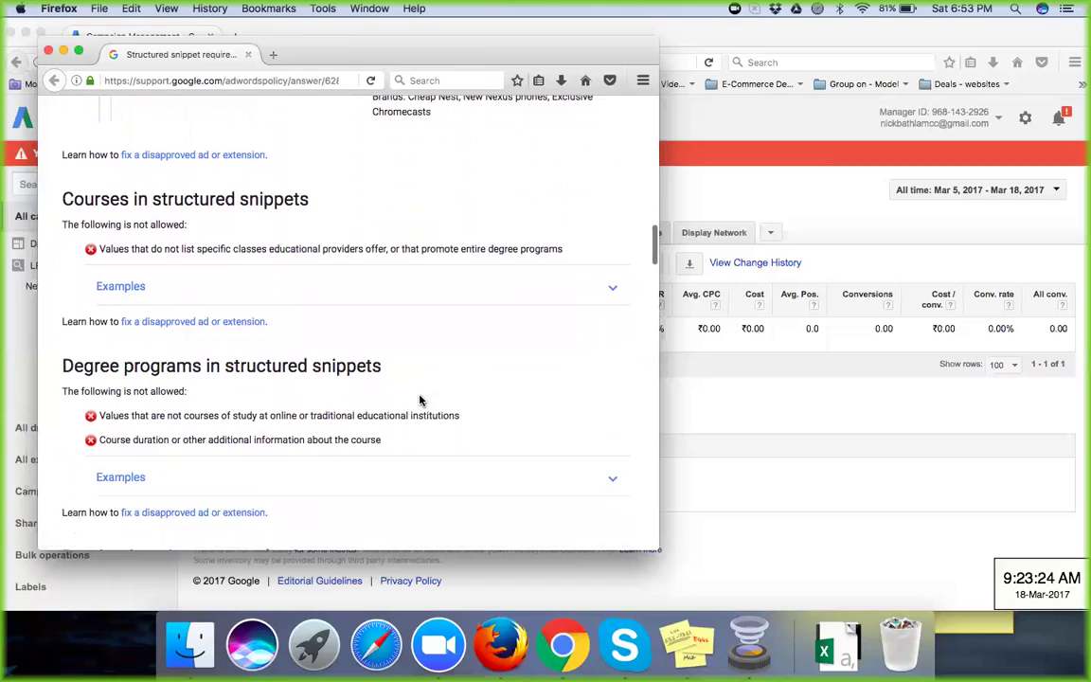
Step: Expand the Courses and Degree programs example tables
{"action": "left_click", "coordinate": [121, 265]}
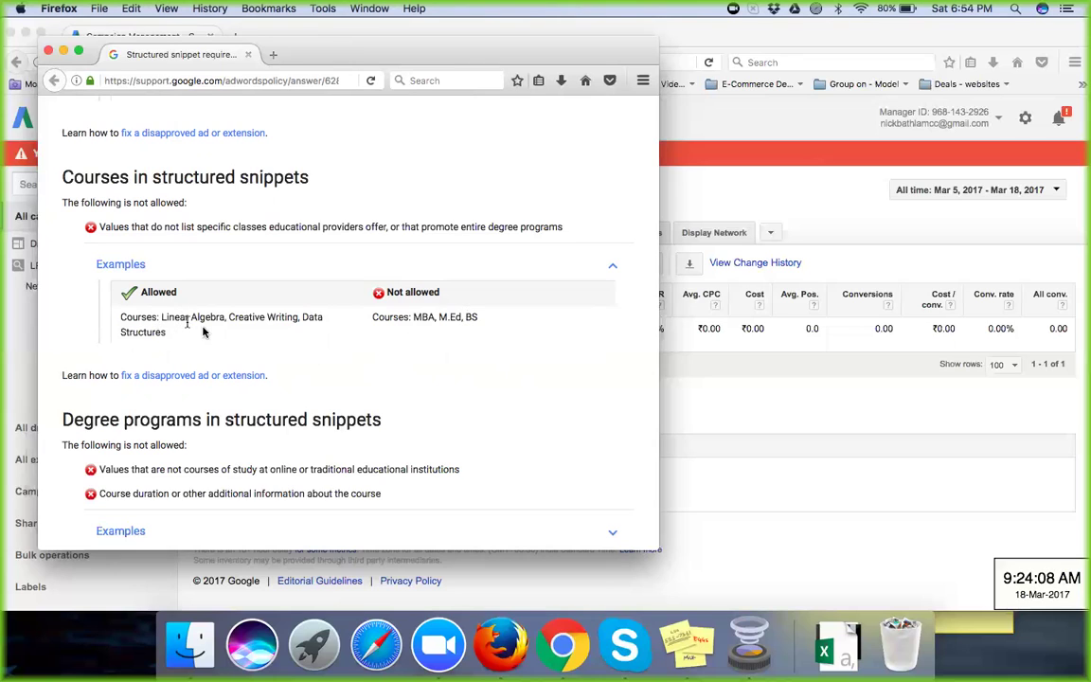
{"action": "scroll", "coordinate": [440, 338], "scroll_direction": "down", "scroll_amount": 2}
{"action": "scroll", "coordinate": [441, 338], "scroll_direction": "down", "scroll_amount": 4}
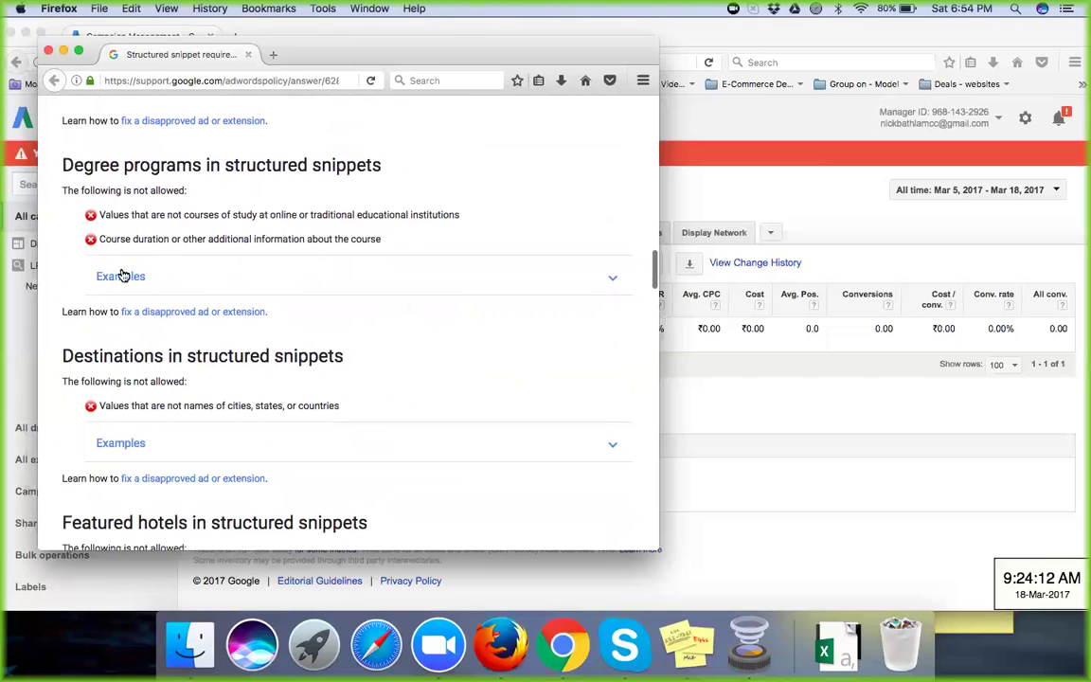
{"action": "left_click", "coordinate": [122, 276]}
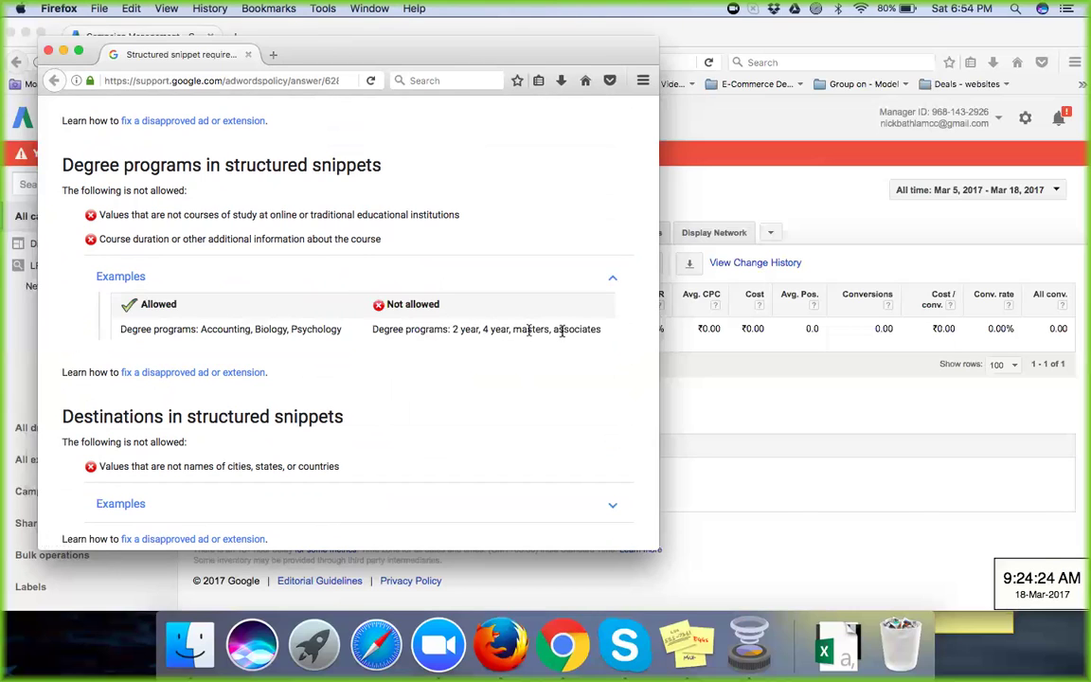
Step: Scroll to the end of the article, then close the policy help window
{"action": "scroll", "coordinate": [463, 364], "scroll_direction": "down", "scroll_amount": 2}
{"action": "scroll", "coordinate": [463, 364], "scroll_direction": "down", "scroll_amount": 12}
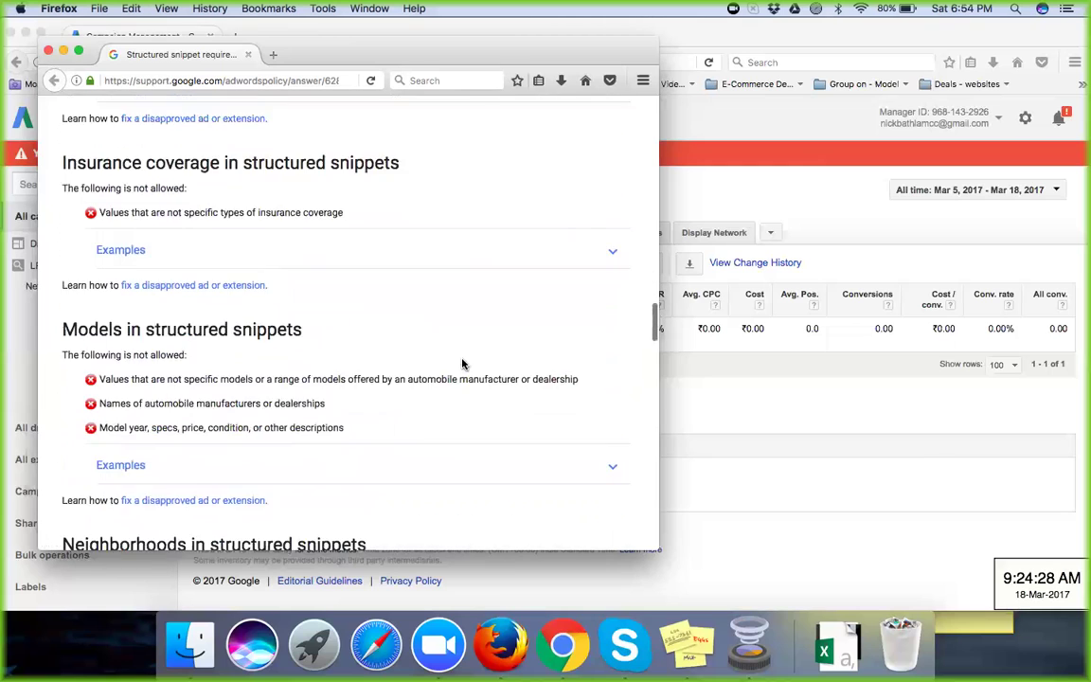
{"action": "scroll", "coordinate": [463, 364], "scroll_direction": "down", "scroll_amount": 20}
{"action": "scroll", "coordinate": [463, 363], "scroll_direction": "down", "scroll_amount": 1}
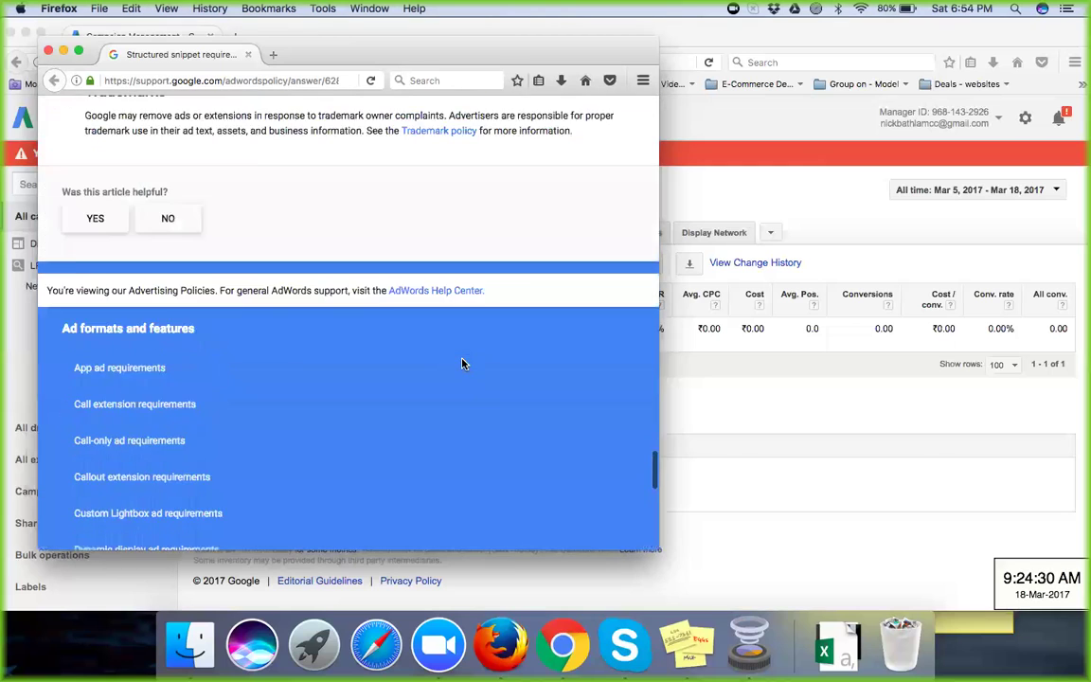
{"action": "scroll", "coordinate": [463, 363], "scroll_direction": "up", "scroll_amount": 10}
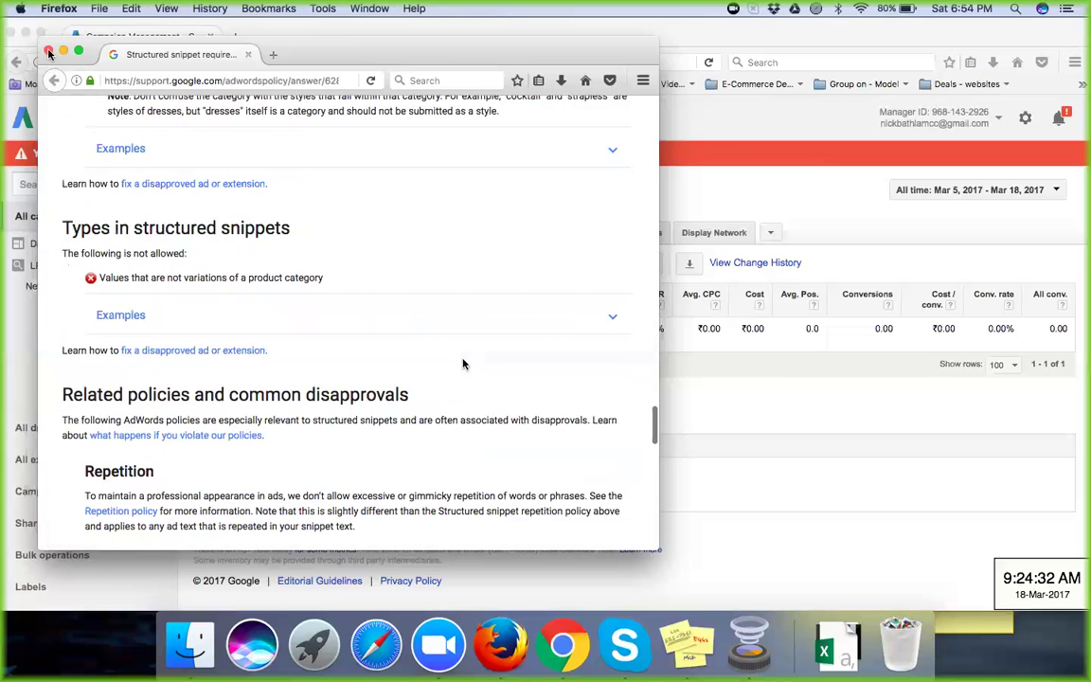
{"action": "left_click", "coordinate": [48, 52]}
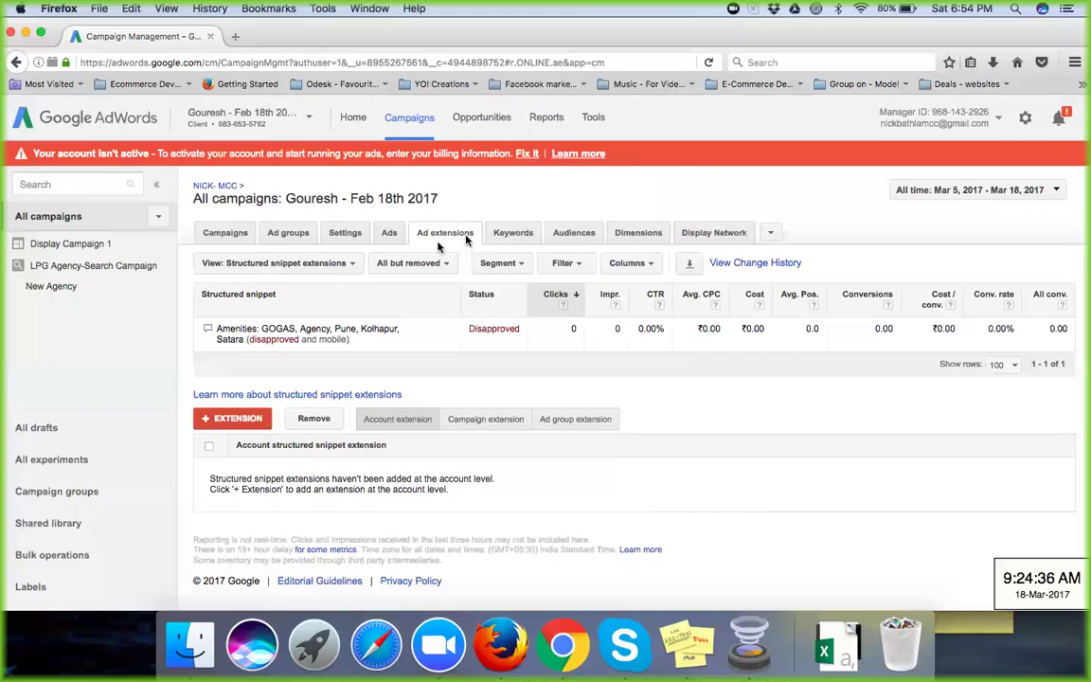
{"action": "left_click", "coordinate": [342, 264]}
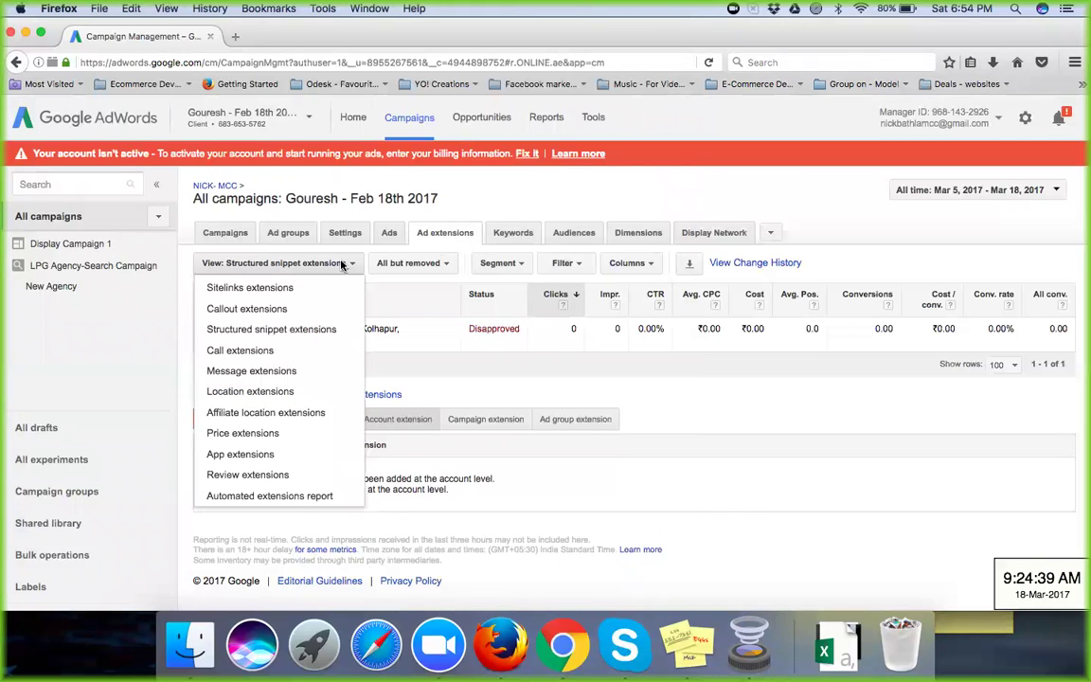
{"action": "left_click", "coordinate": [310, 351]}
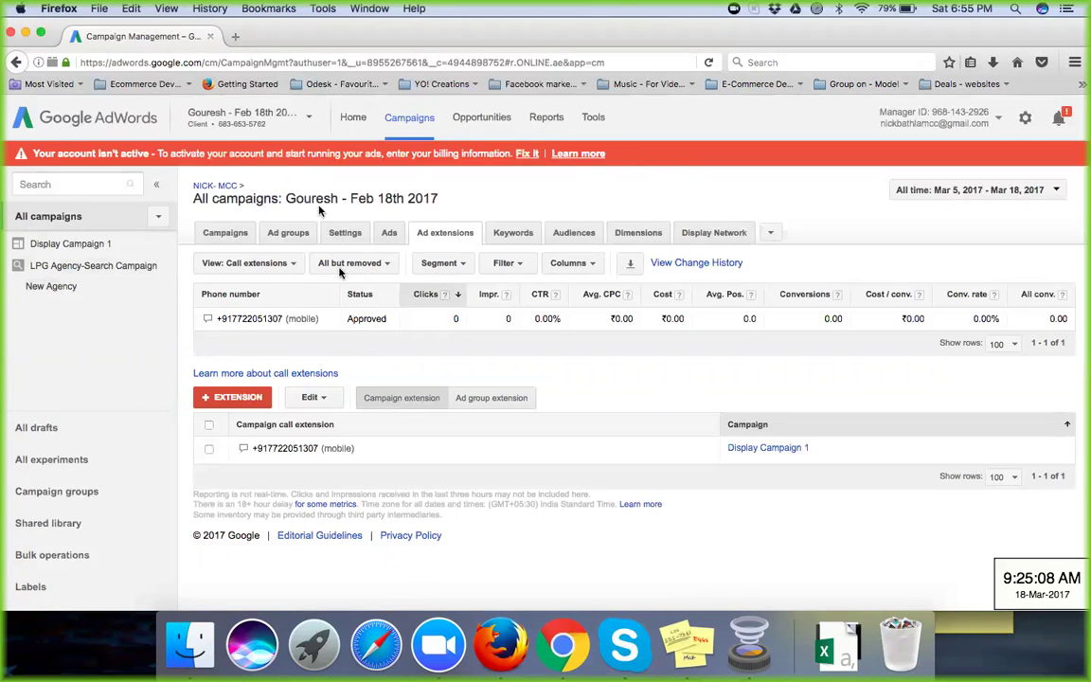
{"action": "left_click", "coordinate": [292, 265]}
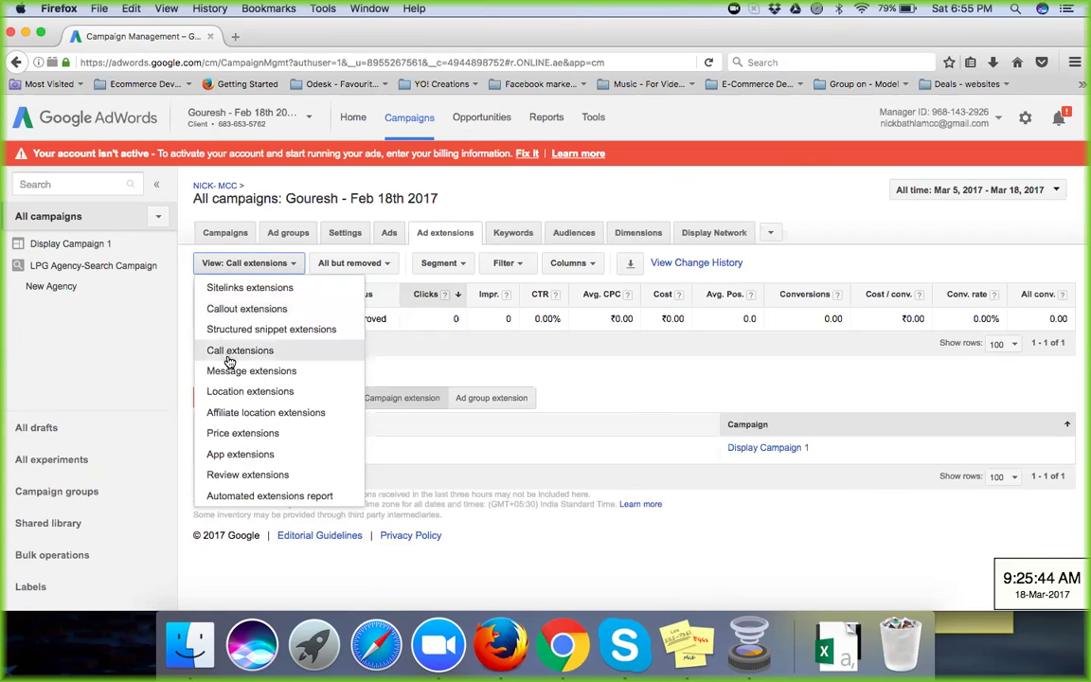
{"action": "left_click", "coordinate": [319, 331]}
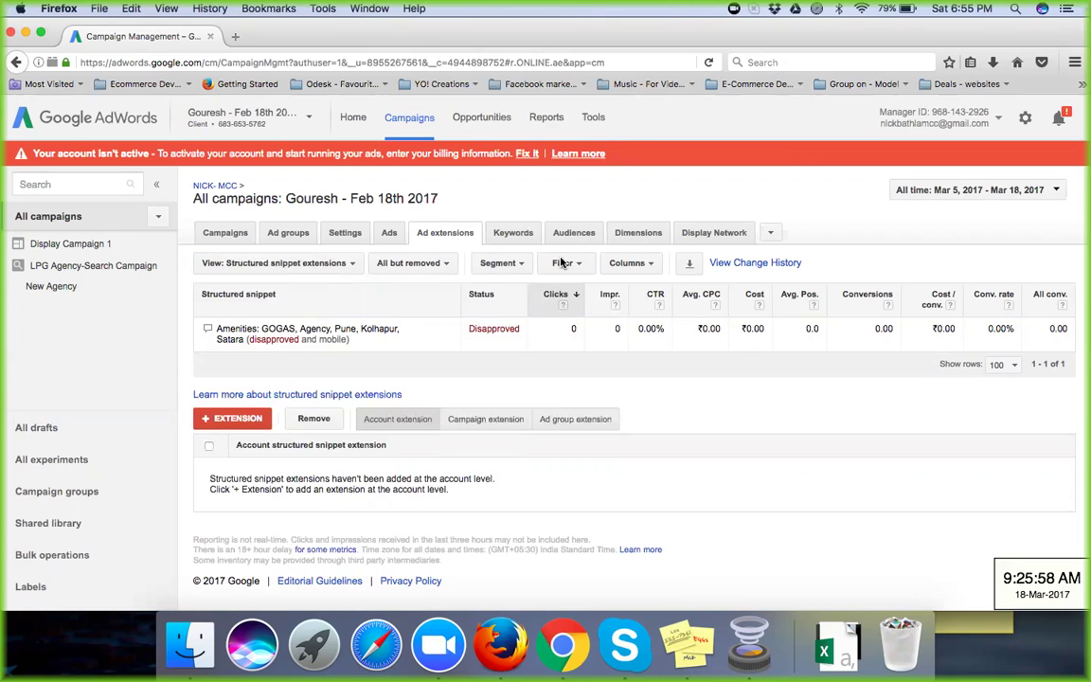
{"action": "key", "text": "XF86AudioRaiseVolume"}
Step: Start a new account-level structured snippet extension and move the Amenities snippet into its selected list
{"action": "left_click", "coordinate": [234, 419]}
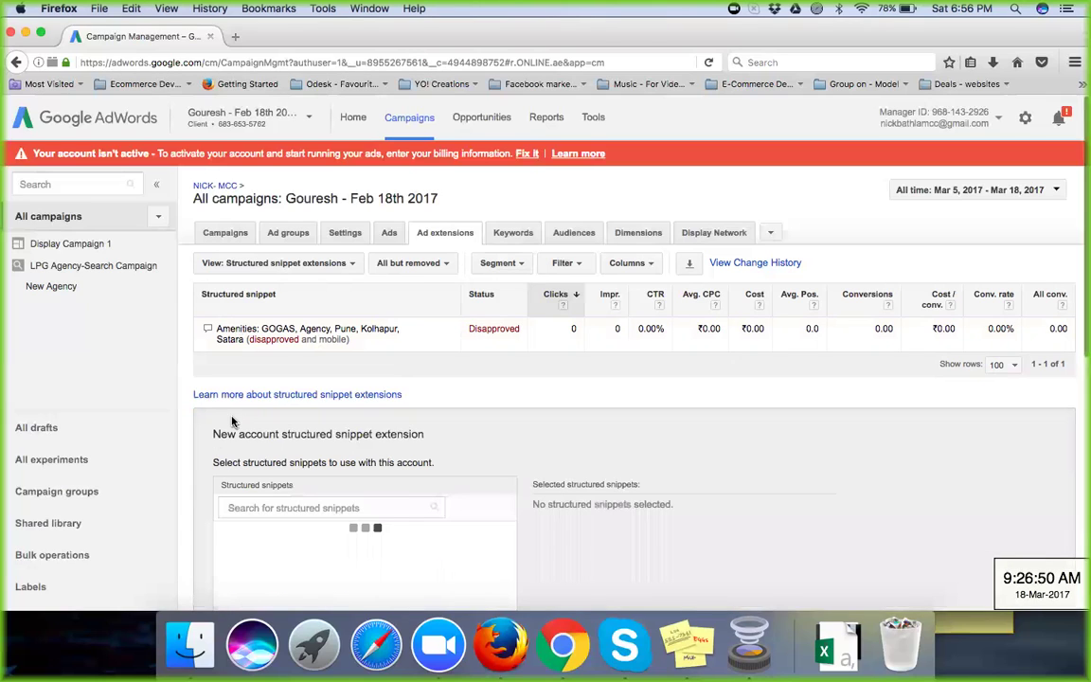
{"action": "scroll", "coordinate": [379, 455], "scroll_direction": "down", "scroll_amount": 5}
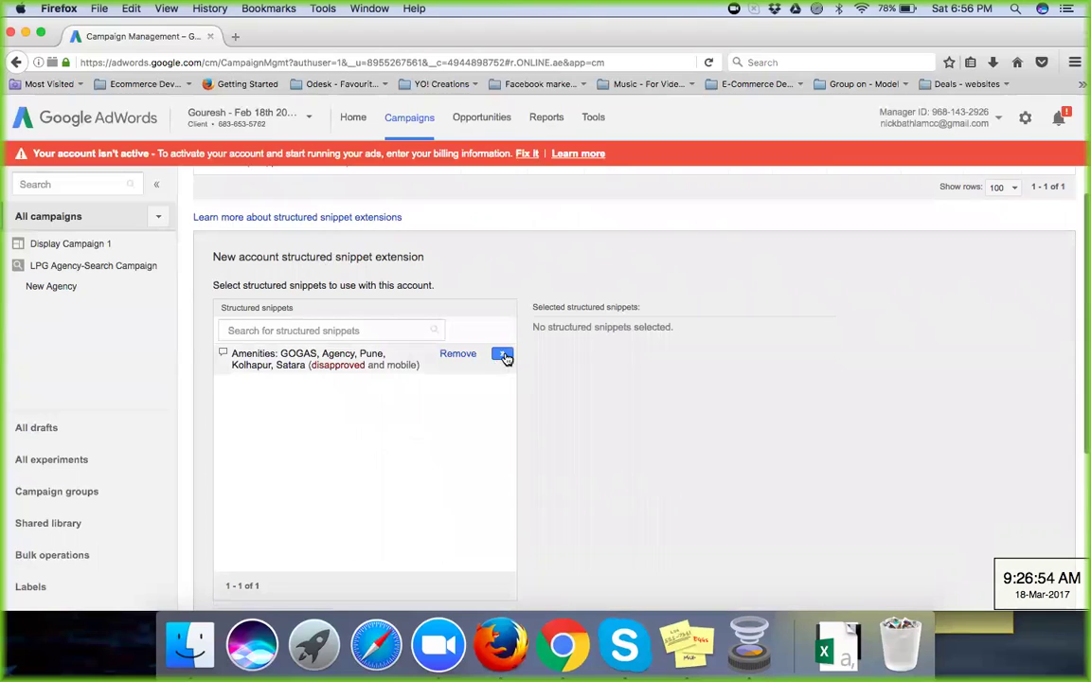
{"action": "left_click", "coordinate": [503, 355]}
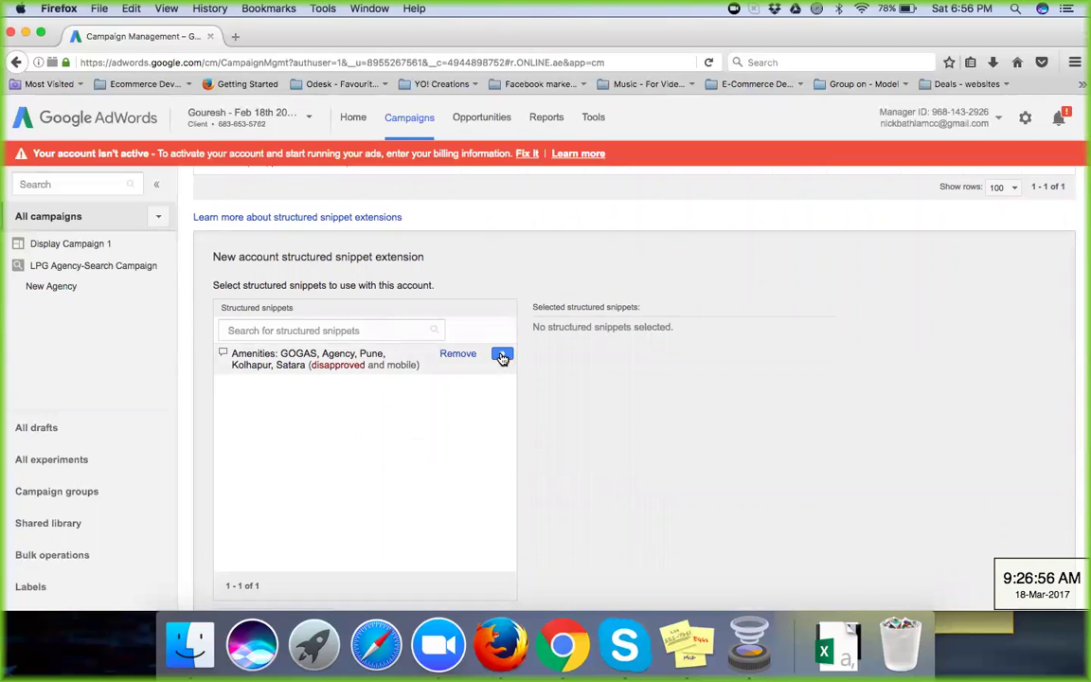
{"action": "left_click", "coordinate": [501, 356]}
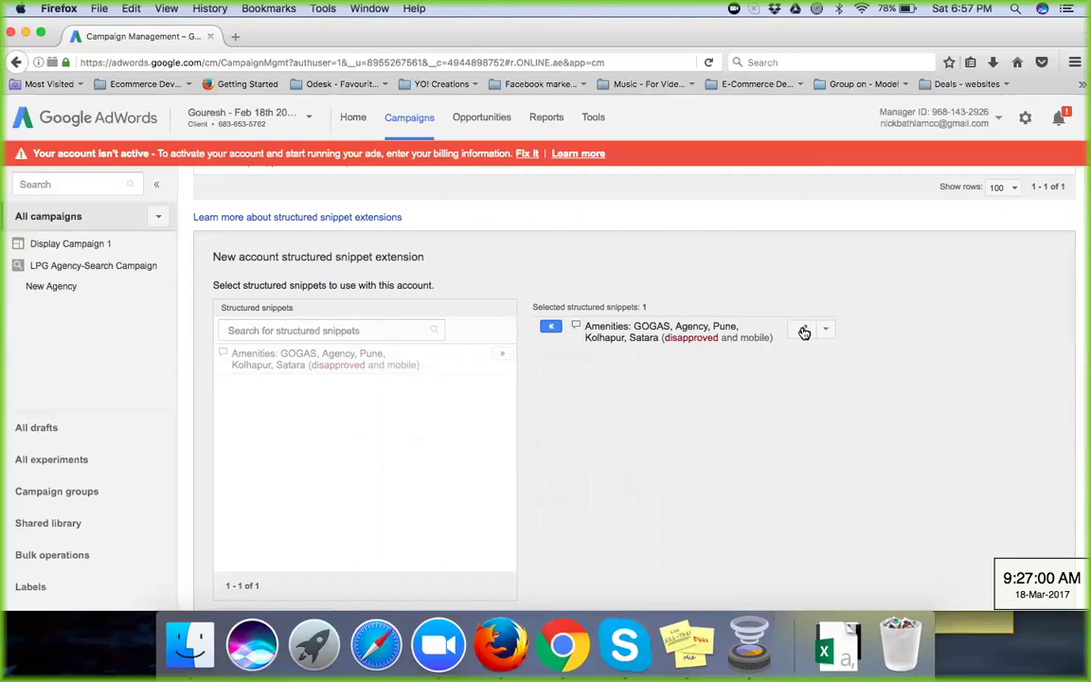
Step: Open the Amenities snippet and delete its third value, Pune, Kolhapur, Satara
{"action": "left_click", "coordinate": [803, 329]}
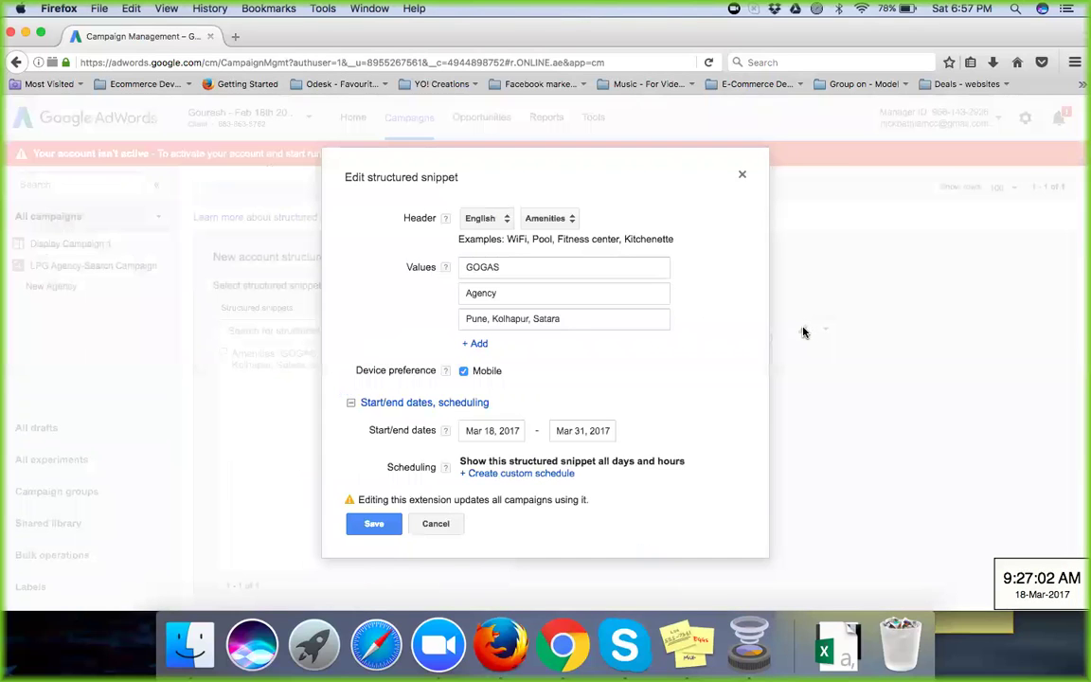
{"action": "left_click", "coordinate": [576, 319]}
{"action": "key", "text": "BackSpace"}
{"action": "key", "text": "BackSpace"}
{"action": "key", "text": "BackSpace"}
{"action": "key", "text": "BackSpace"}
{"action": "key", "text": "BackSpace"}
{"action": "key", "text": "BackSpace"}
{"action": "key", "text": "BackSpace"}
{"action": "key", "text": "BackSpace"}
{"action": "key", "text": "BackSpace"}
{"action": "key", "text": "BackSpace"}
{"action": "key", "text": "BackSpace"}
{"action": "key", "text": "BackSpace"}
{"action": "key", "text": "BackSpace"}
{"action": "key", "text": "BackSpace"}
{"action": "key", "text": "BackSpace"}
{"action": "key", "text": "BackSpace"}
{"action": "key", "text": "BackSpace"}
{"action": "key", "text": "BackSpace"}
{"action": "key", "text": "BackSpace"}
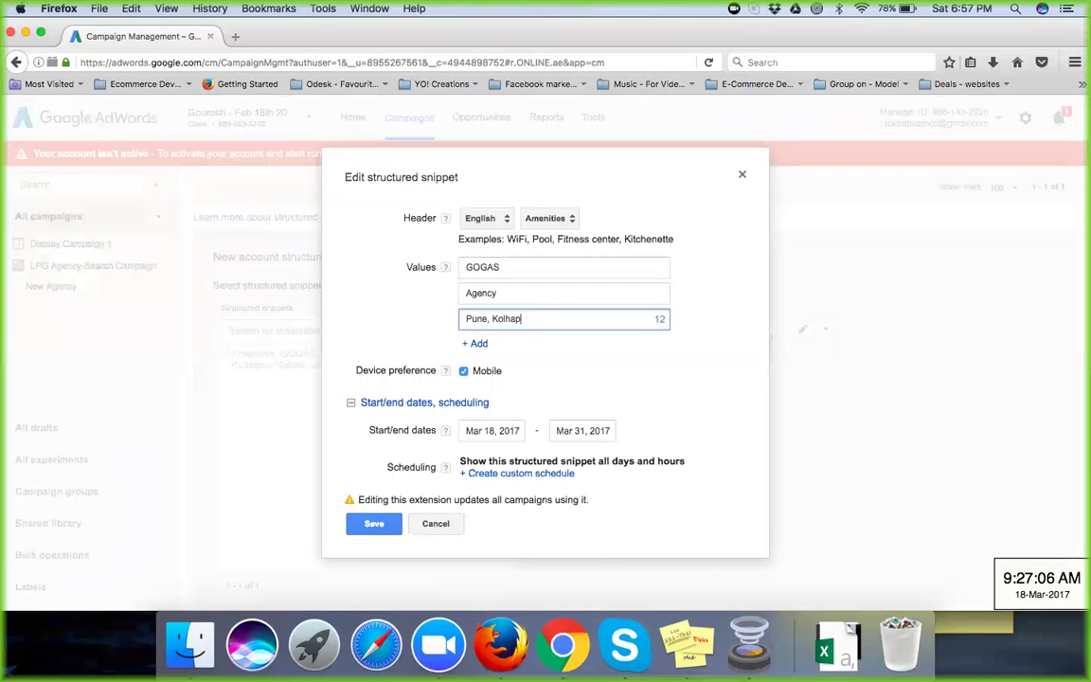
{"action": "key", "text": "BackSpace"}
Step: Change the snippet header category from Amenities to Brands
{"action": "left_click", "coordinate": [569, 220]}
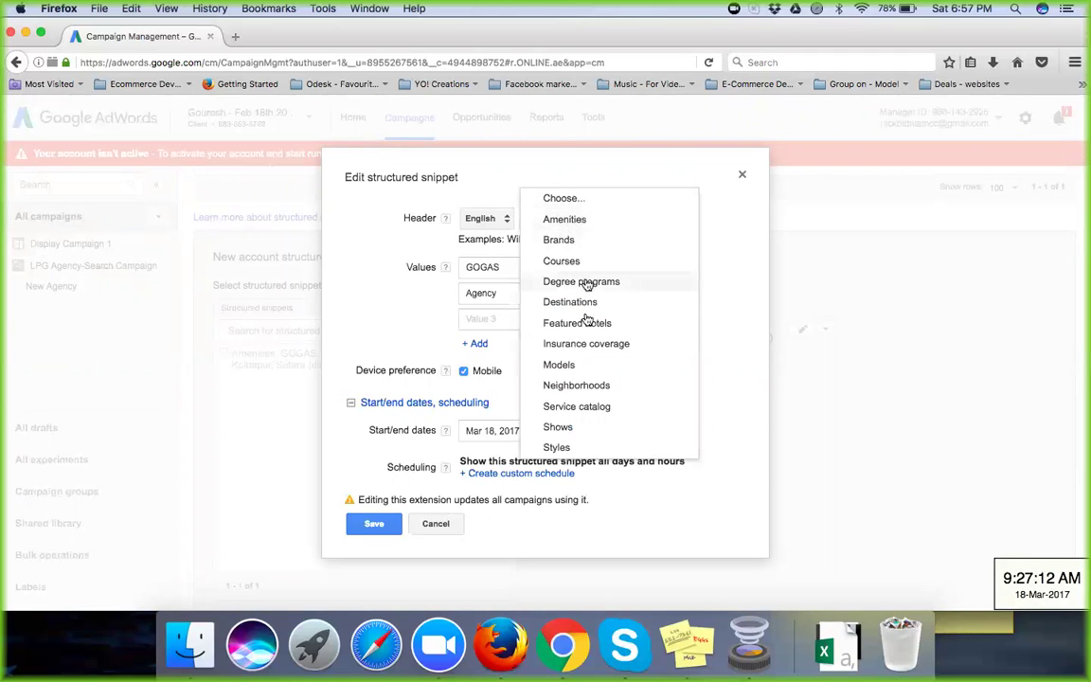
{"action": "scroll", "coordinate": [587, 318], "scroll_direction": "down", "scroll_amount": 1}
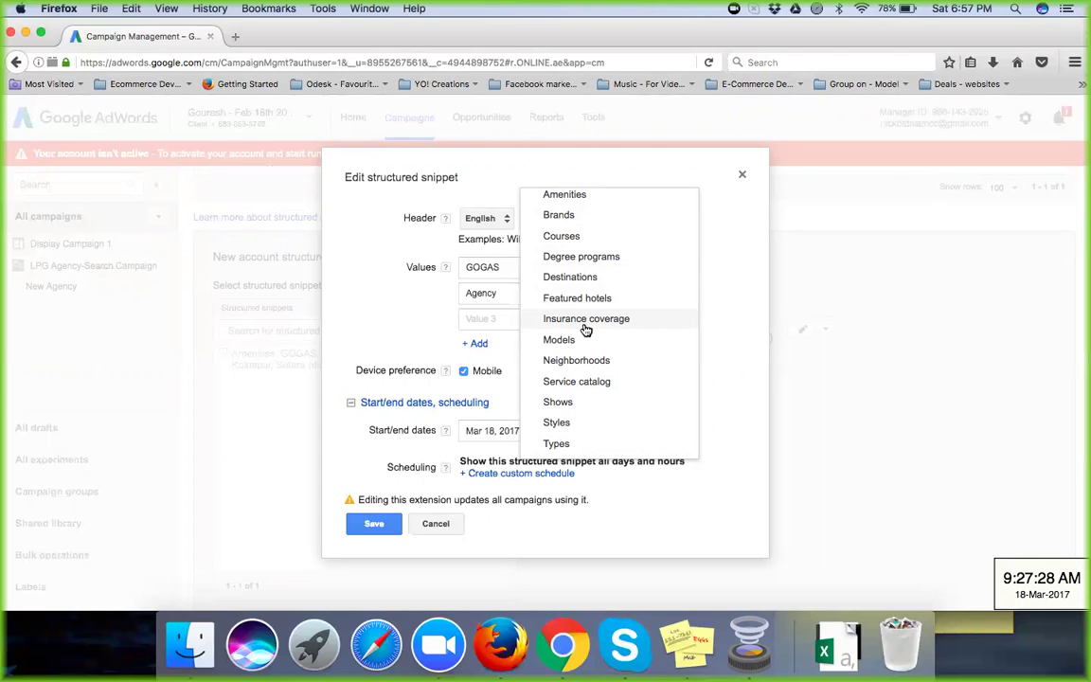
{"action": "left_click", "coordinate": [372, 317]}
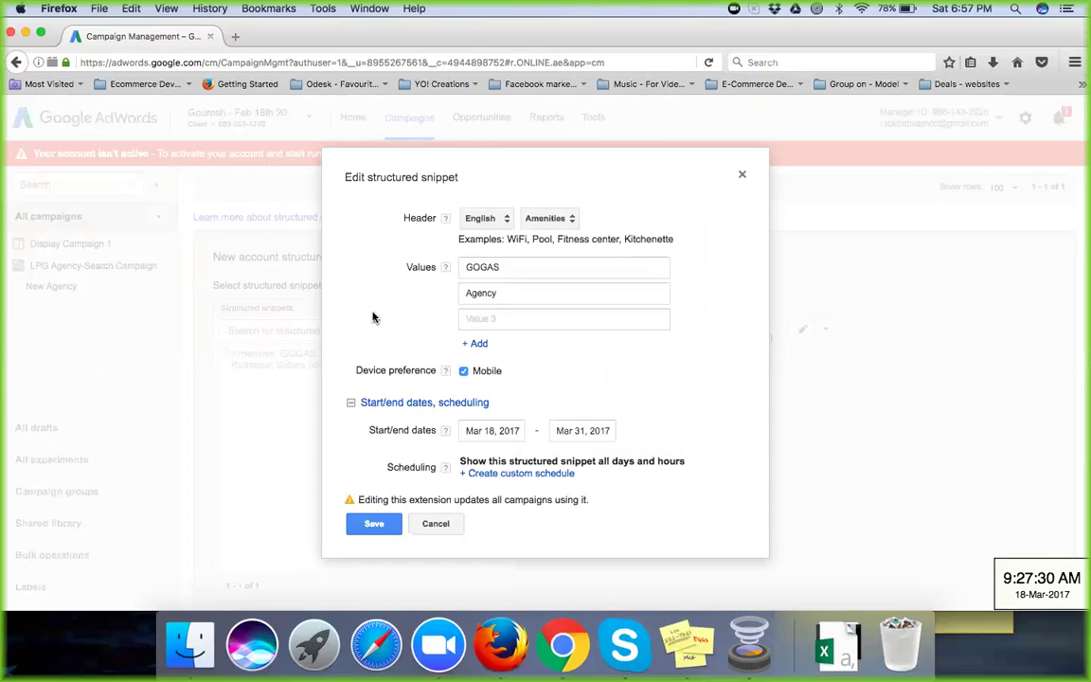
{"action": "left_click", "coordinate": [554, 221]}
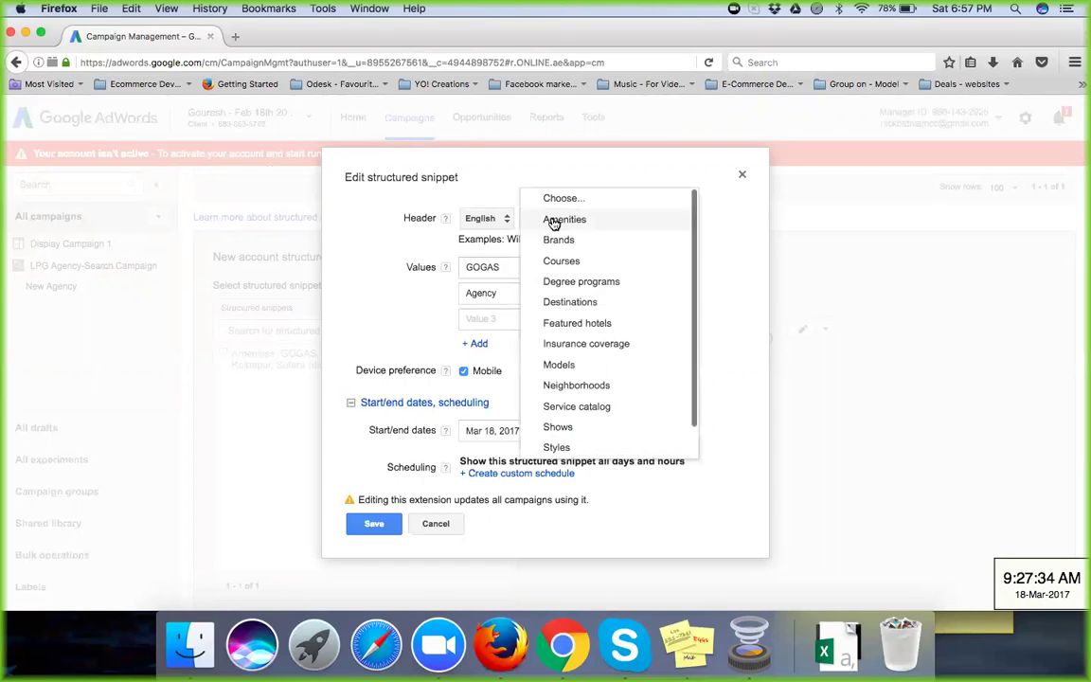
{"action": "left_click", "coordinate": [558, 240]}
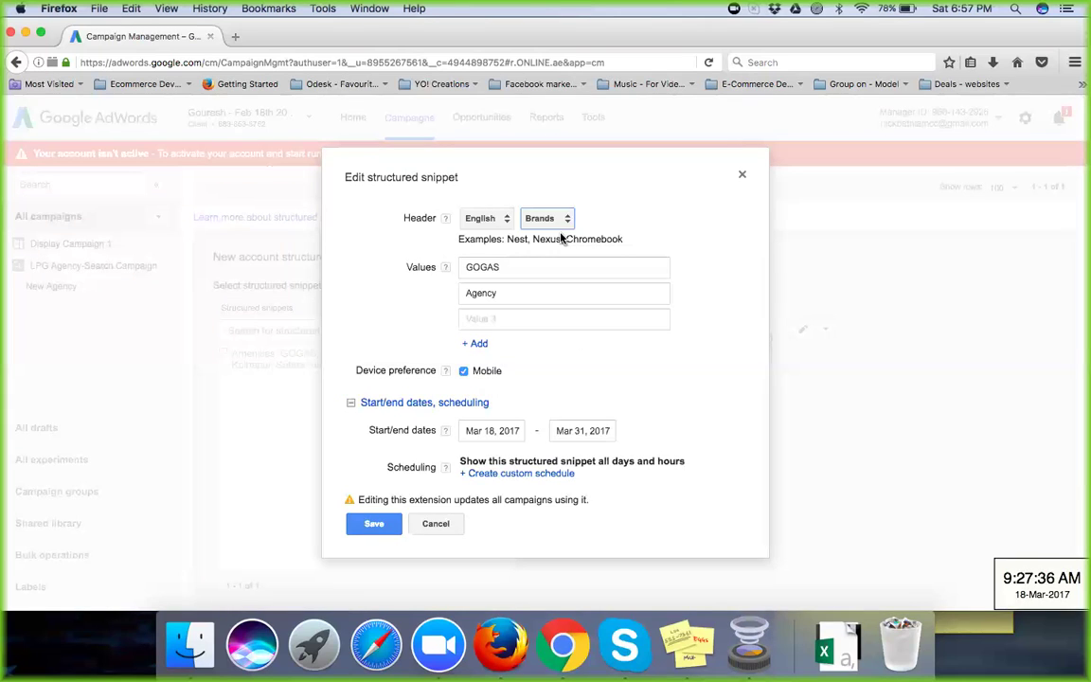
Step: Erase Agency from the second value, leaving GOGAS as the only value
{"action": "left_click", "coordinate": [523, 266]}
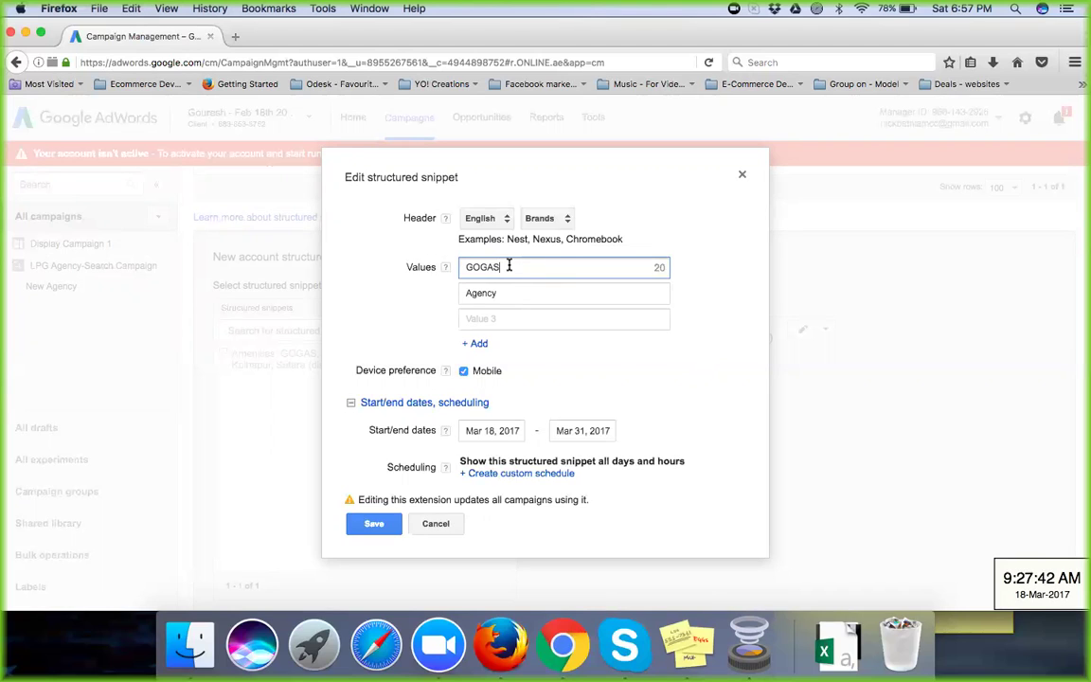
{"action": "left_click", "coordinate": [508, 298]}
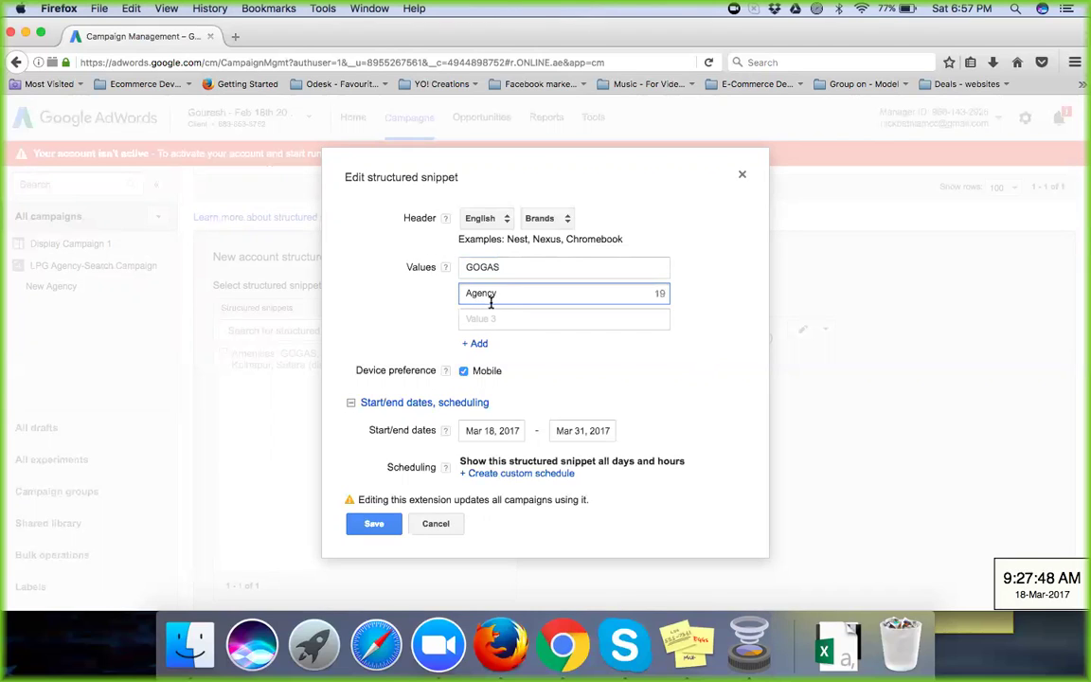
{"action": "key", "text": "BackSpace"}
{"action": "key", "text": "BackSpace"}
{"action": "key", "text": "BackSpace"}
{"action": "key", "text": "BackSpace"}
{"action": "key", "text": "BackSpace"}
{"action": "key", "text": "BackSpace"}
{"action": "left_click", "coordinate": [415, 347]}
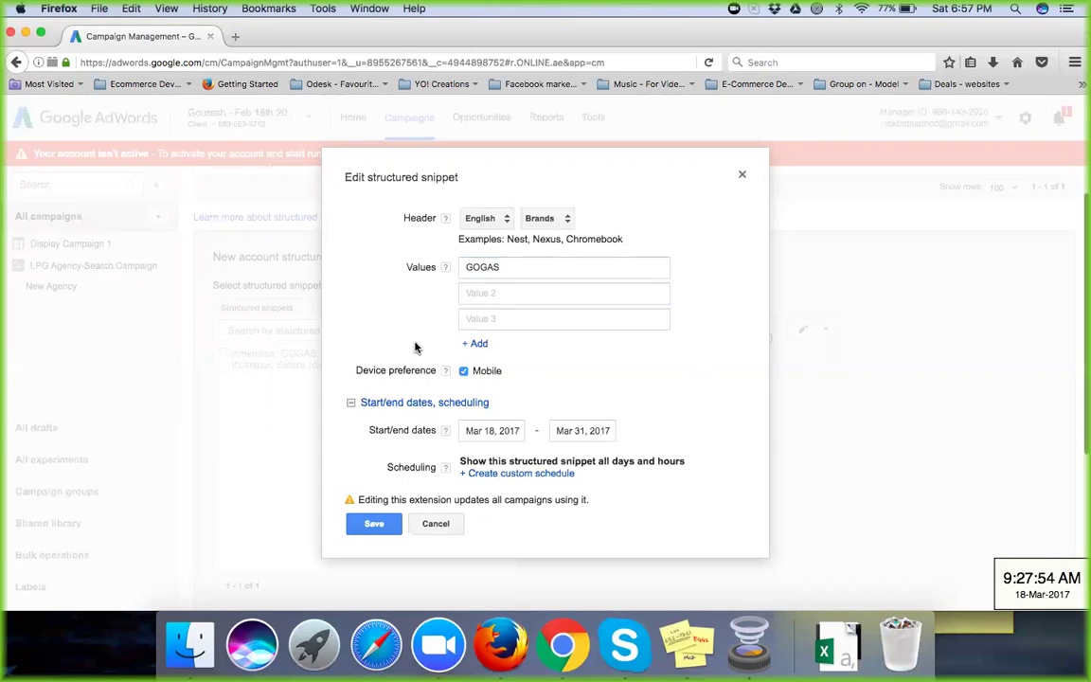
{"action": "scroll", "coordinate": [415, 348], "scroll_direction": "down", "scroll_amount": 1}
{"action": "left_click", "coordinate": [479, 289]}
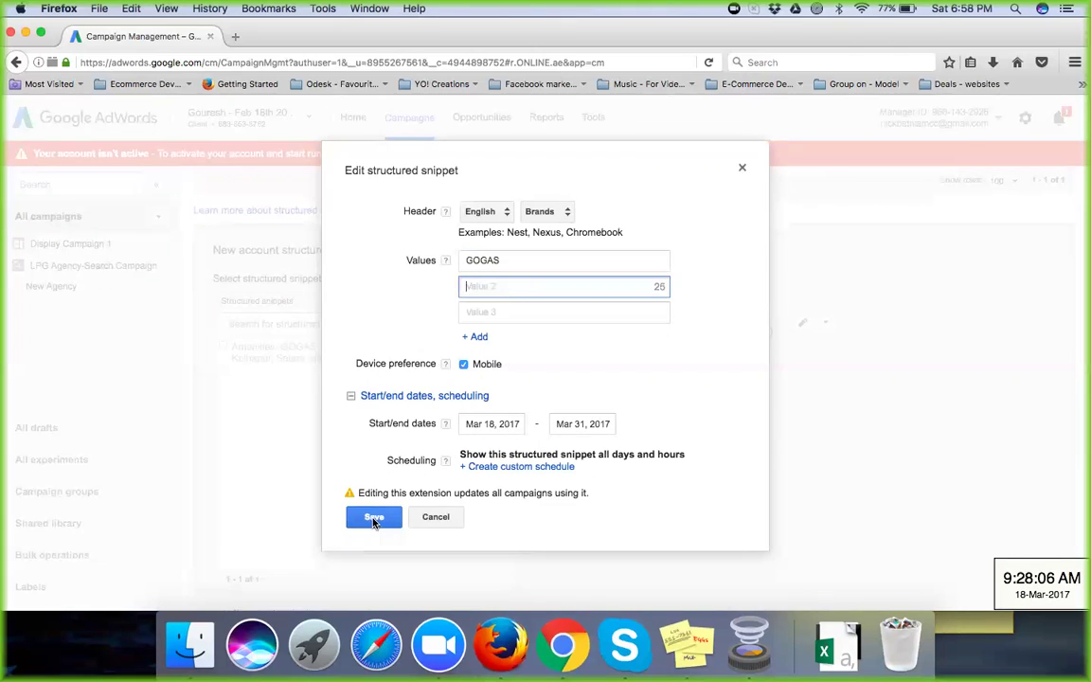
Step: Attempt saving to reveal the 'Minimum number of values required: 3' error, then erase GOGAS
{"action": "left_click", "coordinate": [374, 521]}
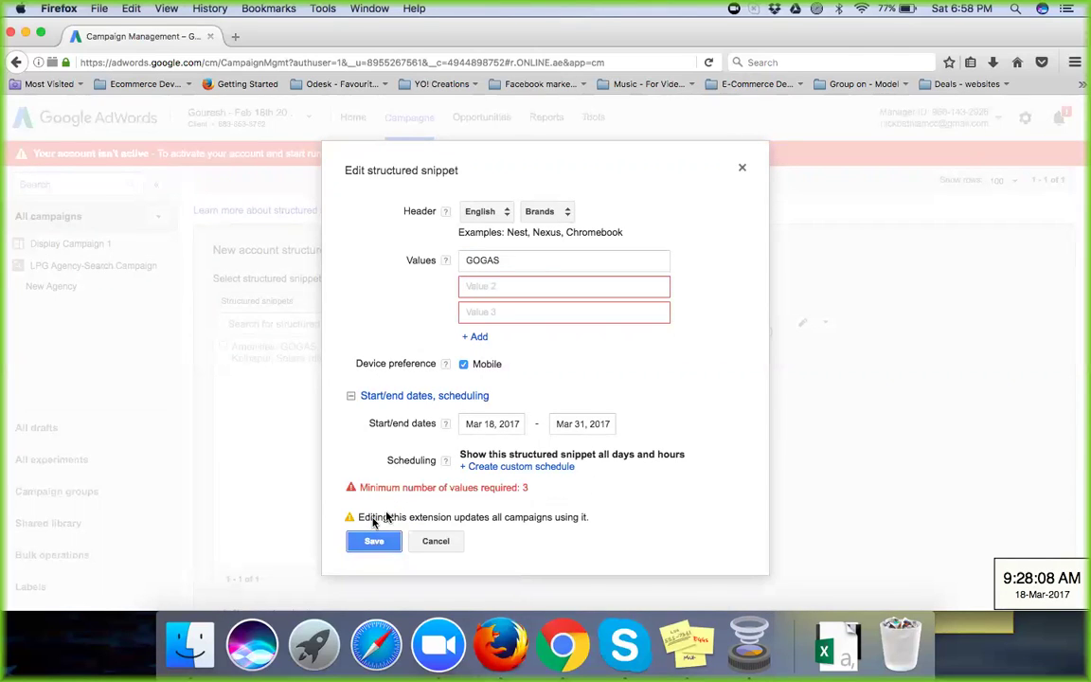
{"action": "left_click", "coordinate": [540, 277]}
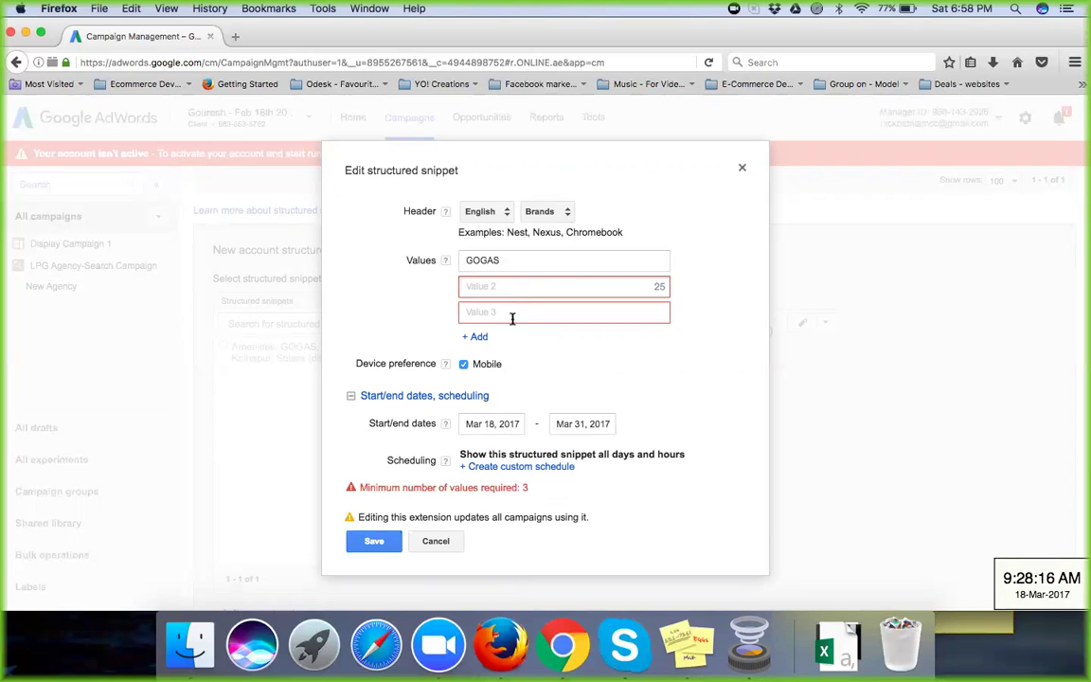
{"action": "left_click", "coordinate": [505, 260]}
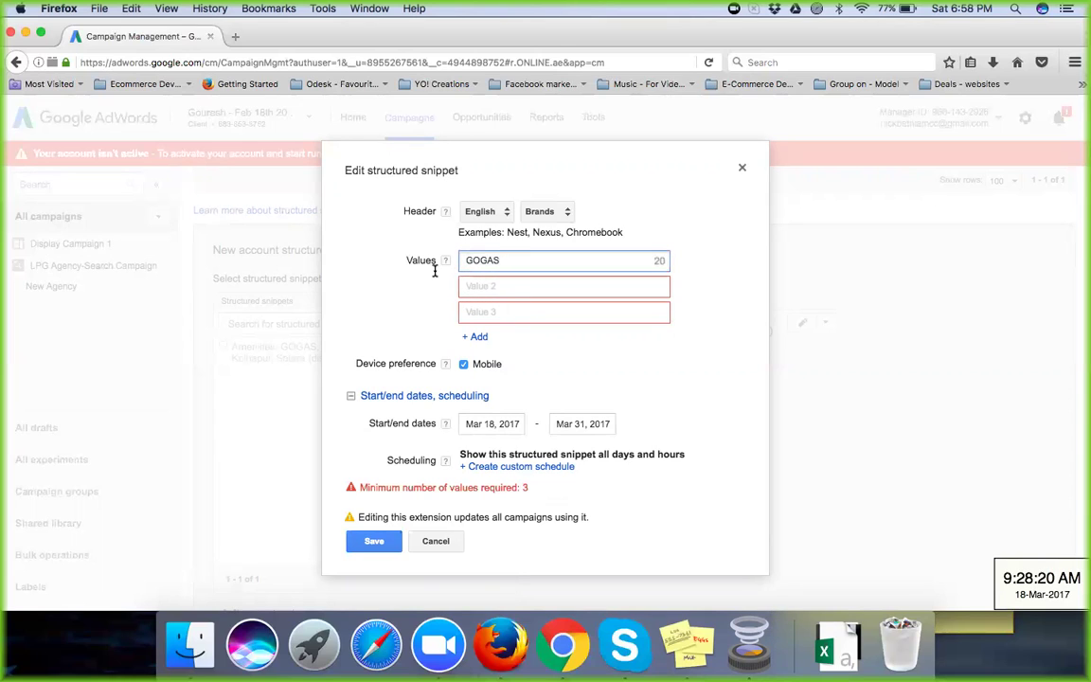
{"action": "key", "text": "BackSpace"}
{"action": "key", "text": "BackSpace"}
{"action": "key", "text": "BackSpace"}
{"action": "key", "text": "BackSpace"}
{"action": "key", "text": "BackSpace"}
{"action": "left_click", "coordinate": [569, 289]}
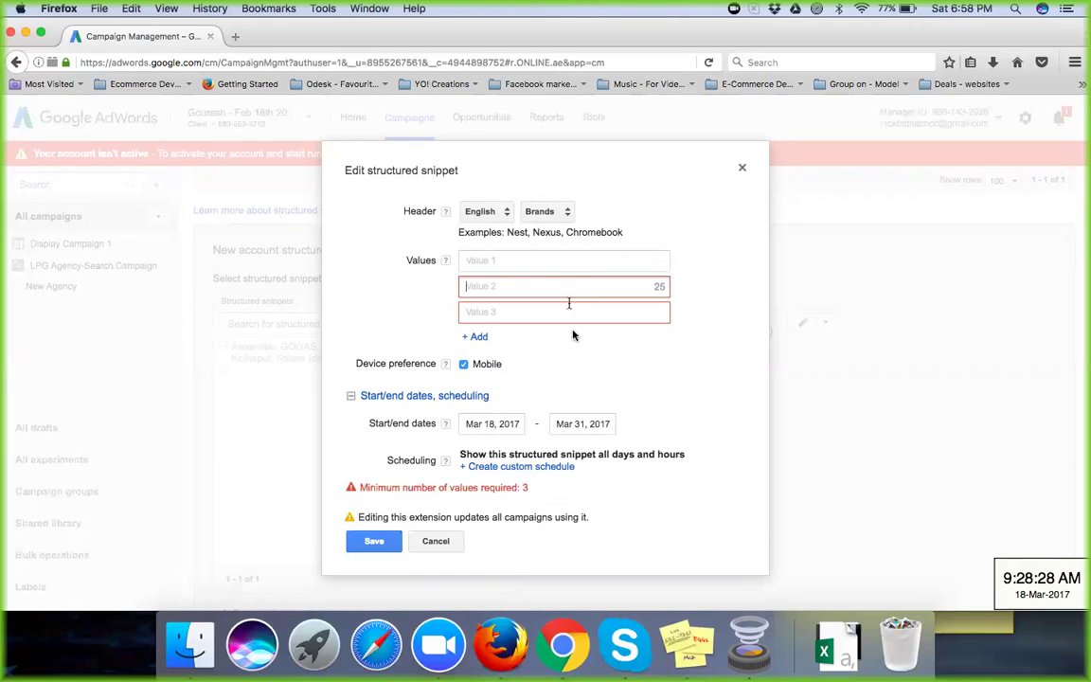
{"action": "left_click", "coordinate": [572, 315]}
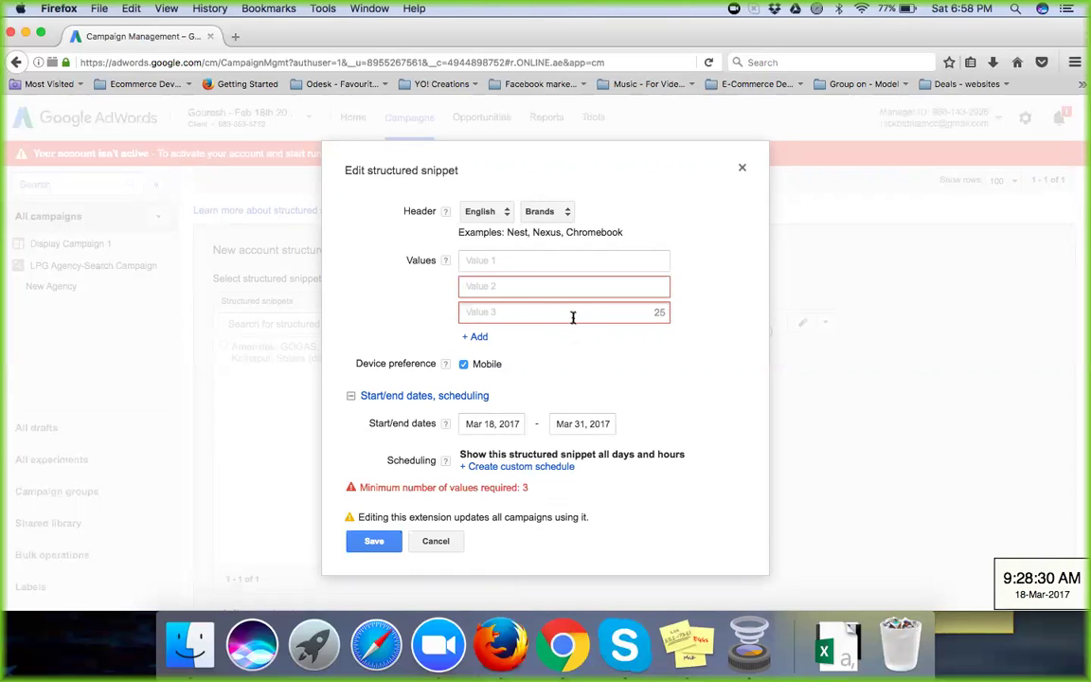
{"action": "left_click", "coordinate": [584, 287]}
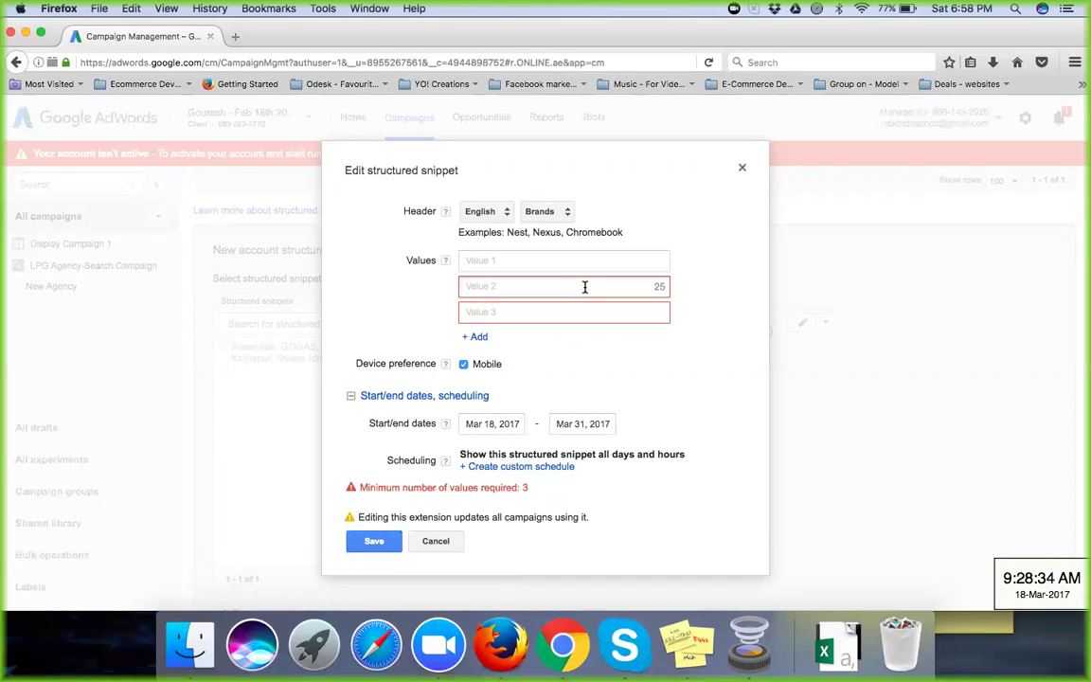
Step: Set the header category to Types, briefly trying Models before switching back
{"action": "left_click", "coordinate": [567, 212]}
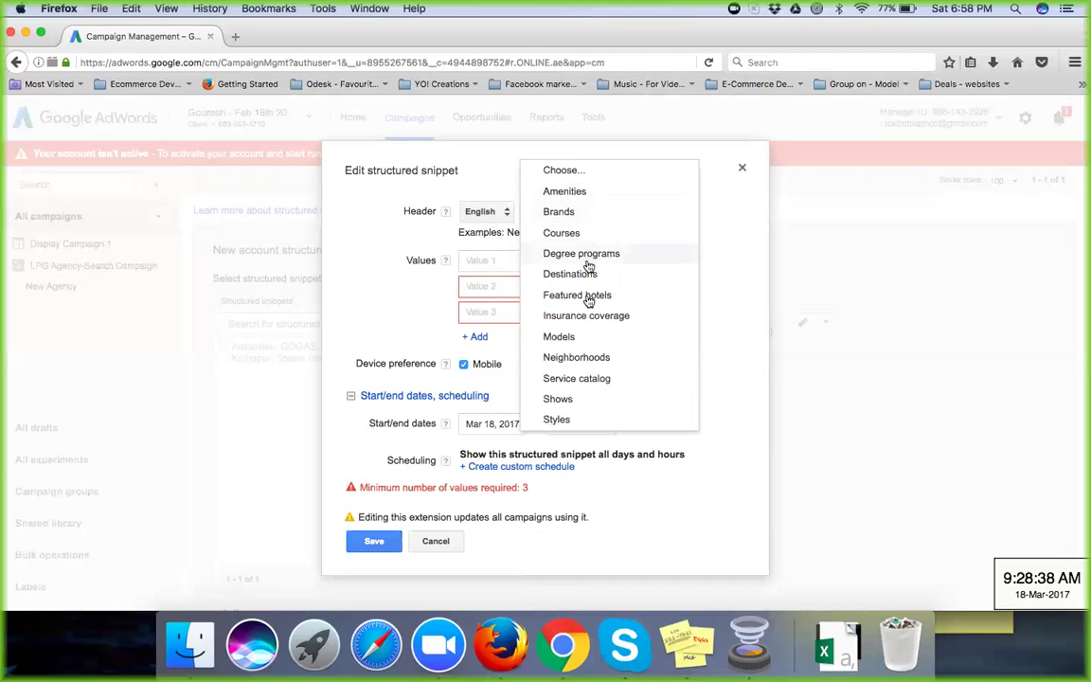
{"action": "scroll", "coordinate": [598, 364], "scroll_direction": "down", "scroll_amount": 1}
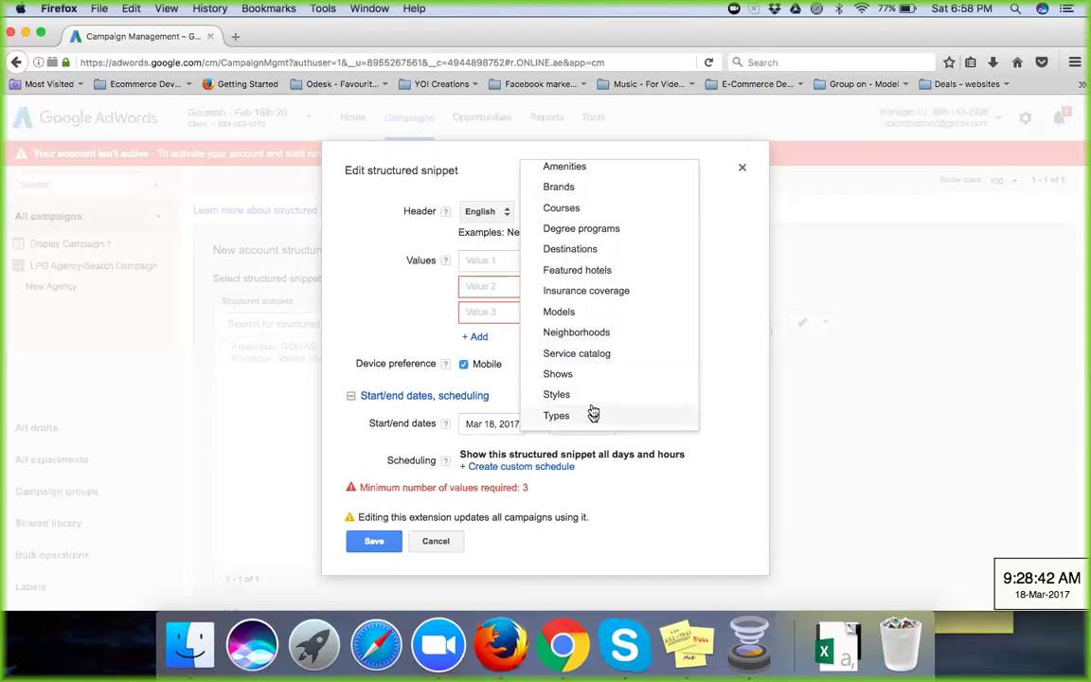
{"action": "scroll", "coordinate": [610, 274], "scroll_direction": "up", "scroll_amount": 1}
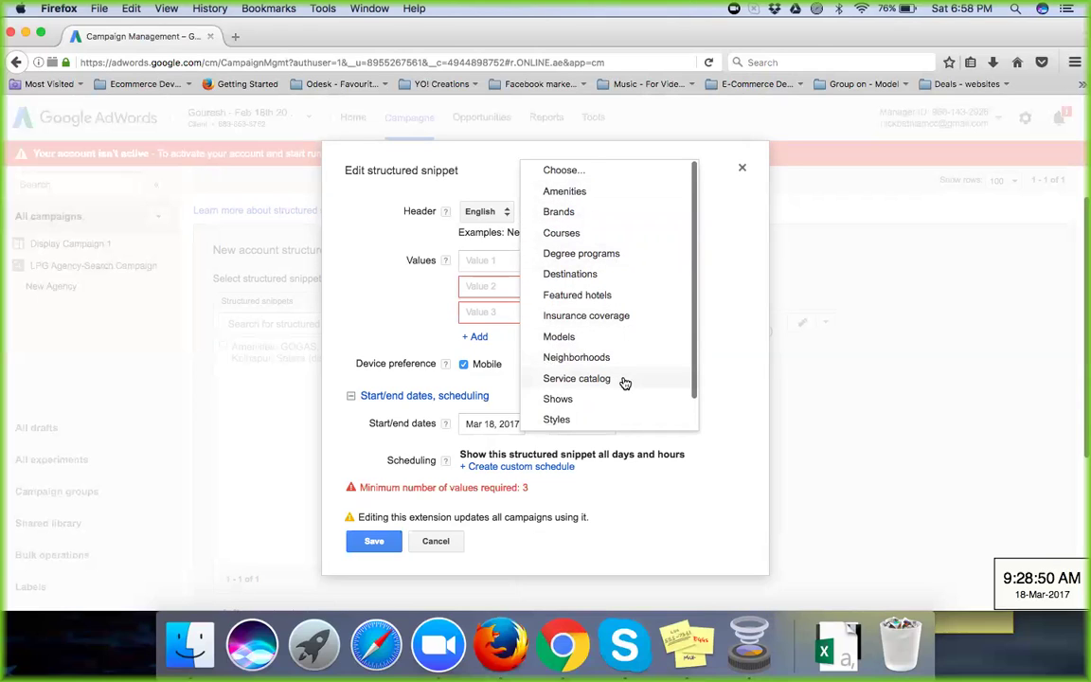
{"action": "scroll", "coordinate": [625, 382], "scroll_direction": "down", "scroll_amount": 1}
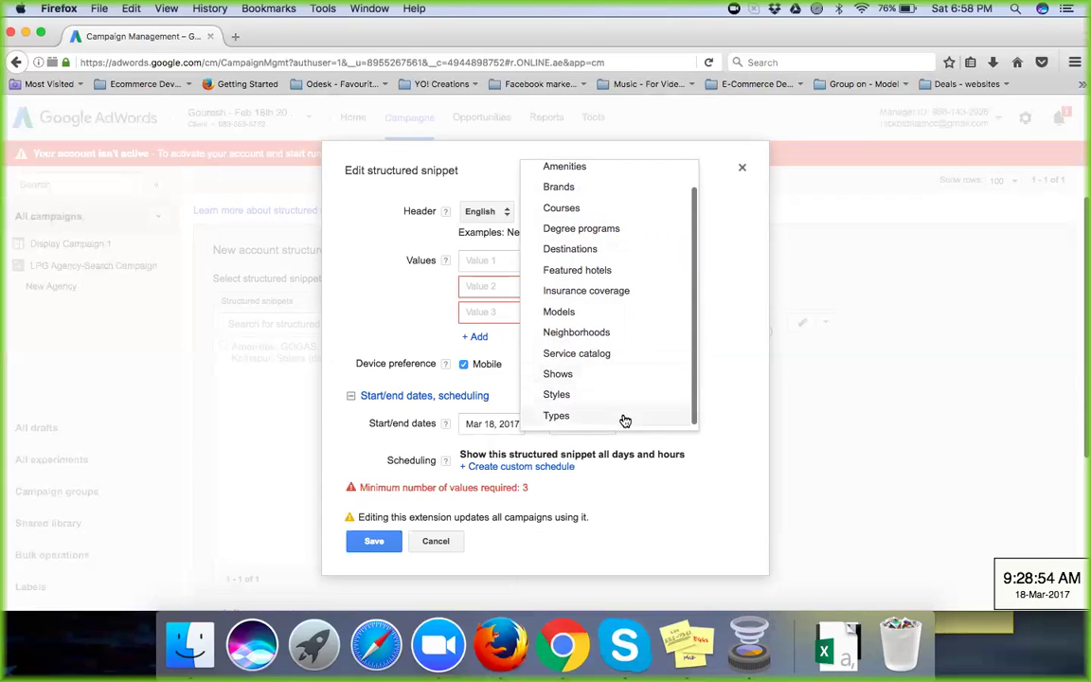
{"action": "left_click", "coordinate": [623, 417]}
{"action": "left_click", "coordinate": [564, 255]}
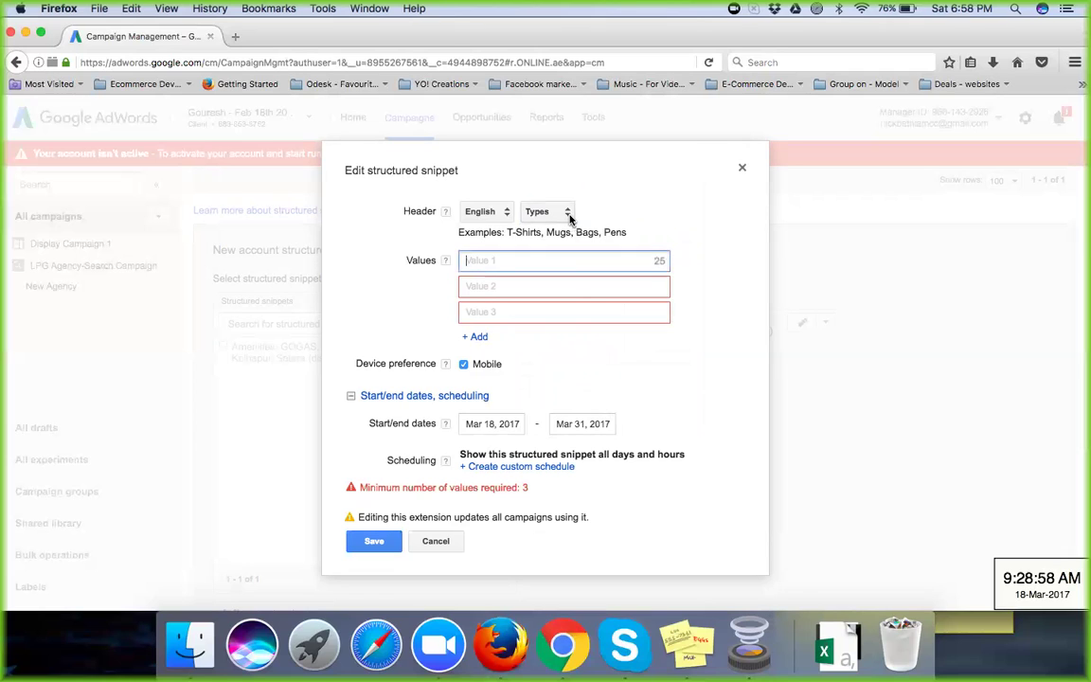
{"action": "left_click", "coordinate": [566, 214]}
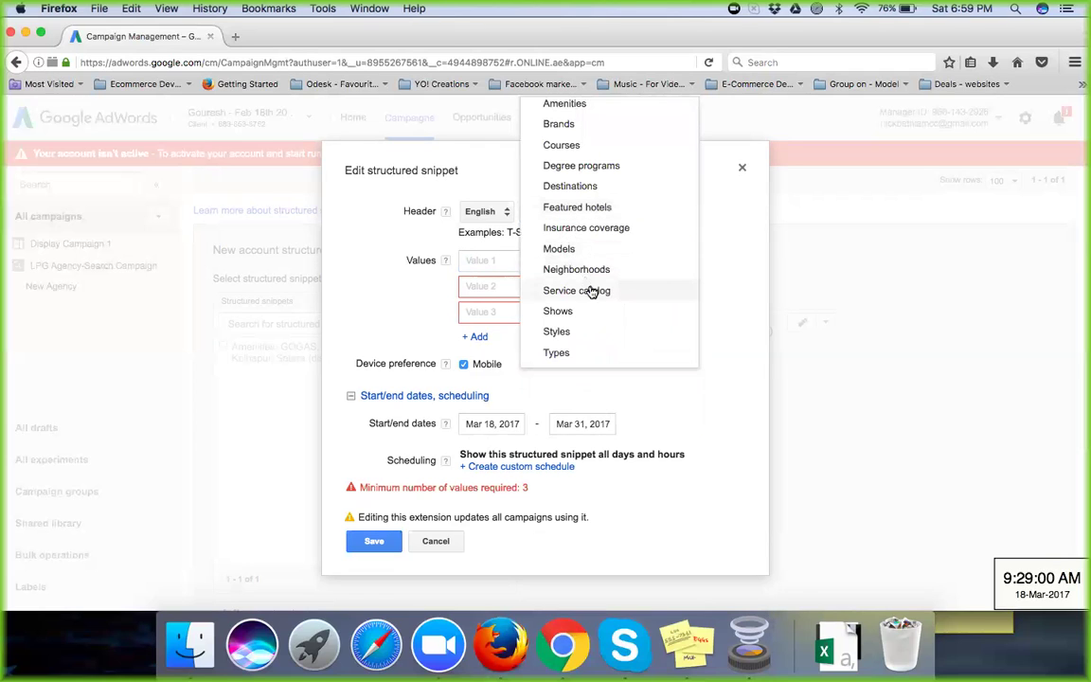
{"action": "left_click", "coordinate": [596, 249]}
{"action": "left_click", "coordinate": [545, 261]}
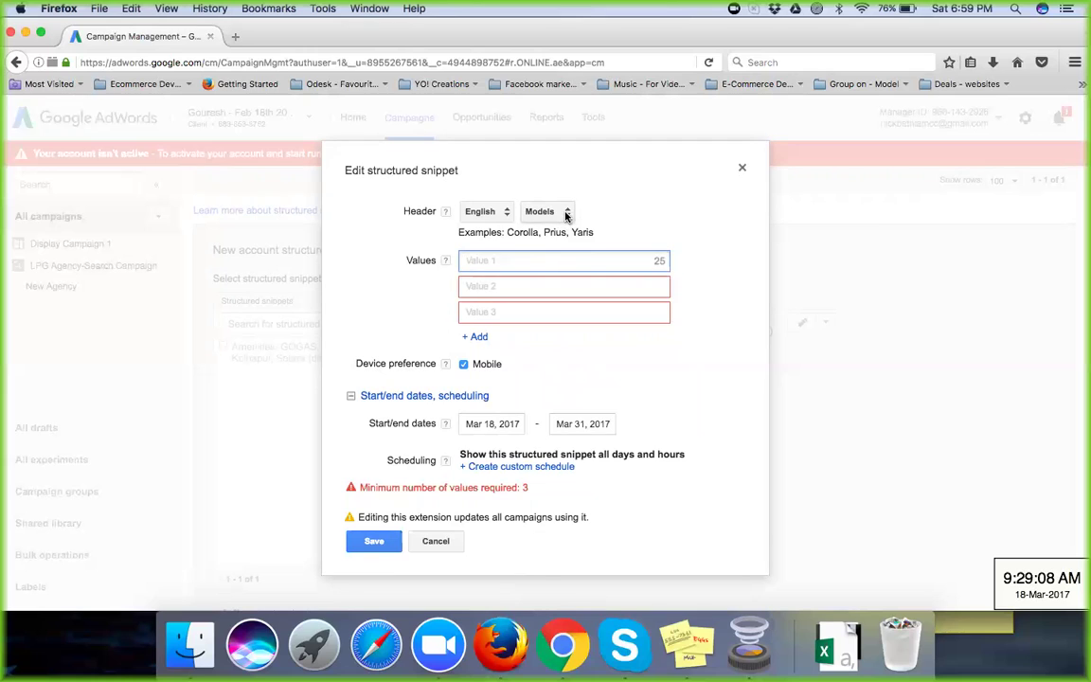
{"action": "left_click", "coordinate": [567, 218]}
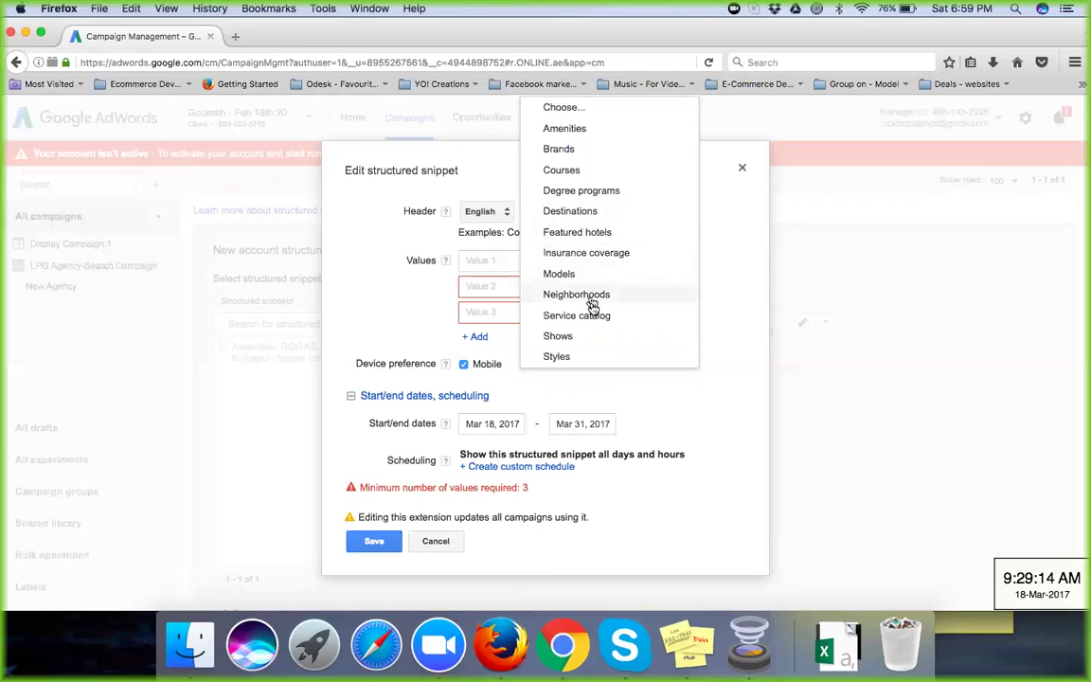
{"action": "scroll", "coordinate": [598, 333], "scroll_direction": "up", "scroll_amount": 2}
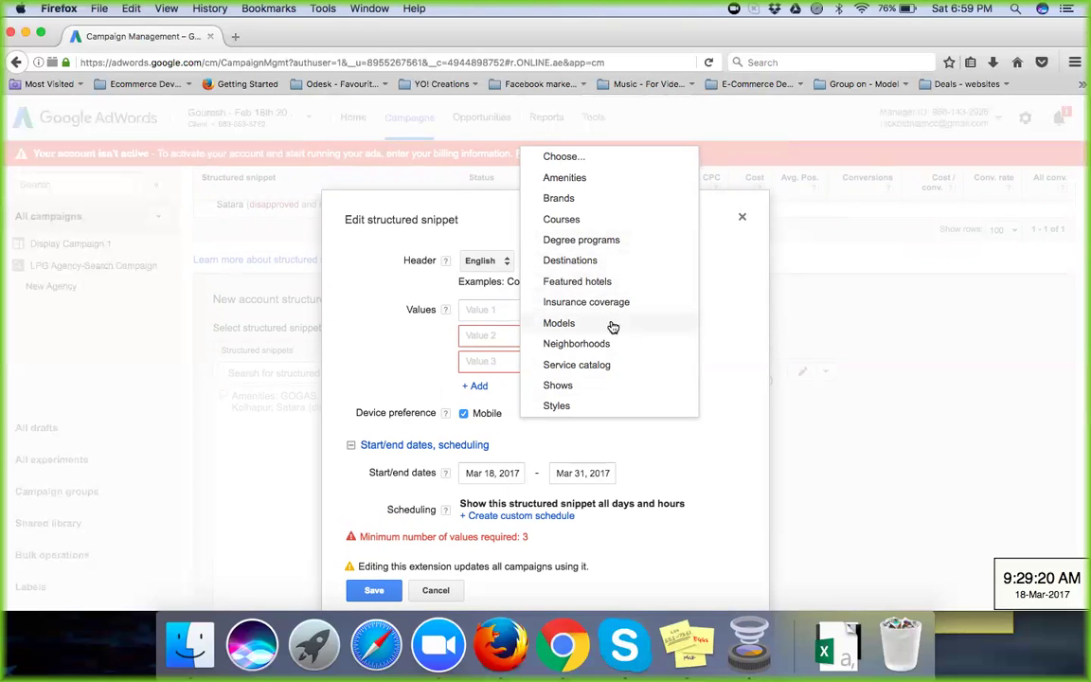
{"action": "left_click", "coordinate": [623, 406]}
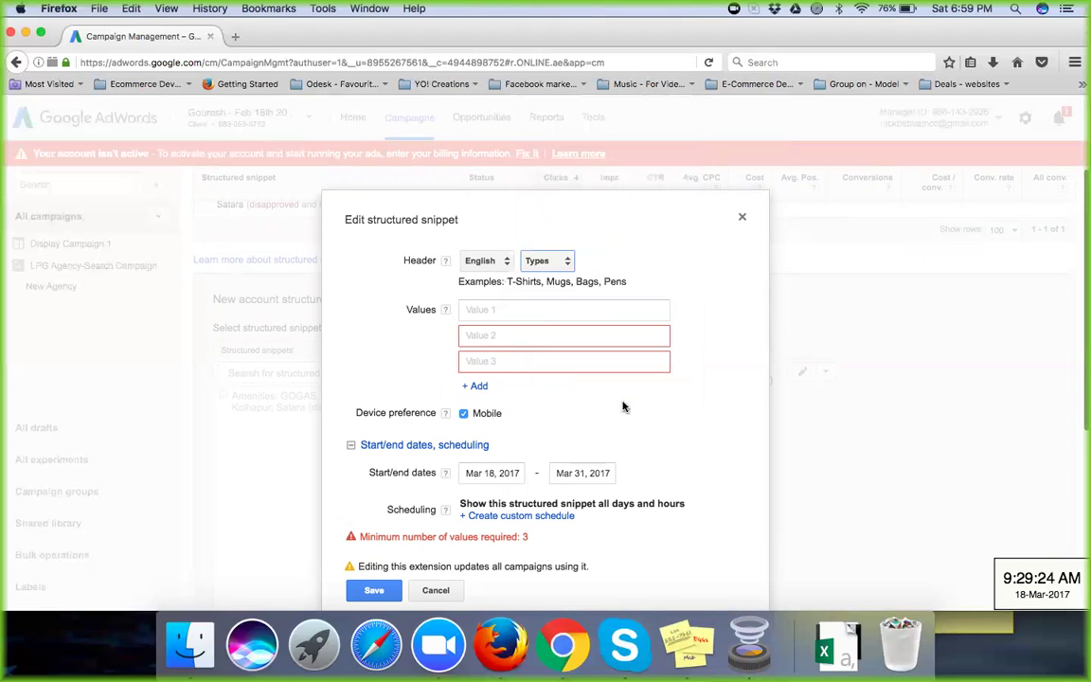
Step: Enter LPG as Value 1 and Gogas as Value 2
{"action": "left_click", "coordinate": [506, 309]}
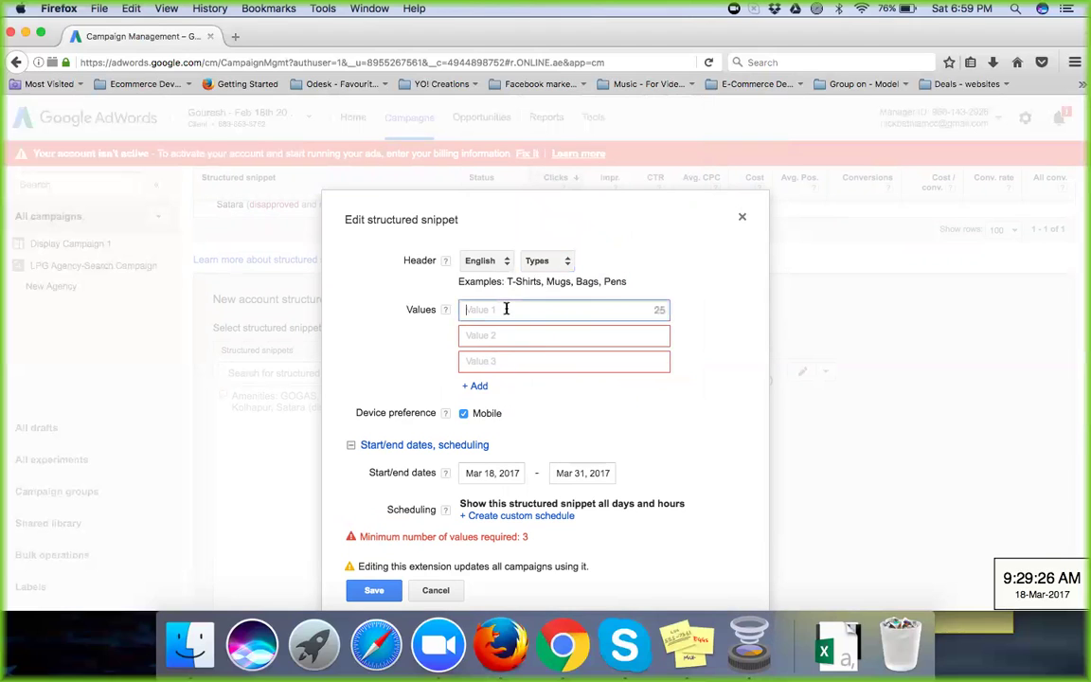
{"action": "type", "text": "LPG"}
{"action": "left_click", "coordinate": [493, 335]}
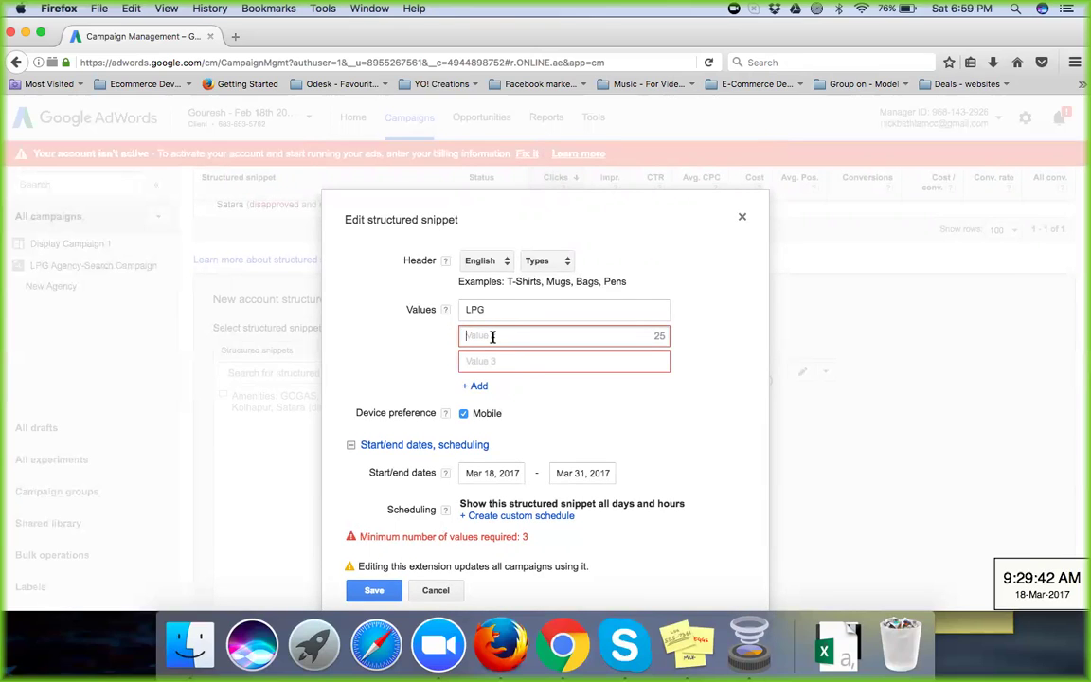
{"action": "type", "text": "Gogas"}
{"action": "left_click", "coordinate": [484, 360]}
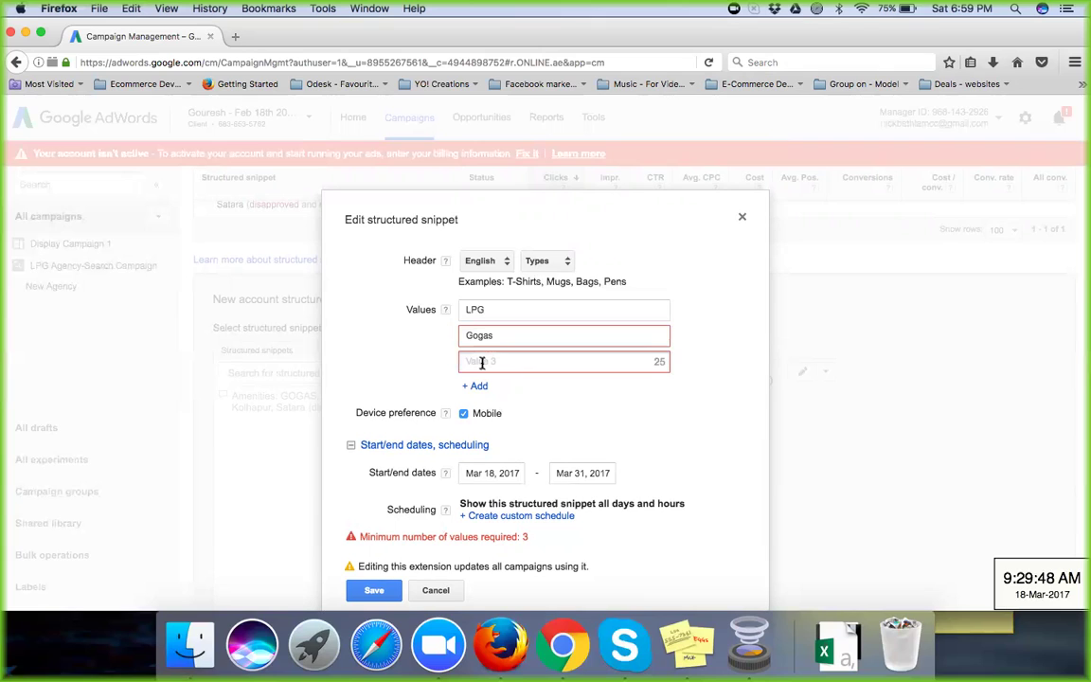
Step: Fill Value 3 with 'Packaged Lpg Cylinder', correcting the typo in Cylinder
{"action": "left_click", "coordinate": [562, 263]}
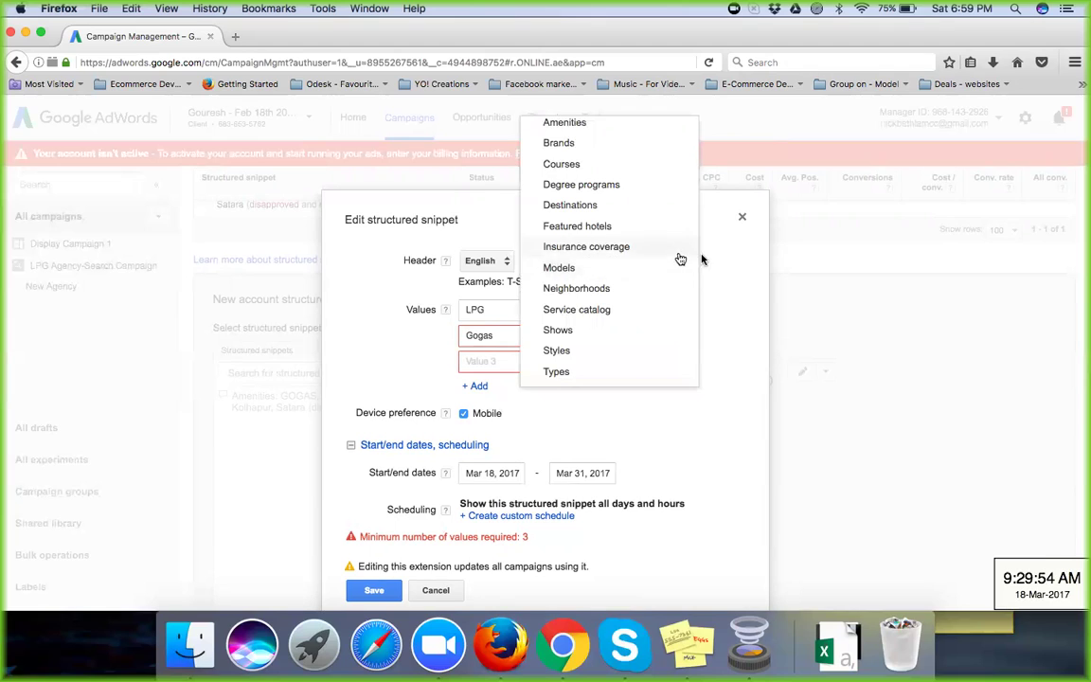
{"action": "left_click", "coordinate": [595, 355]}
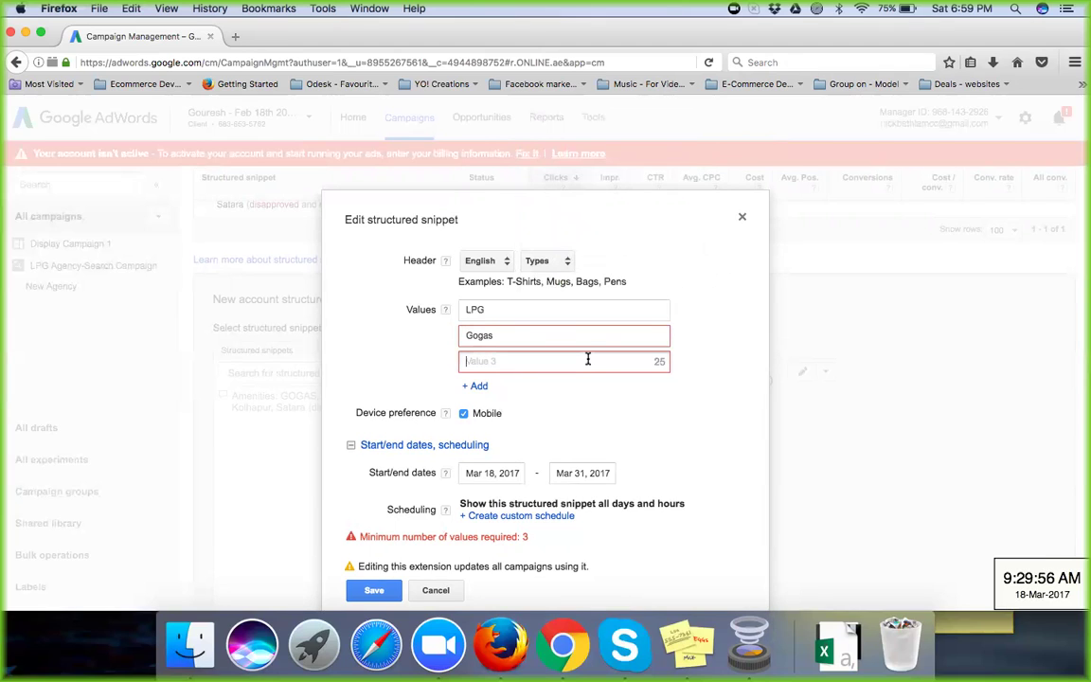
{"action": "type", "text": "Packaged Lpg Cylinder"}
{"action": "left_click", "coordinate": [585, 420]}
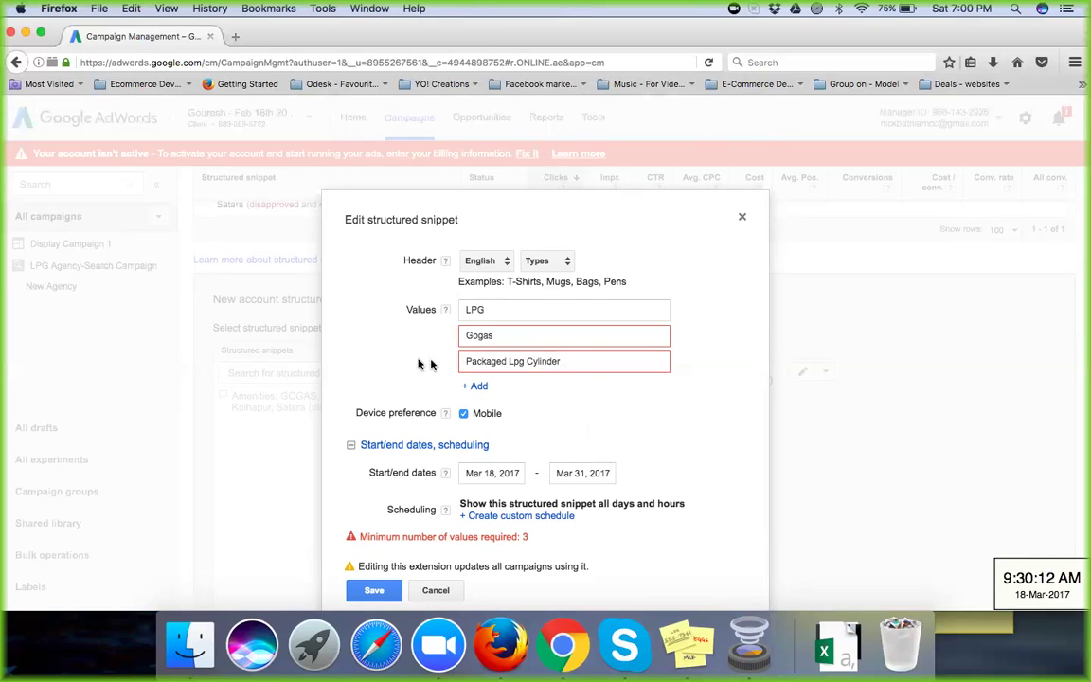
{"action": "scroll", "coordinate": [407, 401], "scroll_direction": "down", "scroll_amount": 3}
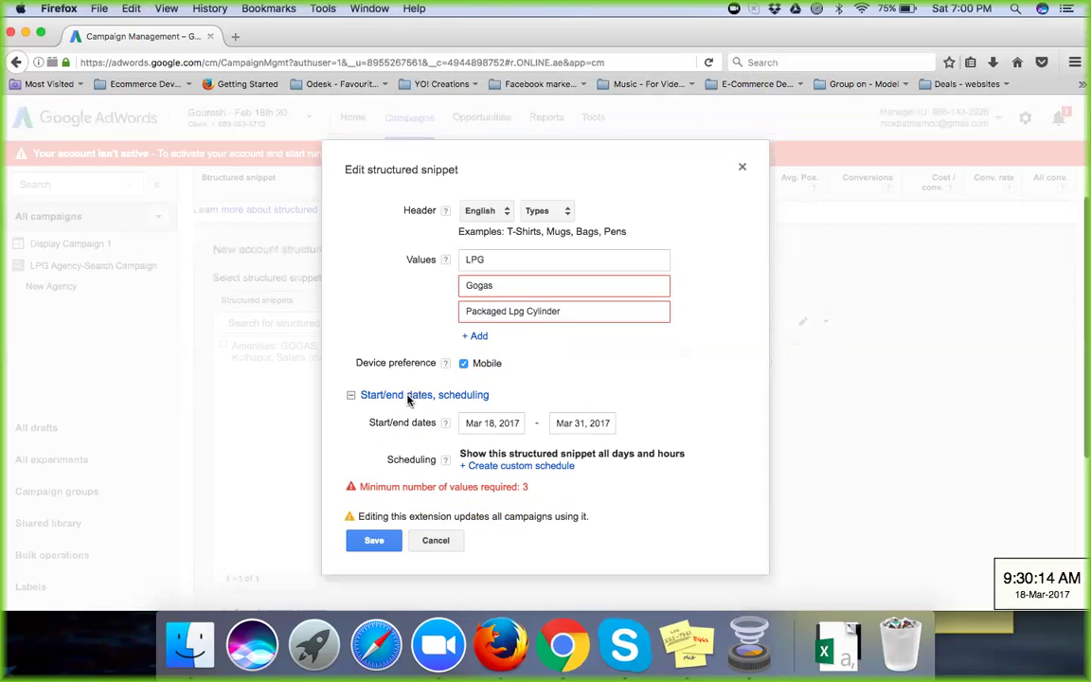
Step: Save the Types snippet (LPG, Gogas, Packaged Lpg Cylinder) and bring up the extensions View list
{"action": "left_click", "coordinate": [370, 513]}
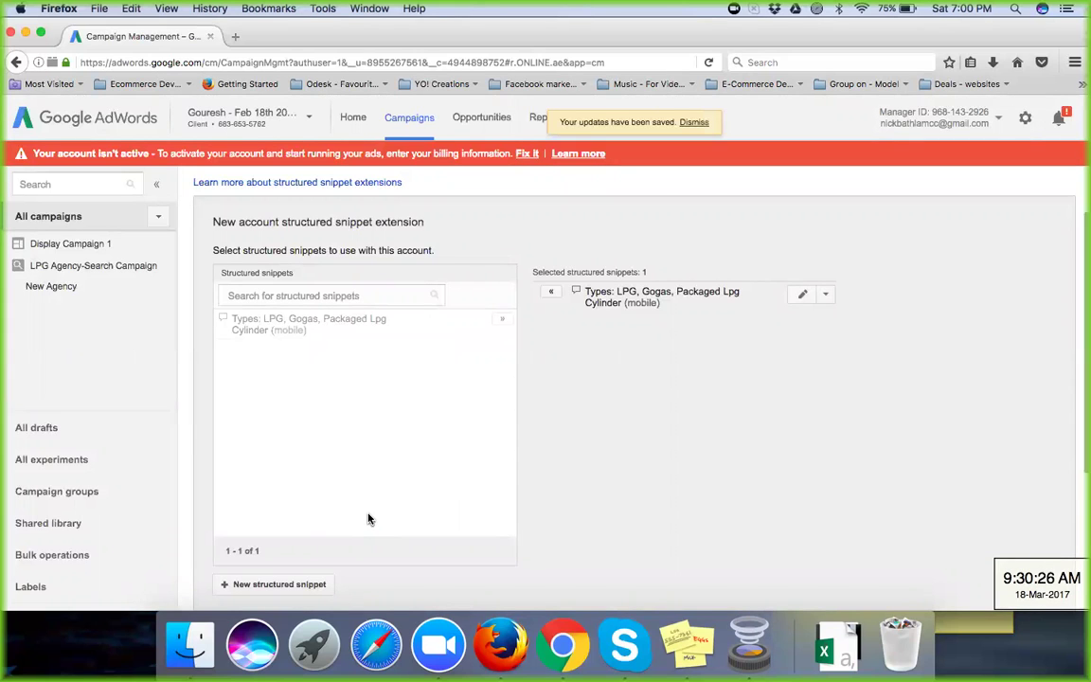
{"action": "scroll", "coordinate": [417, 383], "scroll_direction": "up", "scroll_amount": 5}
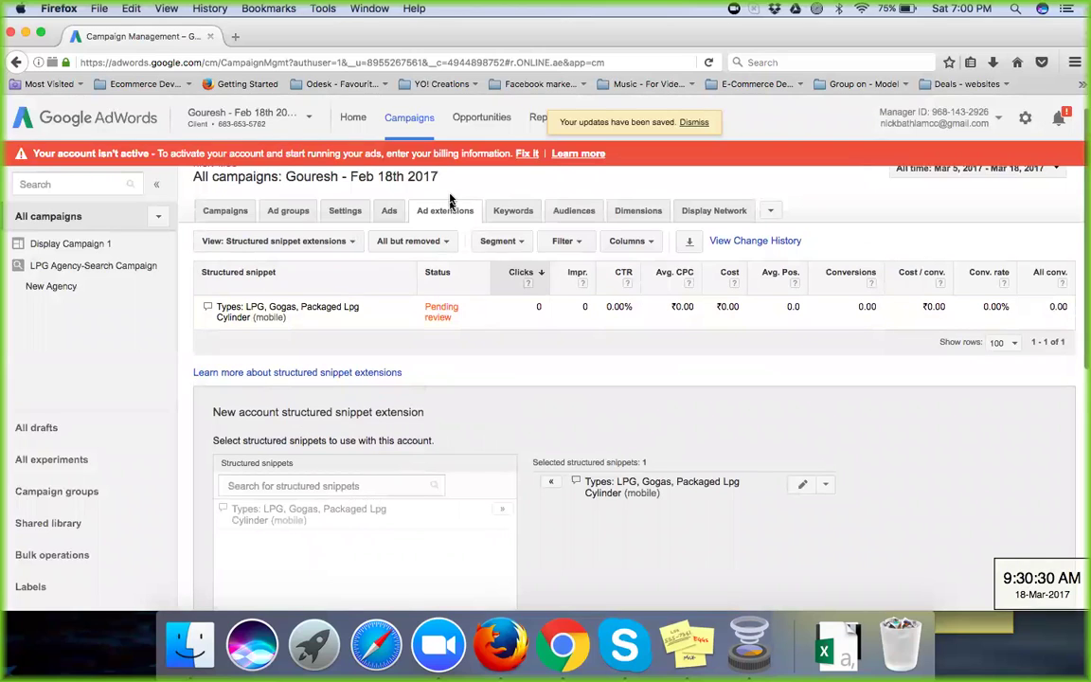
{"action": "left_click", "coordinate": [339, 245]}
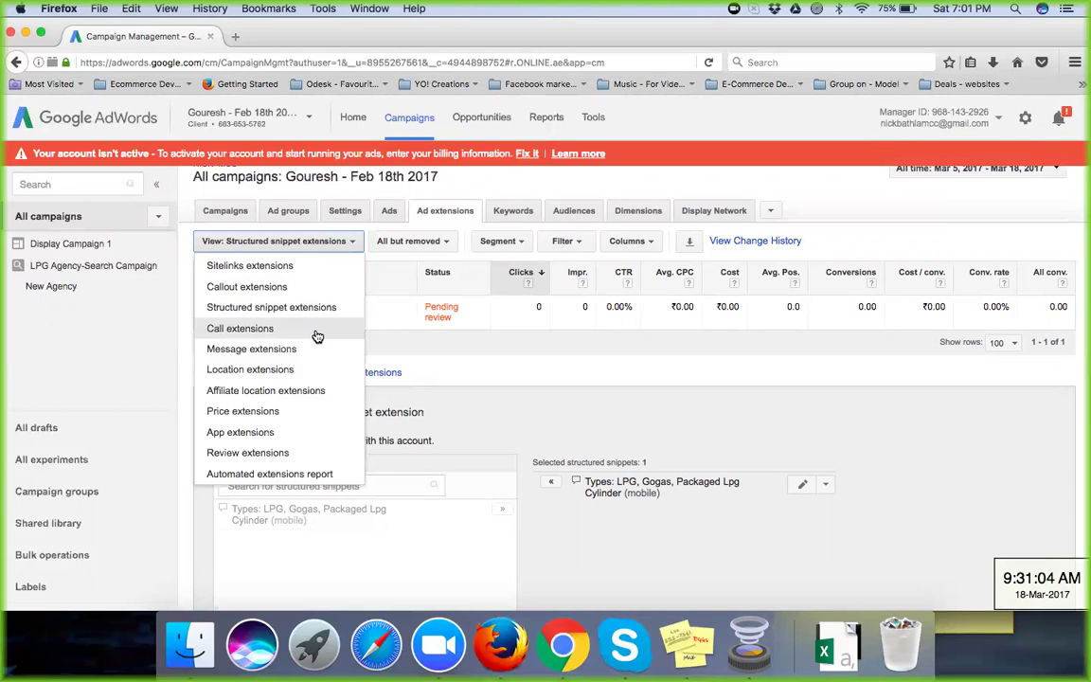
Step: Show call extensions, listing the approved mobile call extension for Display Campaign 1
{"action": "left_click", "coordinate": [317, 336]}
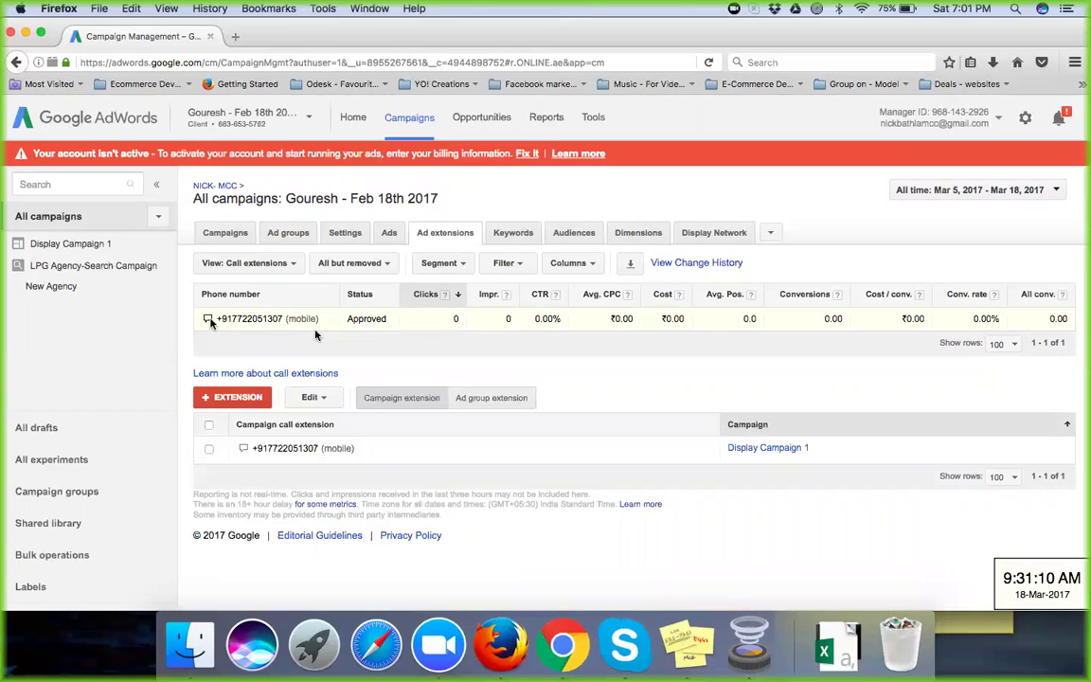
{"action": "mouse_move", "coordinate": [210, 322]}
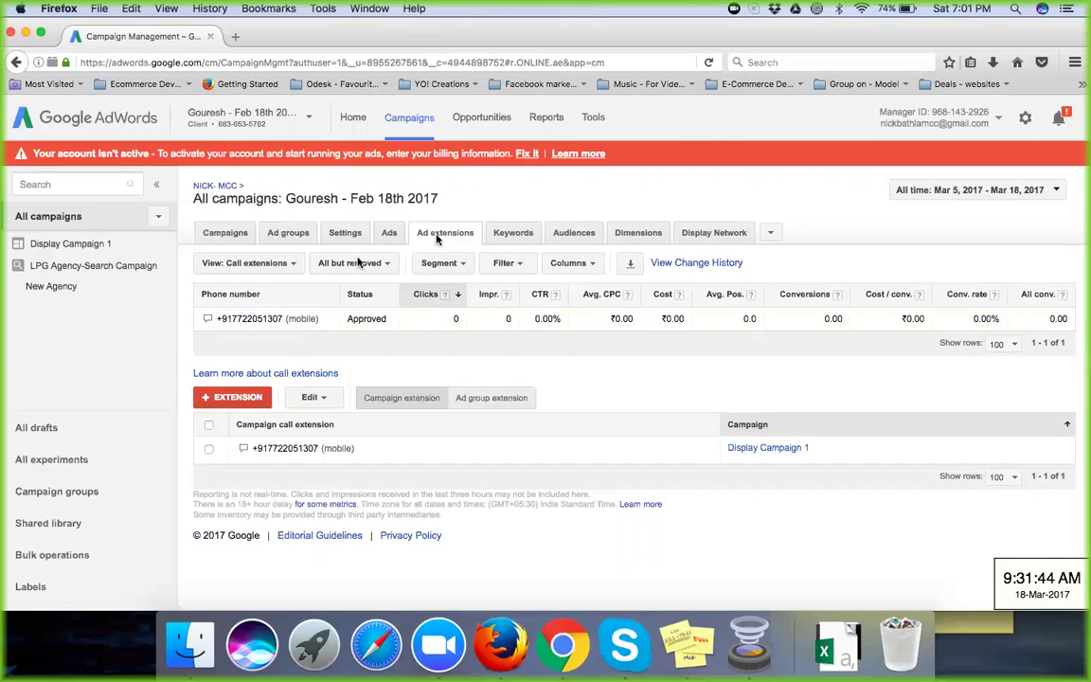
Step: Switch the extensions view to Message extensions, which shows none added yet
{"action": "left_click", "coordinate": [287, 269]}
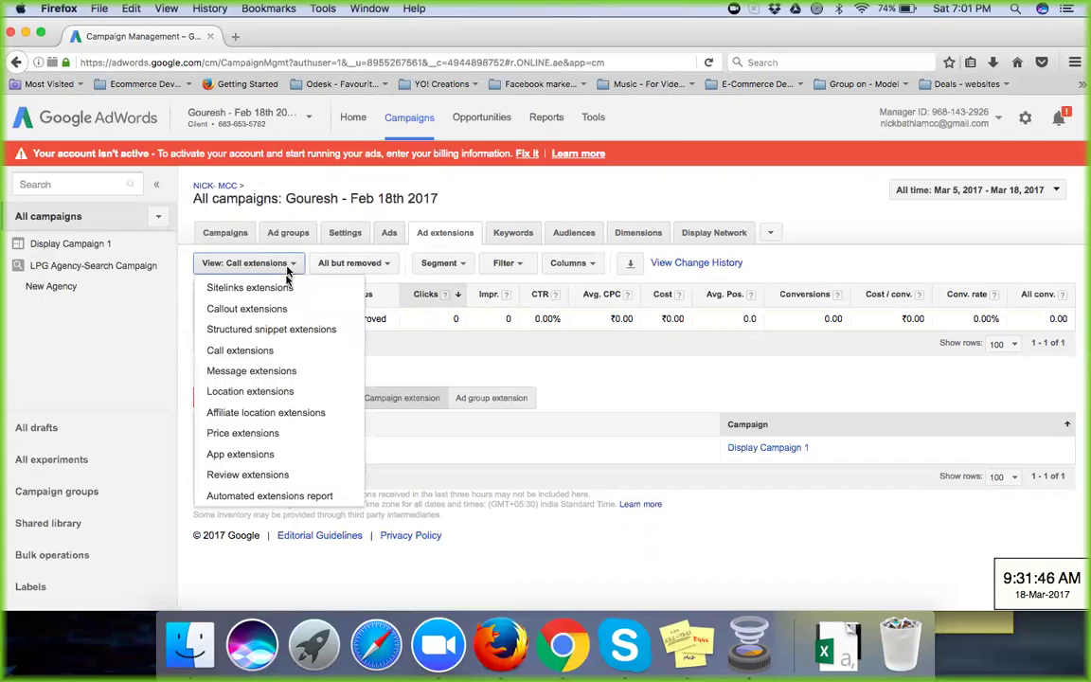
{"action": "left_click", "coordinate": [291, 373]}
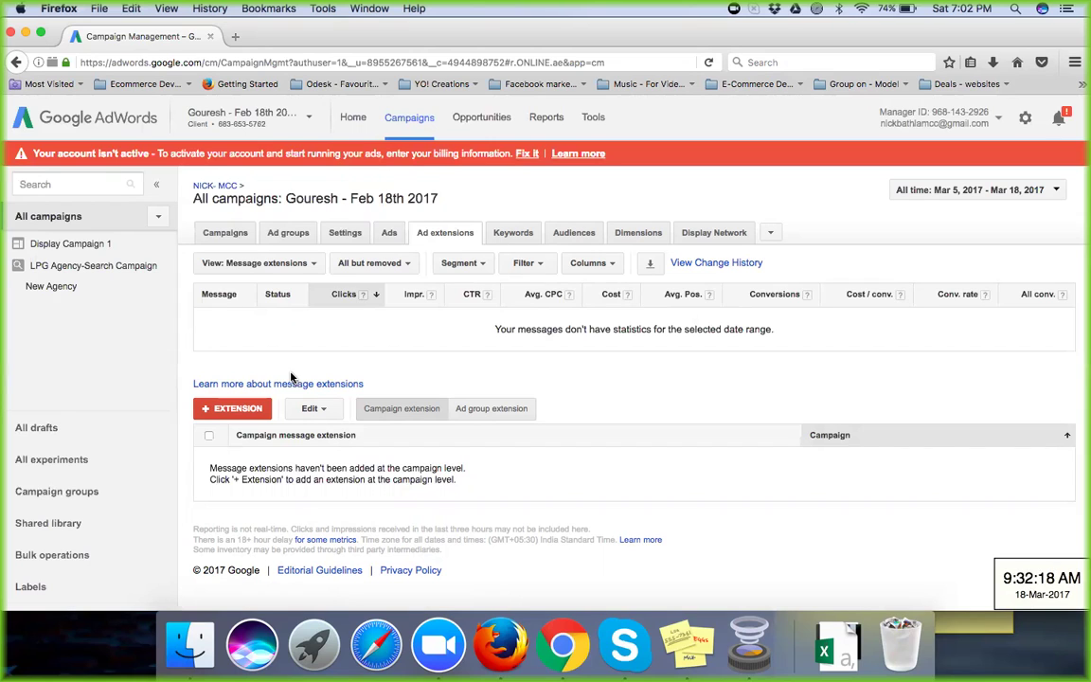
Step: Search Yahoo for 'message extension' in a new browser tab
{"action": "left_click", "coordinate": [235, 38]}
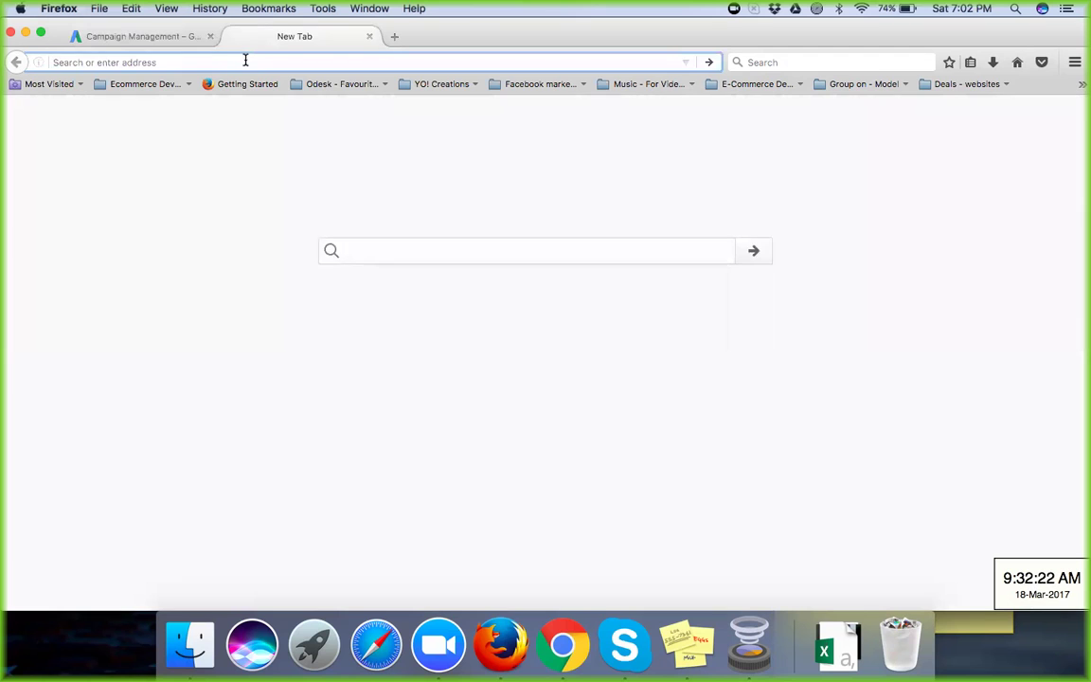
{"action": "type", "text": "mymessage"}
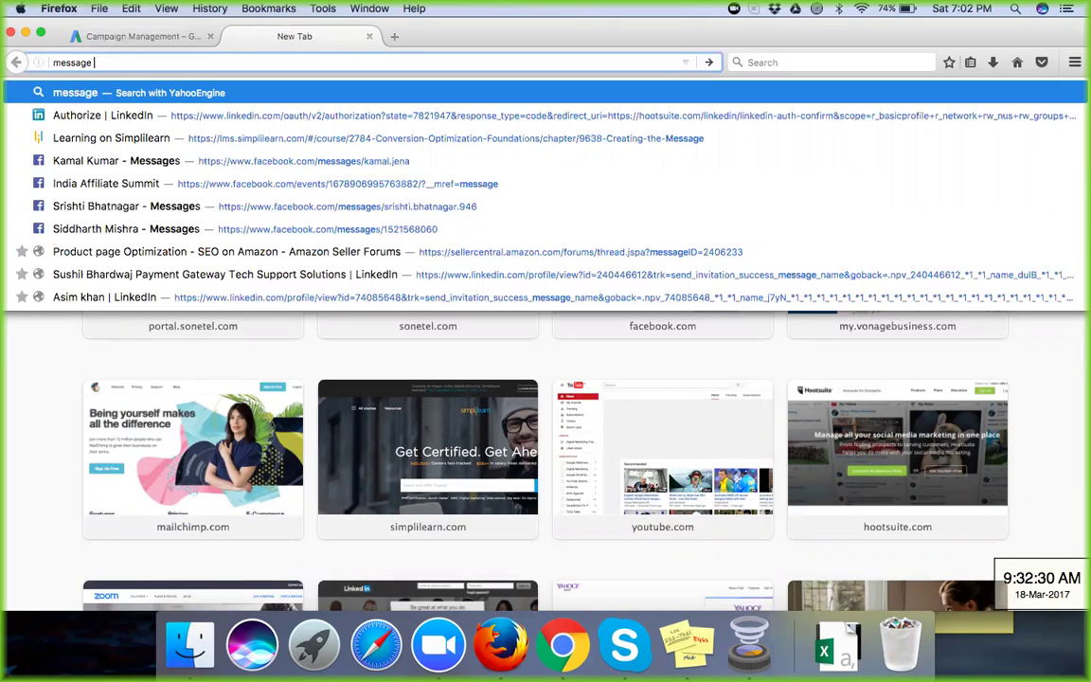
{"action": "type", "text": "extension"}
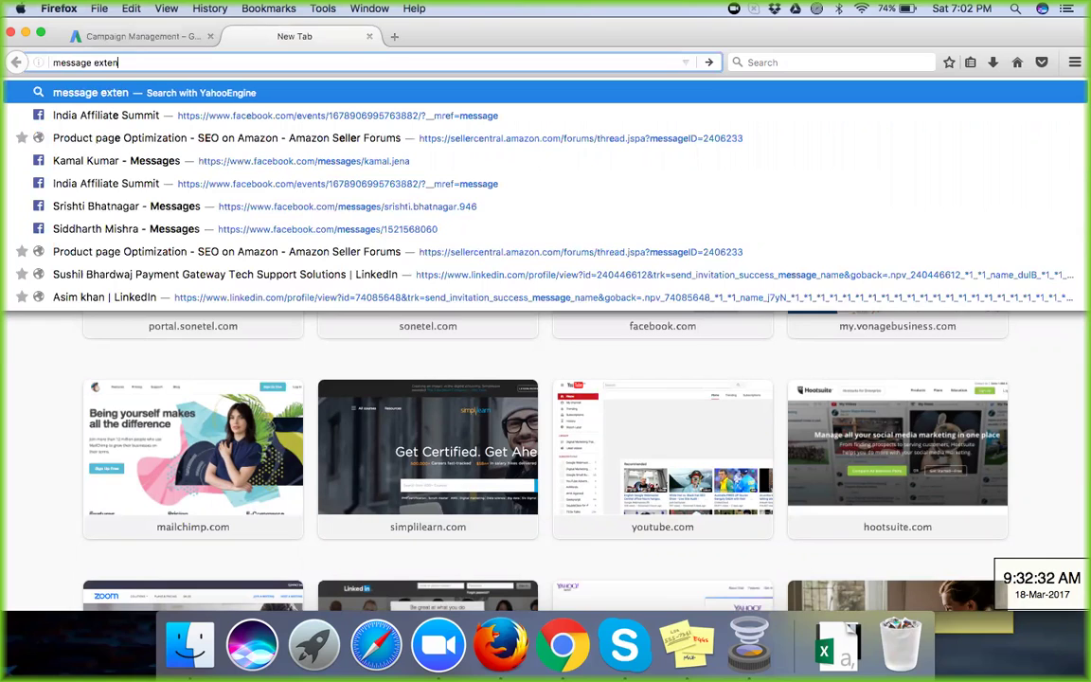
{"action": "key", "text": "Return"}
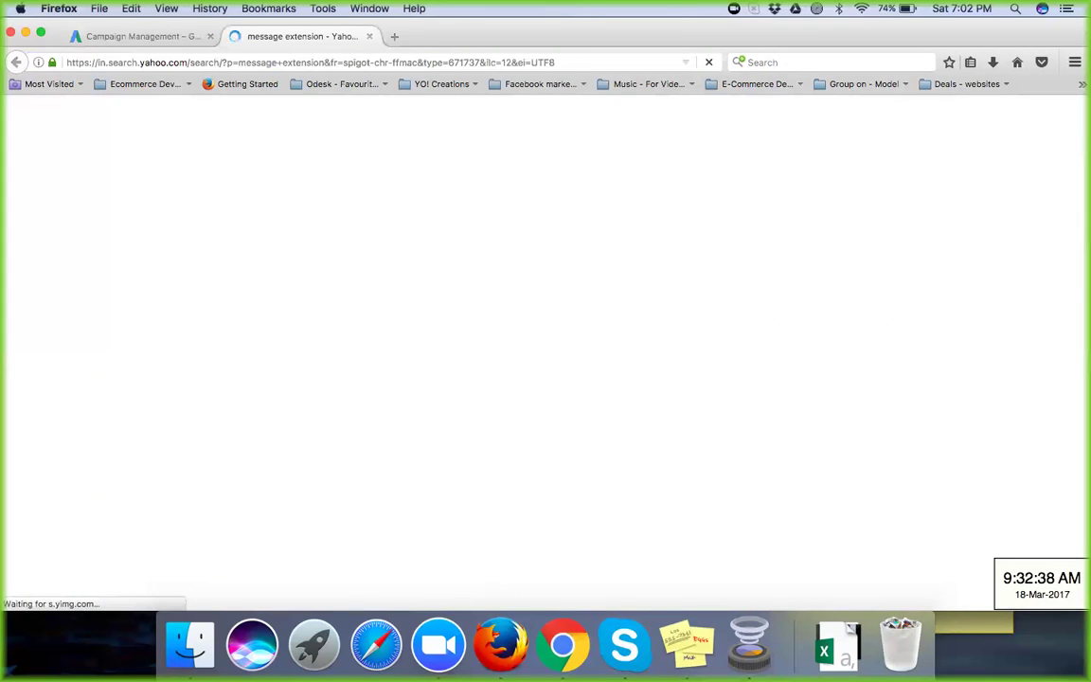
{"action": "left_click", "coordinate": [252, 60]}
Step: Go to google.co.in, zoom out, and open the 'Make Google your homepage' guide
{"action": "type", "text": "google.co.in/"}
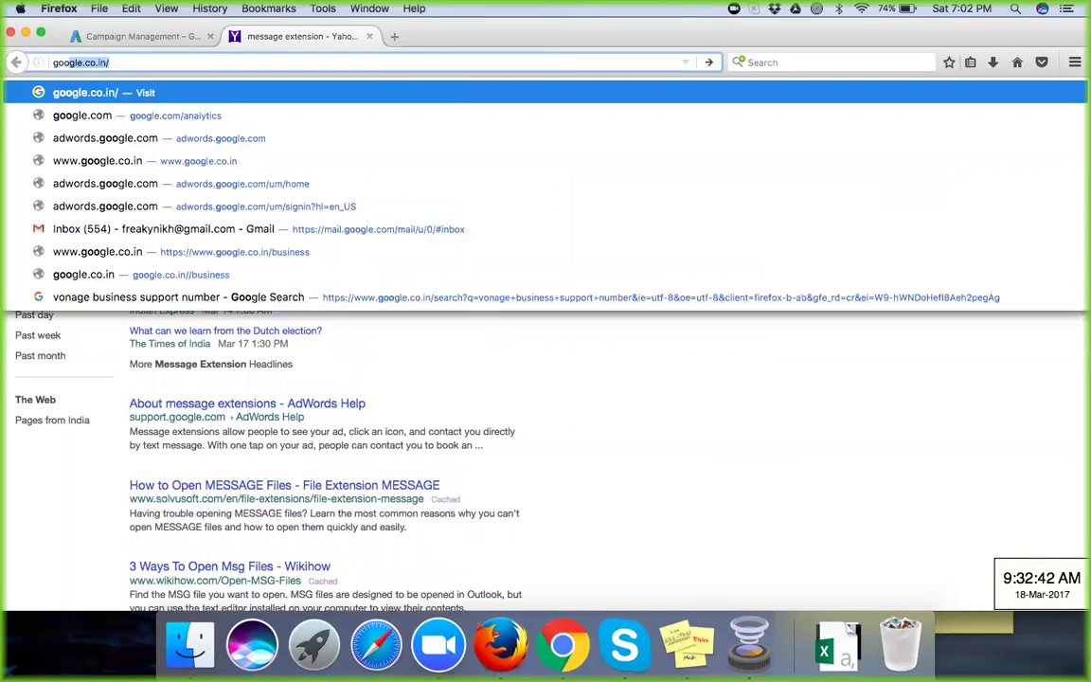
{"action": "key", "text": "Return"}
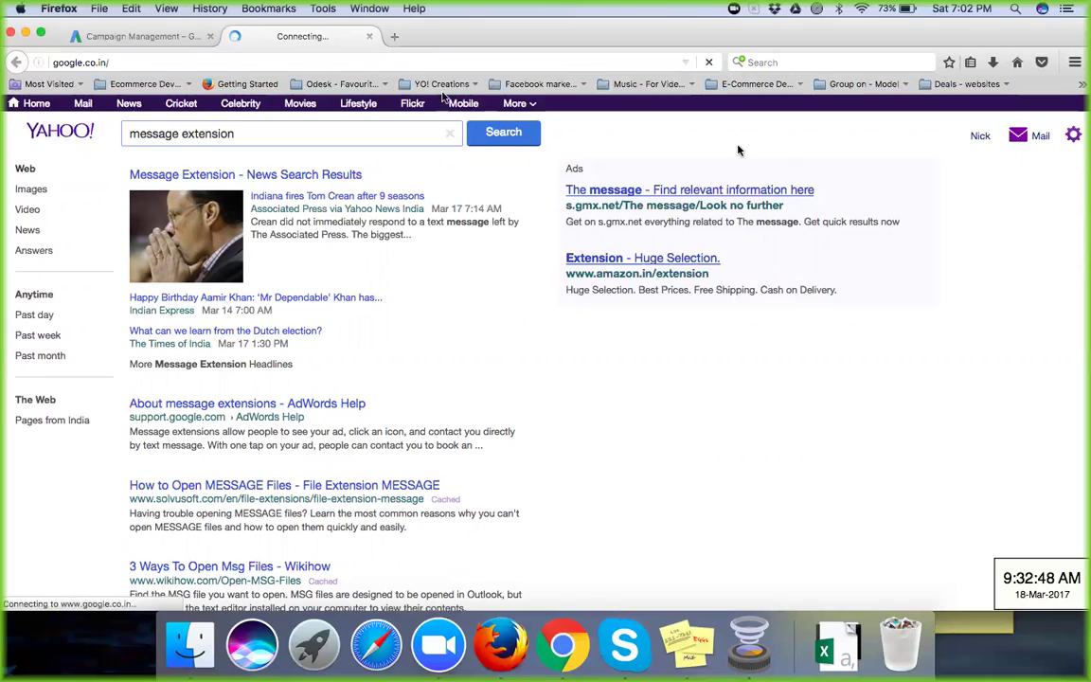
{"action": "left_click", "coordinate": [1074, 64]}
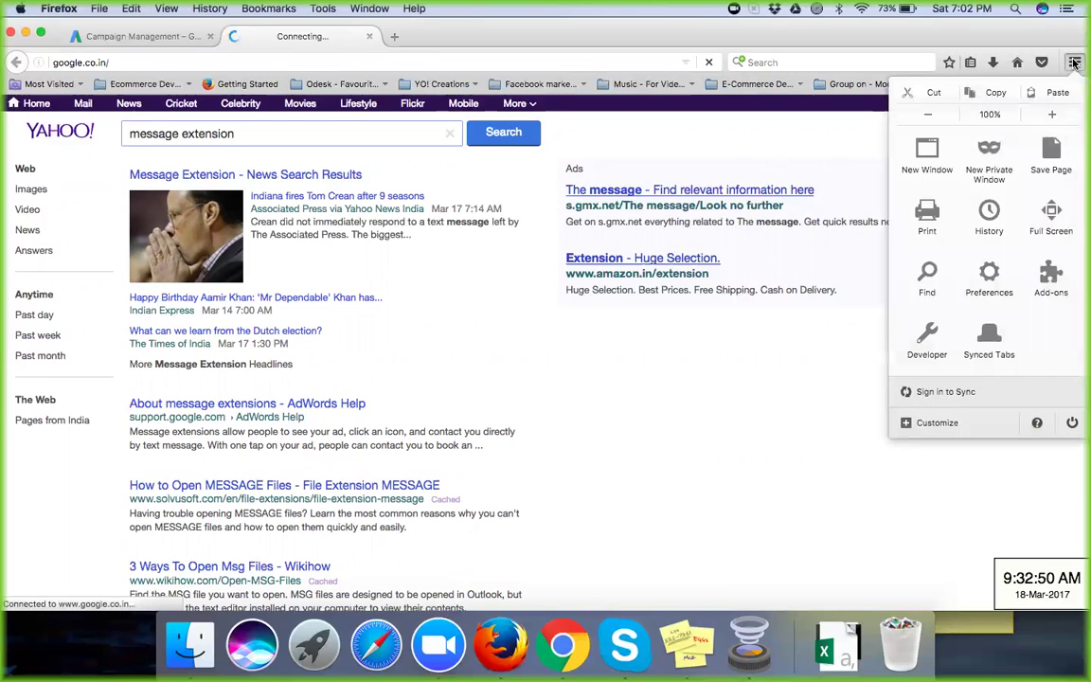
{"action": "left_click", "coordinate": [840, 146]}
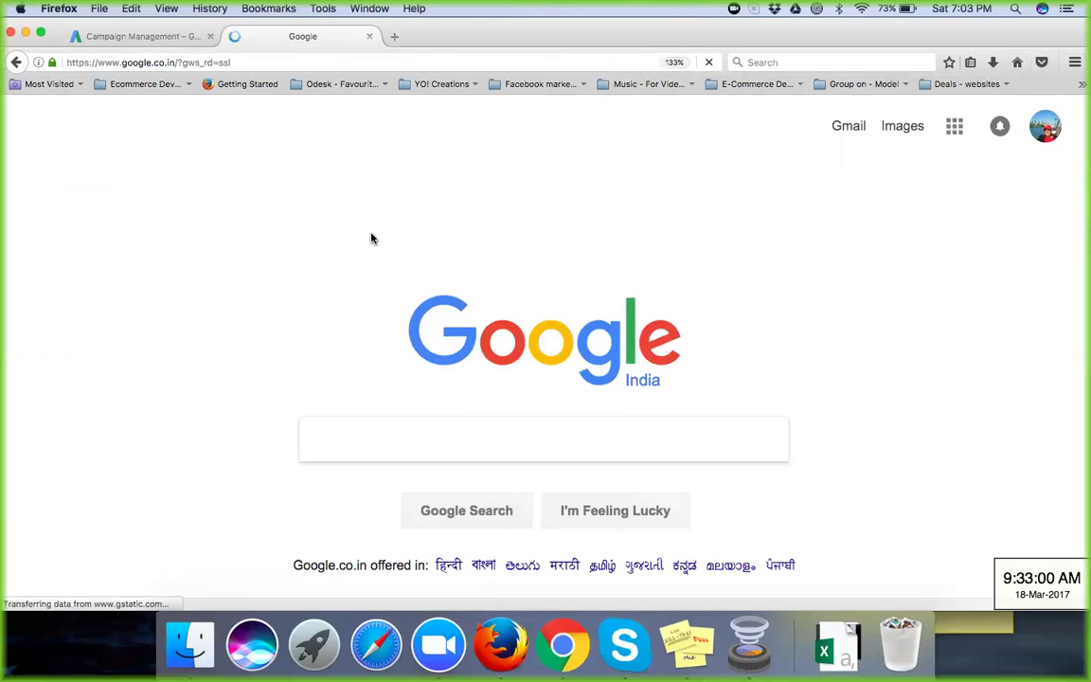
{"action": "key", "text": "super+minus"}
{"action": "key", "text": "super+minus"}
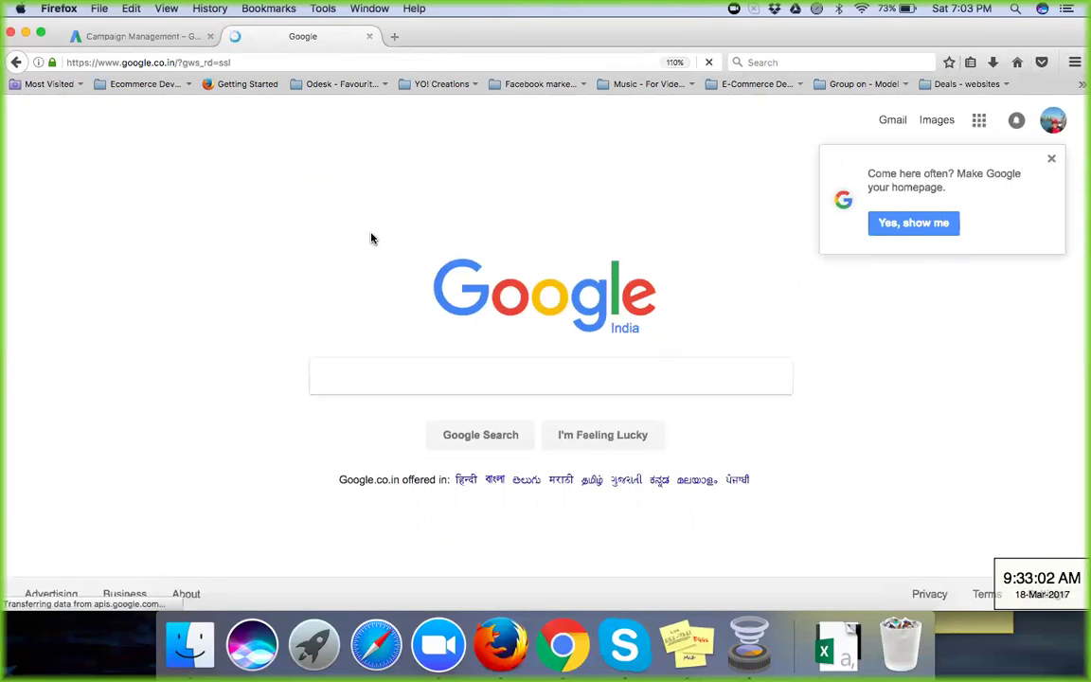
{"action": "left_click", "coordinate": [901, 236]}
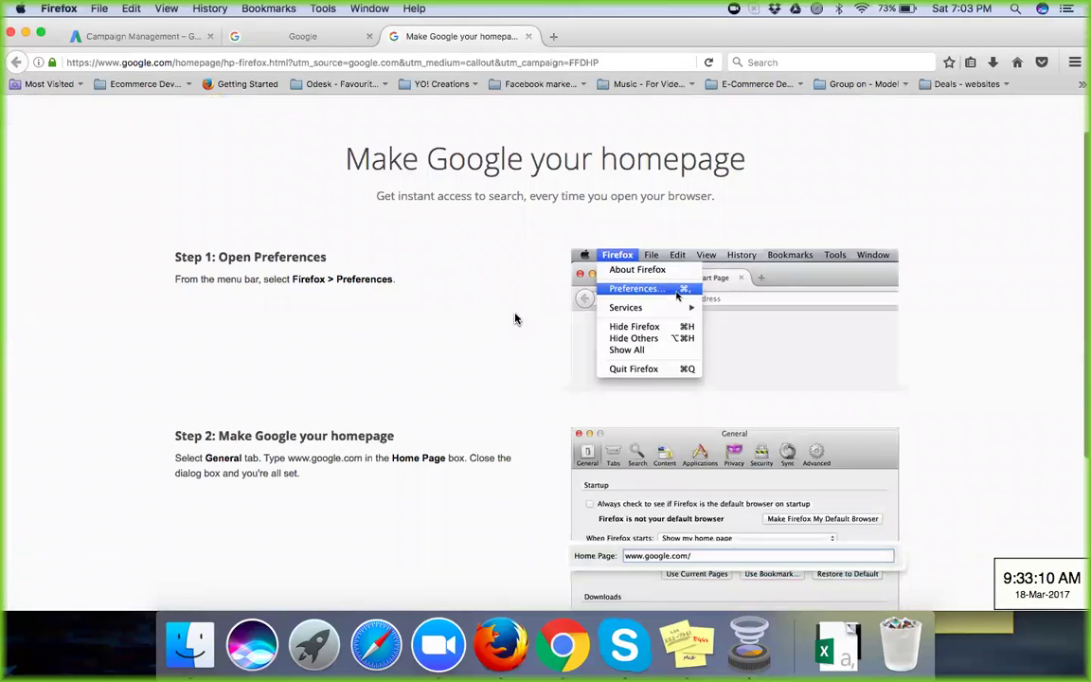
{"action": "scroll", "coordinate": [515, 318], "scroll_direction": "down", "scroll_amount": 5}
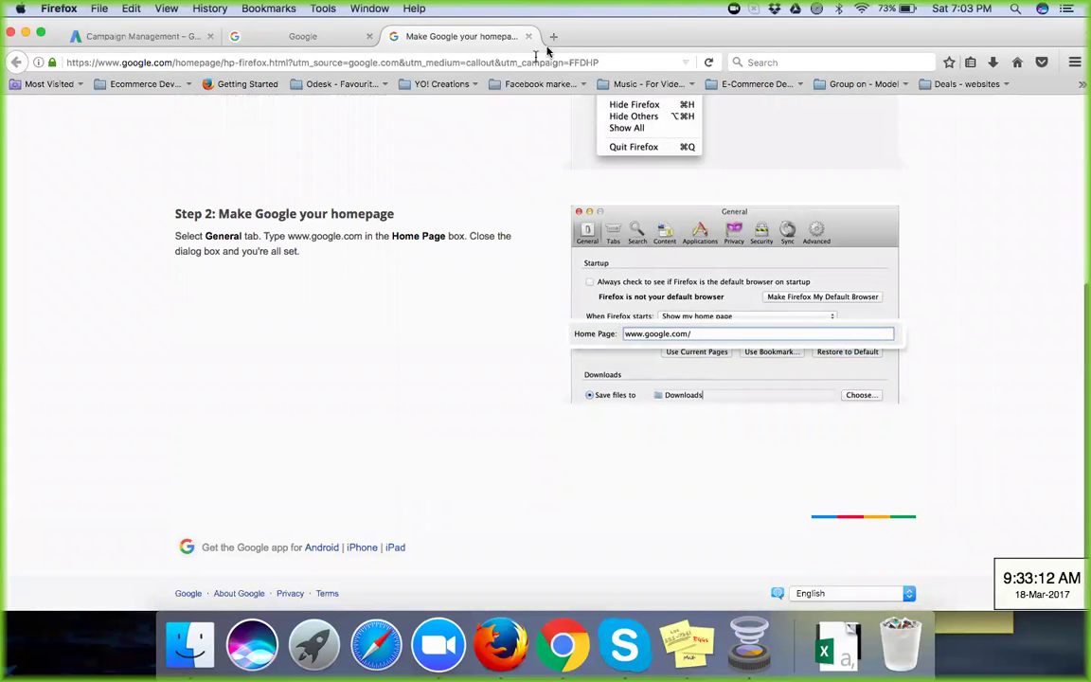
Step: Search Google for 'message extension adwords' and view the Images results
{"action": "left_click", "coordinate": [290, 39]}
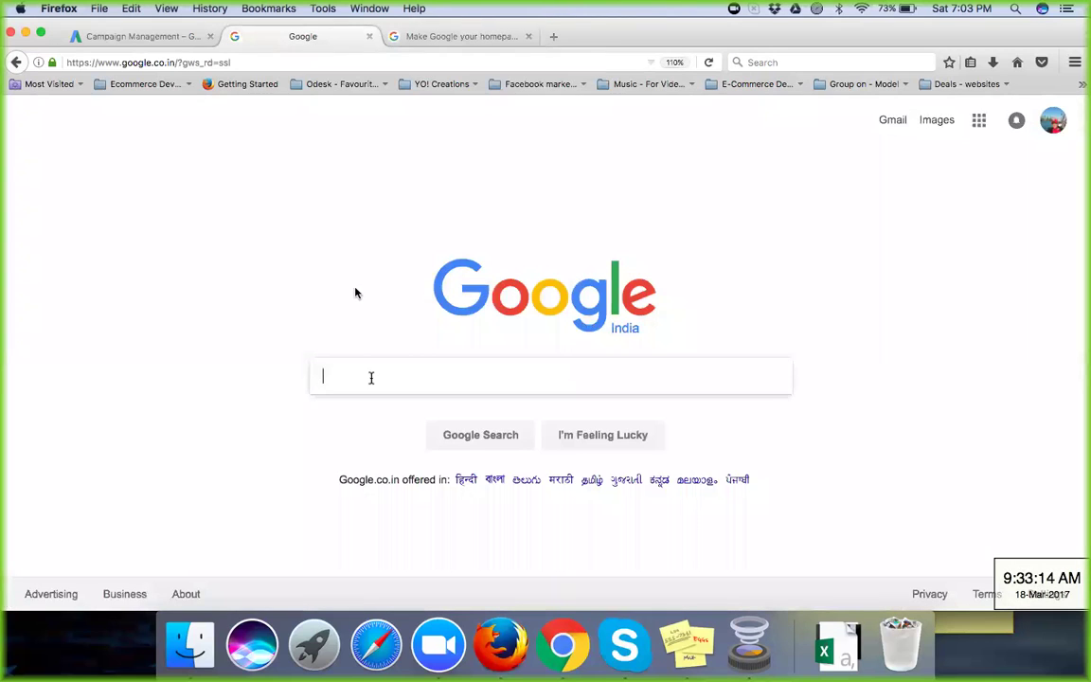
{"action": "type", "text": "message"}
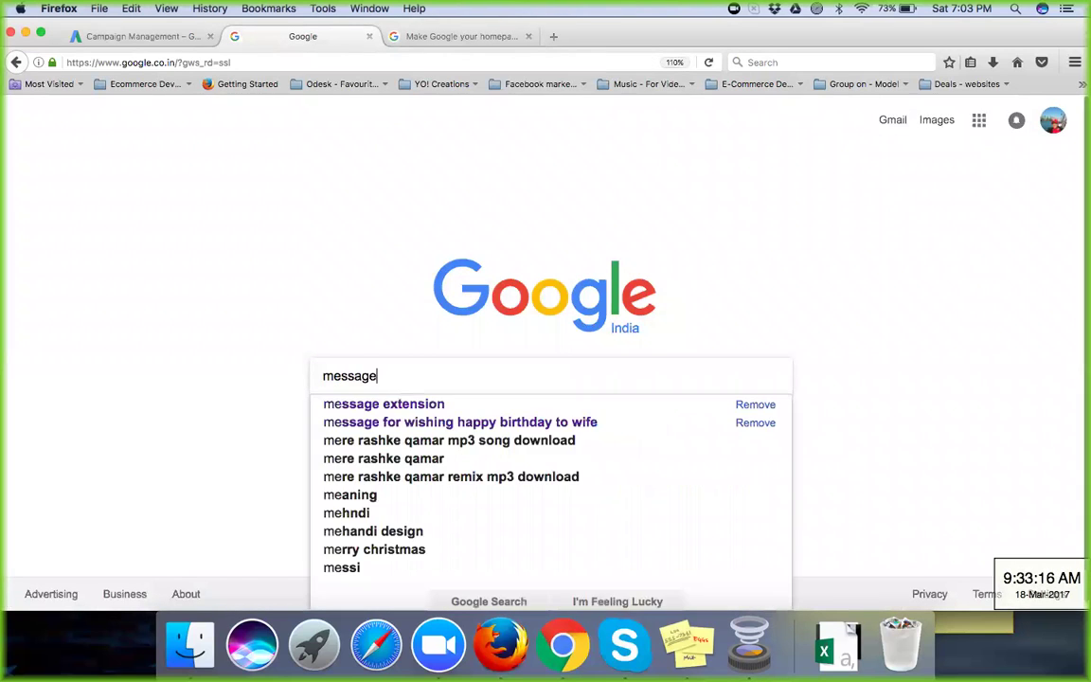
{"action": "type", "text": " extension adwords"}
{"action": "key", "text": "Return"}
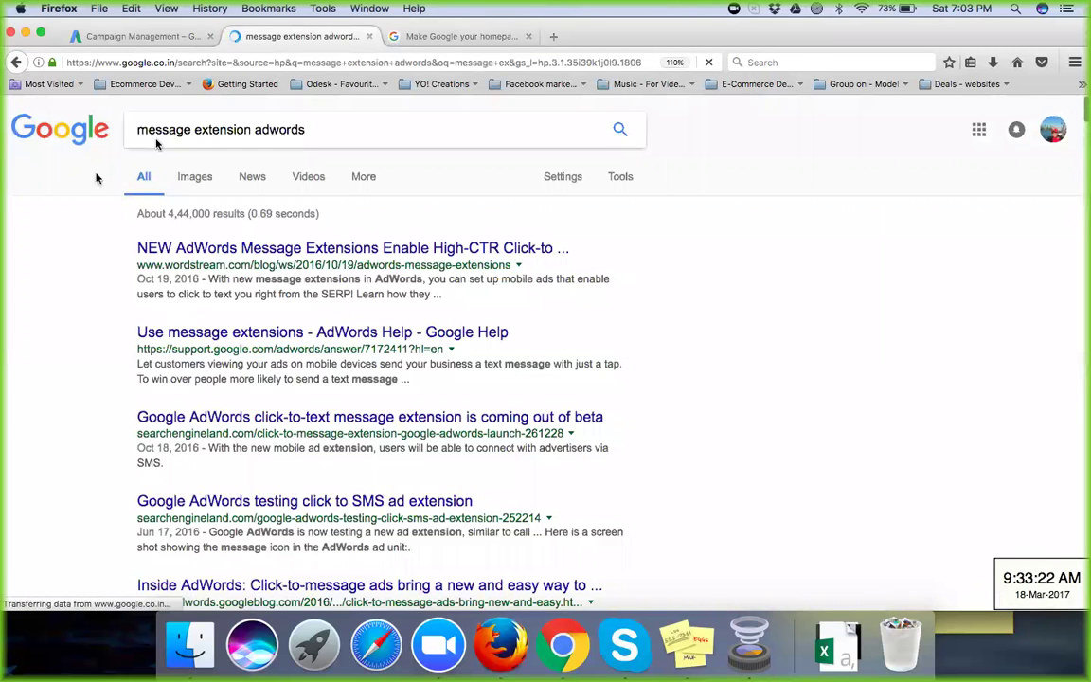
{"action": "left_click", "coordinate": [194, 181]}
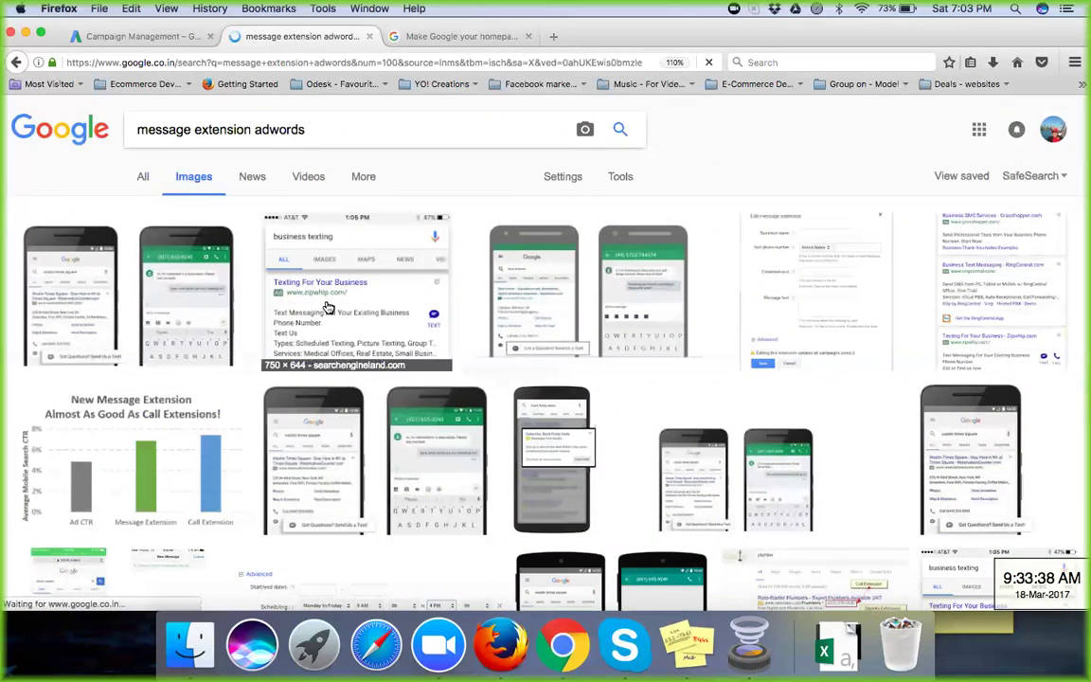
Step: Open the enlarged preview of Search Engine Land's Zipwhip click-to-SMS ad with a TEXT button
{"action": "left_click", "coordinate": [327, 307]}
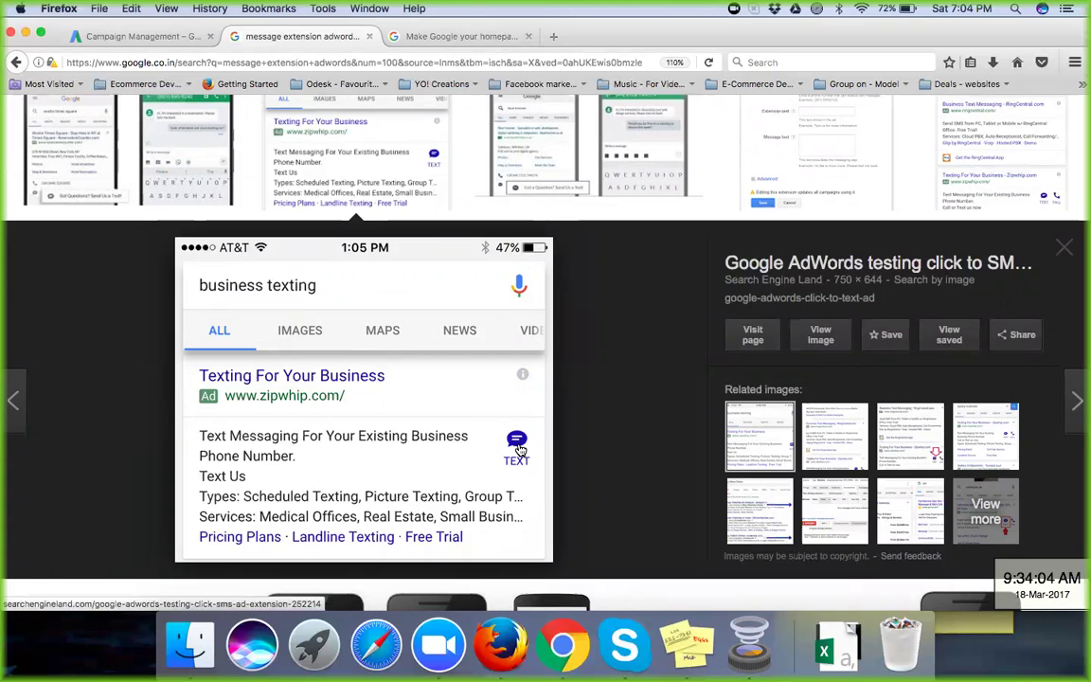
Step: Preview Blue Frontier's Click-to-Message Extension image and zoom the page to 240% to inspect it
{"action": "left_click", "coordinate": [616, 149]}
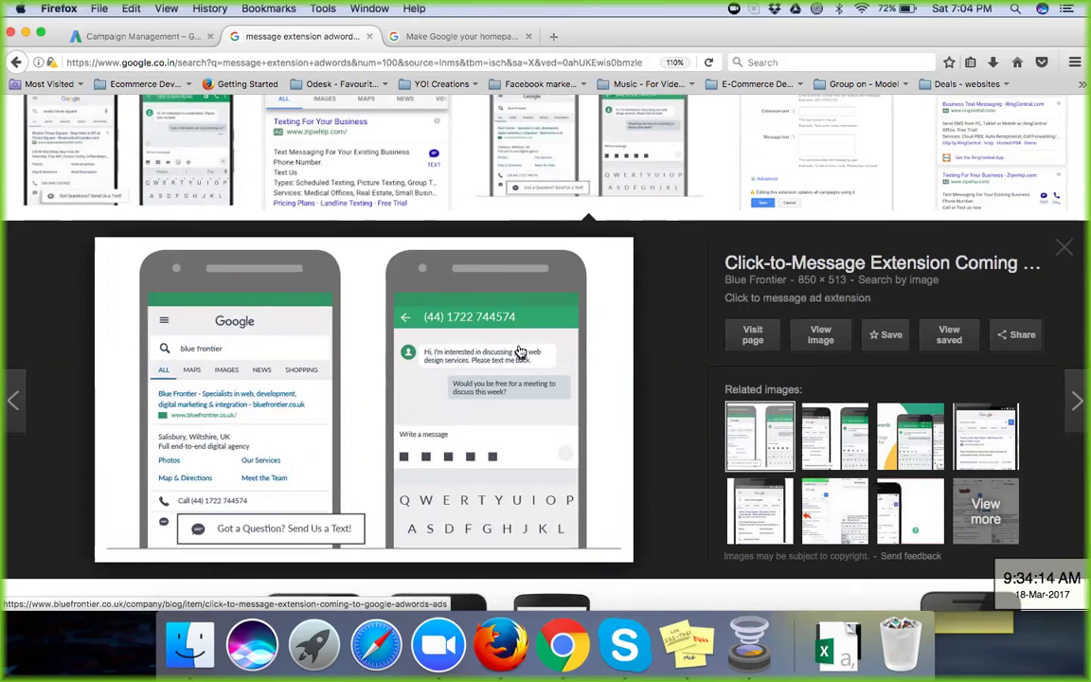
{"action": "key", "text": "super+equal"}
{"action": "key", "text": "super+equal"}
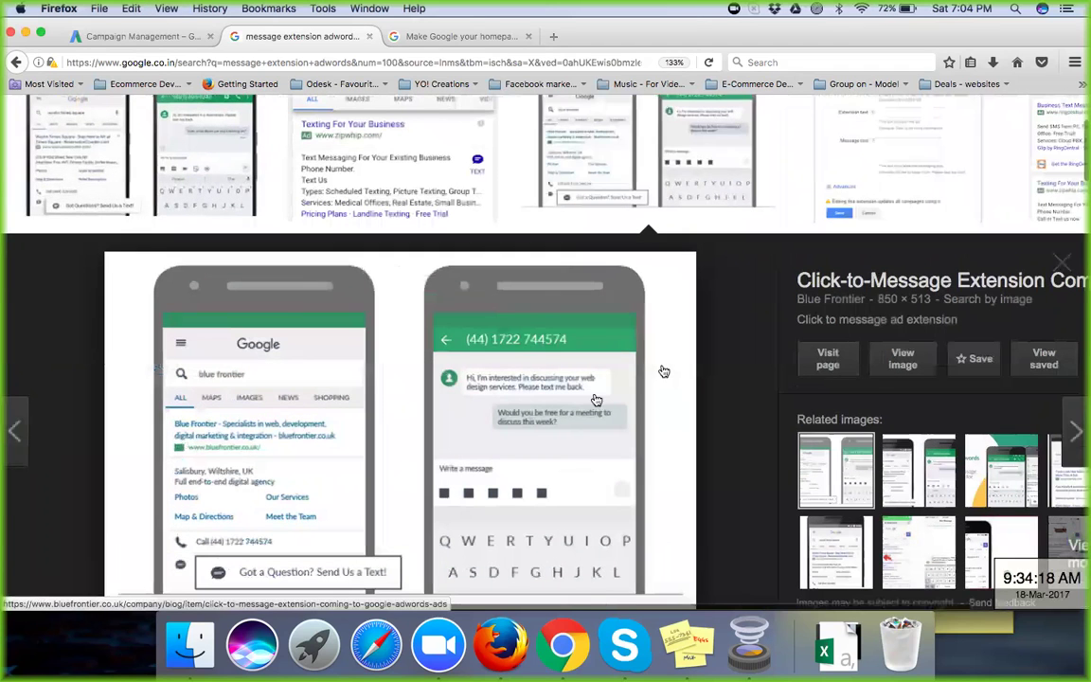
{"action": "key", "text": "super+equal"}
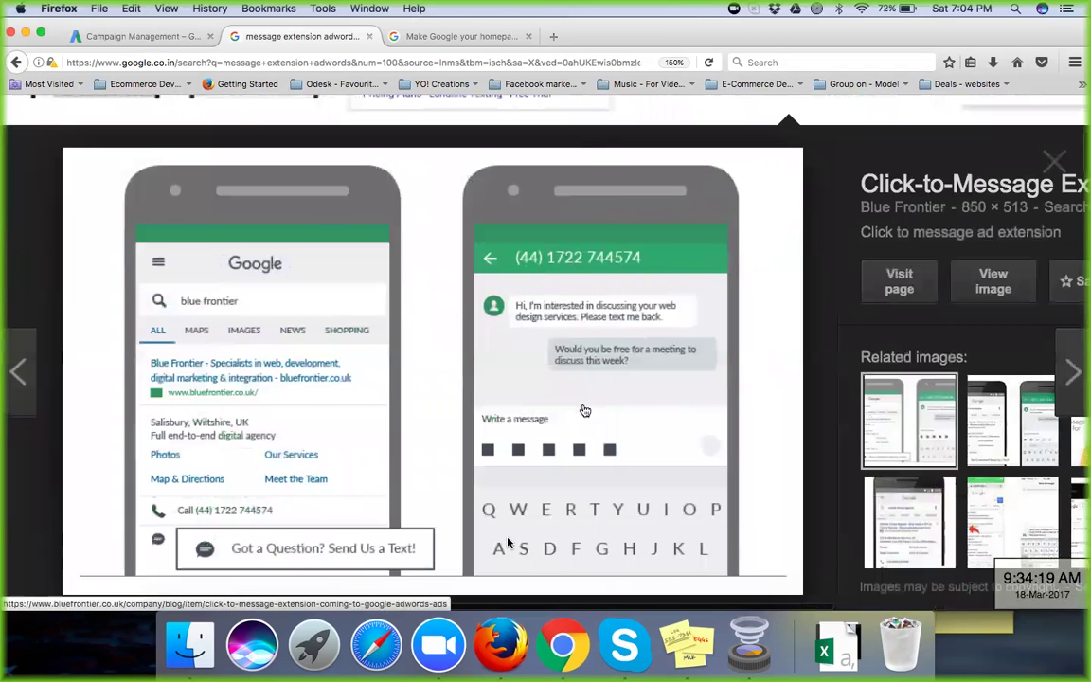
{"action": "key", "text": "super+equal"}
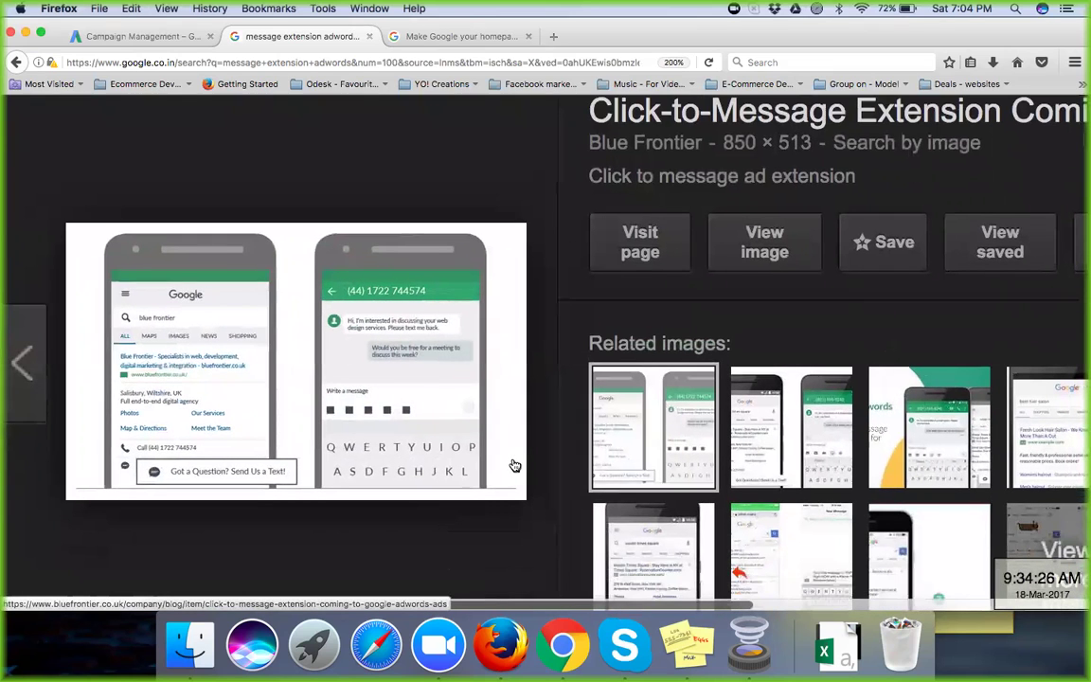
{"action": "key", "text": "super+equal"}
{"action": "scroll", "coordinate": [255, 353], "scroll_direction": "down", "scroll_amount": 3}
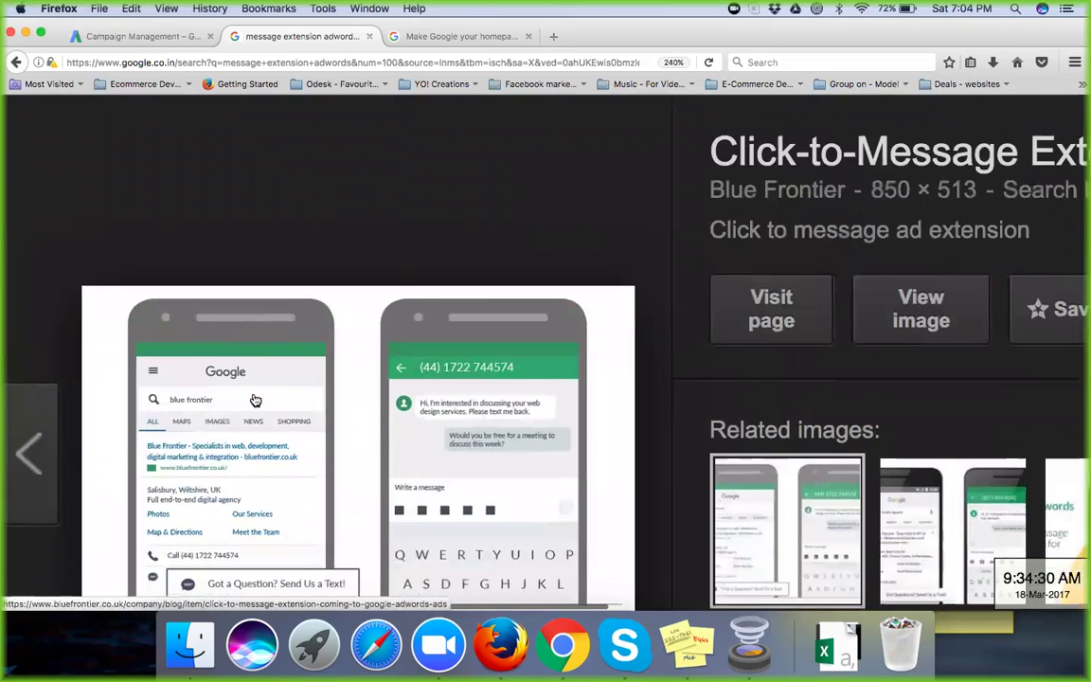
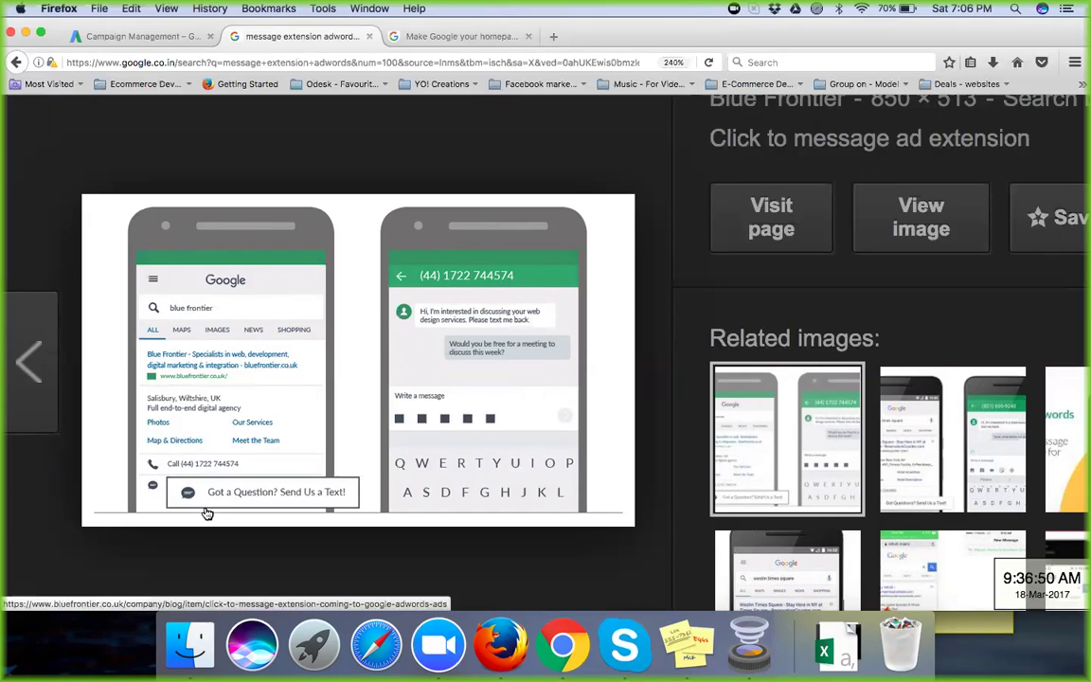
Step: Add a new campaign message extension and assign it to LPG Agency-Search Campaign
{"action": "left_click", "coordinate": [149, 38]}
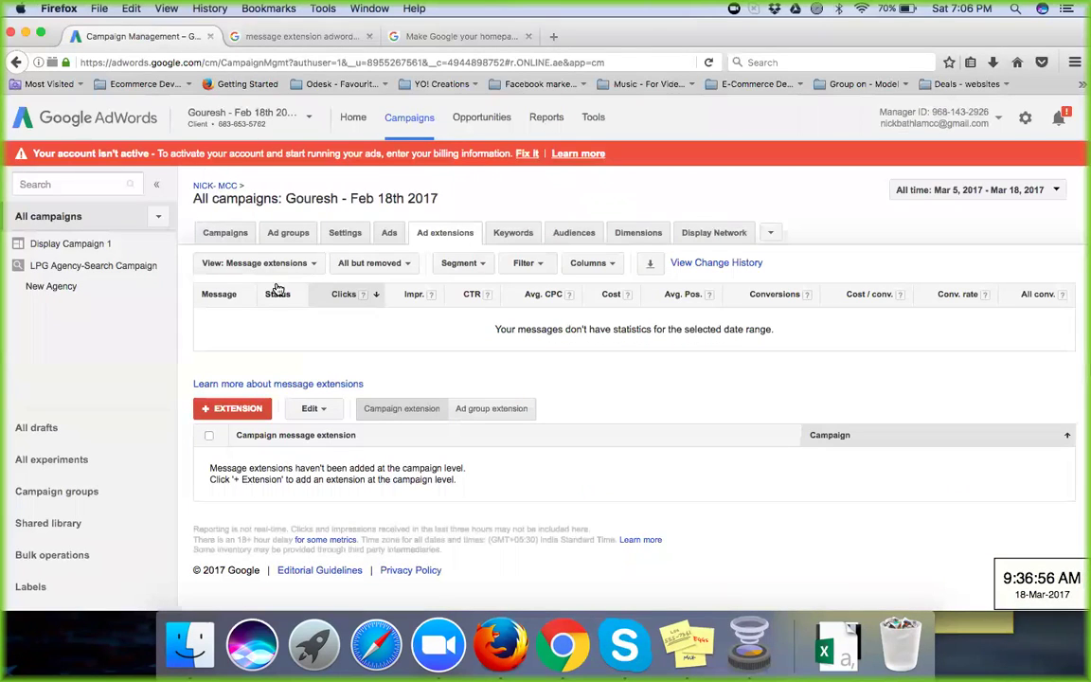
{"action": "left_click", "coordinate": [244, 410]}
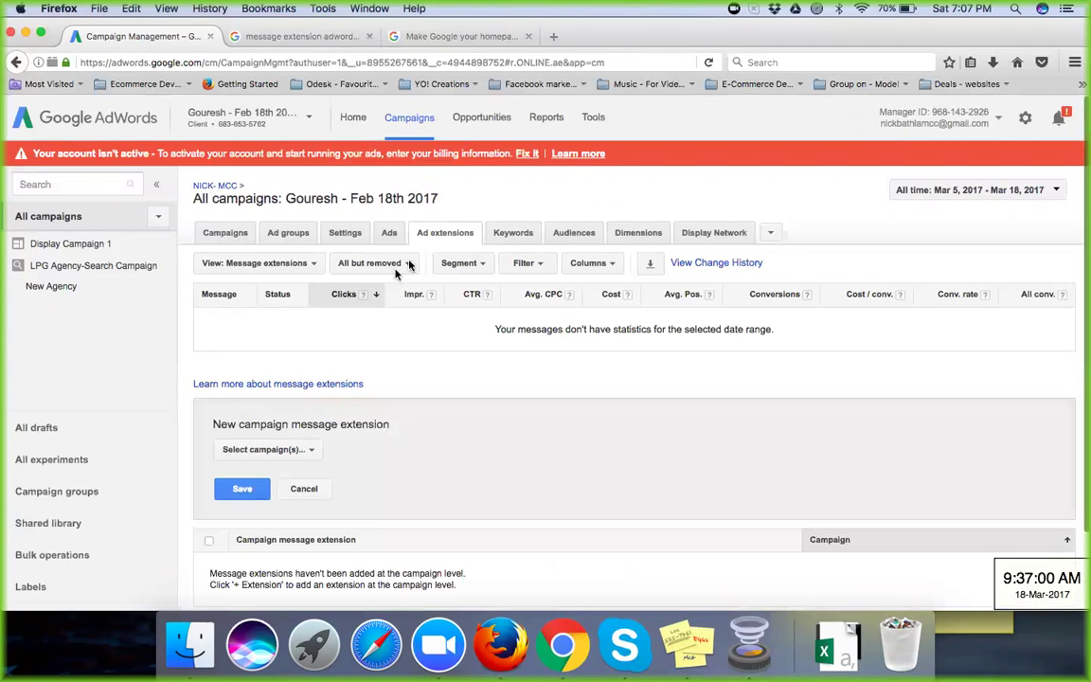
{"action": "left_click", "coordinate": [278, 450]}
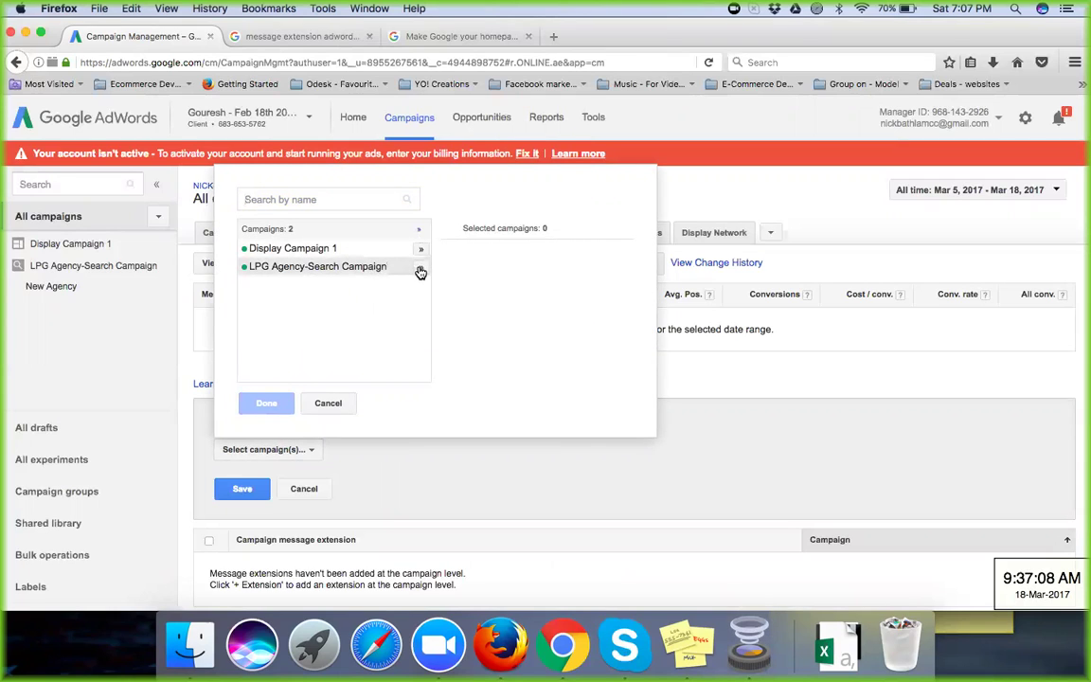
{"action": "left_click", "coordinate": [420, 268]}
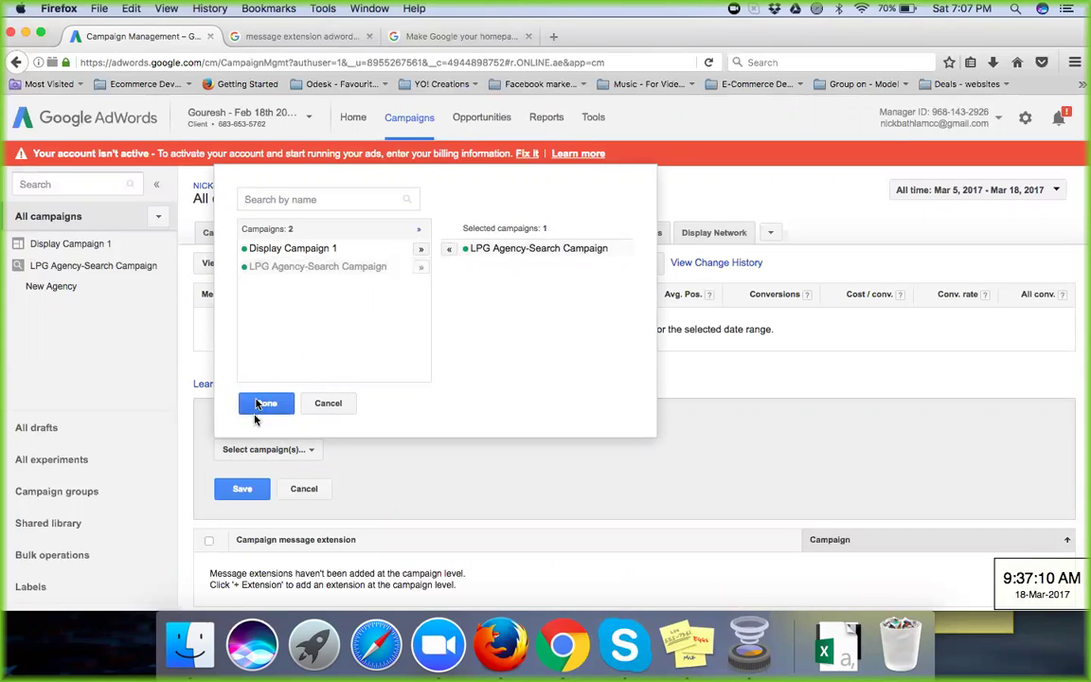
{"action": "left_click", "coordinate": [264, 403]}
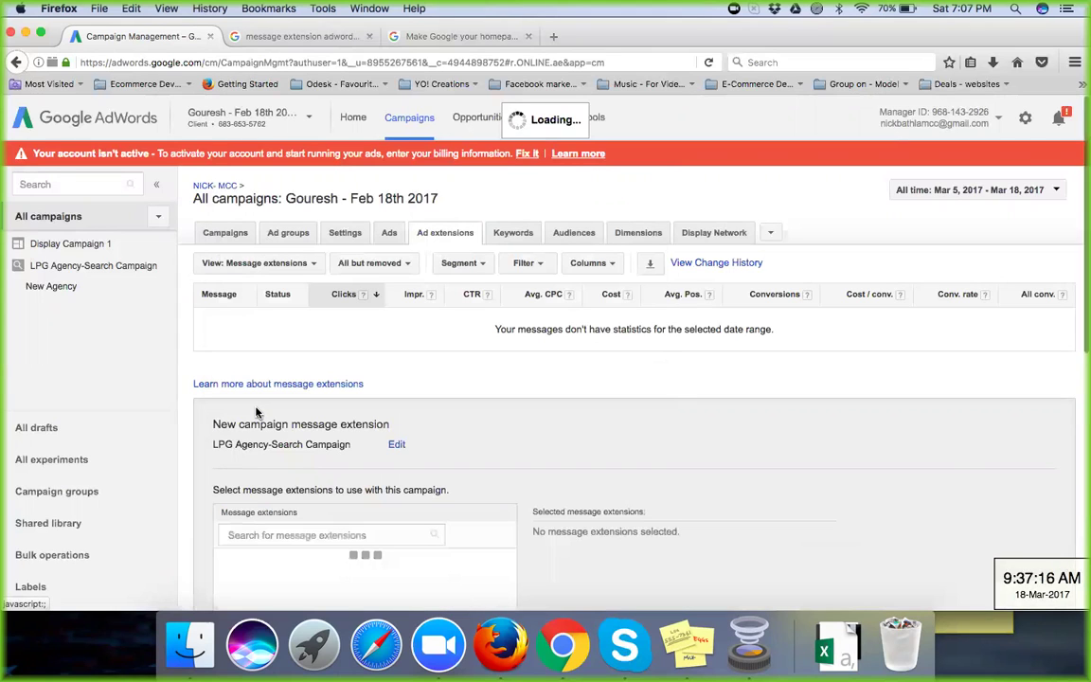
{"action": "scroll", "coordinate": [502, 441], "scroll_direction": "down", "scroll_amount": 5}
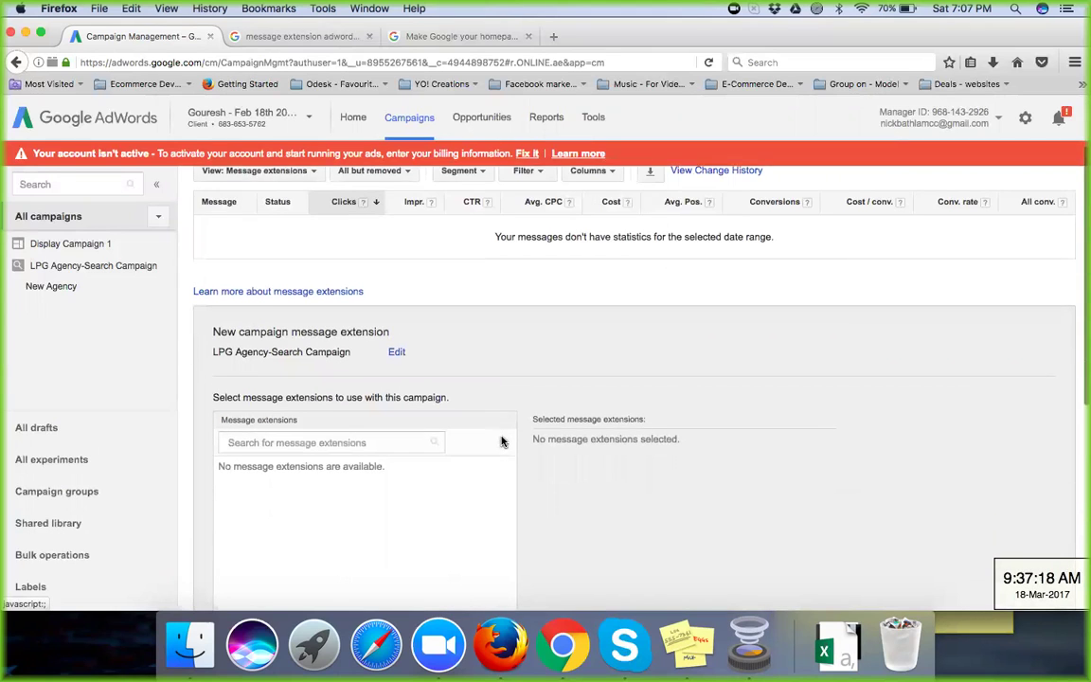
{"action": "scroll", "coordinate": [501, 442], "scroll_direction": "down", "scroll_amount": 3}
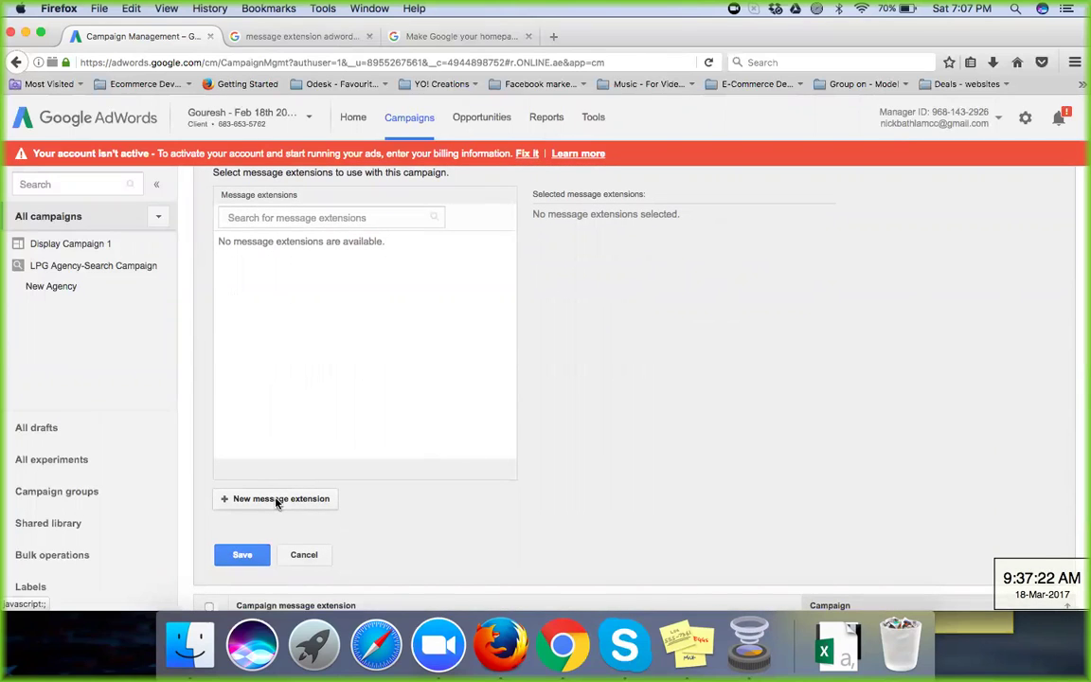
Step: Create a new message extension, dismiss the slow-page warning, and enter business name GOGAS
{"action": "left_click", "coordinate": [276, 499]}
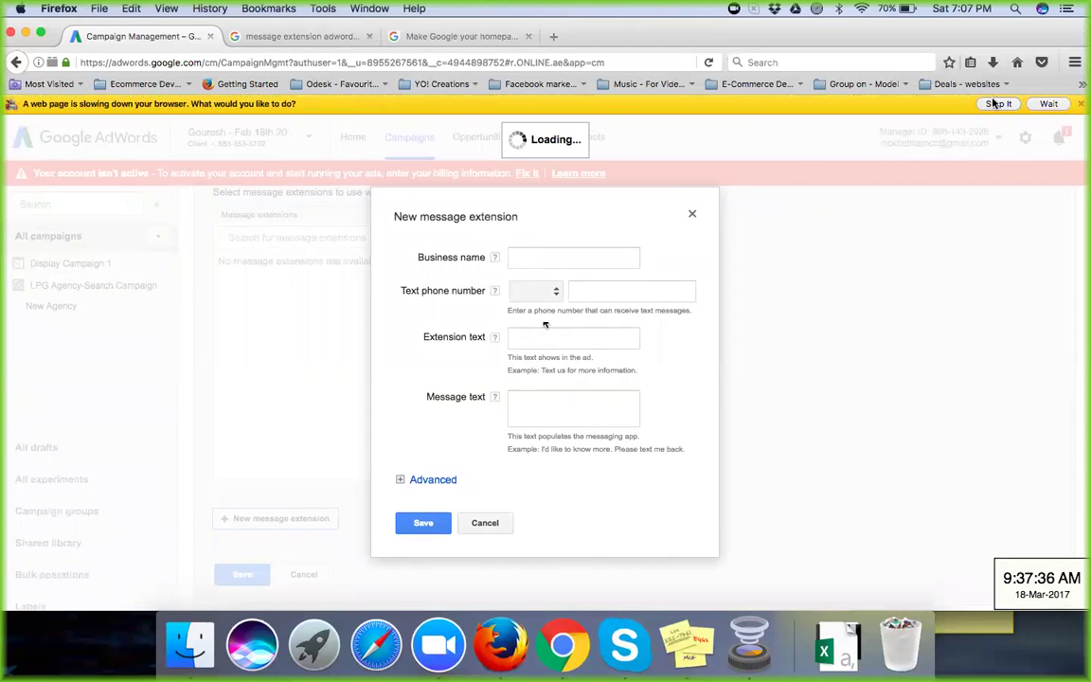
{"action": "left_click", "coordinate": [1048, 104]}
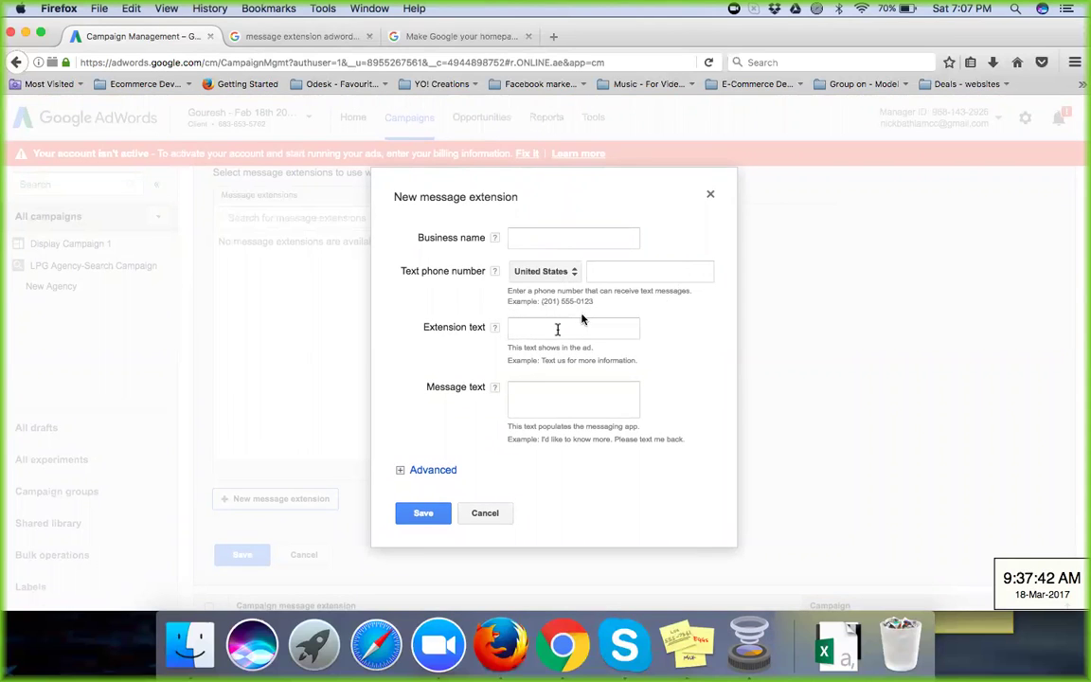
{"action": "left_click", "coordinate": [523, 391]}
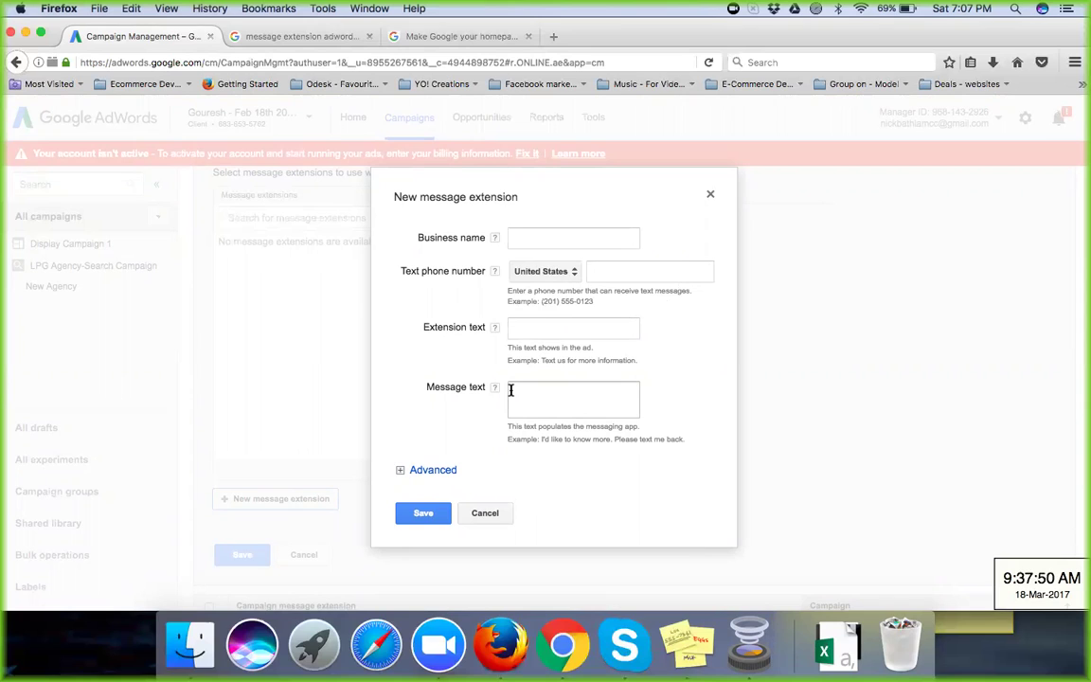
{"action": "left_click", "coordinate": [521, 234]}
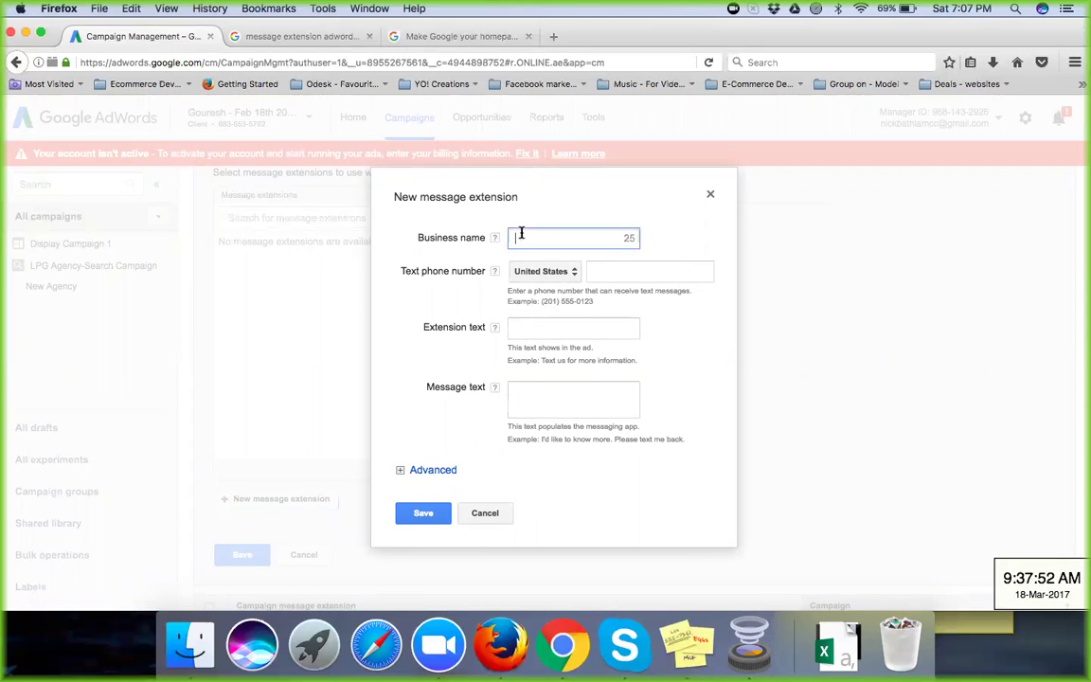
{"action": "type", "text": "GOGAS"}
Step: Choose India as the country for the text phone number
{"action": "left_click", "coordinate": [540, 272]}
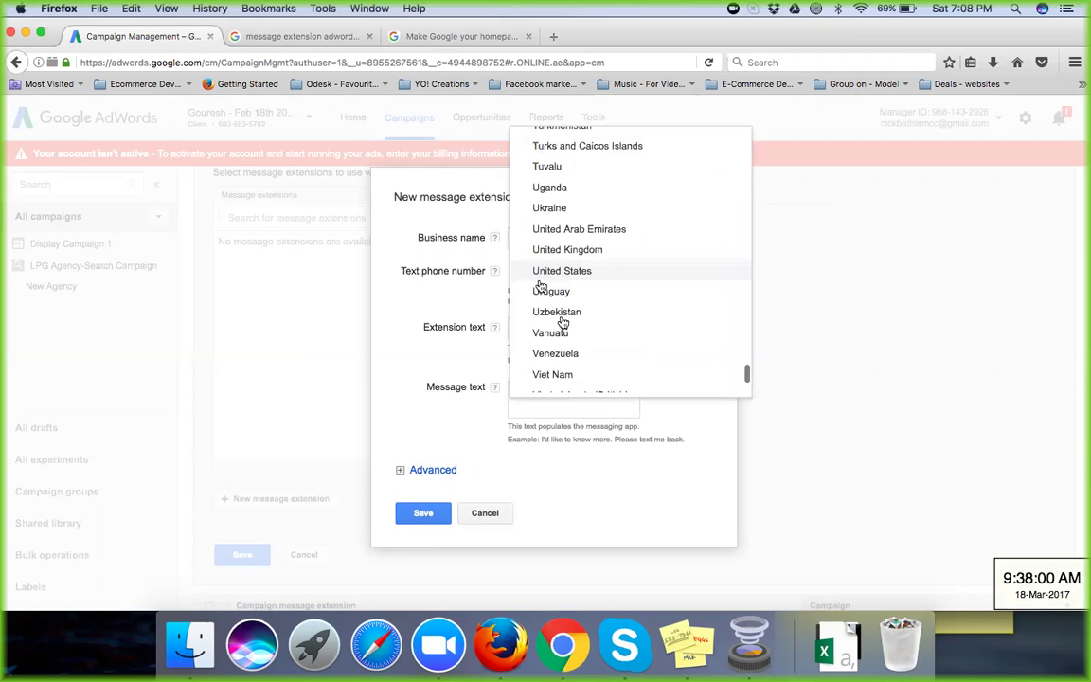
{"action": "scroll", "coordinate": [563, 322], "scroll_direction": "down", "scroll_amount": 10}
{"action": "scroll", "coordinate": [562, 321], "scroll_direction": "up", "scroll_amount": 5}
{"action": "scroll", "coordinate": [563, 325], "scroll_direction": "up", "scroll_amount": 7}
{"action": "scroll", "coordinate": [563, 324], "scroll_direction": "up", "scroll_amount": 7}
{"action": "scroll", "coordinate": [562, 324], "scroll_direction": "up", "scroll_amount": 12}
{"action": "scroll", "coordinate": [562, 325], "scroll_direction": "up", "scroll_amount": 19}
{"action": "scroll", "coordinate": [562, 325], "scroll_direction": "down", "scroll_amount": 1}
{"action": "scroll", "coordinate": [562, 324], "scroll_direction": "down", "scroll_amount": 2}
{"action": "left_click", "coordinate": [562, 311]}
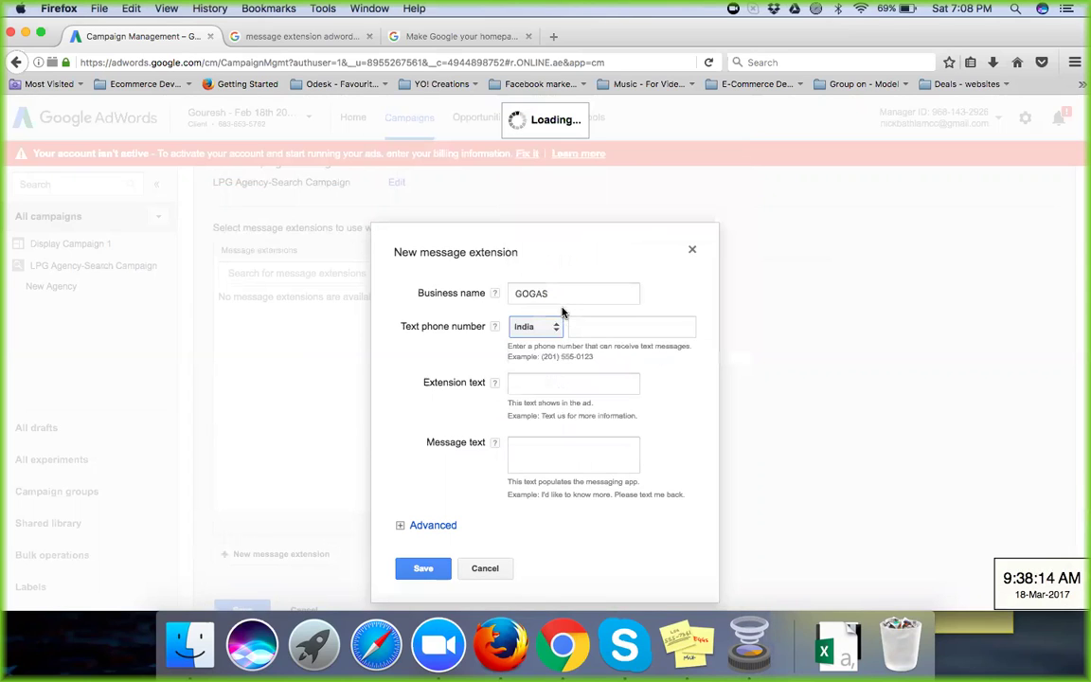
Step: Enter the text phone number, extension text 'Text us for more information', and message 'I'd like to know more about Gogas products'
{"action": "left_click", "coordinate": [601, 325]}
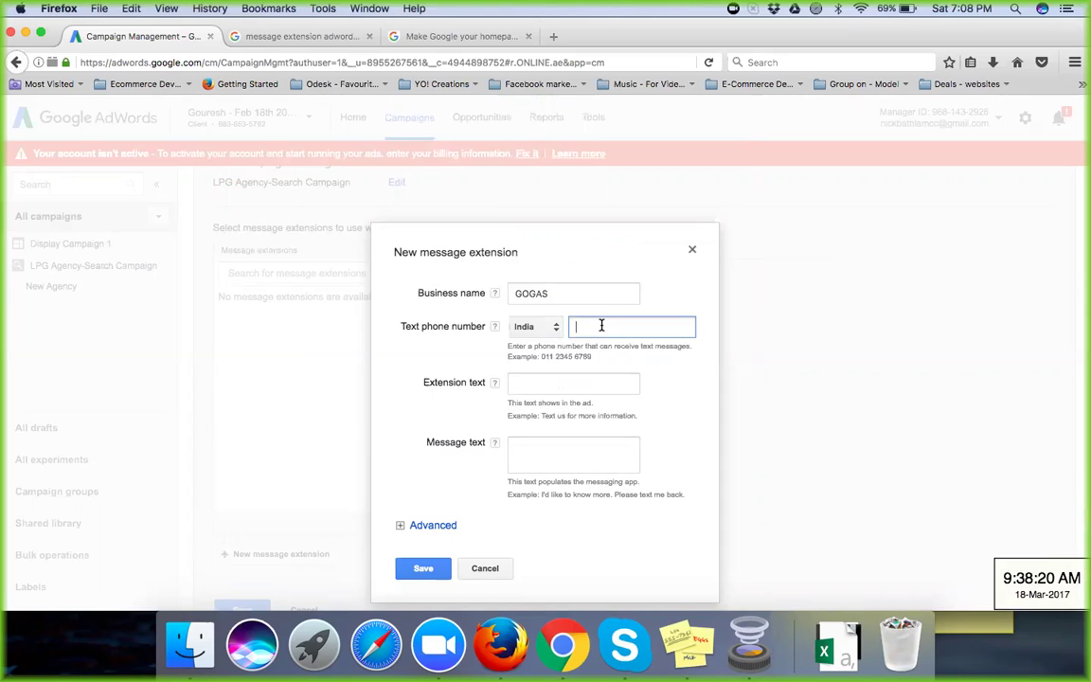
{"action": "left_click", "coordinate": [537, 383]}
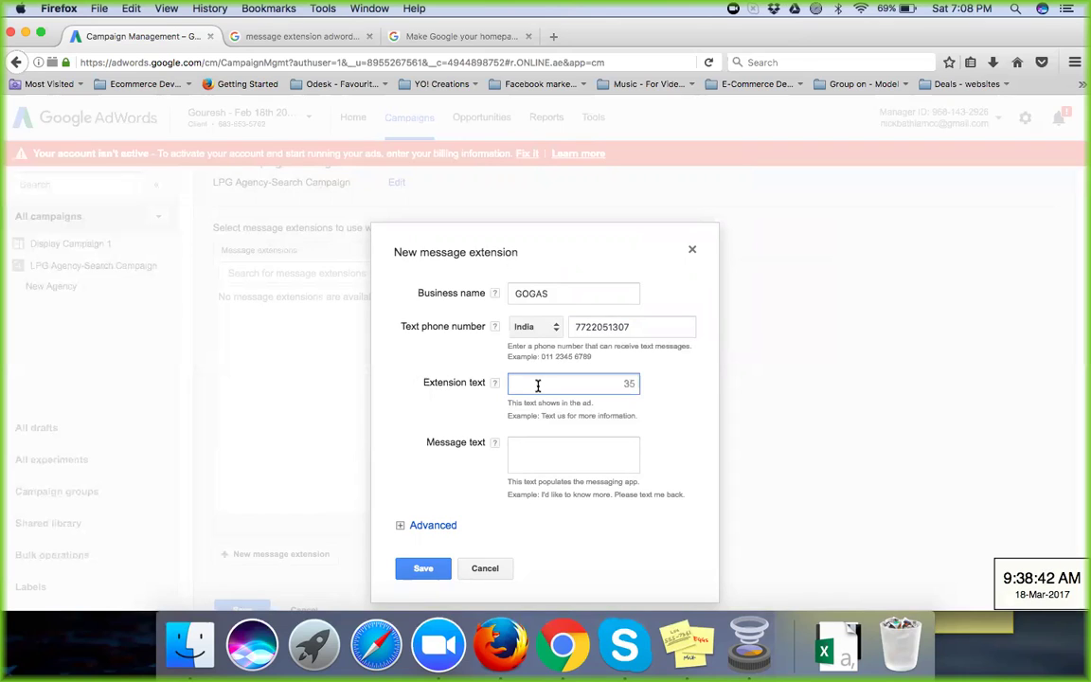
{"action": "type", "text": "T"}
{"action": "type", "text": "ext us f"}
{"action": "type", "text": "or "}
{"action": "type", "text": "more inf"}
{"action": "type", "text": "ormation"}
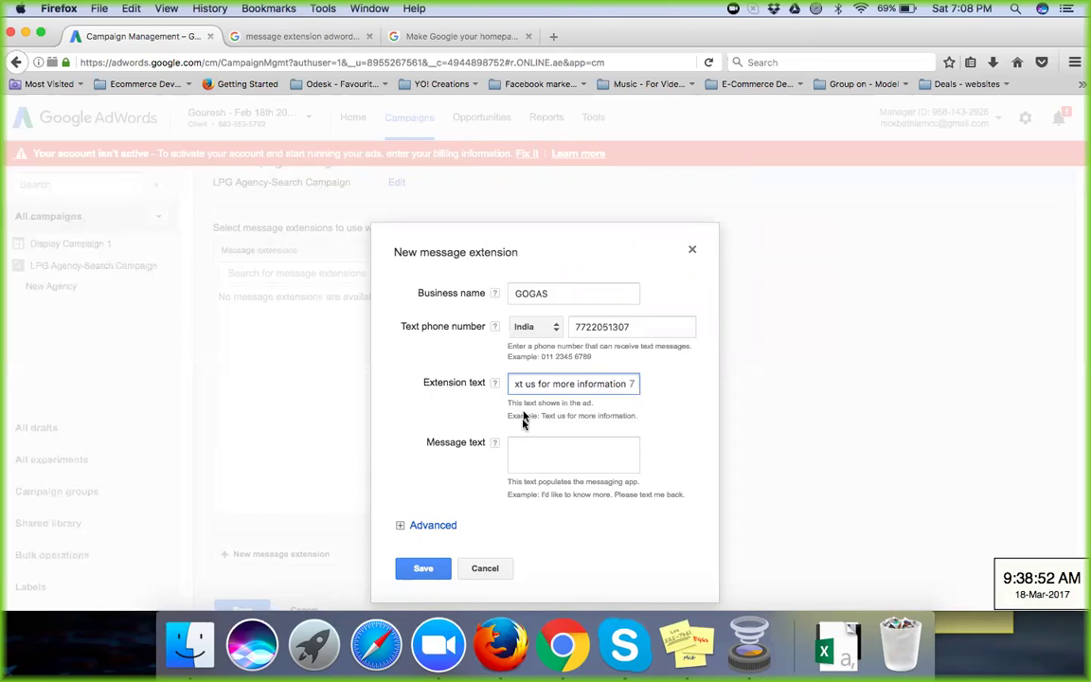
{"action": "left_click", "coordinate": [529, 446]}
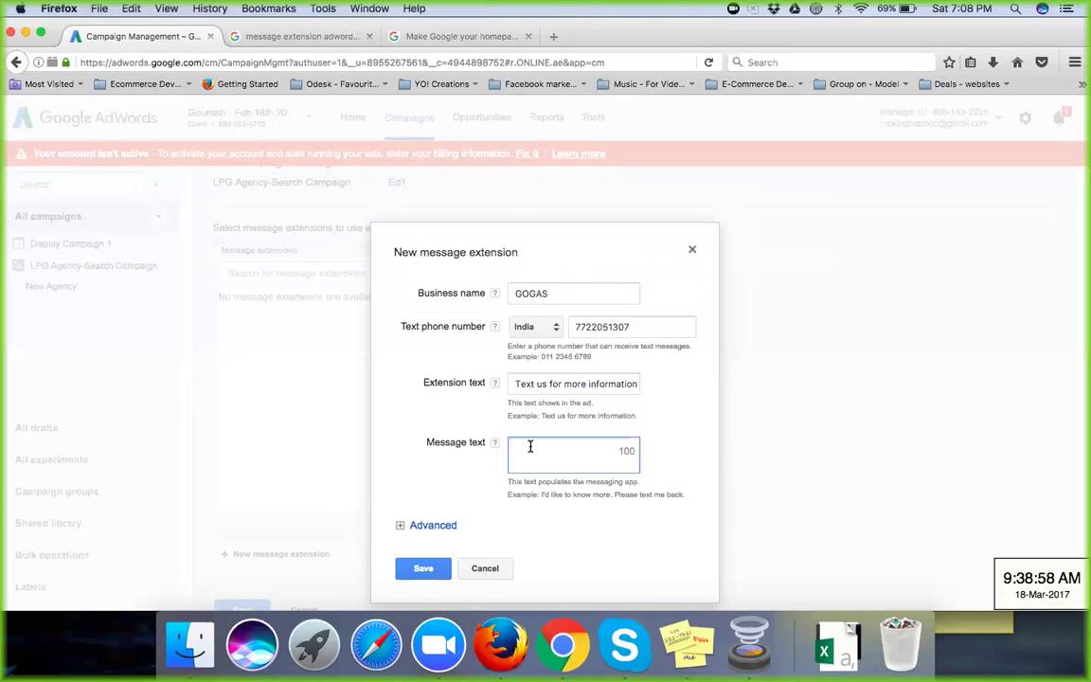
{"action": "type", "text": "I'd like to know more about"}
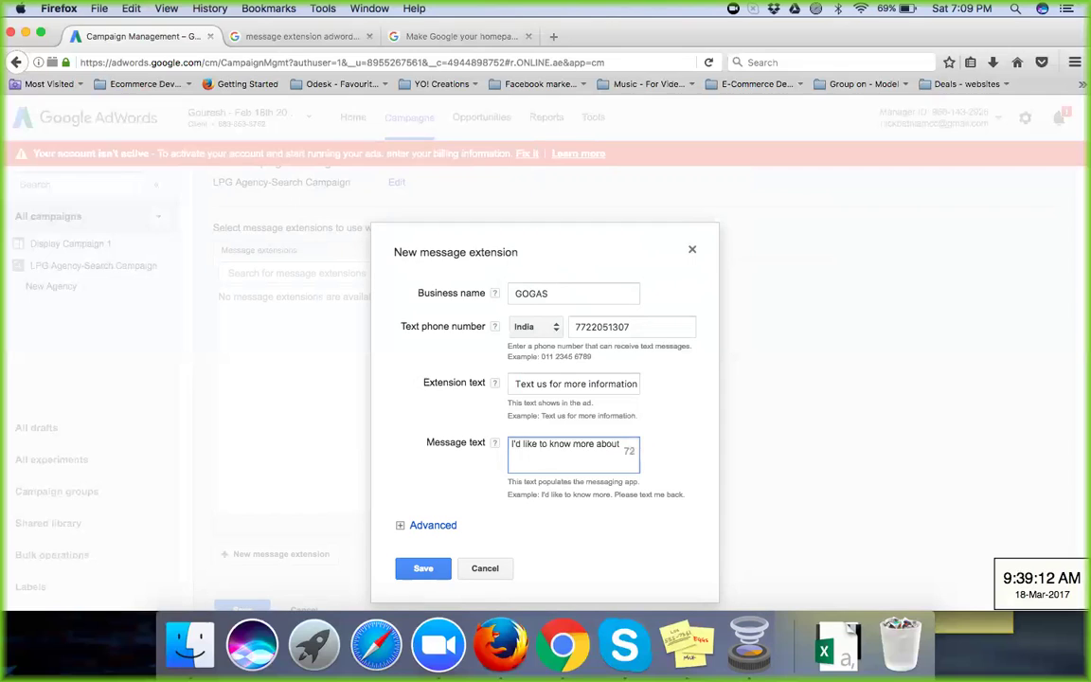
{"action": "type", "text": " Gogas products"}
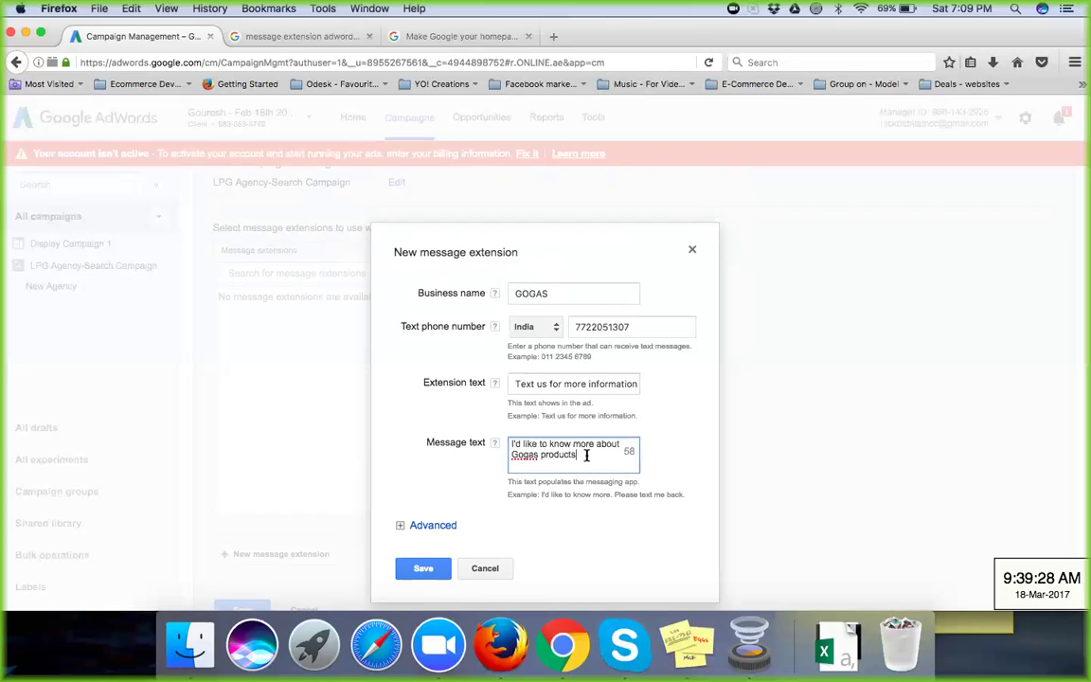
Step: Expand the Advanced scheduling options and save the GOGAS message extension
{"action": "left_click", "coordinate": [441, 527]}
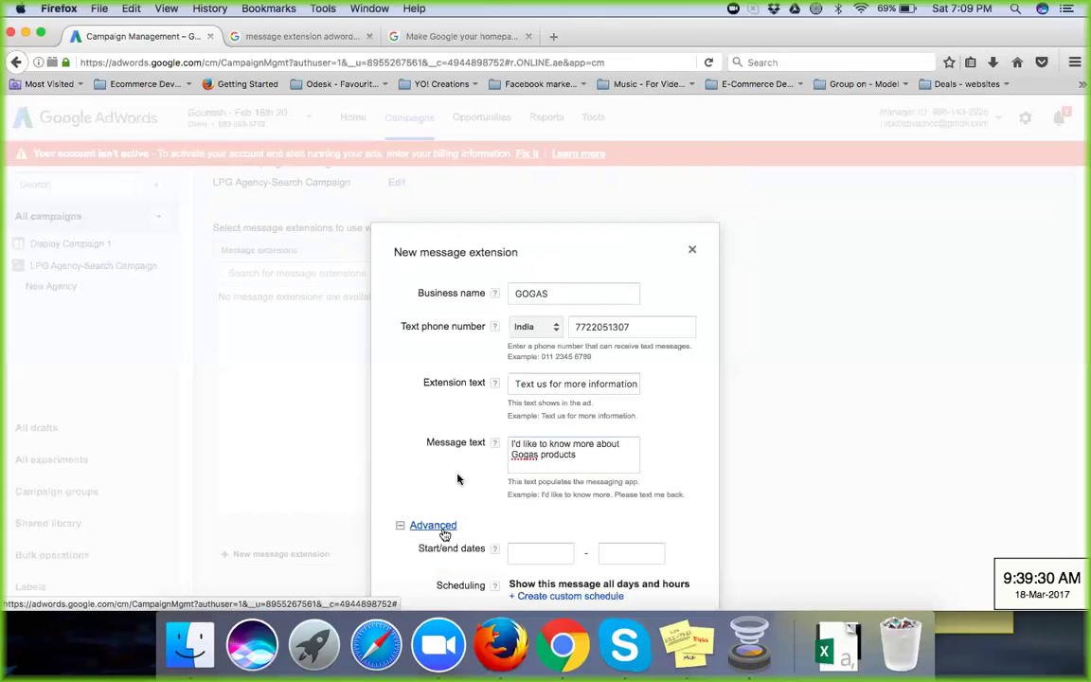
{"action": "scroll", "coordinate": [463, 474], "scroll_direction": "down", "scroll_amount": 2}
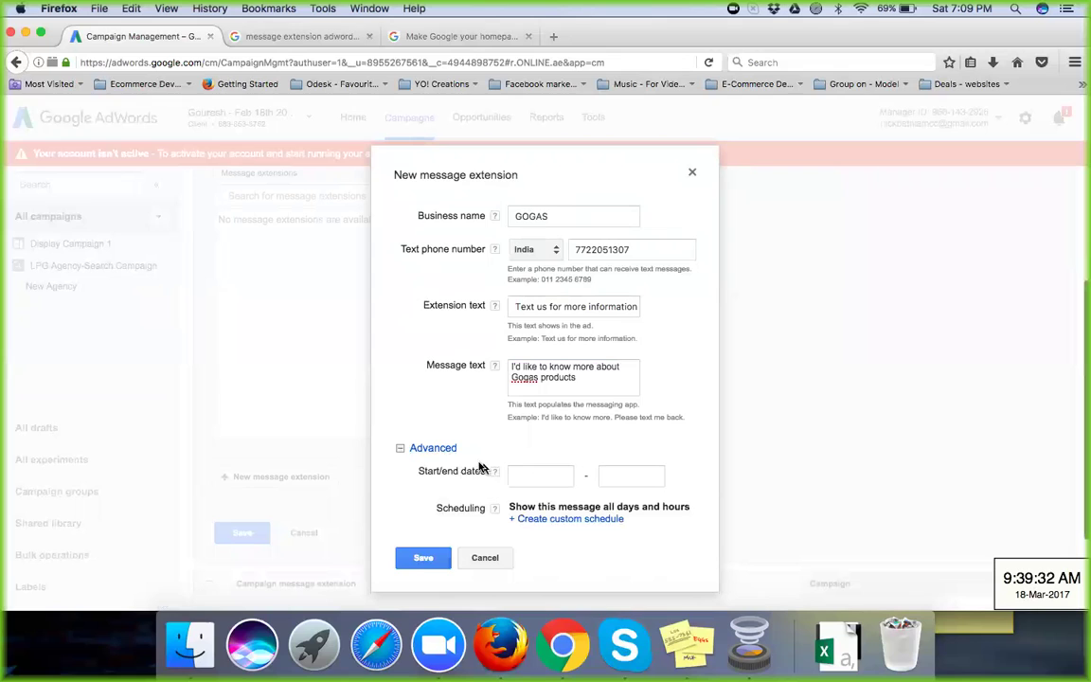
{"action": "left_click", "coordinate": [426, 559]}
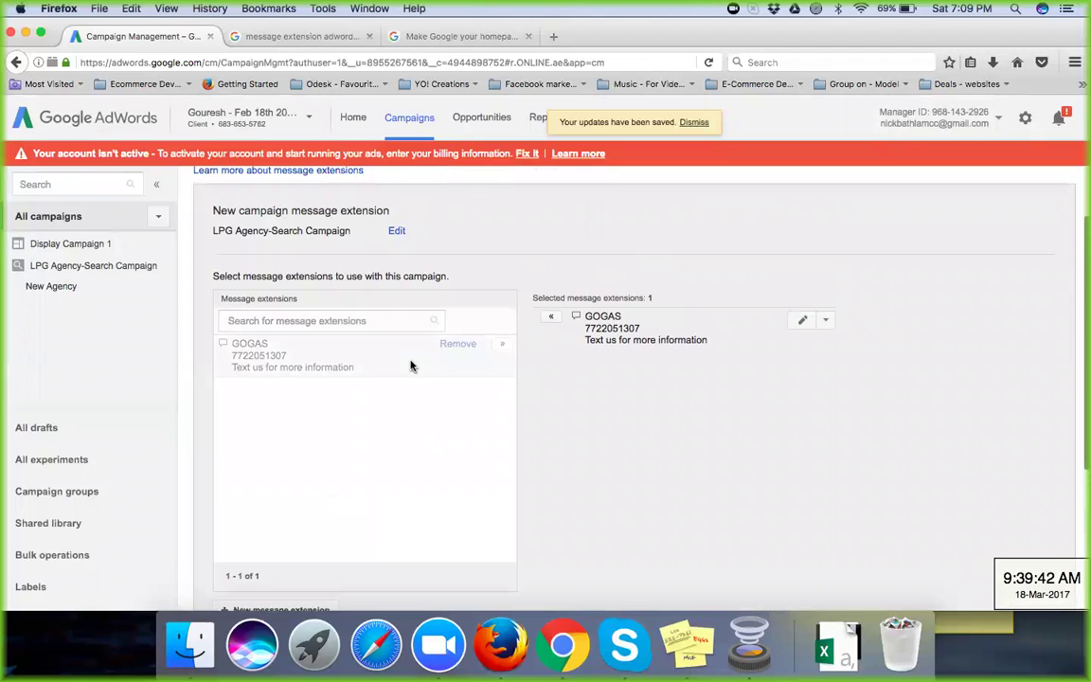
Step: Open the View: Message extensions dropdown to list the extension types
{"action": "scroll", "coordinate": [410, 366], "scroll_direction": "up", "scroll_amount": 3}
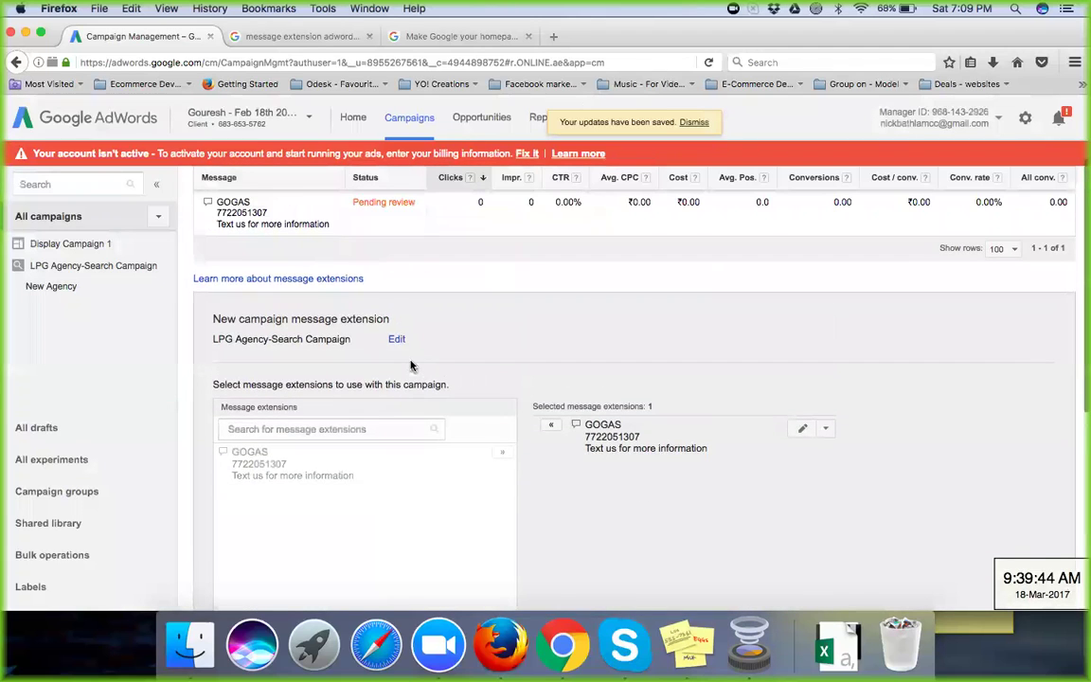
{"action": "scroll", "coordinate": [391, 337], "scroll_direction": "up", "scroll_amount": 1}
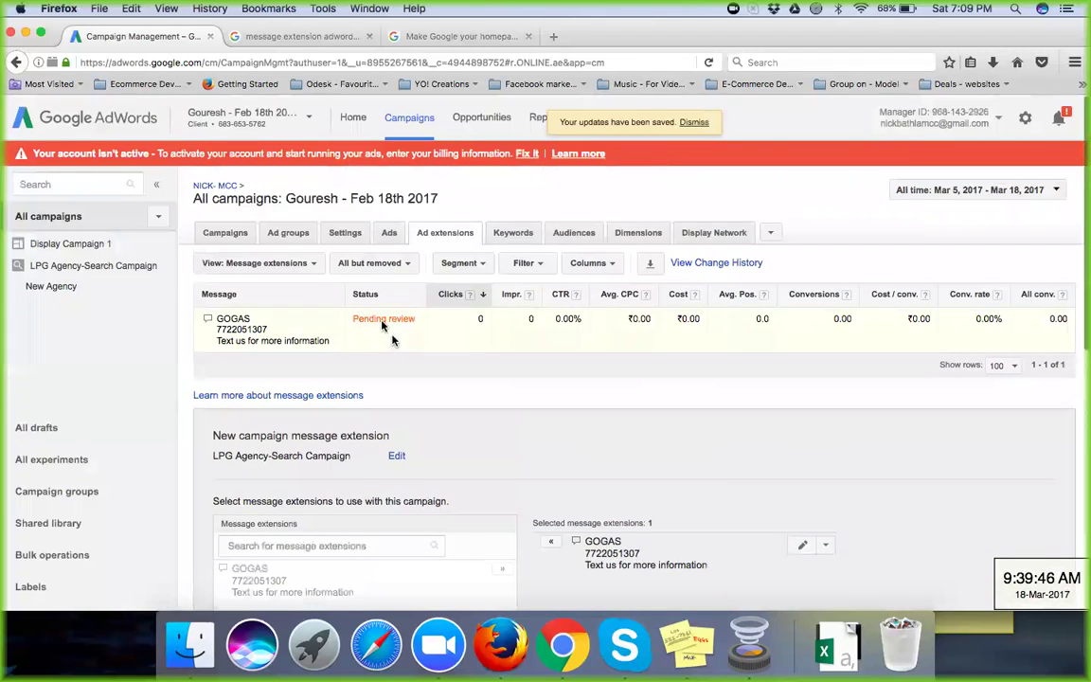
{"action": "left_click", "coordinate": [311, 269]}
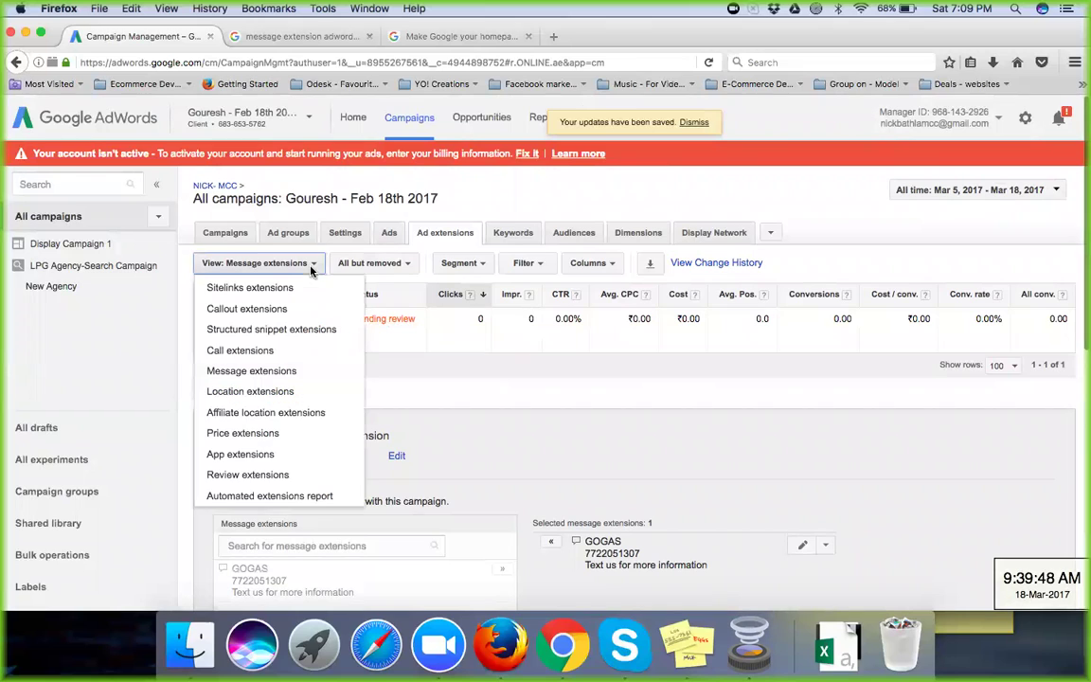
Step: View affiliate location extensions and open the 'About affiliate location extensions' help article in a new tab
{"action": "left_click", "coordinate": [308, 417]}
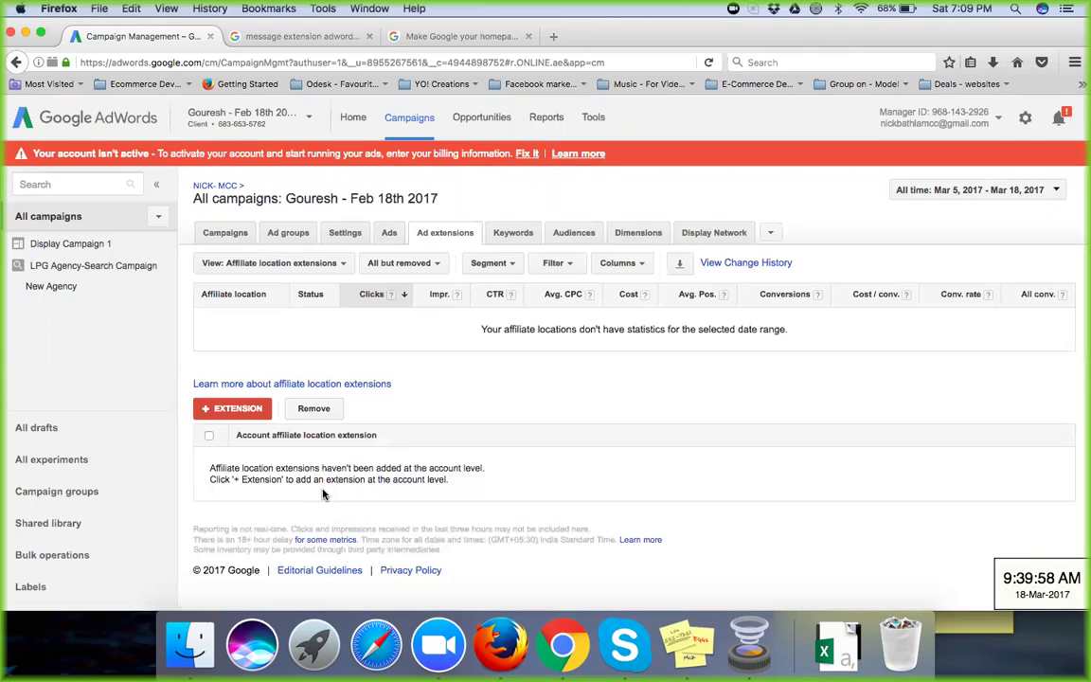
{"action": "right_click", "coordinate": [320, 388]}
{"action": "left_click", "coordinate": [346, 388]}
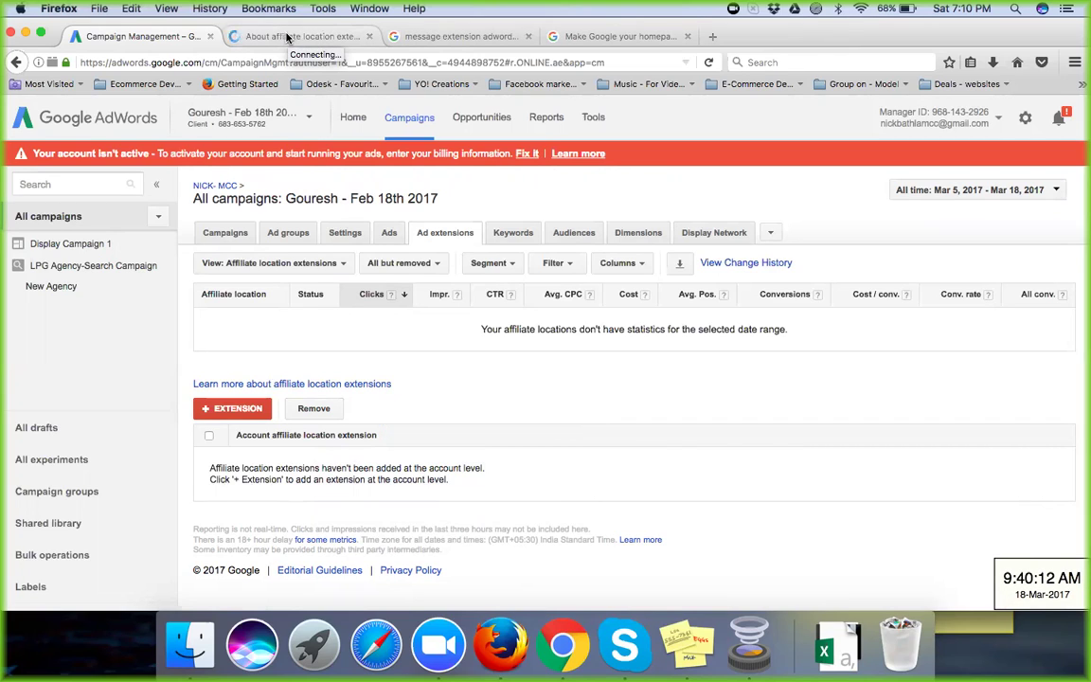
{"action": "left_click", "coordinate": [286, 36]}
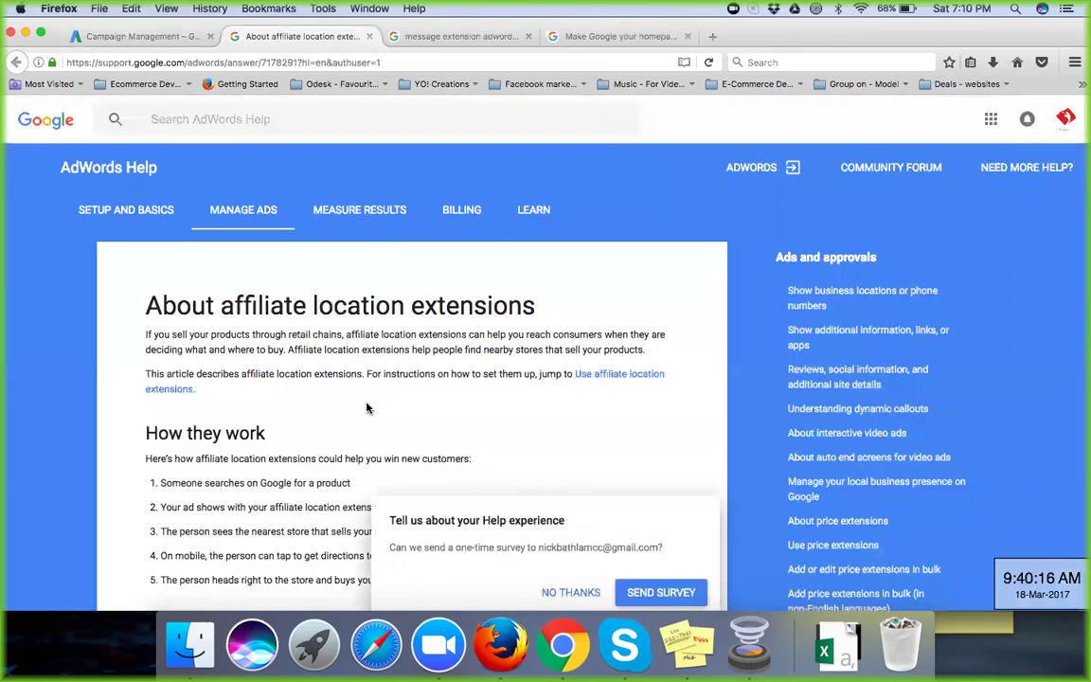
Step: Read the affiliate location extensions article and right-click its 'Use affiliate location extensions' link
{"action": "scroll", "coordinate": [369, 417], "scroll_direction": "down", "scroll_amount": 2}
{"action": "scroll", "coordinate": [369, 407], "scroll_direction": "down", "scroll_amount": 1}
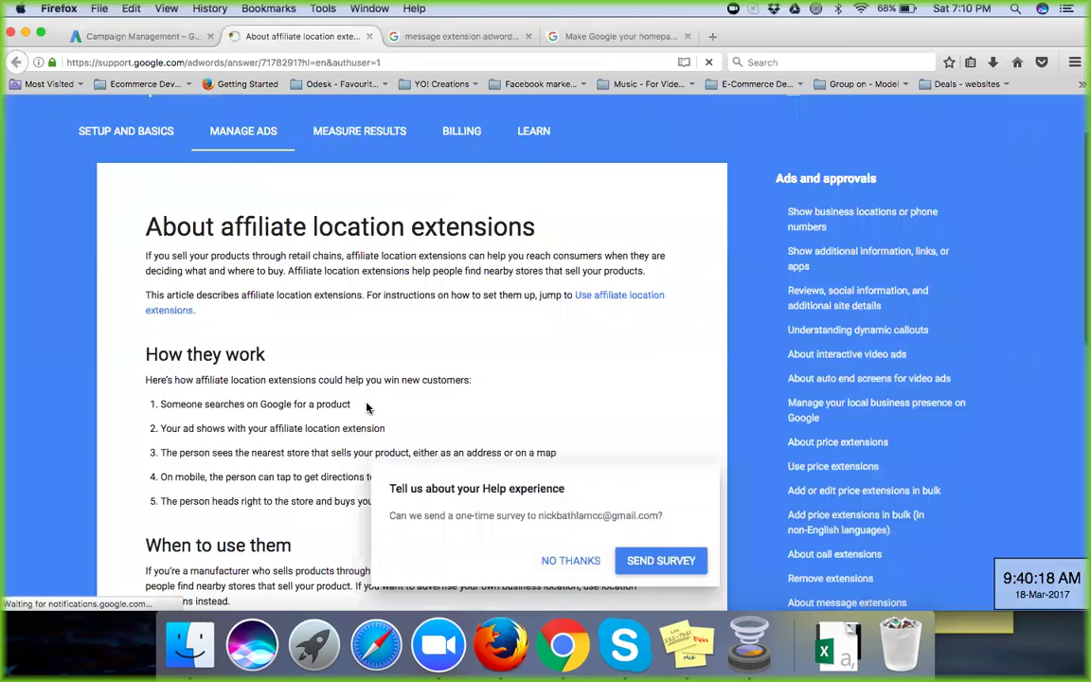
{"action": "scroll", "coordinate": [368, 407], "scroll_direction": "down", "scroll_amount": 2}
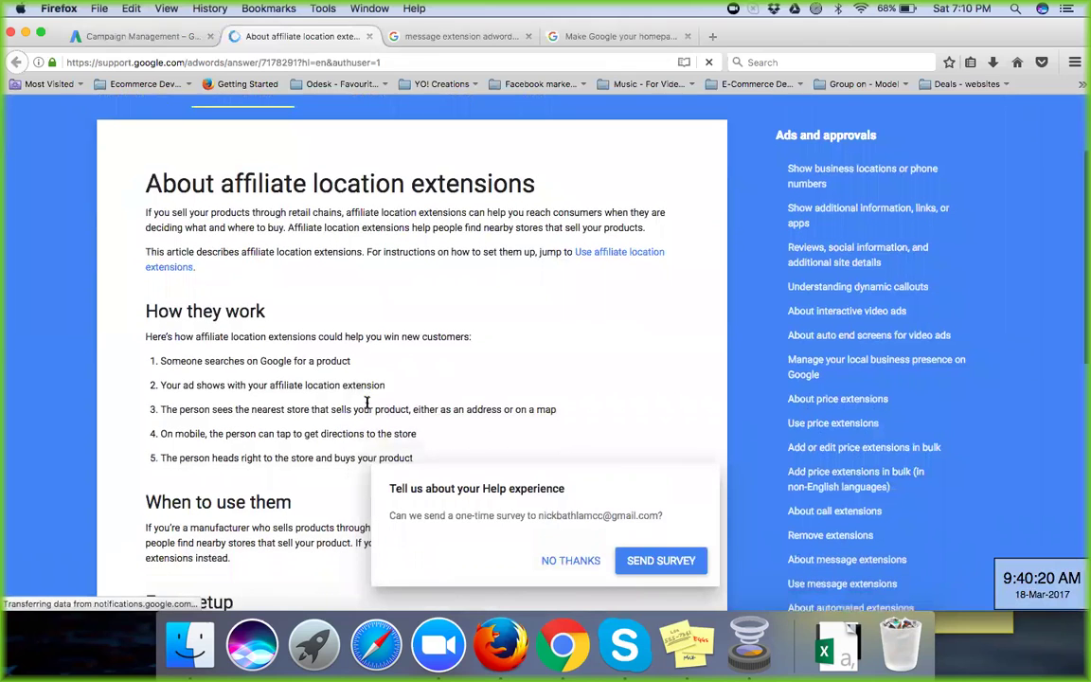
{"action": "scroll", "coordinate": [367, 405], "scroll_direction": "down", "scroll_amount": 1}
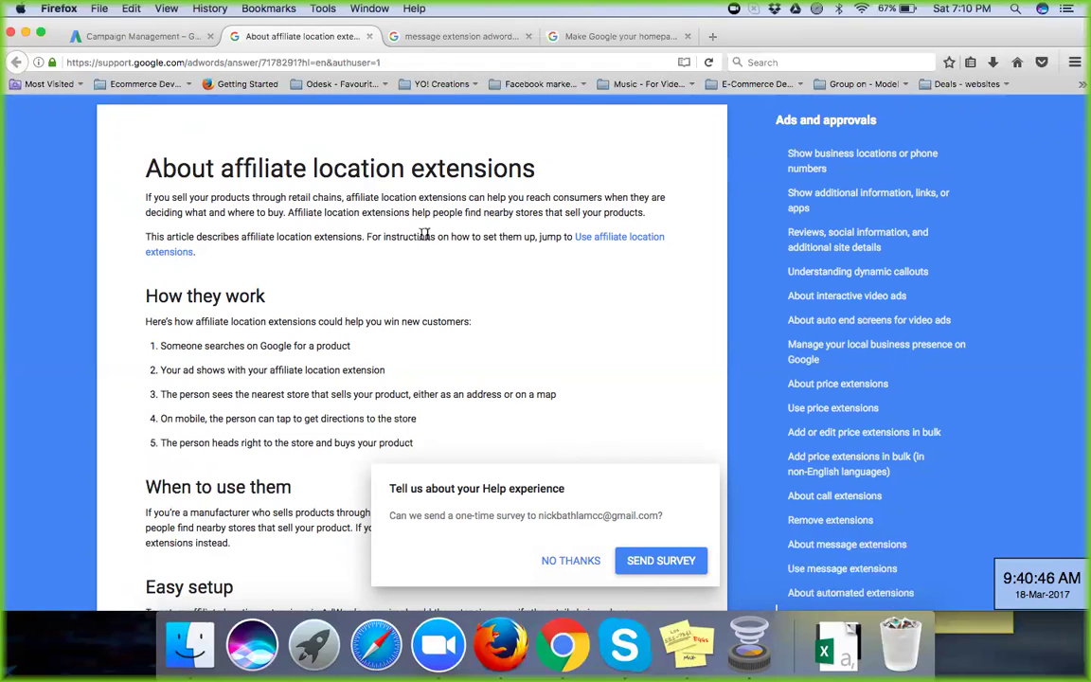
{"action": "right_click", "coordinate": [625, 247]}
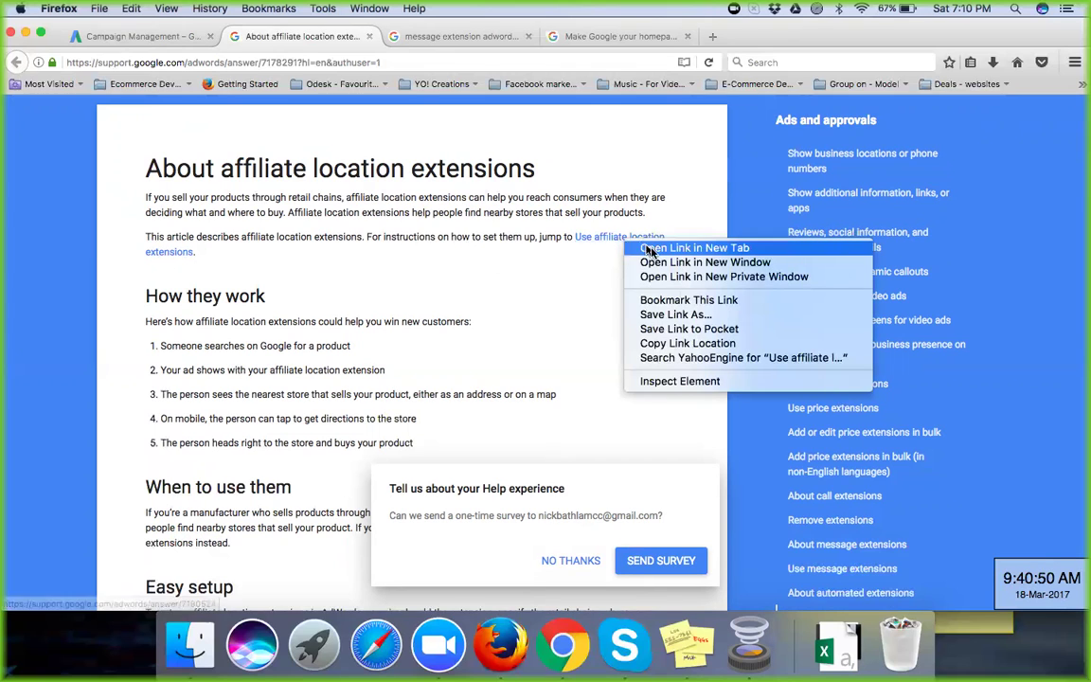
Step: Open 'Use affiliate location extensions' in a new tab, read to Related links, then go to 'Make Google your homepage'
{"action": "left_click", "coordinate": [694, 248]}
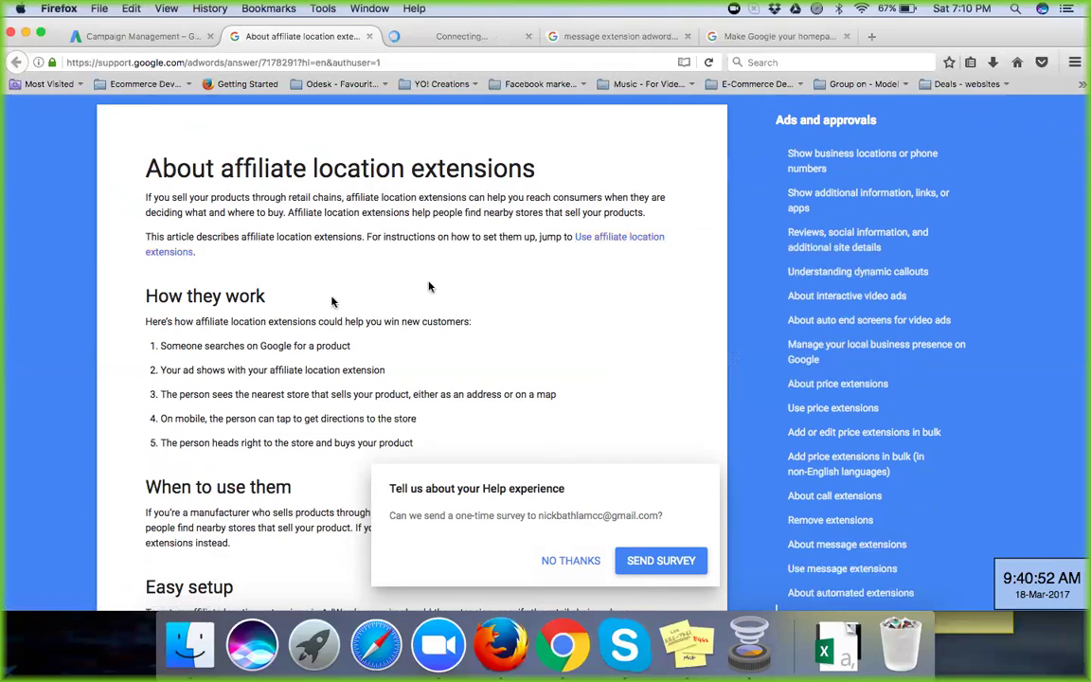
{"action": "scroll", "coordinate": [259, 341], "scroll_direction": "down", "scroll_amount": 3}
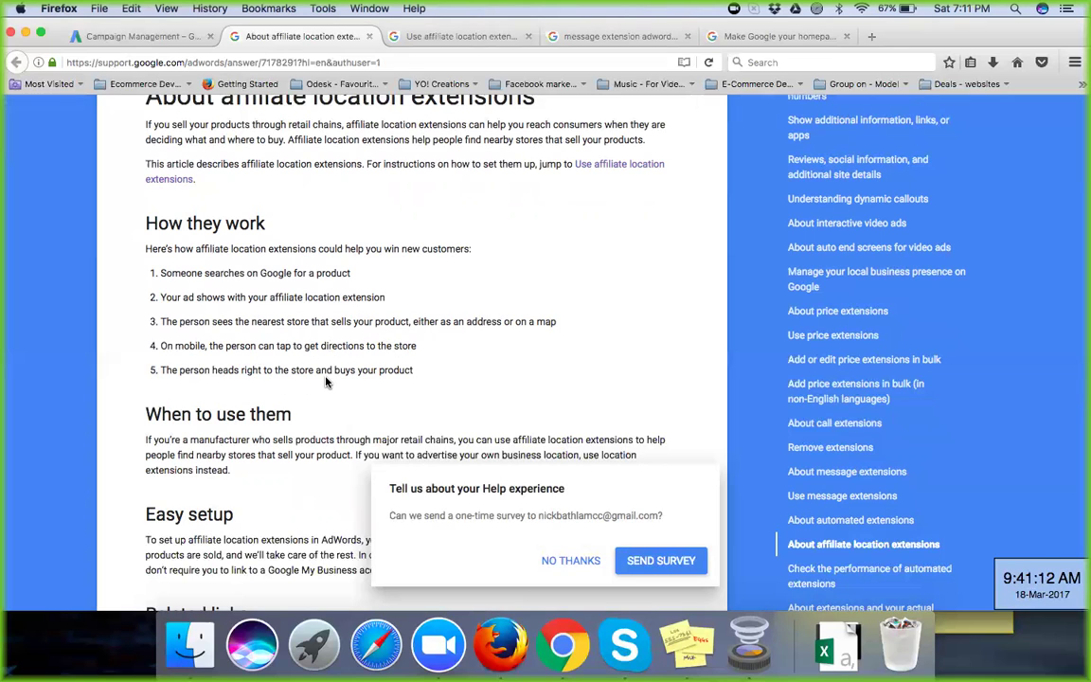
{"action": "scroll", "coordinate": [325, 382], "scroll_direction": "down", "scroll_amount": 1}
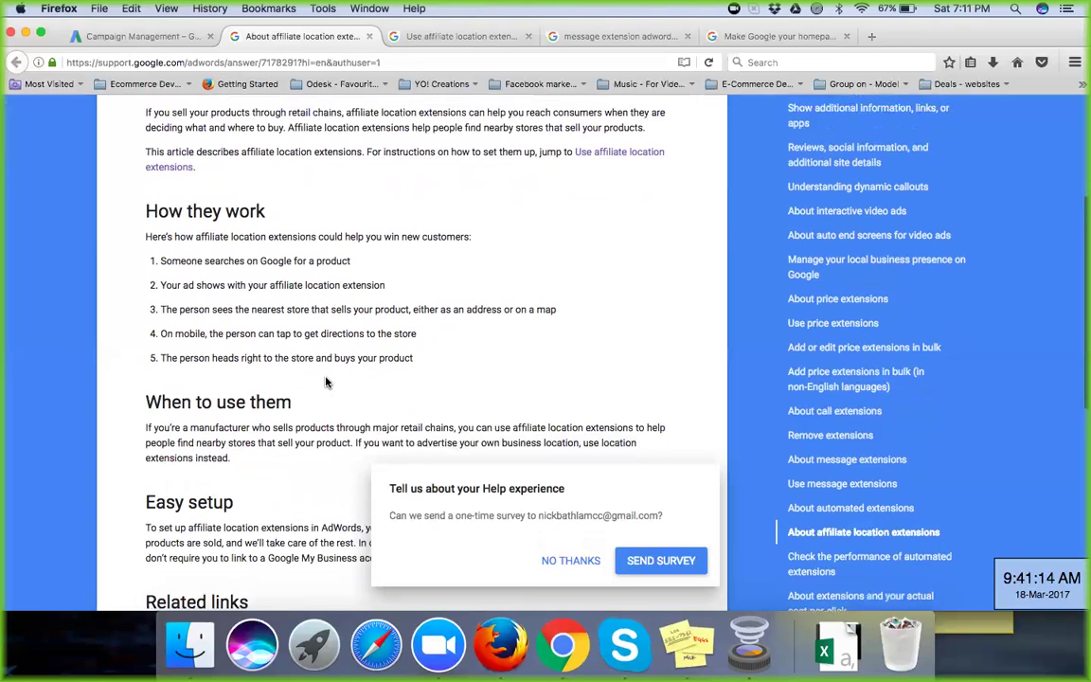
{"action": "scroll", "coordinate": [326, 382], "scroll_direction": "down", "scroll_amount": 3}
{"action": "scroll", "coordinate": [326, 382], "scroll_direction": "down", "scroll_amount": 2}
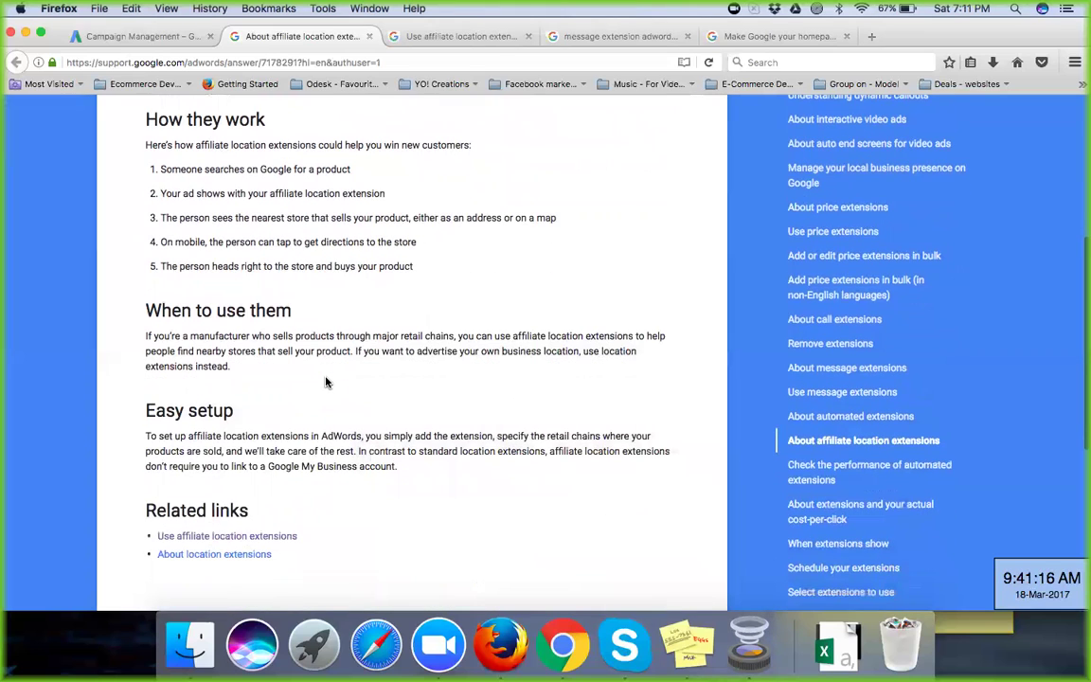
{"action": "scroll", "coordinate": [325, 382], "scroll_direction": "up", "scroll_amount": 1}
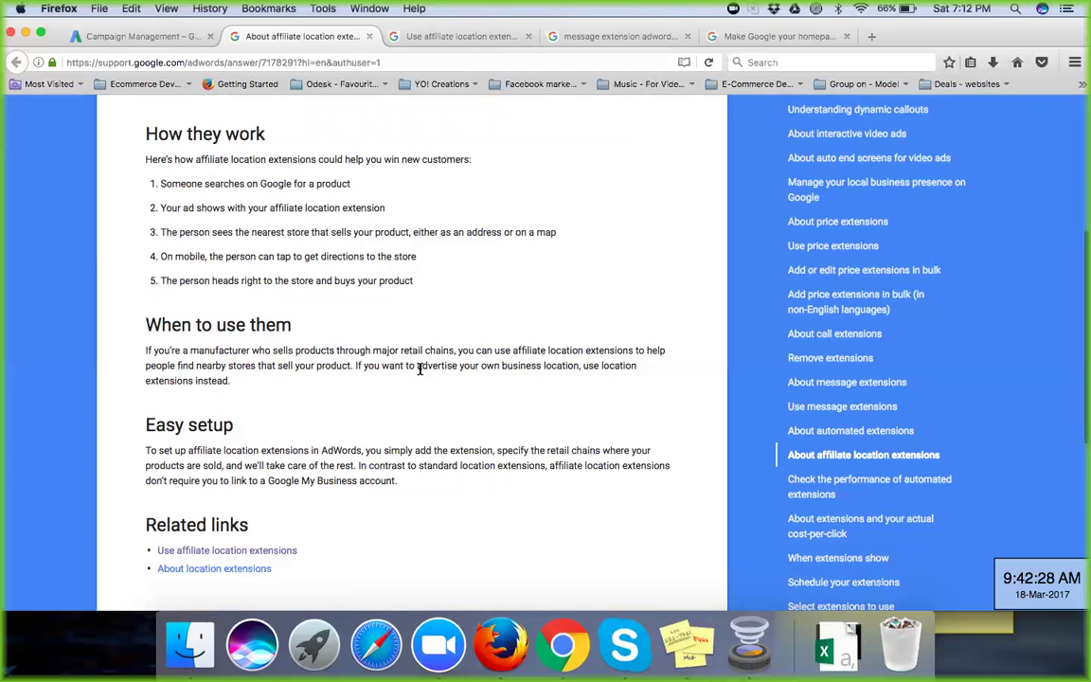
{"action": "scroll", "coordinate": [420, 369], "scroll_direction": "down", "scroll_amount": 2}
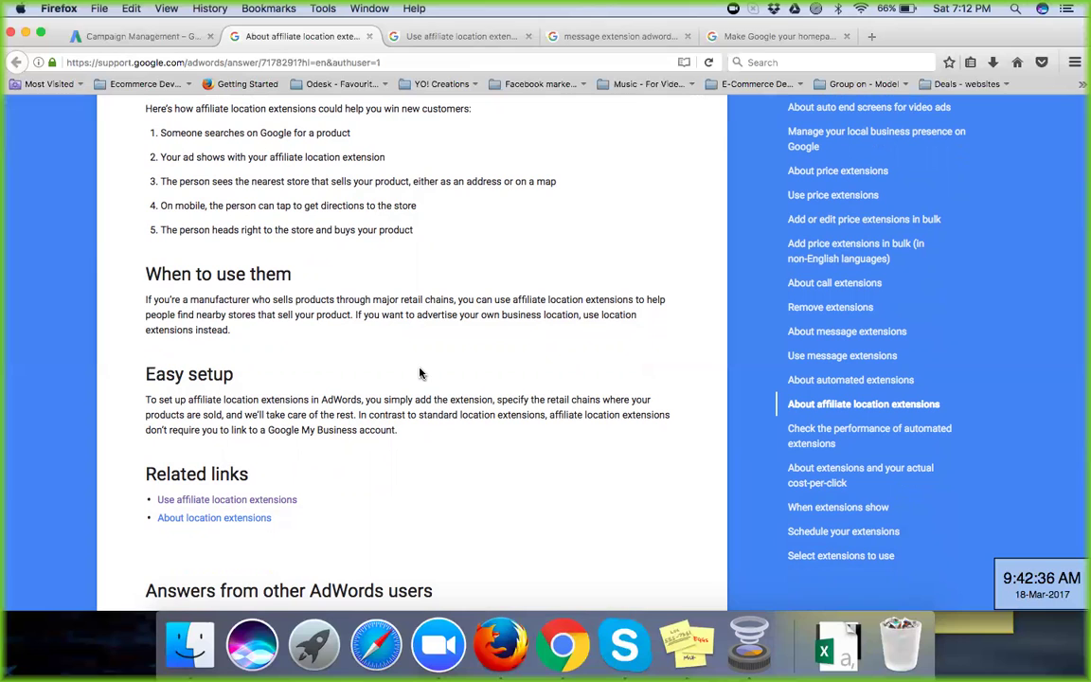
{"action": "scroll", "coordinate": [421, 373], "scroll_direction": "down", "scroll_amount": 5}
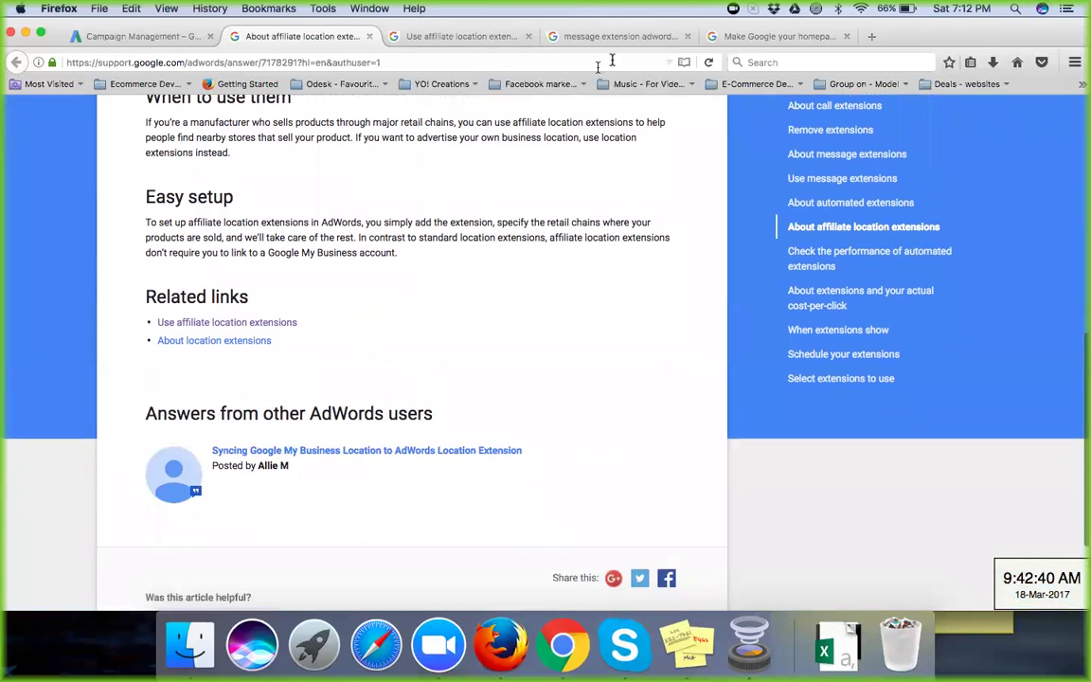
{"action": "left_click", "coordinate": [762, 37]}
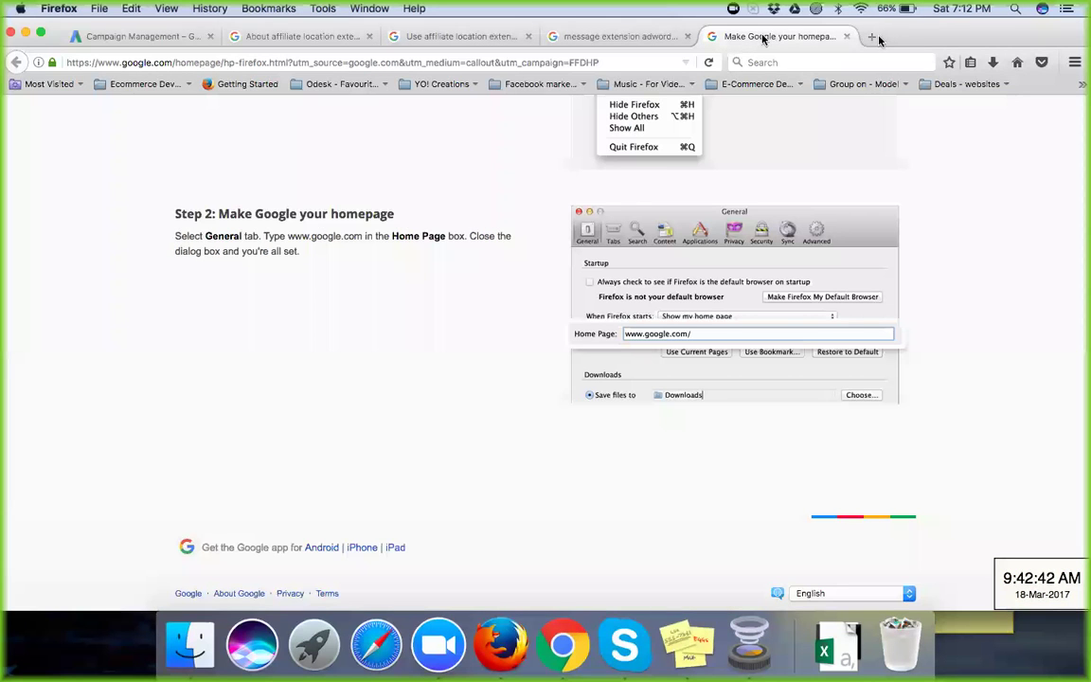
Step: Open google.co.in in a new tab and zoom the page out to 110%
{"action": "key", "text": "super+t"}
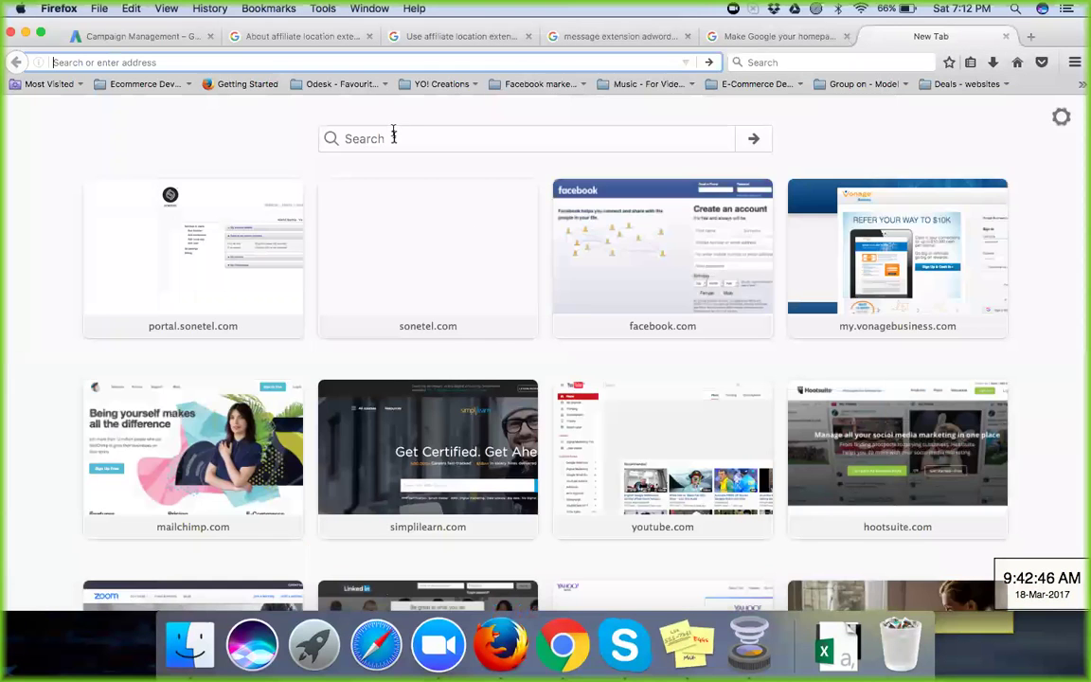
{"action": "left_click", "coordinate": [392, 139]}
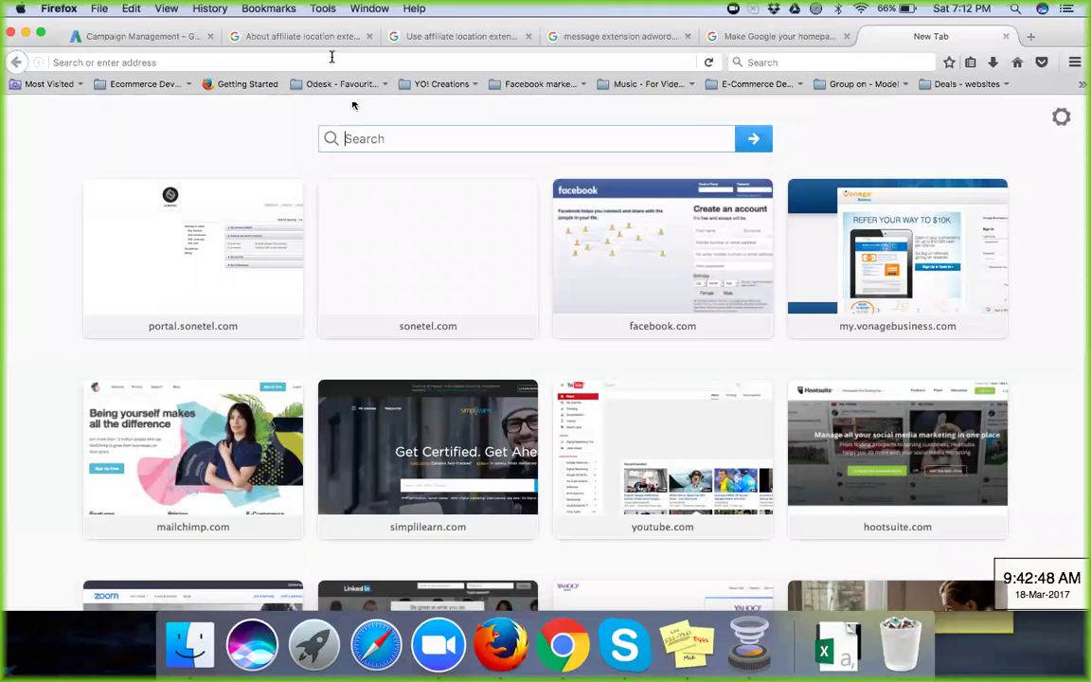
{"action": "left_click", "coordinate": [331, 62]}
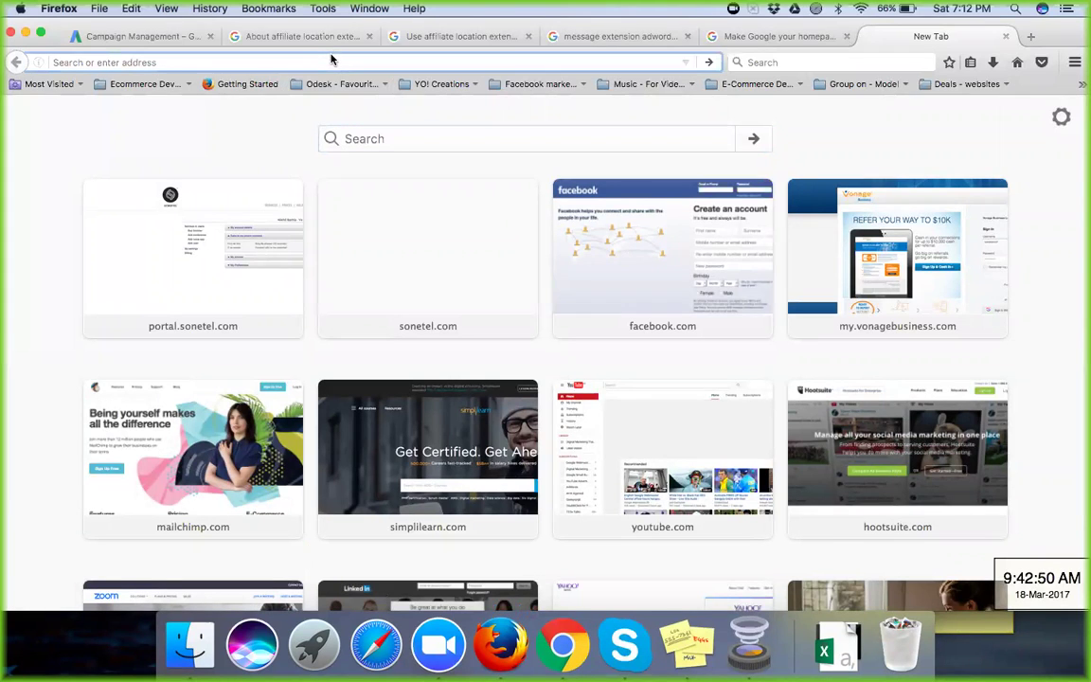
{"action": "type", "text": "google.co.in/"}
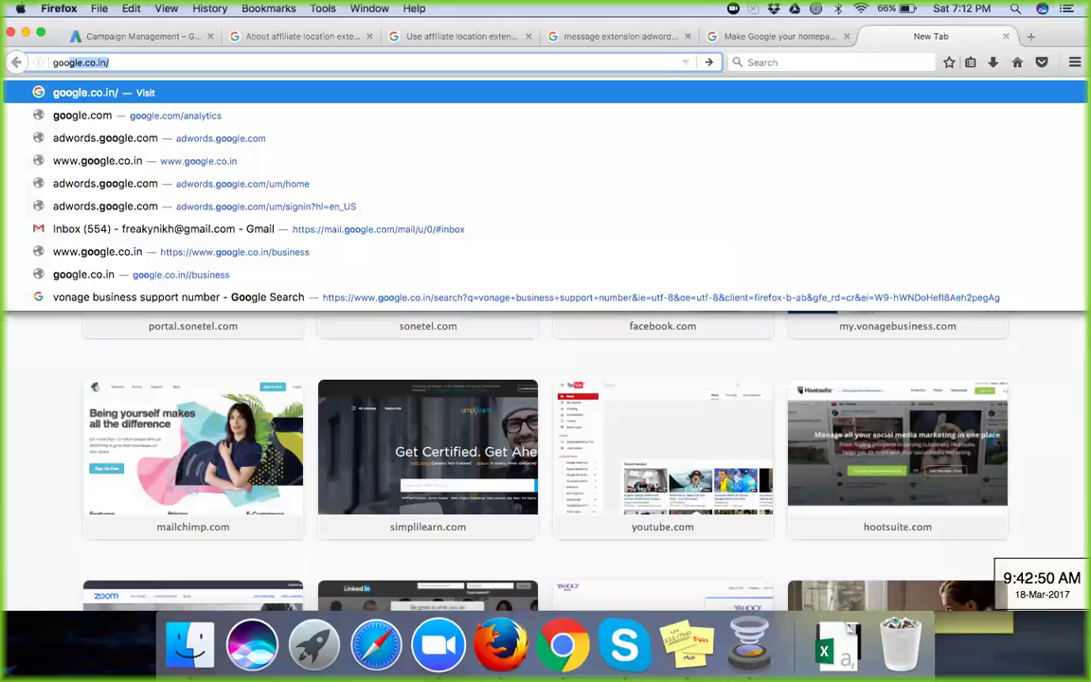
{"action": "key", "text": "Return"}
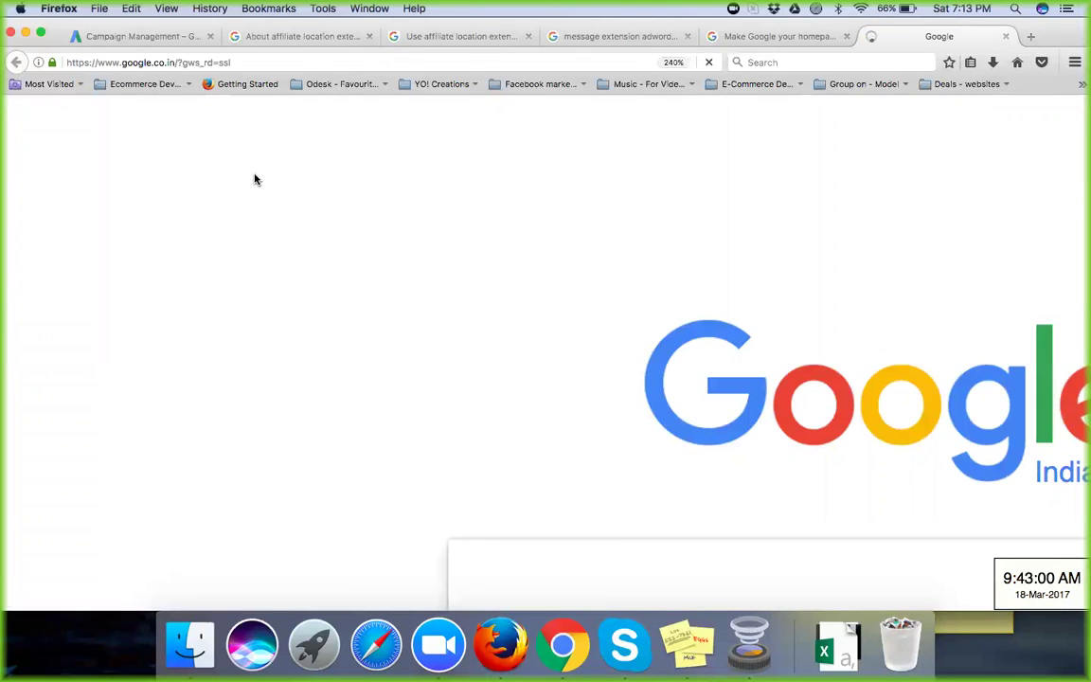
{"action": "key", "text": "super+0"}
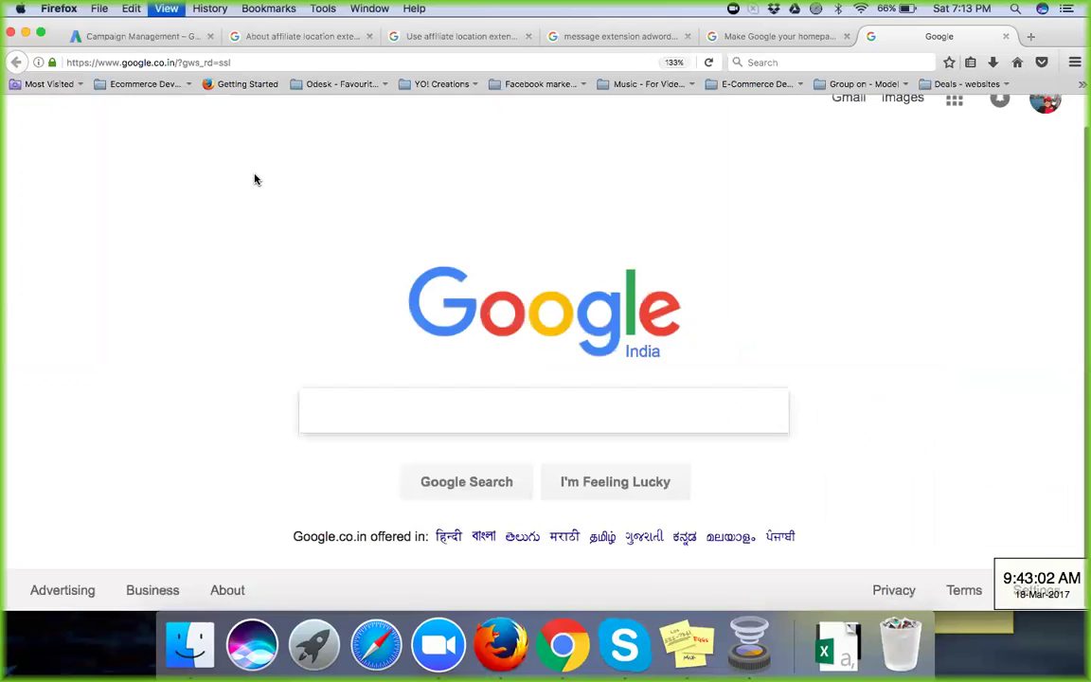
{"action": "key", "text": "super+minus"}
{"action": "key", "text": "super+minus"}
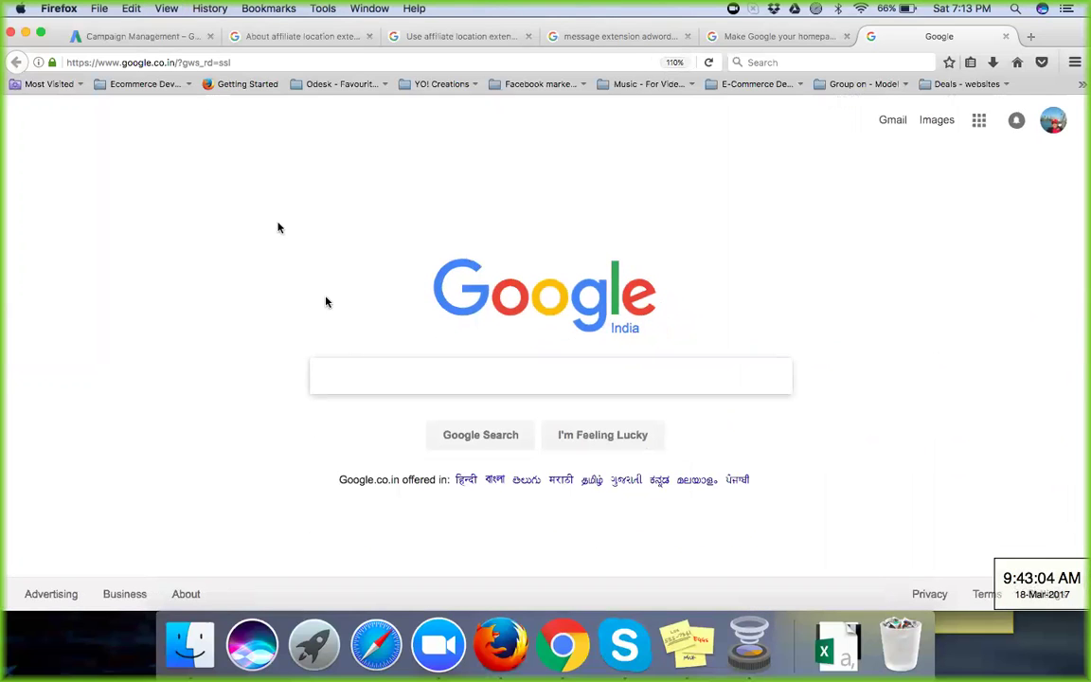
Step: Search Google for 'Affiliate Location Extension' and show the image results
{"action": "type", "text": "Affili"}
{"action": "type", "text": "ate Loca"}
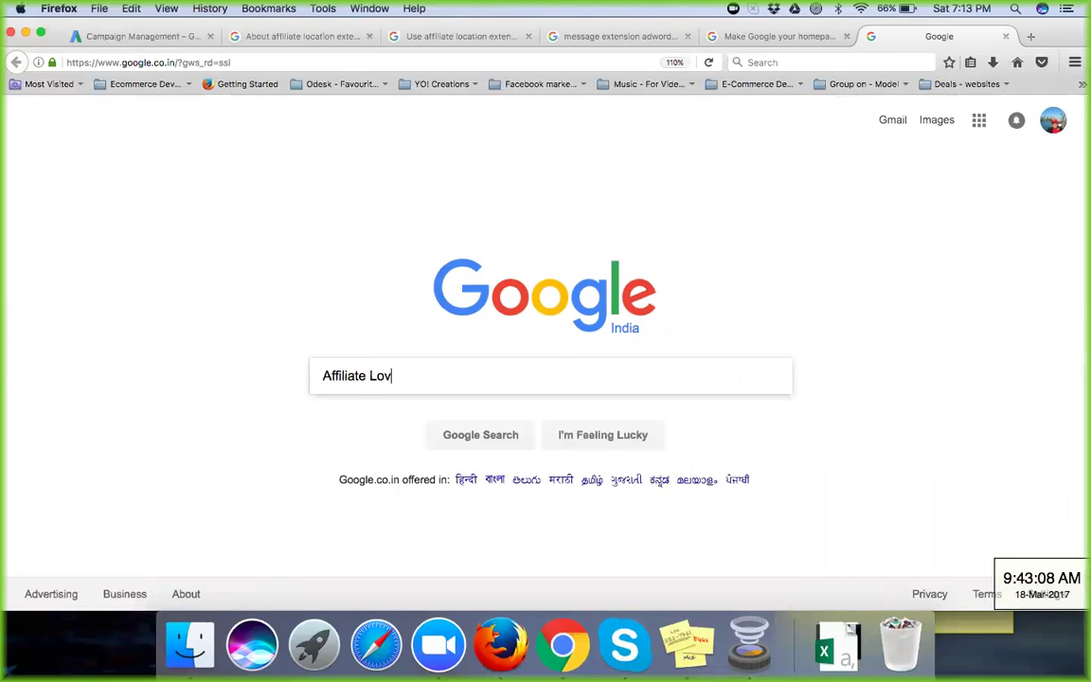
{"action": "type", "text": "tion Extension"}
{"action": "key", "text": "Return"}
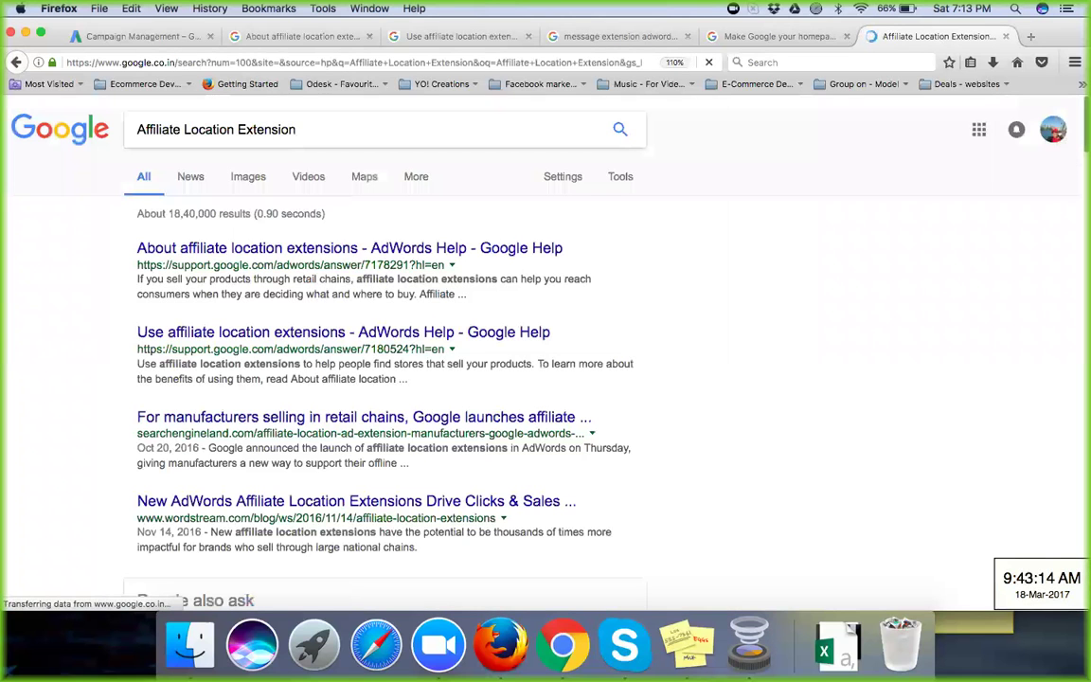
{"action": "left_click", "coordinate": [256, 180]}
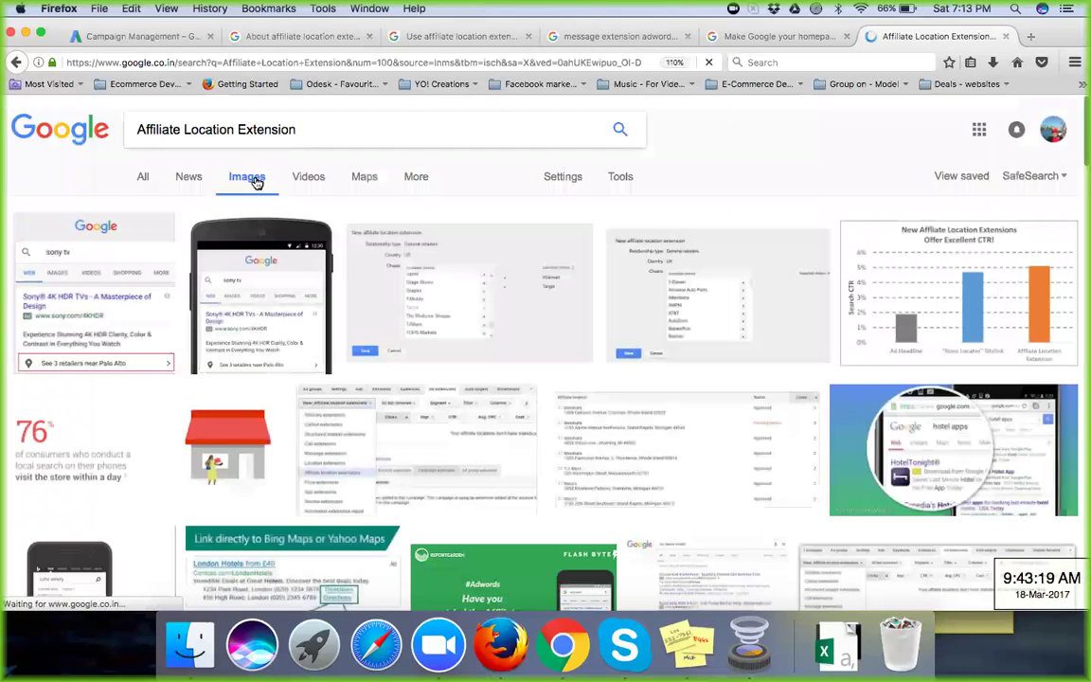
Step: Preview several image results, ending on the Bing 'Ad extensions and Product Ads' location extensions example
{"action": "left_click", "coordinate": [118, 325]}
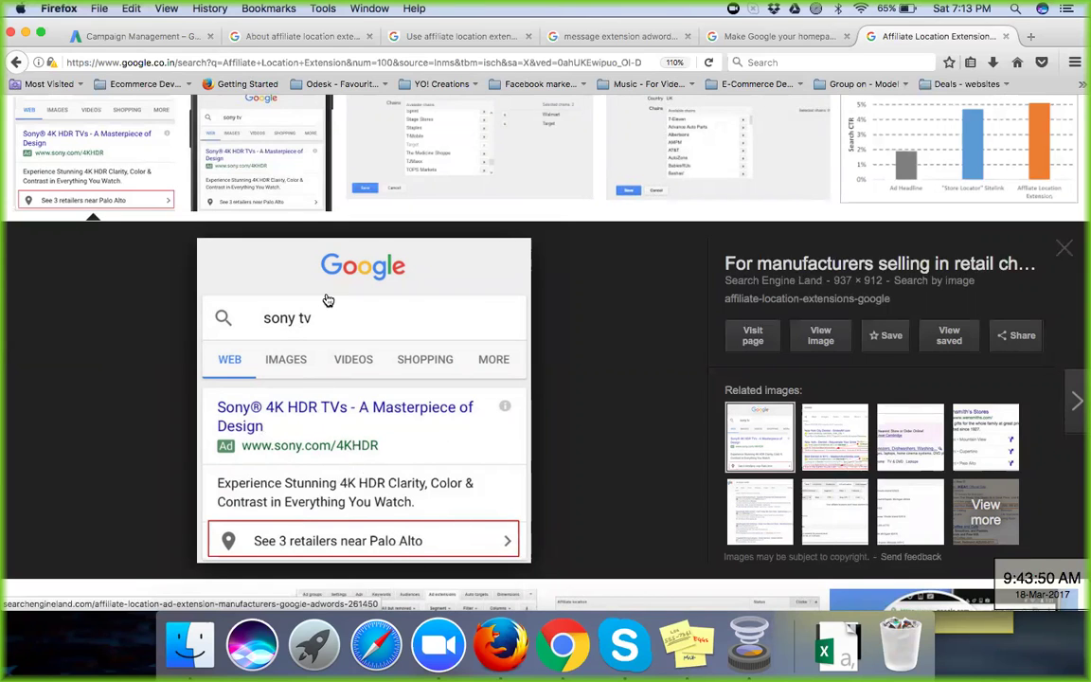
{"action": "left_click", "coordinate": [261, 178]}
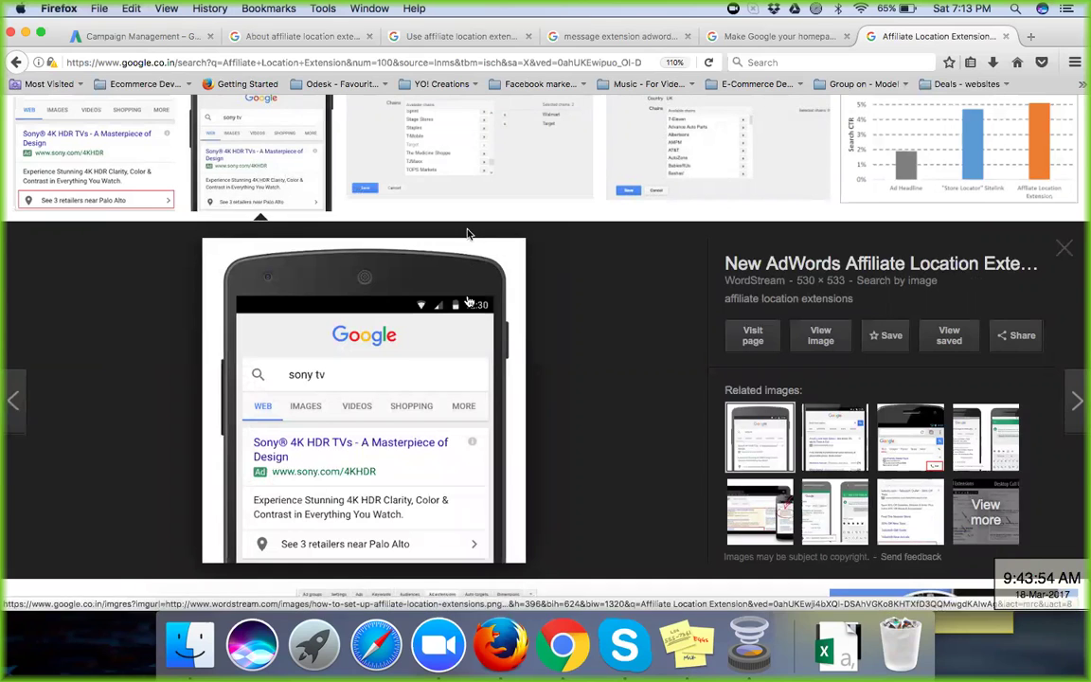
{"action": "scroll", "coordinate": [466, 300], "scroll_direction": "up", "scroll_amount": 3}
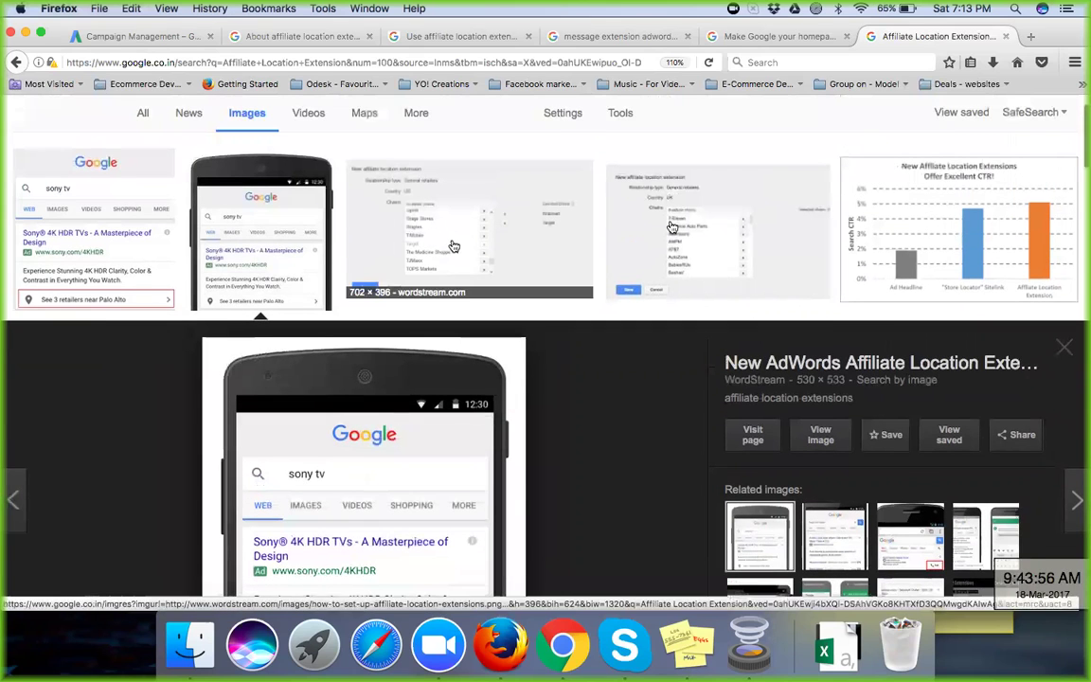
{"action": "scroll", "coordinate": [635, 397], "scroll_direction": "down", "scroll_amount": 3}
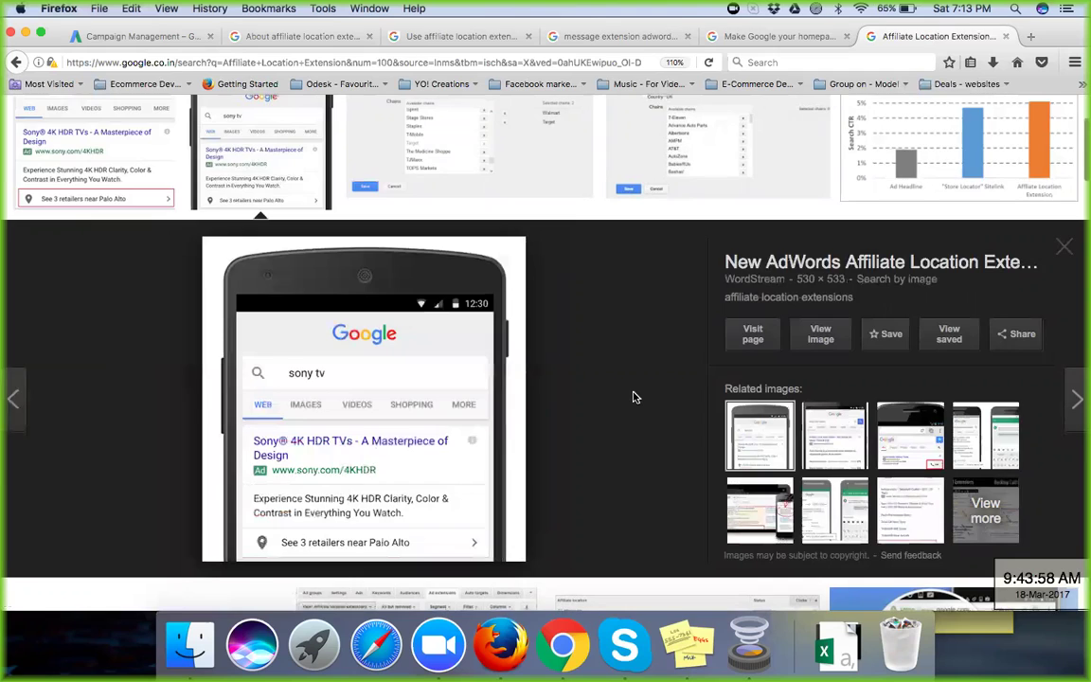
{"action": "scroll", "coordinate": [635, 397], "scroll_direction": "down", "scroll_amount": 12}
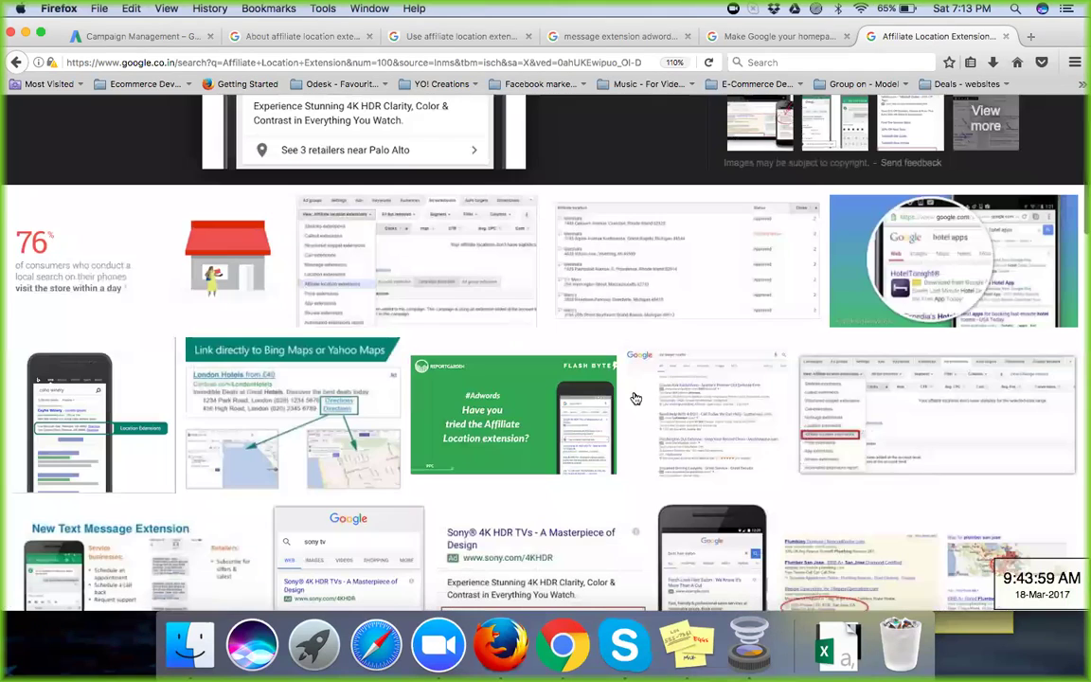
{"action": "left_click", "coordinate": [119, 384]}
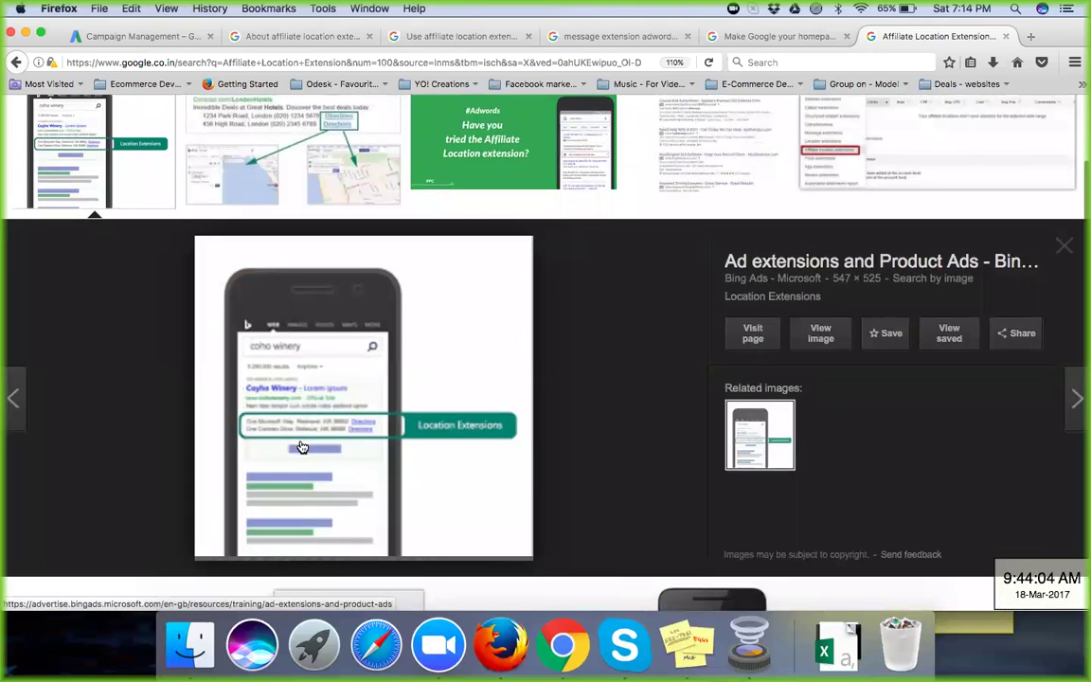
{"action": "scroll", "coordinate": [302, 446], "scroll_direction": "down", "scroll_amount": 5}
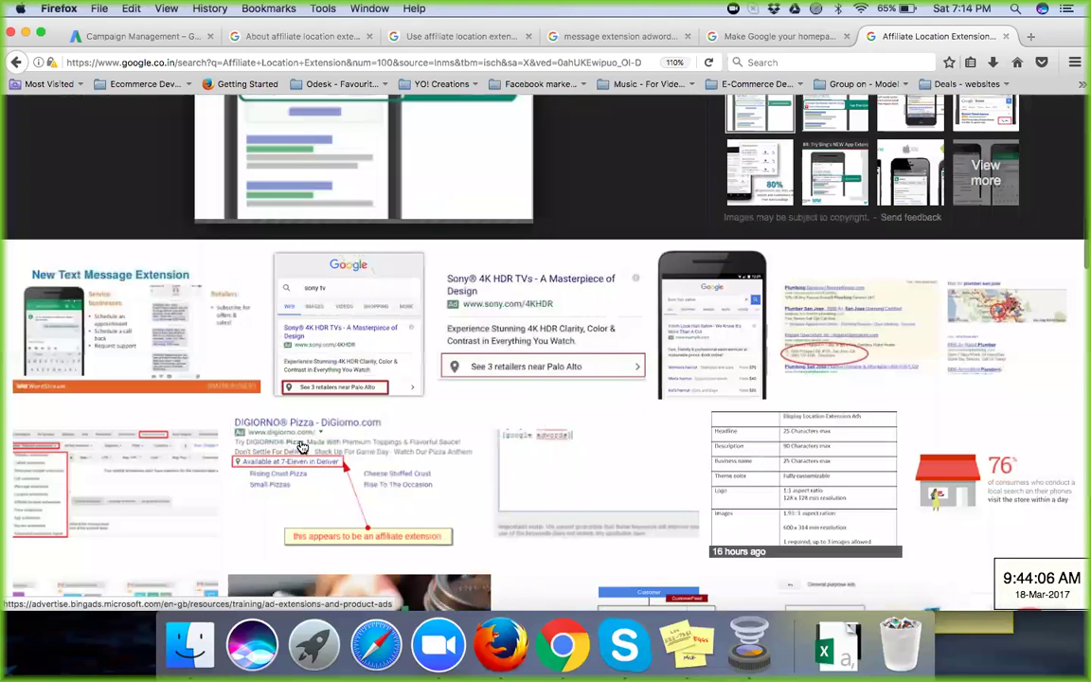
{"action": "scroll", "coordinate": [302, 446], "scroll_direction": "down", "scroll_amount": 1}
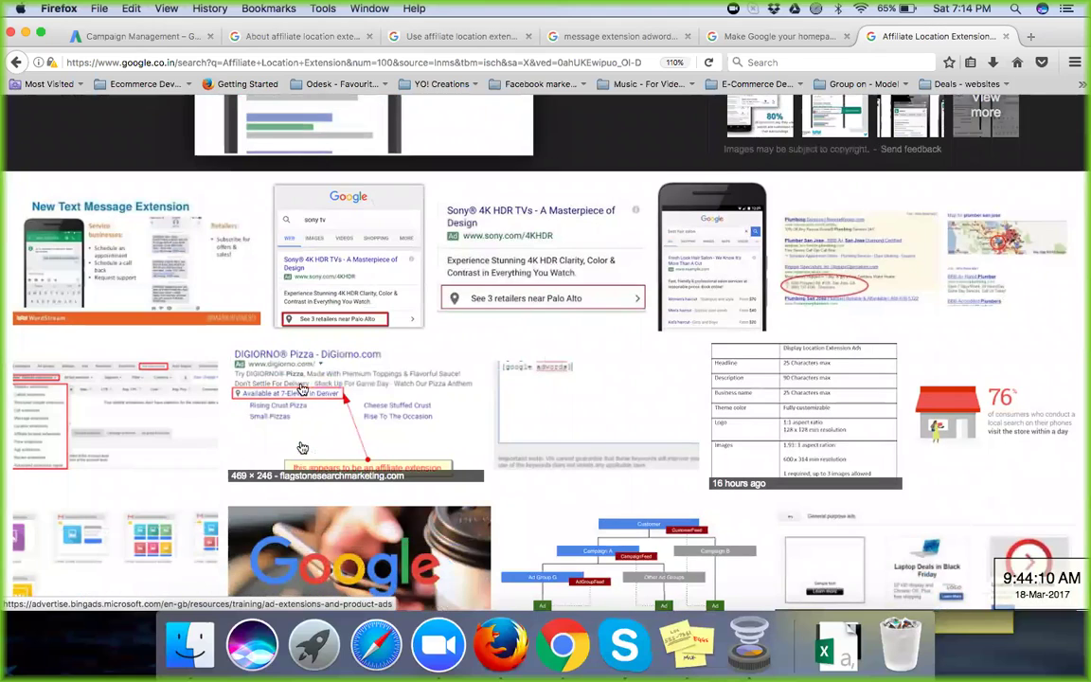
Step: Preview the DiGiorno, Seattle Hotels and seroundtable AdWords location extension example images in turn
{"action": "left_click", "coordinate": [302, 389]}
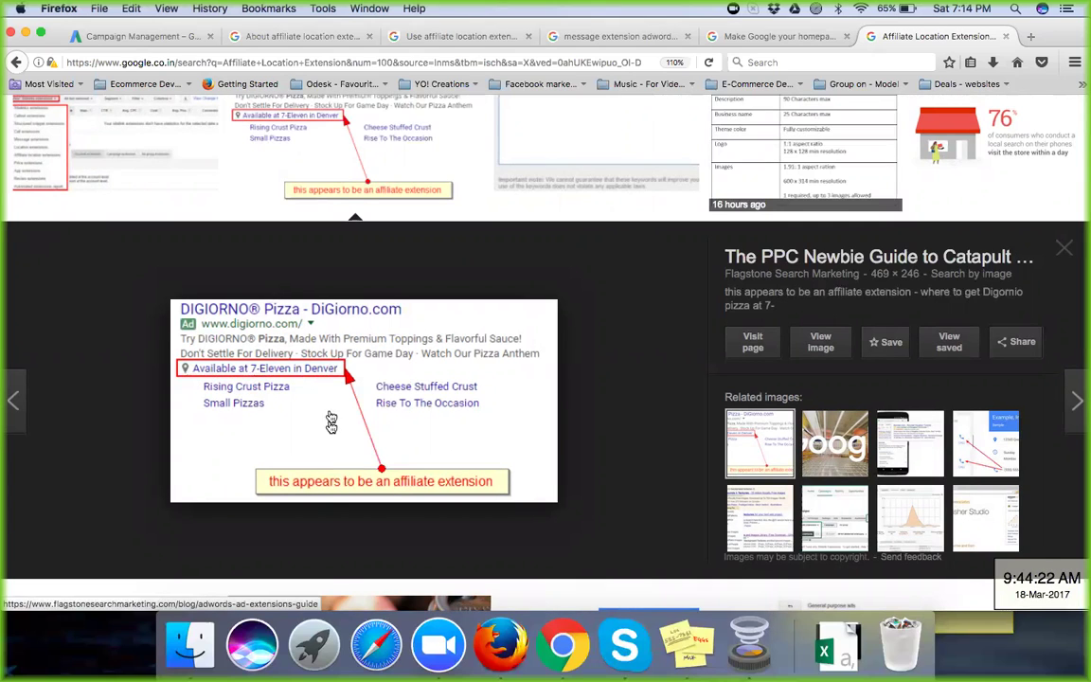
{"action": "scroll", "coordinate": [330, 426], "scroll_direction": "down", "scroll_amount": 2}
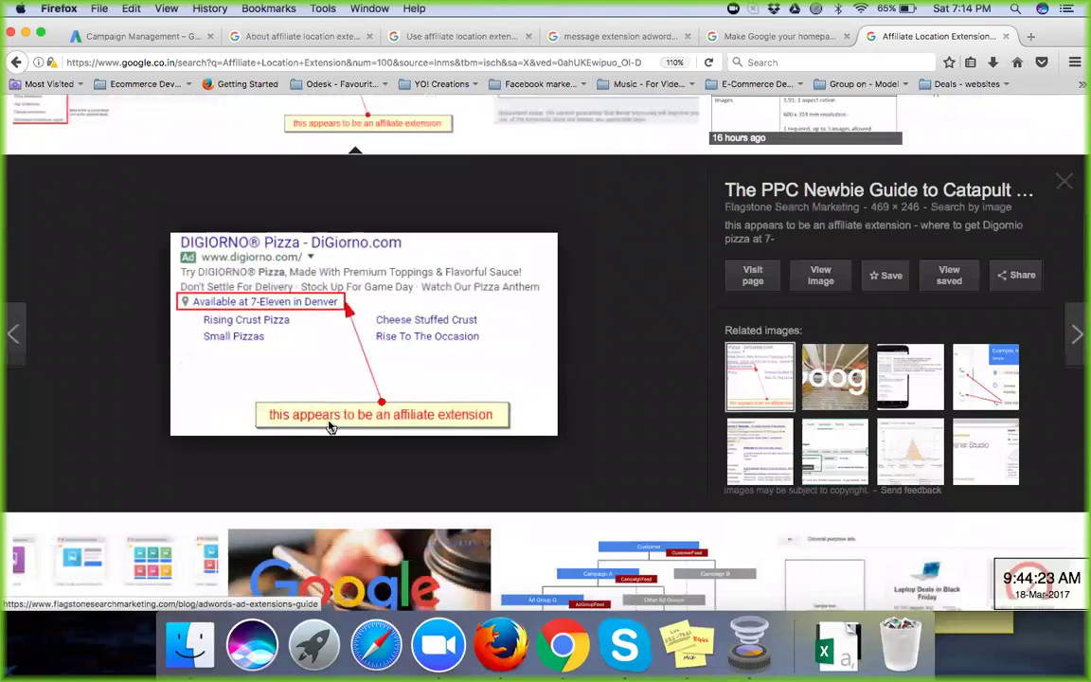
{"action": "scroll", "coordinate": [330, 426], "scroll_direction": "down", "scroll_amount": 5}
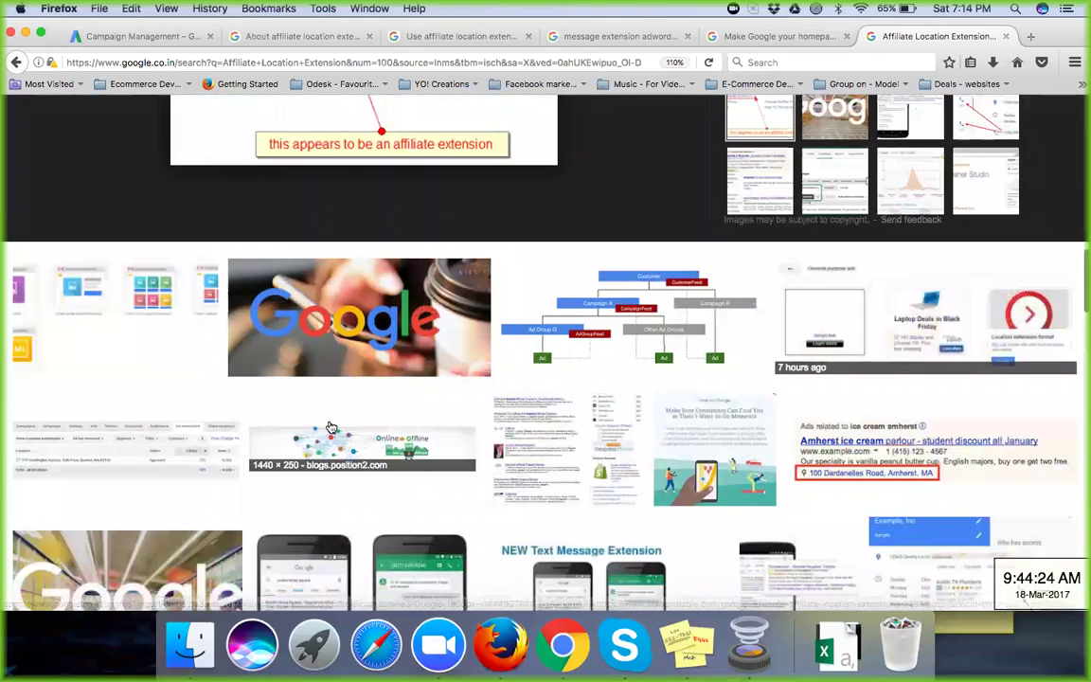
{"action": "scroll", "coordinate": [330, 427], "scroll_direction": "down", "scroll_amount": 6}
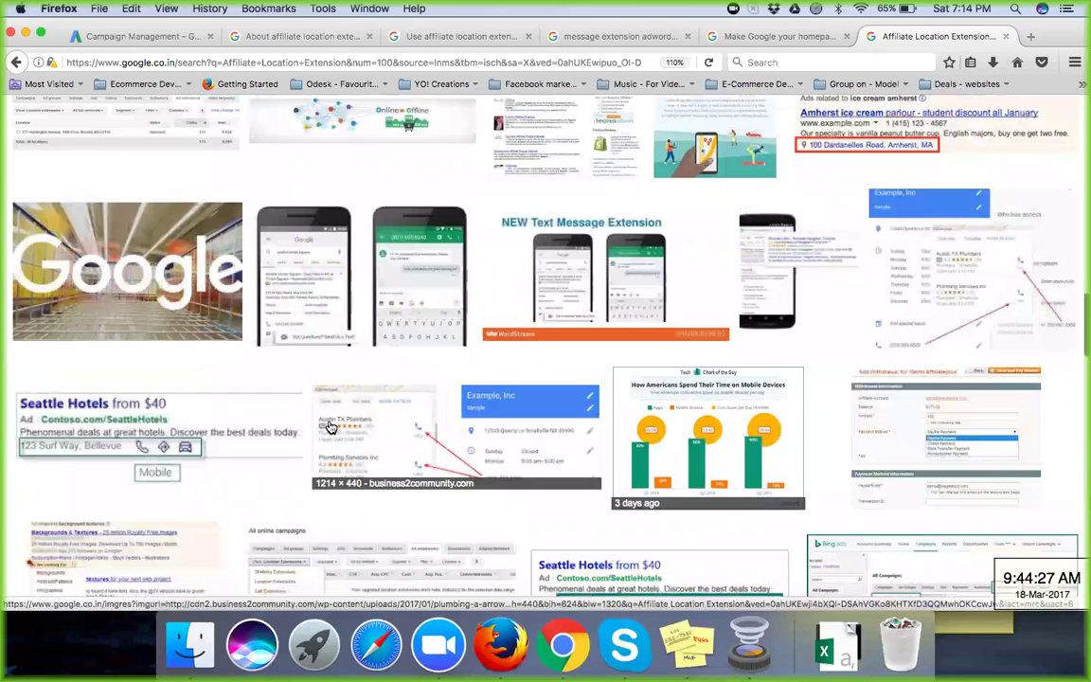
{"action": "scroll", "coordinate": [330, 427], "scroll_direction": "down", "scroll_amount": 4}
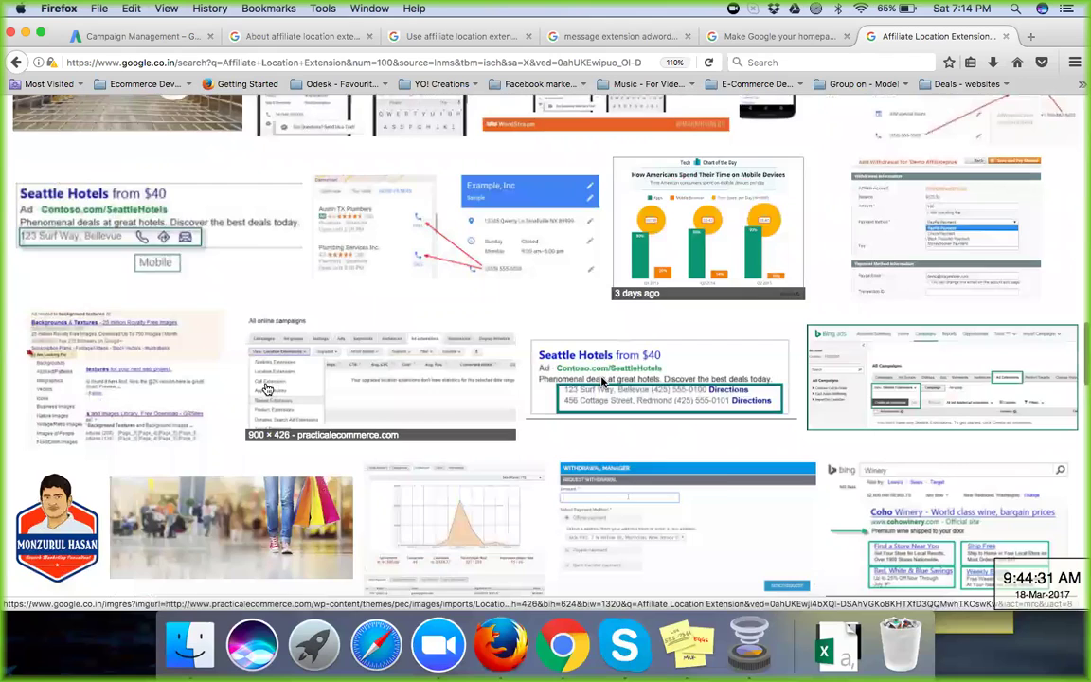
{"action": "left_click", "coordinate": [602, 381]}
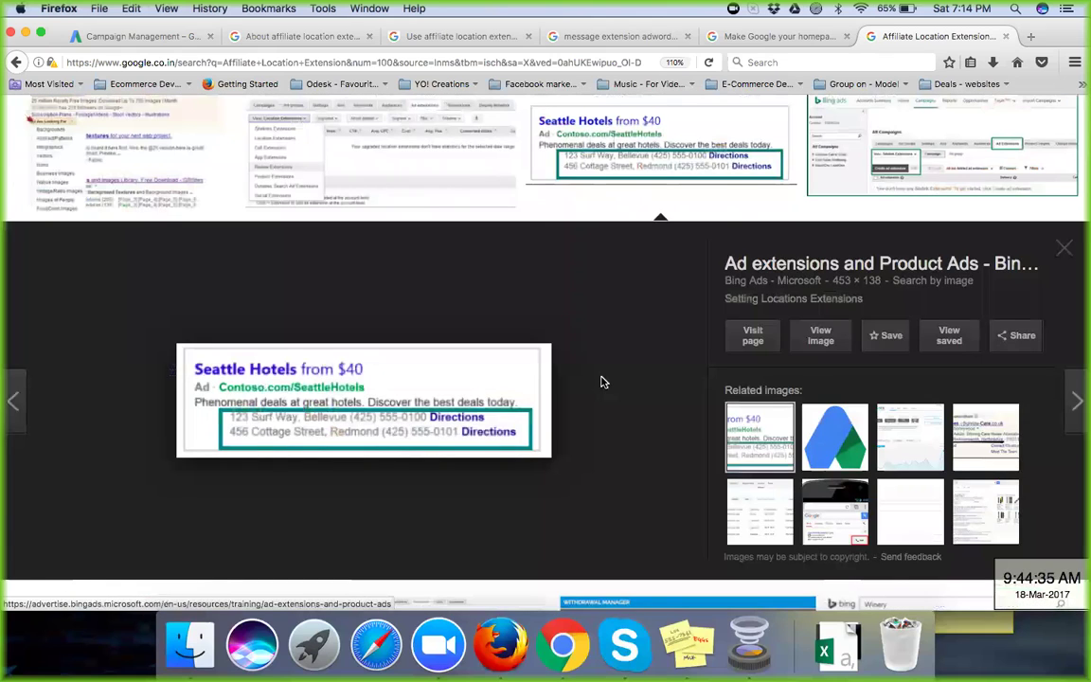
{"action": "scroll", "coordinate": [603, 382], "scroll_direction": "down", "scroll_amount": 4}
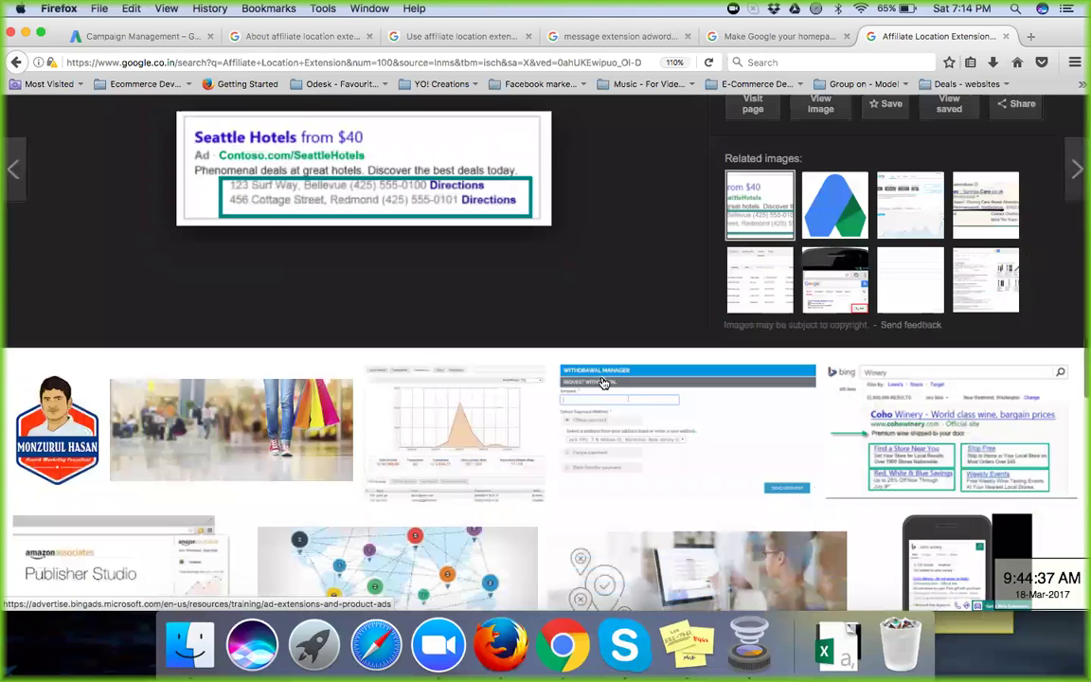
{"action": "scroll", "coordinate": [603, 382], "scroll_direction": "down", "scroll_amount": 5}
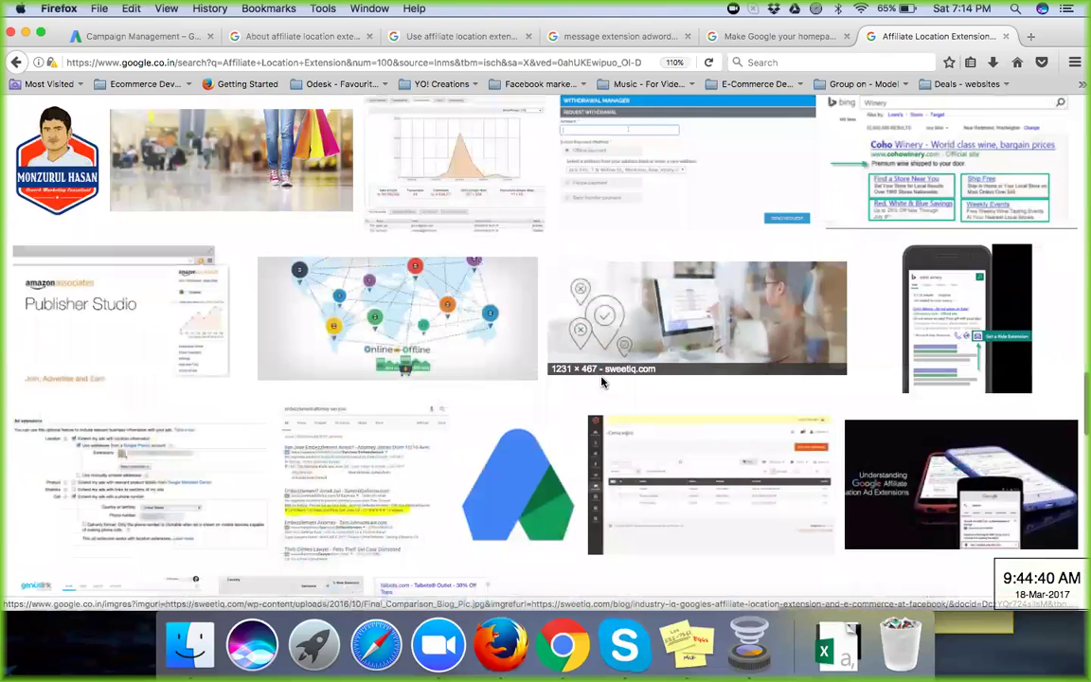
{"action": "left_click", "coordinate": [325, 474]}
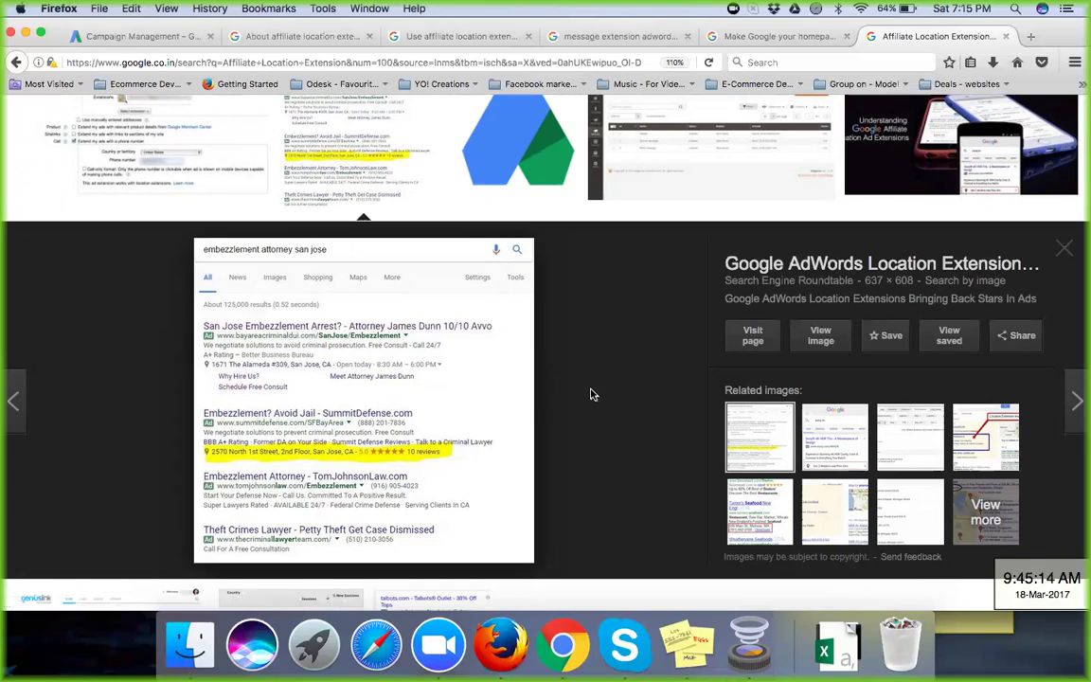
{"action": "scroll", "coordinate": [592, 394], "scroll_direction": "down", "scroll_amount": 3}
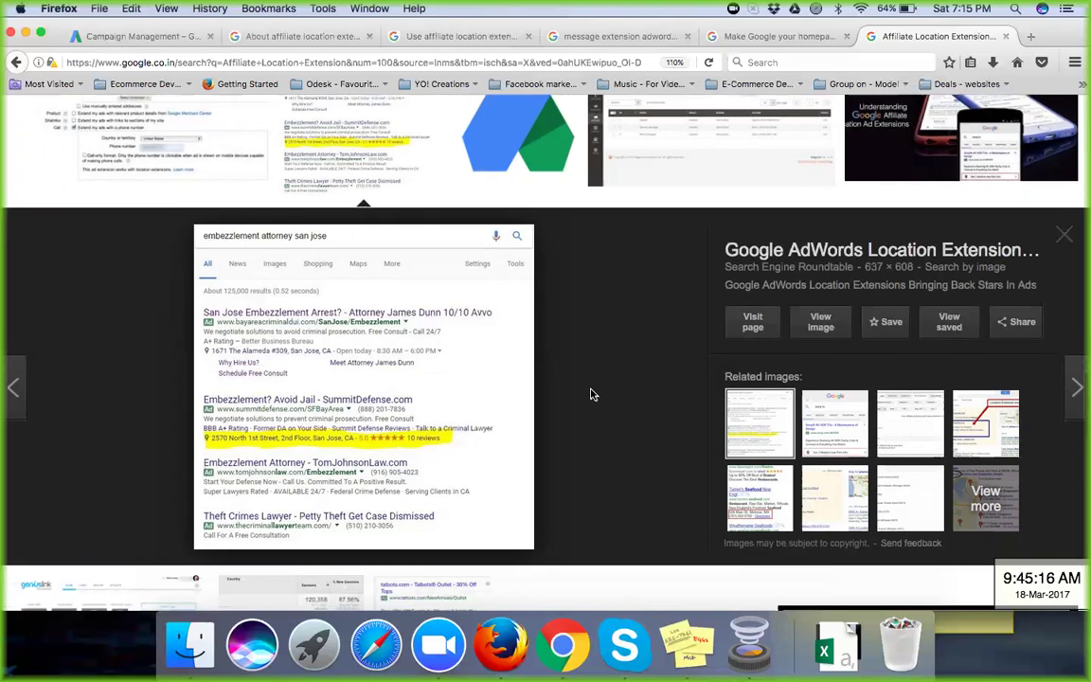
{"action": "scroll", "coordinate": [593, 395], "scroll_direction": "down", "scroll_amount": 8}
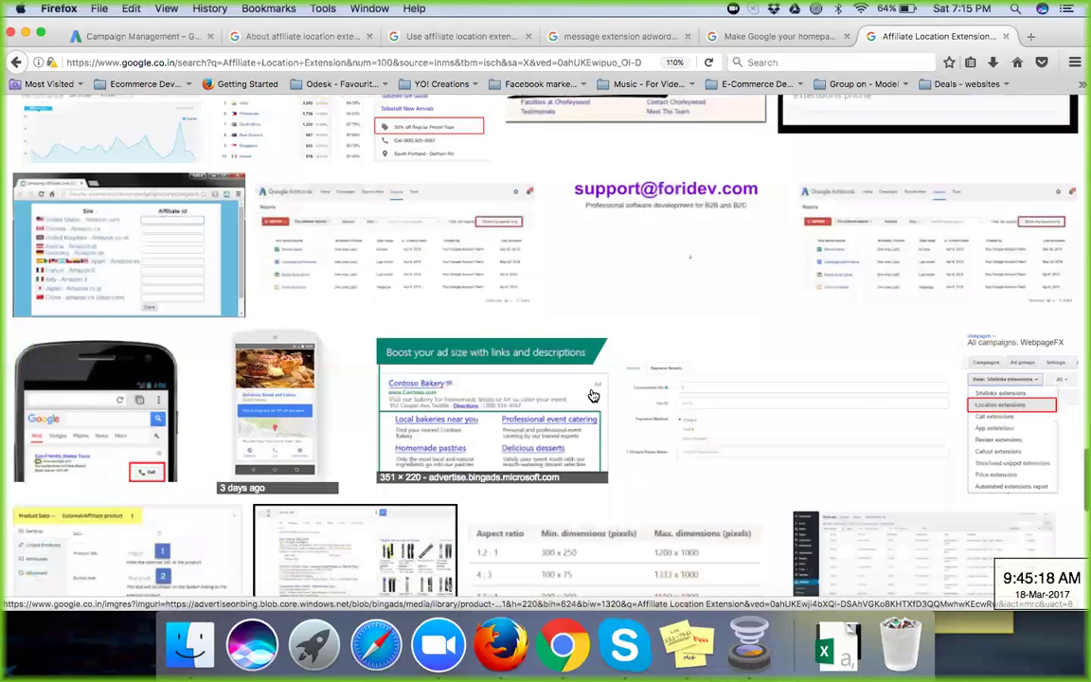
Step: Scroll through the 'Use affiliate location extensions' setup steps in AdWords Help
{"action": "left_click", "coordinate": [462, 42]}
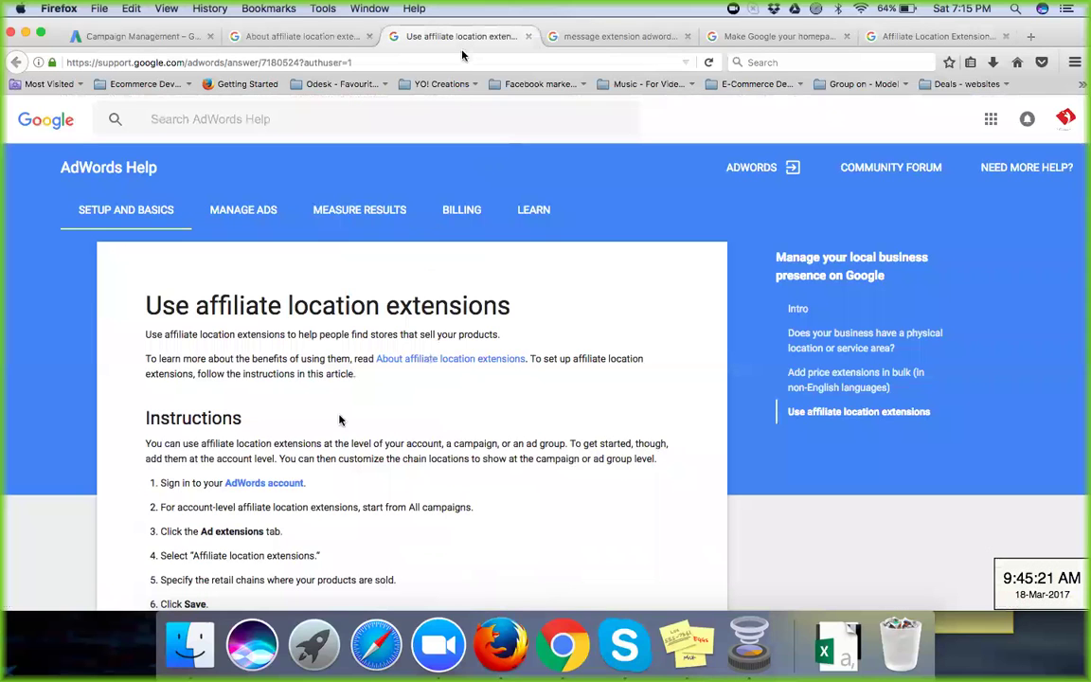
{"action": "scroll", "coordinate": [340, 417], "scroll_direction": "down", "scroll_amount": 5}
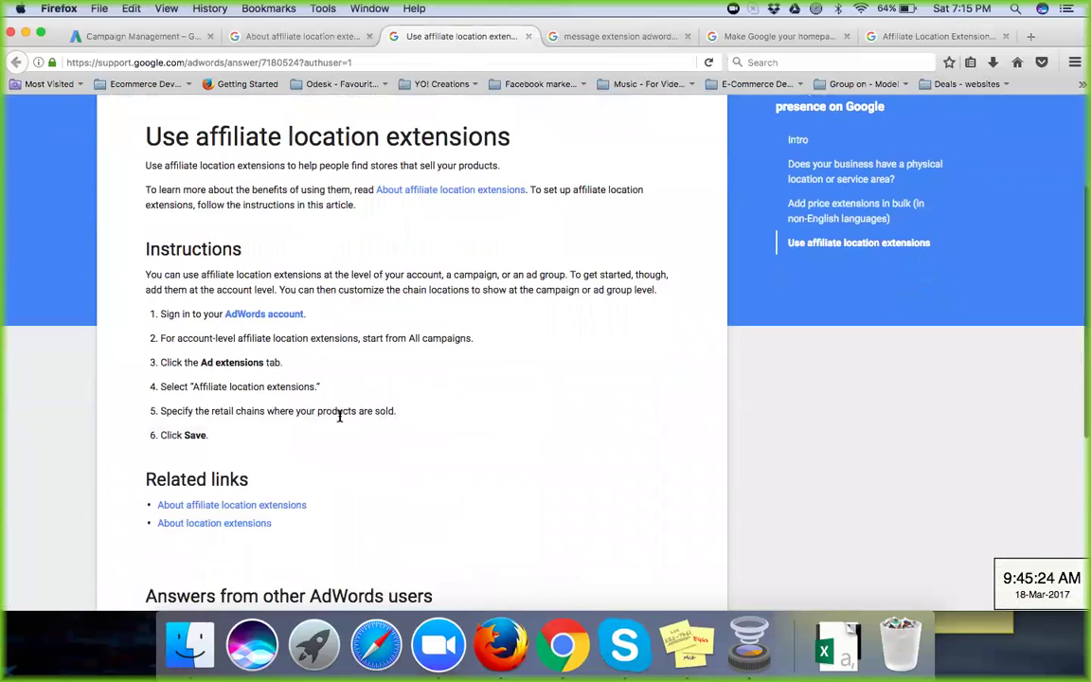
{"action": "scroll", "coordinate": [340, 418], "scroll_direction": "down", "scroll_amount": 2}
{"action": "scroll", "coordinate": [340, 418], "scroll_direction": "down", "scroll_amount": 3}
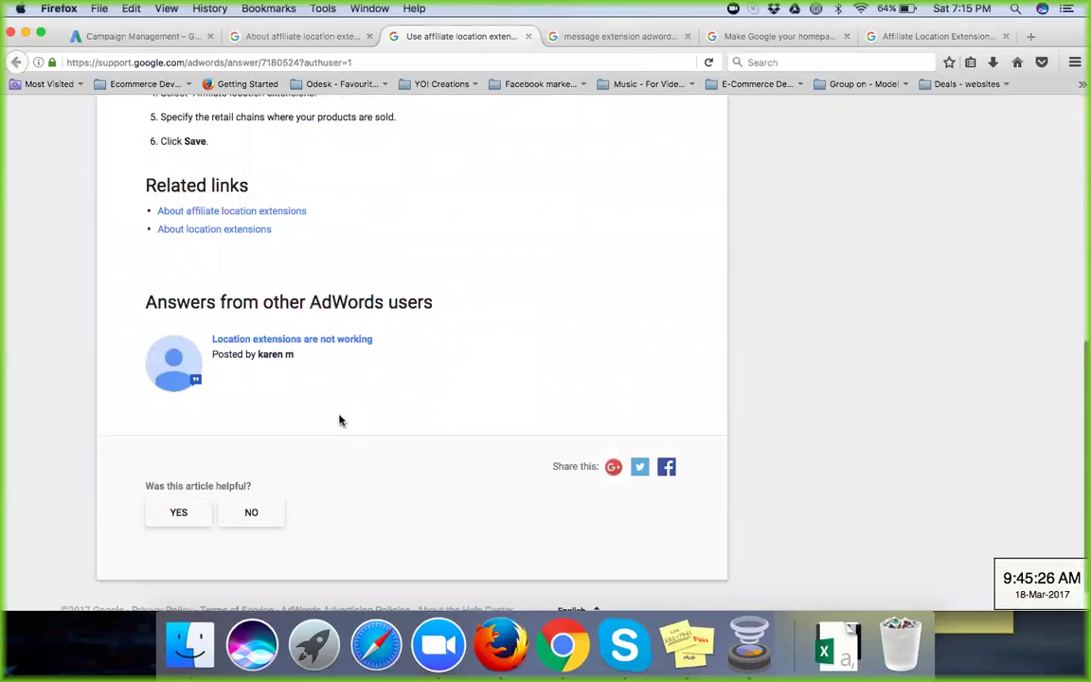
{"action": "scroll", "coordinate": [339, 421], "scroll_direction": "up", "scroll_amount": 9}
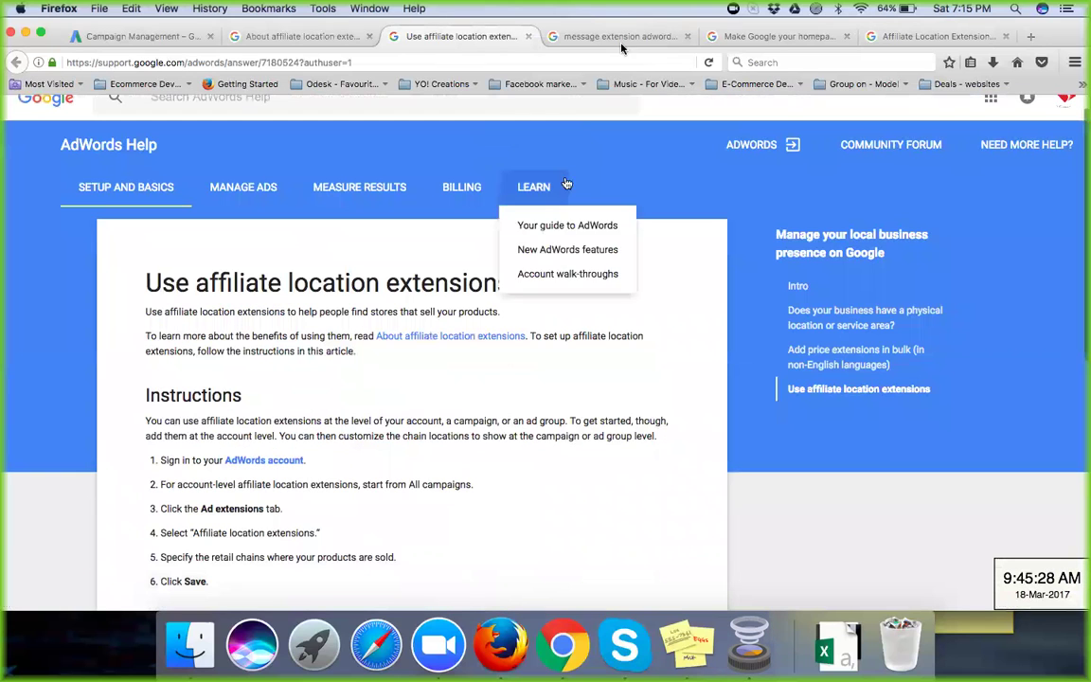
Step: Close the message extension image results tab and open a blank new tab
{"action": "left_click", "coordinate": [644, 36]}
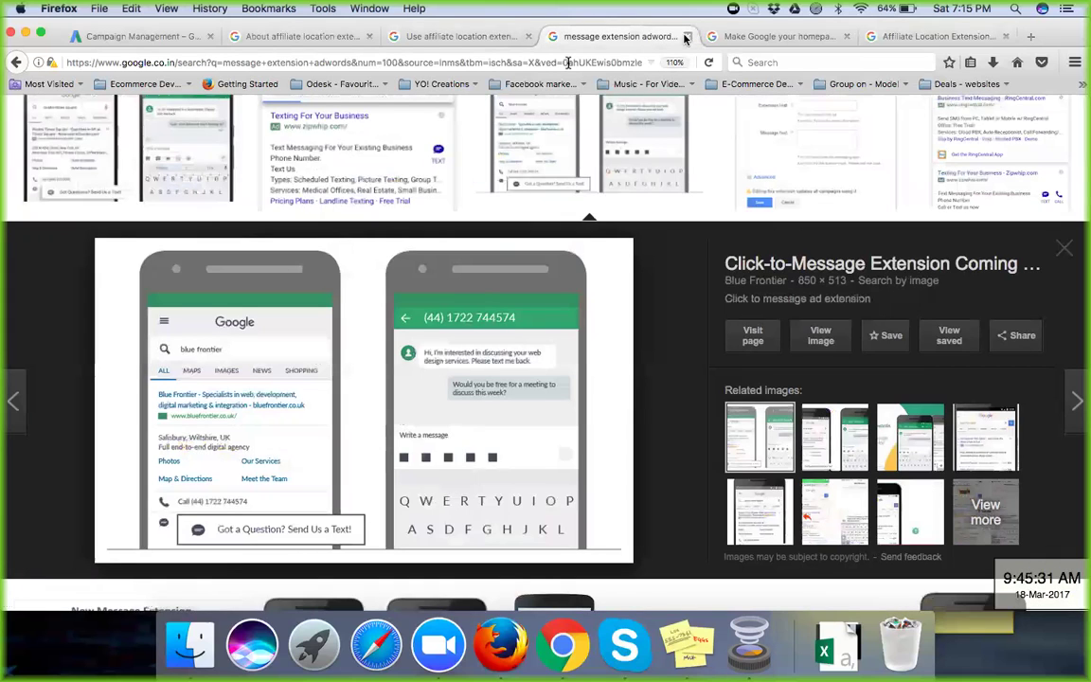
{"action": "key", "text": "super+w"}
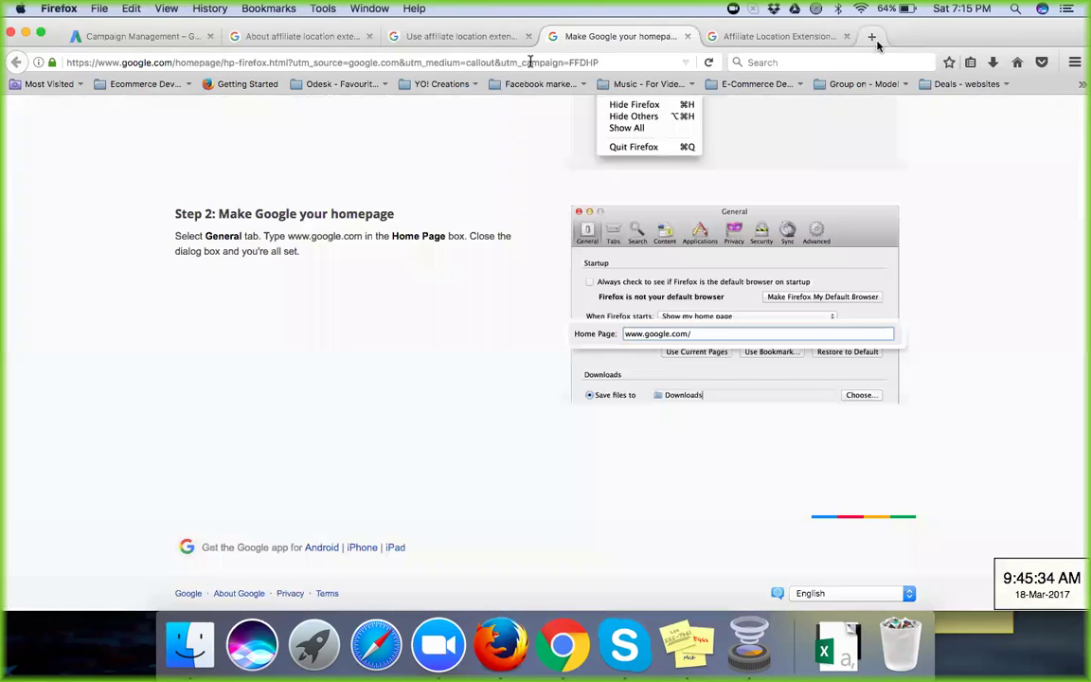
{"action": "left_click", "coordinate": [872, 36]}
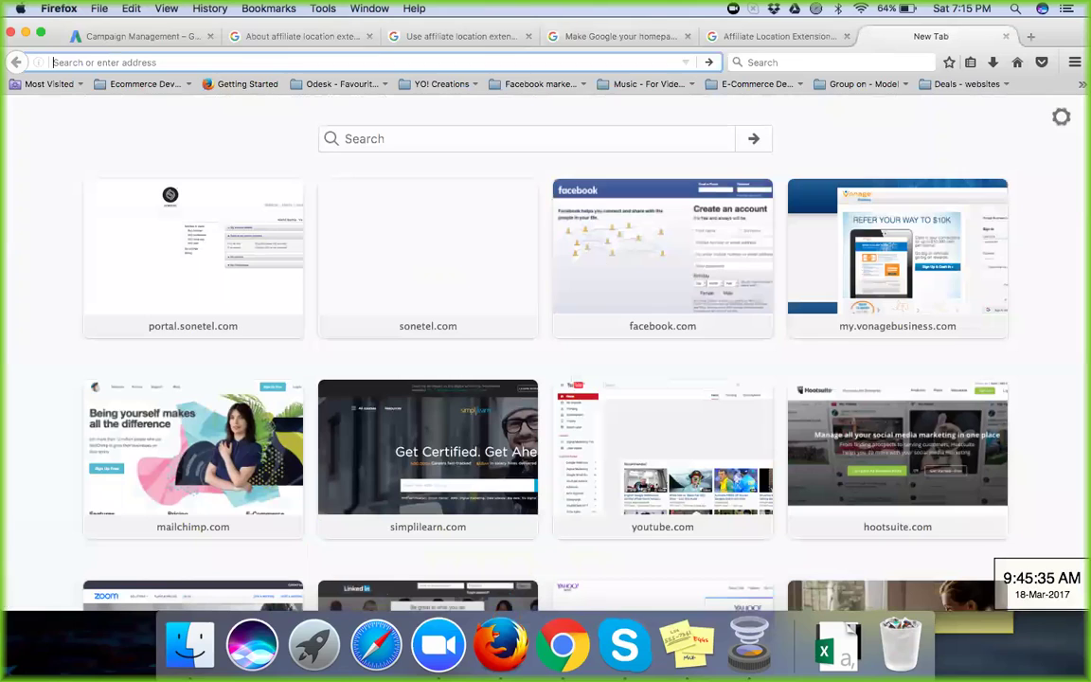
Step: Load youtube.com in the new tab, then go back to the AdWords Campaign Management tab
{"action": "type", "text": "youtube.com"}
{"action": "key", "text": "Return"}
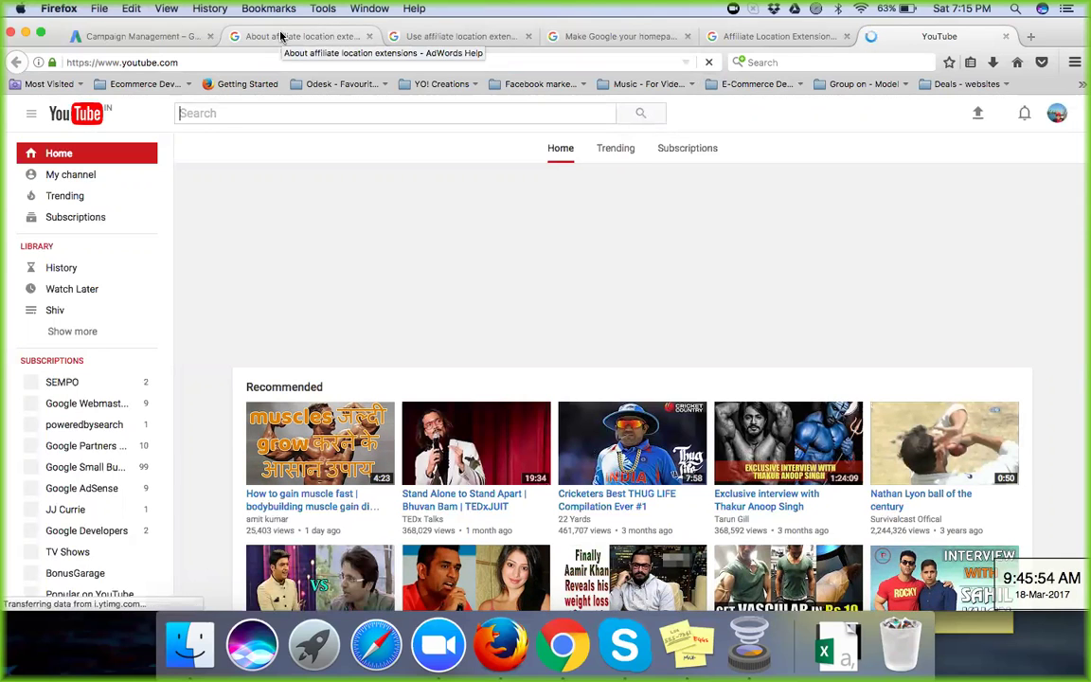
{"action": "left_click", "coordinate": [280, 36]}
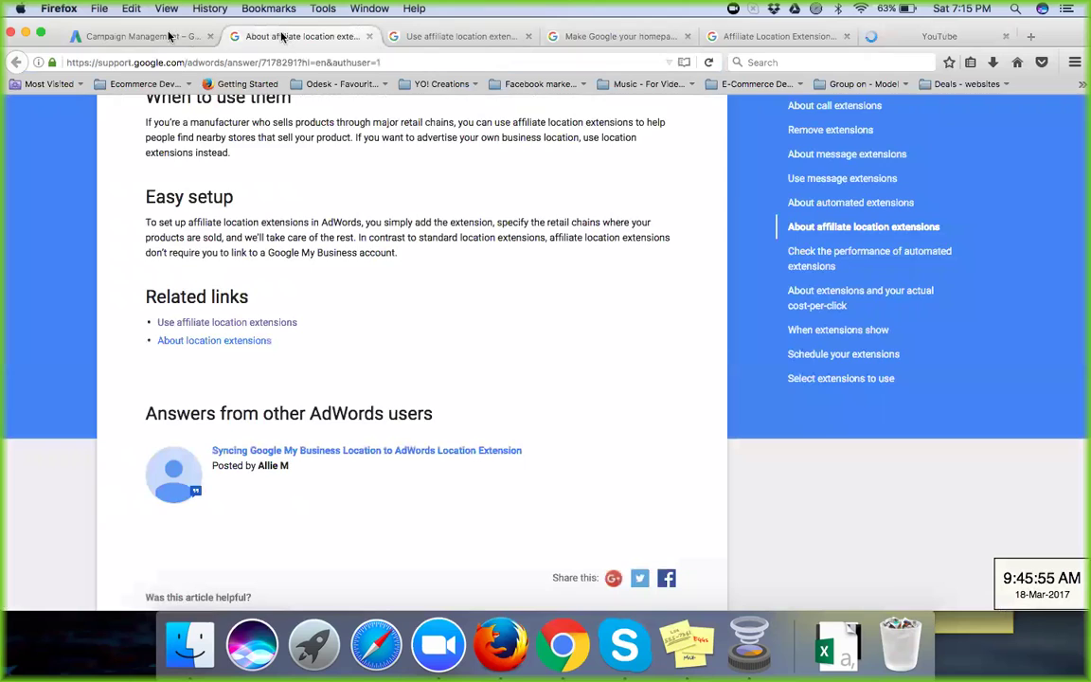
{"action": "left_click", "coordinate": [161, 36]}
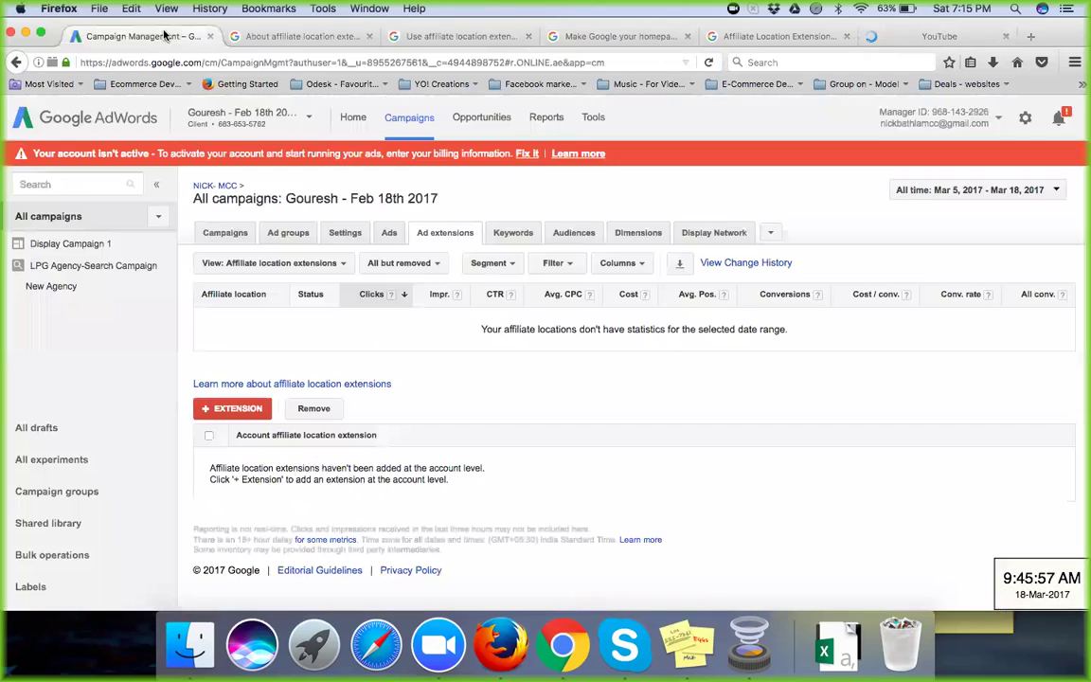
{"action": "left_click", "coordinate": [236, 410]}
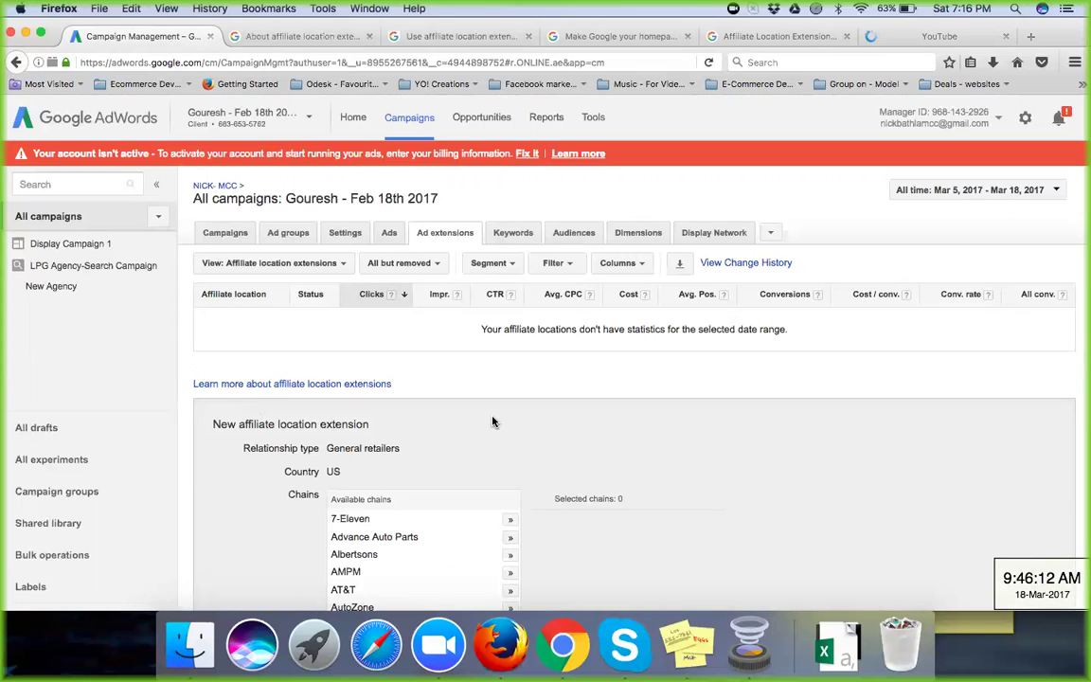
{"action": "scroll", "coordinate": [493, 421], "scroll_direction": "down", "scroll_amount": 3}
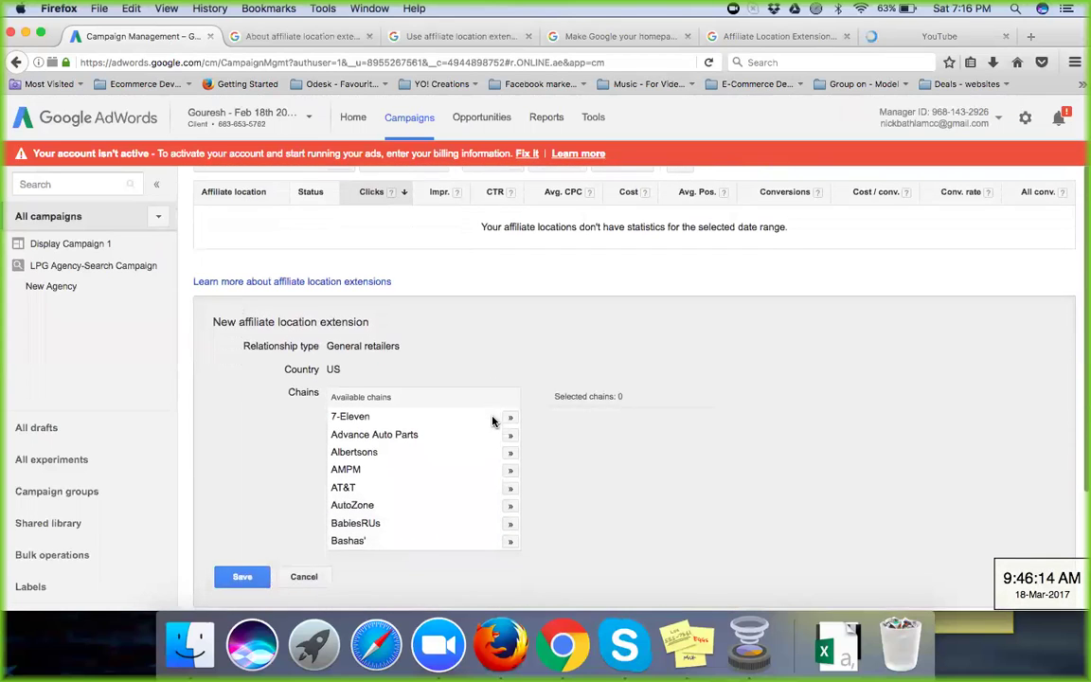
{"action": "scroll", "coordinate": [493, 422], "scroll_direction": "down", "scroll_amount": 1}
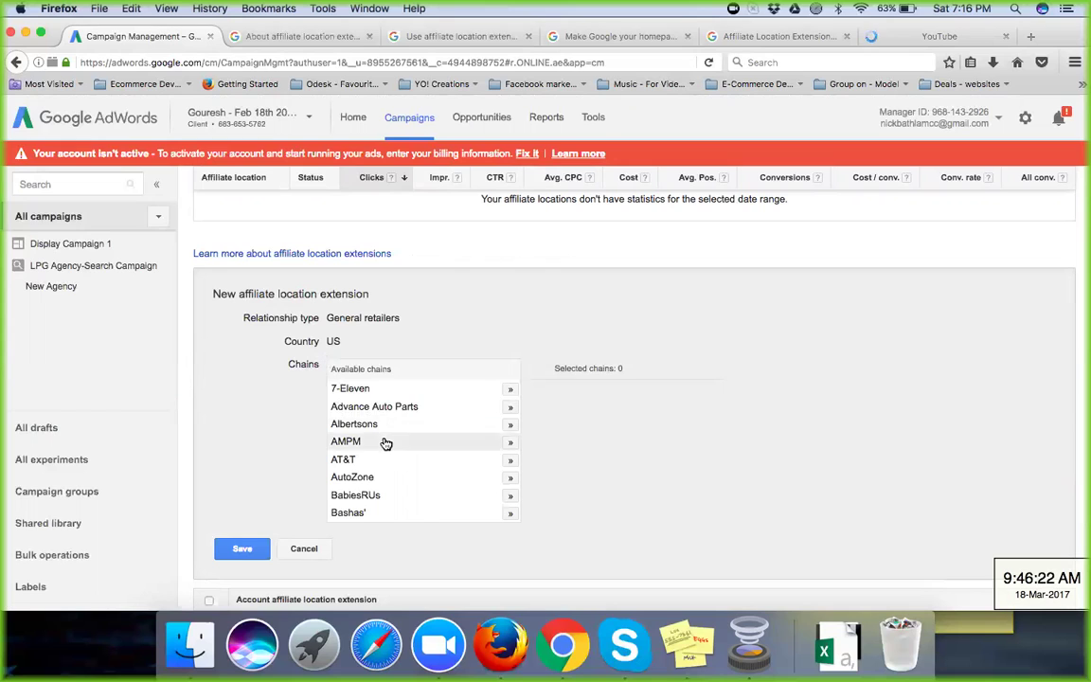
{"action": "scroll", "coordinate": [383, 443], "scroll_direction": "down", "scroll_amount": 4}
{"action": "scroll", "coordinate": [385, 444], "scroll_direction": "down", "scroll_amount": 20}
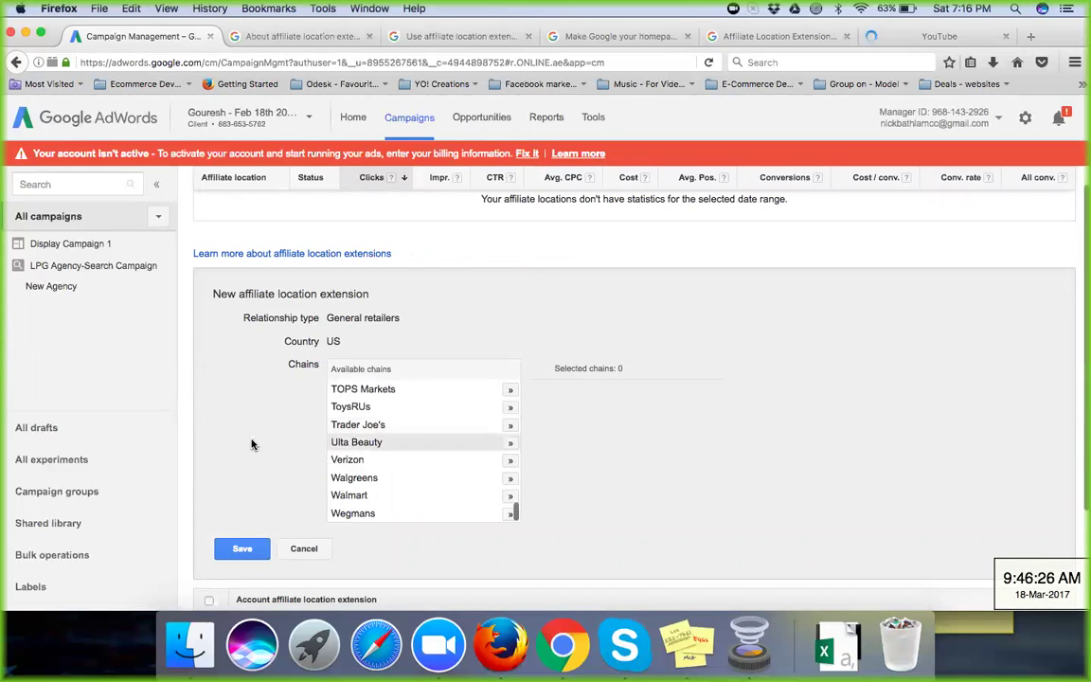
{"action": "scroll", "coordinate": [251, 443], "scroll_direction": "down", "scroll_amount": 2}
{"action": "scroll", "coordinate": [251, 443], "scroll_direction": "up", "scroll_amount": 3}
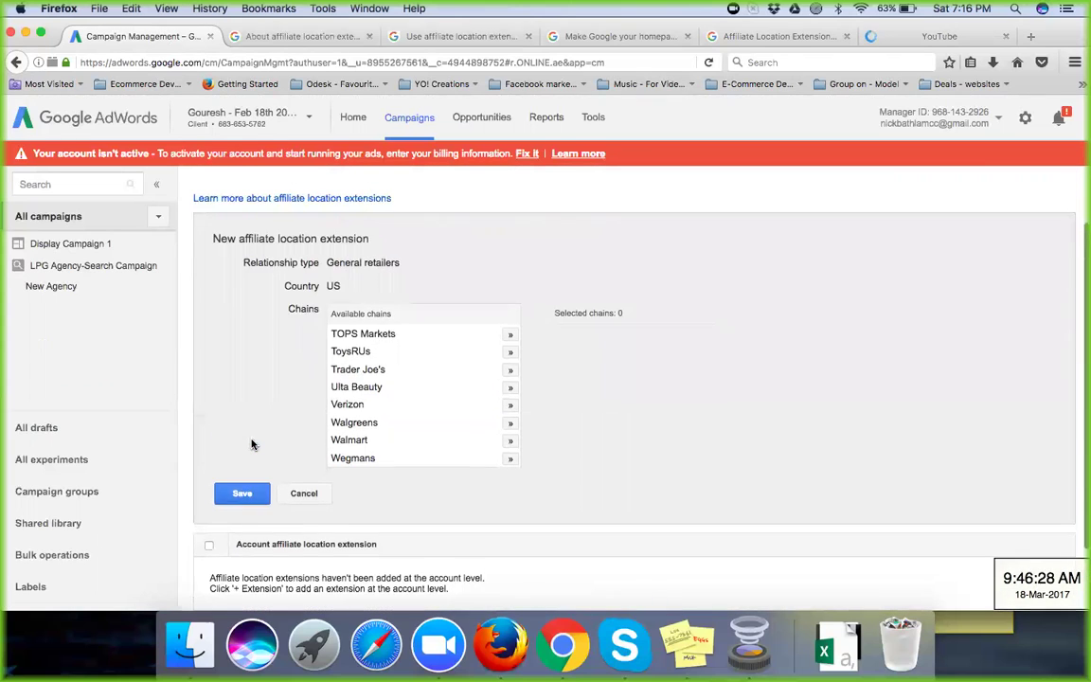
{"action": "scroll", "coordinate": [251, 443], "scroll_direction": "up", "scroll_amount": 1}
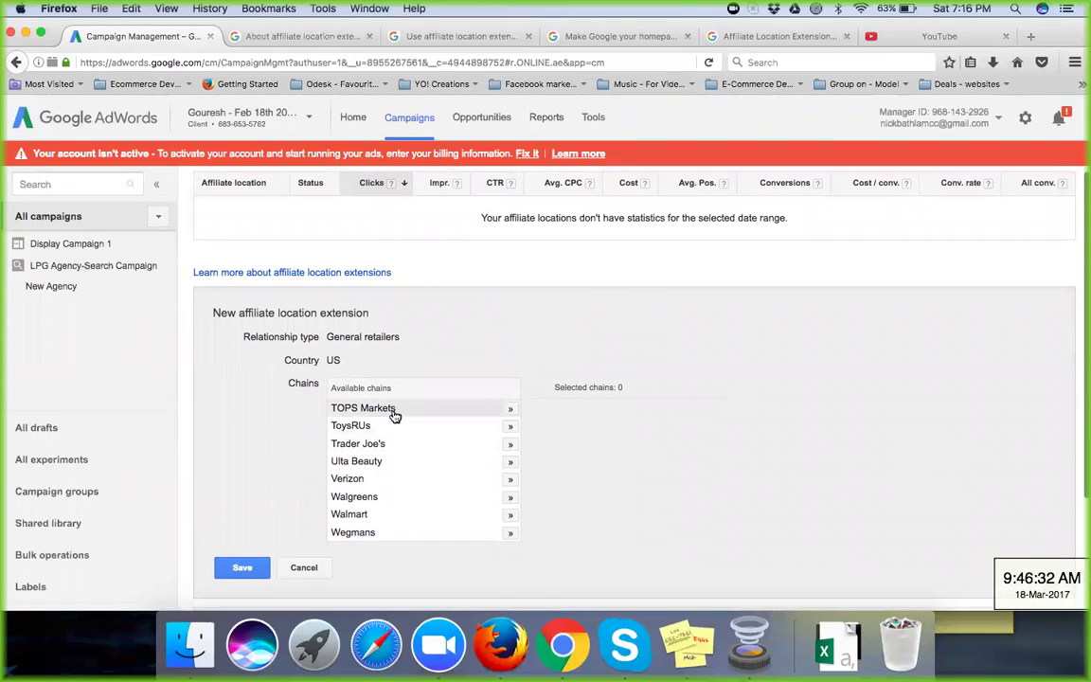
{"action": "scroll", "coordinate": [387, 469], "scroll_direction": "down", "scroll_amount": 2}
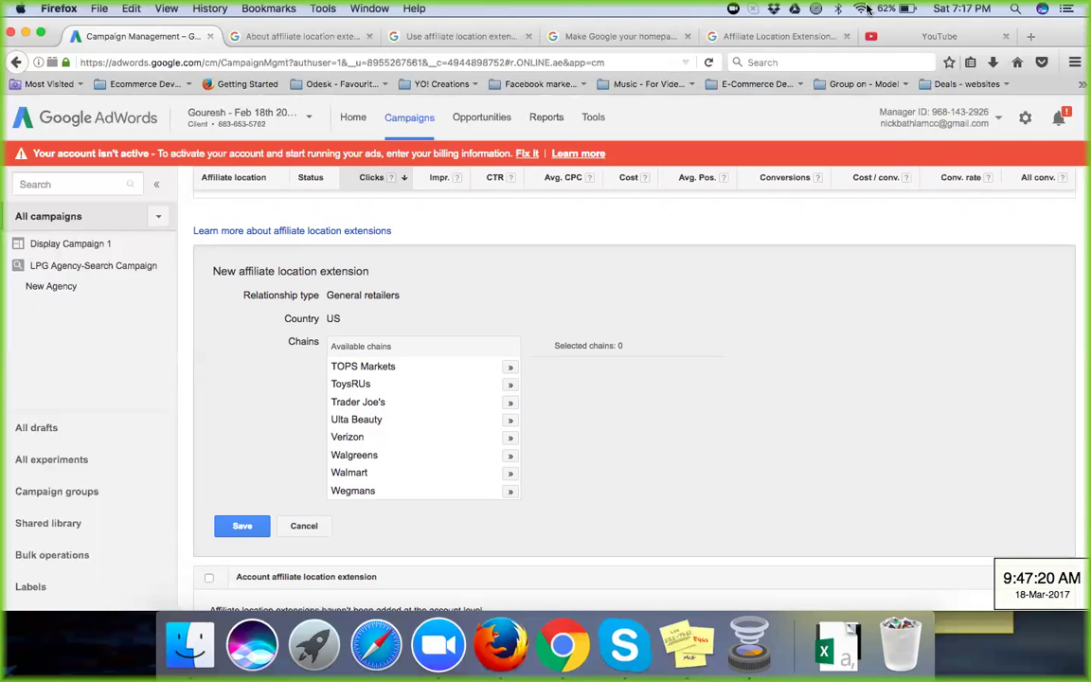
Step: On the YouTube tab, pick the personal channel in 'Use YouTube as…' and confirm with OK
{"action": "left_click", "coordinate": [942, 40]}
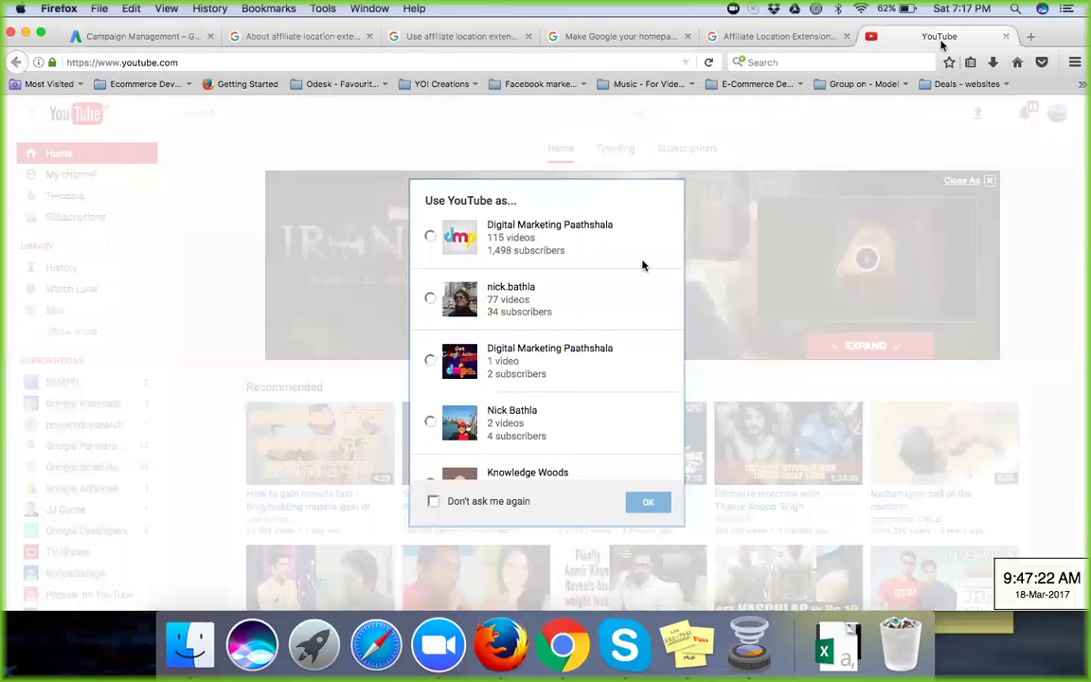
{"action": "left_click", "coordinate": [519, 309]}
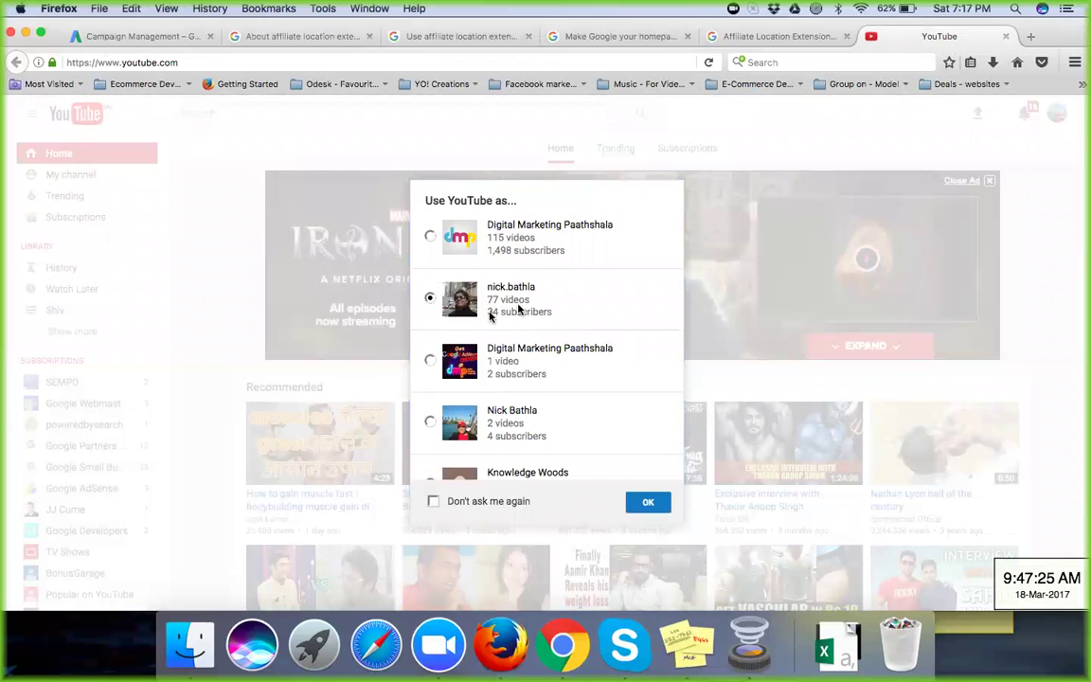
{"action": "left_click", "coordinate": [647, 503]}
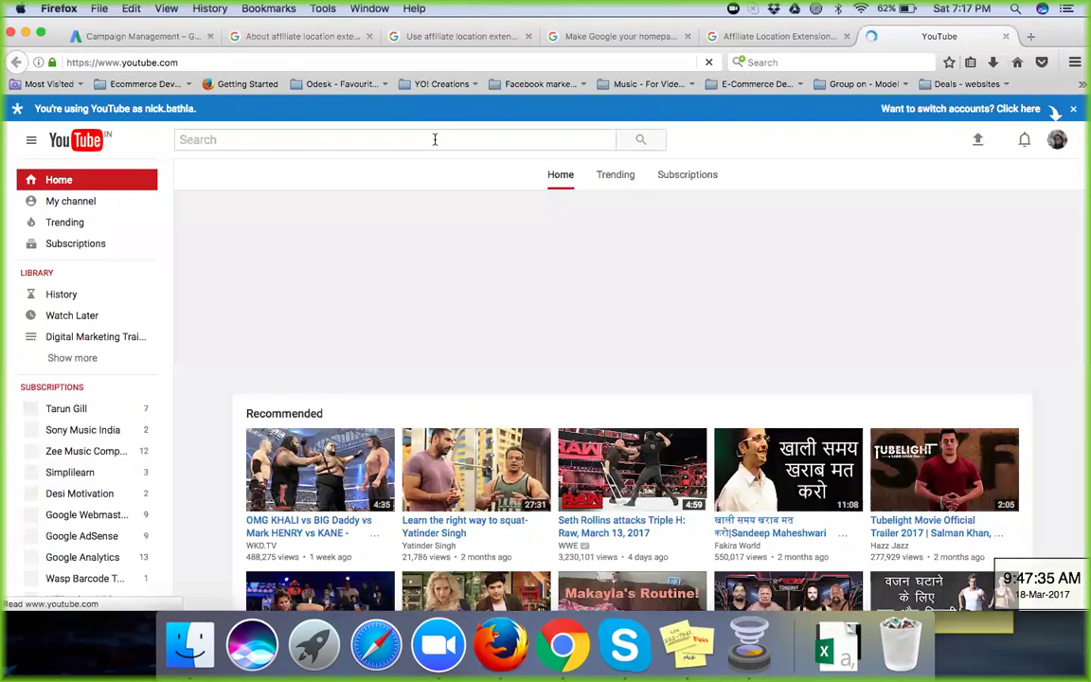
Step: Search YouTube for 'affiliate Location extension' and scroll through the video results
{"action": "type", "text": "affiliate"}
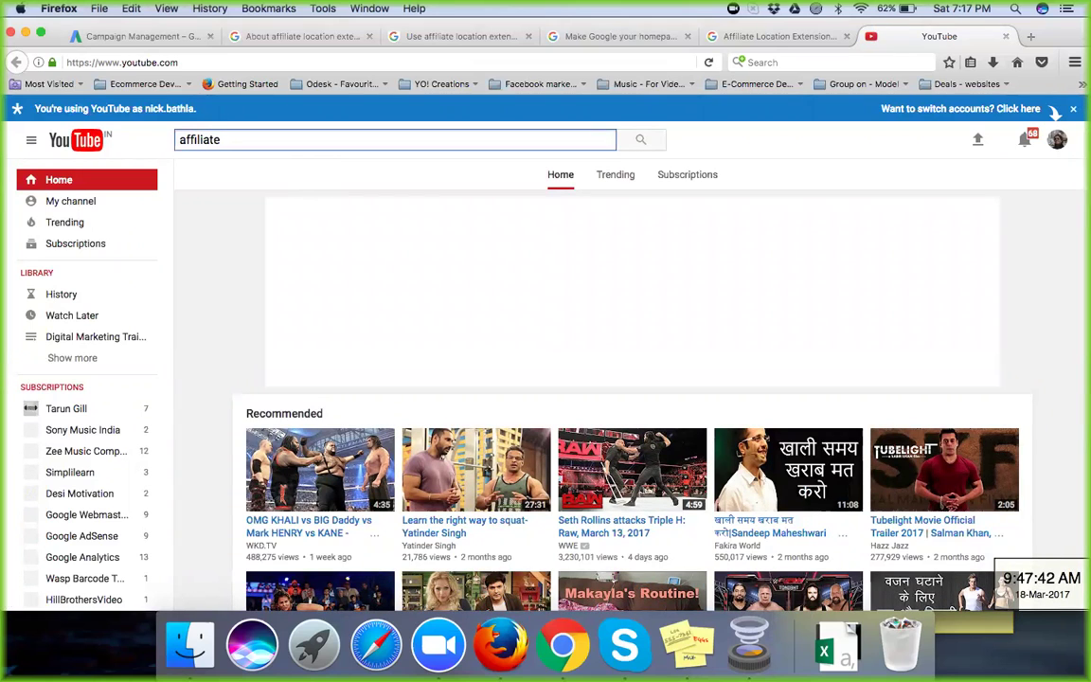
{"action": "type", "text": "Location e"}
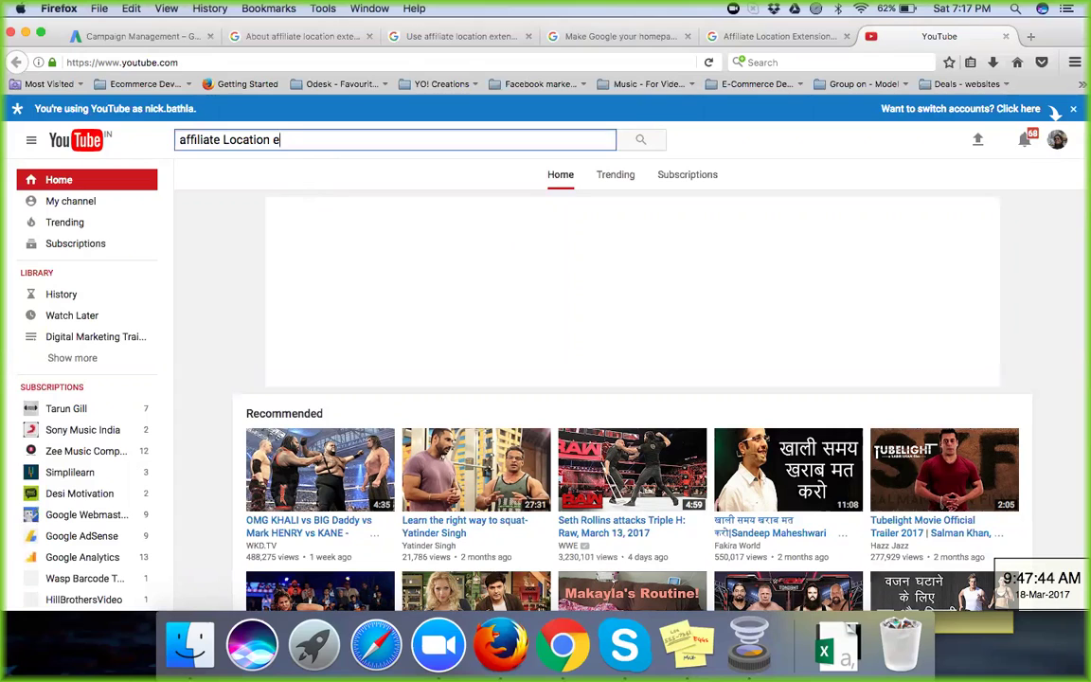
{"action": "type", "text": "xtension"}
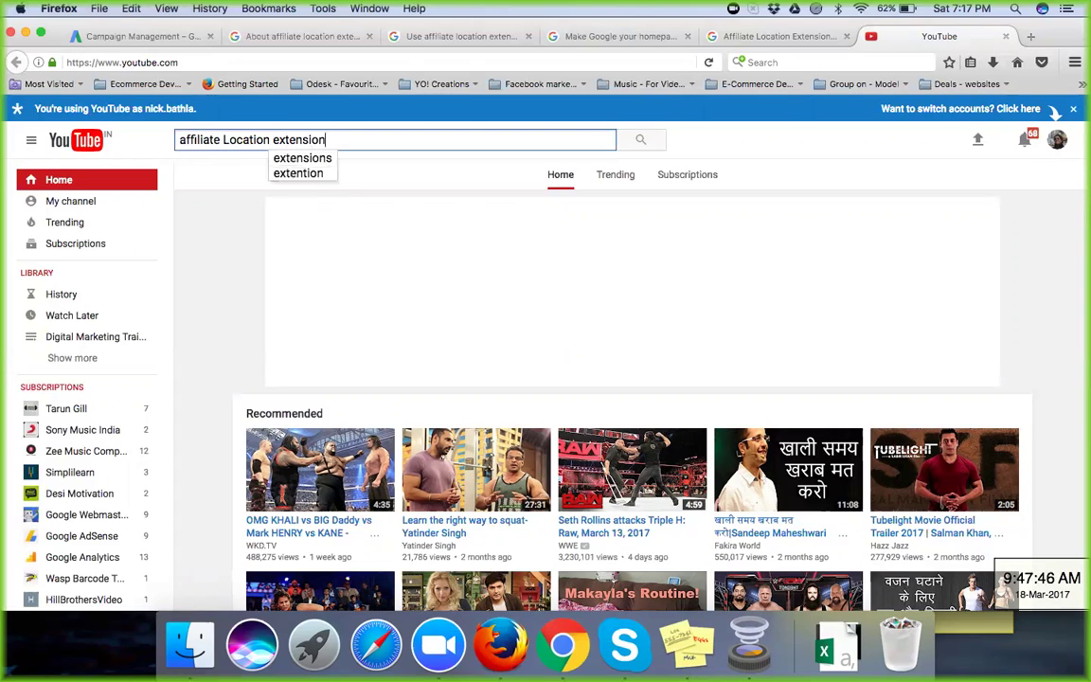
{"action": "key", "text": "Return"}
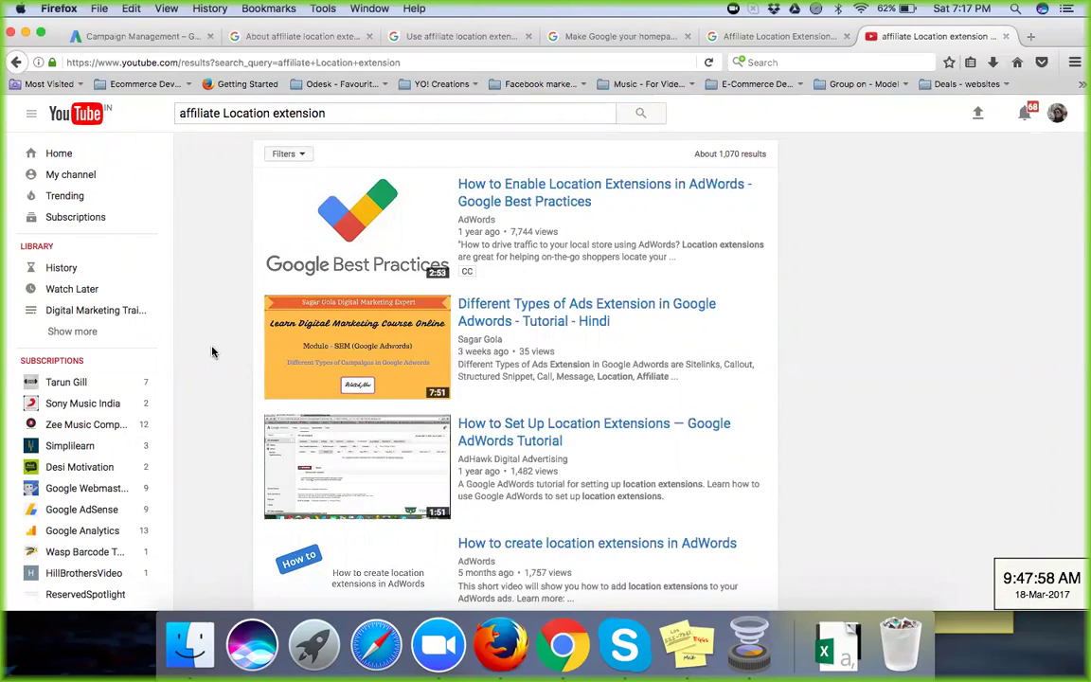
{"action": "scroll", "coordinate": [212, 351], "scroll_direction": "down", "scroll_amount": 3}
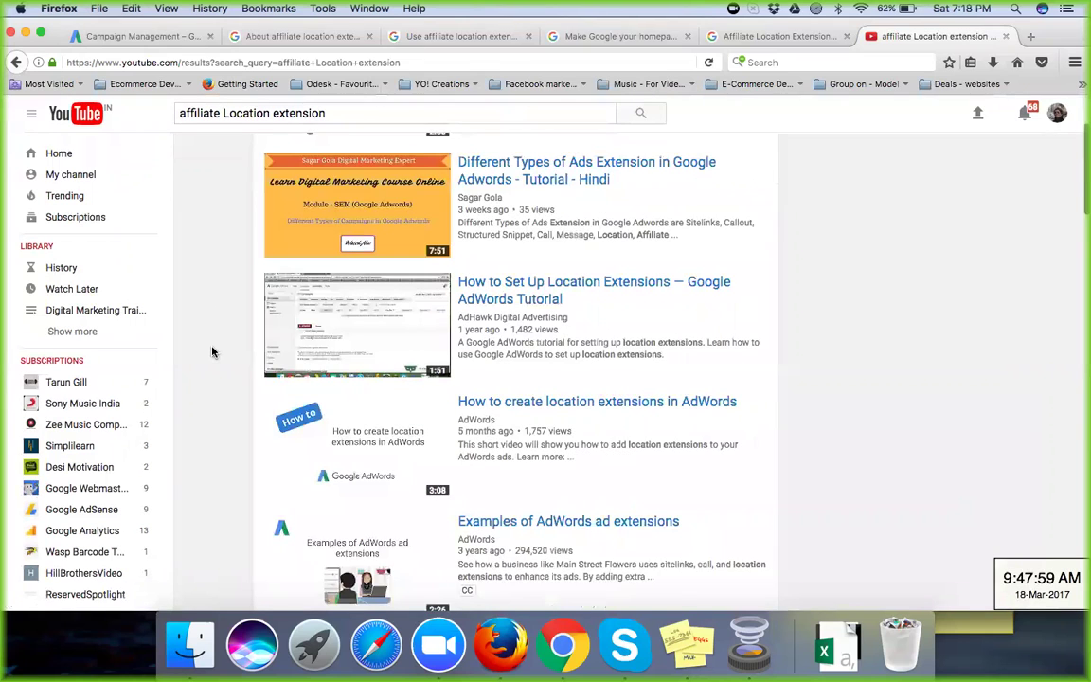
{"action": "scroll", "coordinate": [212, 351], "scroll_direction": "down", "scroll_amount": 4}
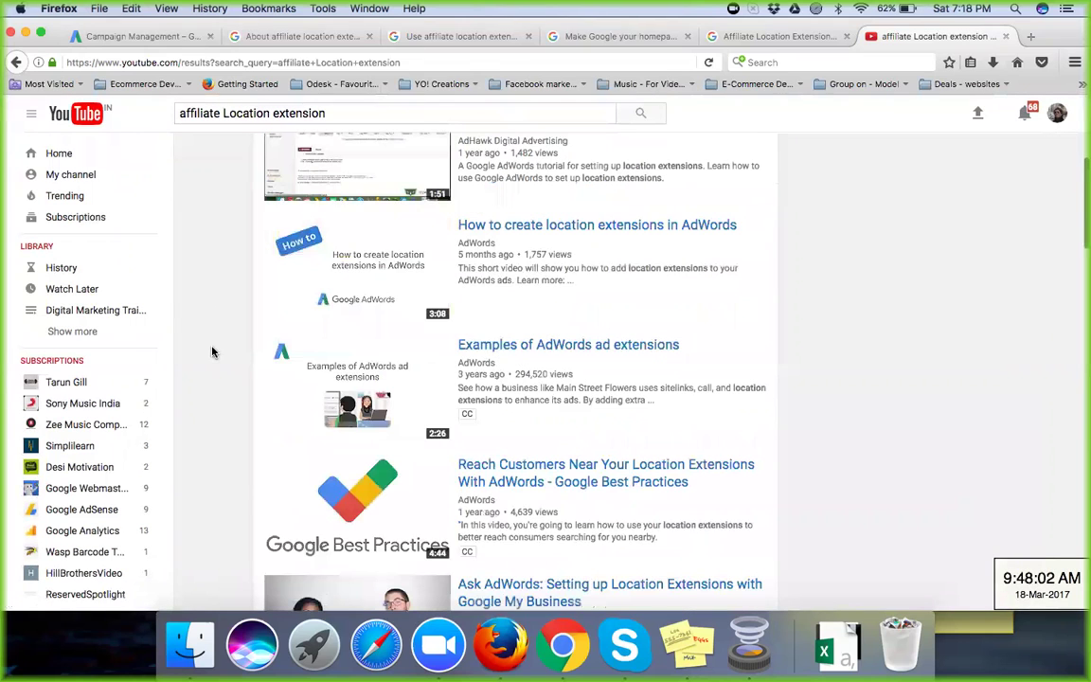
{"action": "scroll", "coordinate": [212, 351], "scroll_direction": "down", "scroll_amount": 6}
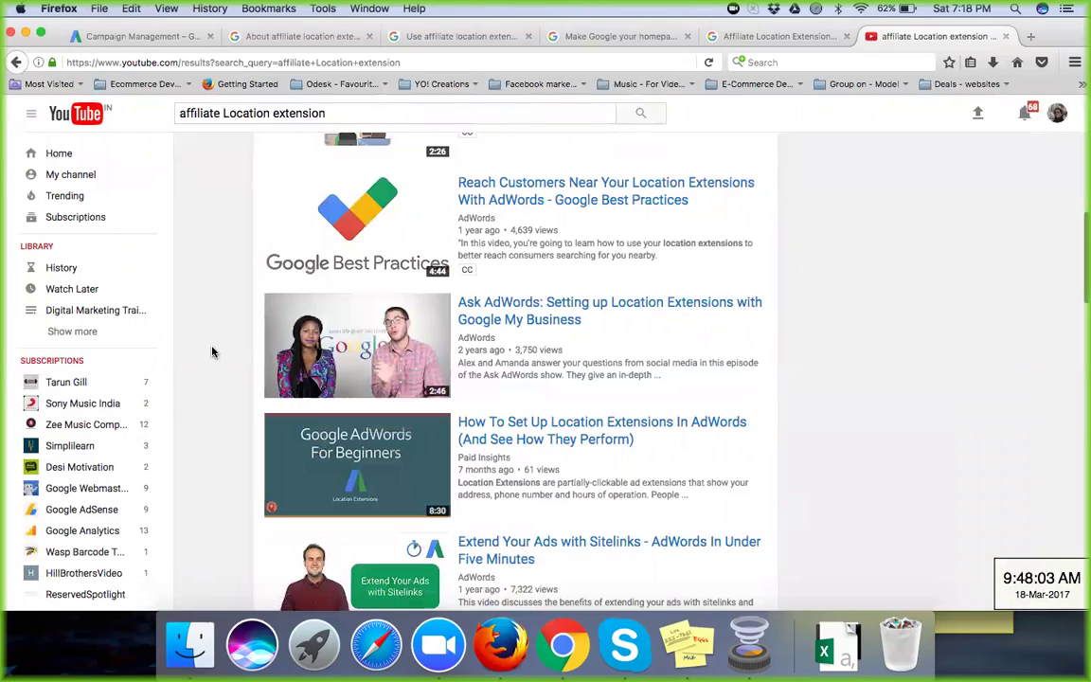
{"action": "scroll", "coordinate": [212, 351], "scroll_direction": "down", "scroll_amount": 3}
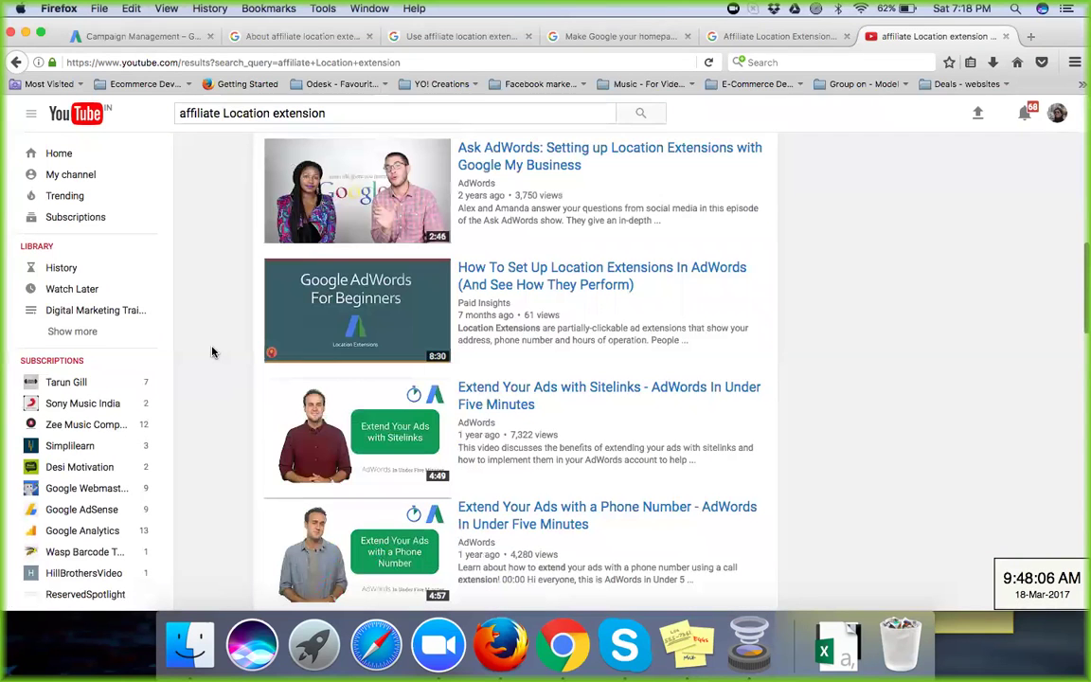
{"action": "scroll", "coordinate": [212, 352], "scroll_direction": "down", "scroll_amount": 5}
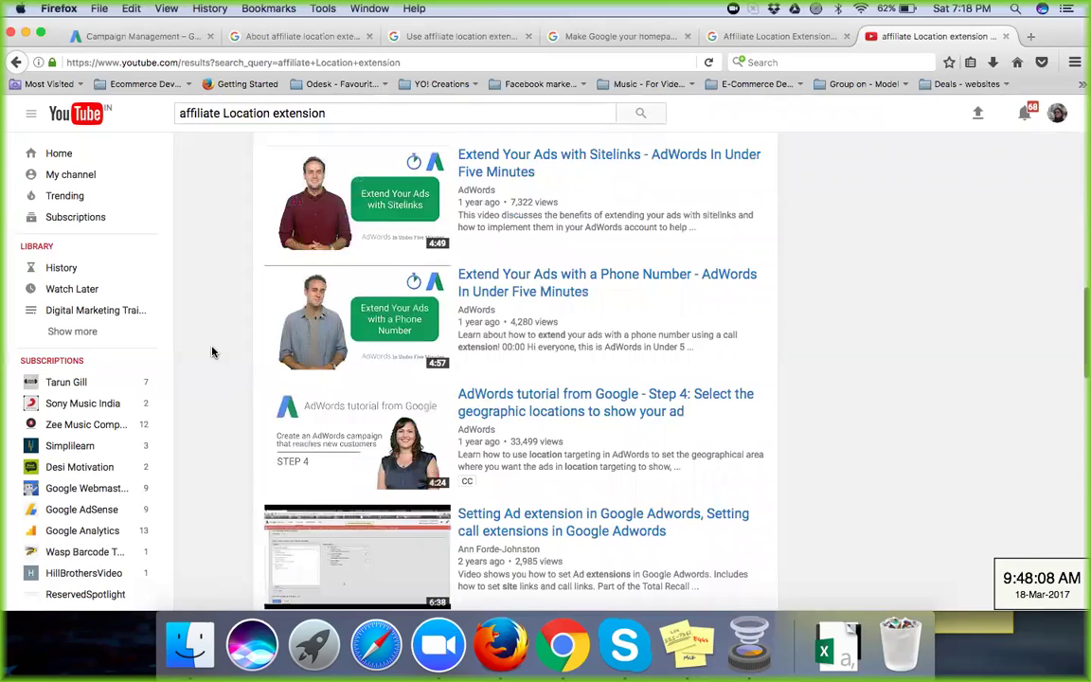
{"action": "scroll", "coordinate": [212, 351], "scroll_direction": "down", "scroll_amount": 4}
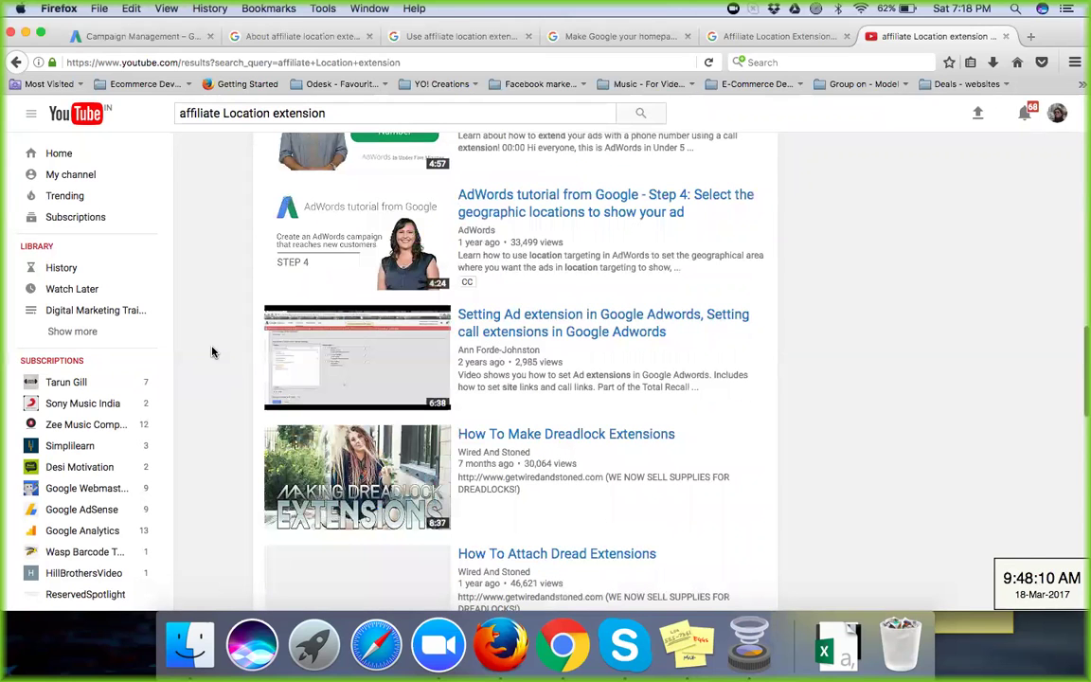
{"action": "scroll", "coordinate": [213, 352], "scroll_direction": "up", "scroll_amount": 15}
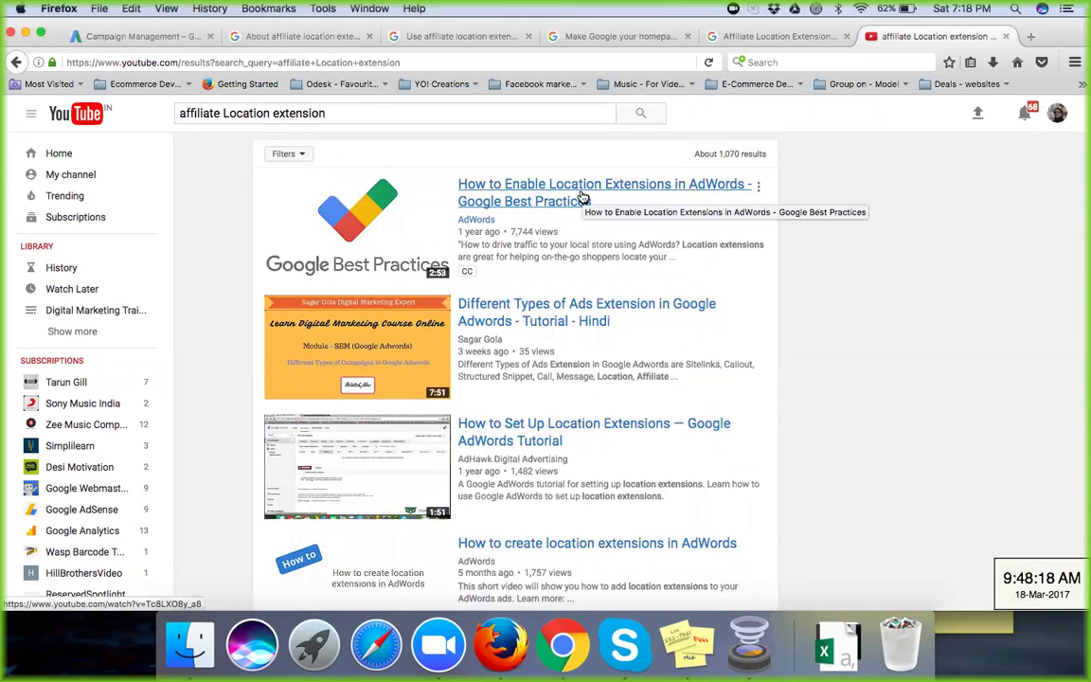
Step: Back on the Campaign Management tab, cancel the new affiliate location extension form
{"action": "left_click", "coordinate": [267, 38]}
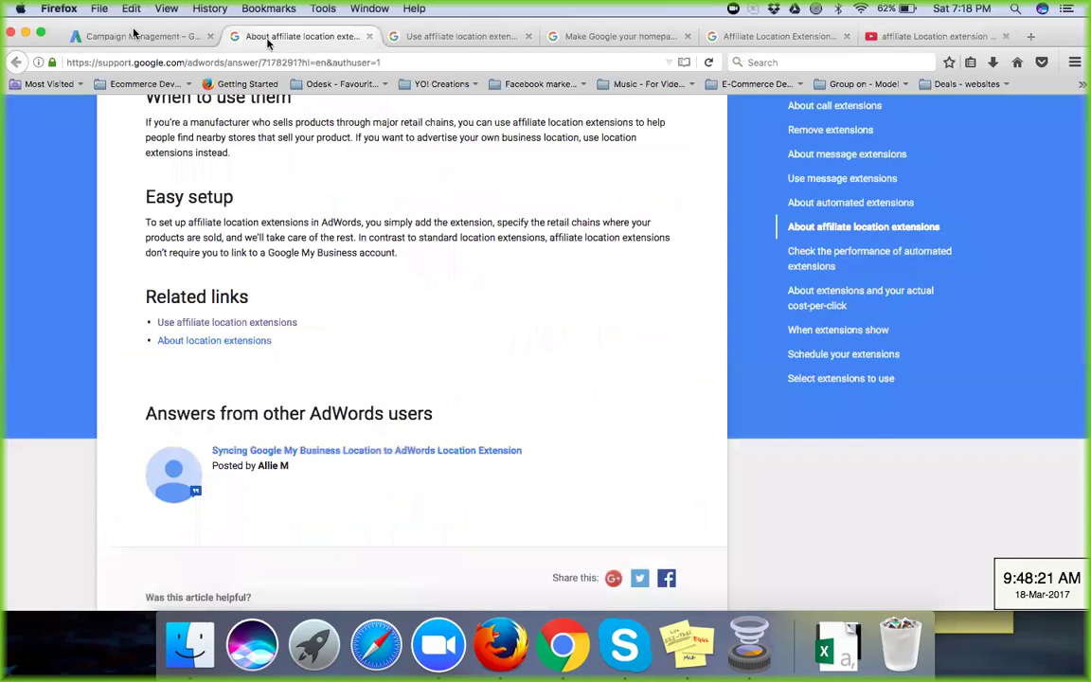
{"action": "left_click", "coordinate": [136, 35]}
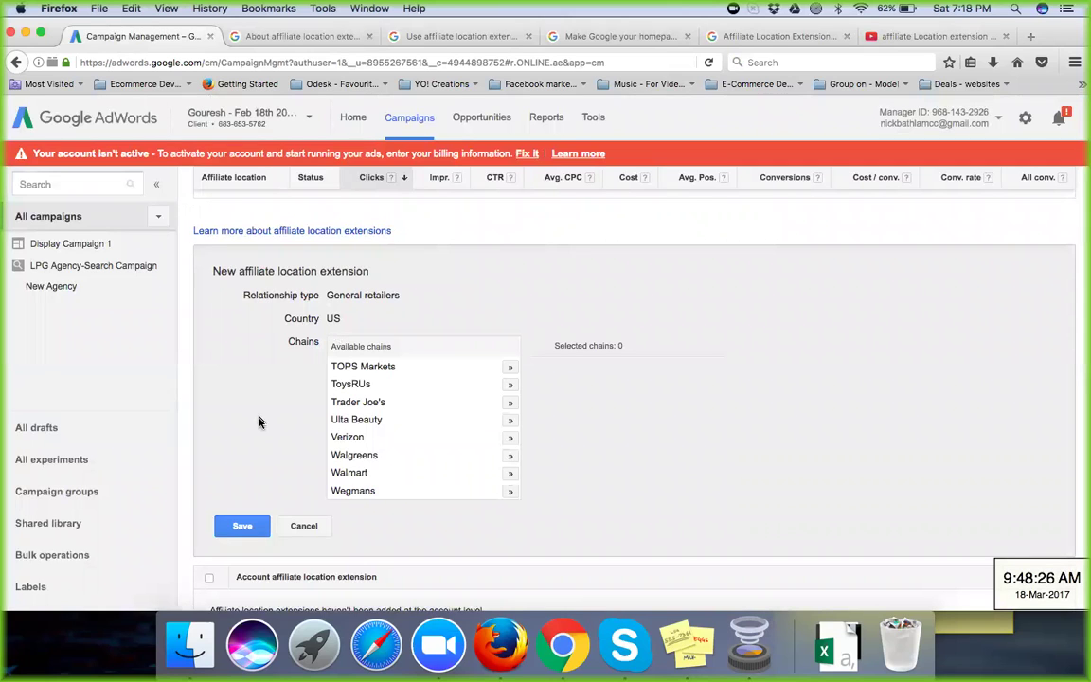
{"action": "left_click", "coordinate": [304, 527]}
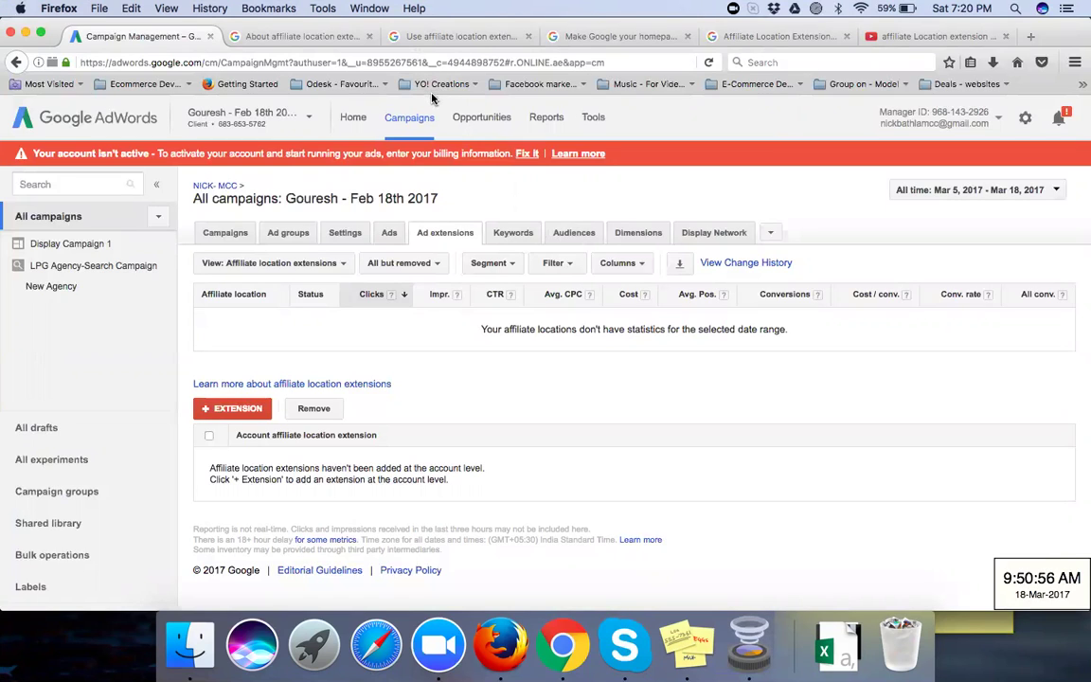
Step: In a new tab, go to google.co.in/business to reach the Google My Business account list
{"action": "left_click", "coordinate": [1031, 38]}
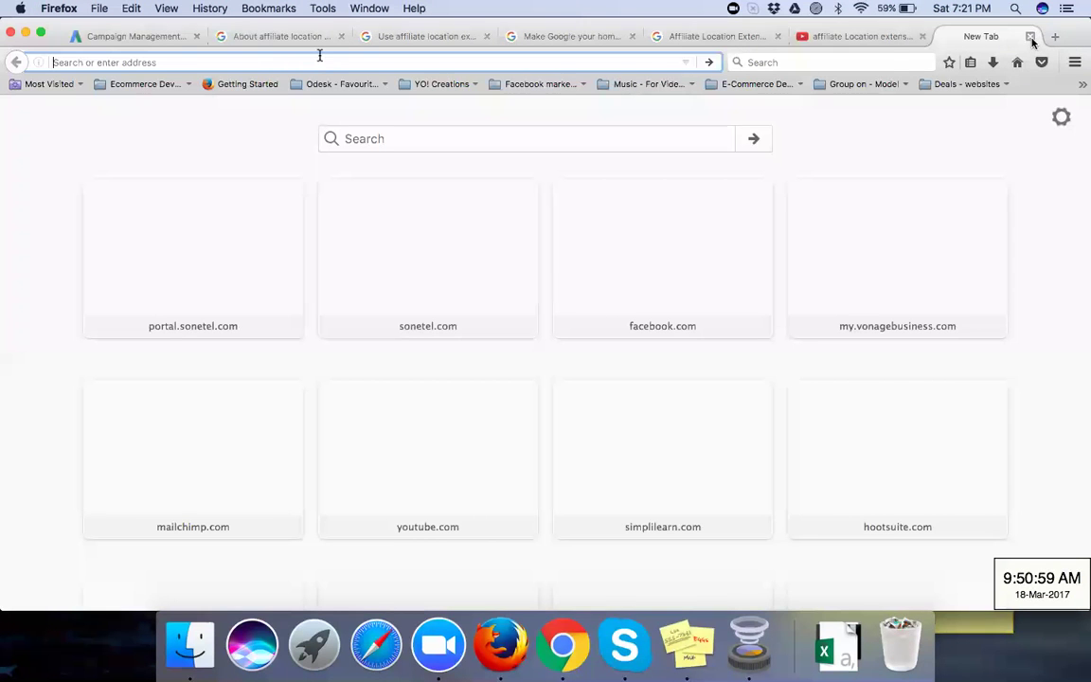
{"action": "type", "text": "g"}
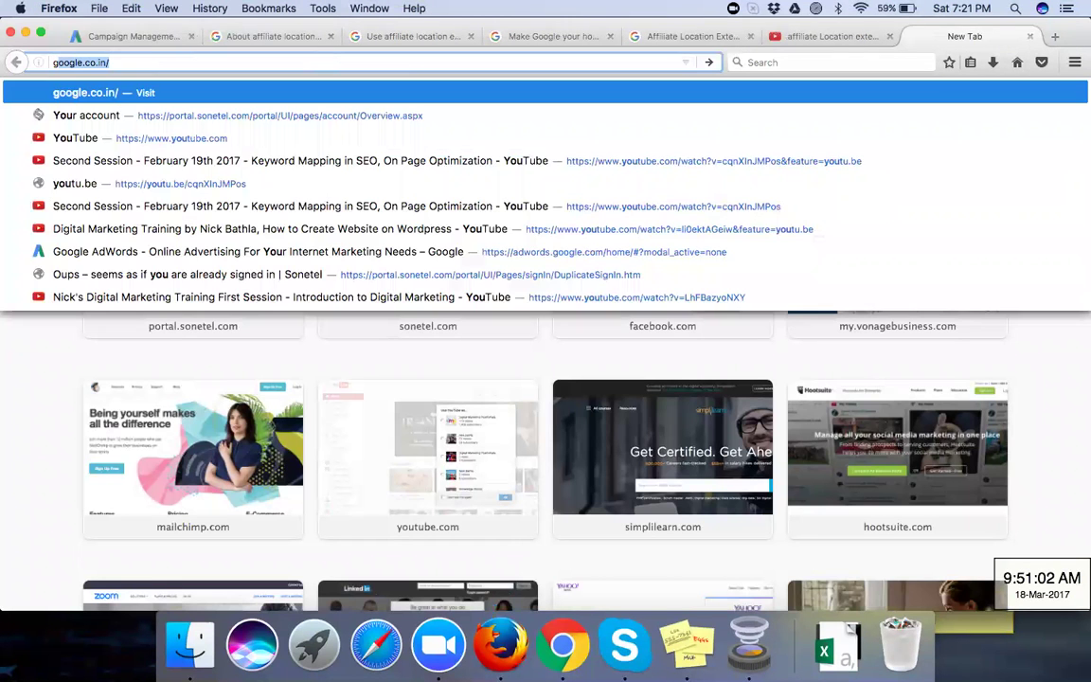
{"action": "type", "text": "oogle."}
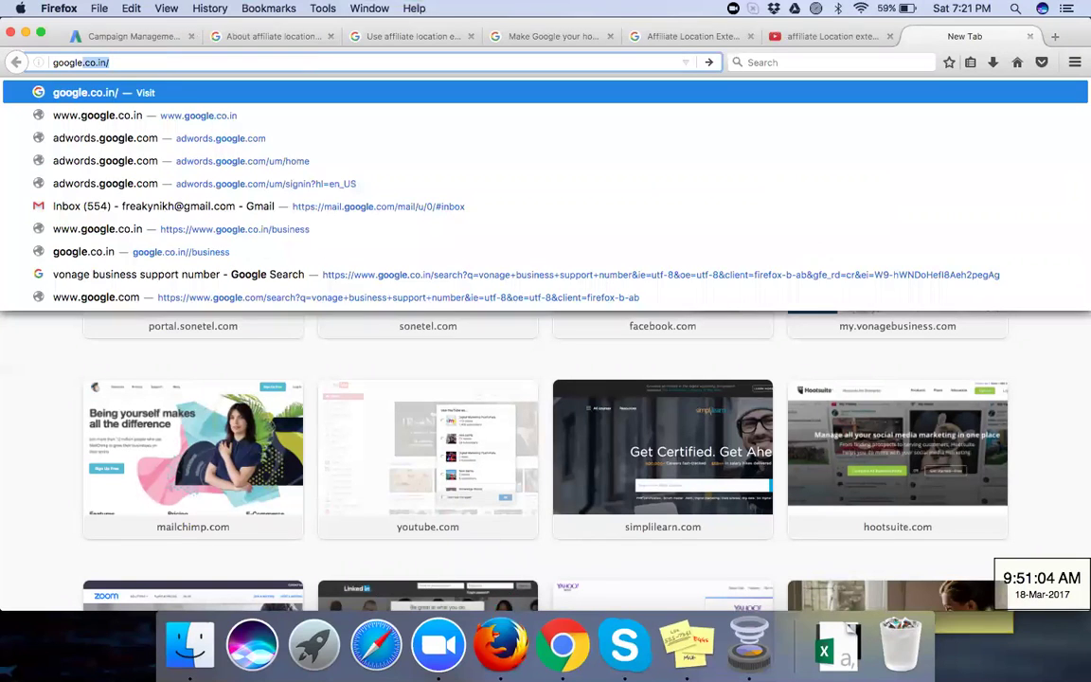
{"action": "key", "text": "Return"}
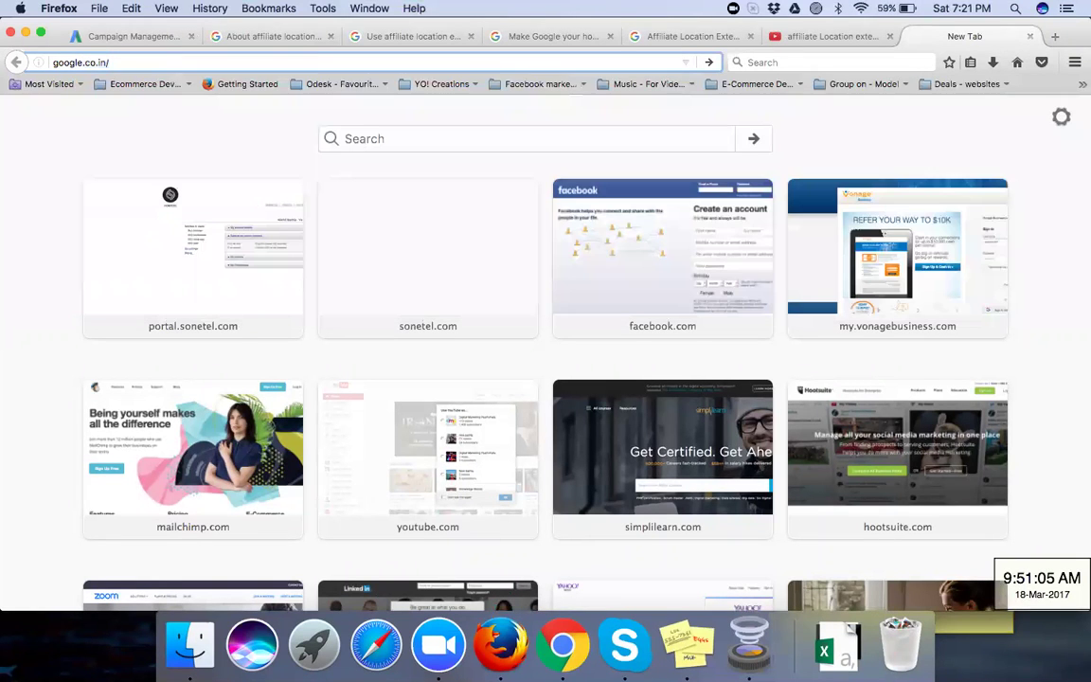
{"action": "type", "text": "business"}
{"action": "key", "text": "Return"}
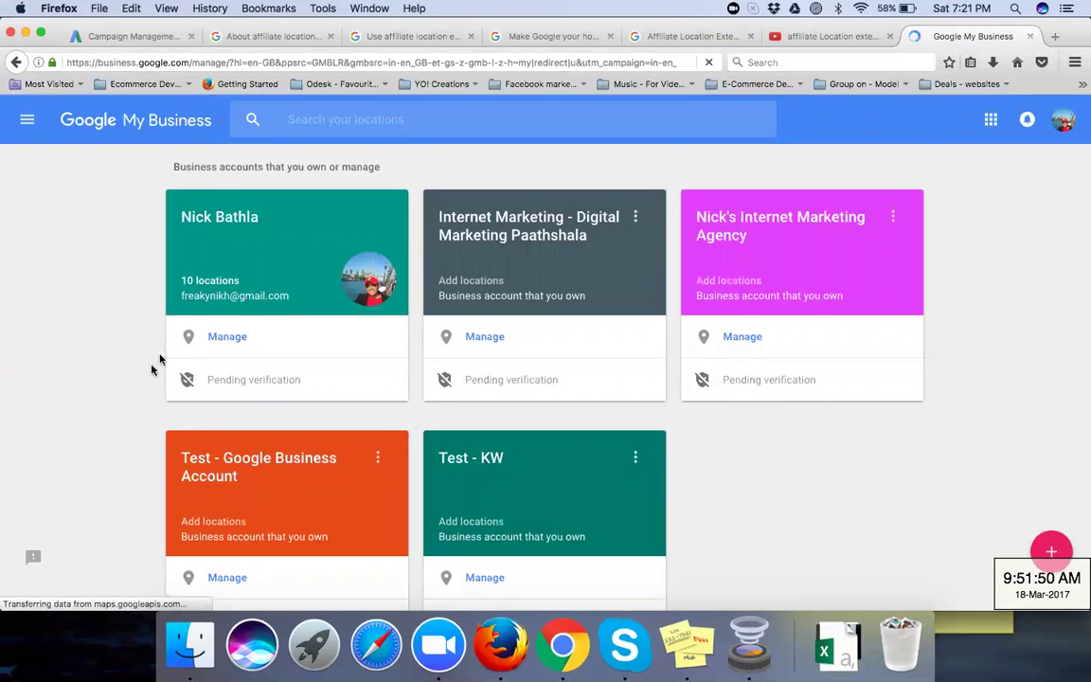
{"action": "scroll", "coordinate": [132, 386], "scroll_direction": "down", "scroll_amount": 1}
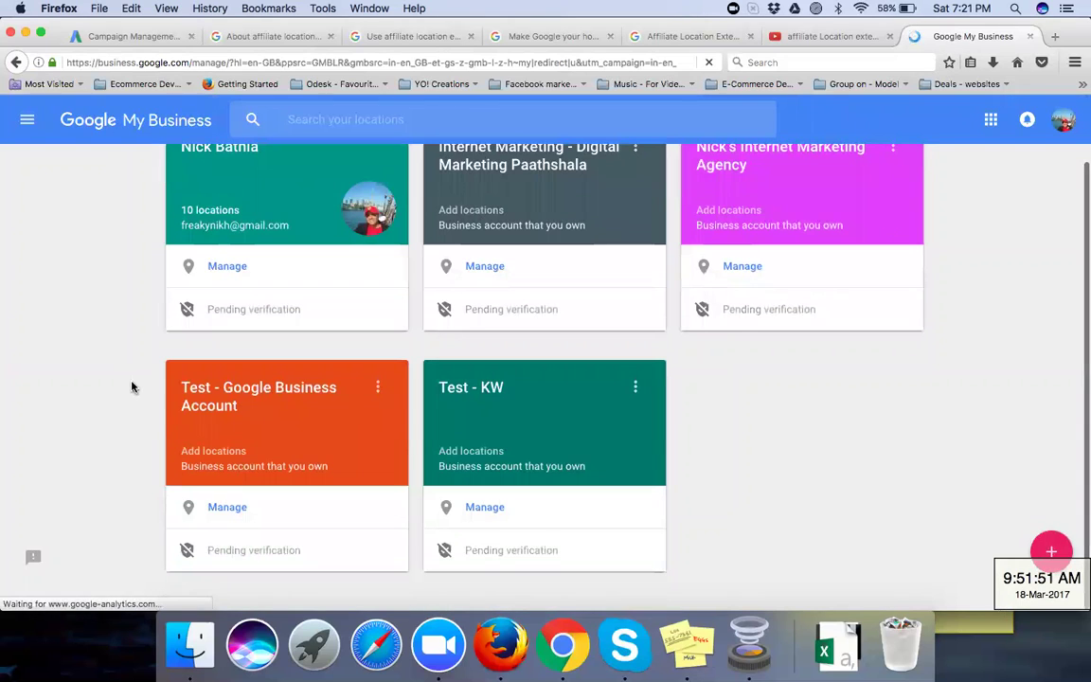
{"action": "left_click", "coordinate": [636, 390]}
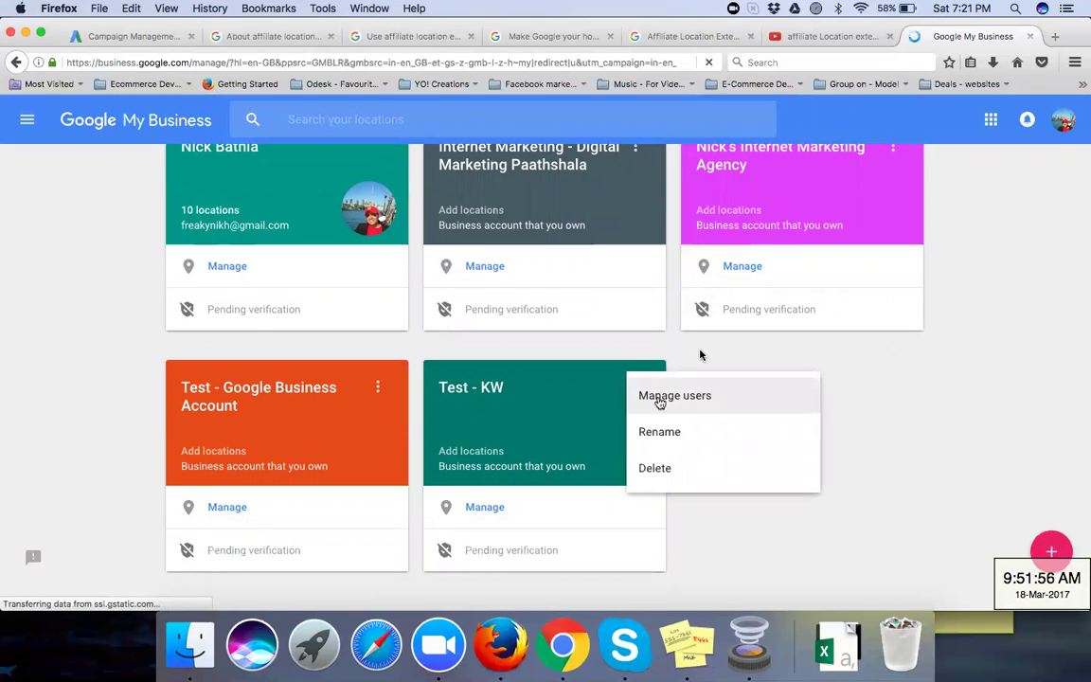
{"action": "scroll", "coordinate": [986, 158], "scroll_direction": "up", "scroll_amount": 1}
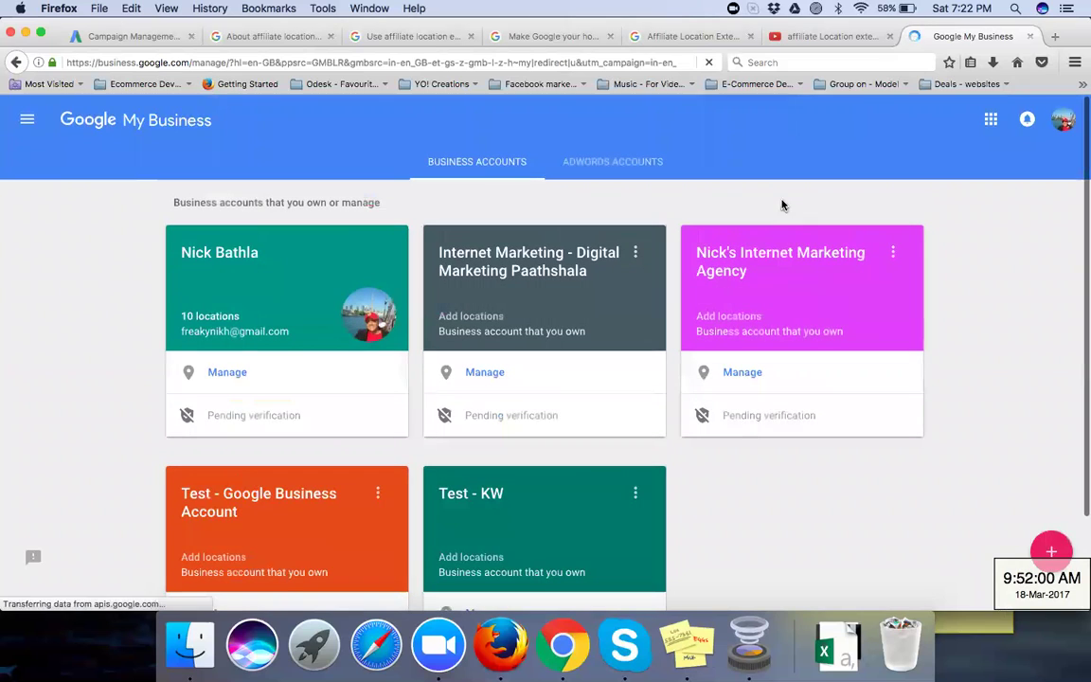
{"action": "scroll", "coordinate": [104, 315], "scroll_direction": "down", "scroll_amount": 2}
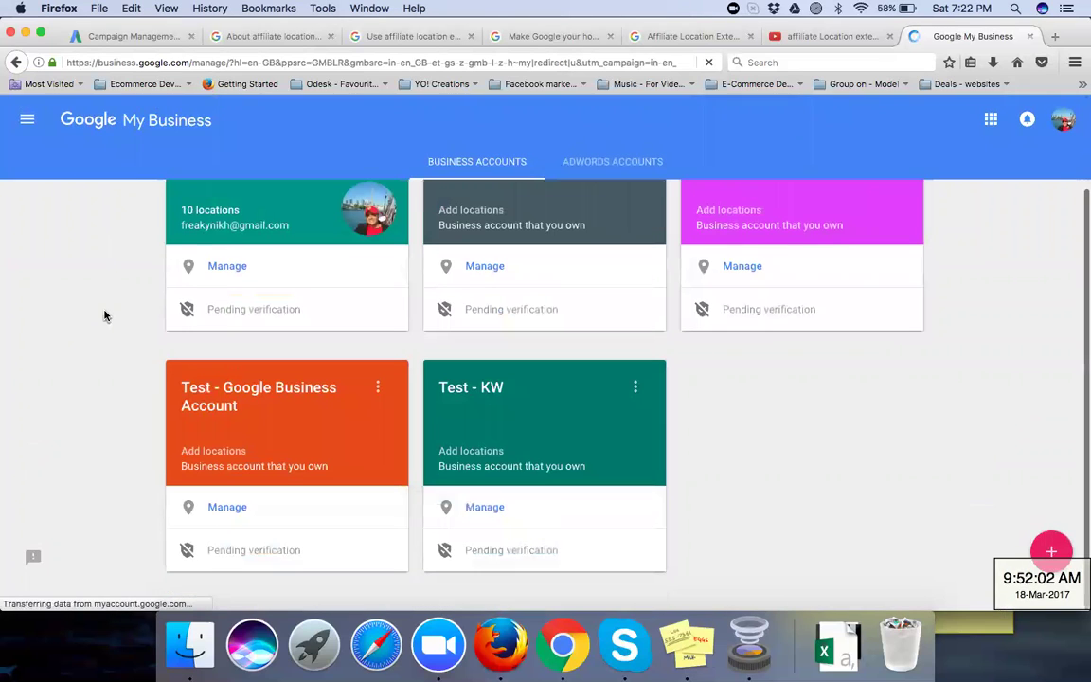
Step: Open the Test - KW business account and dismiss the Manage permissions dialog with DONE
{"action": "left_click", "coordinate": [490, 388]}
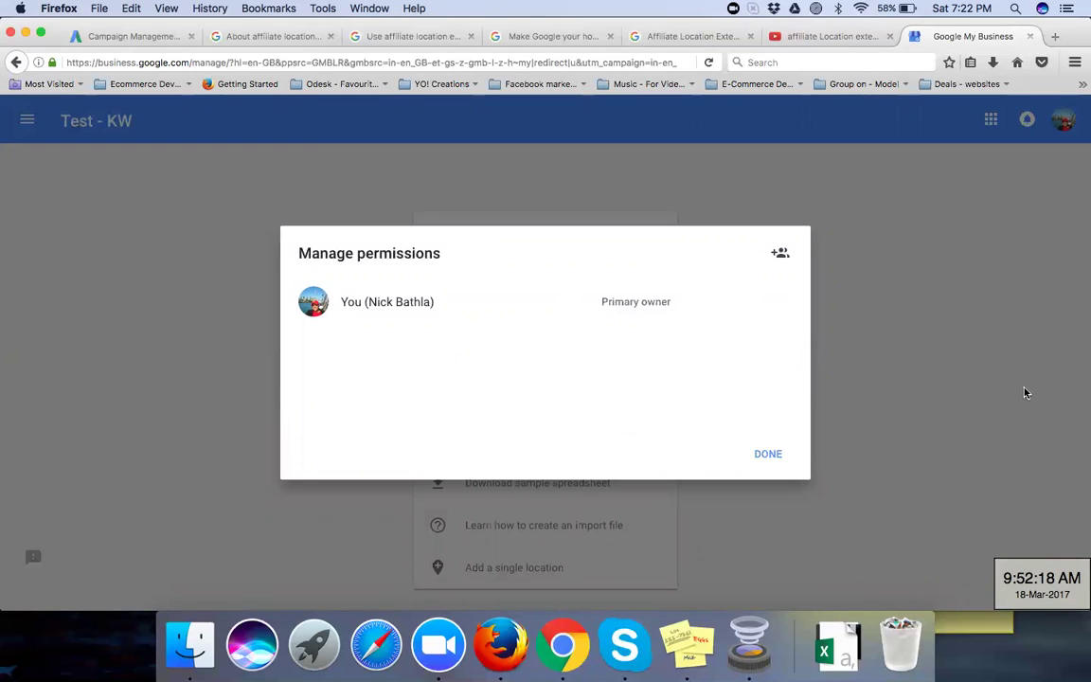
{"action": "left_click", "coordinate": [763, 455]}
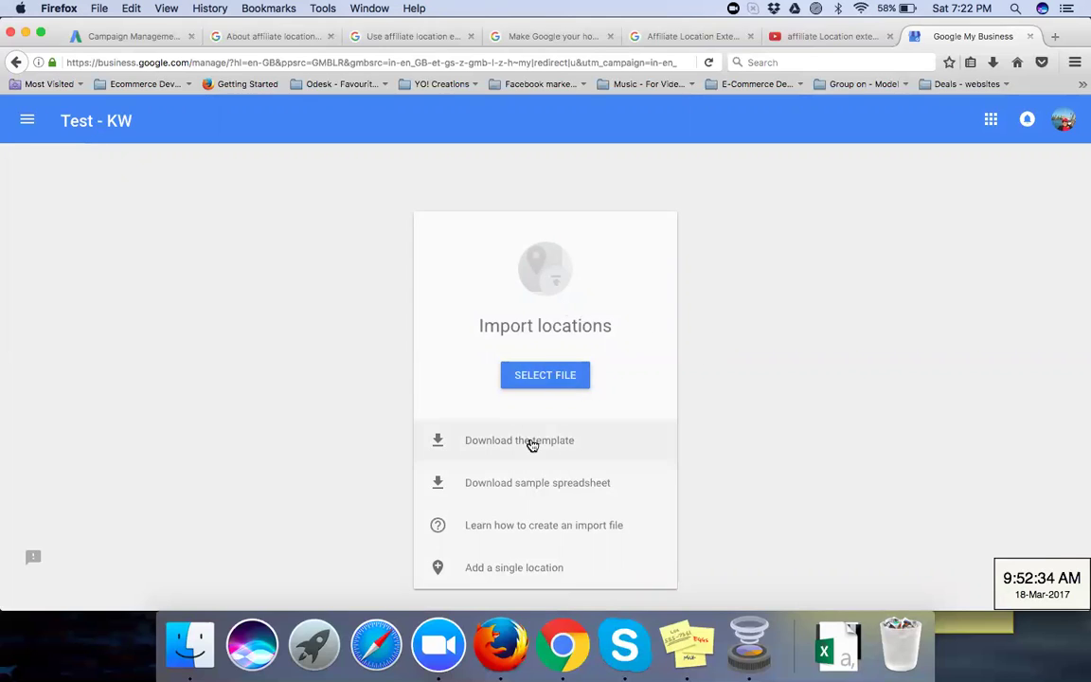
Step: Choose 'Add a single location' for Test - KW, then return to the affiliate location extensions help article
{"action": "left_click", "coordinate": [552, 567]}
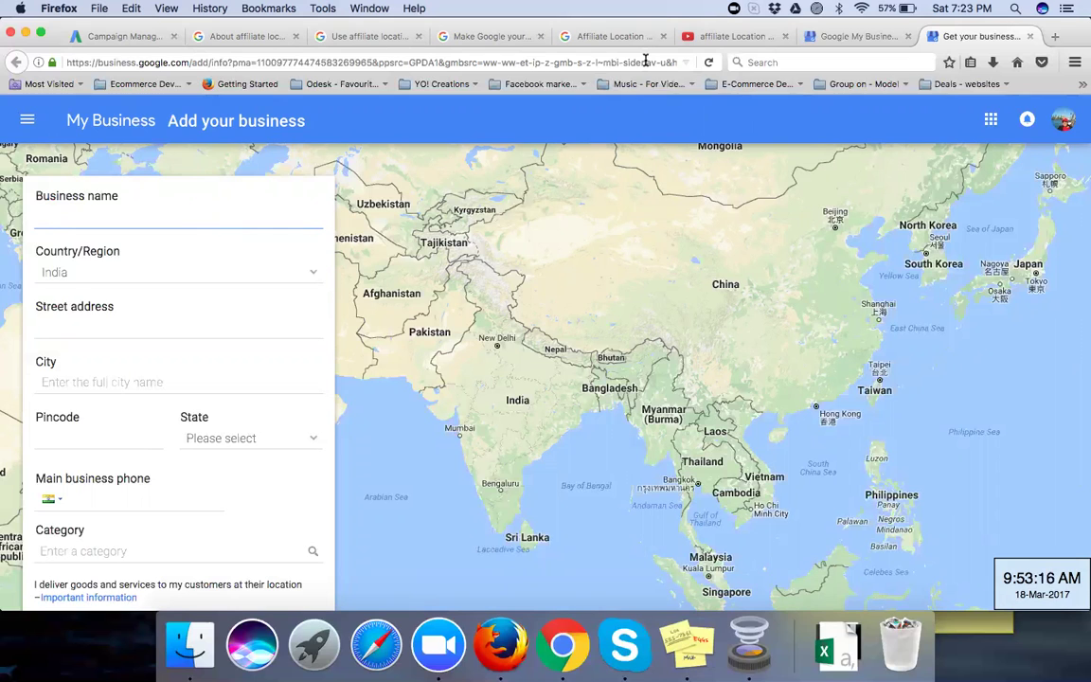
{"action": "left_click", "coordinate": [742, 38]}
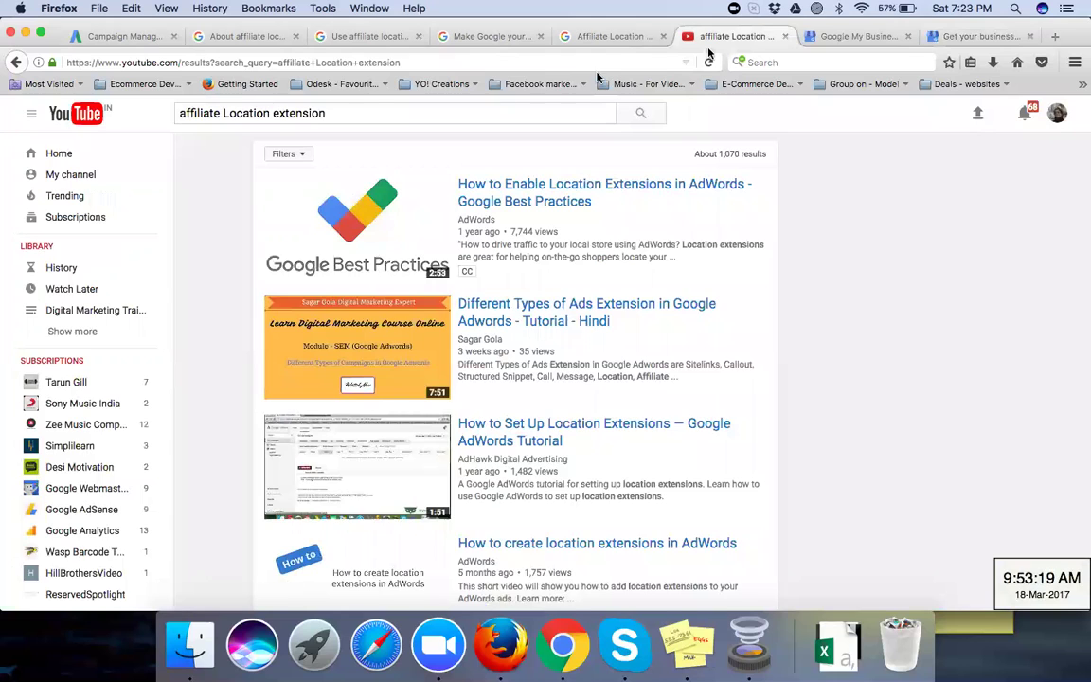
{"action": "key", "text": "ctrl+shift+Tab"}
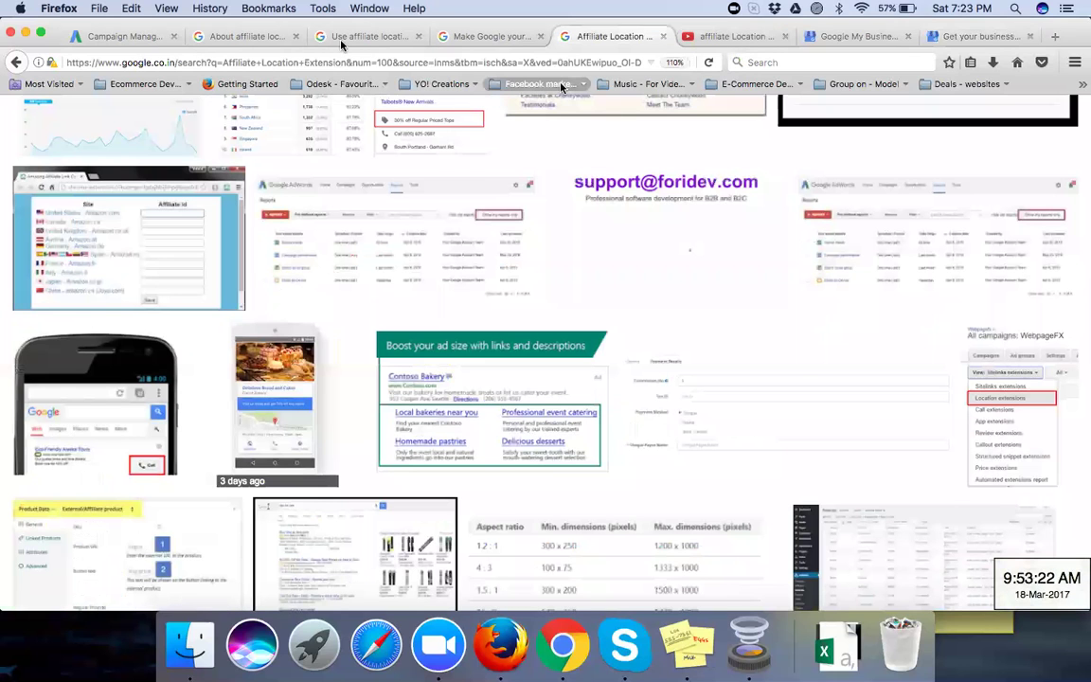
{"action": "left_click", "coordinate": [334, 39]}
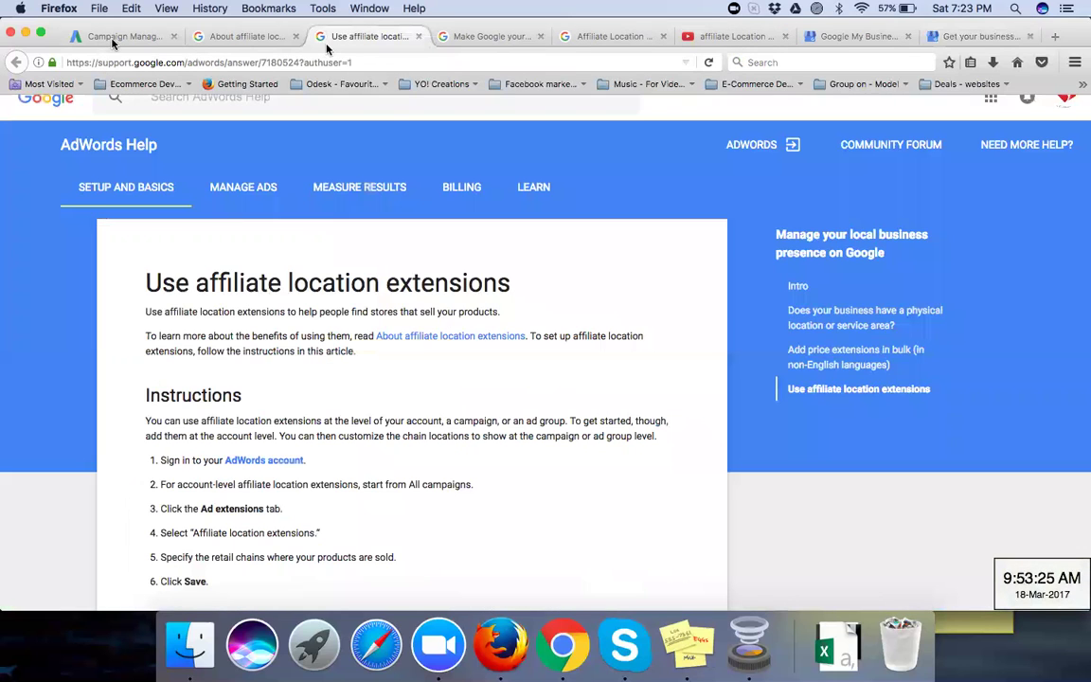
Step: Return to the Campaign Management tab showing account-level affiliate location extensions
{"action": "left_click", "coordinate": [111, 38]}
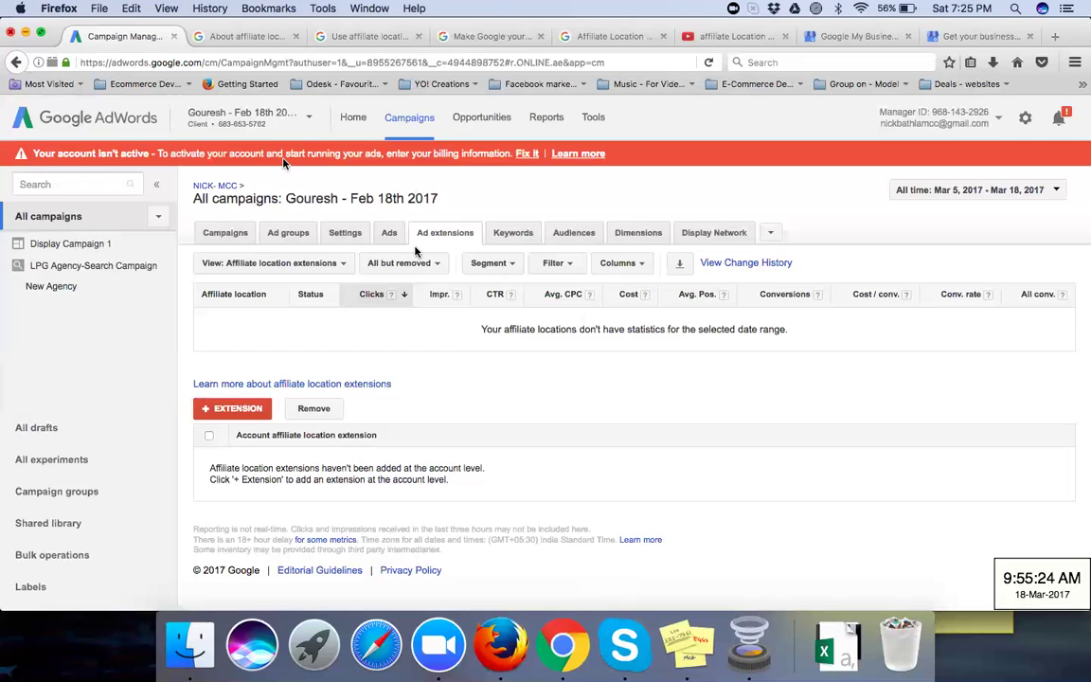
Step: Change the extensions View dropdown from Affiliate location extensions to Price extensions
{"action": "left_click", "coordinate": [305, 267]}
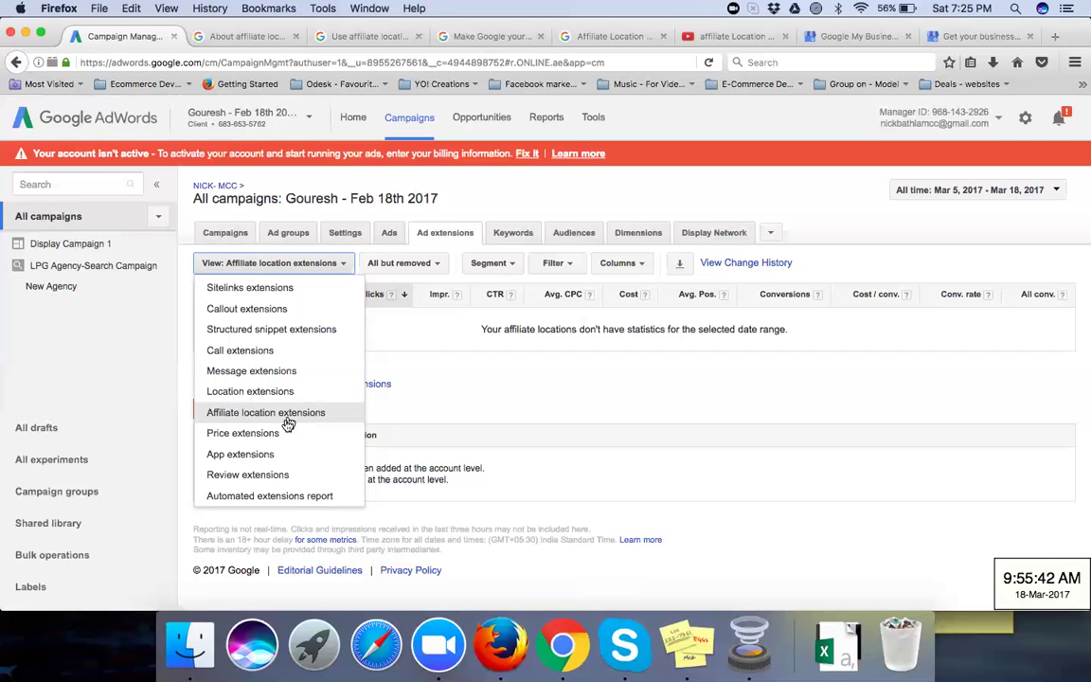
{"action": "left_click", "coordinate": [282, 434]}
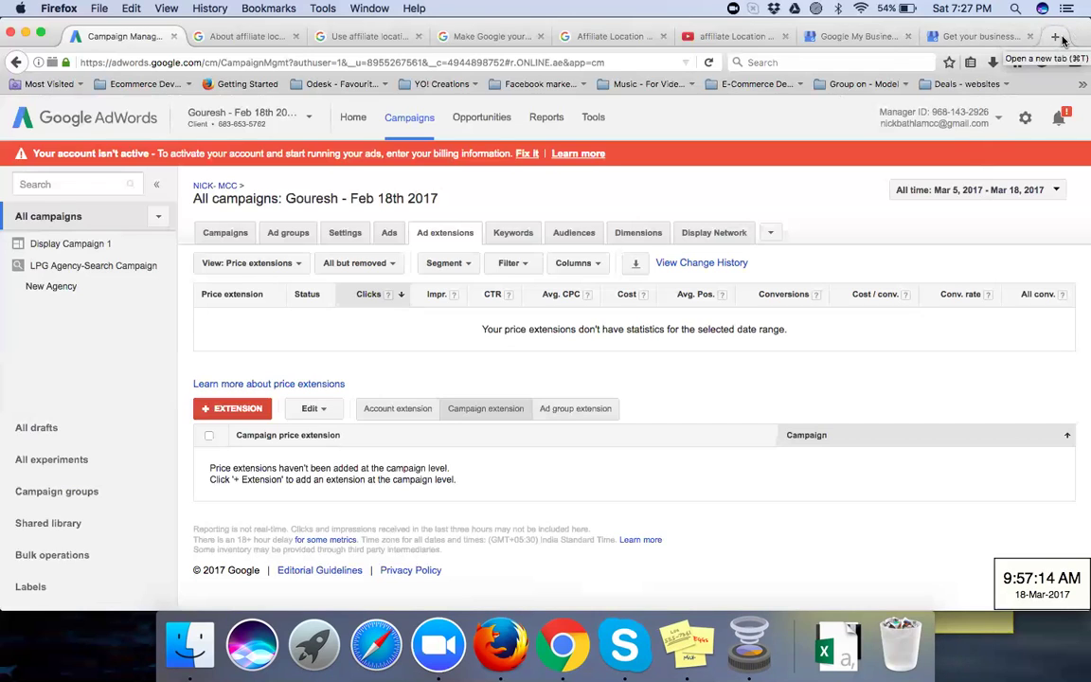
Step: In a new browser tab, run a first web search for 'price extension'
{"action": "left_click", "coordinate": [1057, 37]}
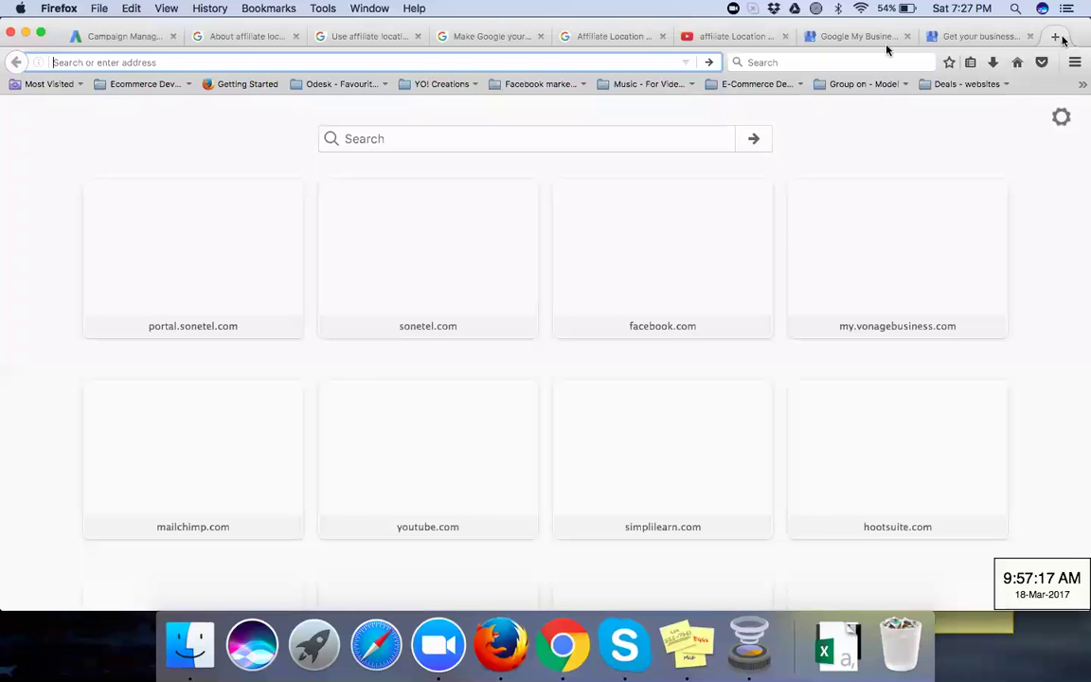
{"action": "left_click", "coordinate": [875, 37]}
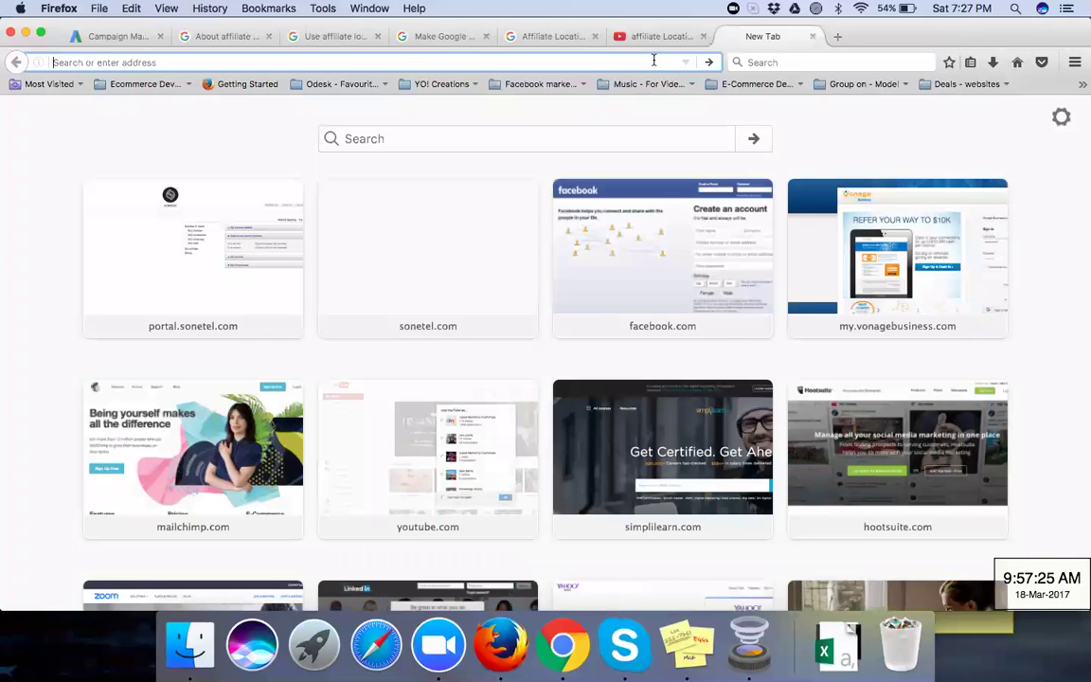
{"action": "type", "text": "price"}
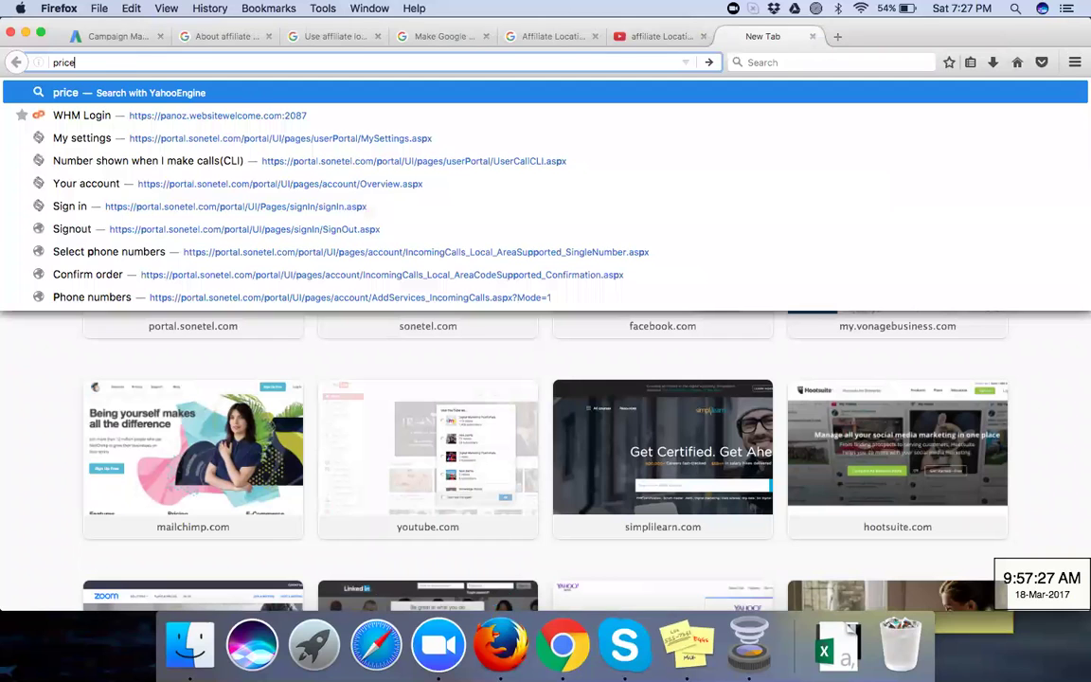
{"action": "type", "text": " extens"}
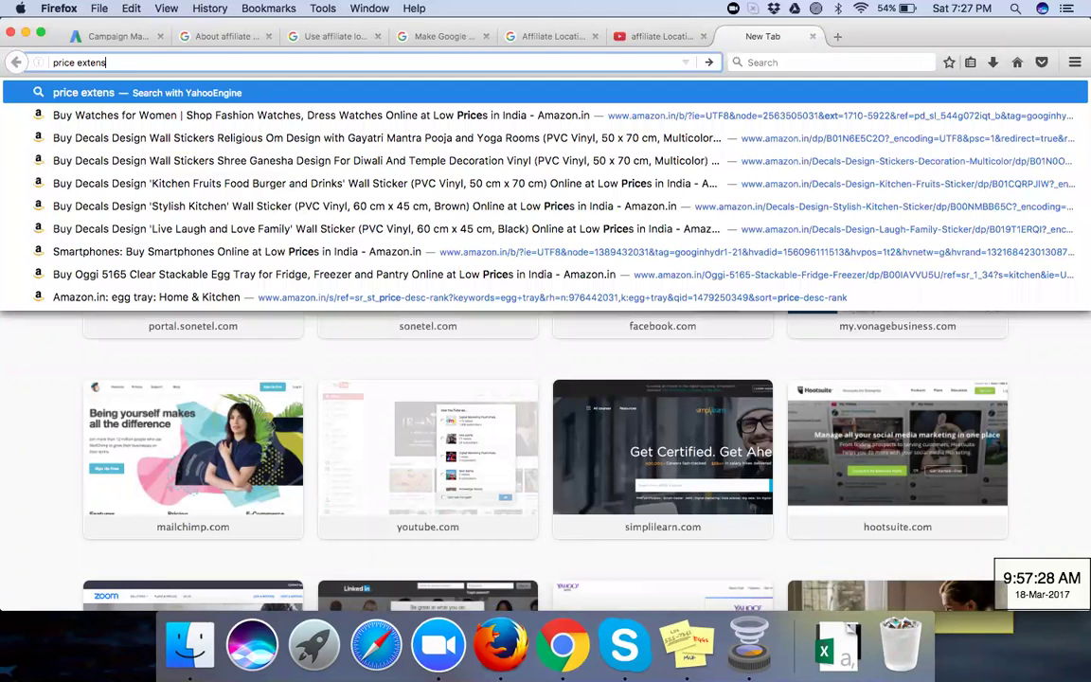
{"action": "type", "text": "ion"}
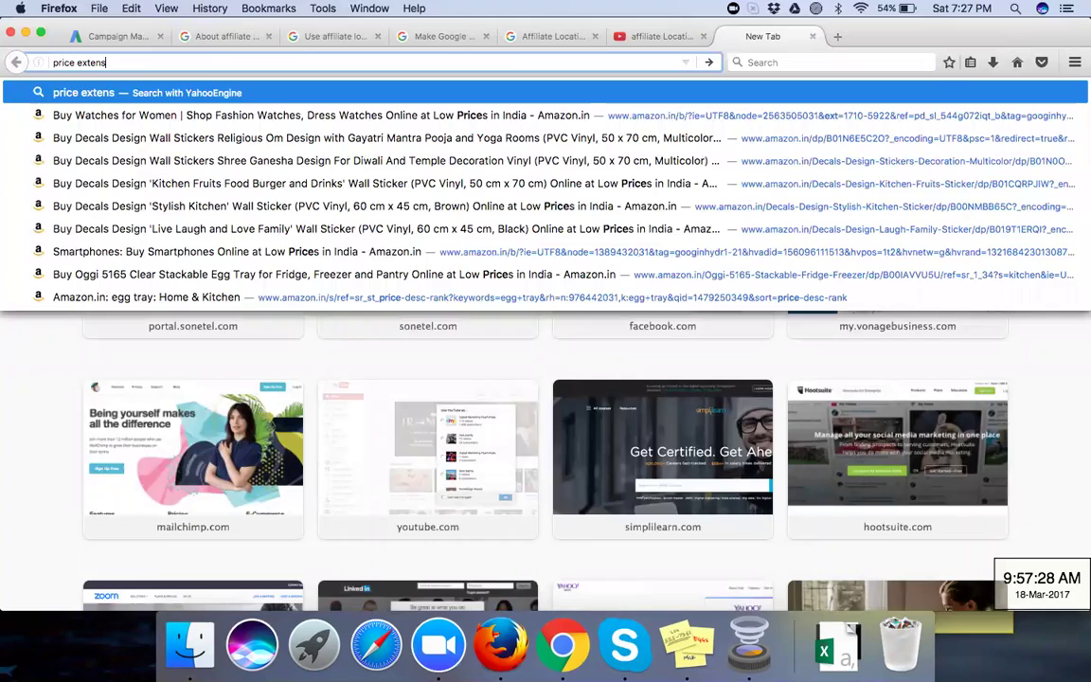
{"action": "key", "text": "Return"}
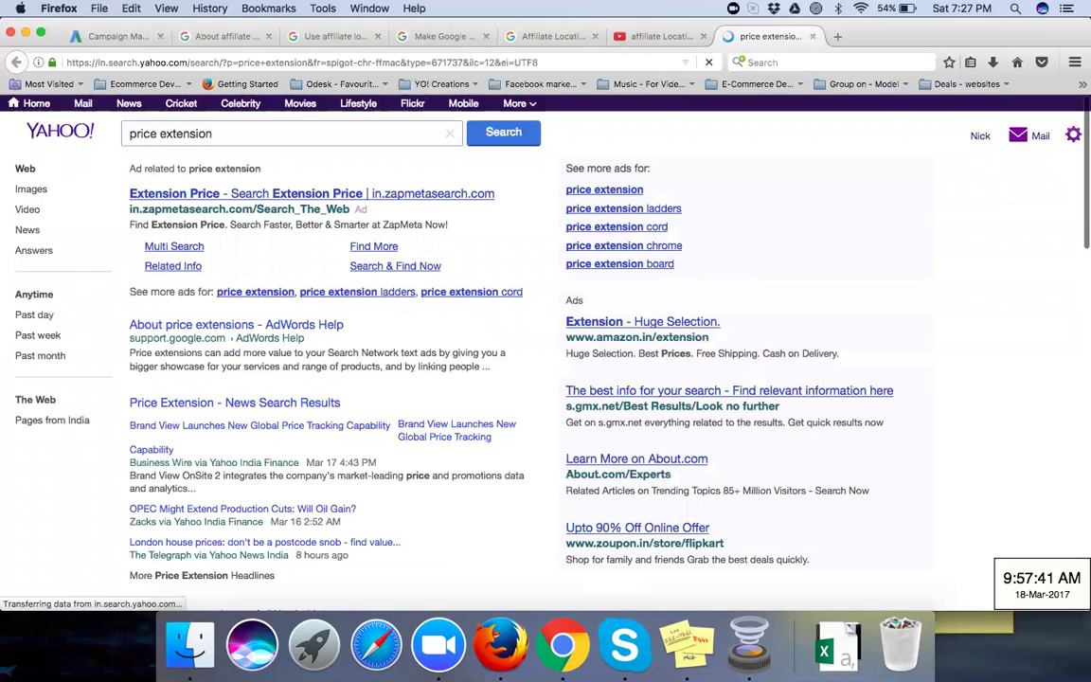
Step: Go to the Google home page and search for 'price extension'
{"action": "left_click", "coordinate": [284, 61]}
{"action": "type", "text": "g"}
{"action": "key", "text": "Return"}
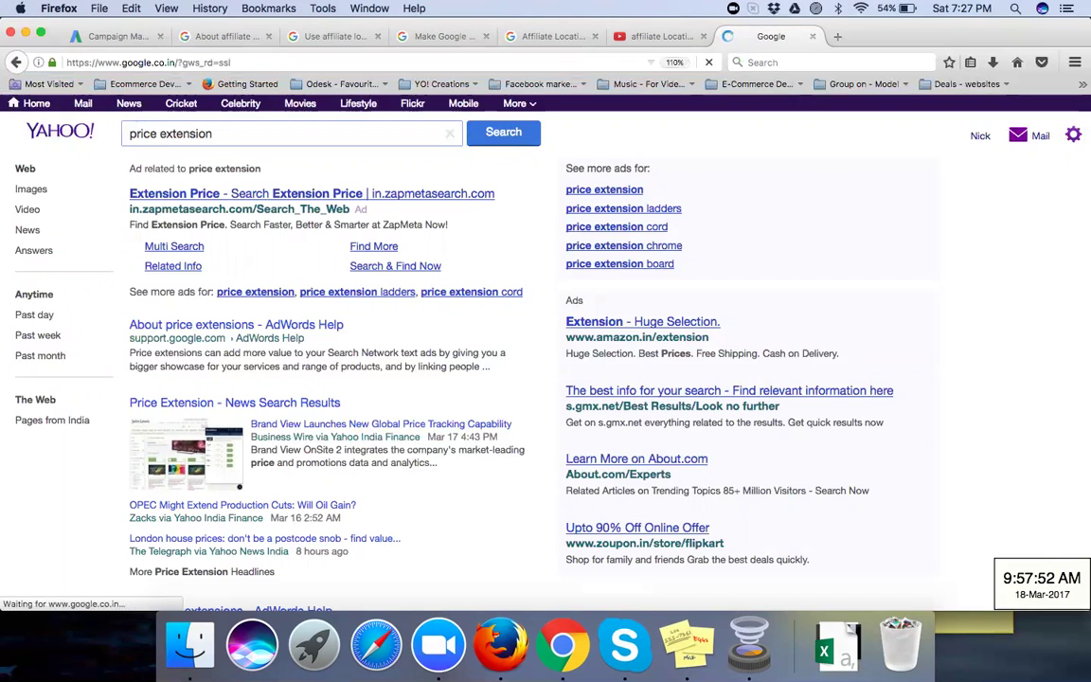
{"action": "type", "text": "price ex"}
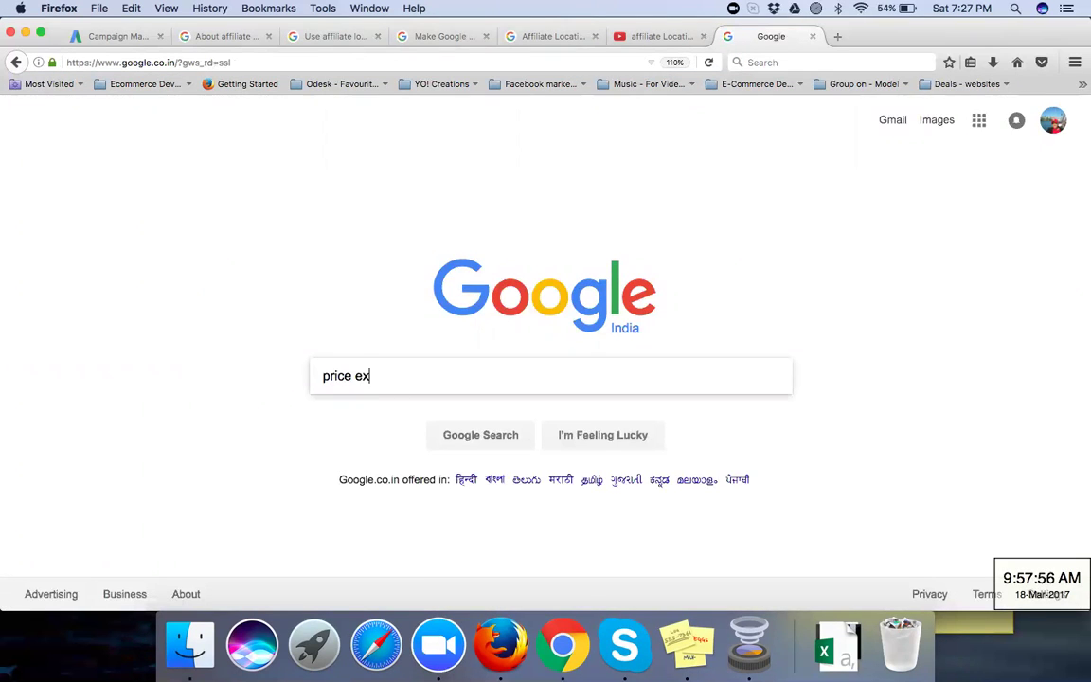
{"action": "type", "text": "tension"}
{"action": "key", "text": "Return"}
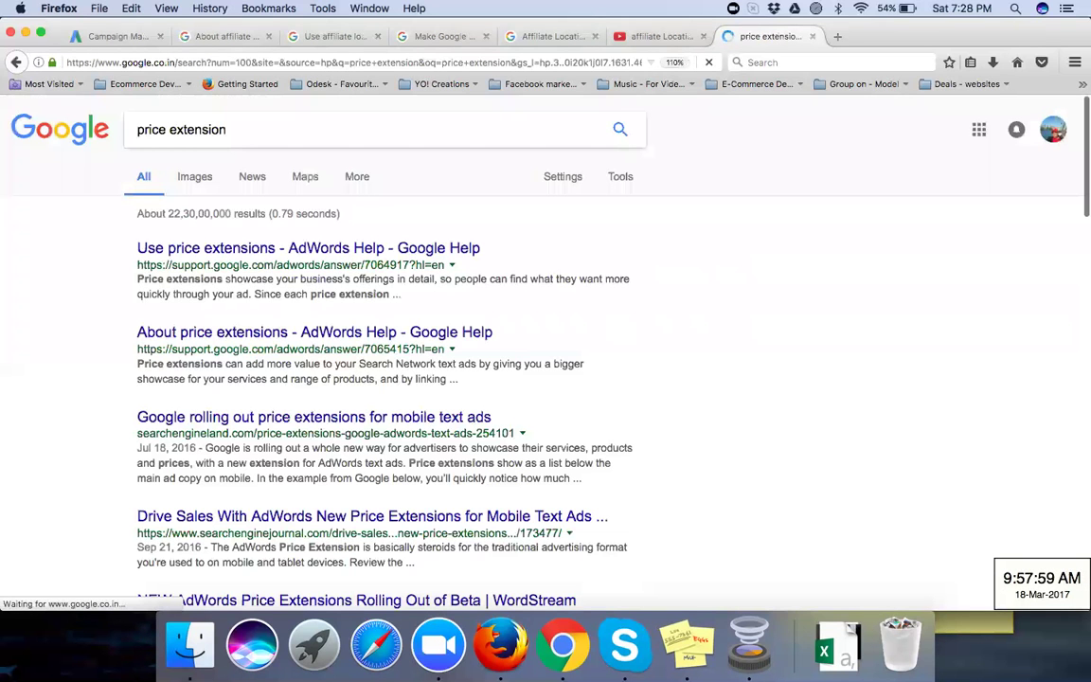
Step: Switch to image results for 'price extension' and preview the first ad and tree-price phone mockup
{"action": "left_click", "coordinate": [188, 181]}
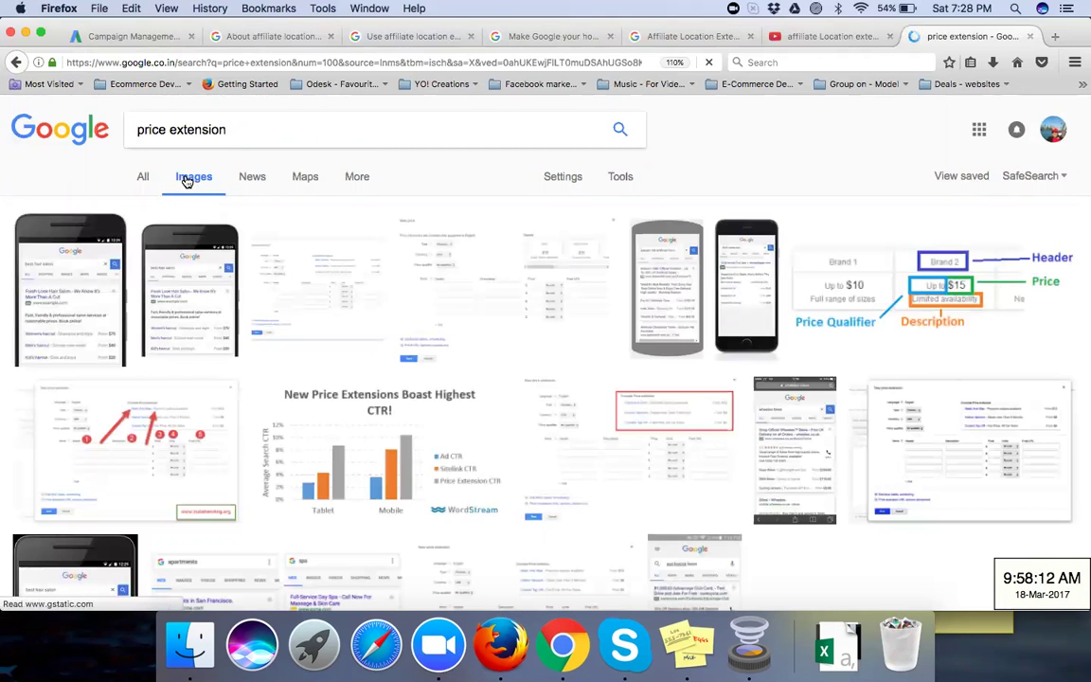
{"action": "left_click", "coordinate": [75, 314]}
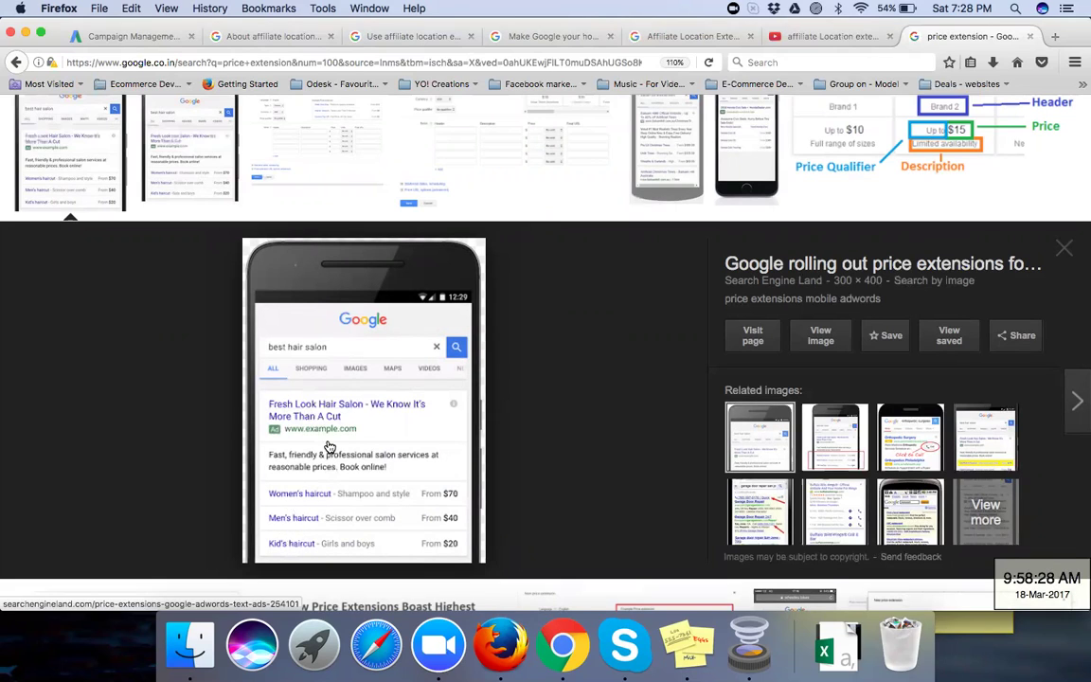
{"action": "left_click", "coordinate": [679, 161]}
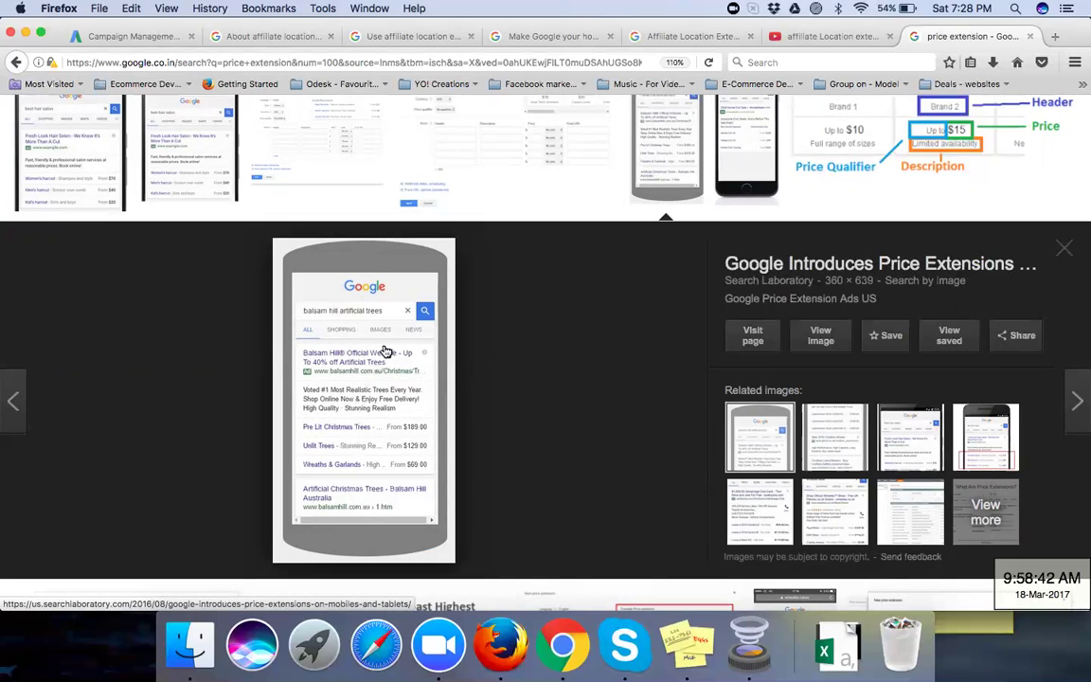
Step: Scroll down and enlarge the quora.com price extension example showing apartment and spa ads
{"action": "scroll", "coordinate": [424, 356], "scroll_direction": "down", "scroll_amount": 2}
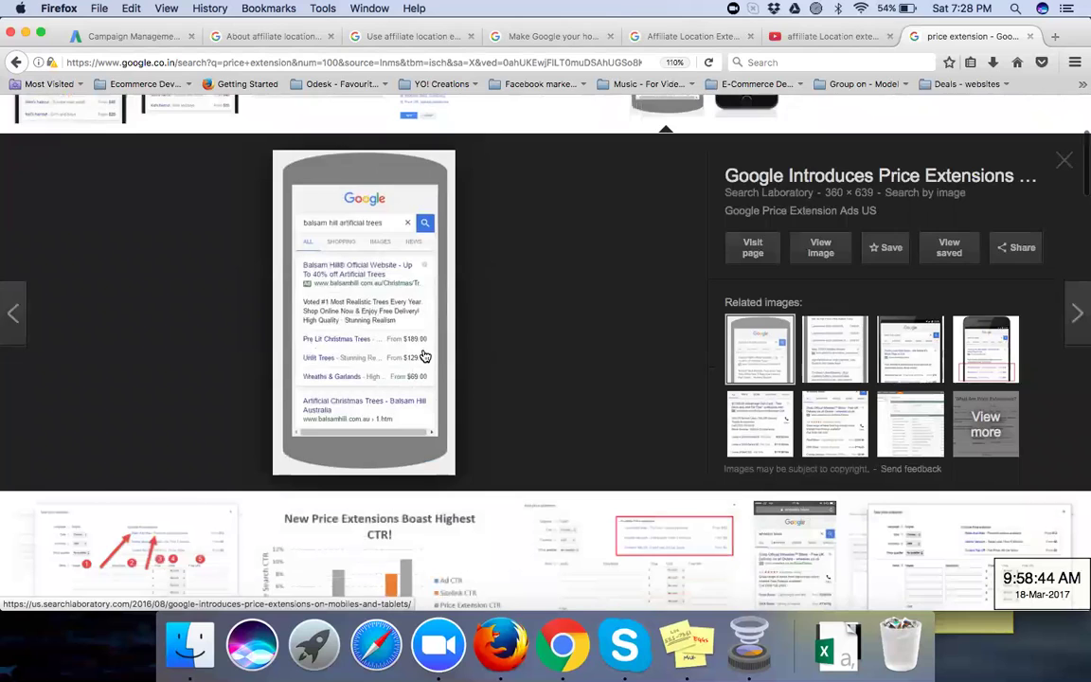
{"action": "scroll", "coordinate": [424, 355], "scroll_direction": "down", "scroll_amount": 6}
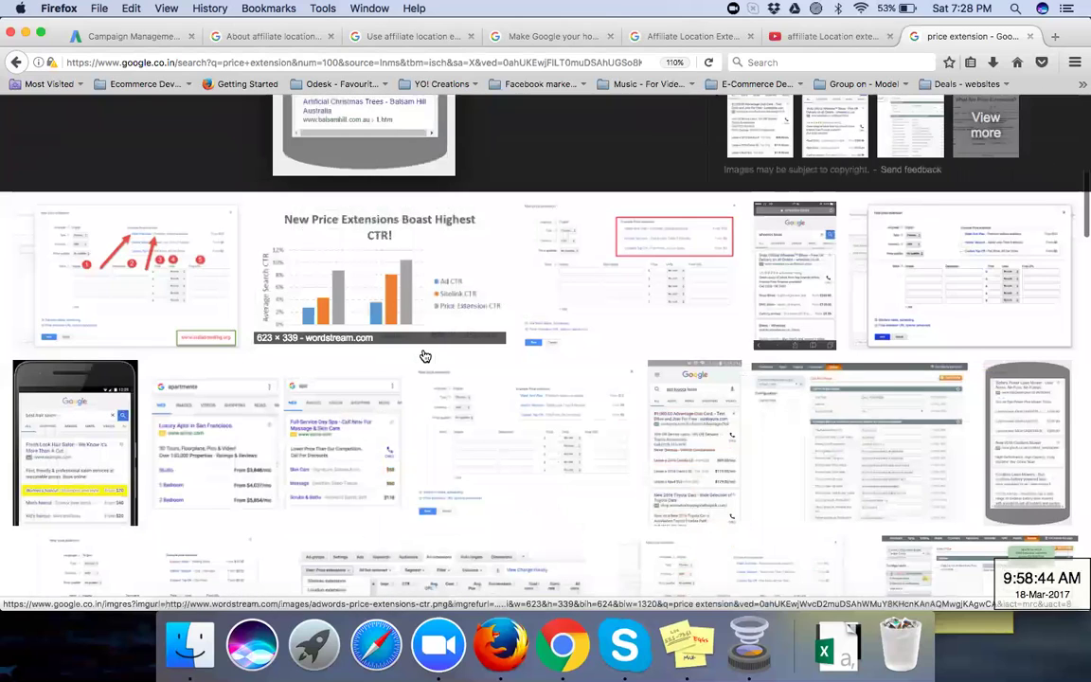
{"action": "scroll", "coordinate": [425, 355], "scroll_direction": "down", "scroll_amount": 2}
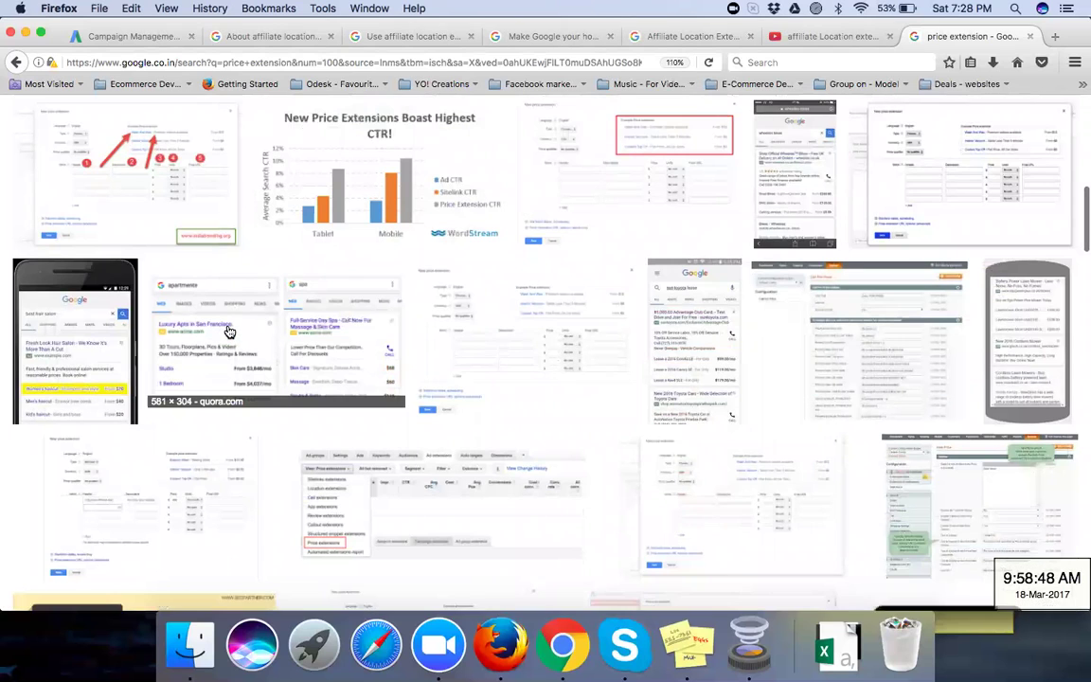
{"action": "left_click", "coordinate": [229, 331]}
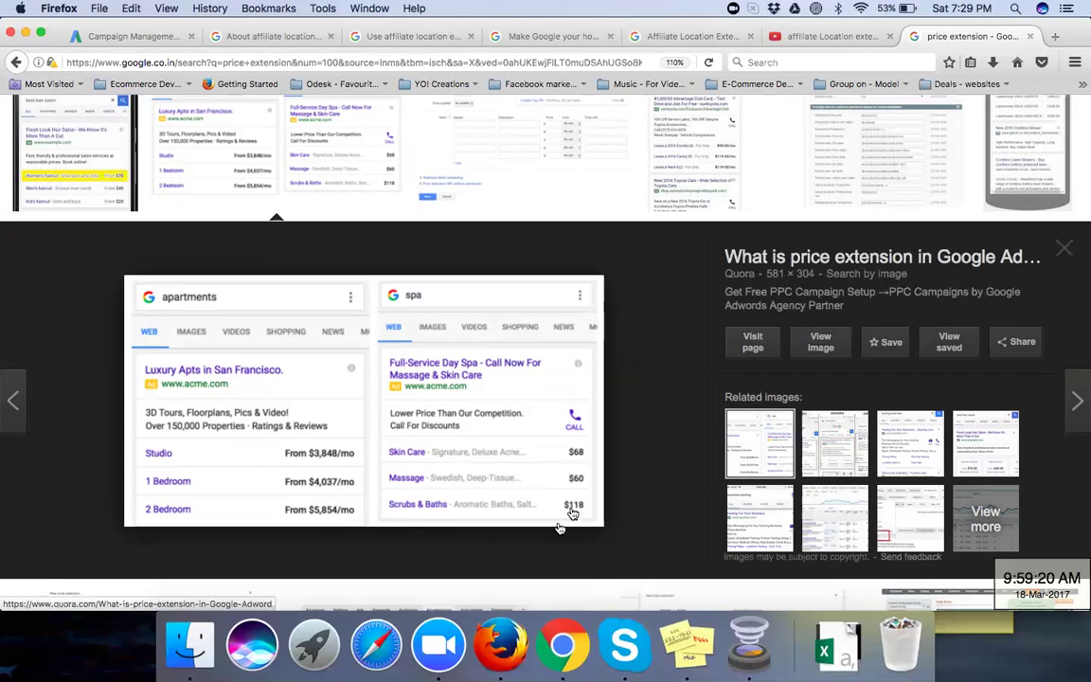
{"action": "left_click", "coordinate": [561, 653]}
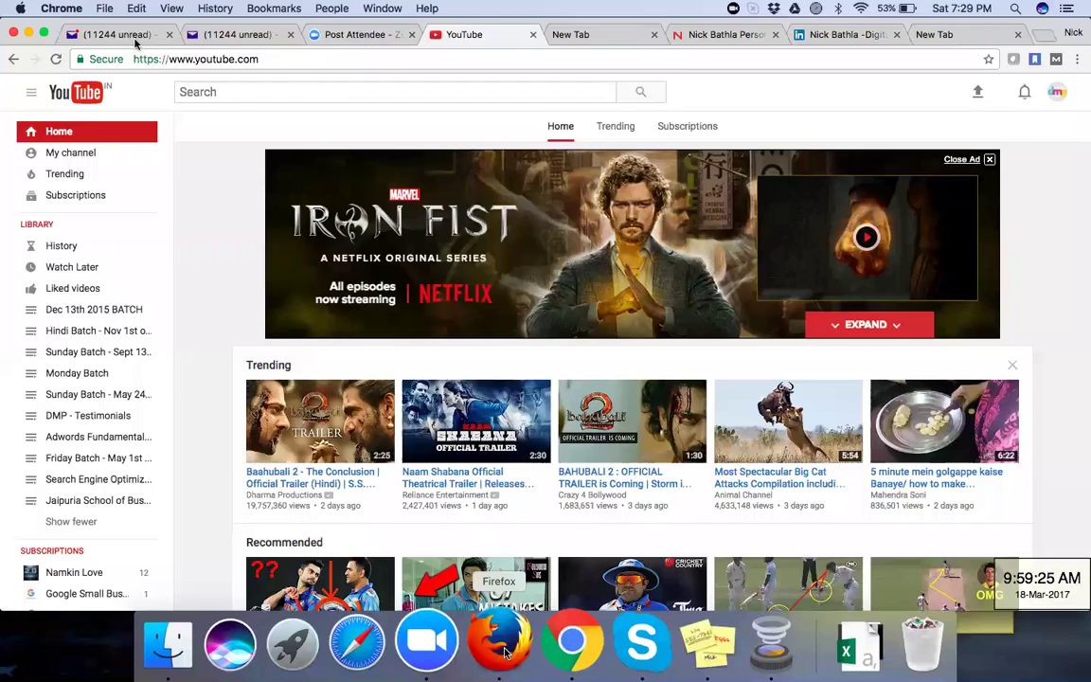
Step: Open the 'Learn more about price extensions' help link from AdWords in a new tab and view it
{"action": "left_click", "coordinate": [502, 645]}
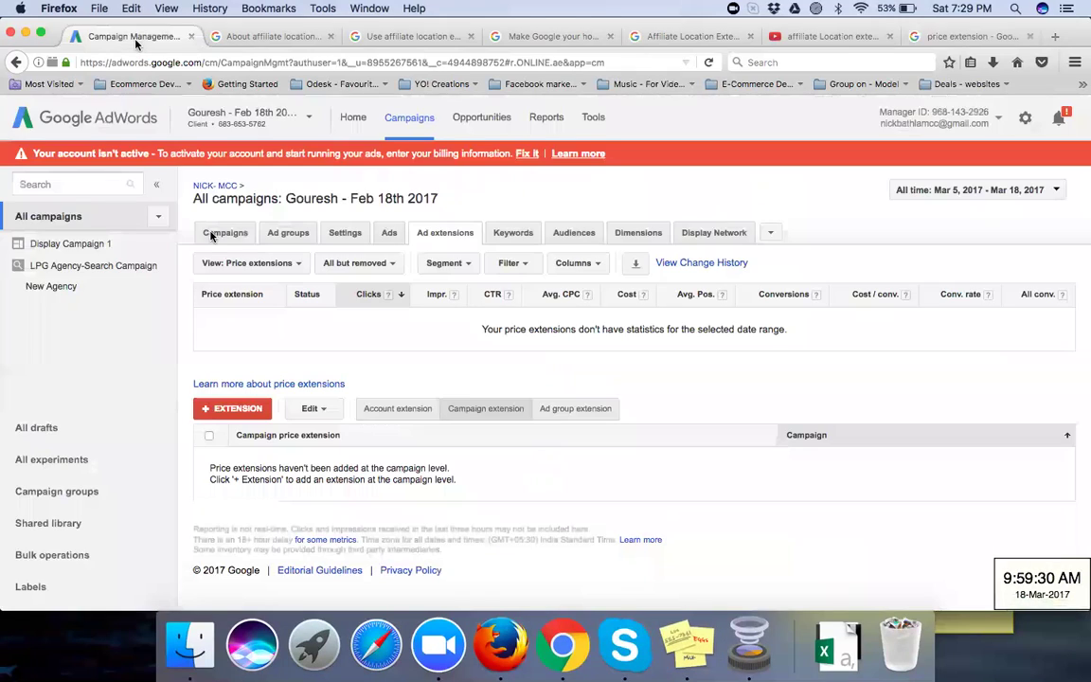
{"action": "right_click", "coordinate": [262, 388]}
{"action": "left_click", "coordinate": [284, 392]}
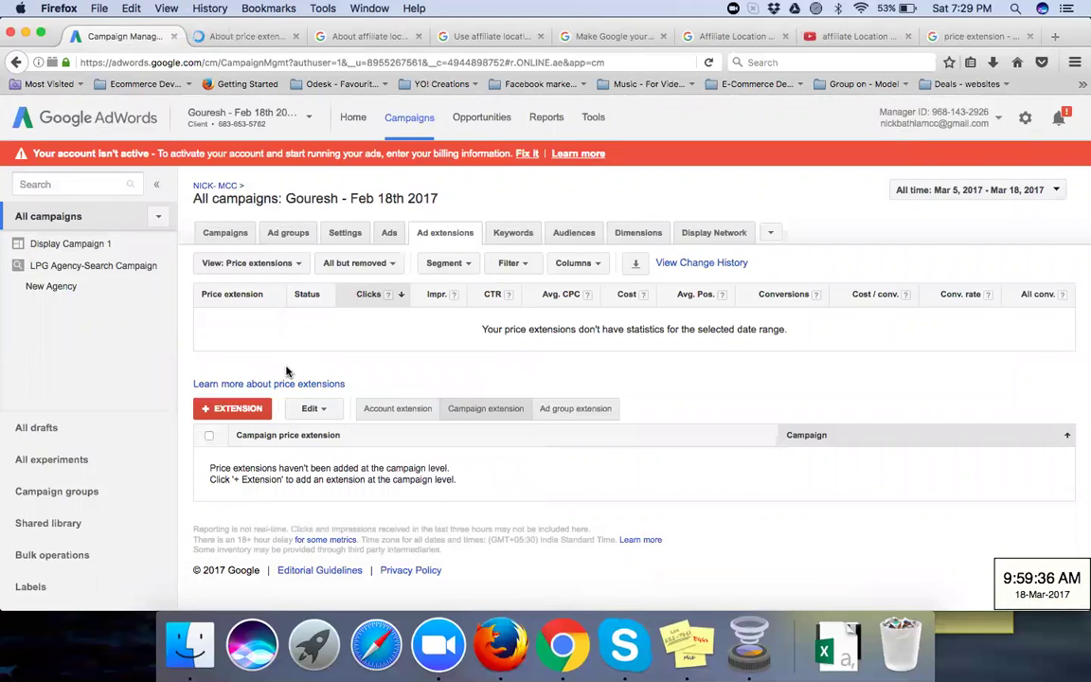
{"action": "left_click", "coordinate": [243, 38]}
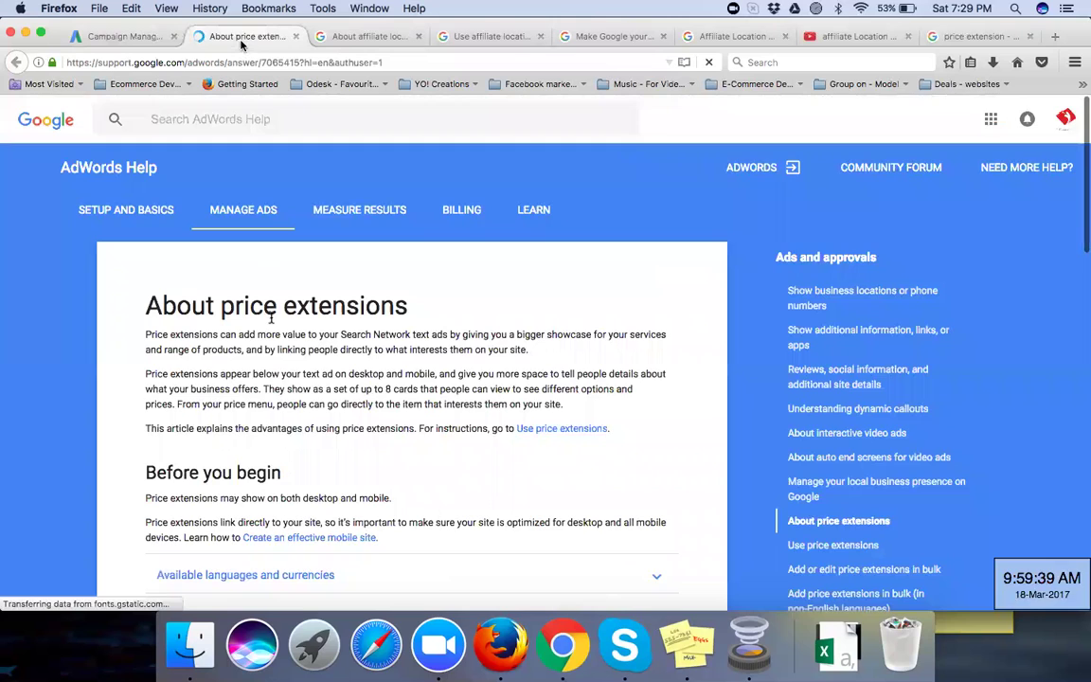
Step: Read down the About price extensions article and open 'Use price extensions' in a new tab
{"action": "scroll", "coordinate": [272, 321], "scroll_direction": "down", "scroll_amount": 2}
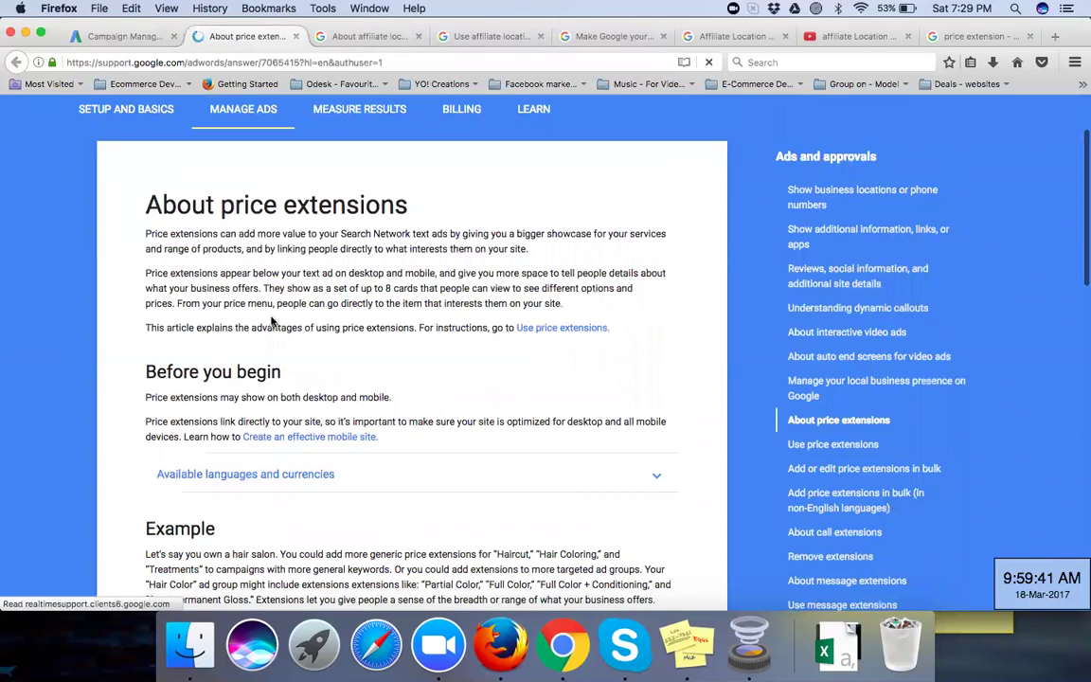
{"action": "scroll", "coordinate": [320, 243], "scroll_direction": "down", "scroll_amount": 1}
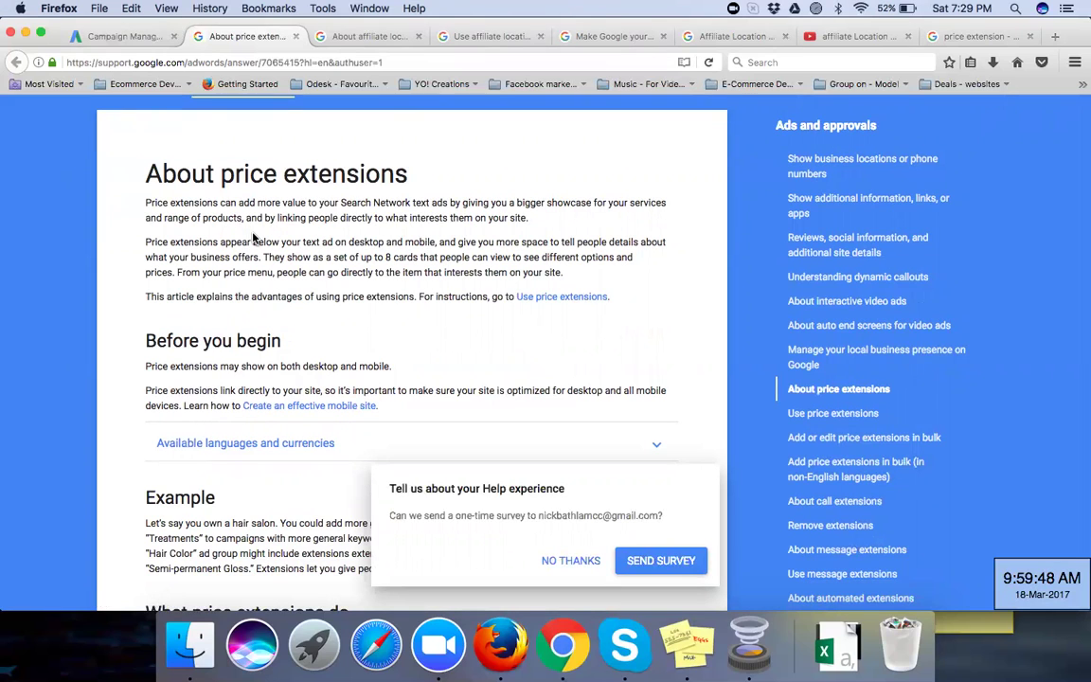
{"action": "scroll", "coordinate": [254, 239], "scroll_direction": "down", "scroll_amount": 1}
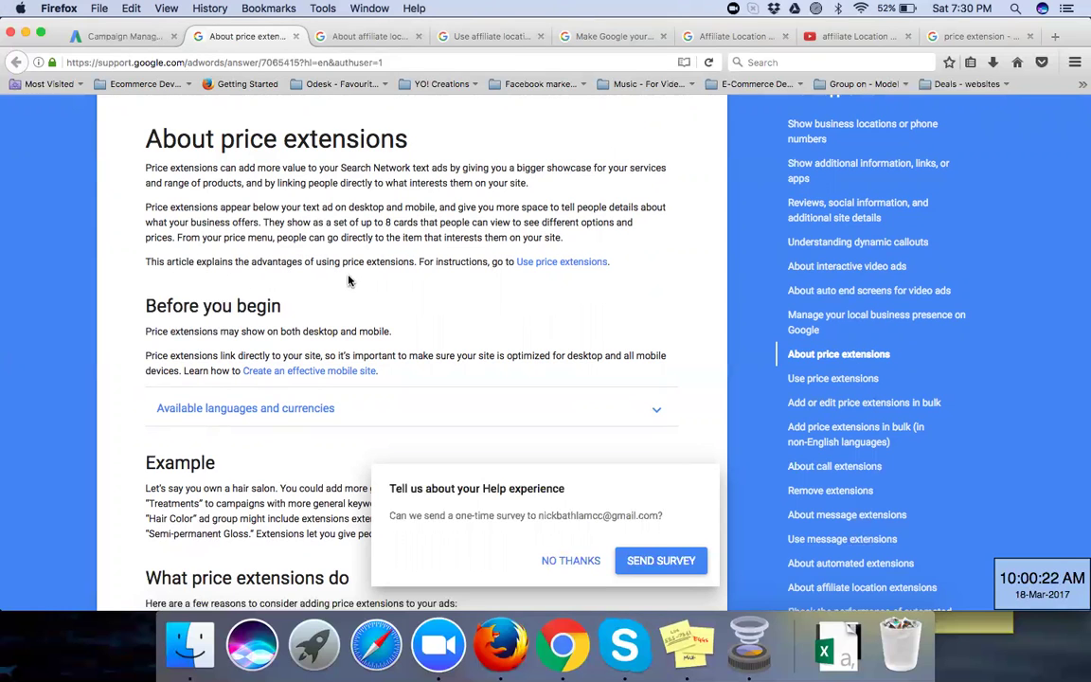
{"action": "scroll", "coordinate": [346, 280], "scroll_direction": "down", "scroll_amount": 2}
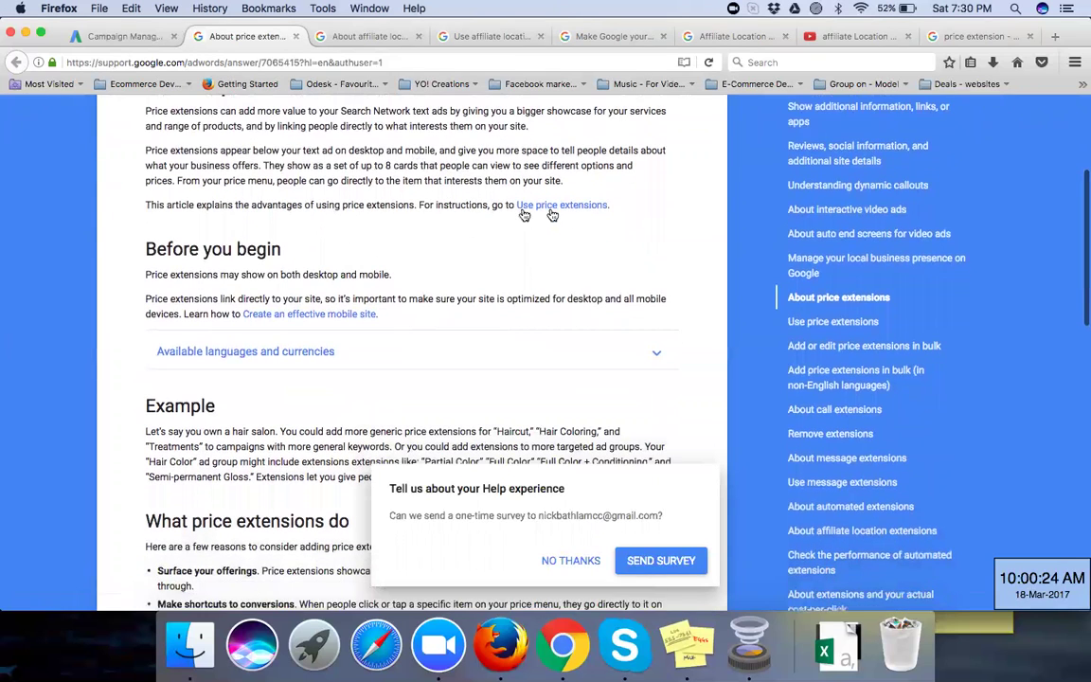
{"action": "right_click", "coordinate": [552, 208]}
{"action": "left_click", "coordinate": [564, 213]}
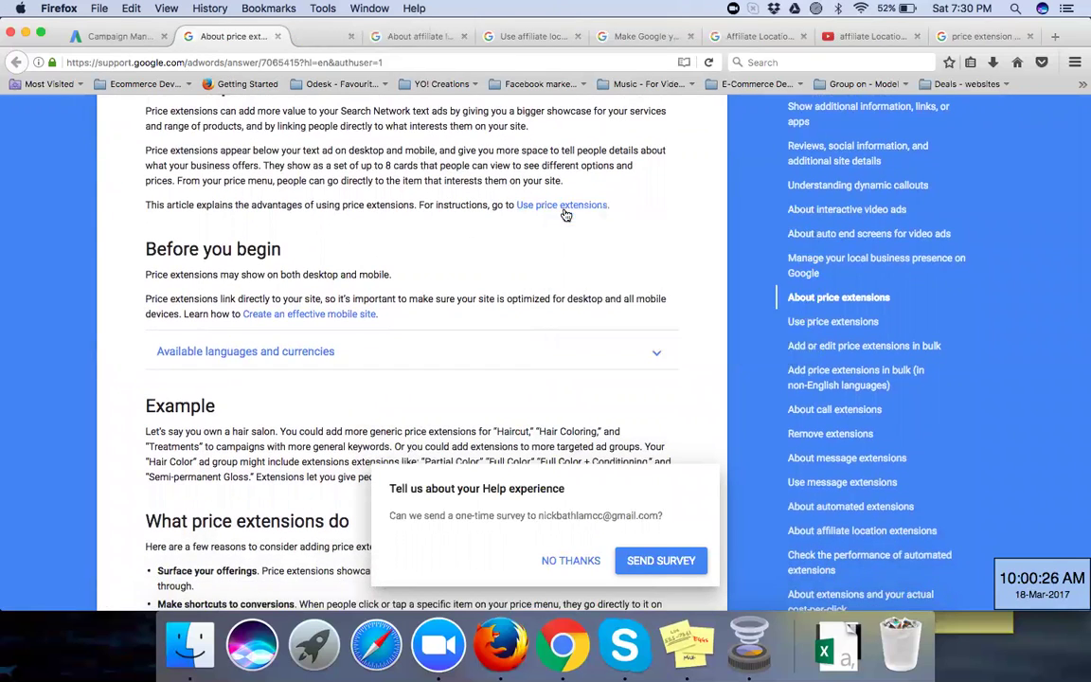
Step: Check the available languages and currencies section and zoom the article text to 120%
{"action": "scroll", "coordinate": [473, 252], "scroll_direction": "down", "scroll_amount": 3}
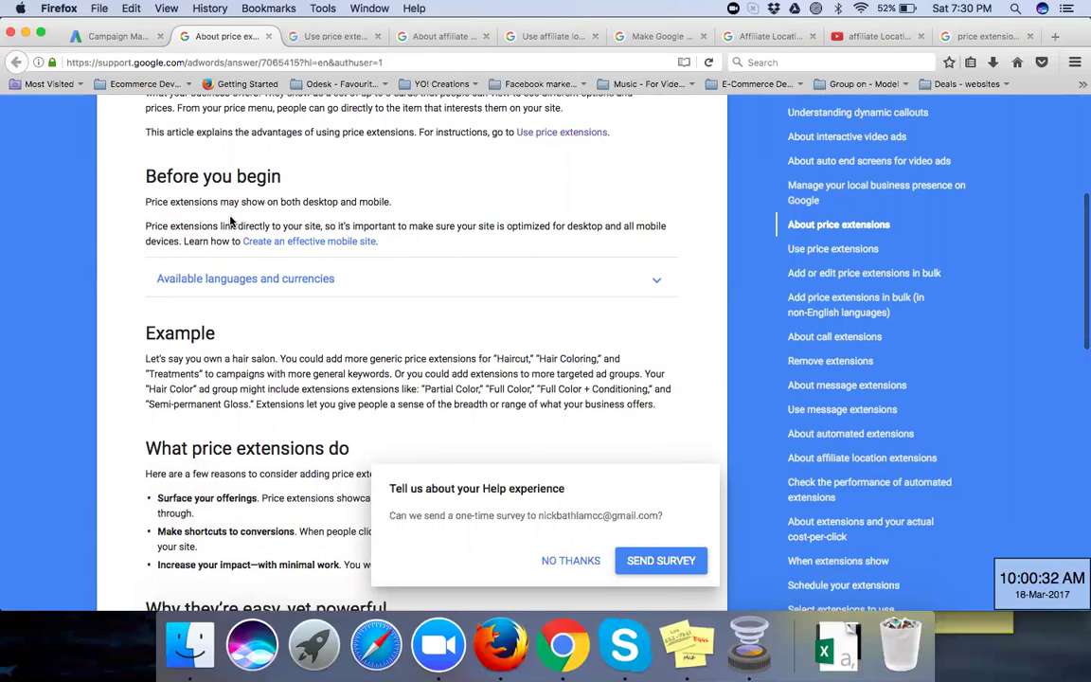
{"action": "scroll", "coordinate": [231, 219], "scroll_direction": "down", "scroll_amount": 1}
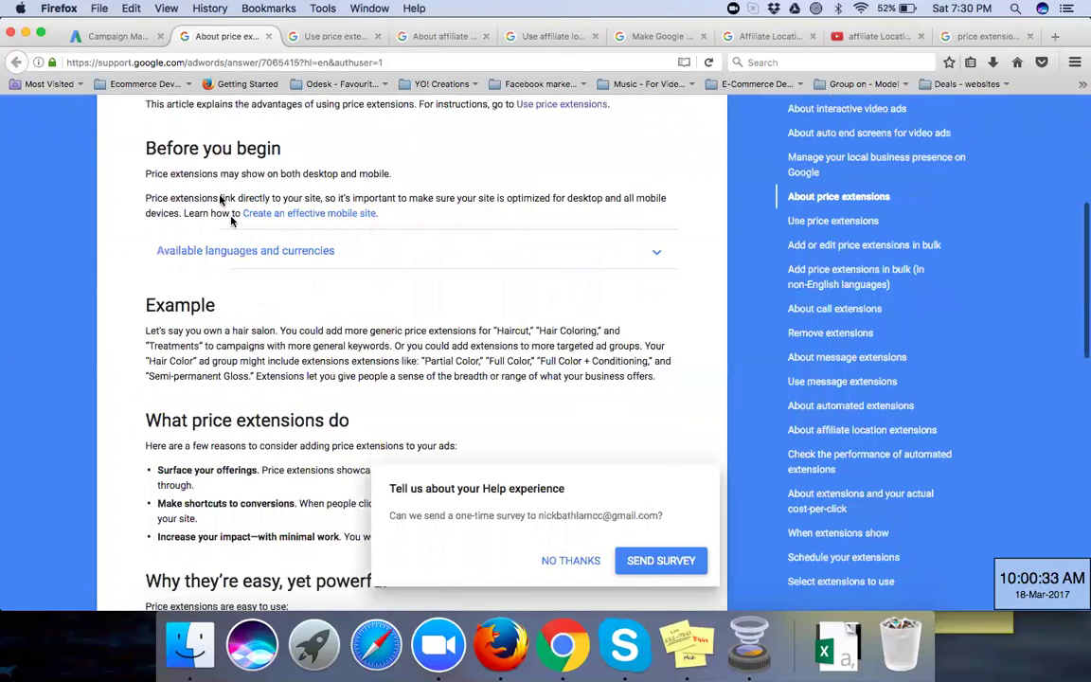
{"action": "scroll", "coordinate": [246, 189], "scroll_direction": "down", "scroll_amount": 1}
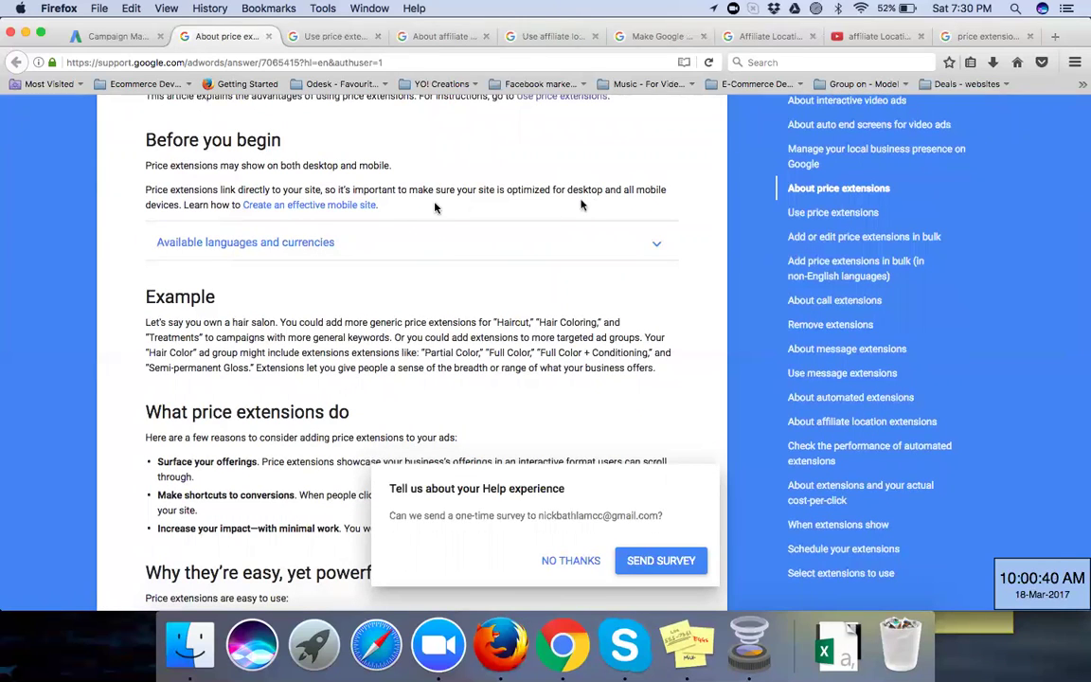
{"action": "scroll", "coordinate": [436, 207], "scroll_direction": "down", "scroll_amount": 2}
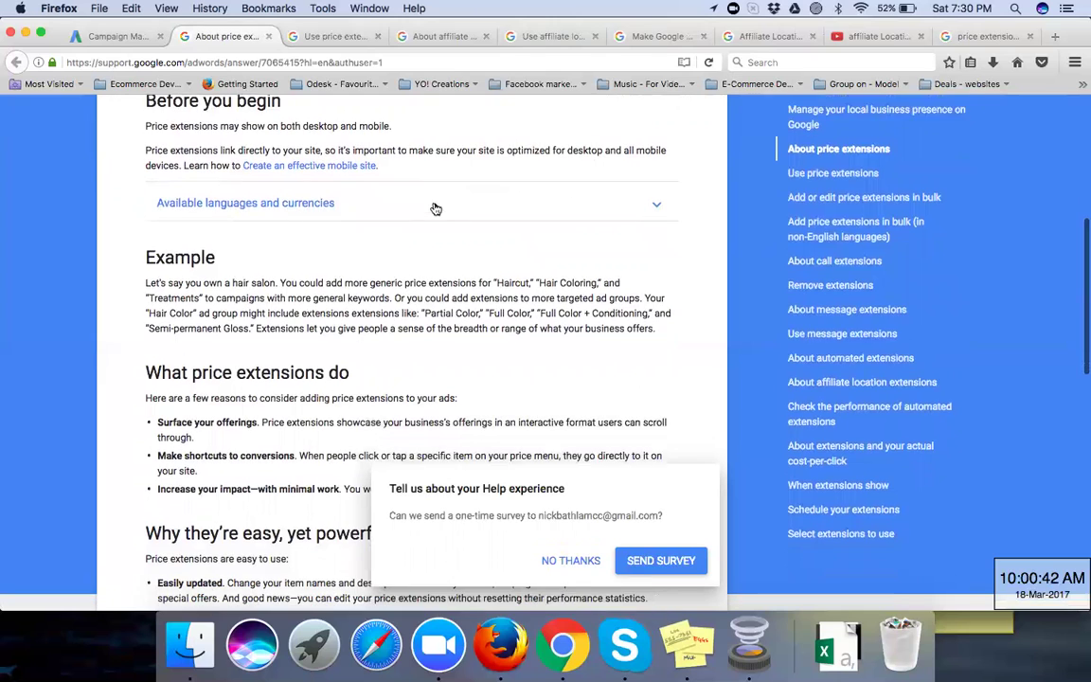
{"action": "scroll", "coordinate": [436, 207], "scroll_direction": "down", "scroll_amount": 1}
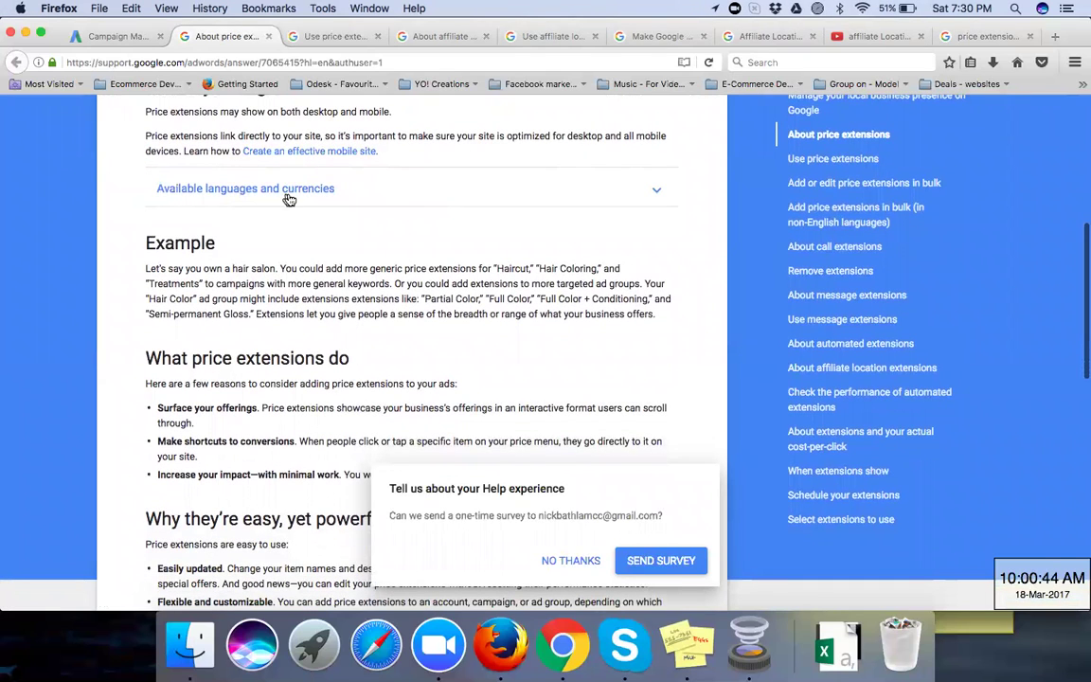
{"action": "left_click", "coordinate": [658, 192]}
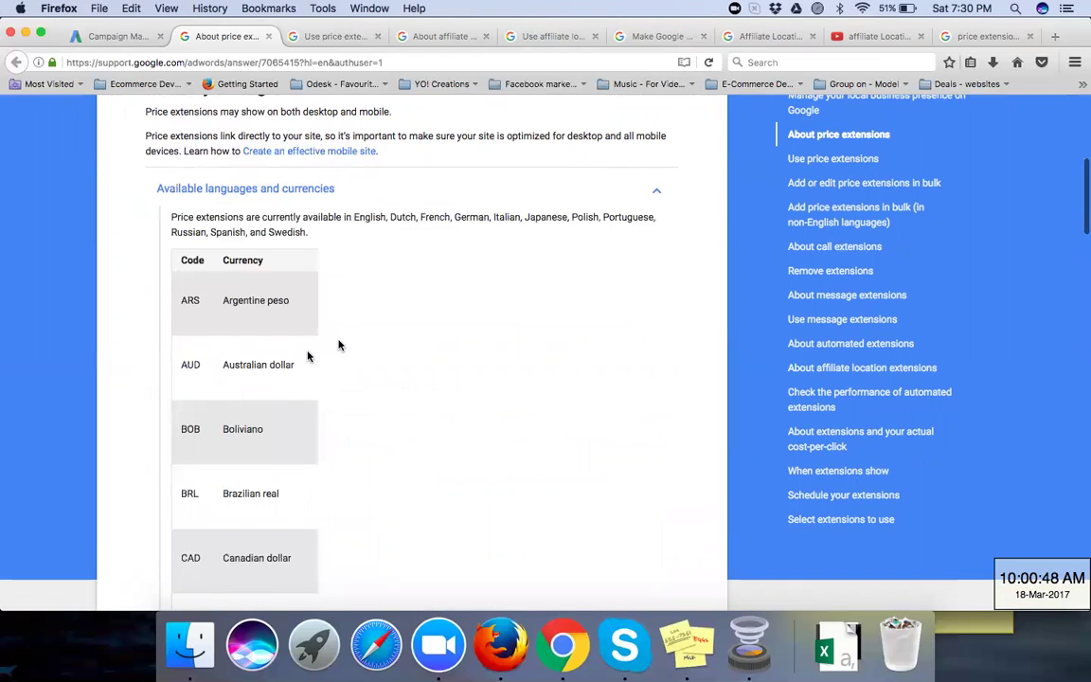
{"action": "left_click", "coordinate": [658, 193]}
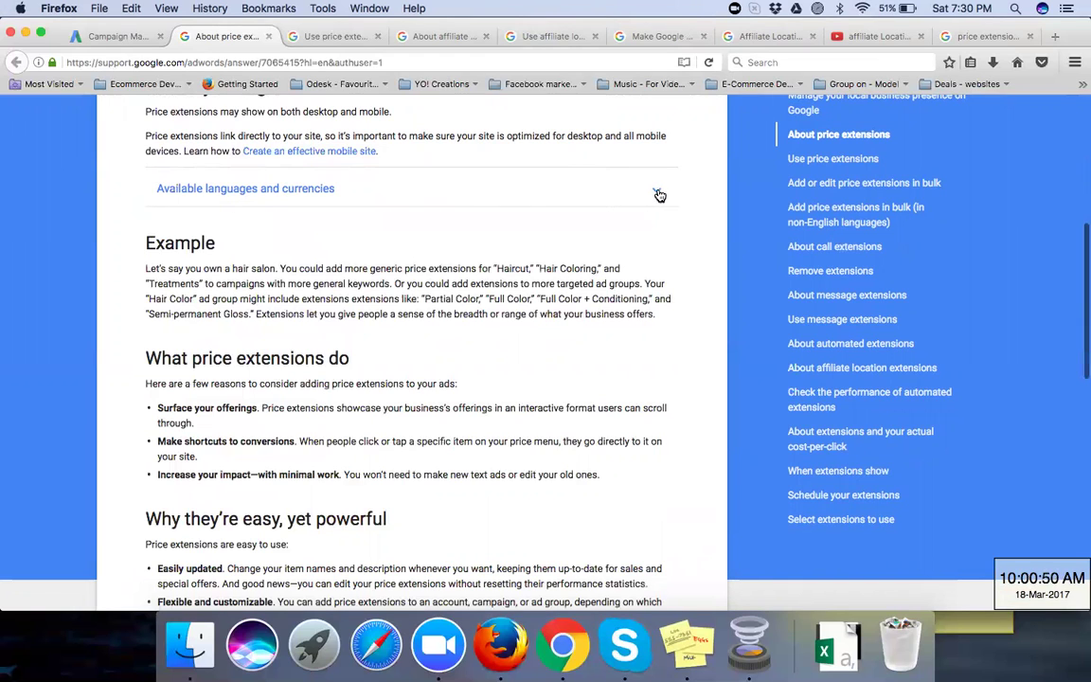
{"action": "scroll", "coordinate": [358, 310], "scroll_direction": "down", "scroll_amount": 1}
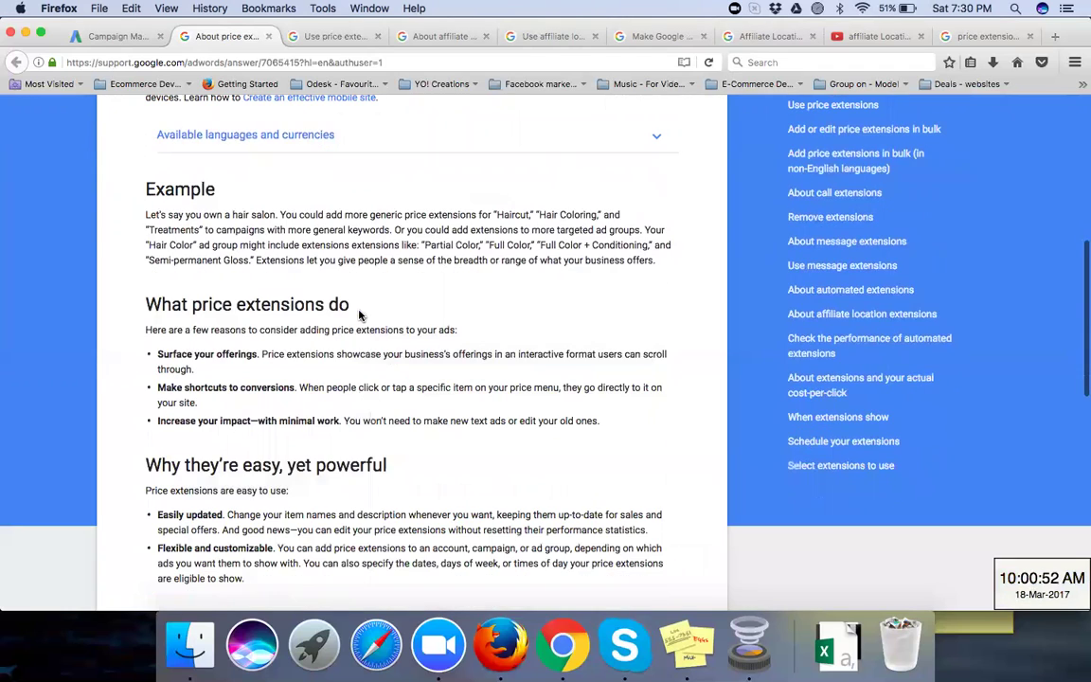
{"action": "scroll", "coordinate": [357, 310], "scroll_direction": "down", "scroll_amount": 1}
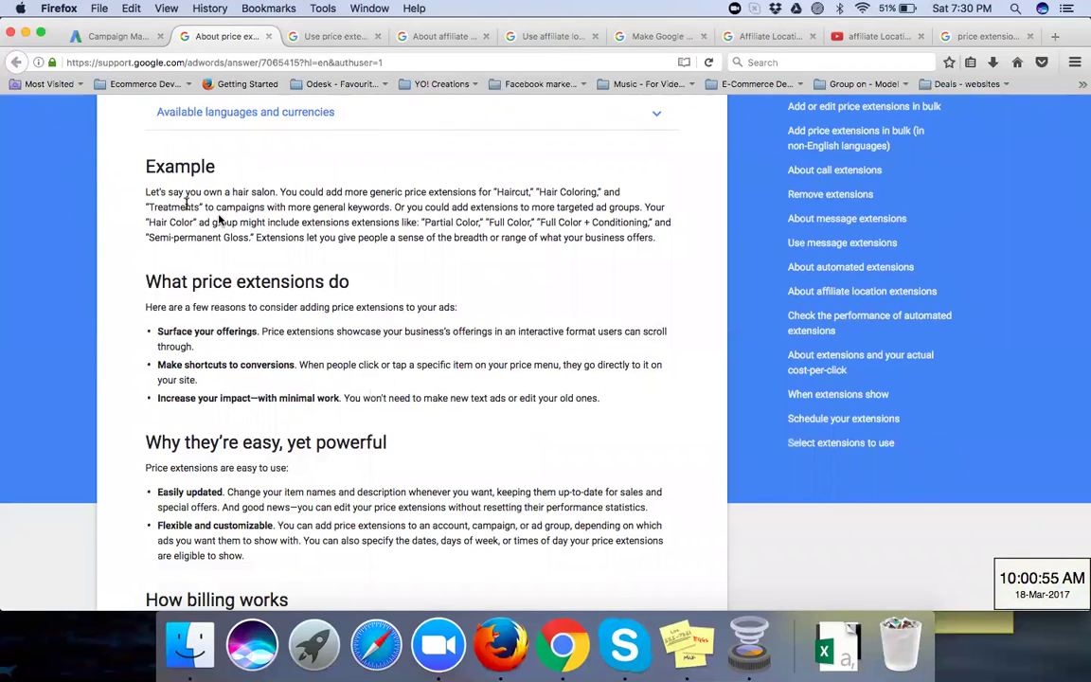
{"action": "scroll", "coordinate": [176, 205], "scroll_direction": "down", "scroll_amount": 1}
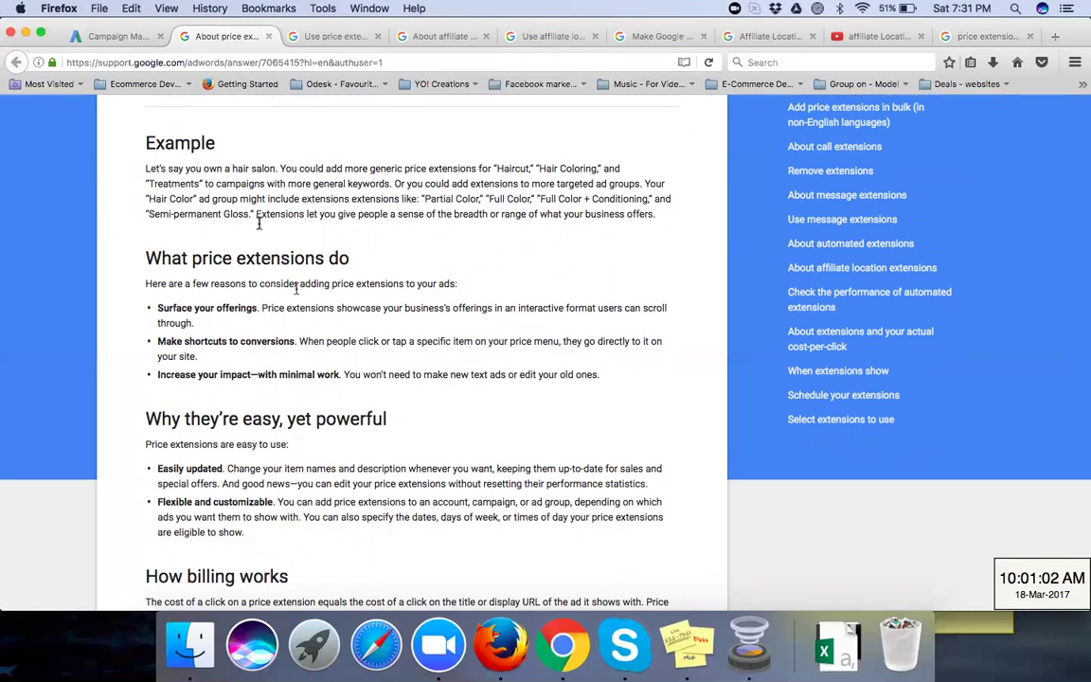
{"action": "key", "text": "super+plus"}
{"action": "key", "text": "super+plus"}
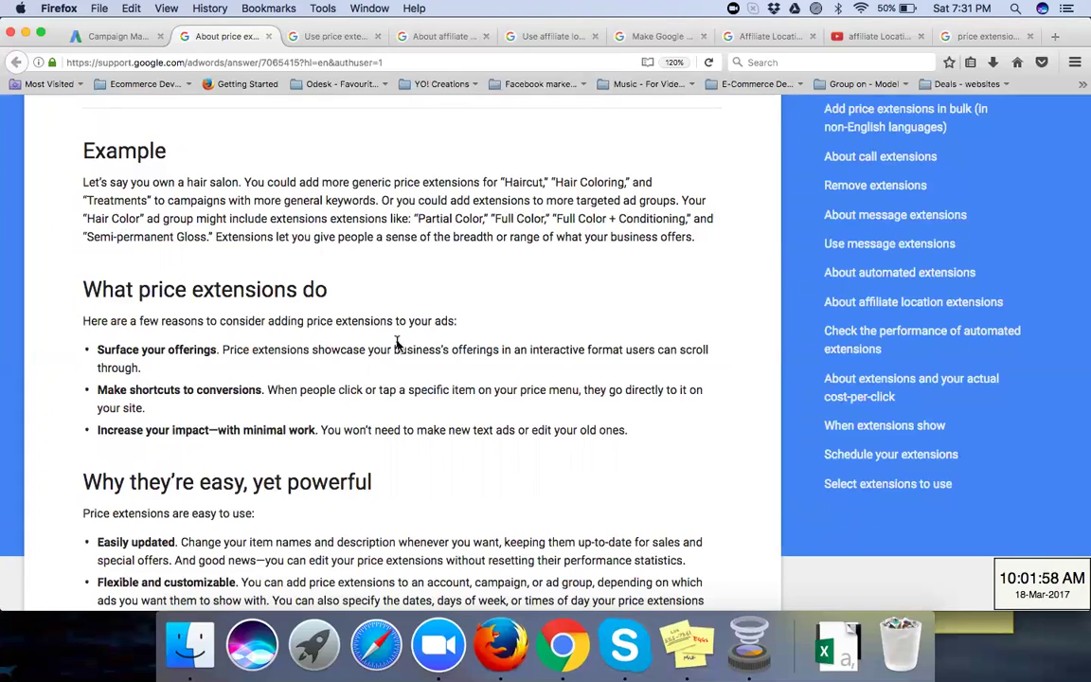
Step: Finish reading the About price extensions article and switch to the Use price extensions tab
{"action": "scroll", "coordinate": [396, 344], "scroll_direction": "down", "scroll_amount": 3}
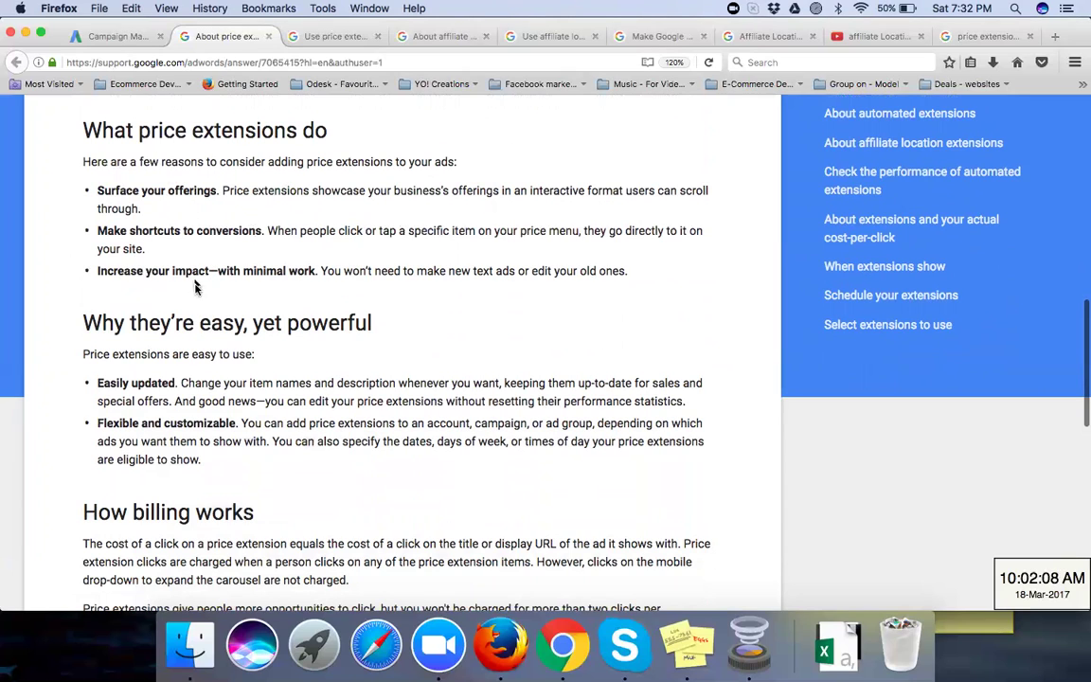
{"action": "scroll", "coordinate": [197, 287], "scroll_direction": "down", "scroll_amount": 1}
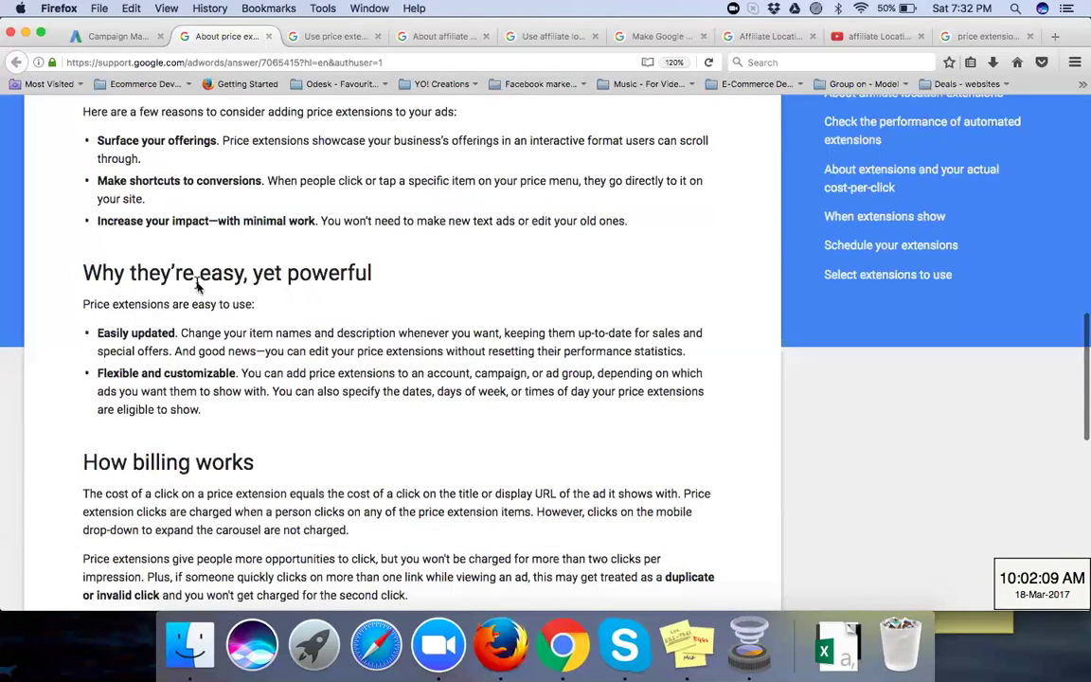
{"action": "scroll", "coordinate": [198, 287], "scroll_direction": "down", "scroll_amount": 6}
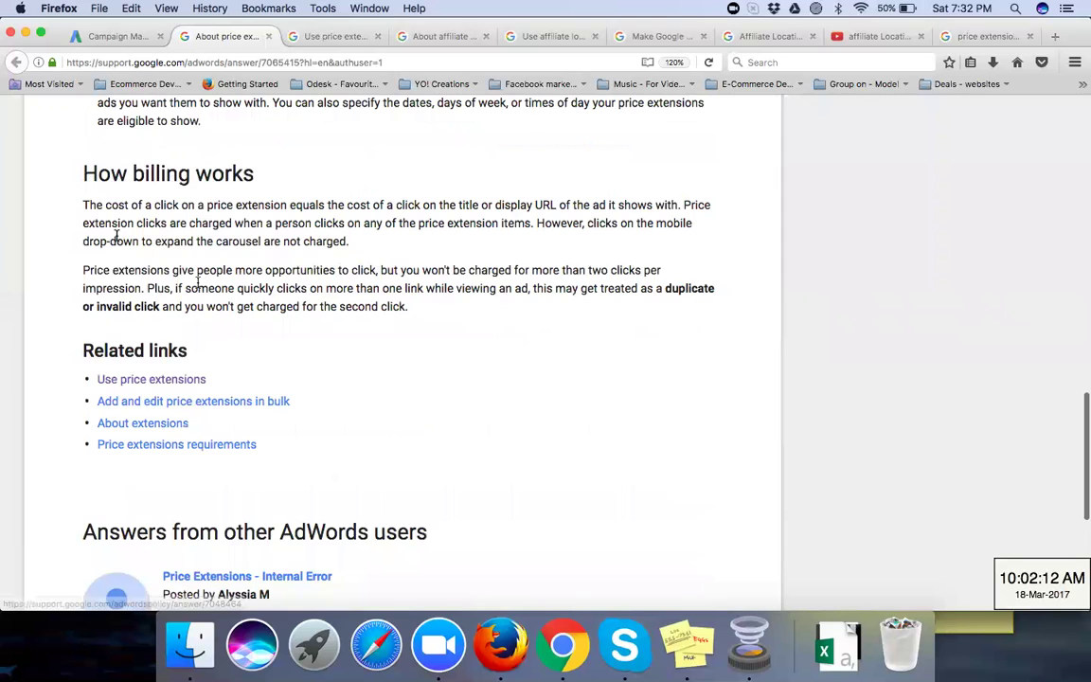
{"action": "scroll", "coordinate": [104, 227], "scroll_direction": "up", "scroll_amount": 1}
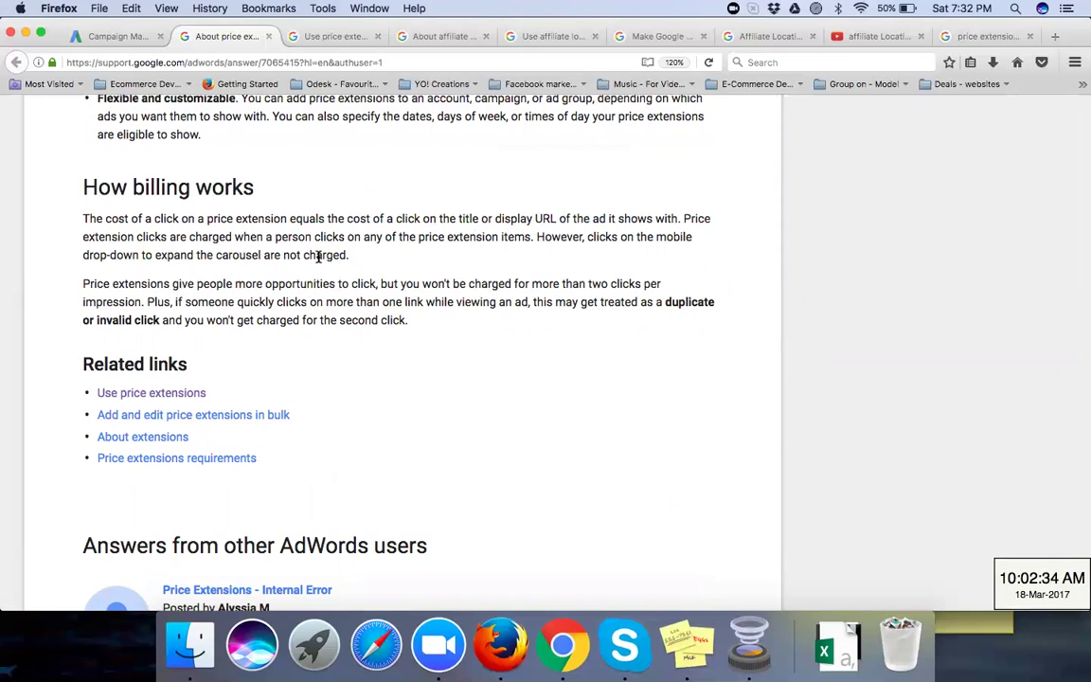
{"action": "scroll", "coordinate": [216, 271], "scroll_direction": "down", "scroll_amount": 2}
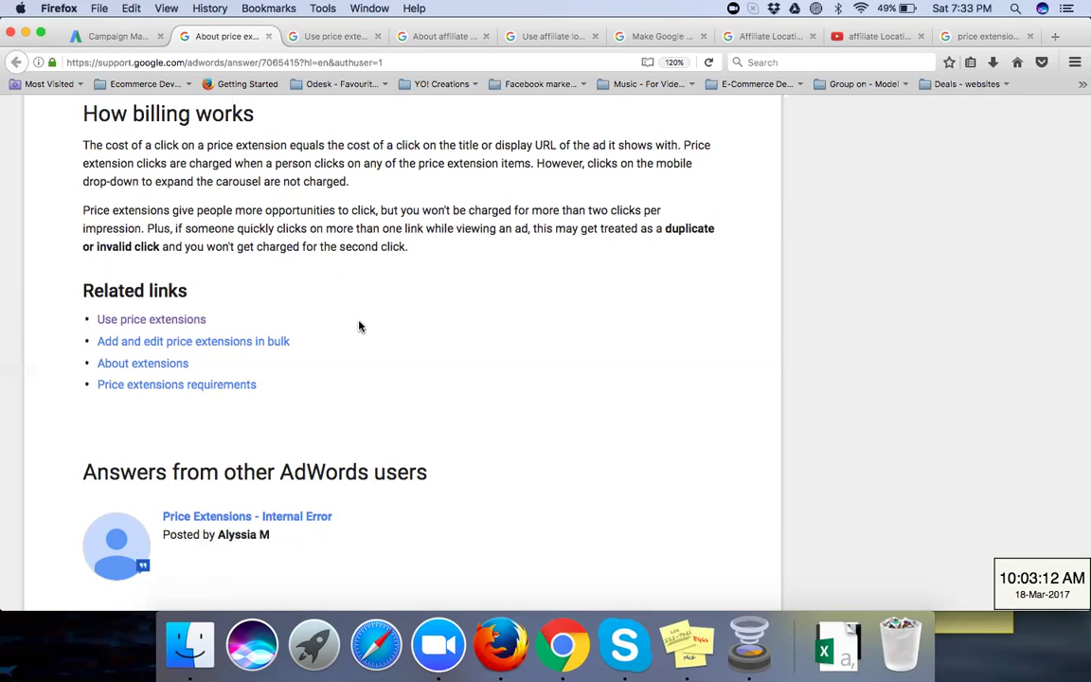
{"action": "scroll", "coordinate": [359, 326], "scroll_direction": "down", "scroll_amount": 5}
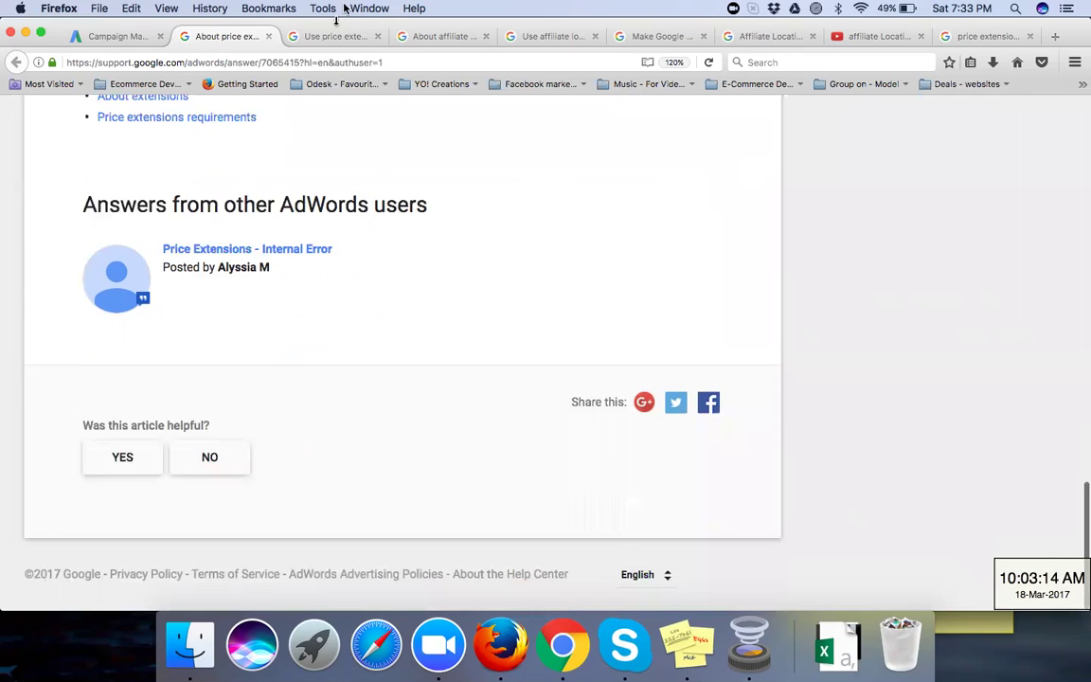
{"action": "left_click", "coordinate": [329, 37]}
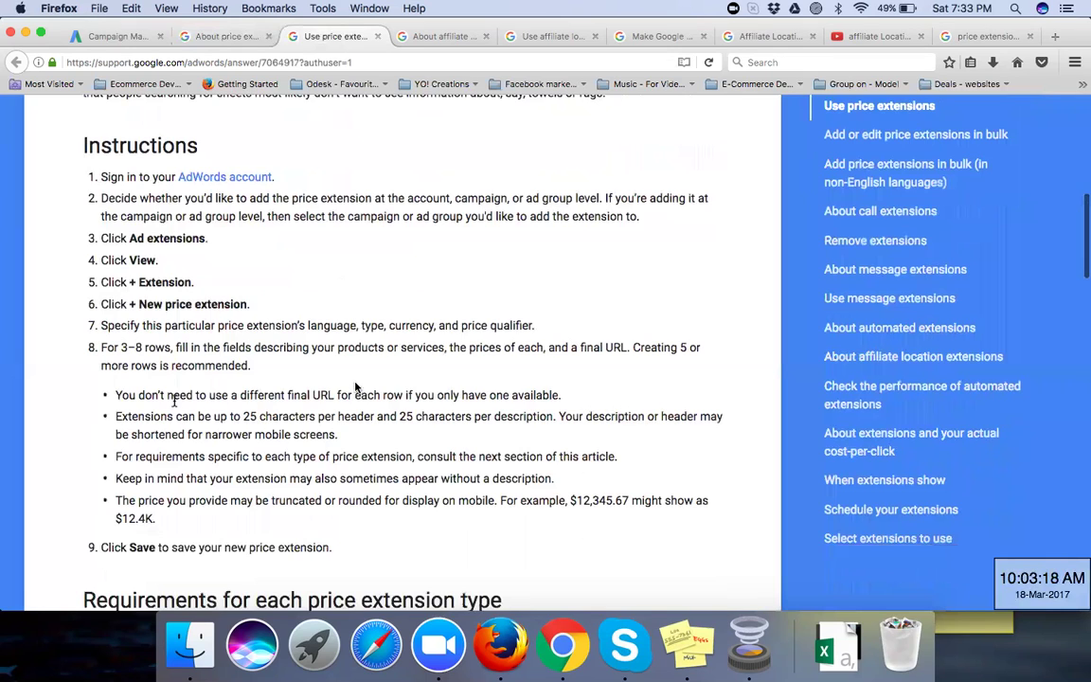
Step: Scroll through the requirements for each price extension type, from Brands and Events to Service tiers
{"action": "scroll", "coordinate": [356, 385], "scroll_direction": "down", "scroll_amount": 15}
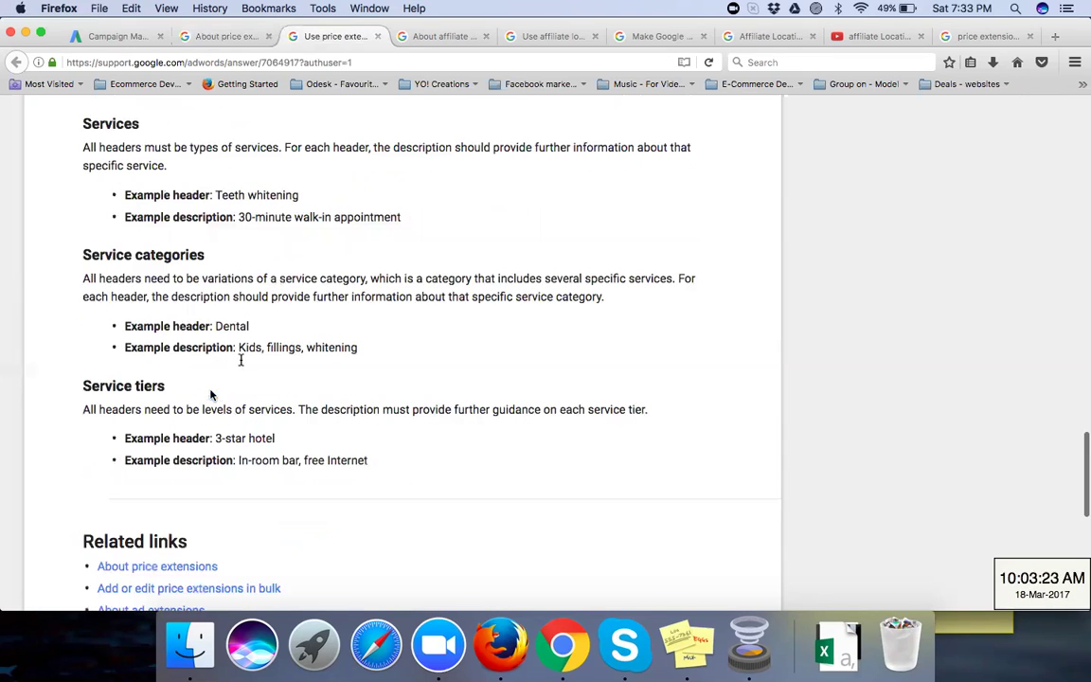
{"action": "scroll", "coordinate": [227, 379], "scroll_direction": "up", "scroll_amount": 3}
{"action": "scroll", "coordinate": [251, 344], "scroll_direction": "up", "scroll_amount": 2}
{"action": "scroll", "coordinate": [251, 344], "scroll_direction": "up", "scroll_amount": 5}
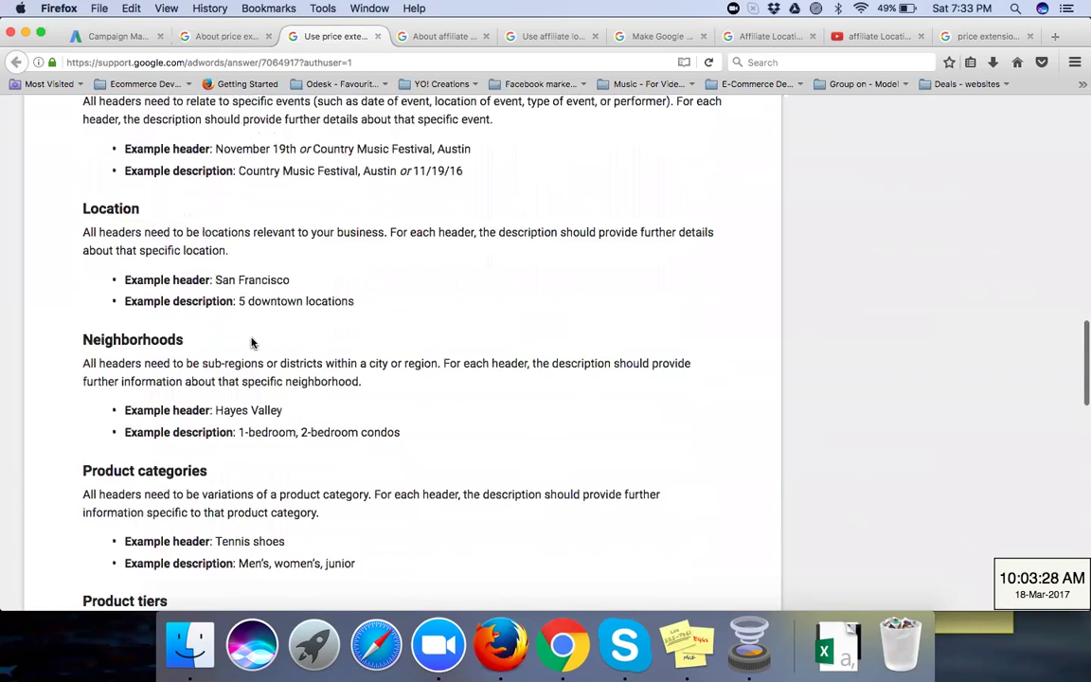
{"action": "scroll", "coordinate": [251, 344], "scroll_direction": "up", "scroll_amount": 5}
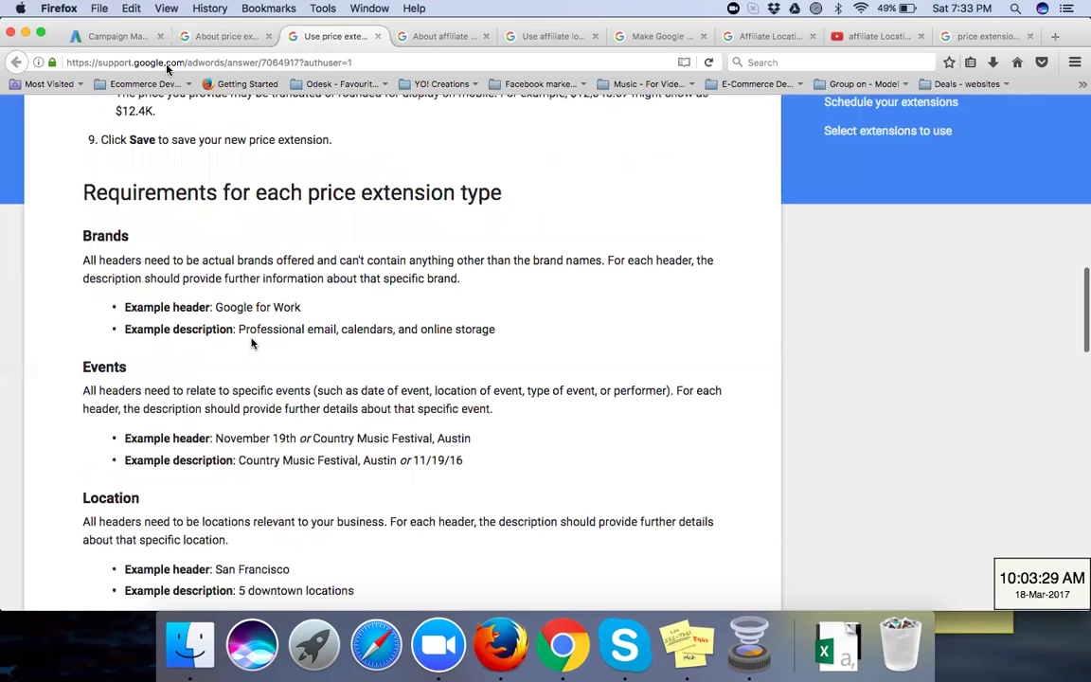
Step: Back in AdWords, start a campaign price extension targeting LPG Agency-Search Campaign
{"action": "left_click", "coordinate": [107, 38]}
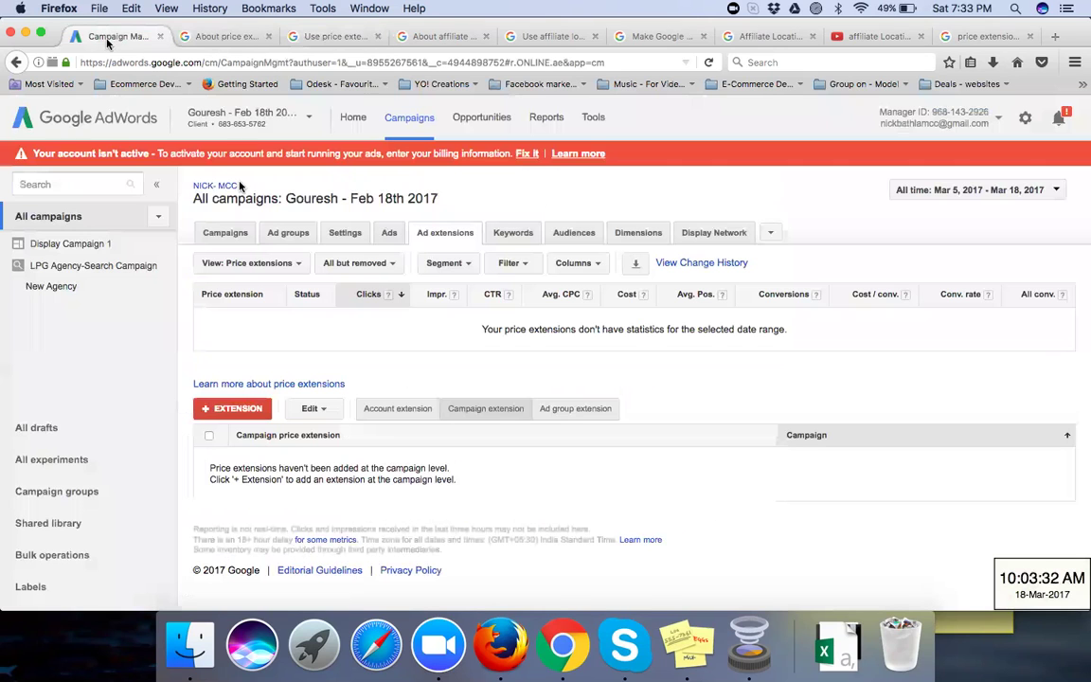
{"action": "left_click", "coordinate": [238, 409]}
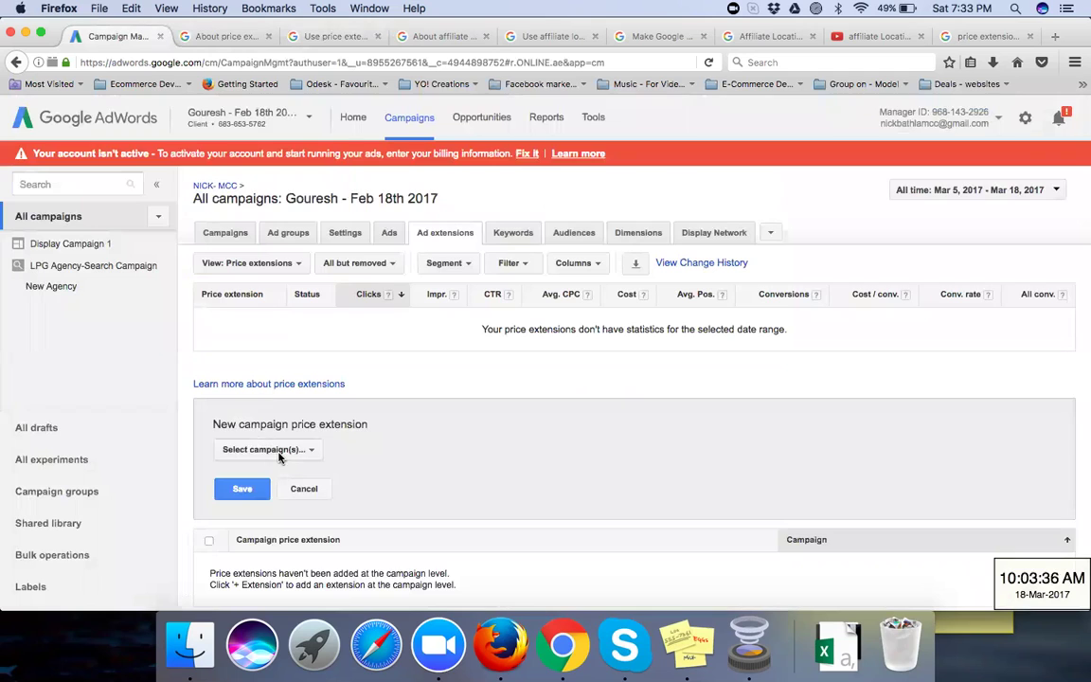
{"action": "left_click", "coordinate": [270, 450]}
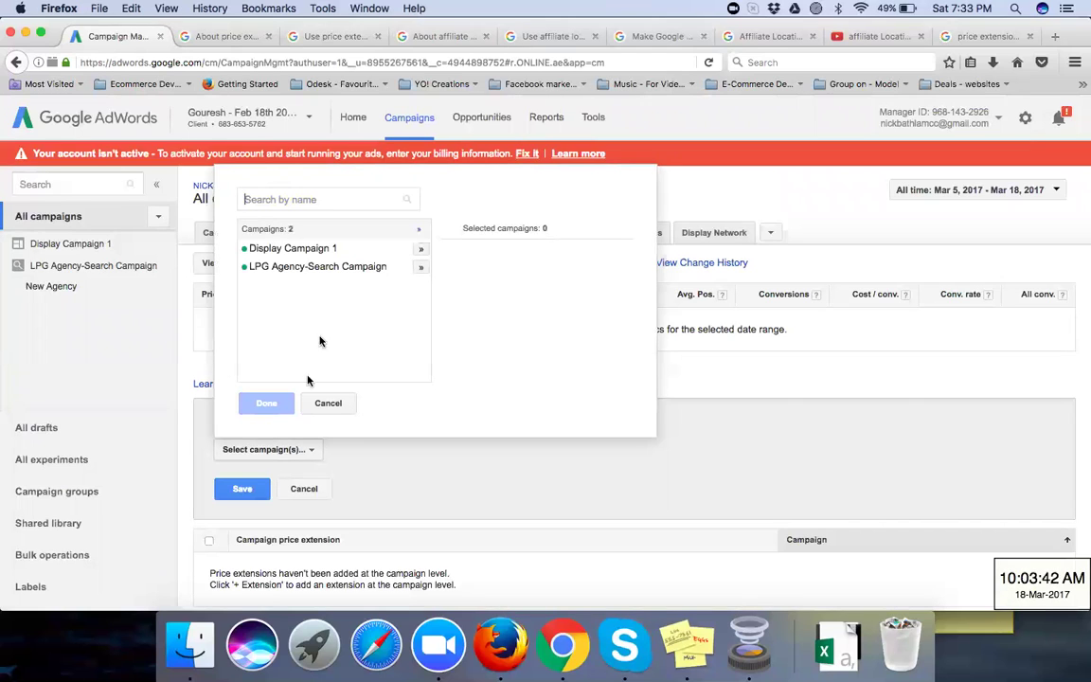
{"action": "left_click", "coordinate": [416, 269]}
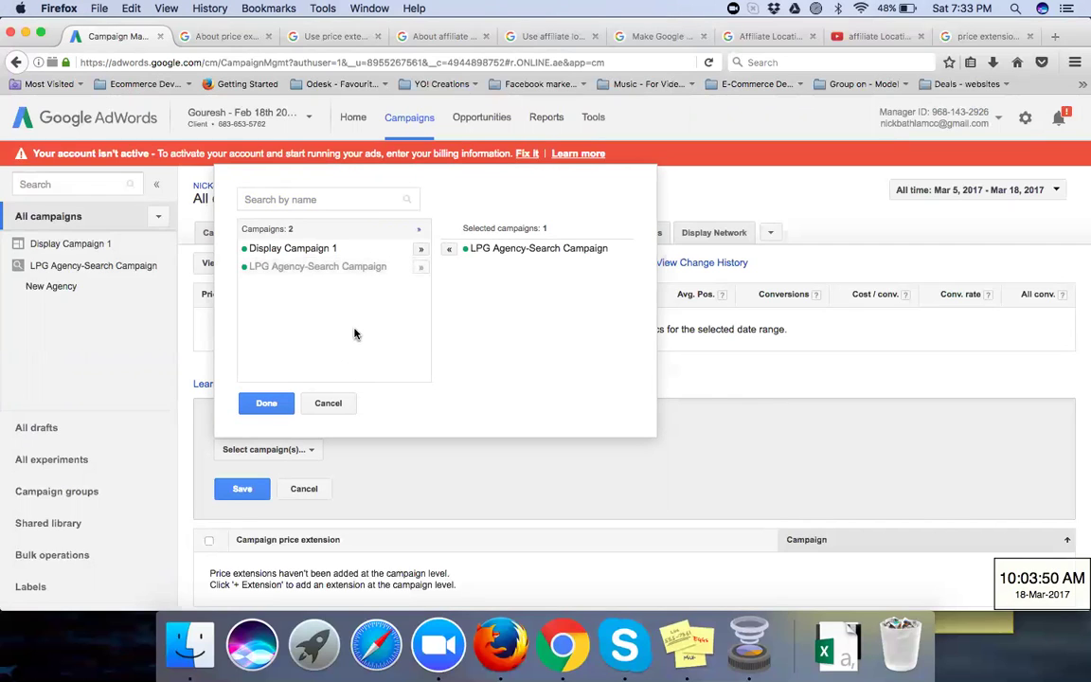
{"action": "left_click", "coordinate": [266, 403]}
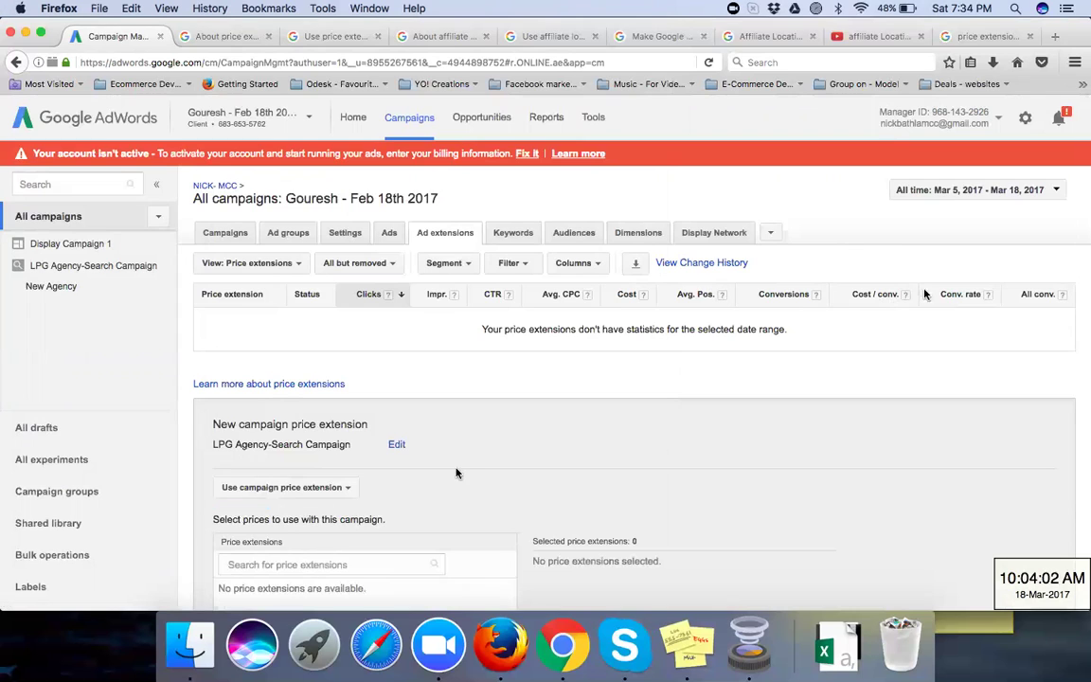
Step: Review the device options, leaving All devices, and save the campaign price extension form
{"action": "scroll", "coordinate": [465, 456], "scroll_direction": "down", "scroll_amount": 3}
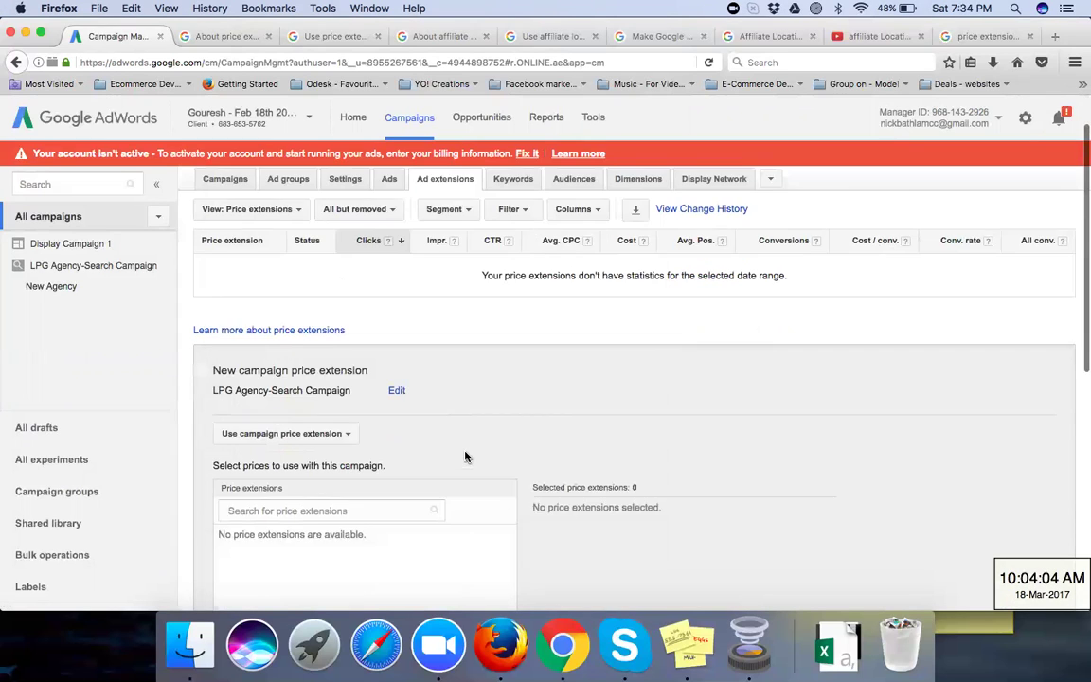
{"action": "scroll", "coordinate": [465, 456], "scroll_direction": "down", "scroll_amount": 2}
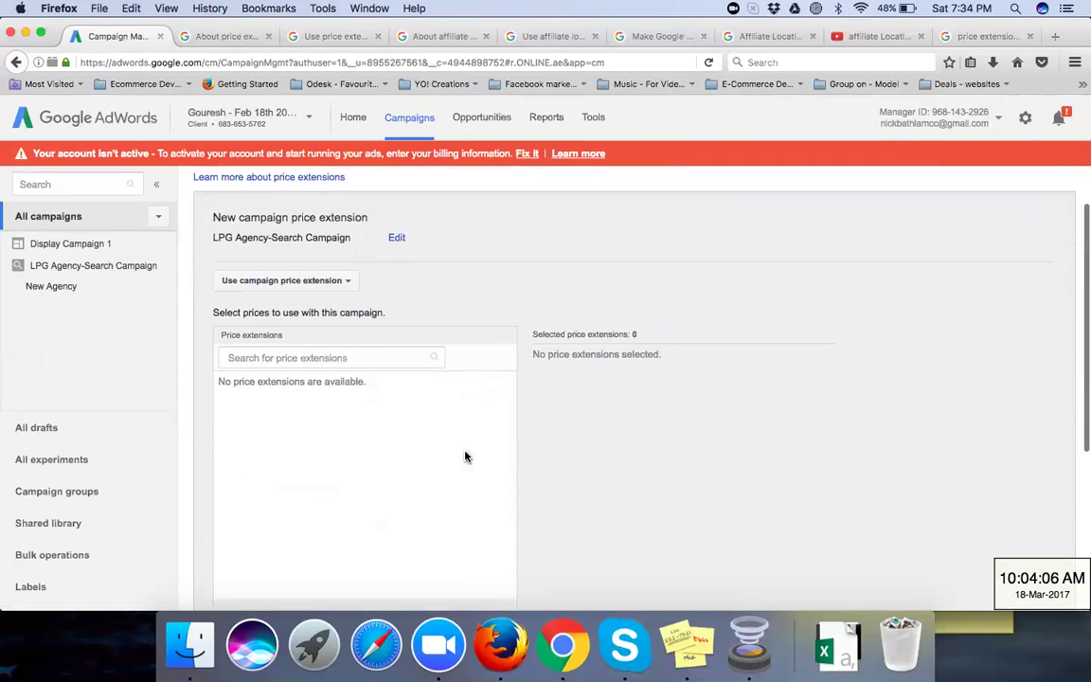
{"action": "scroll", "coordinate": [465, 456], "scroll_direction": "down", "scroll_amount": 1}
{"action": "scroll", "coordinate": [465, 456], "scroll_direction": "down", "scroll_amount": 4}
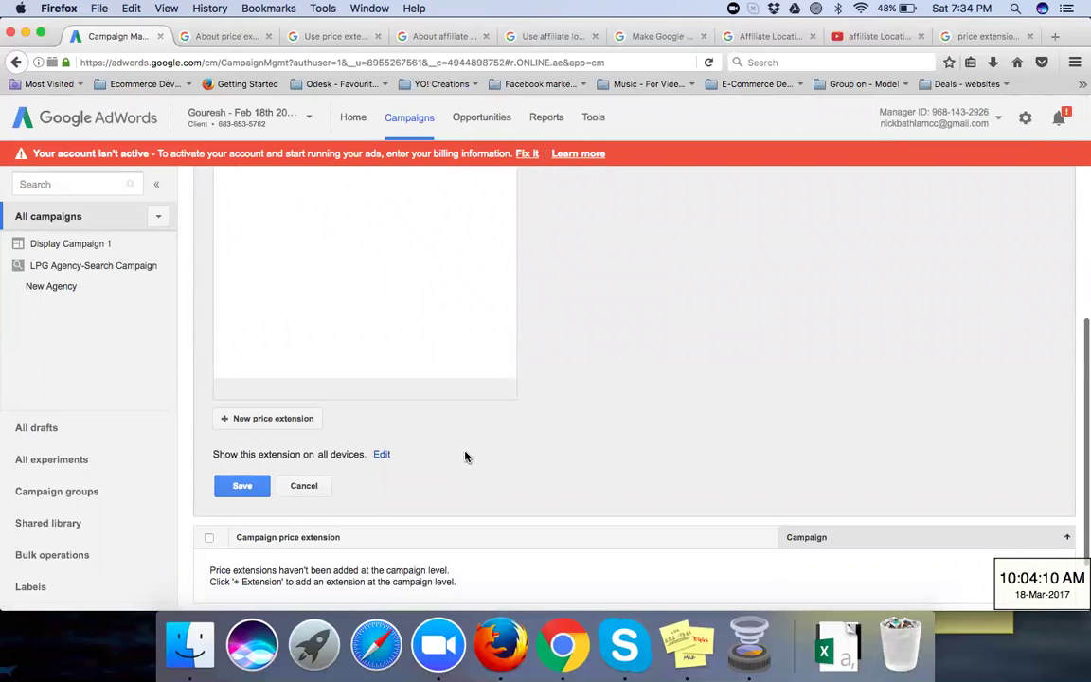
{"action": "left_click", "coordinate": [379, 460]}
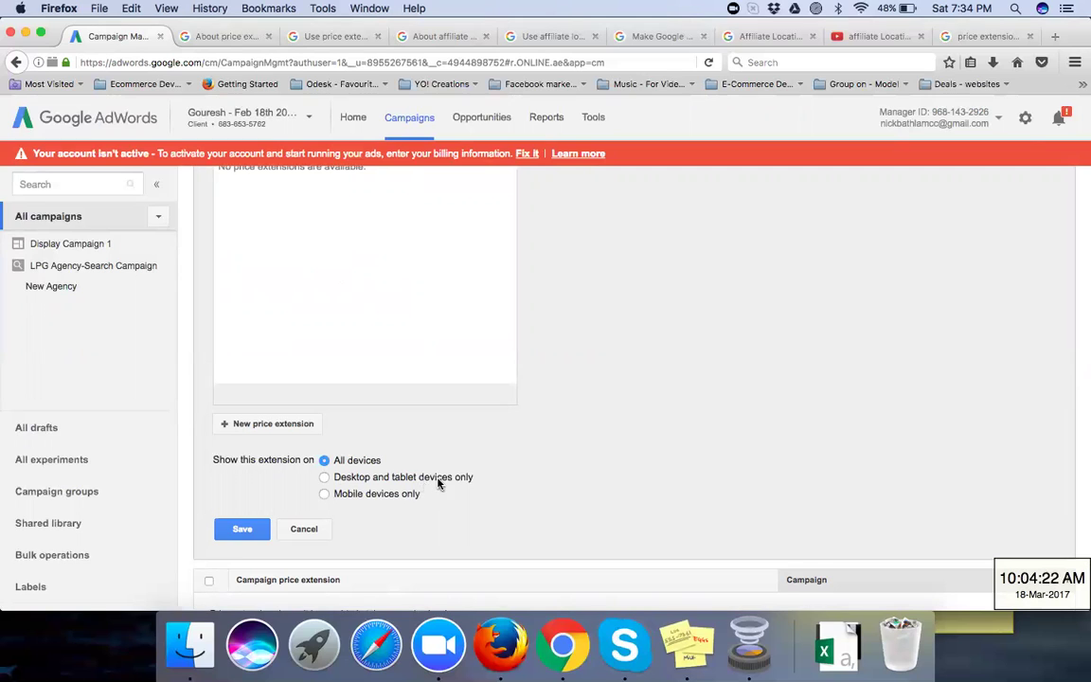
{"action": "left_click", "coordinate": [237, 529]}
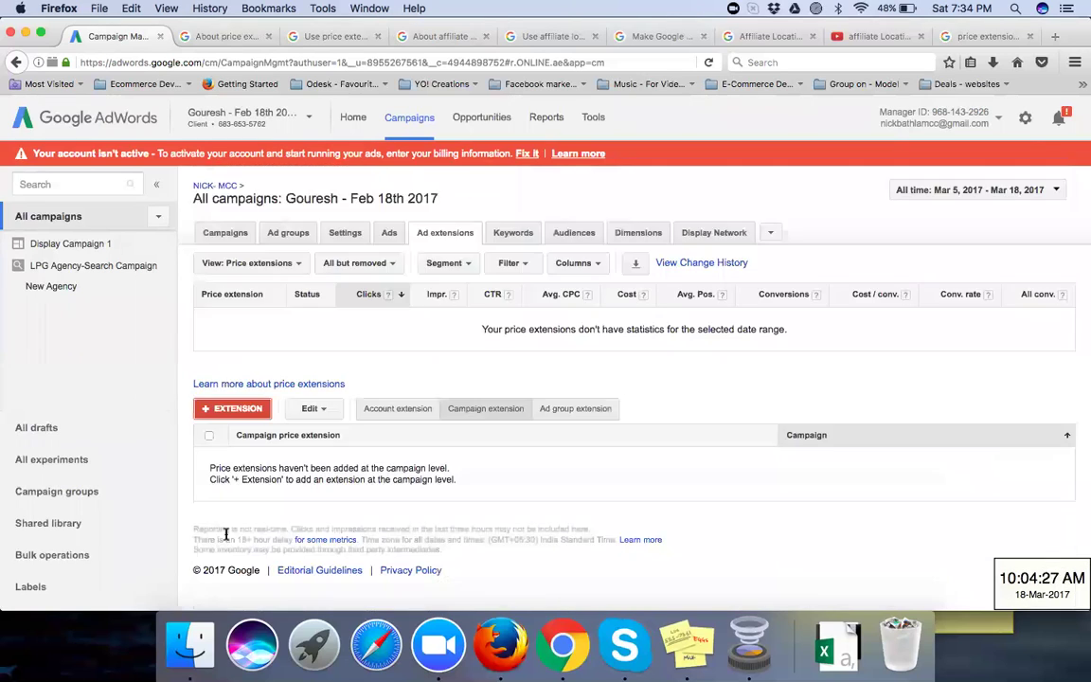
Step: Start another campaign price extension and select LPG Agency-Search Campaign as its target
{"action": "left_click", "coordinate": [237, 410]}
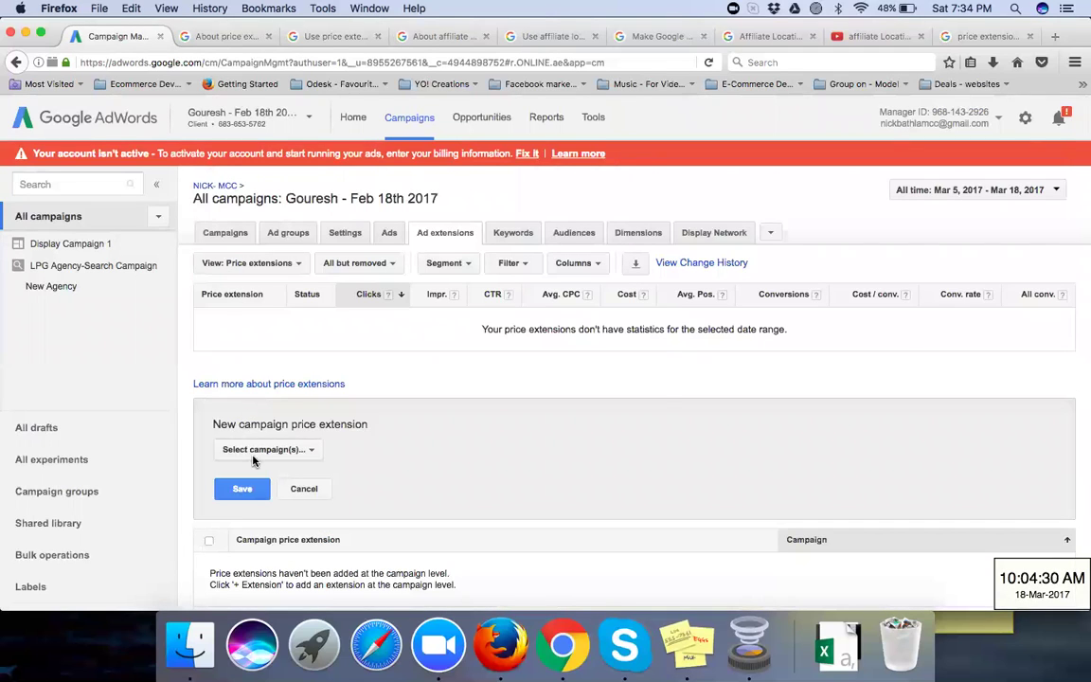
{"action": "left_click", "coordinate": [254, 453]}
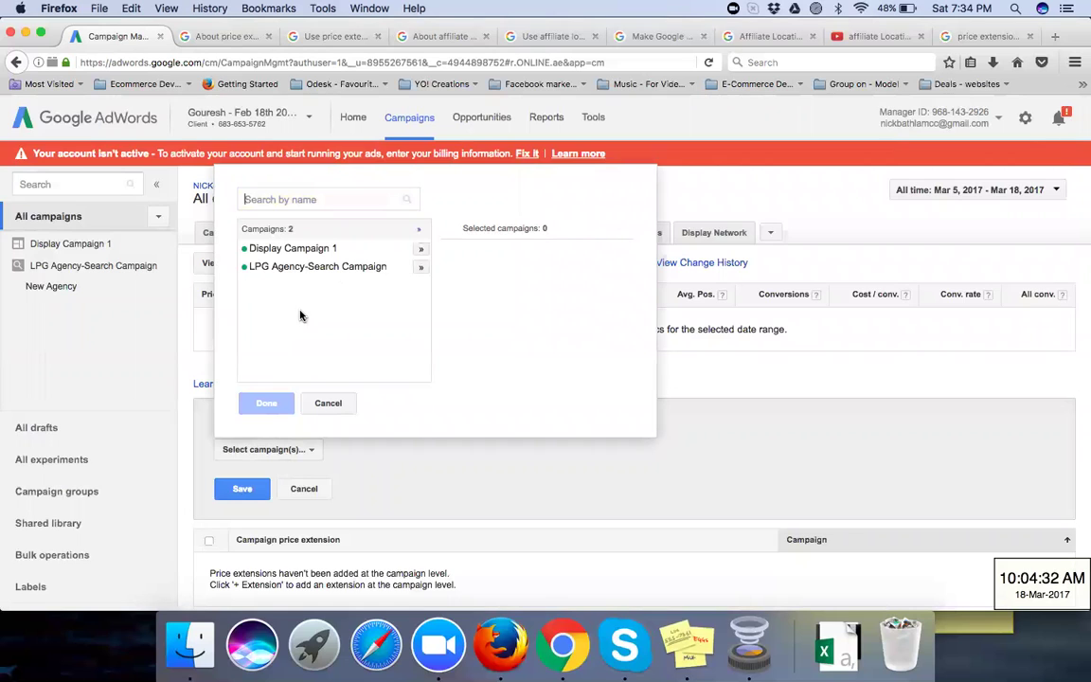
{"action": "left_click", "coordinate": [379, 269]}
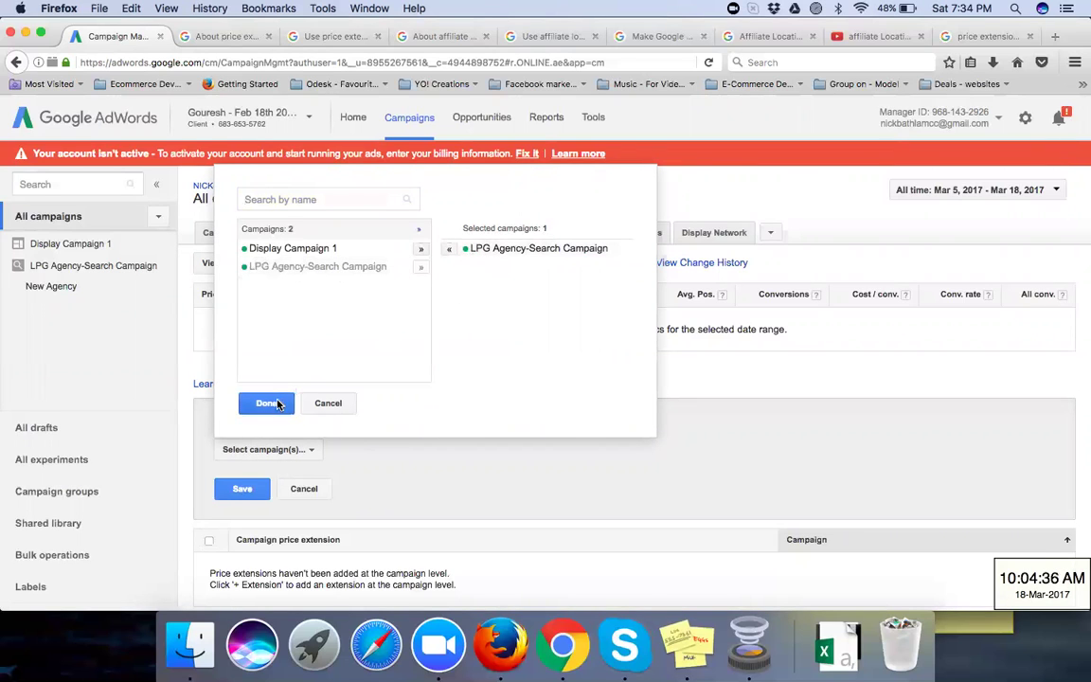
{"action": "left_click", "coordinate": [268, 403]}
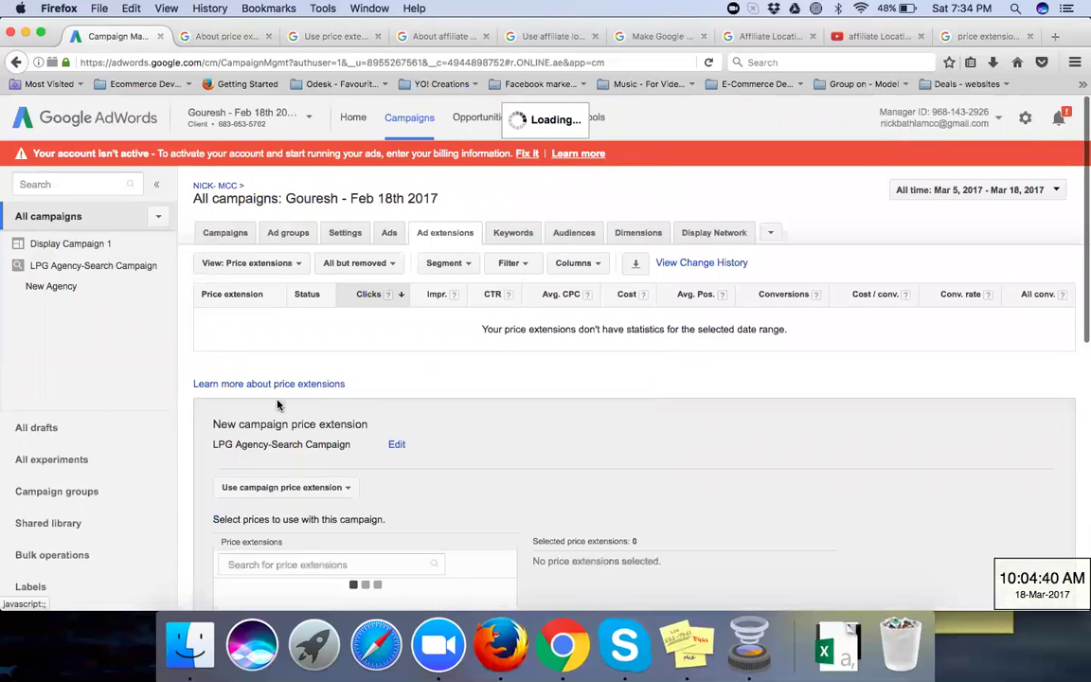
Step: Look over the price extension usage choices, then create a brand-new price extension
{"action": "scroll", "coordinate": [378, 454], "scroll_direction": "down", "scroll_amount": 3}
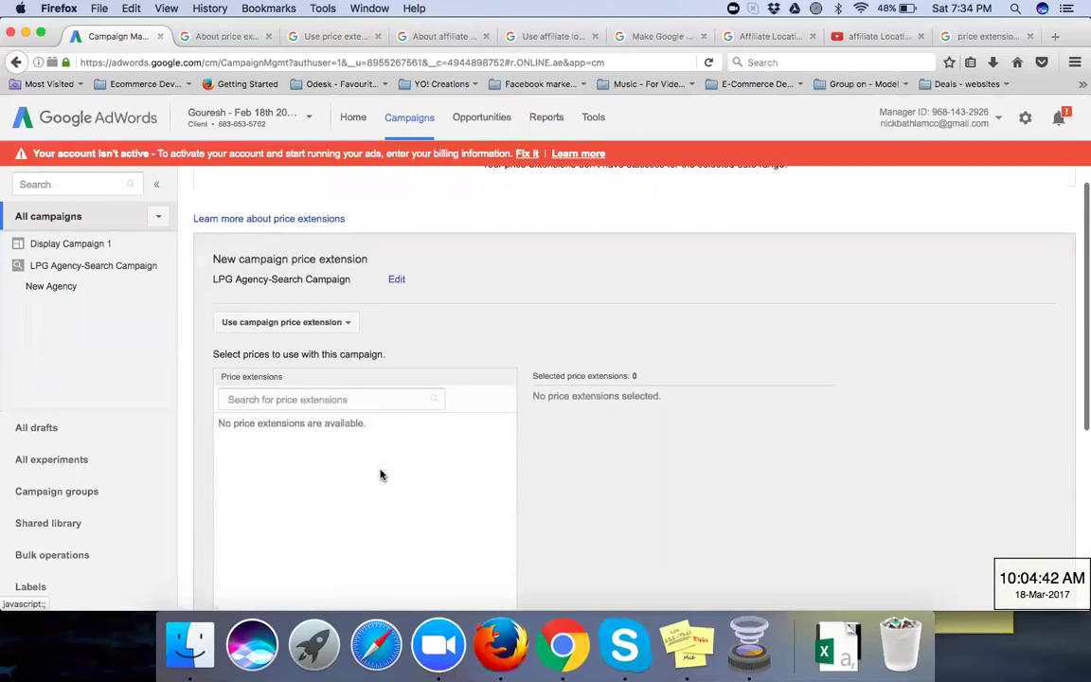
{"action": "scroll", "coordinate": [381, 475], "scroll_direction": "down", "scroll_amount": 2}
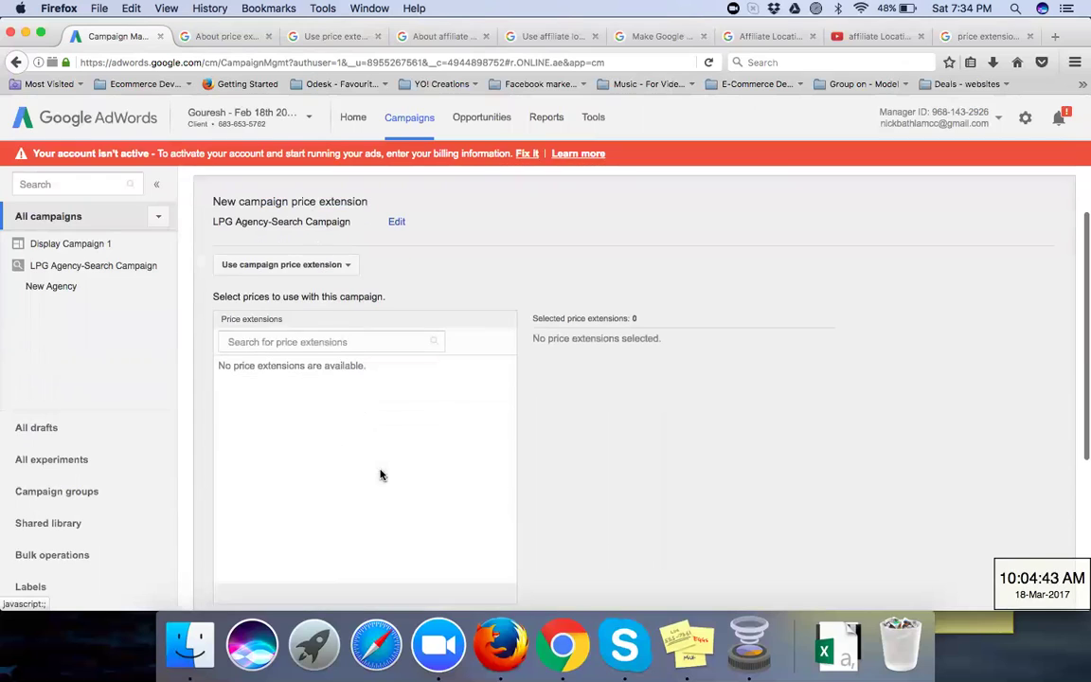
{"action": "left_click", "coordinate": [315, 236]}
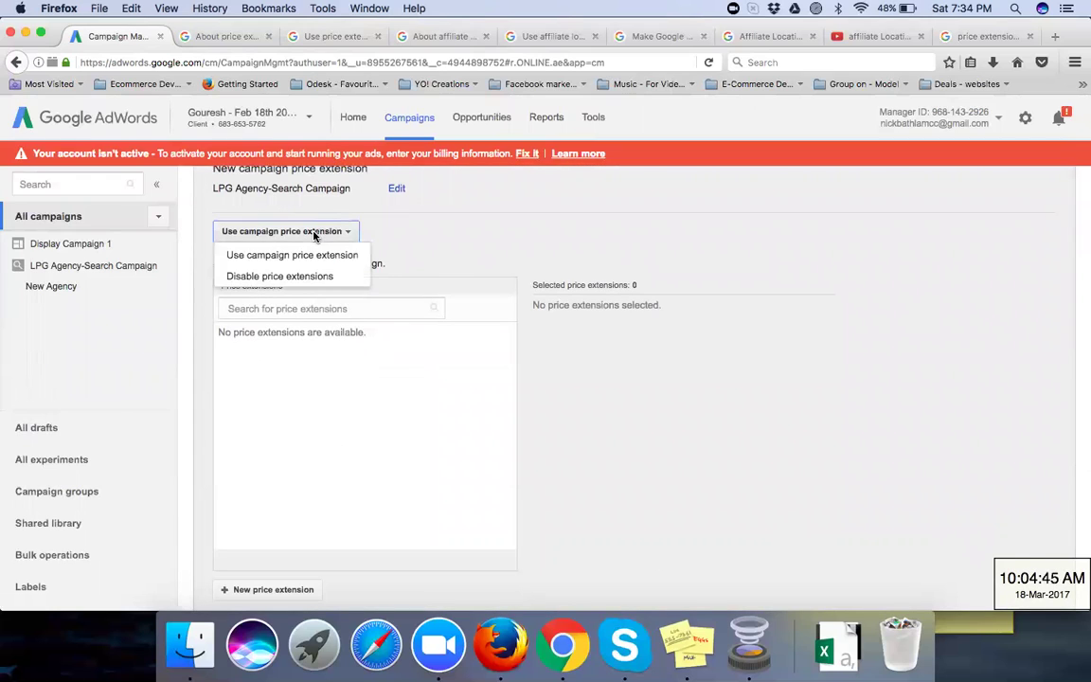
{"action": "left_click", "coordinate": [405, 243]}
{"action": "scroll", "coordinate": [410, 402], "scroll_direction": "down", "scroll_amount": 1}
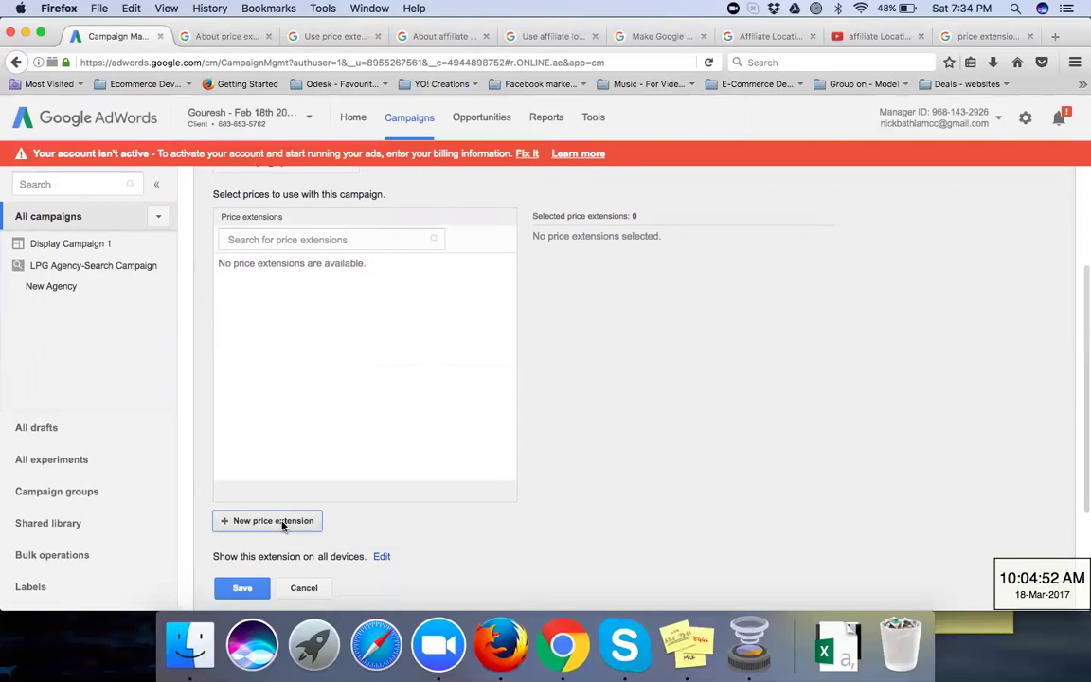
{"action": "left_click", "coordinate": [281, 523]}
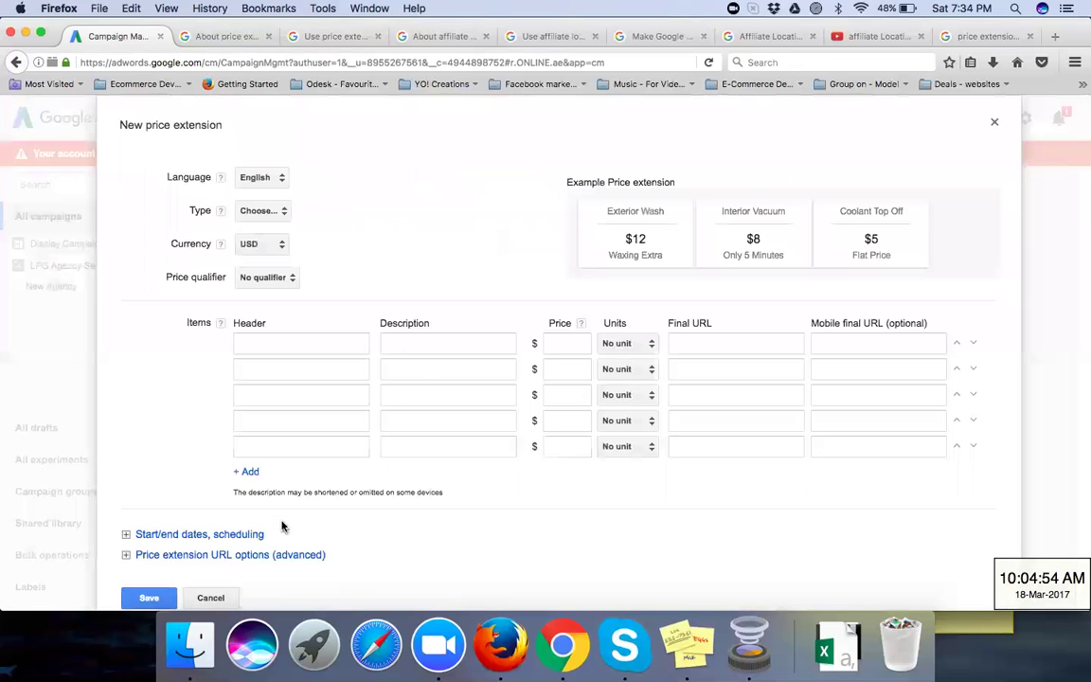
Step: List the price extension types, such as Brands, Events, Locations, Neighborhoods and Services
{"action": "left_click", "coordinate": [284, 211]}
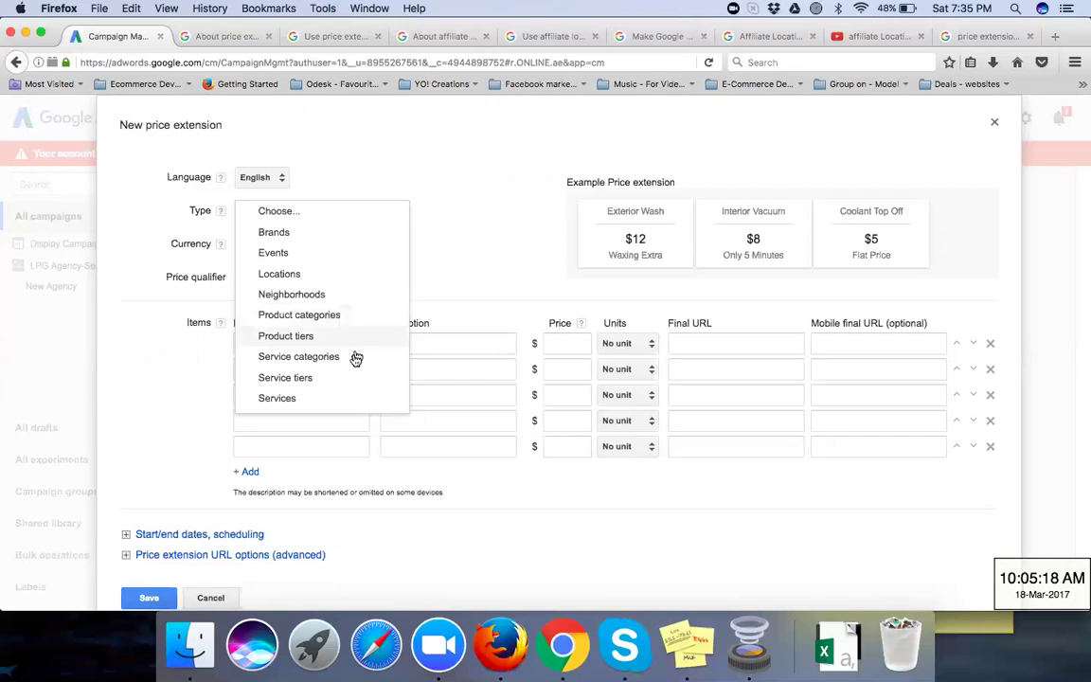
{"action": "scroll", "coordinate": [352, 362], "scroll_direction": "down", "scroll_amount": 1}
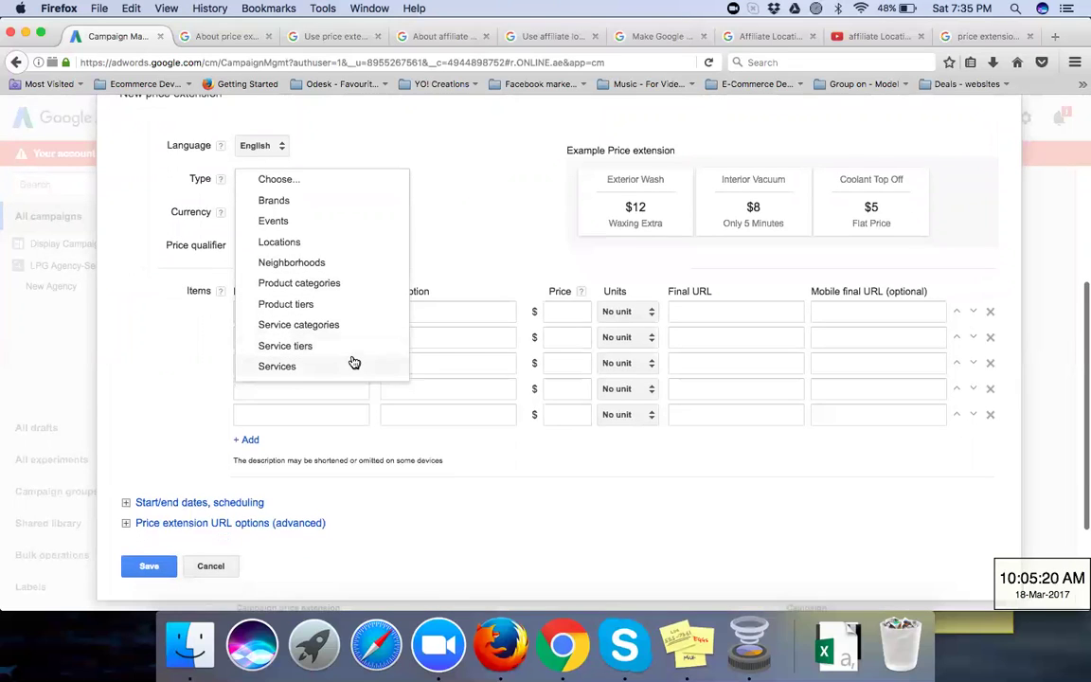
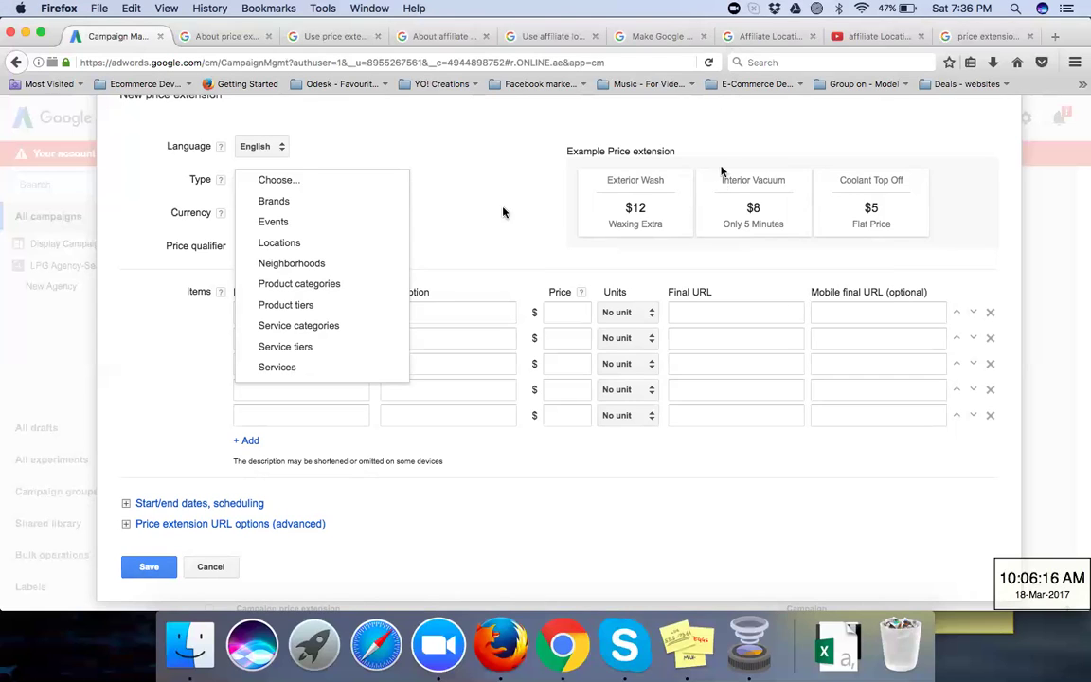
Step: Set the price extension type to Product categories and its currency to INR
{"action": "left_click", "coordinate": [353, 285]}
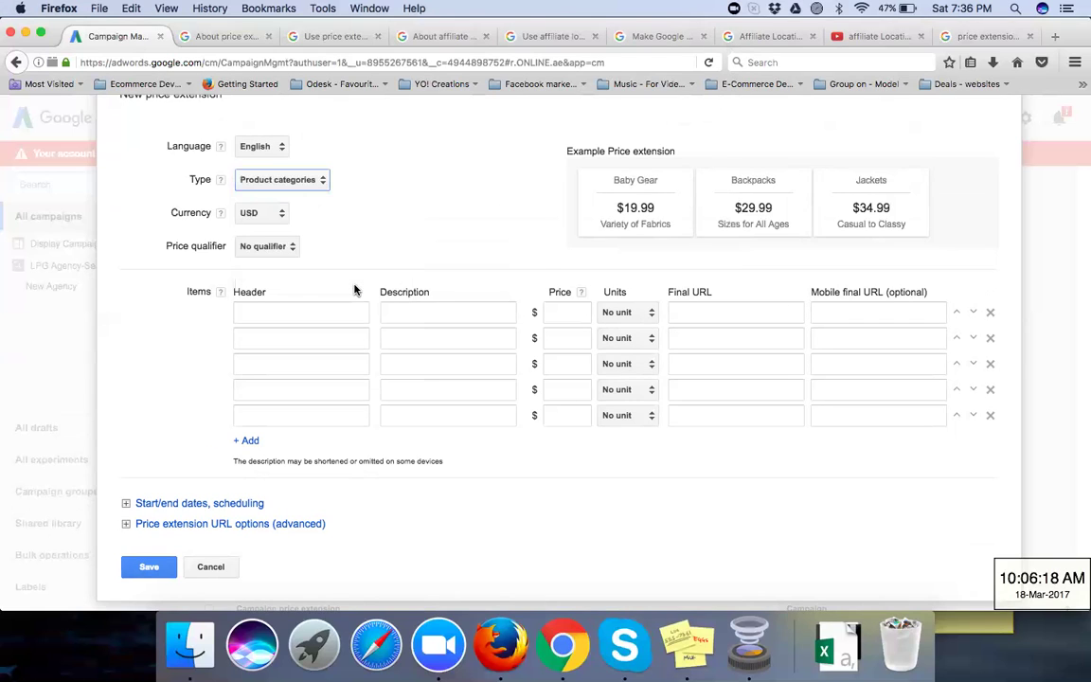
{"action": "left_click", "coordinate": [279, 213]}
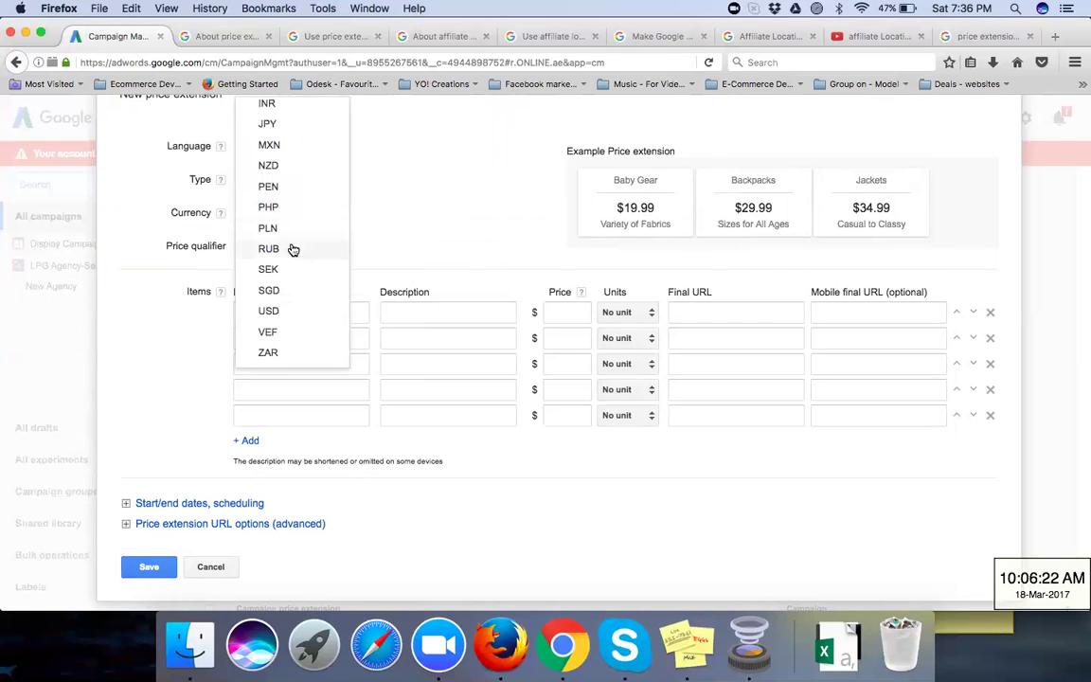
{"action": "scroll", "coordinate": [294, 247], "scroll_direction": "down", "scroll_amount": 1}
{"action": "scroll", "coordinate": [294, 248], "scroll_direction": "up", "scroll_amount": 2}
{"action": "scroll", "coordinate": [293, 249], "scroll_direction": "up", "scroll_amount": 1}
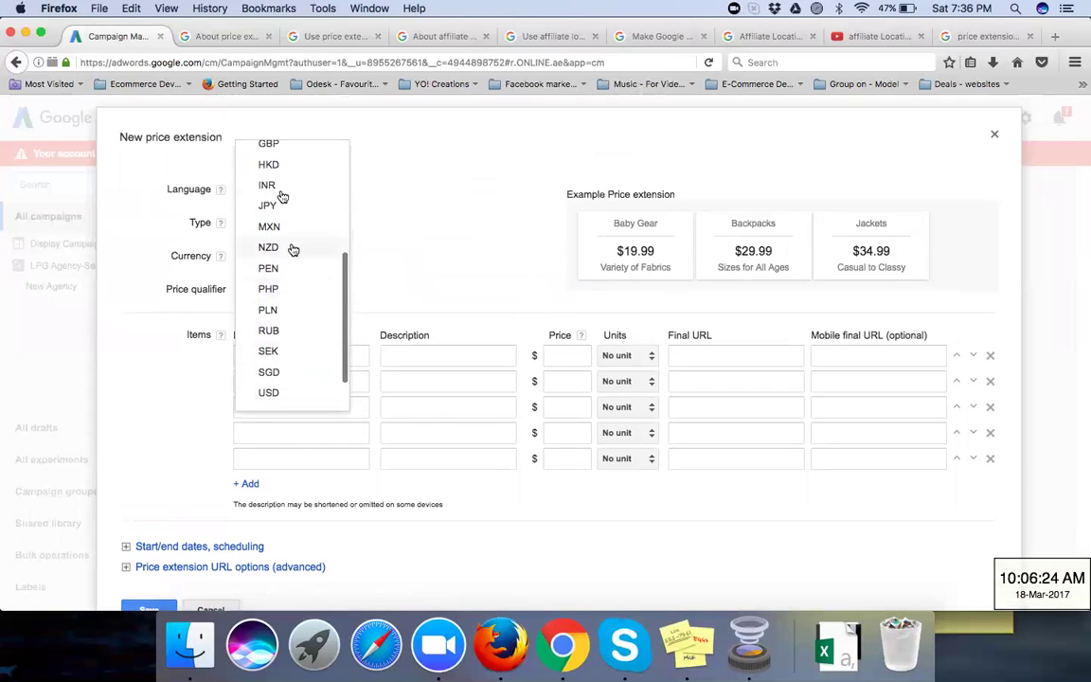
{"action": "left_click", "coordinate": [440, 202]}
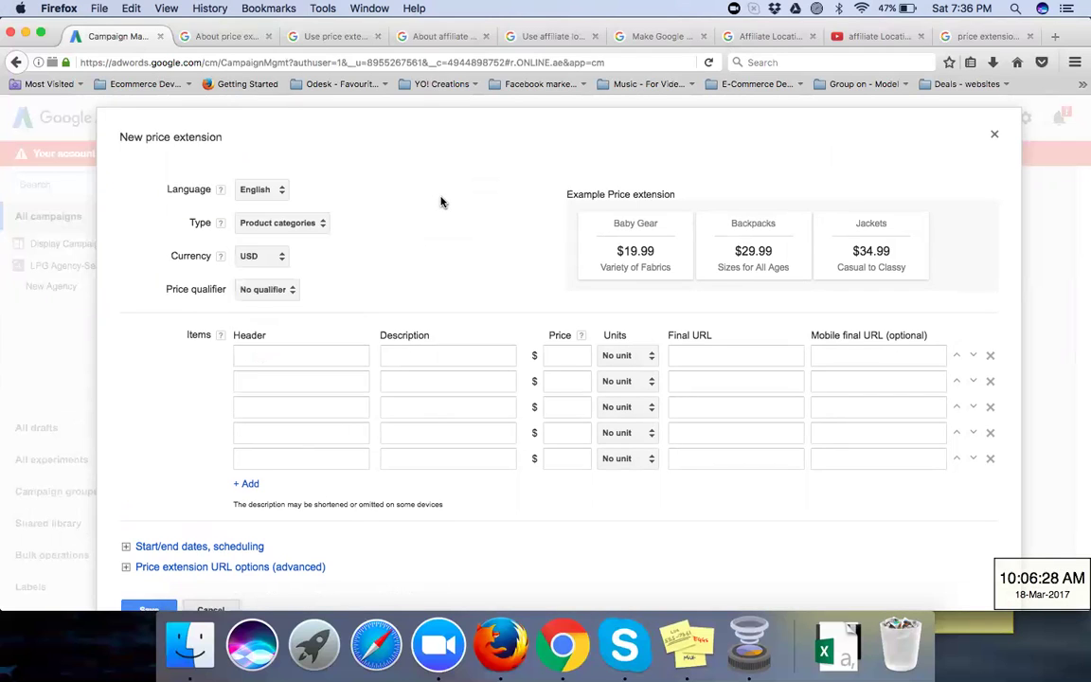
{"action": "left_click", "coordinate": [273, 264]}
{"action": "scroll", "coordinate": [288, 228], "scroll_direction": "up", "scroll_amount": 2}
{"action": "scroll", "coordinate": [292, 229], "scroll_direction": "up", "scroll_amount": 1}
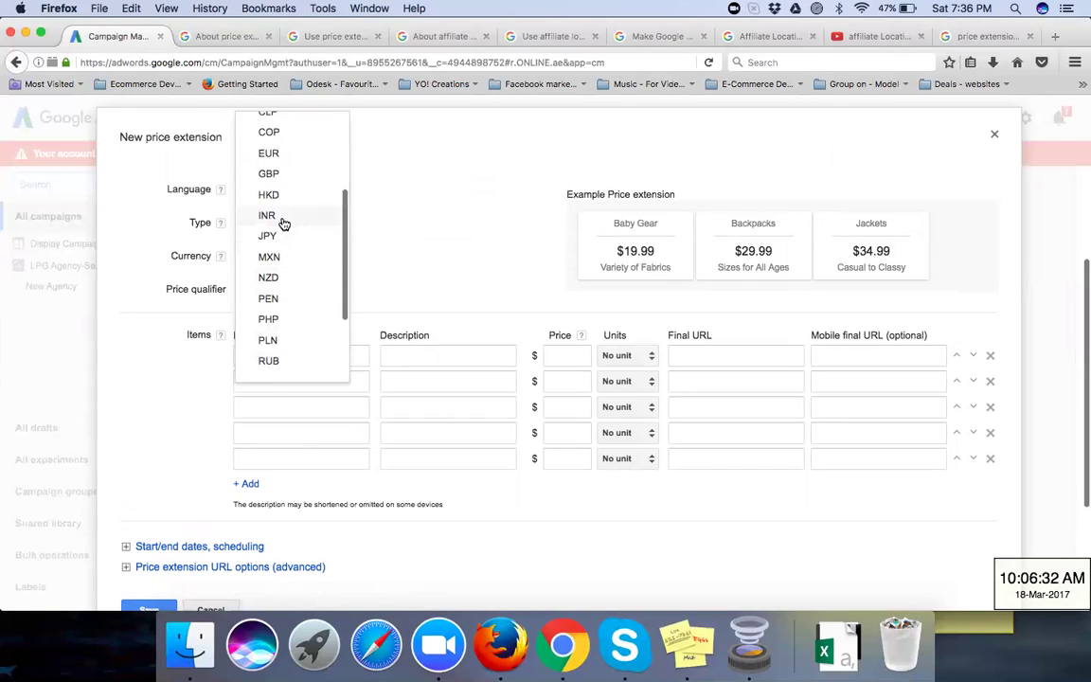
{"action": "left_click", "coordinate": [285, 224]}
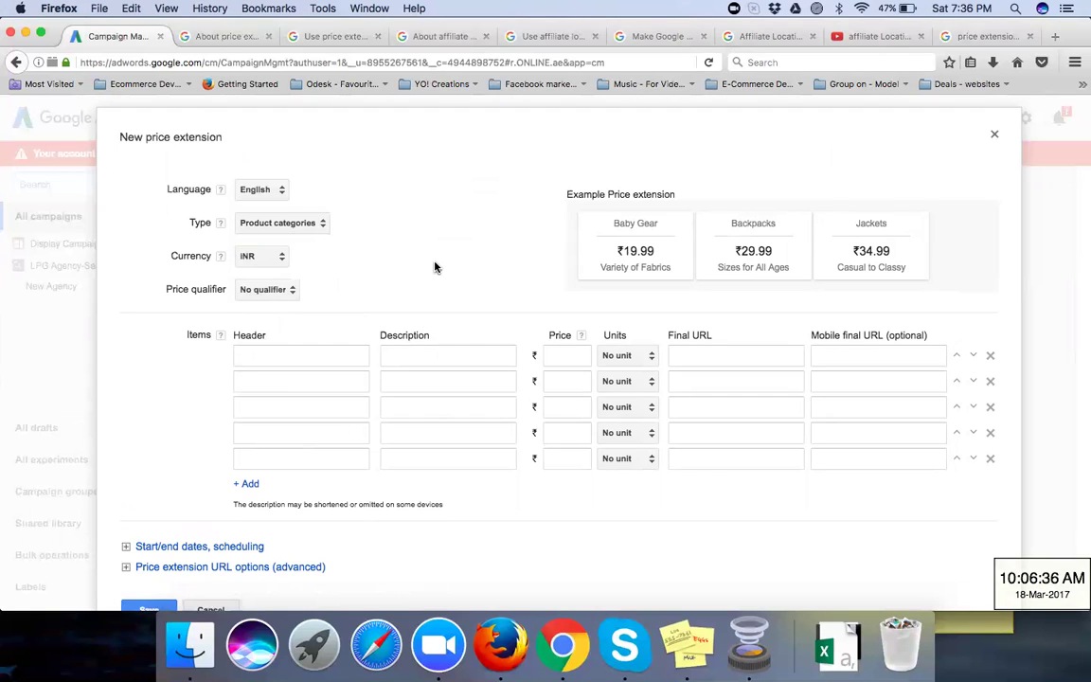
{"action": "left_click", "coordinate": [273, 289]}
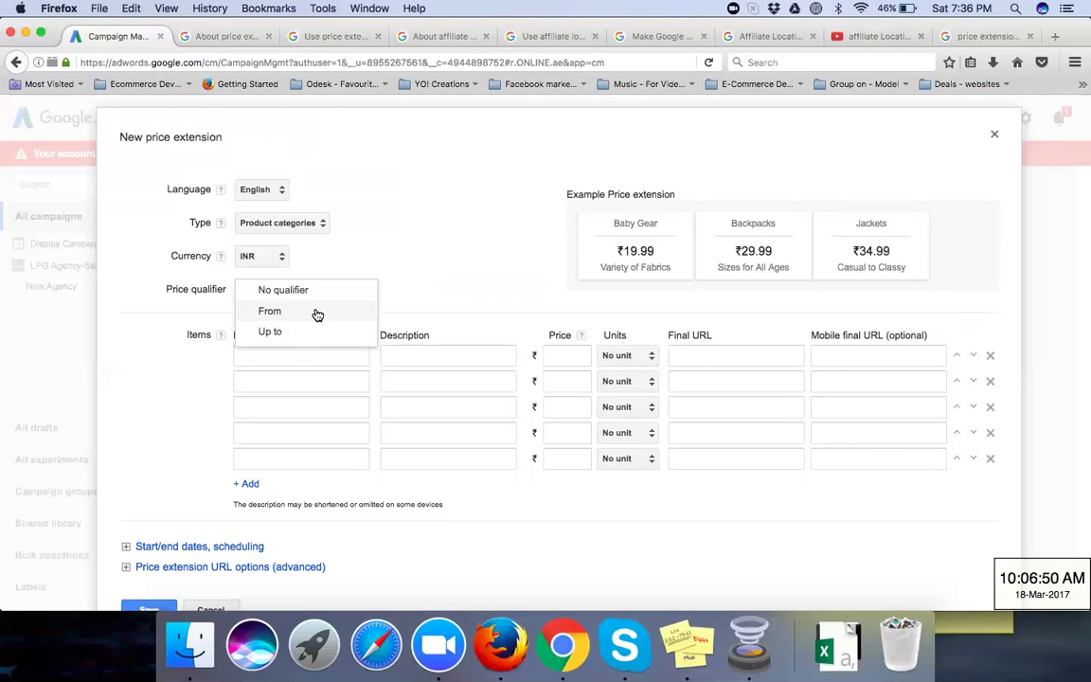
{"action": "left_click", "coordinate": [344, 277]}
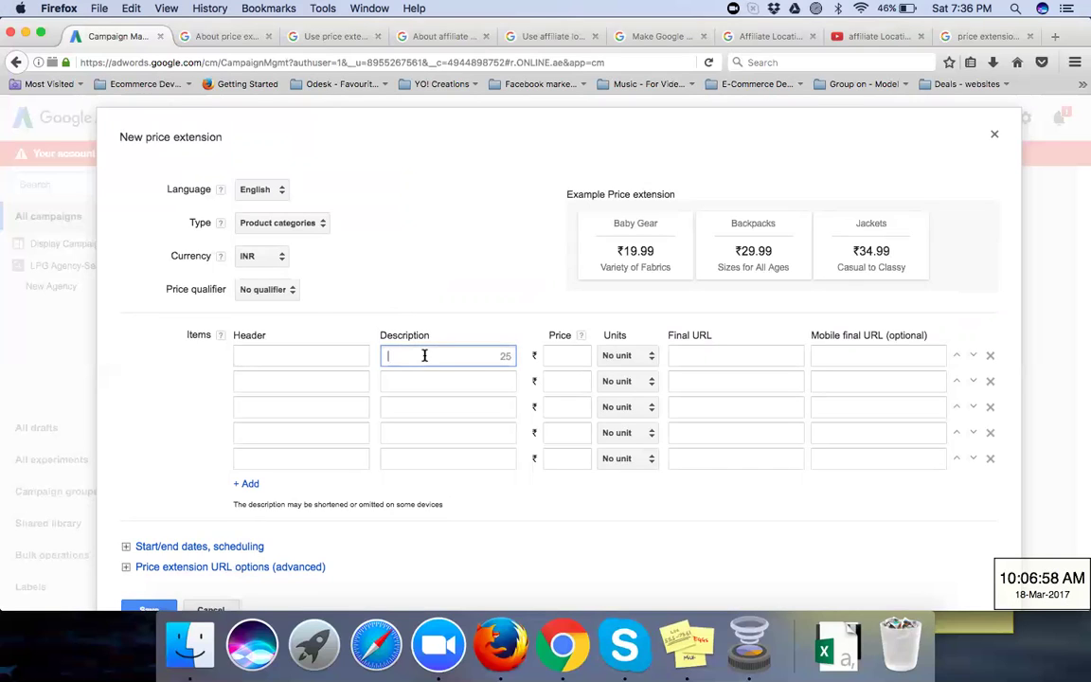
{"action": "left_click", "coordinate": [284, 290]}
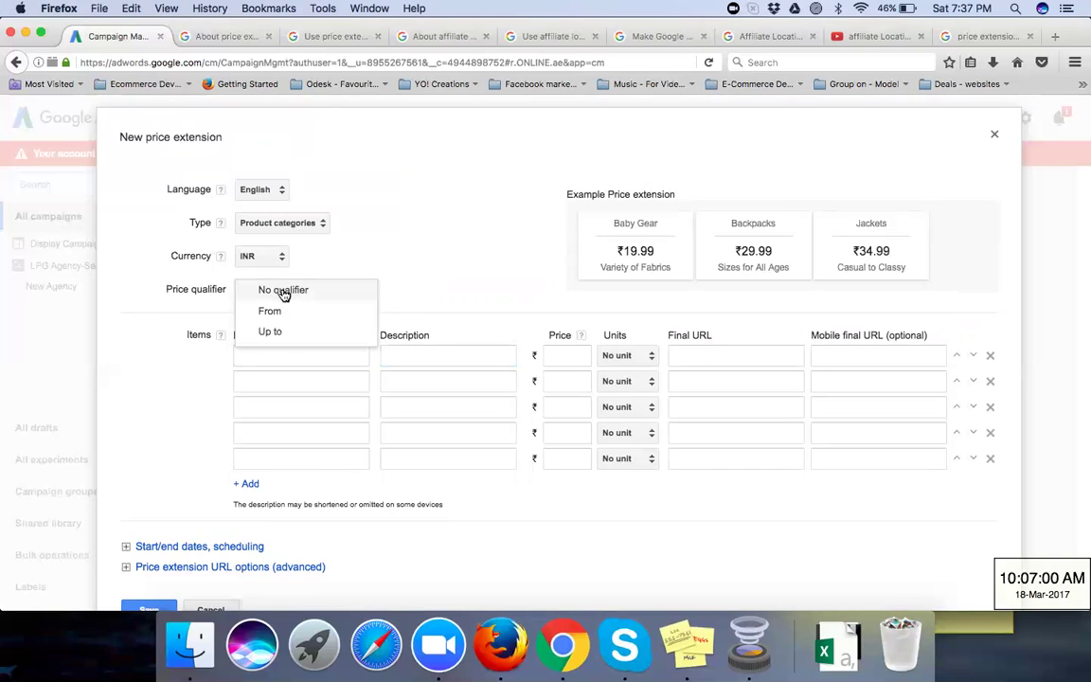
{"action": "left_click", "coordinate": [284, 294]}
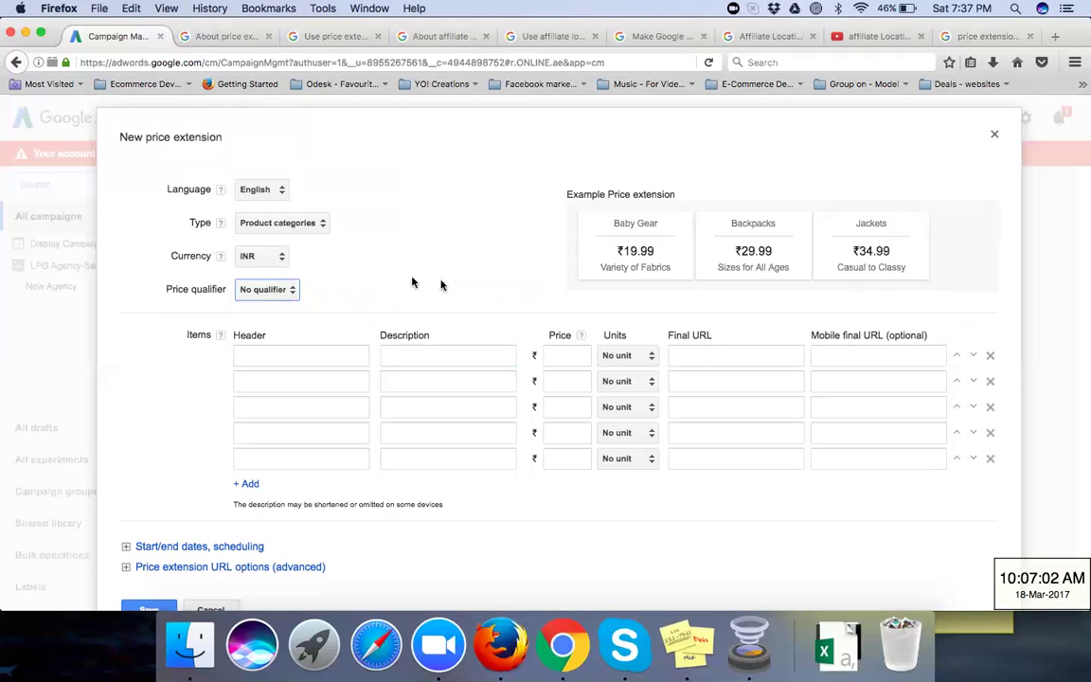
{"action": "left_click", "coordinate": [702, 404]}
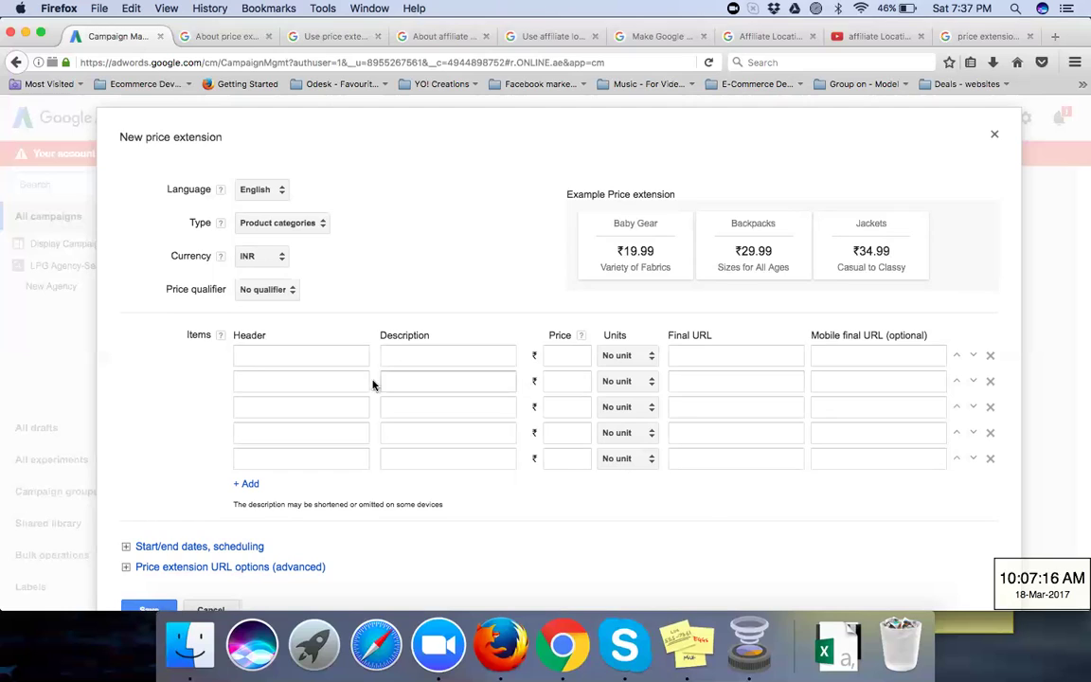
Step: Go through the first item's Header, Description and Final URL fields without entering anything, then scroll down
{"action": "left_click", "coordinate": [322, 355]}
{"action": "left_click", "coordinate": [409, 356]}
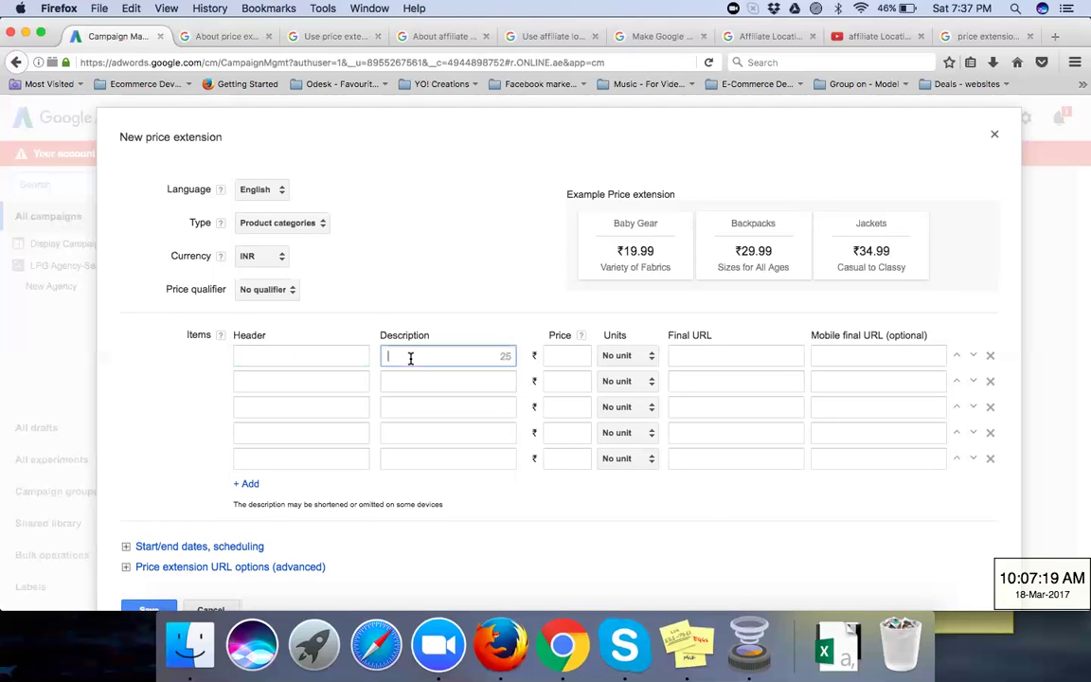
{"action": "left_click", "coordinate": [713, 355]}
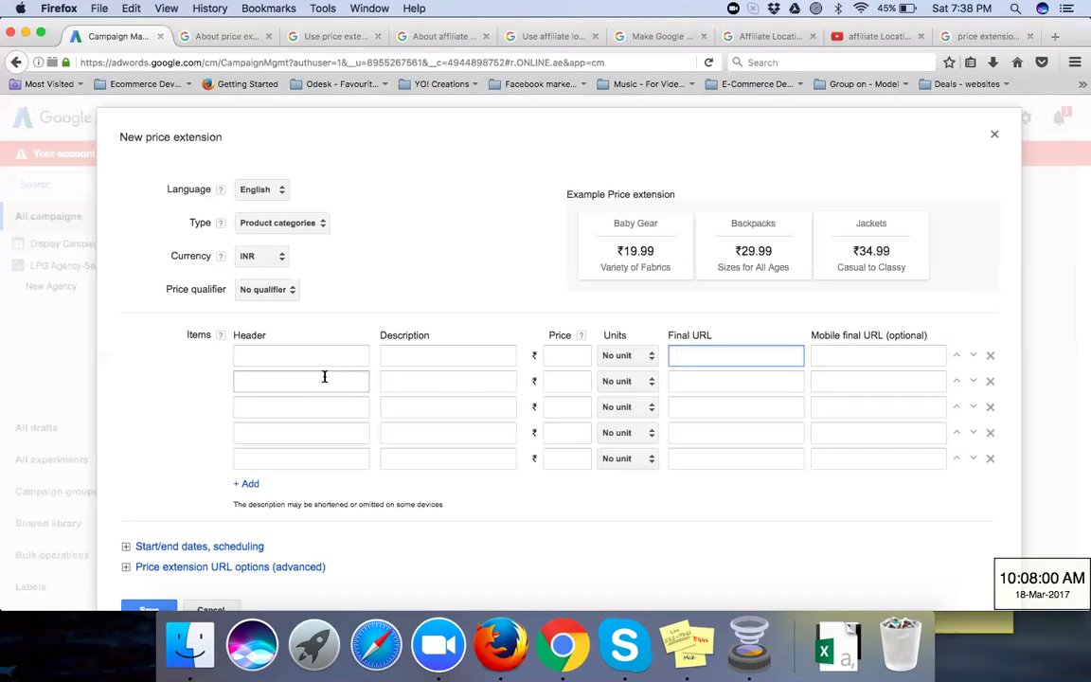
{"action": "left_click", "coordinate": [328, 356]}
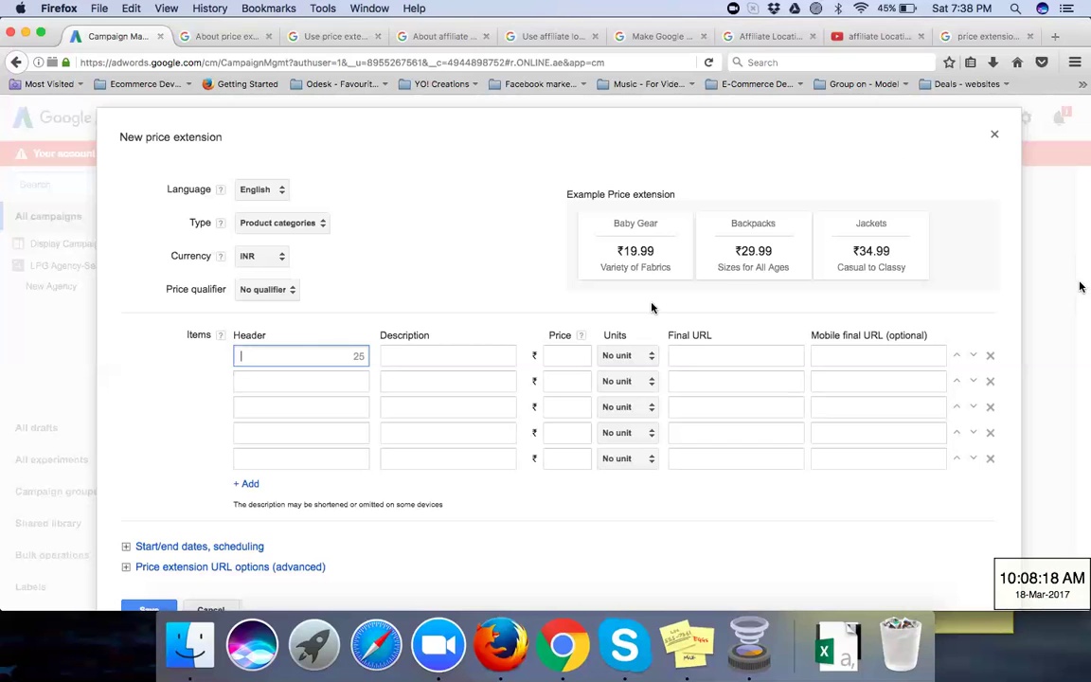
{"action": "scroll", "coordinate": [432, 408], "scroll_direction": "down", "scroll_amount": 1}
{"action": "scroll", "coordinate": [432, 408], "scroll_direction": "down", "scroll_amount": 3}
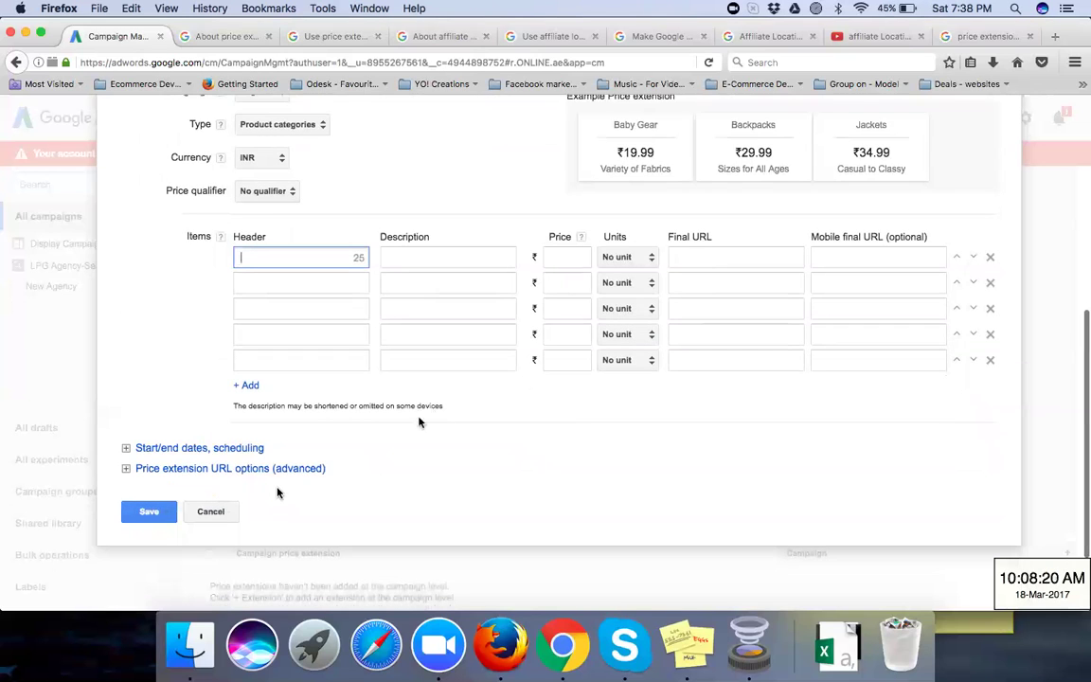
Step: Cancel the price extension, close the panel, and search the account switcher for the client account, which returns no results
{"action": "left_click", "coordinate": [224, 512]}
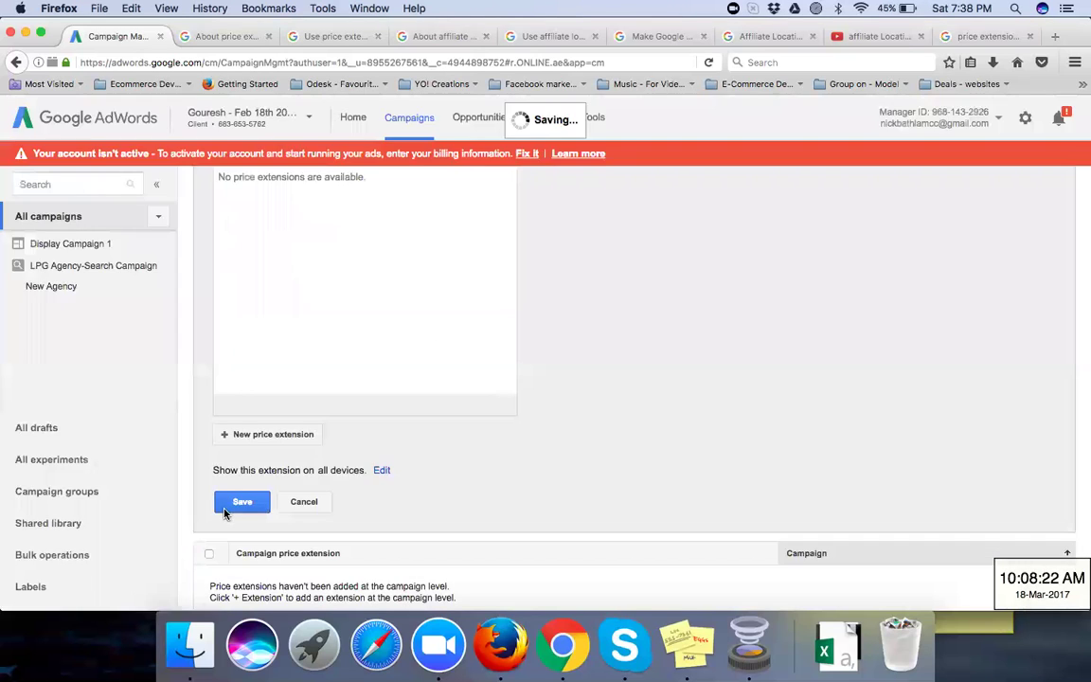
{"action": "left_click", "coordinate": [297, 506]}
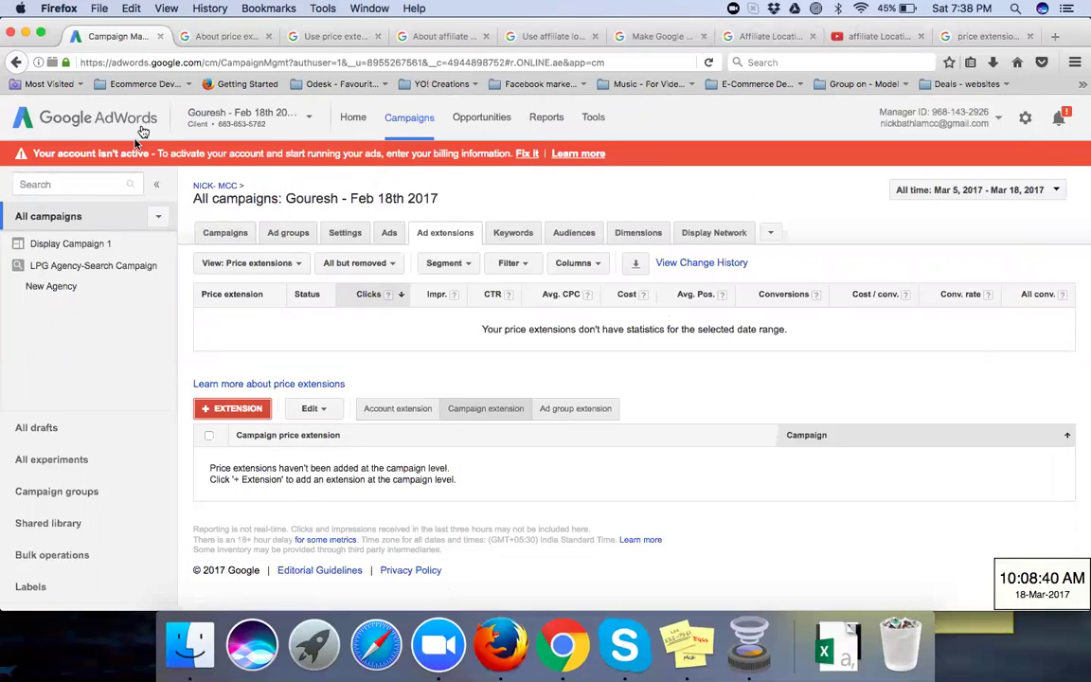
{"action": "left_click", "coordinate": [214, 127]}
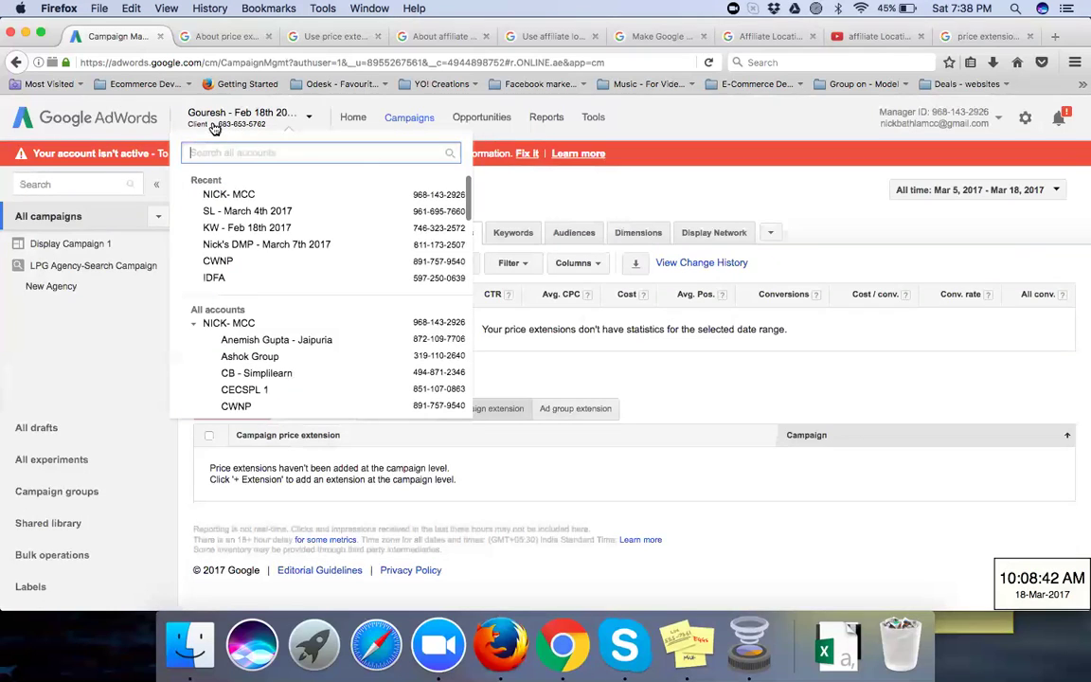
{"action": "type", "text": "chaita"}
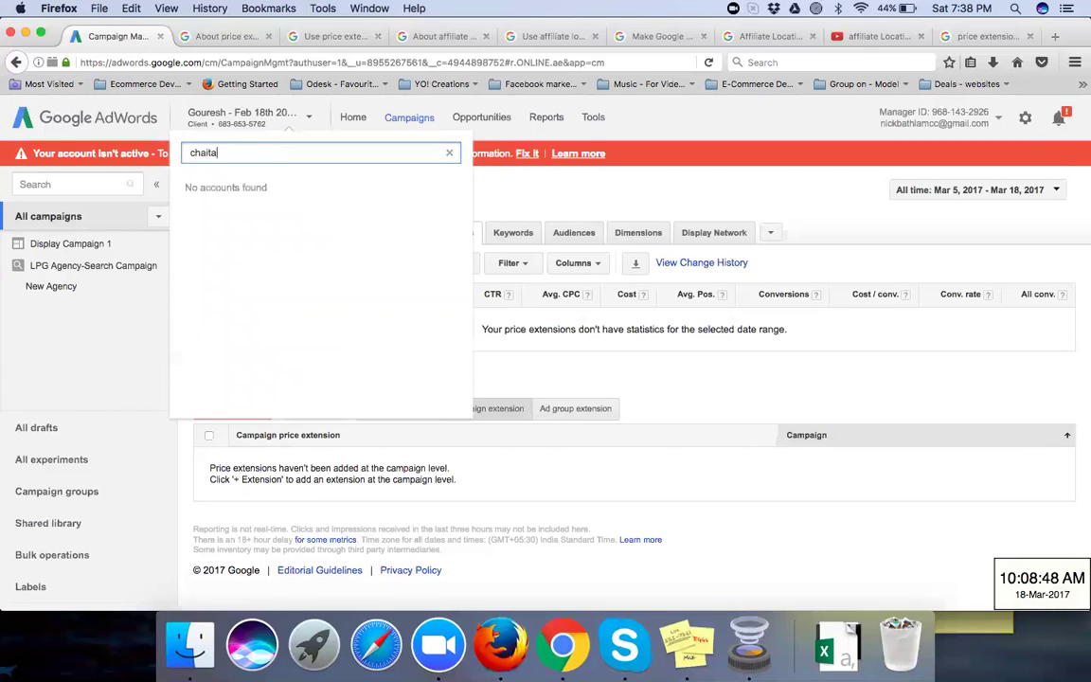
{"action": "type", "text": "nya"}
{"action": "left_click", "coordinate": [659, 196]}
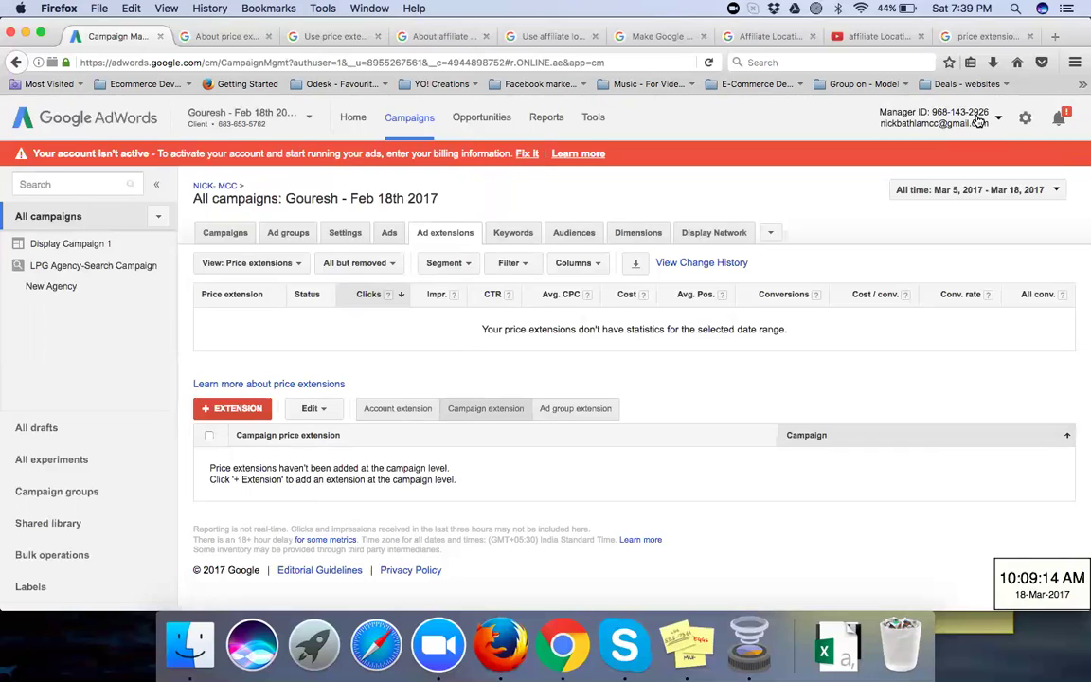
Step: Check the help and image-search tabs, then load adwords.google.com from the address bar
{"action": "left_click", "coordinate": [228, 37]}
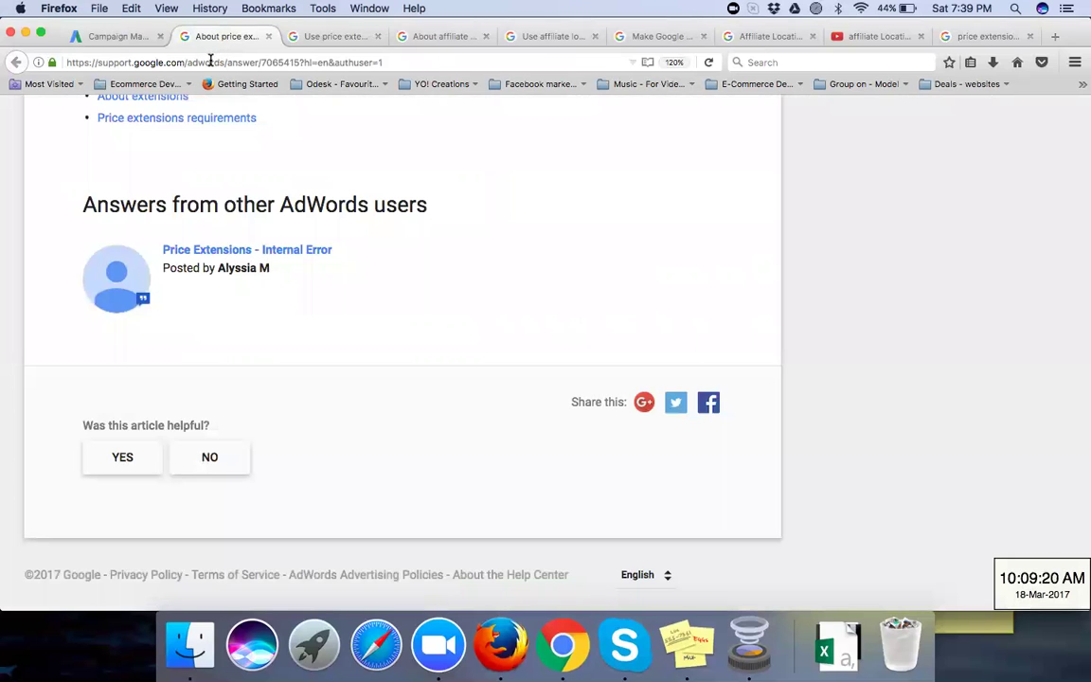
{"action": "left_click", "coordinate": [964, 42]}
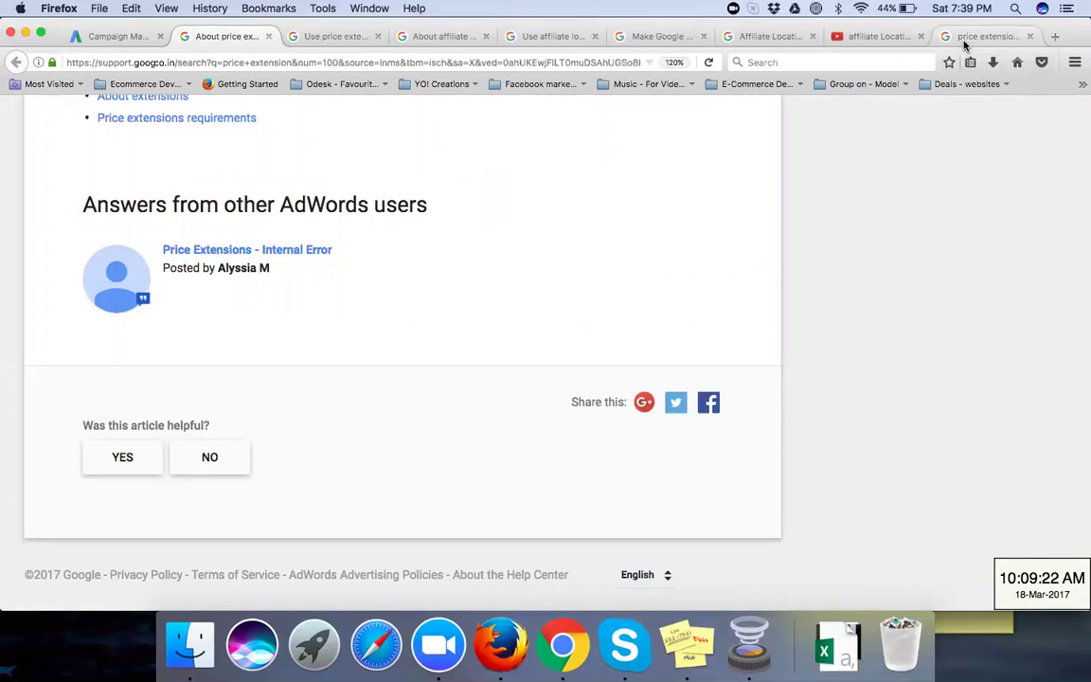
{"action": "left_click", "coordinate": [573, 62]}
{"action": "type", "text": "a"}
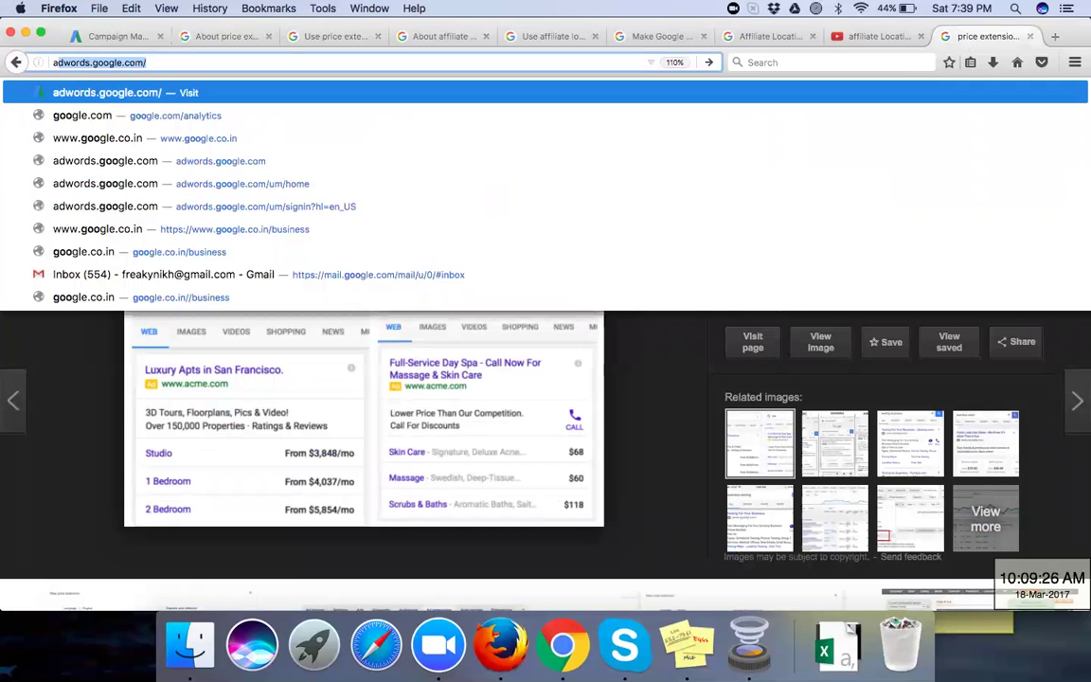
{"action": "type", "text": "dw"}
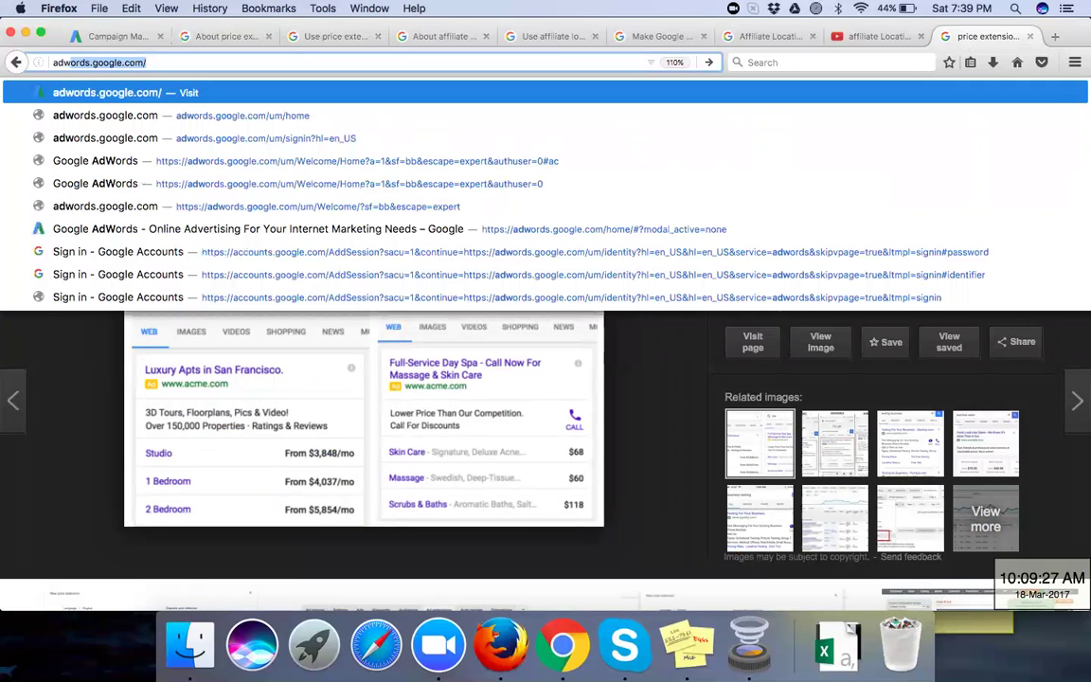
{"action": "key", "text": "Return"}
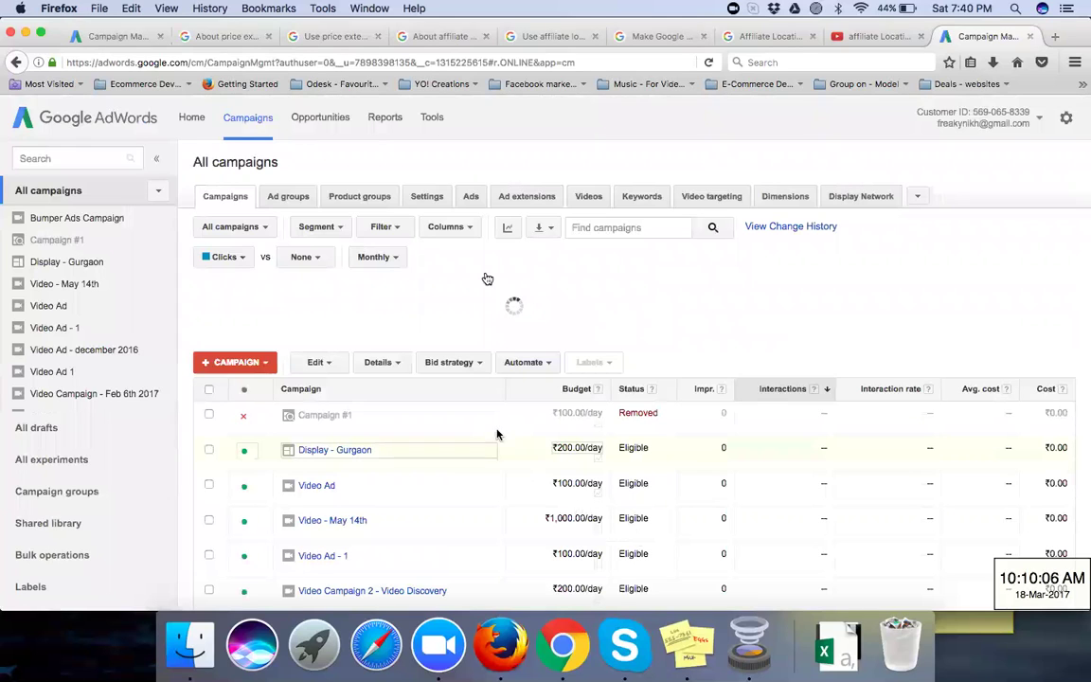
Step: Choose the Yo Creations manager account from the signed-in accounts list
{"action": "left_click", "coordinate": [1010, 120]}
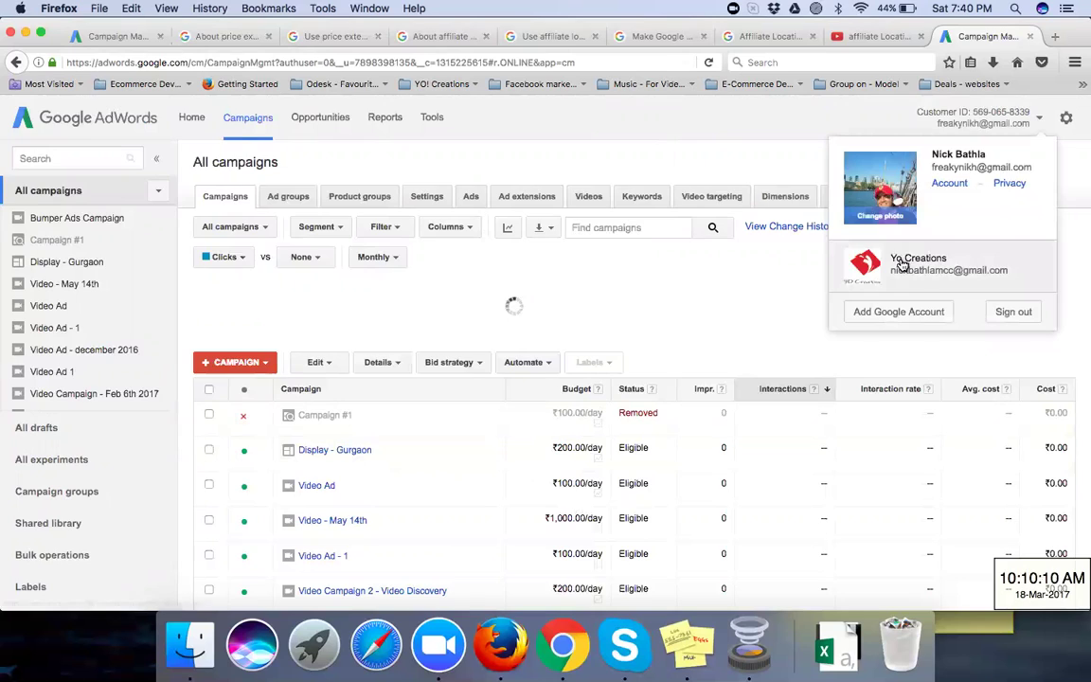
{"action": "left_click", "coordinate": [902, 262]}
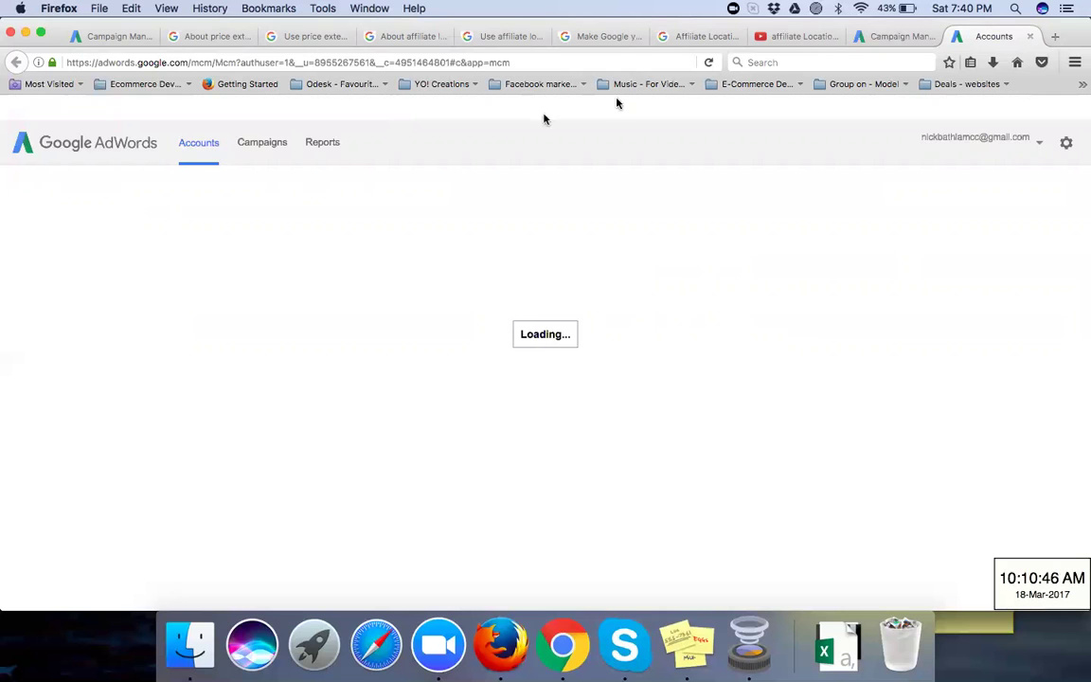
Step: On the manager's Accounts page, choose +ACCOUNT > Link existing accounts
{"action": "left_click", "coordinate": [897, 38]}
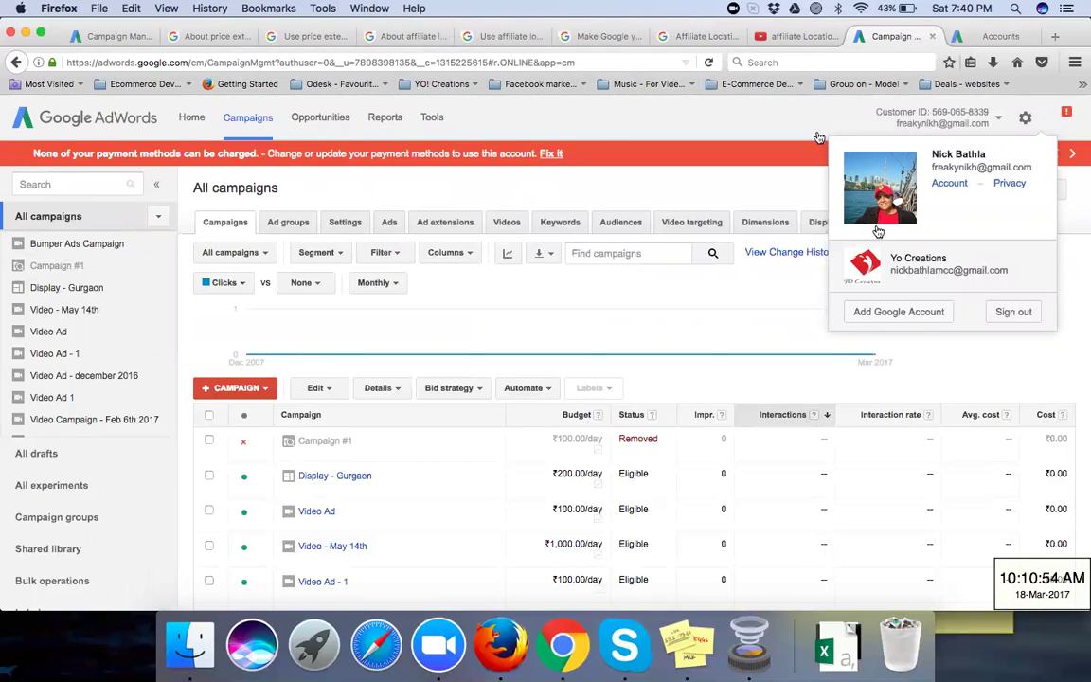
{"action": "left_click", "coordinate": [980, 36]}
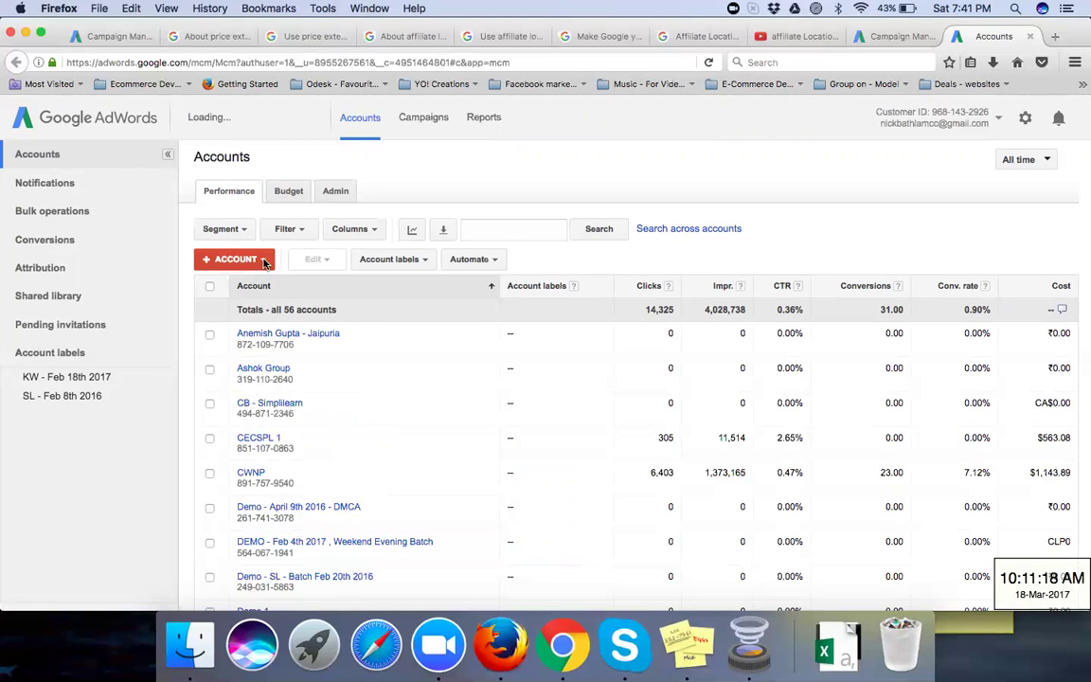
{"action": "left_click", "coordinate": [264, 261]}
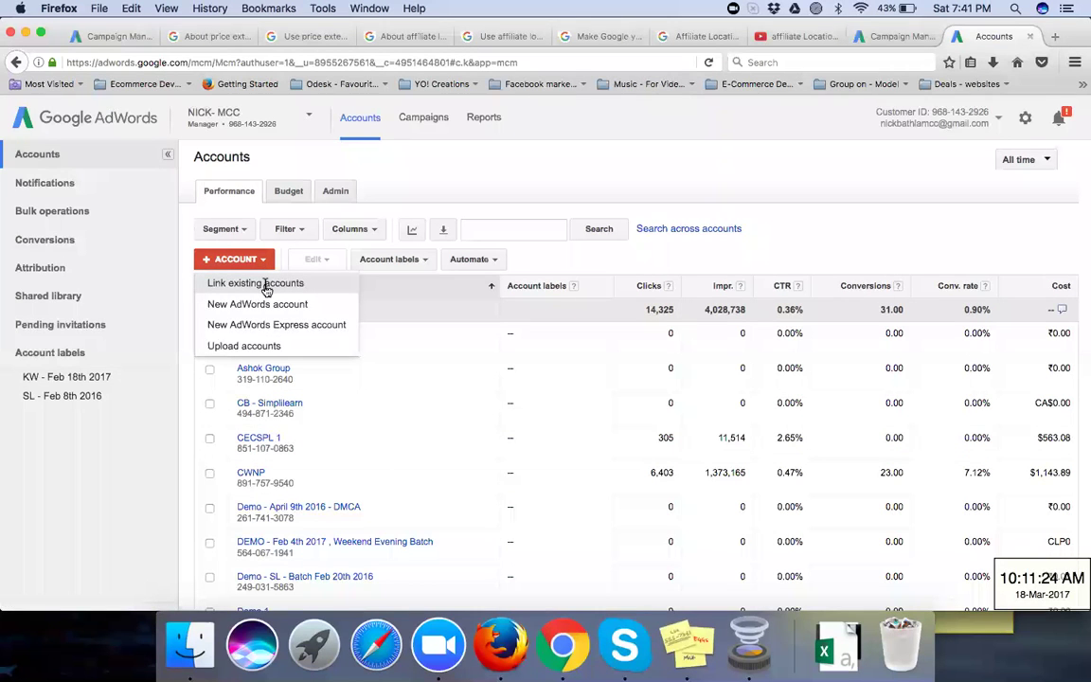
{"action": "left_click", "coordinate": [266, 287]}
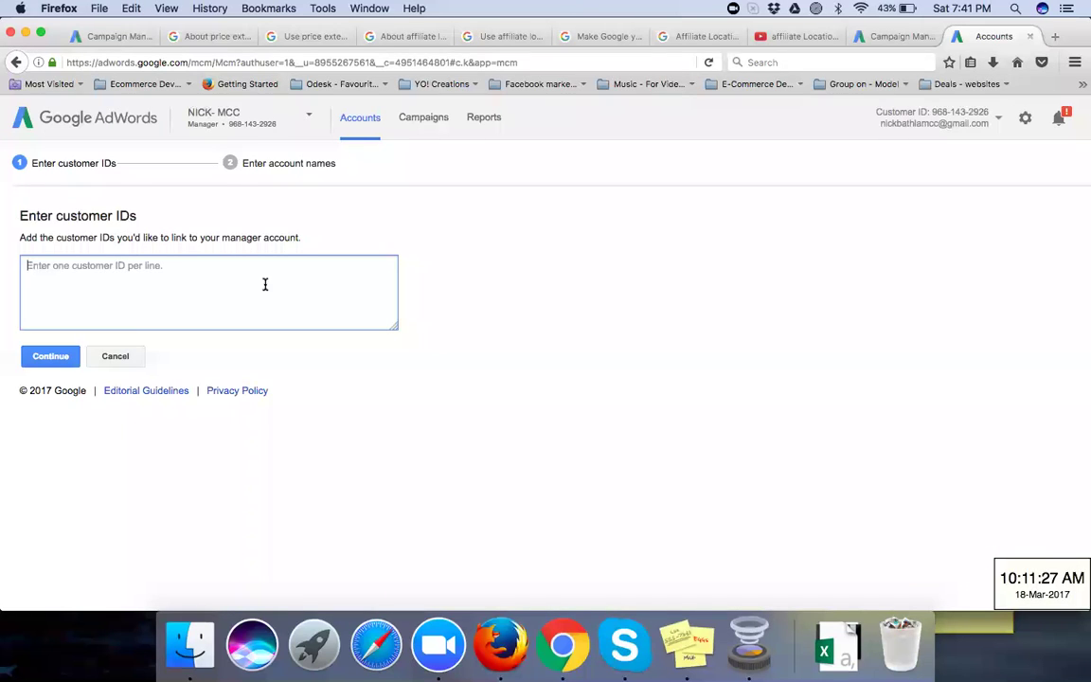
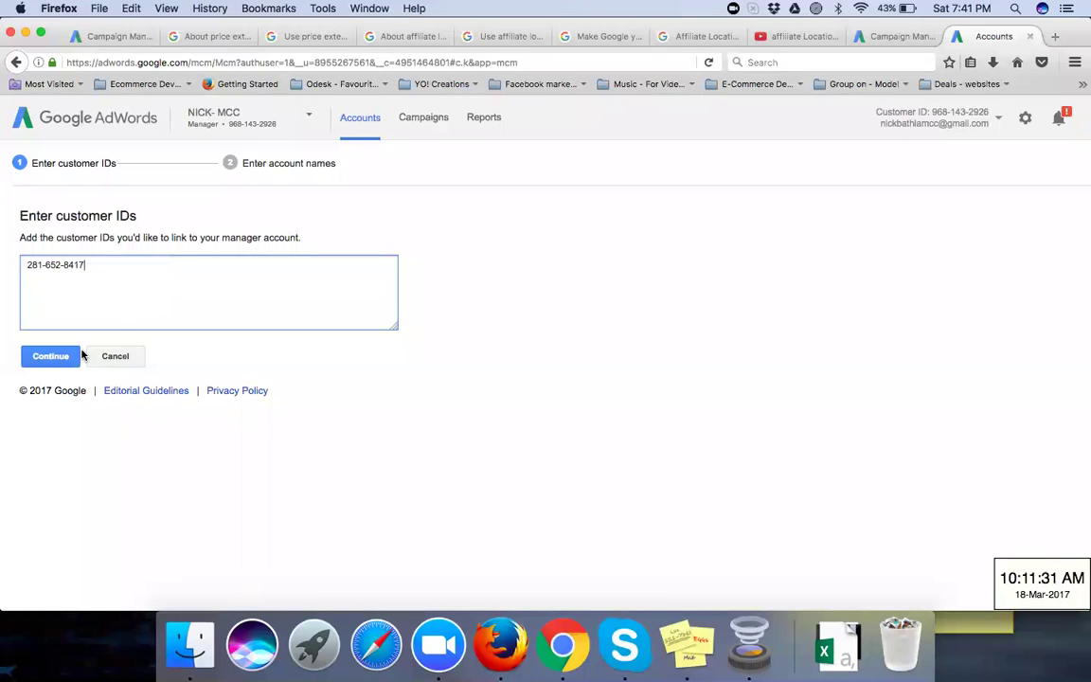
Step: Enter the client's customer ID, continue, and type a display name for the account
{"action": "left_click", "coordinate": [59, 360]}
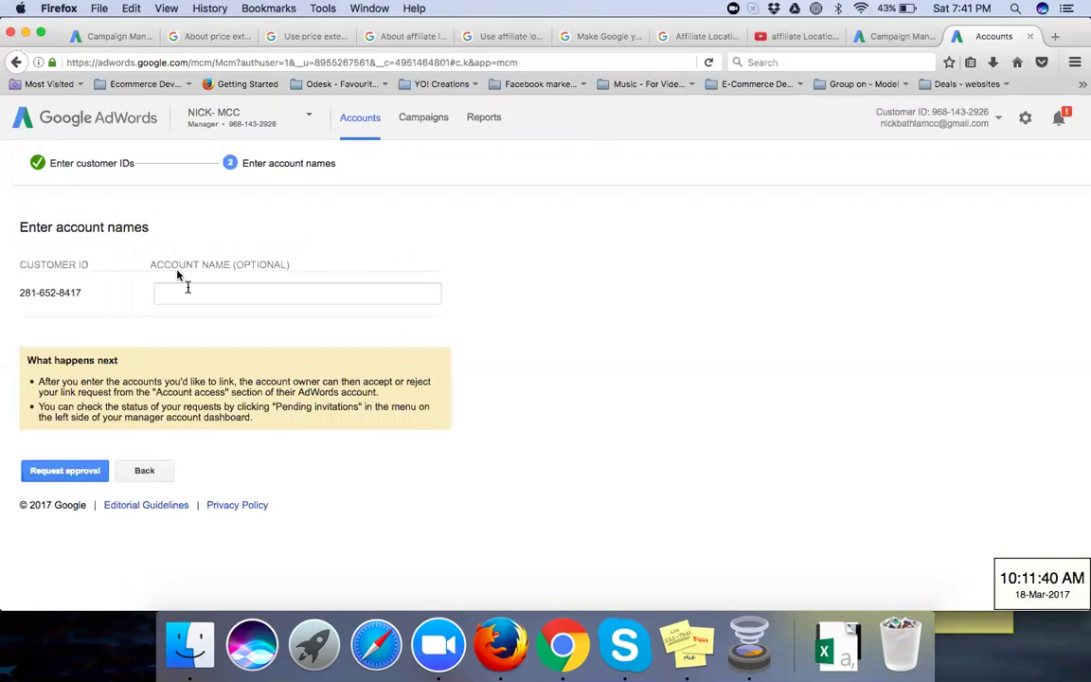
{"action": "left_click", "coordinate": [188, 288]}
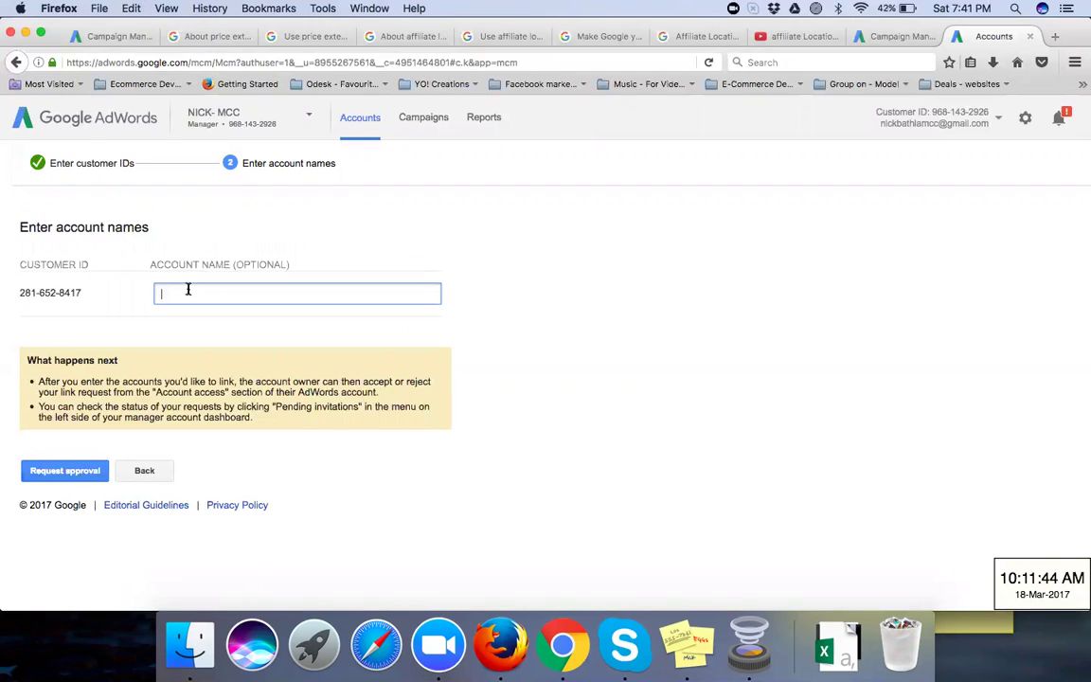
{"action": "type", "text": "Chaitanya's Adword"}
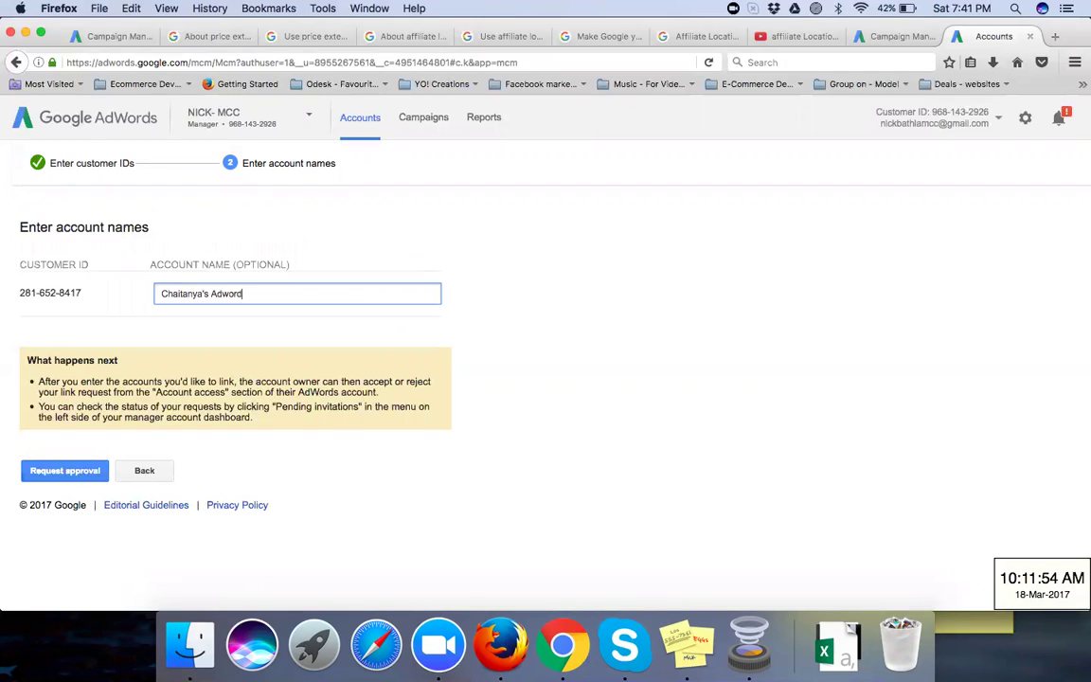
{"action": "type", "text": "s Account"}
Step: Submit the approval request to link the client account
{"action": "left_click", "coordinate": [79, 472]}
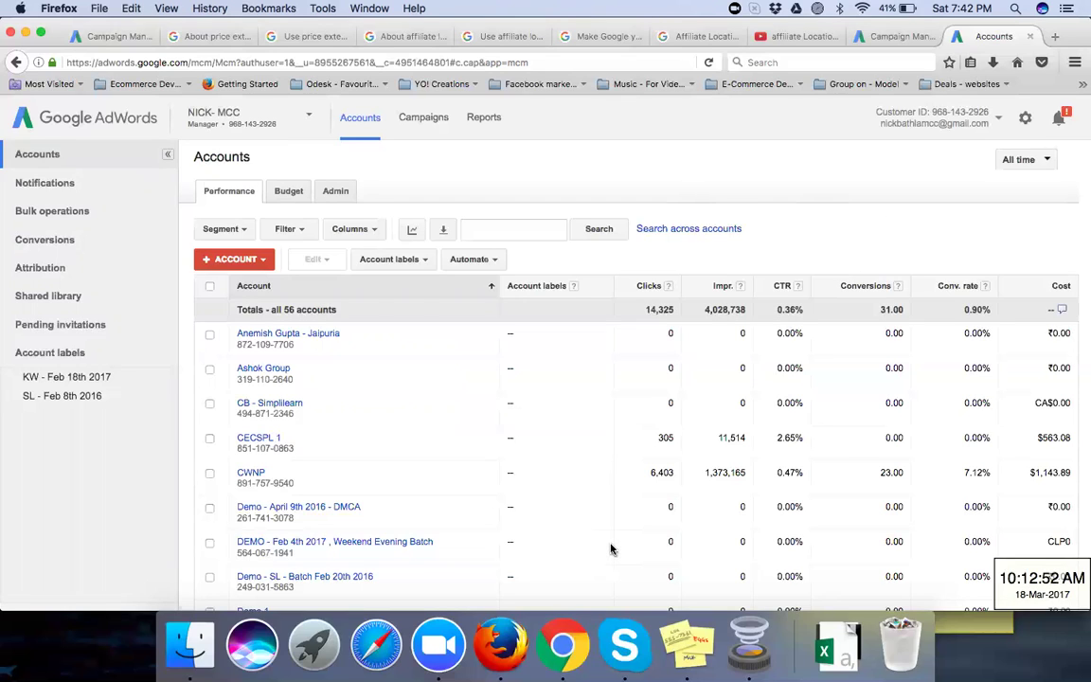
Step: Open Account settings from the gear menu, then go to Linked accounts
{"action": "left_click", "coordinate": [1024, 123]}
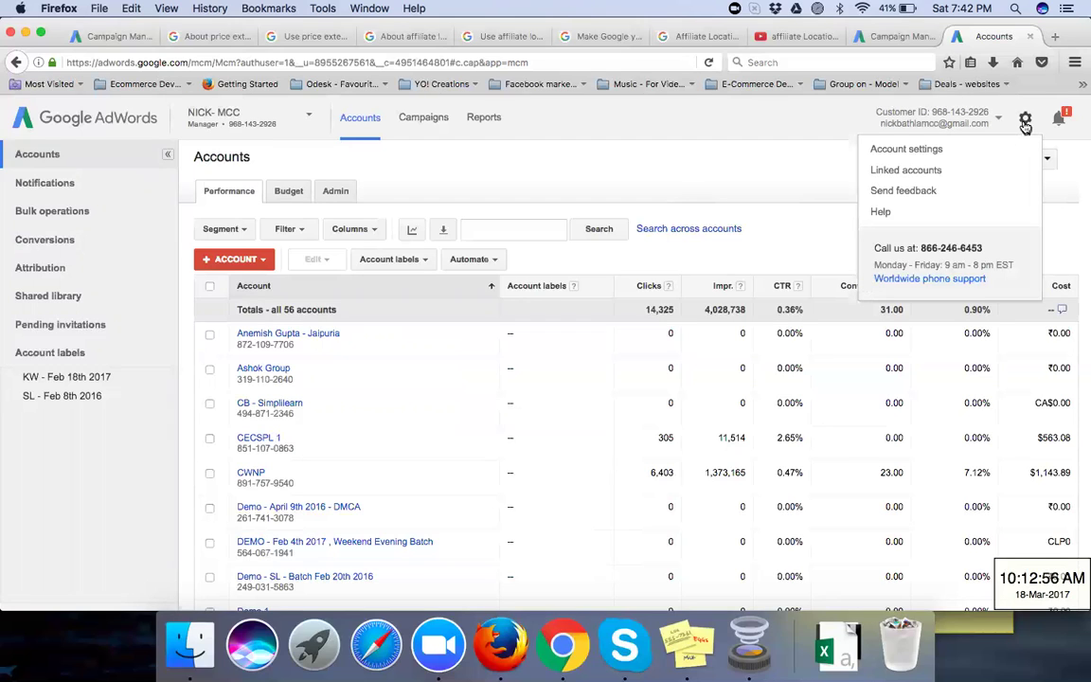
{"action": "left_click", "coordinate": [973, 153]}
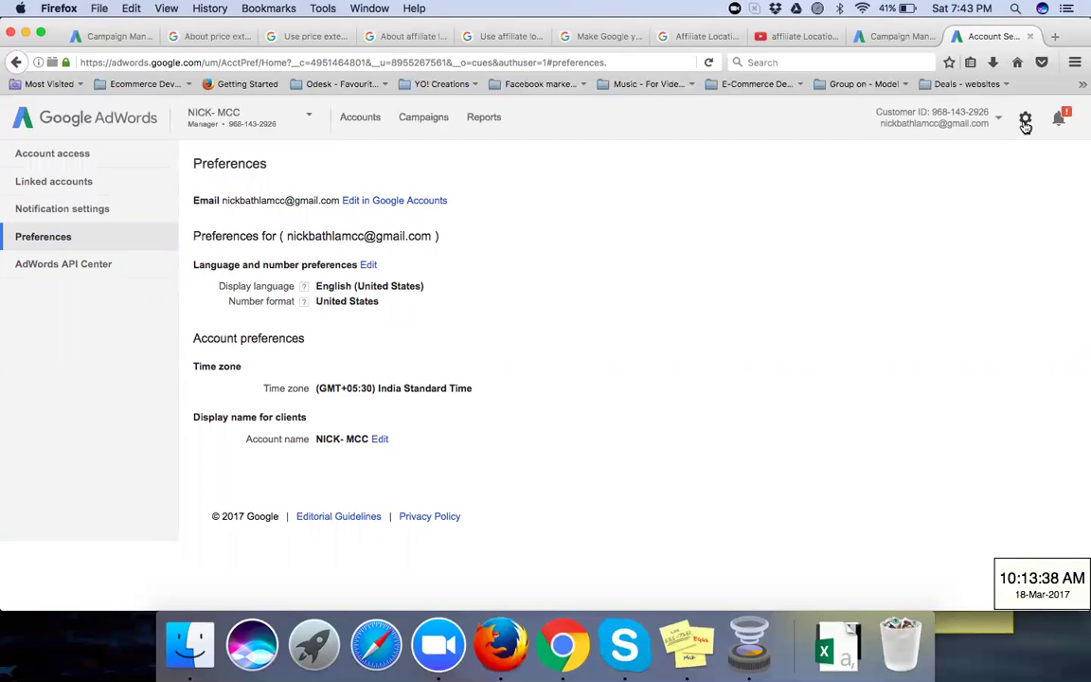
{"action": "left_click", "coordinate": [1025, 129]}
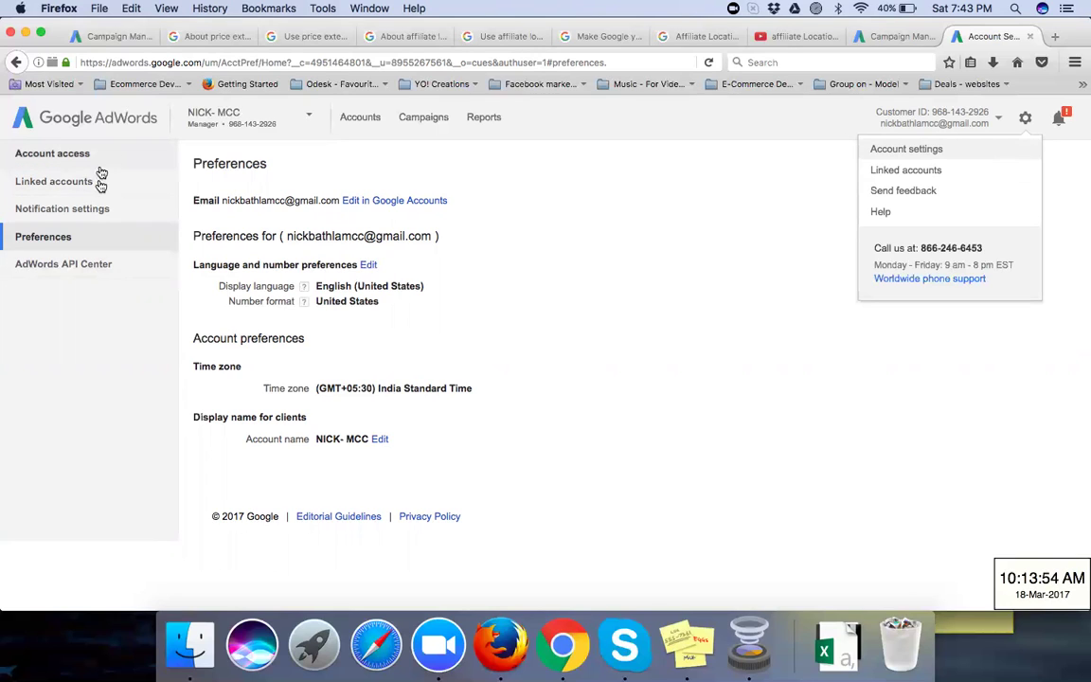
{"action": "left_click", "coordinate": [101, 186]}
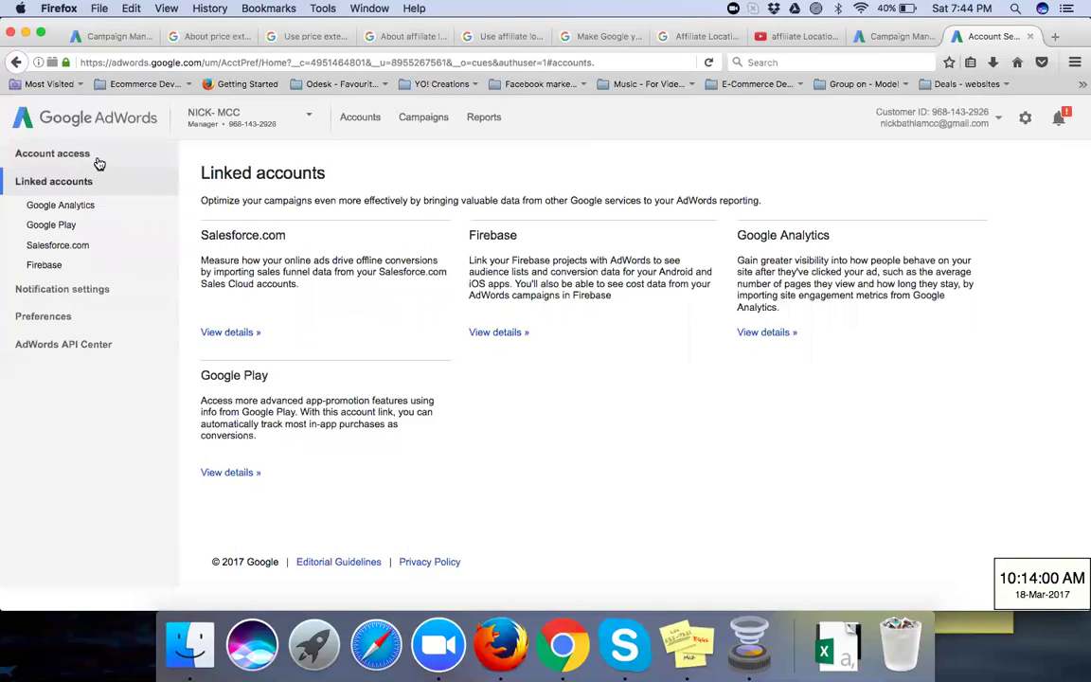
Step: View Account access, then use the AdWords logo to return to the manager Accounts overview
{"action": "left_click", "coordinate": [99, 164]}
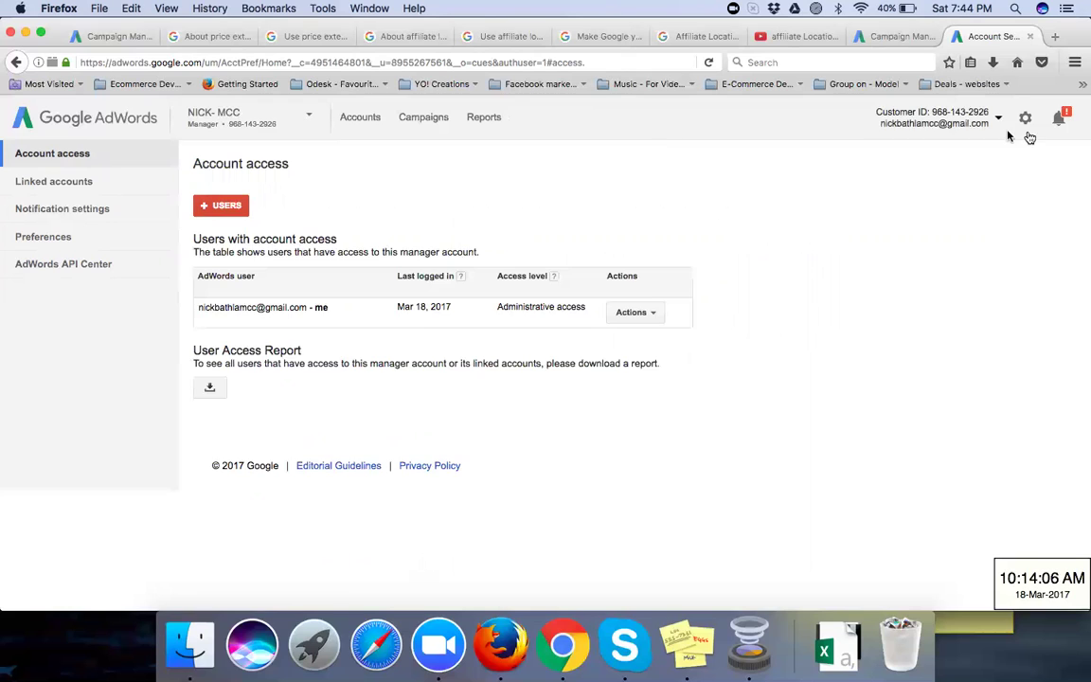
{"action": "left_click", "coordinate": [1025, 120]}
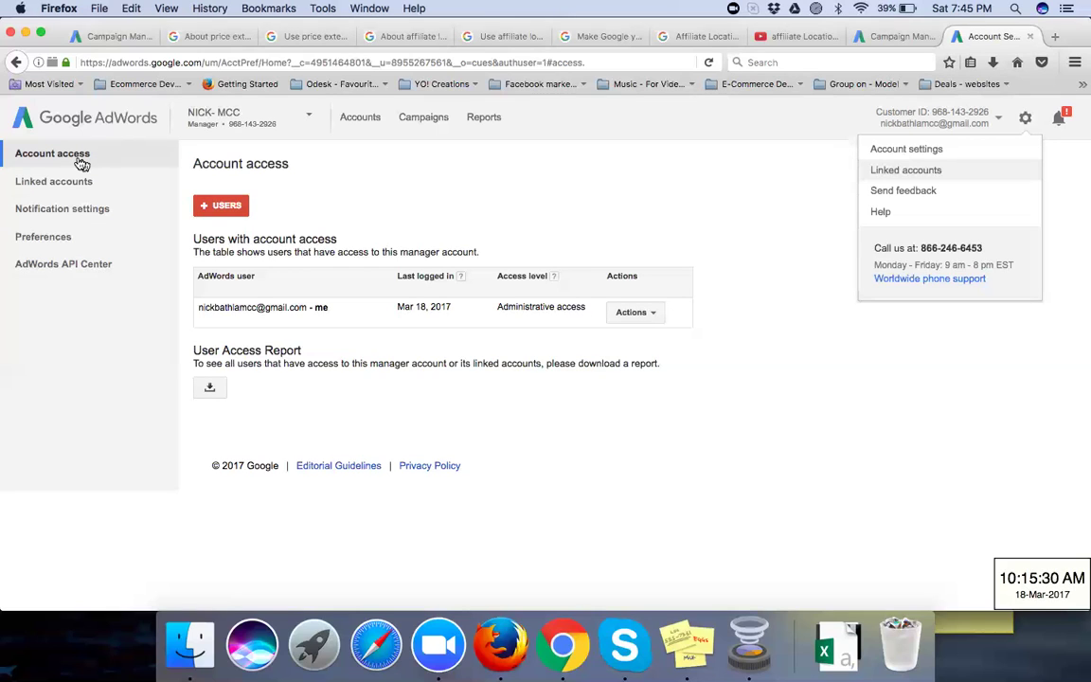
{"action": "left_click", "coordinate": [94, 123]}
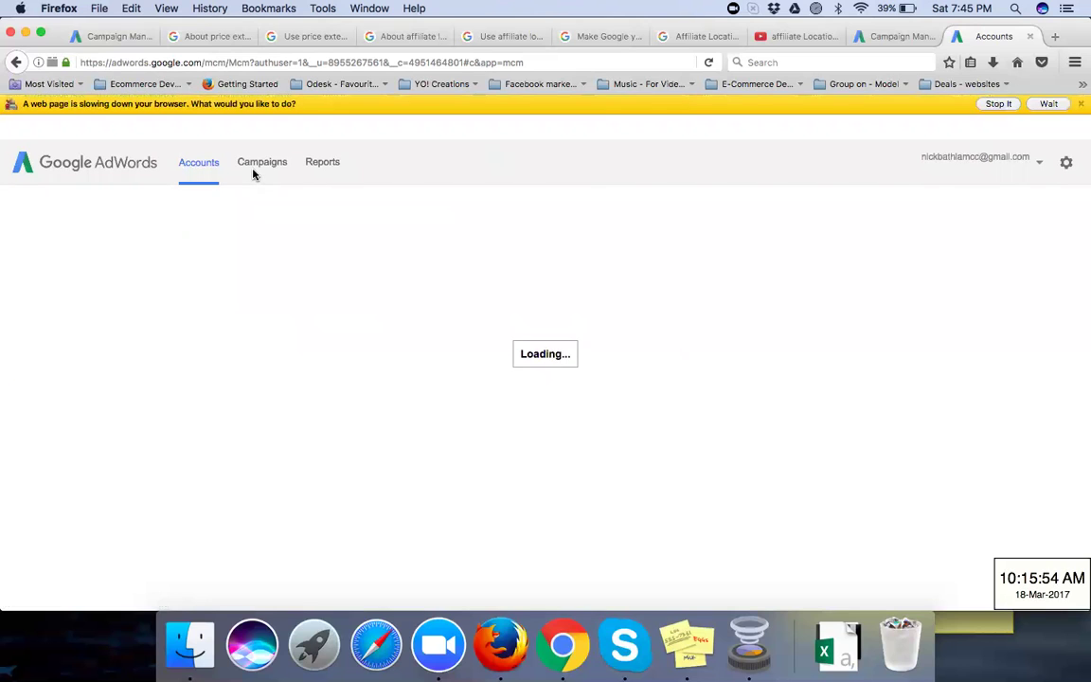
Step: Dismiss the slow-page warning, filter the Accounts list by the client's name, and open the matching account
{"action": "left_click", "coordinate": [998, 103]}
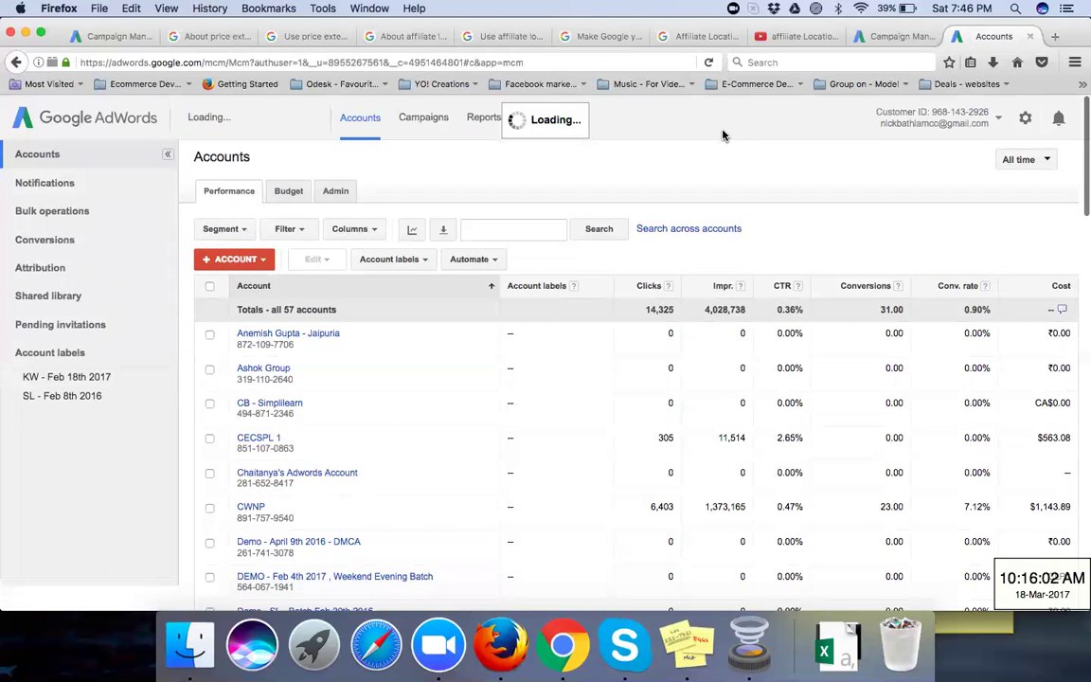
{"action": "left_click", "coordinate": [498, 228]}
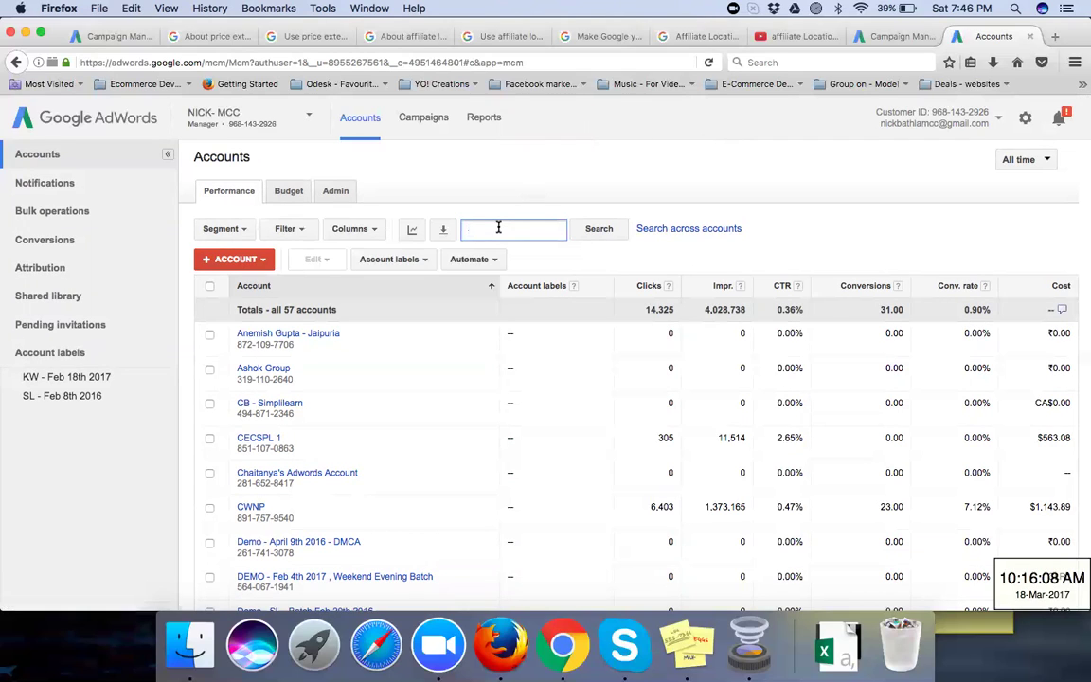
{"action": "type", "text": "chaitanya"}
{"action": "key", "text": "Return"}
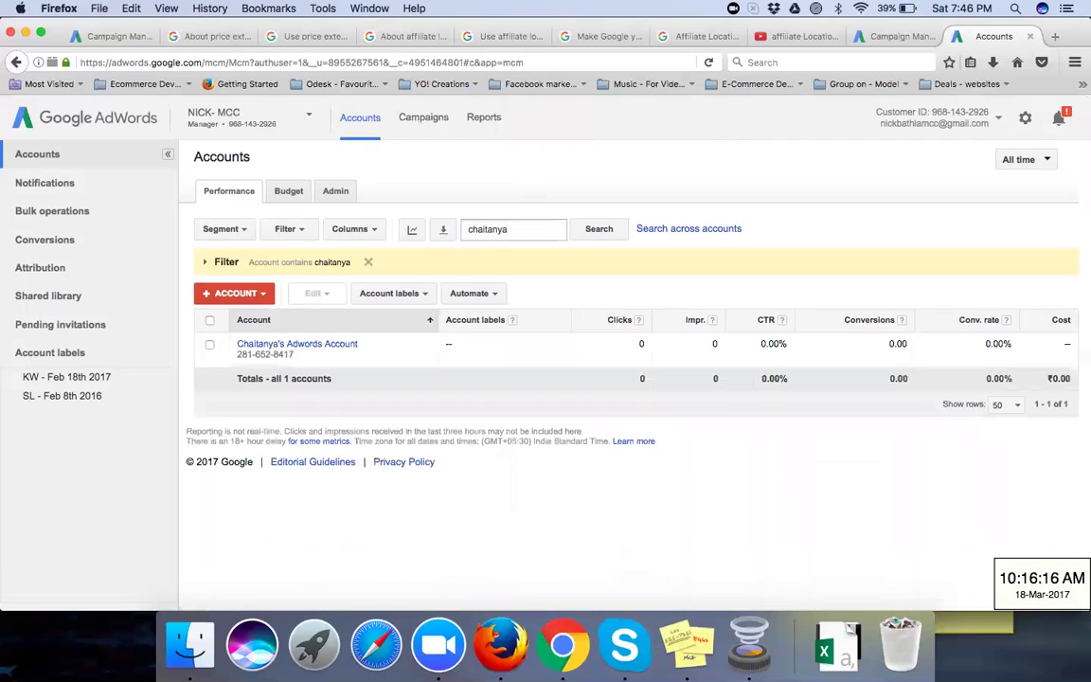
{"action": "left_click", "coordinate": [285, 347]}
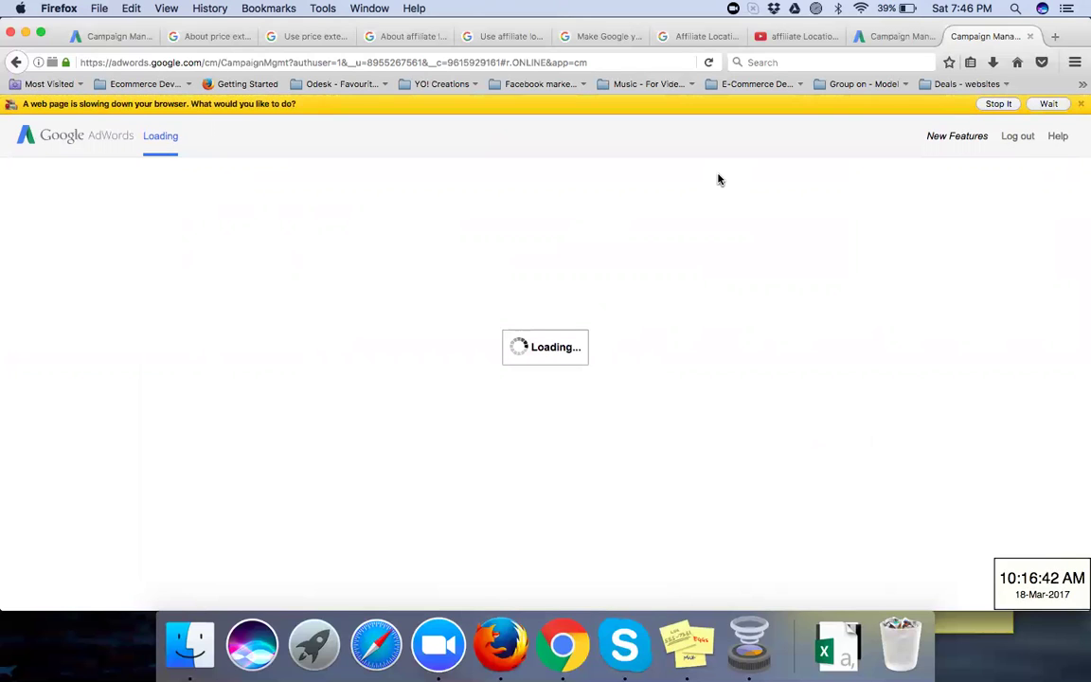
Step: Let the slow campaigns page finish loading, then open BBA - Search Campaign from the sidebar
{"action": "left_click", "coordinate": [1049, 104]}
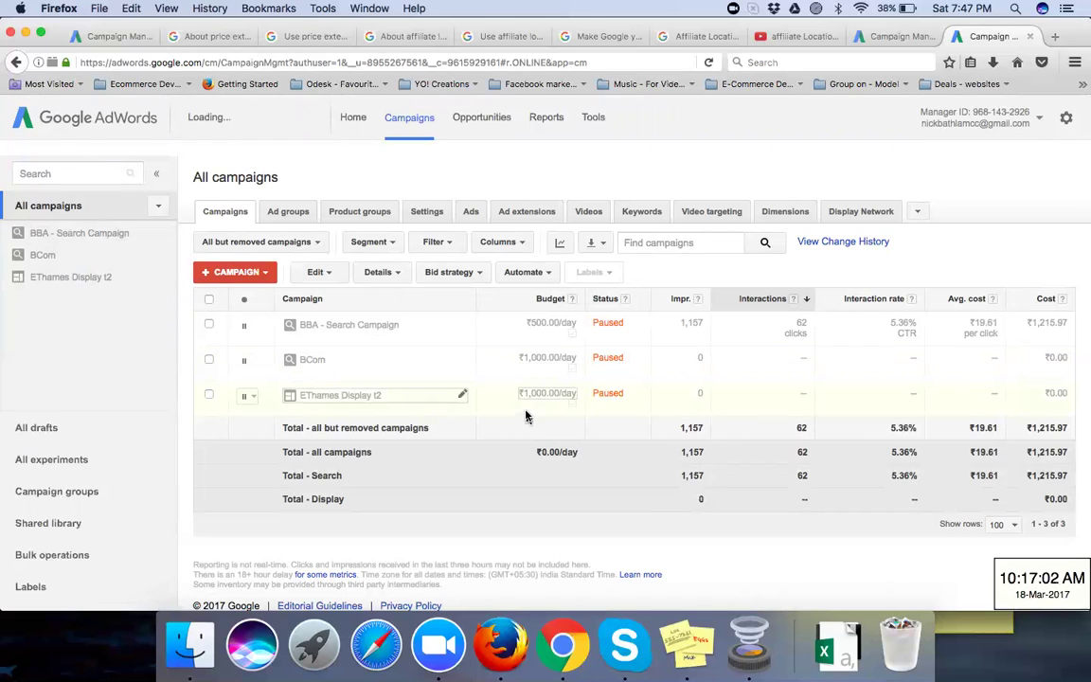
{"action": "scroll", "coordinate": [427, 242], "scroll_direction": "down", "scroll_amount": 1}
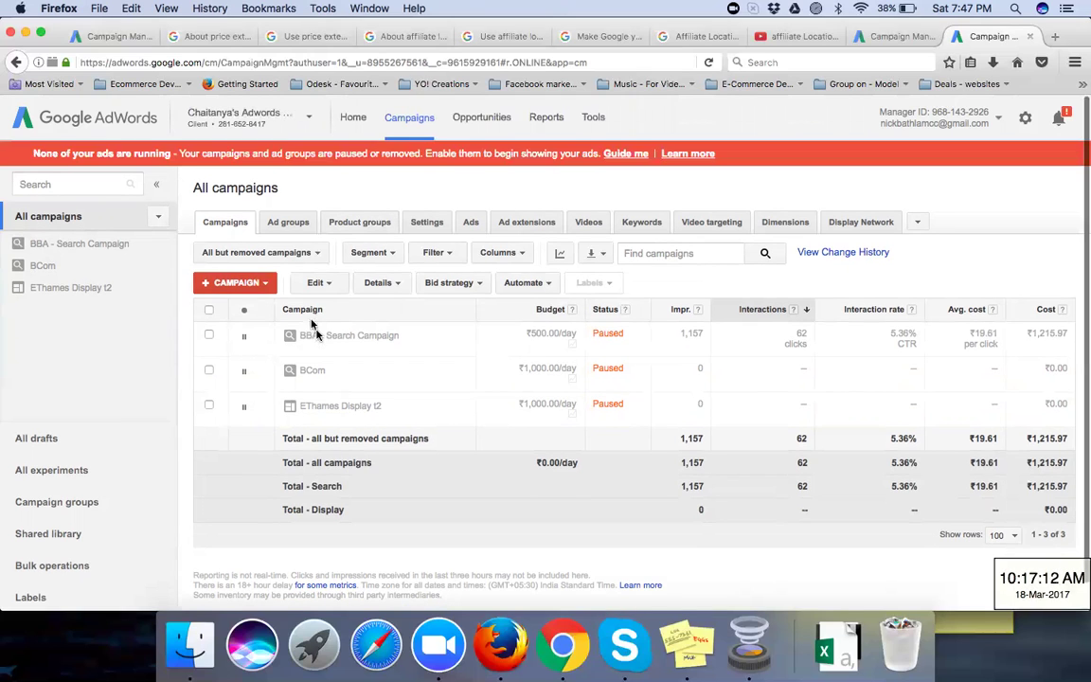
{"action": "left_click", "coordinate": [88, 245]}
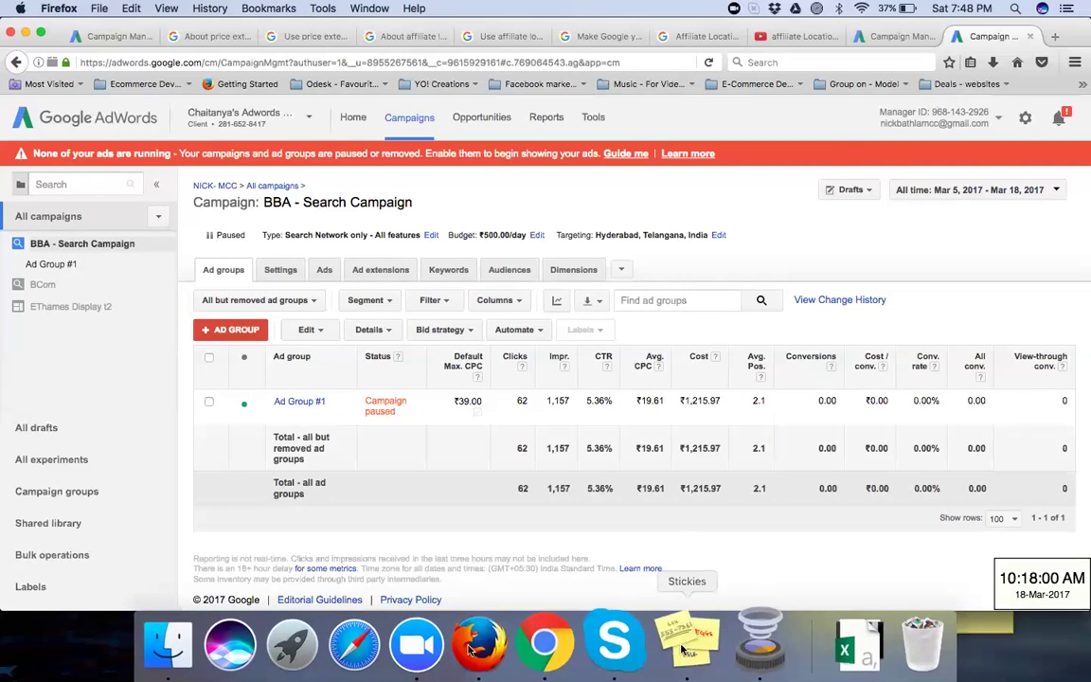
Step: Copy the AdWords coupon link from the Stickies note and paste it into Chrome's new tab
{"action": "left_click", "coordinate": [562, 645]}
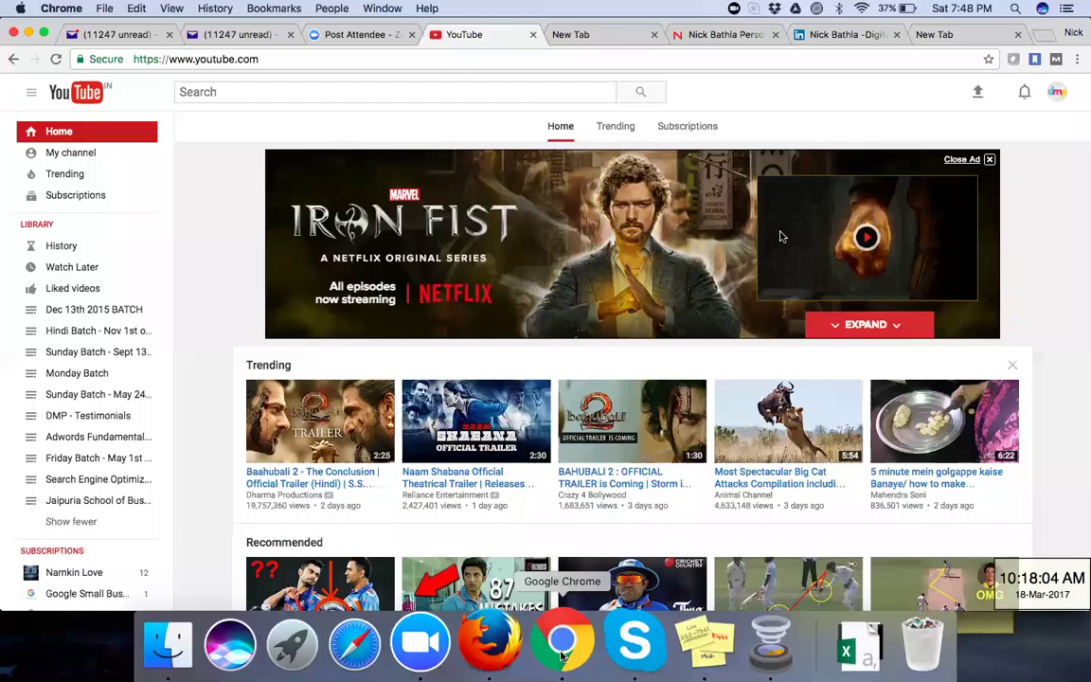
{"action": "key", "text": "super+Tab"}
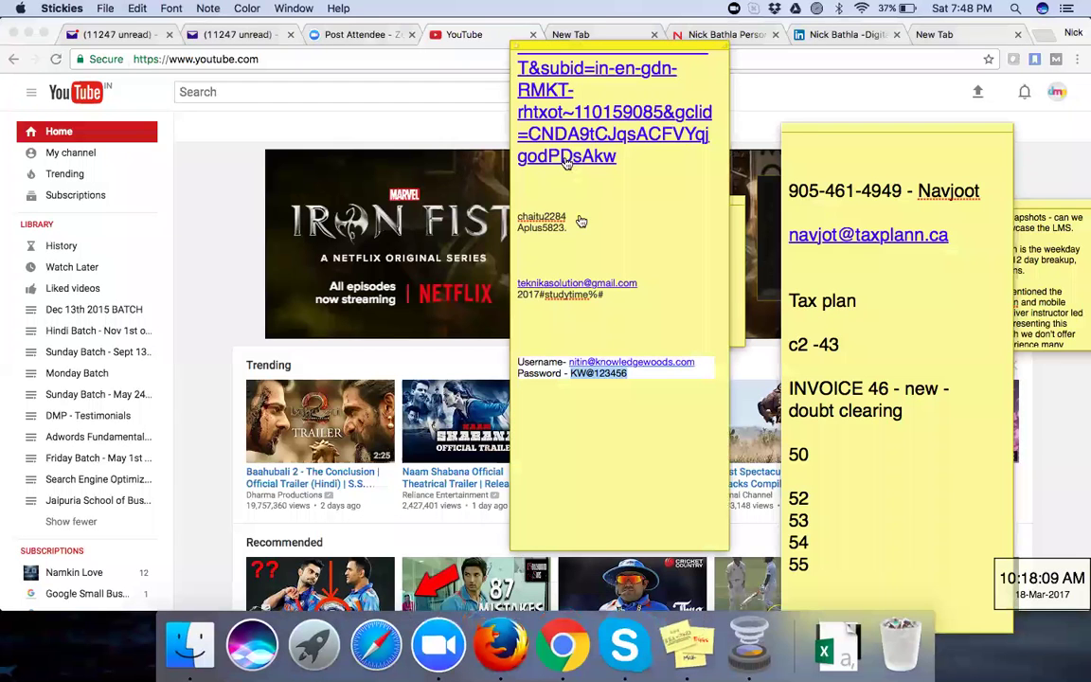
{"action": "left_click_drag", "start_coordinate": [617, 158], "coordinate": [528, 129]}
{"action": "key", "text": "super+c"}
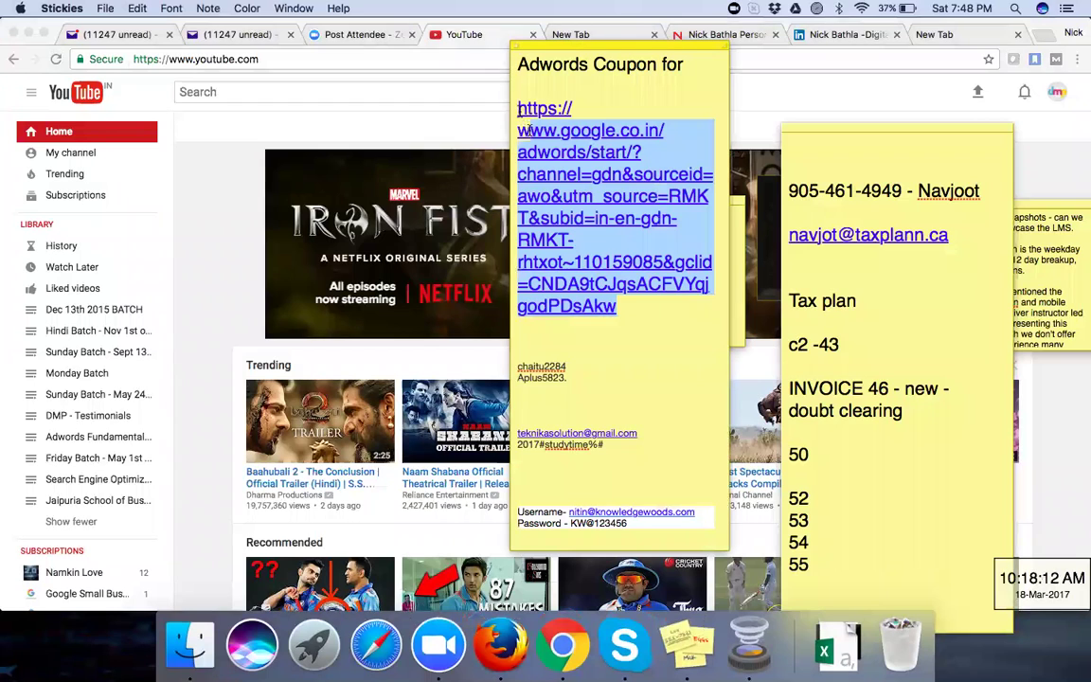
{"action": "left_click", "coordinate": [933, 34]}
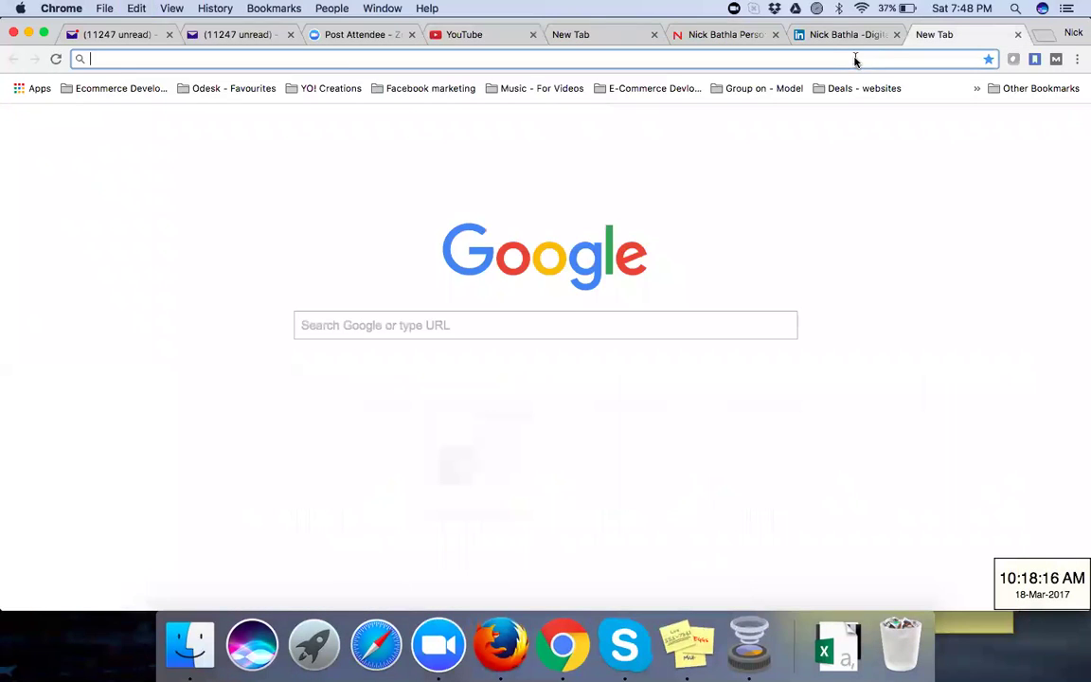
{"action": "key", "text": "super+v"}
Step: Load the promotional-credit page, choose 'Get started with the promotion', and dismiss the call-for-credit offer popup
{"action": "key", "text": "Return"}
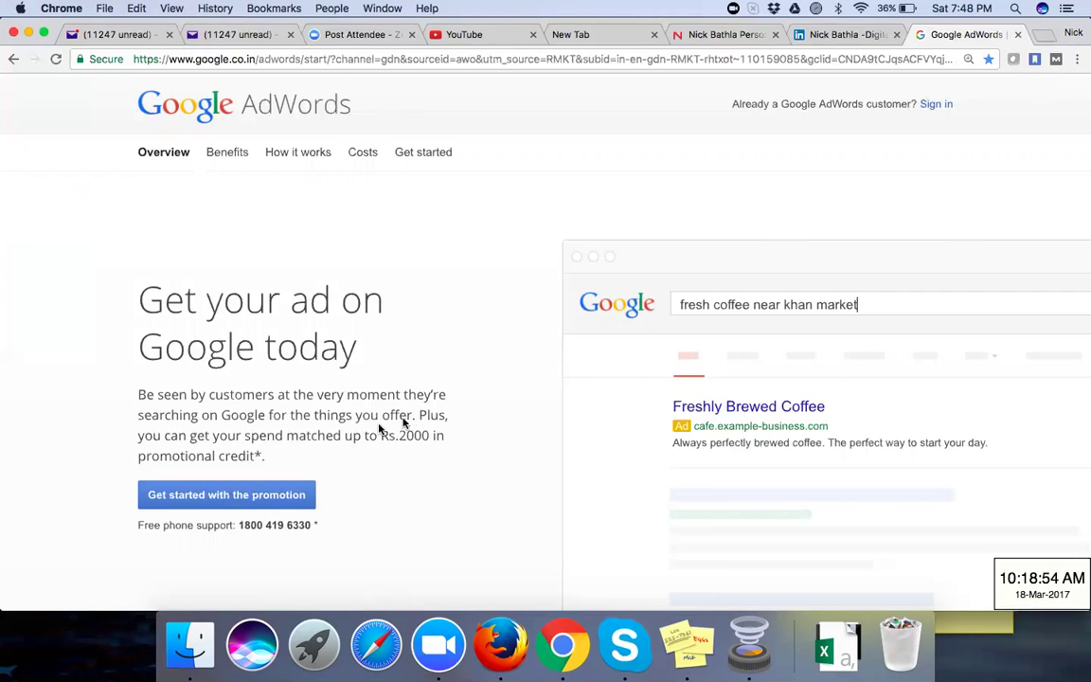
{"action": "left_click", "coordinate": [214, 496]}
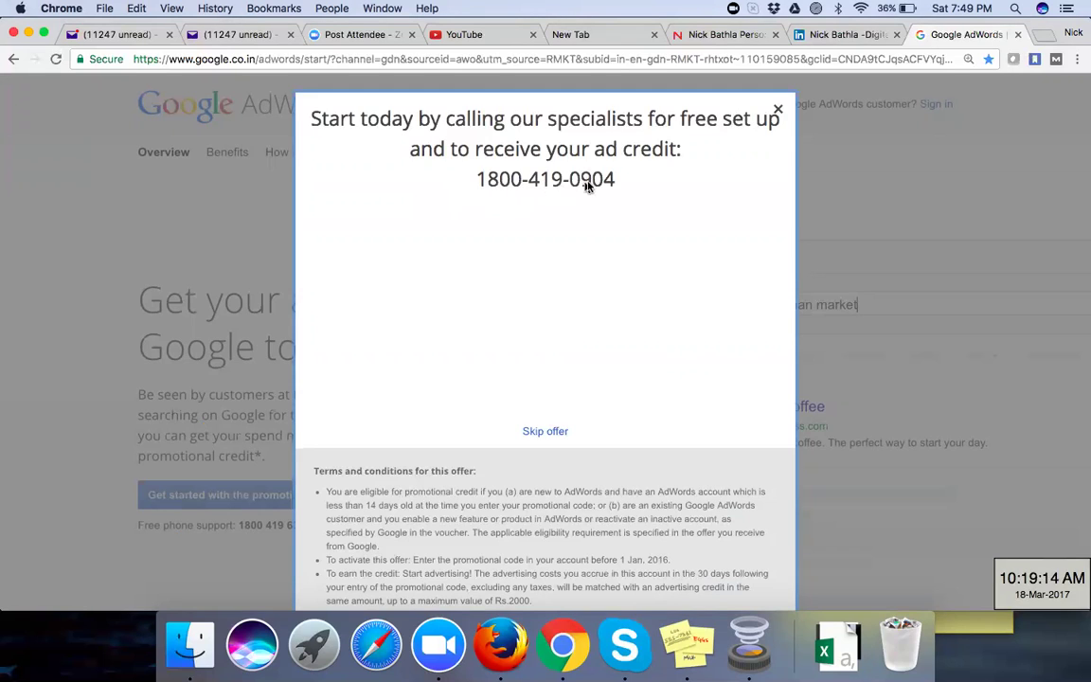
{"action": "left_click", "coordinate": [777, 111]}
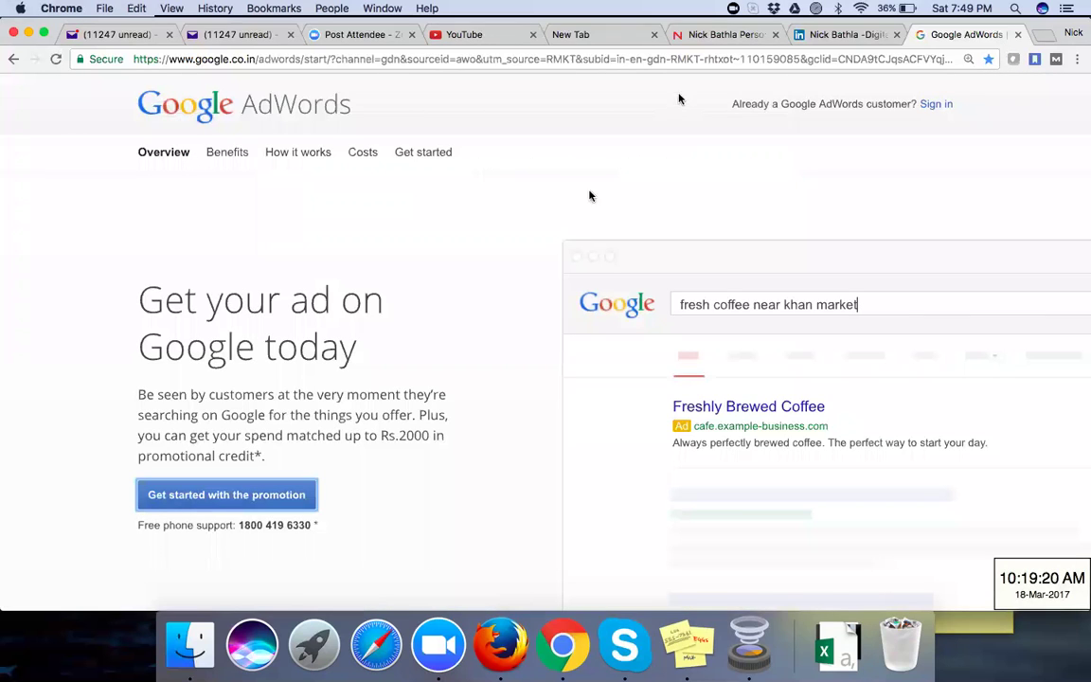
{"action": "left_click", "coordinate": [1042, 36]}
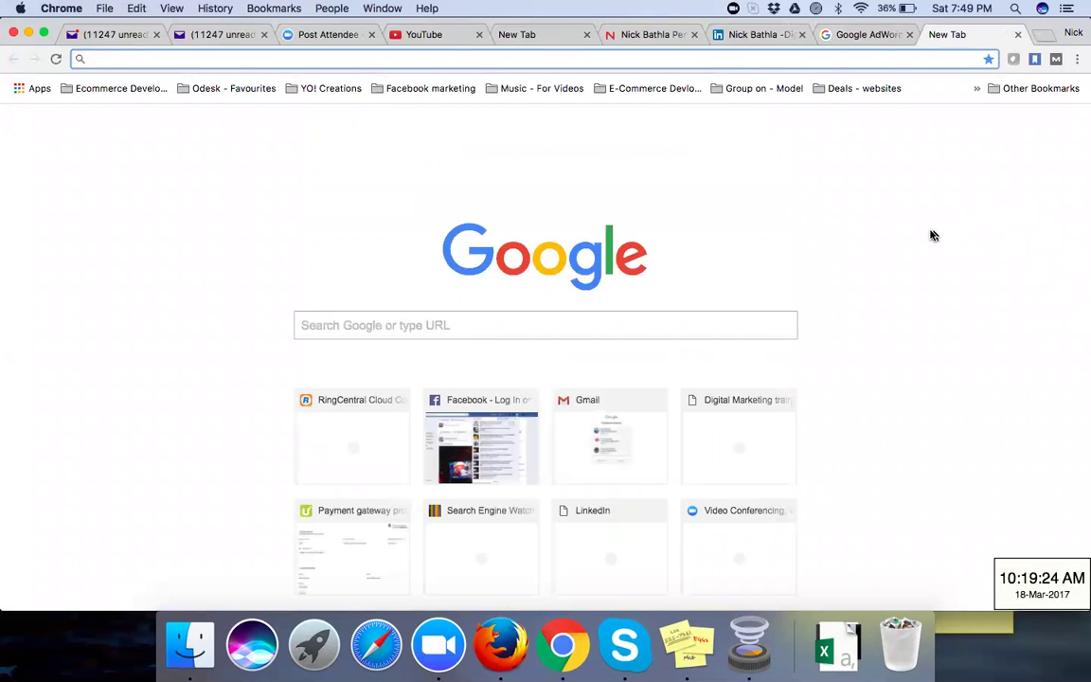
Step: Open the 'March 2017 Google AdWords | Google (PPC)…' bookmark from the Coupon - google Adwords folder
{"action": "left_click", "coordinate": [976, 93]}
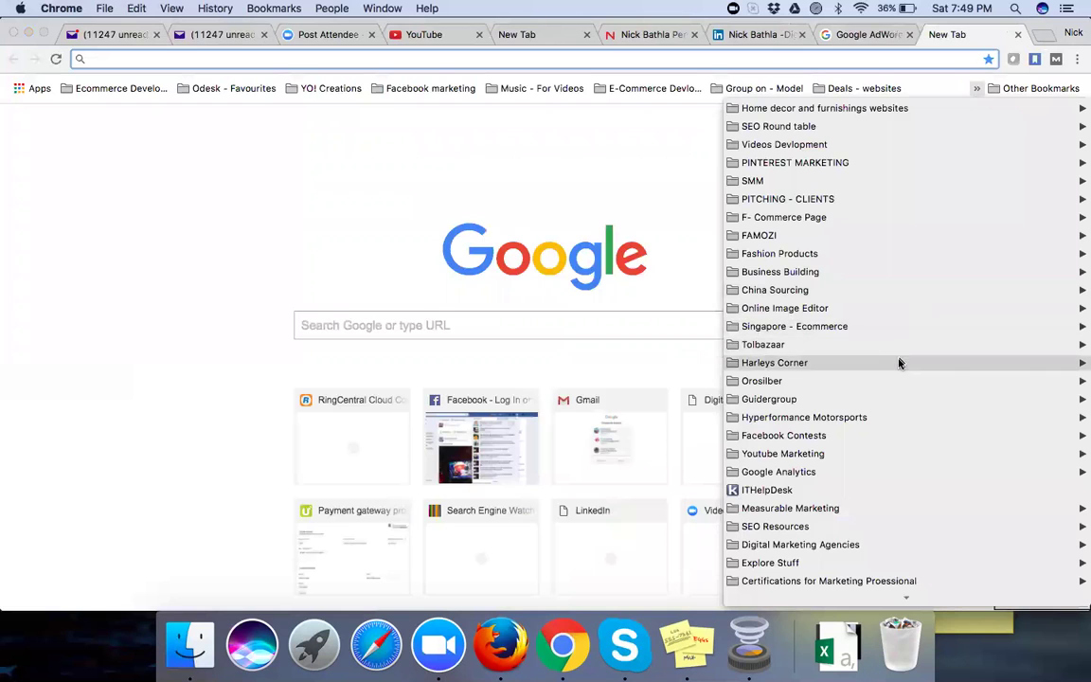
{"action": "mouse_move", "coordinate": [898, 363]}
{"action": "scroll", "coordinate": [899, 364], "scroll_direction": "down", "scroll_amount": 3}
{"action": "scroll", "coordinate": [899, 363], "scroll_direction": "down", "scroll_amount": 3}
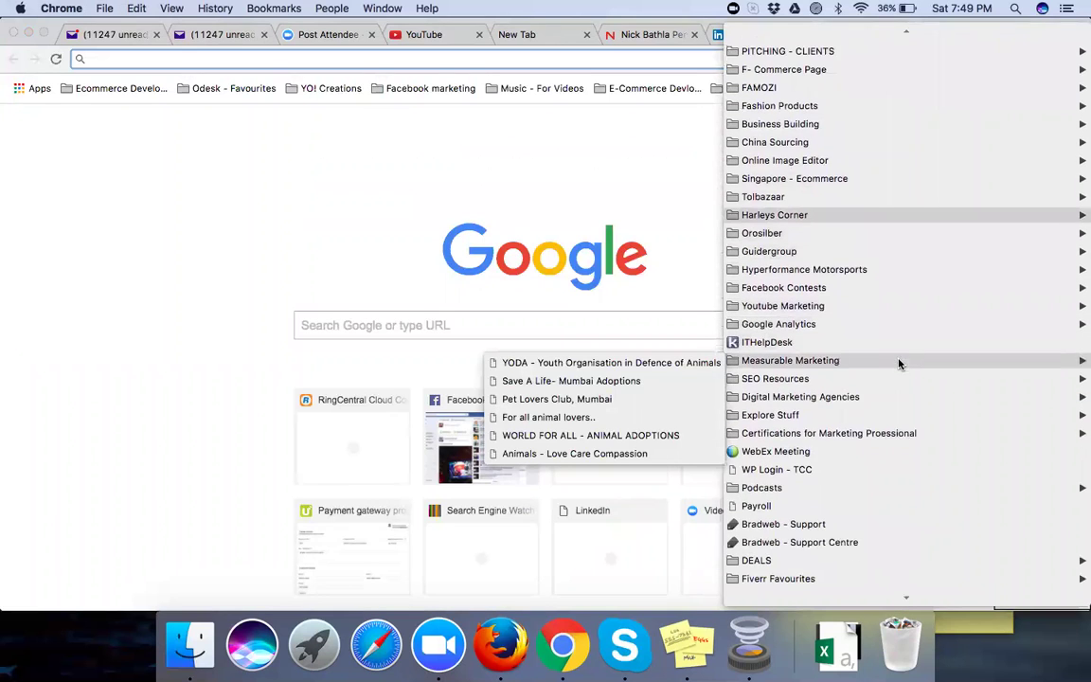
{"action": "scroll", "coordinate": [898, 364], "scroll_direction": "down", "scroll_amount": 2}
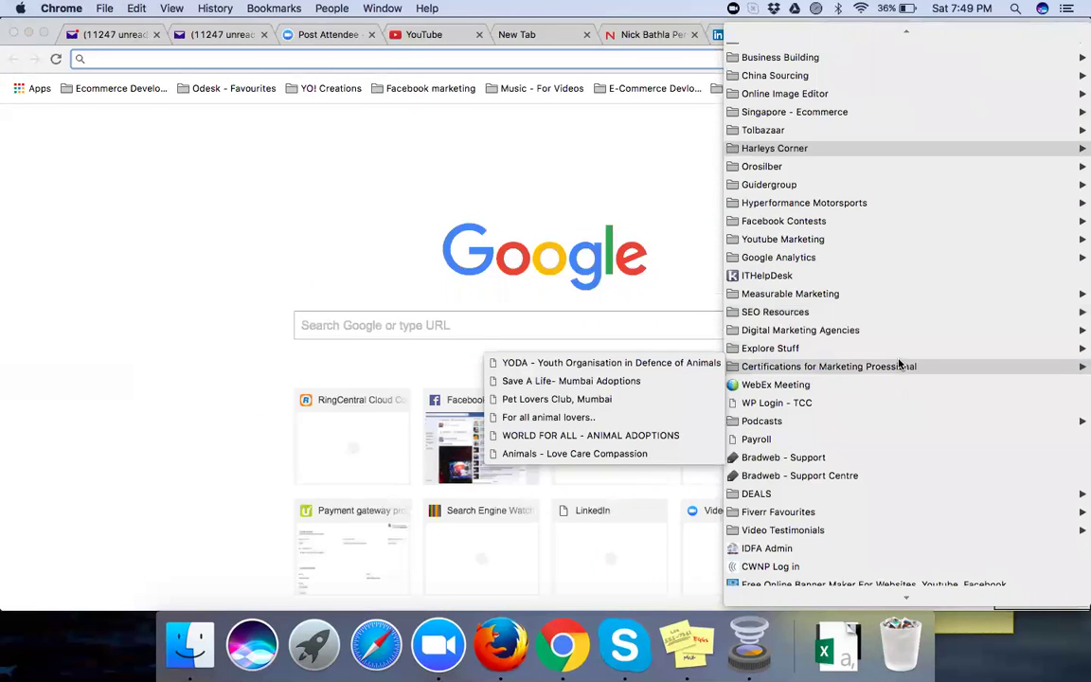
{"action": "scroll", "coordinate": [899, 364], "scroll_direction": "down", "scroll_amount": 3}
{"action": "scroll", "coordinate": [900, 364], "scroll_direction": "down", "scroll_amount": 3}
{"action": "scroll", "coordinate": [899, 364], "scroll_direction": "down", "scroll_amount": 4}
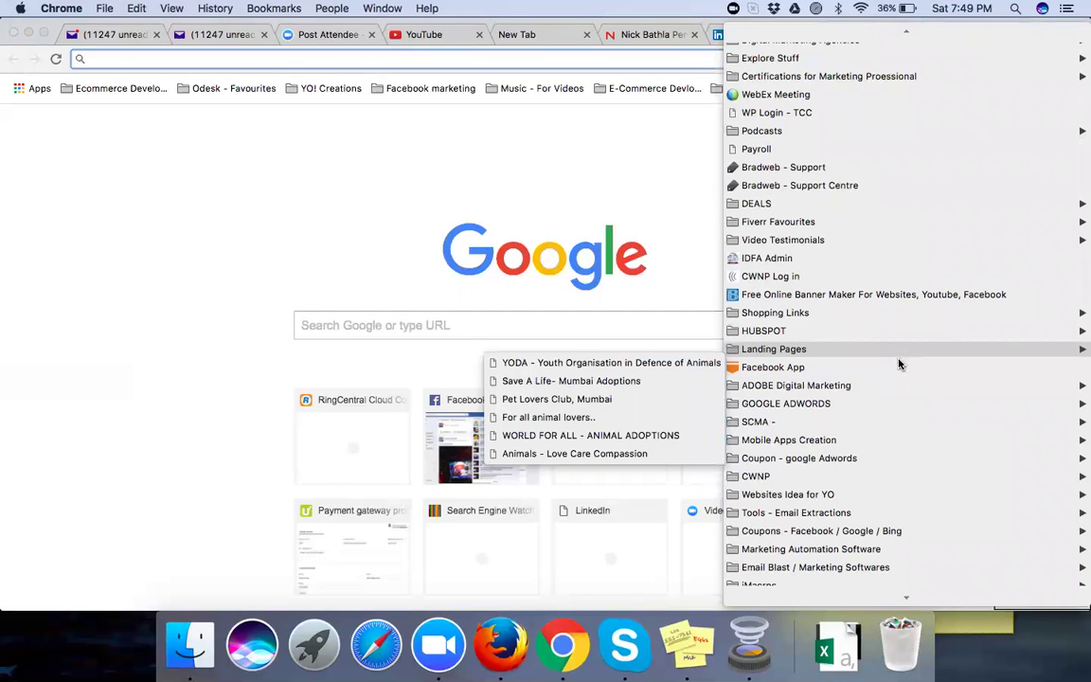
{"action": "mouse_move", "coordinate": [880, 407]}
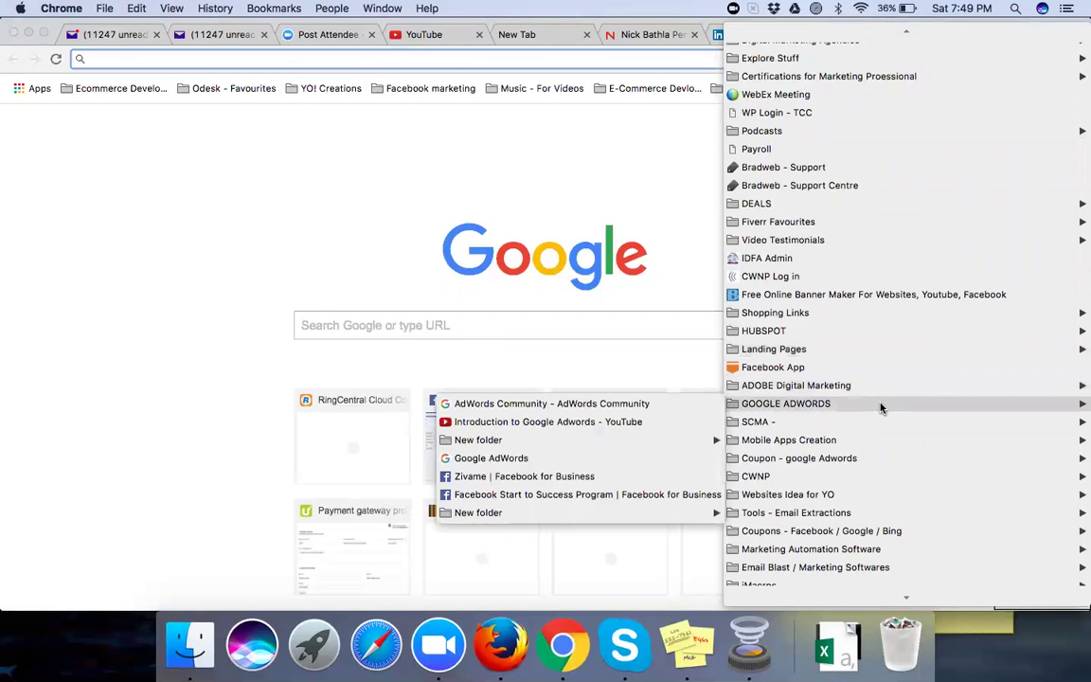
{"action": "mouse_move", "coordinate": [871, 464]}
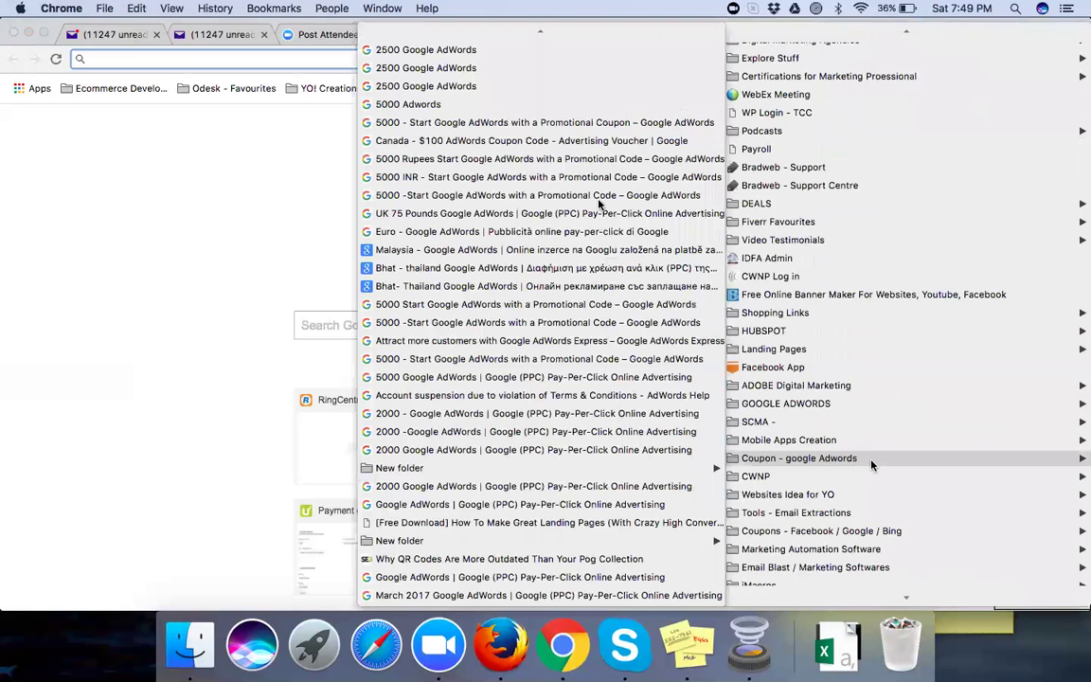
{"action": "scroll", "coordinate": [599, 204], "scroll_direction": "up", "scroll_amount": 3}
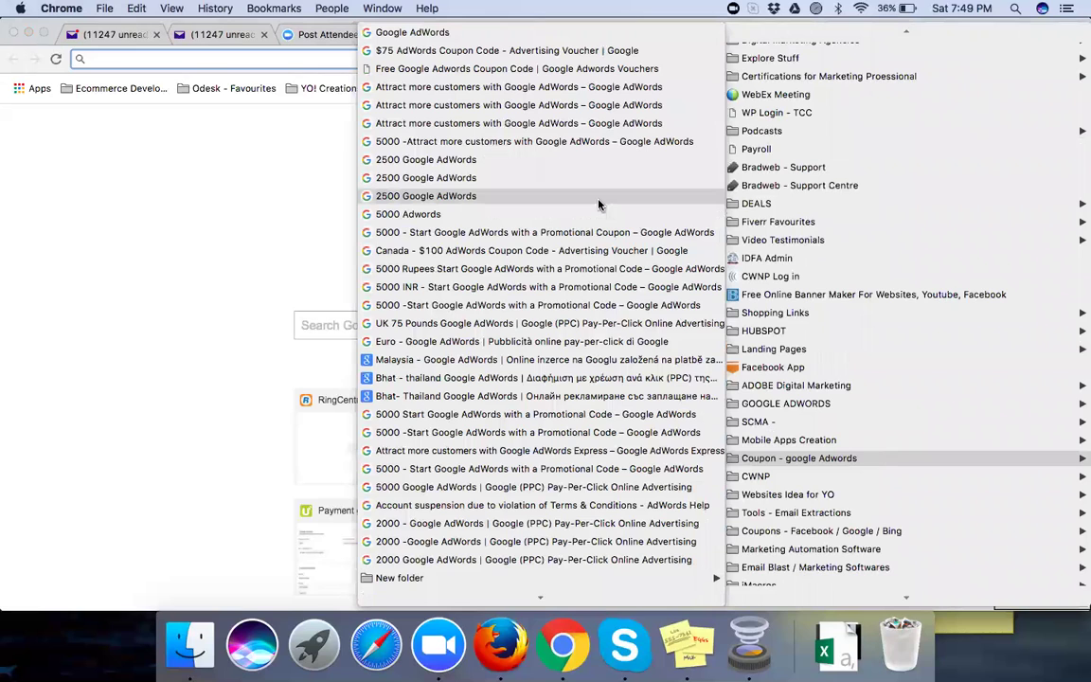
{"action": "scroll", "coordinate": [536, 592], "scroll_direction": "down", "scroll_amount": 3}
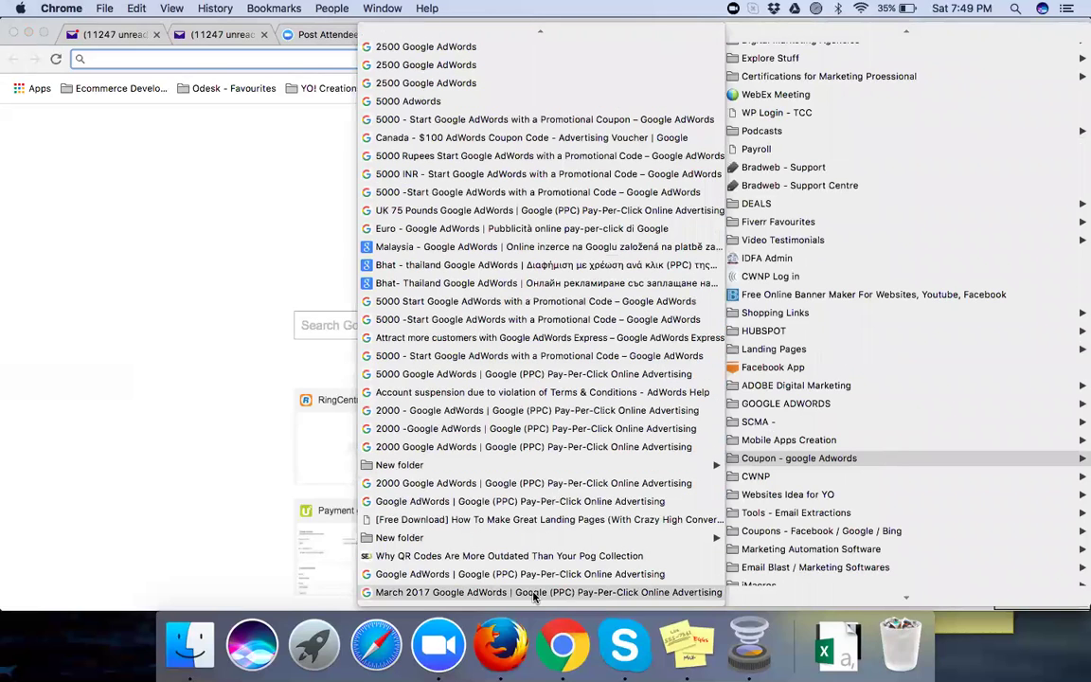
{"action": "left_click", "coordinate": [532, 655]}
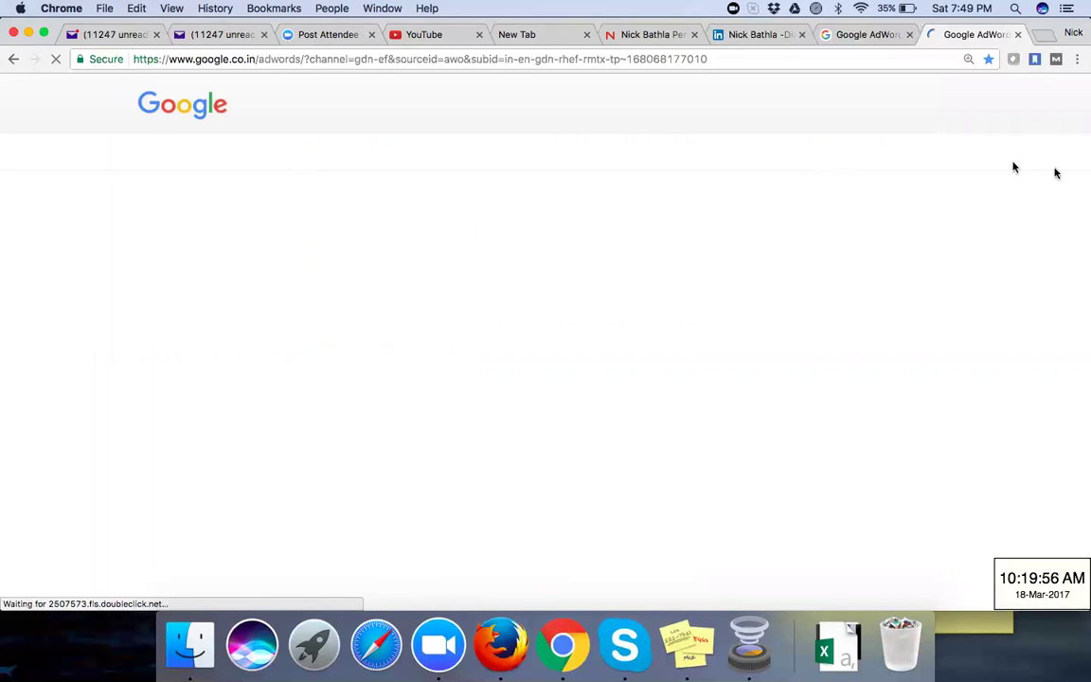
Step: Scroll to the Rs.2000 ad-credit form, focus its Email address field, and bring Stickies forward
{"action": "left_click", "coordinate": [556, 60]}
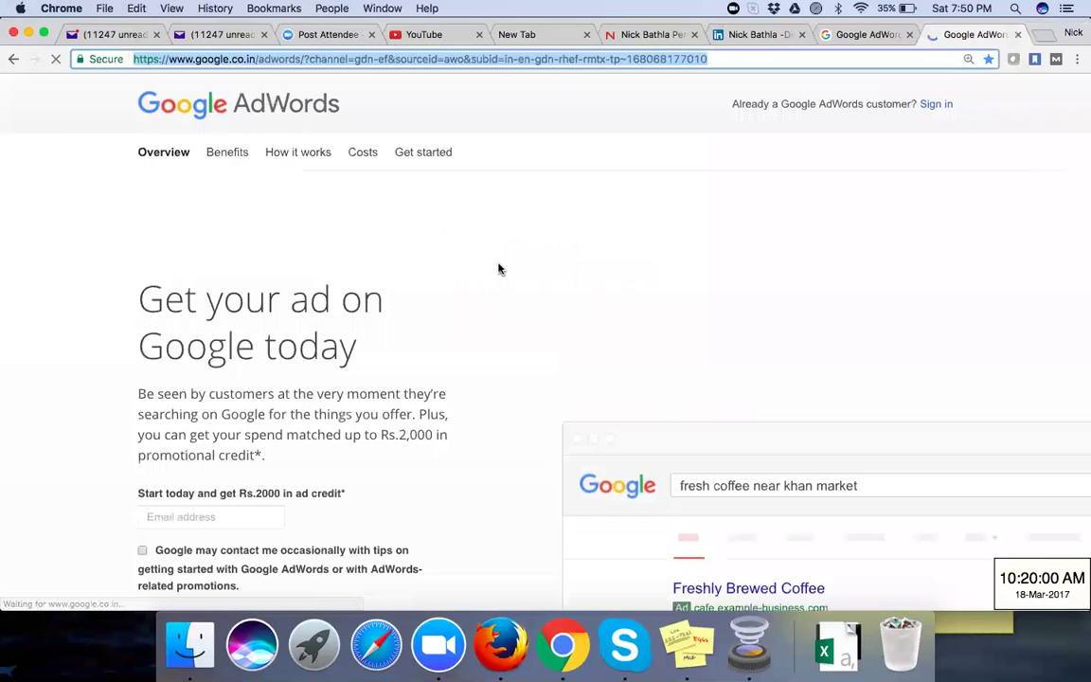
{"action": "scroll", "coordinate": [499, 269], "scroll_direction": "down", "scroll_amount": 3}
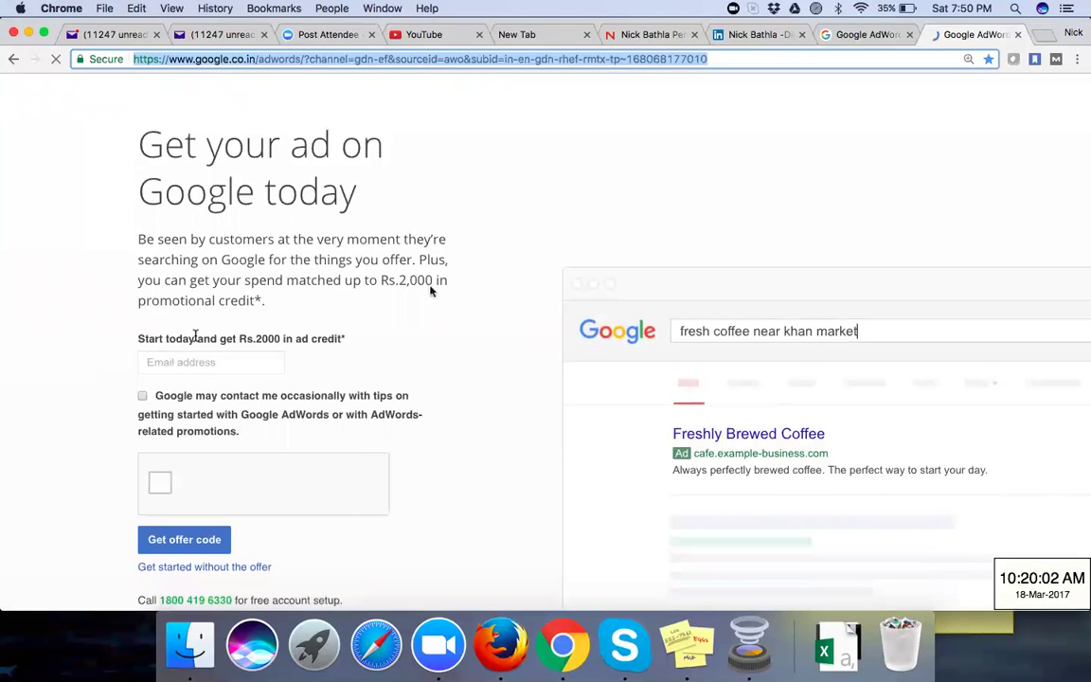
{"action": "left_click", "coordinate": [151, 362]}
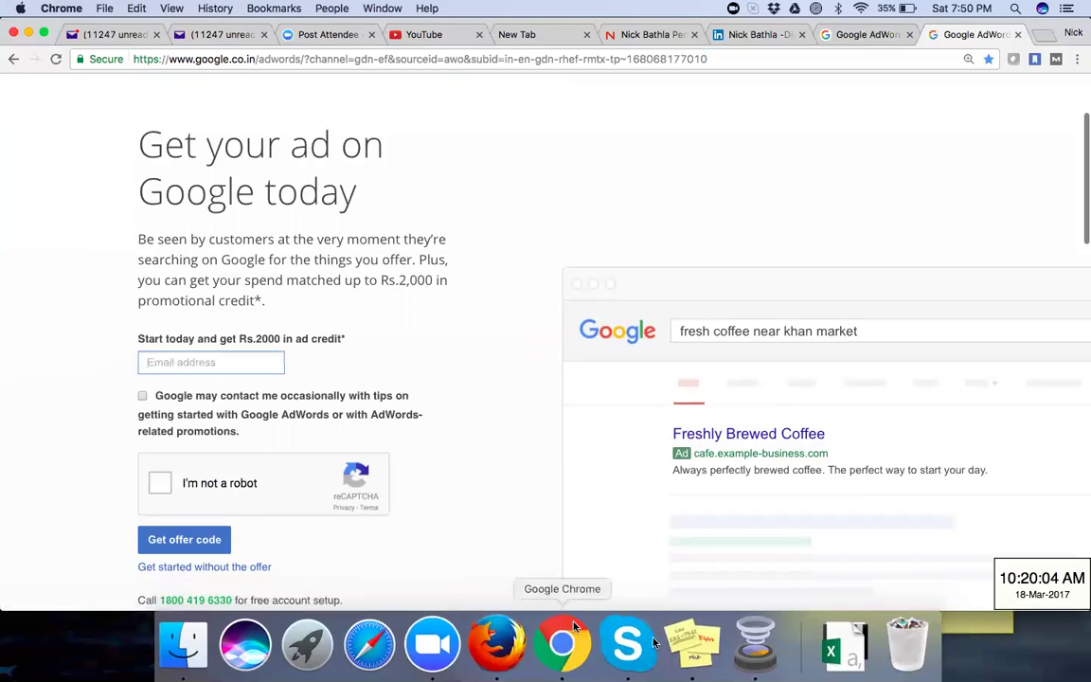
{"action": "left_click", "coordinate": [689, 642]}
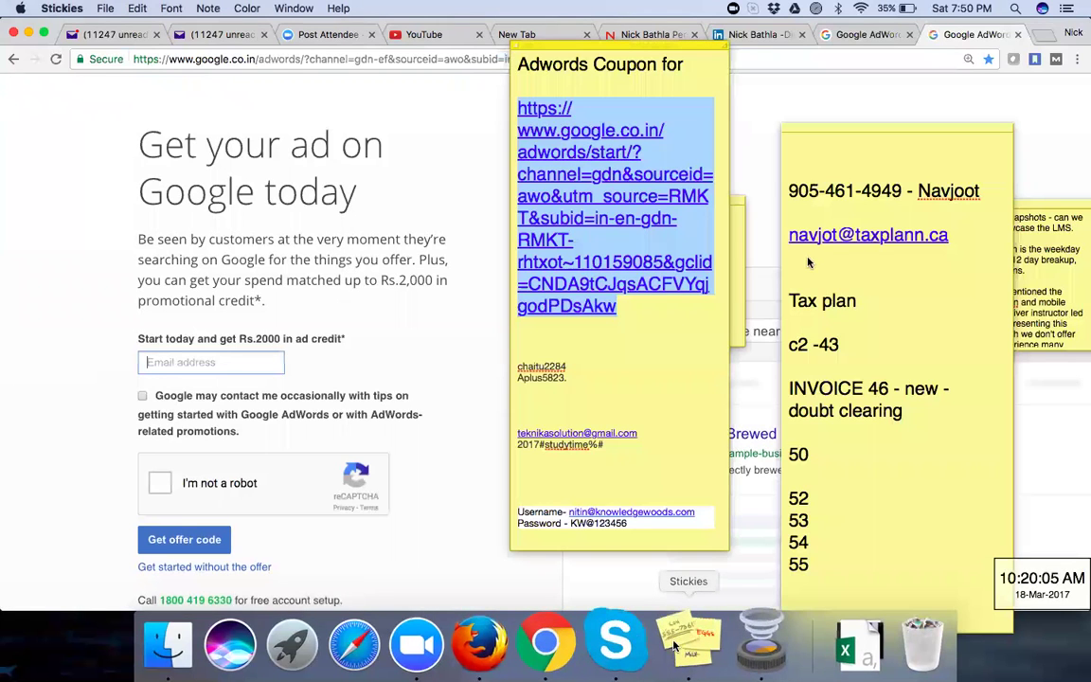
Step: Select the saved email address in the Adwords Coupon sticky and return to the form's Email field
{"action": "left_click", "coordinate": [571, 348]}
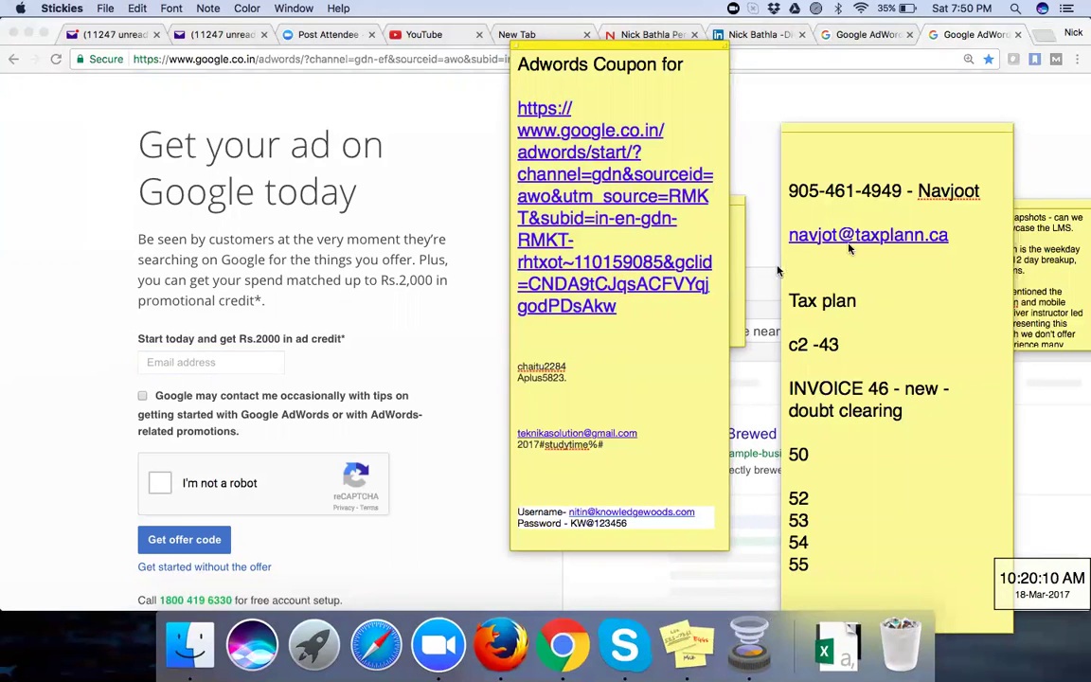
{"action": "left_click_drag", "start_coordinate": [643, 433], "coordinate": [516, 429]}
{"action": "key", "text": "super+c"}
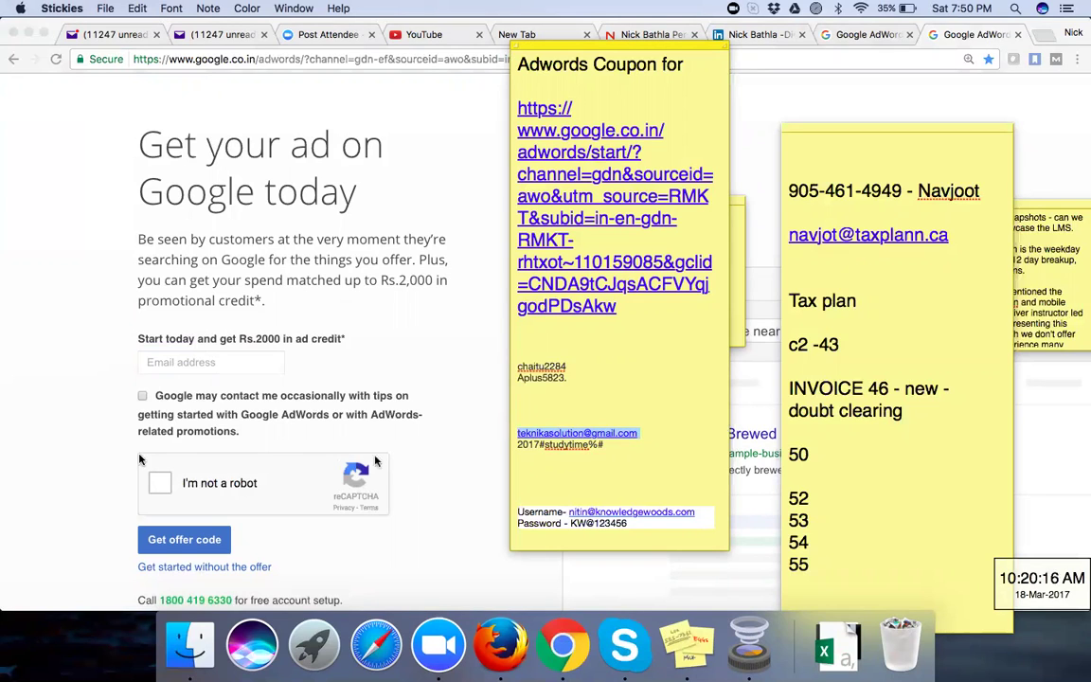
{"action": "left_click", "coordinate": [199, 367]}
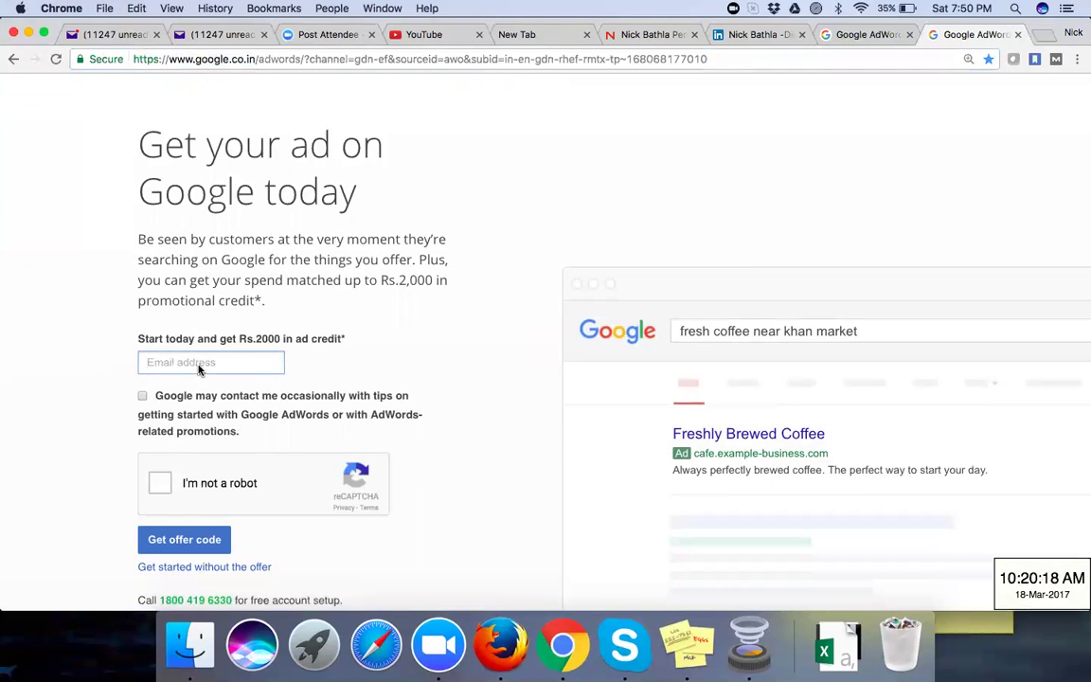
Step: Paste the email, tick 'Google may contact me' and 'I'm not a robot', and request the offer code
{"action": "key", "text": "super+v"}
{"action": "left_click", "coordinate": [142, 396]}
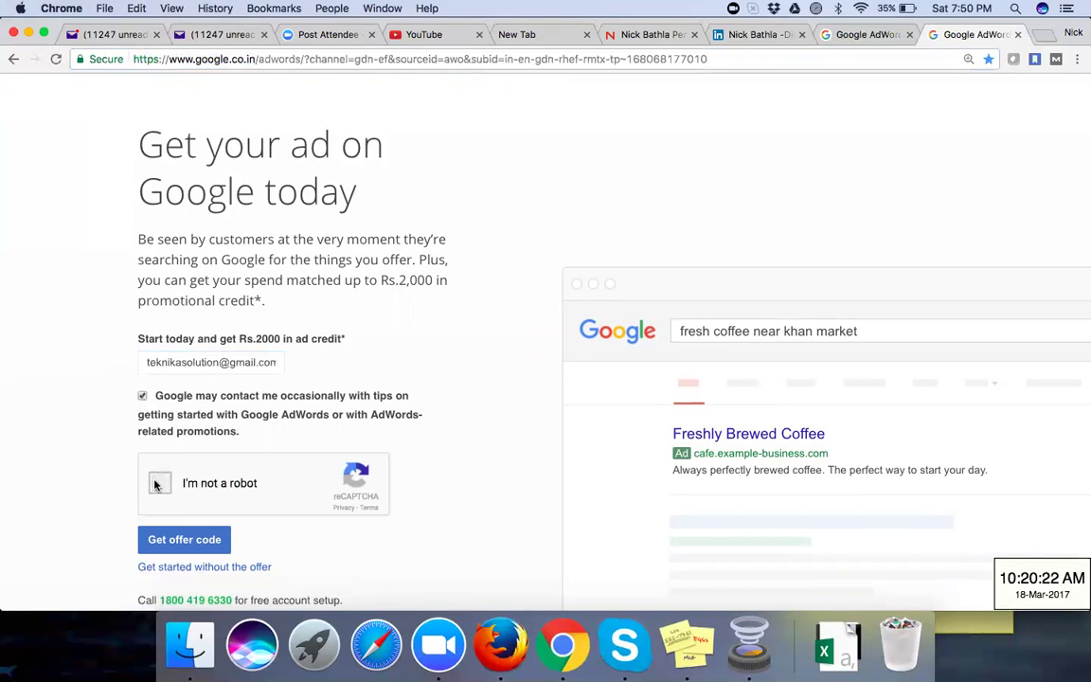
{"action": "left_click", "coordinate": [158, 484]}
{"action": "left_click", "coordinate": [180, 540]}
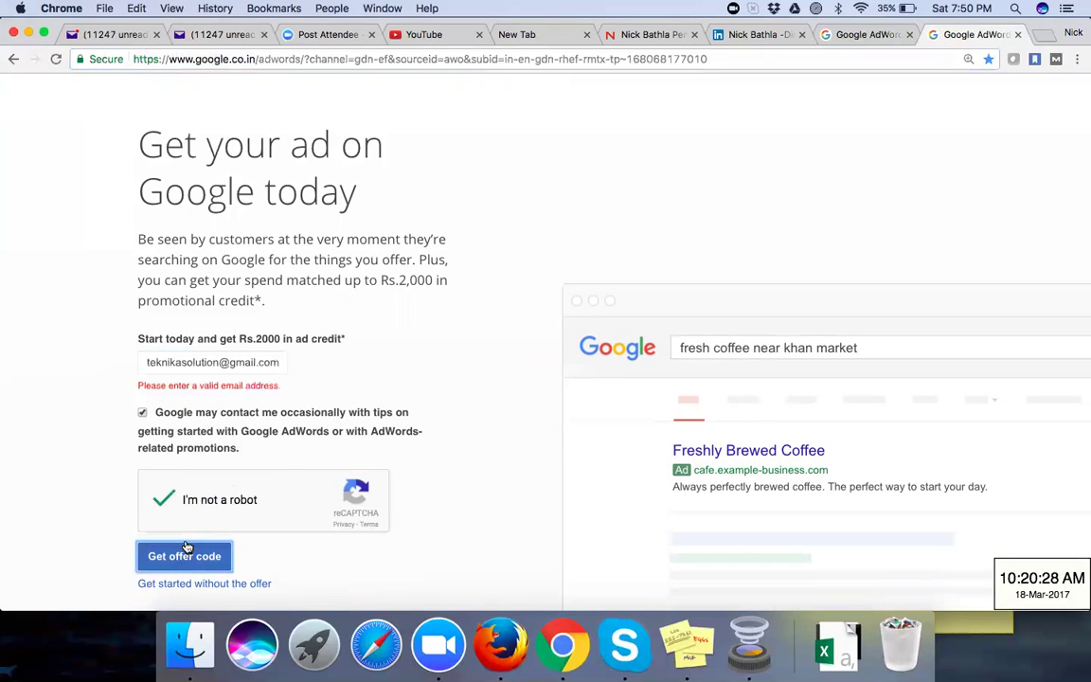
Step: Correct the rejected email address and resubmit until the thank-you confirmation appears
{"action": "left_click", "coordinate": [145, 363]}
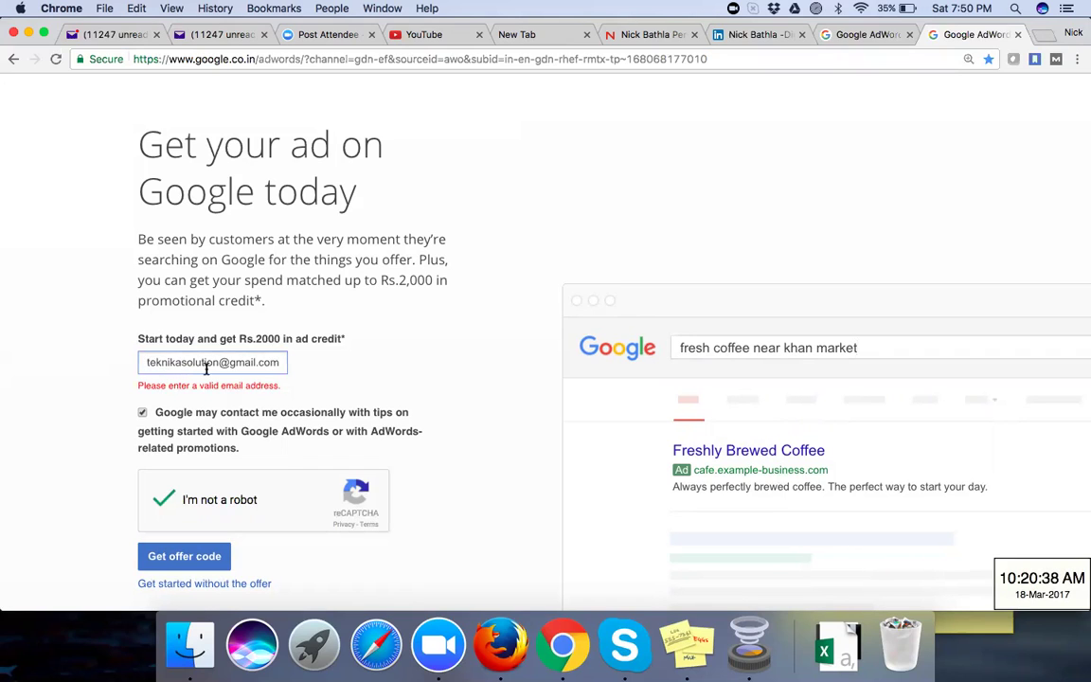
{"action": "left_click", "coordinate": [196, 558]}
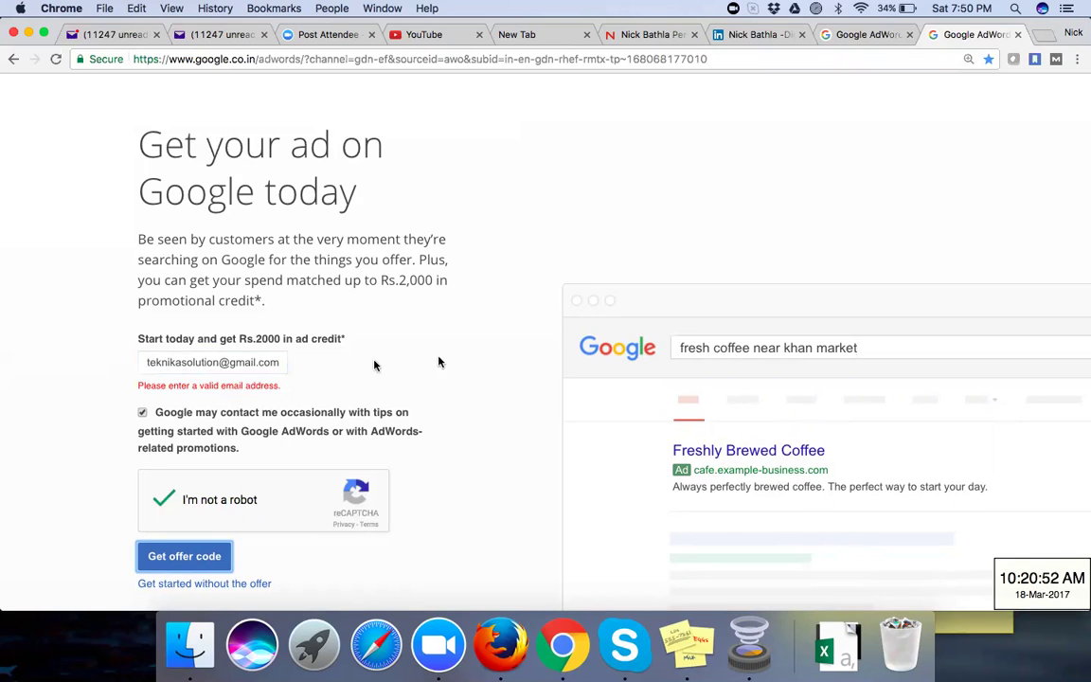
{"action": "left_click", "coordinate": [278, 363]}
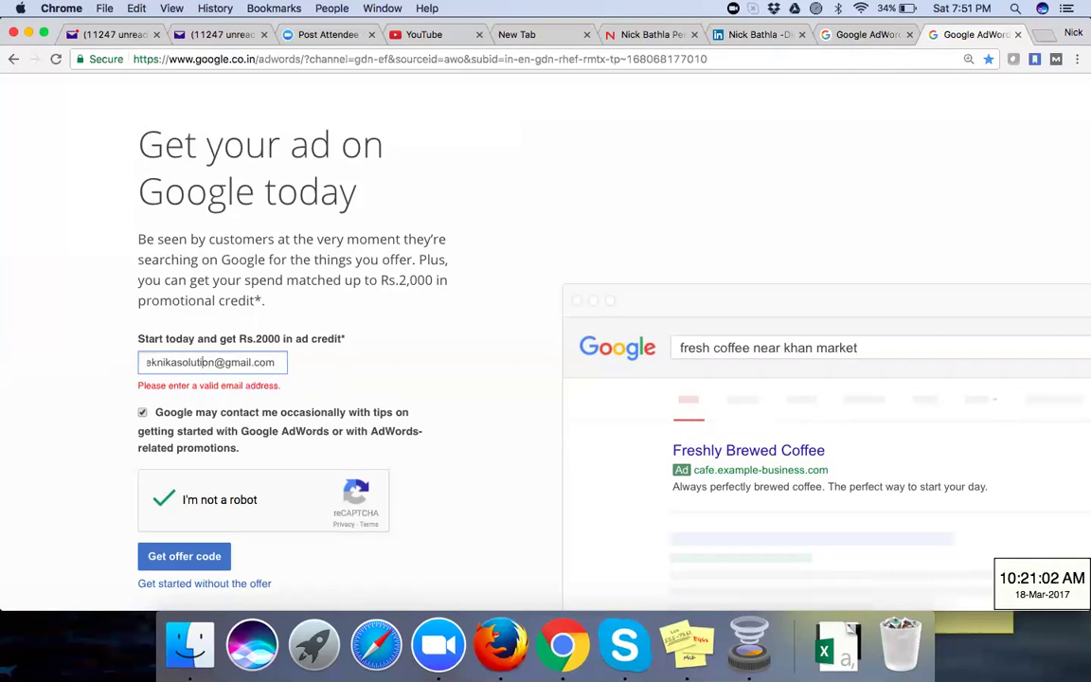
{"action": "key", "text": "super+Left"}
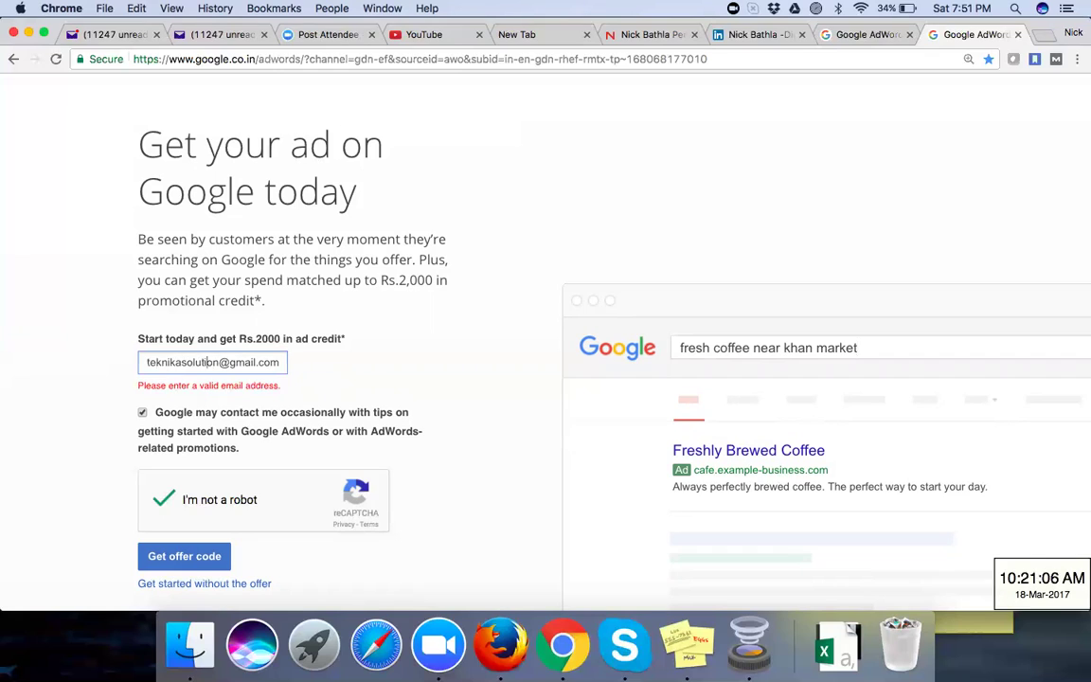
{"action": "key", "text": "super+Right"}
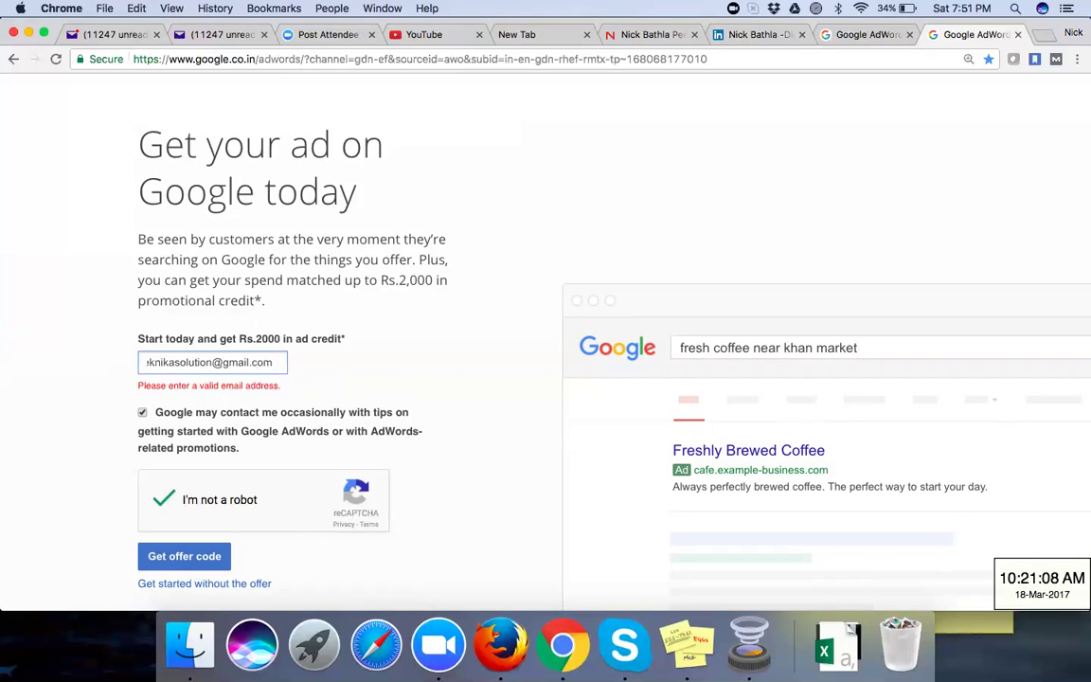
{"action": "key", "text": "BackSpace"}
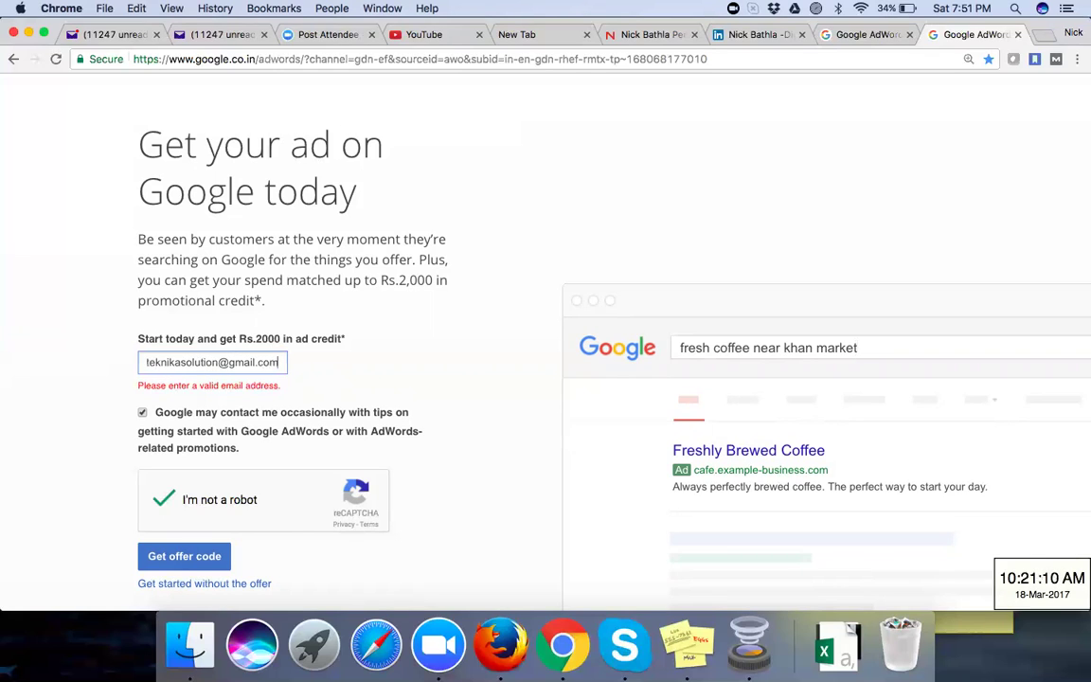
{"action": "left_click", "coordinate": [194, 559]}
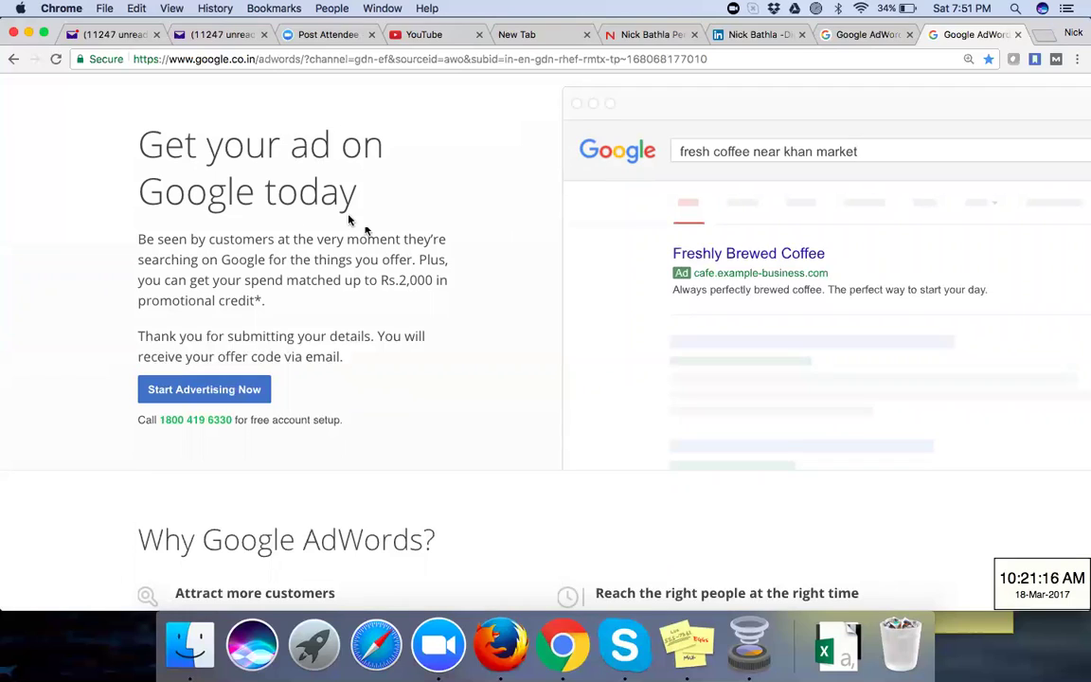
{"action": "left_click_drag", "start_coordinate": [136, 425], "coordinate": [330, 433]}
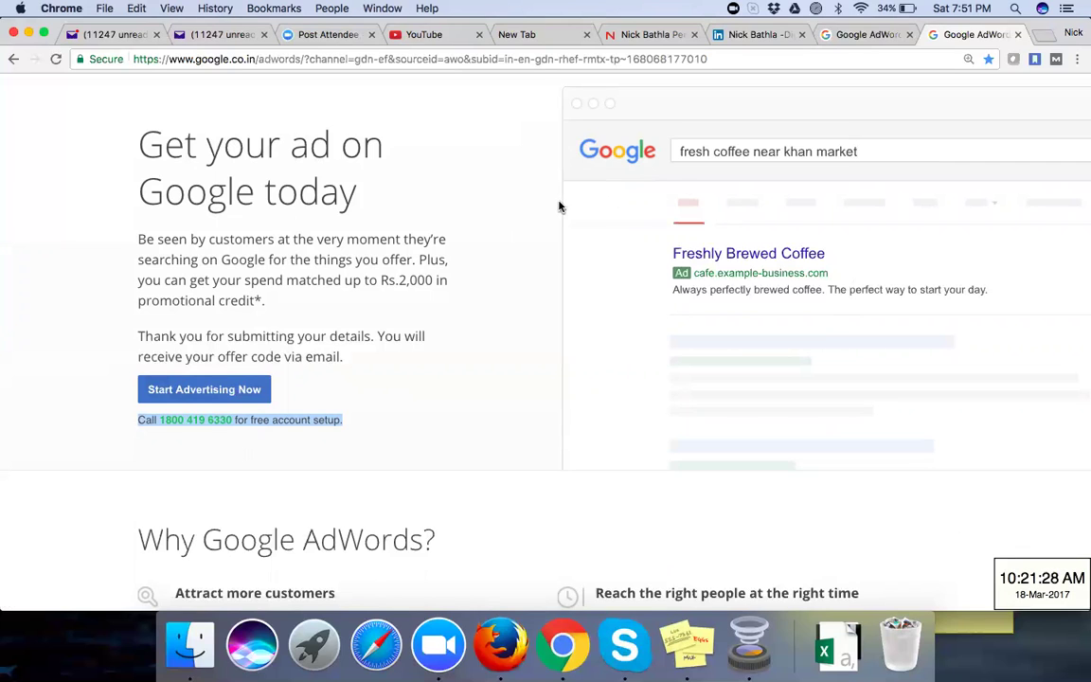
{"action": "scroll", "coordinate": [384, 207], "scroll_direction": "down", "scroll_amount": 2}
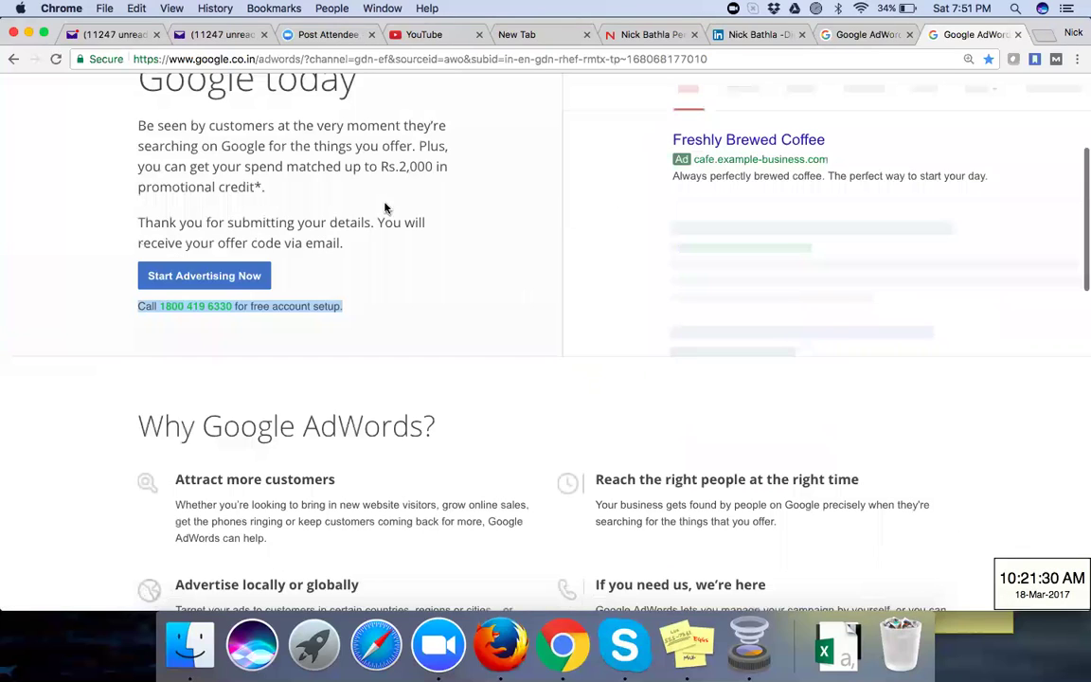
{"action": "scroll", "coordinate": [385, 208], "scroll_direction": "down", "scroll_amount": 6}
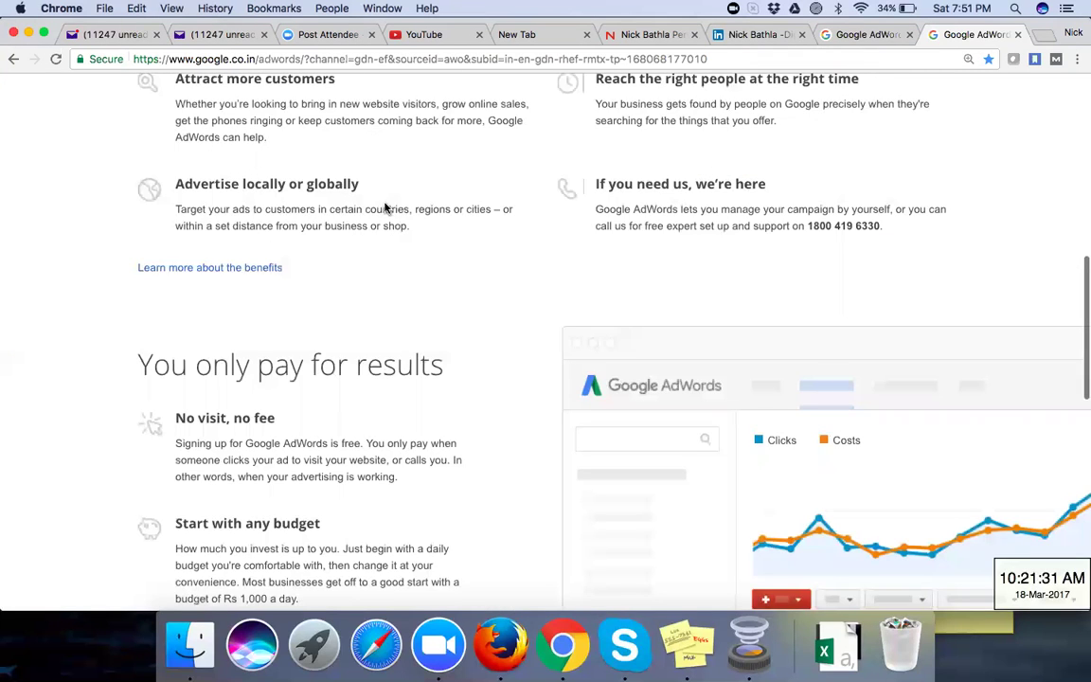
{"action": "scroll", "coordinate": [385, 207], "scroll_direction": "up", "scroll_amount": 10}
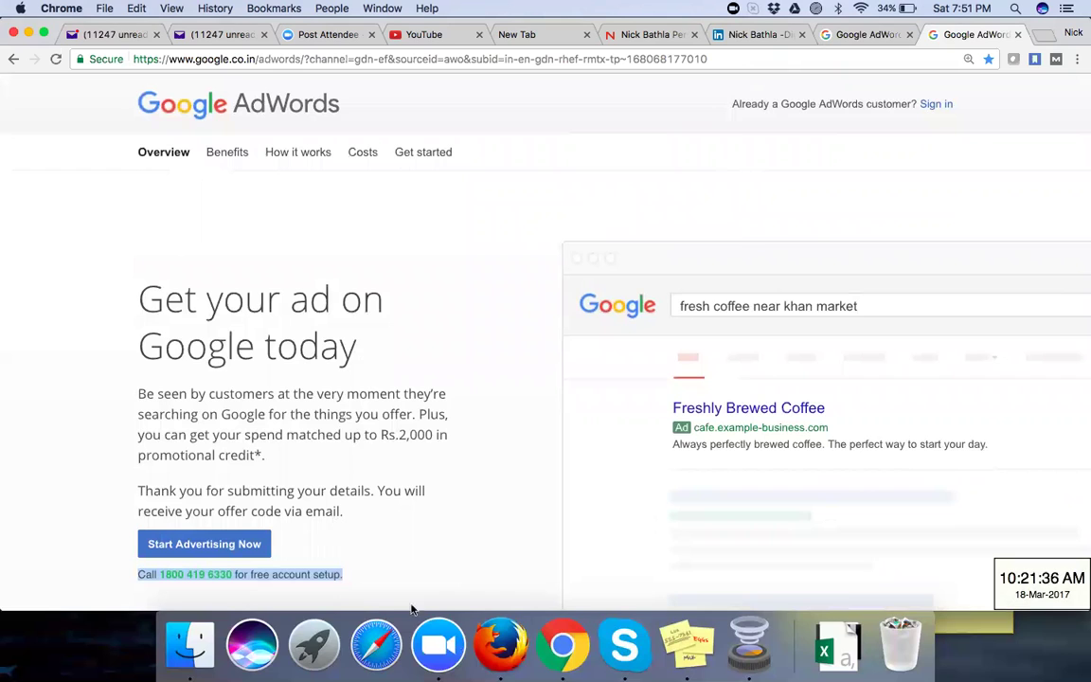
Step: Return to Firefox's BBA - Search Campaign ad groups page showing paused Ad Group #1
{"action": "left_click", "coordinate": [499, 651]}
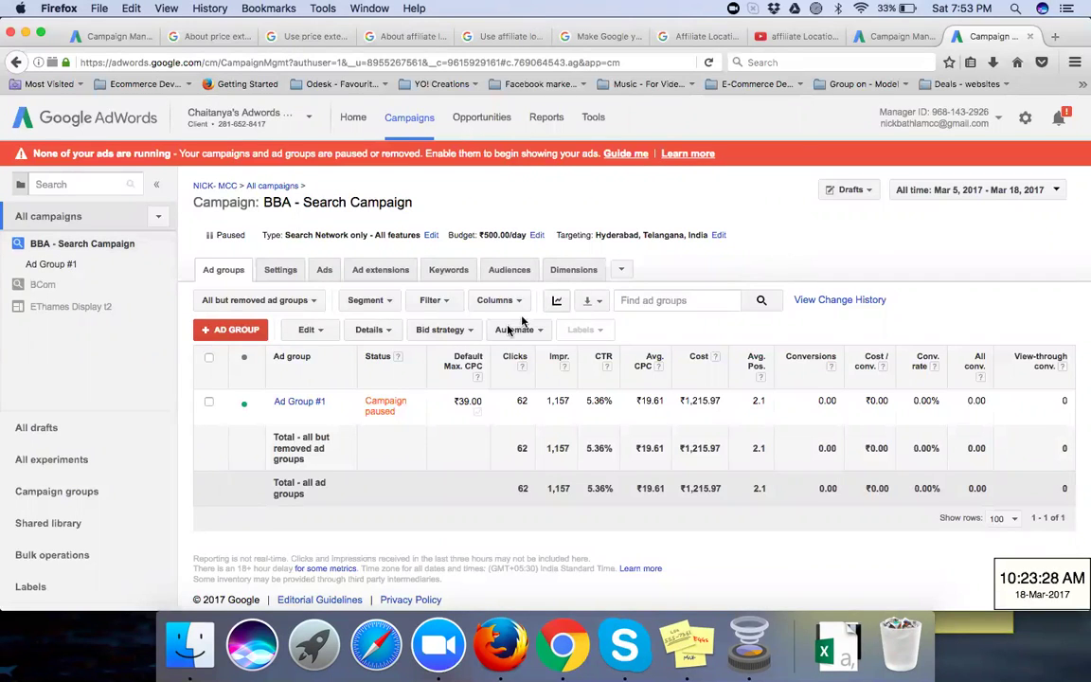
Step: Switch to Chrome and show the user's own LinkedIn profile tab
{"action": "left_click", "coordinate": [563, 644]}
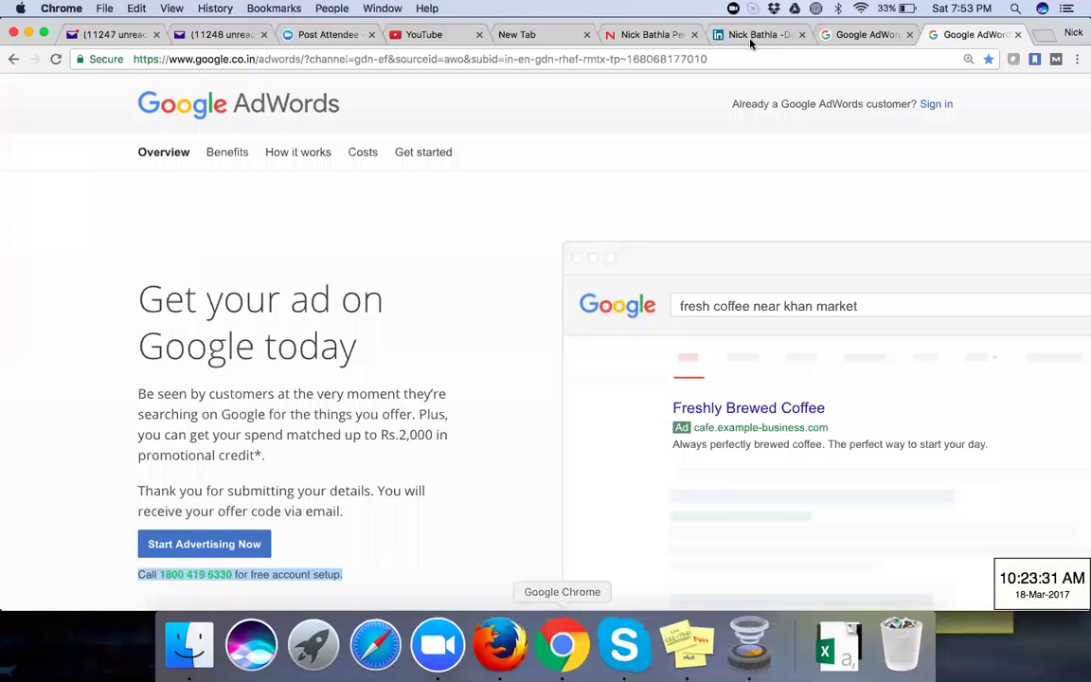
{"action": "left_click", "coordinate": [751, 36]}
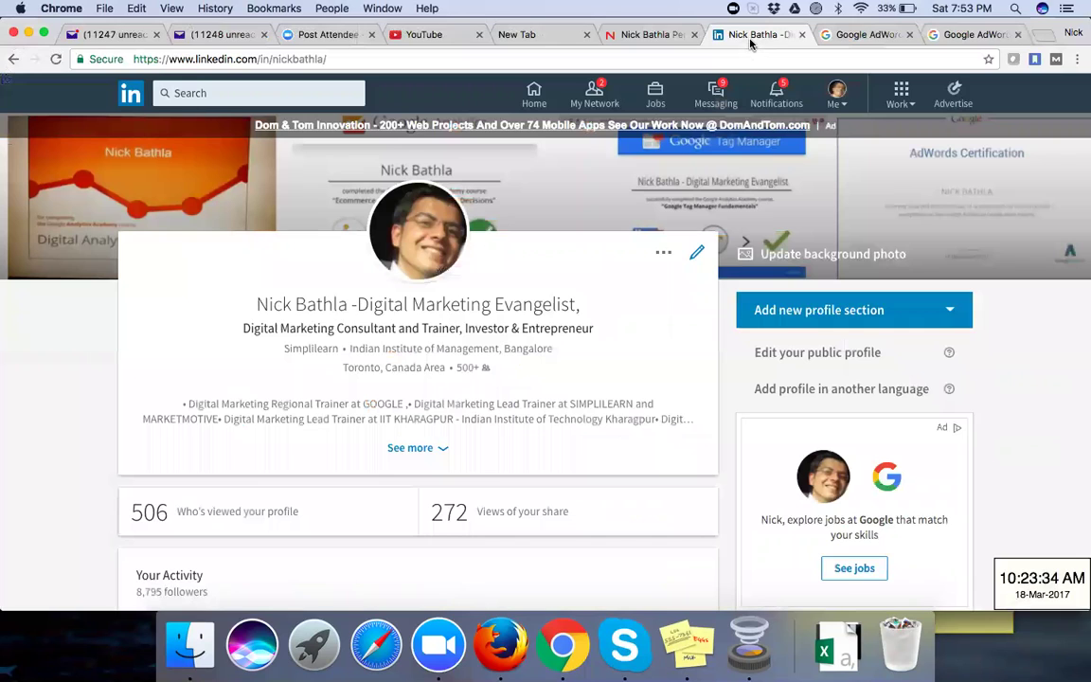
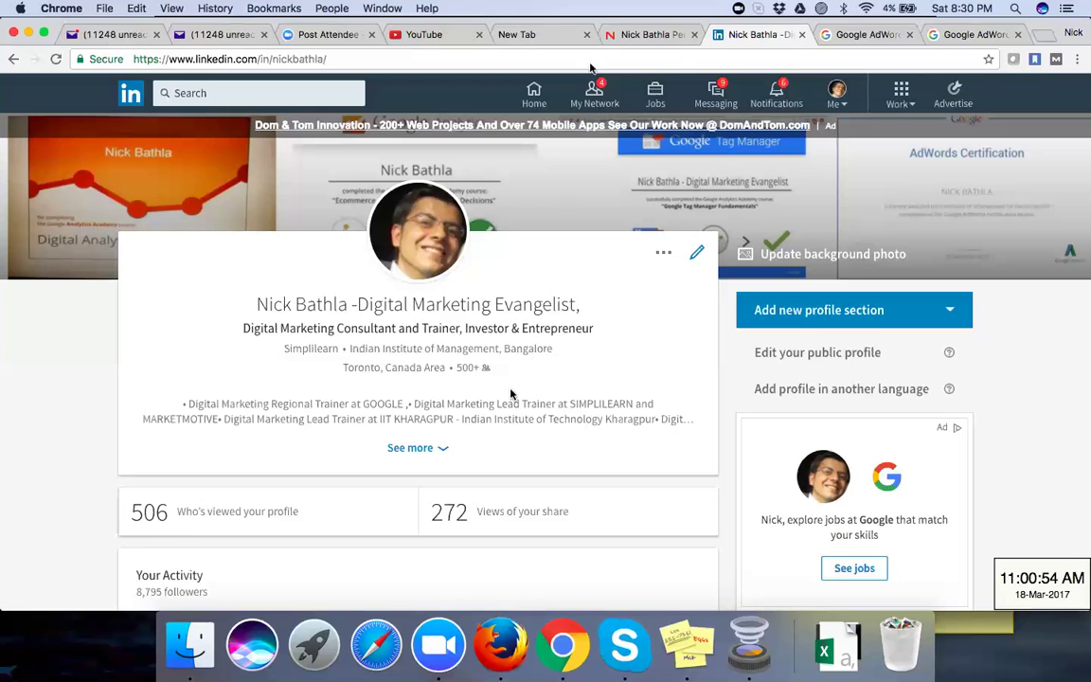
Step: Switch from the LinkedIn profile to Firefox showing the BBA - Search Campaign ad groups in AdWords
{"action": "left_click", "coordinate": [499, 651]}
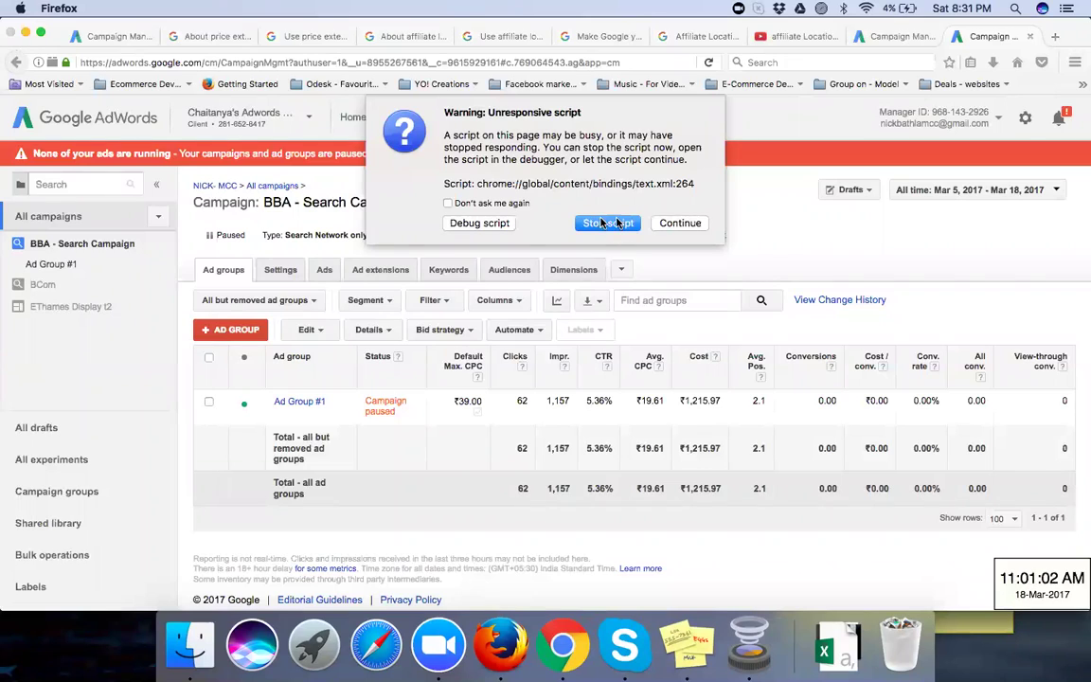
Step: Continue past the unresponsive-script warning, check the other tab, then switch to the Gouresh - Feb 18th 2017 account
{"action": "left_click", "coordinate": [668, 222]}
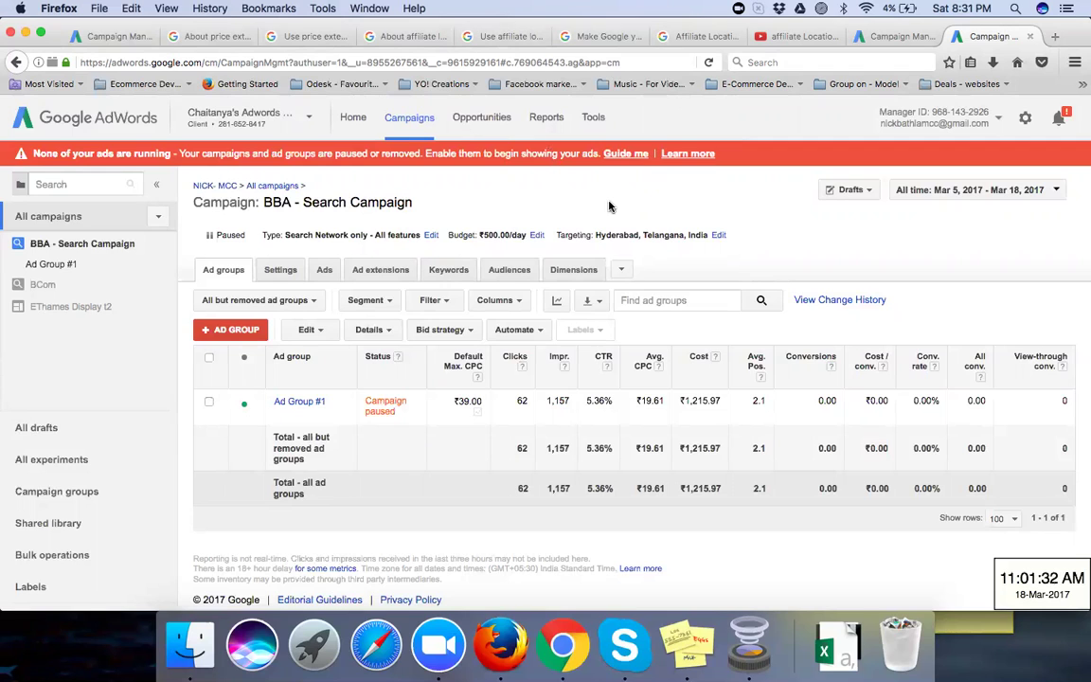
{"action": "left_click", "coordinate": [885, 36]}
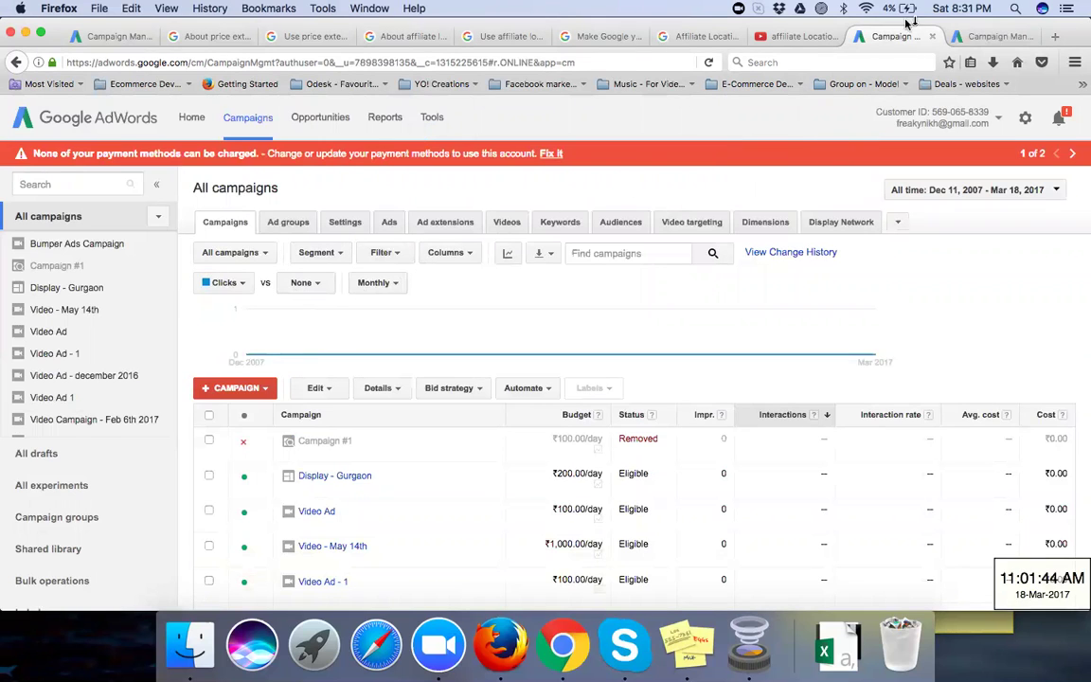
{"action": "left_click", "coordinate": [985, 35]}
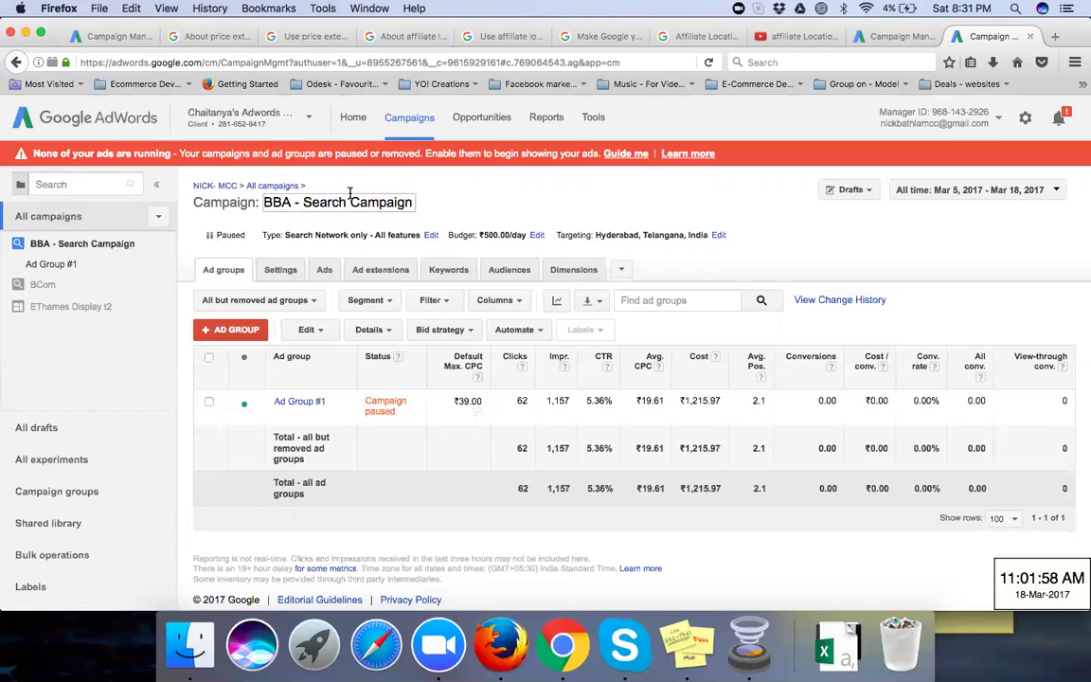
{"action": "left_click", "coordinate": [304, 124]}
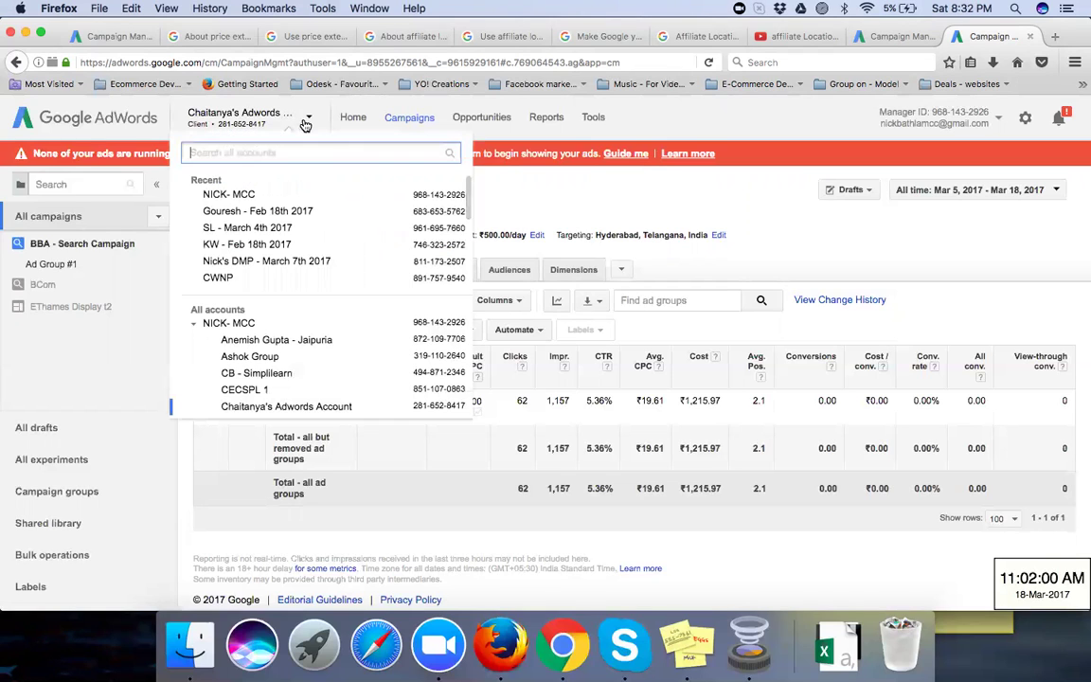
{"action": "left_click", "coordinate": [294, 210]}
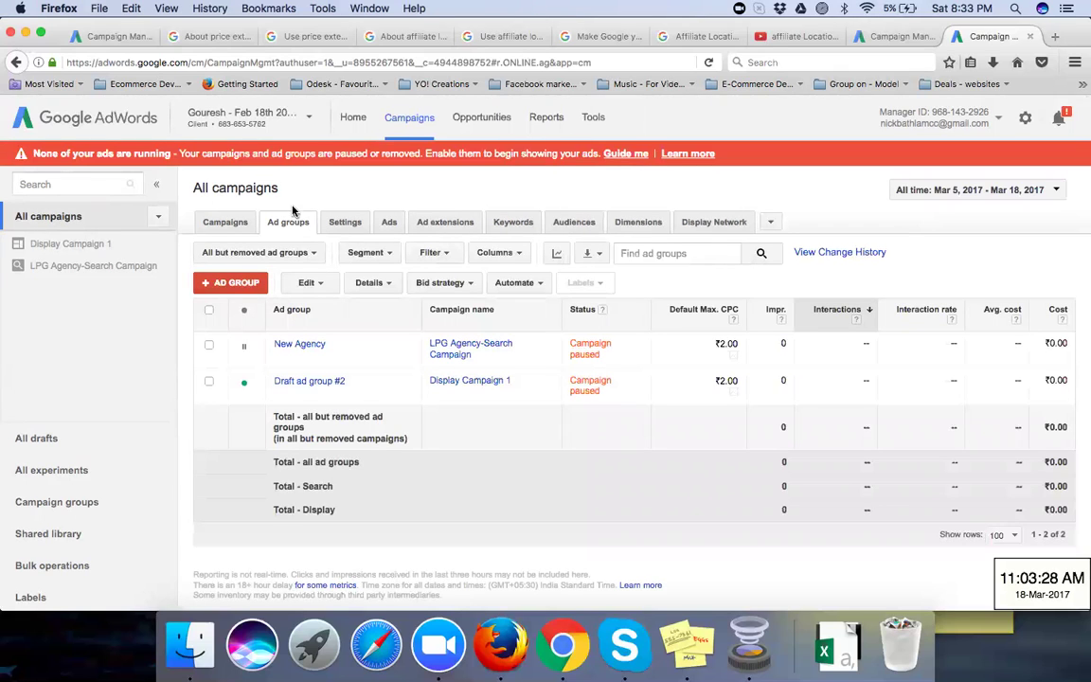
Step: In Ad extensions, start a campaign-level price extension for LPG Agency-Search Campaign
{"action": "left_click", "coordinate": [456, 229]}
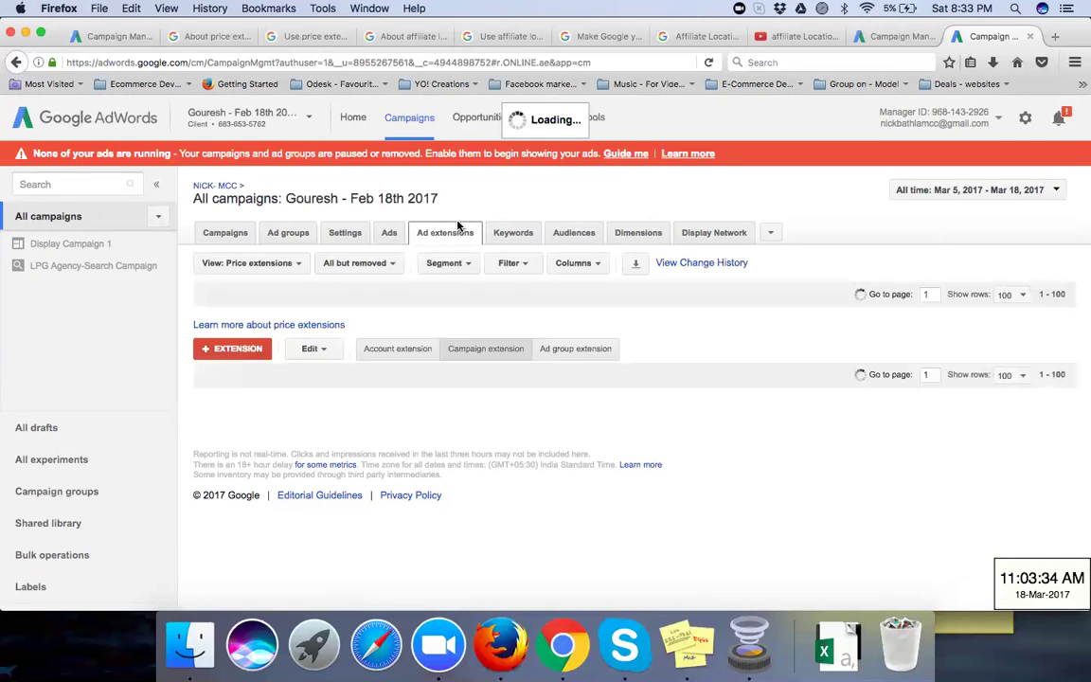
{"action": "left_click", "coordinate": [250, 262]}
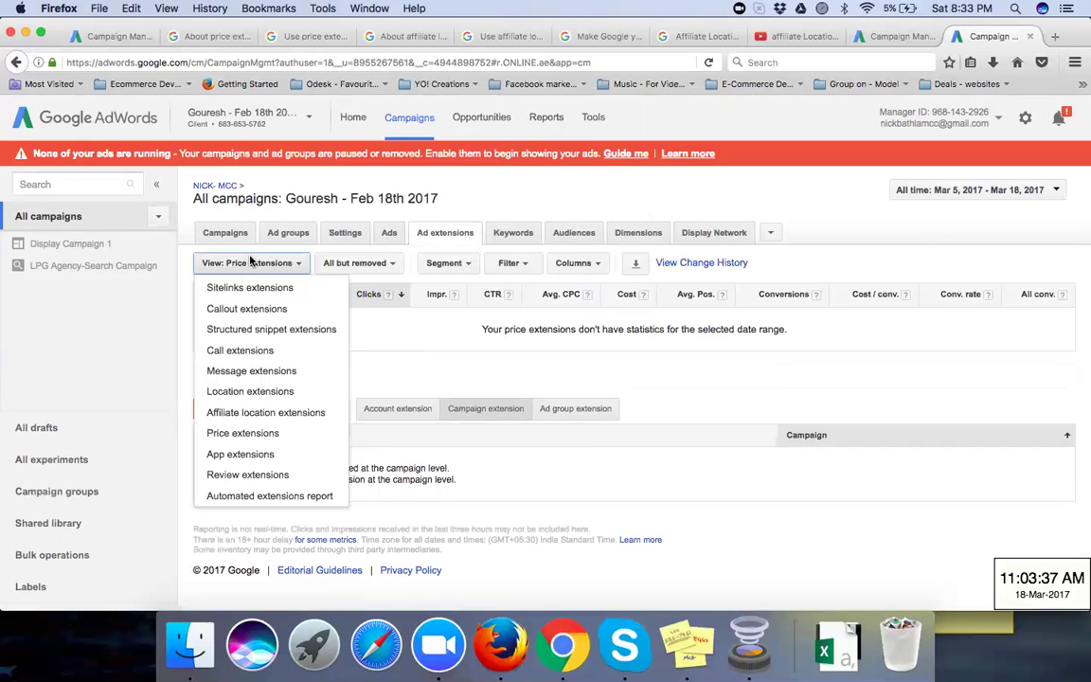
{"action": "left_click", "coordinate": [491, 207]}
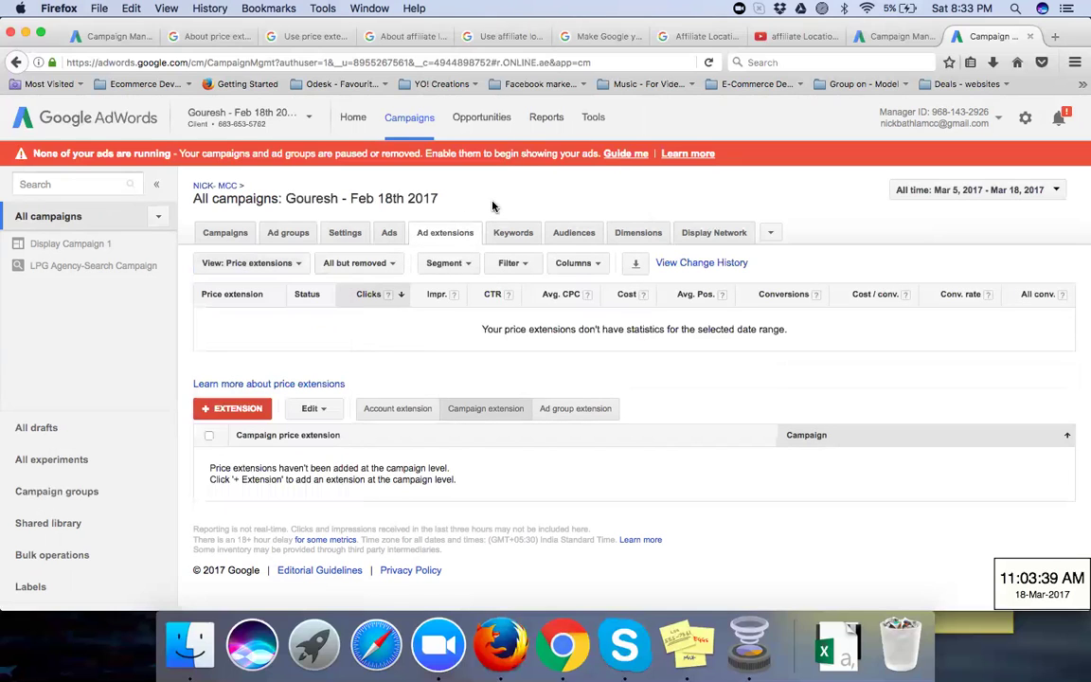
{"action": "left_click", "coordinate": [223, 409]}
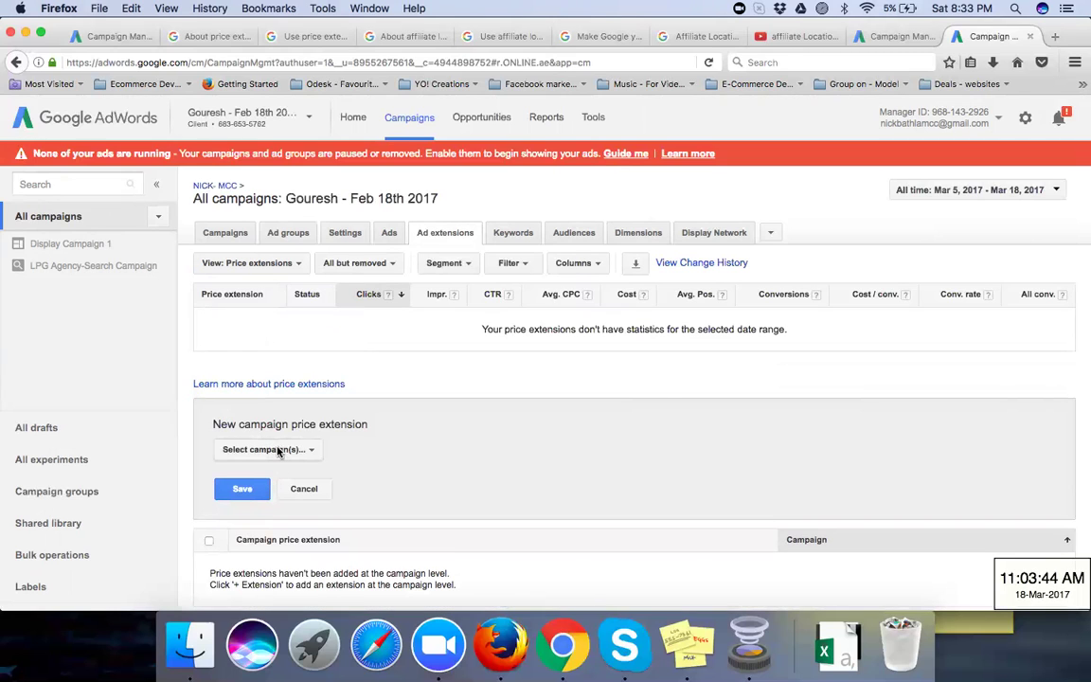
{"action": "left_click", "coordinate": [278, 451]}
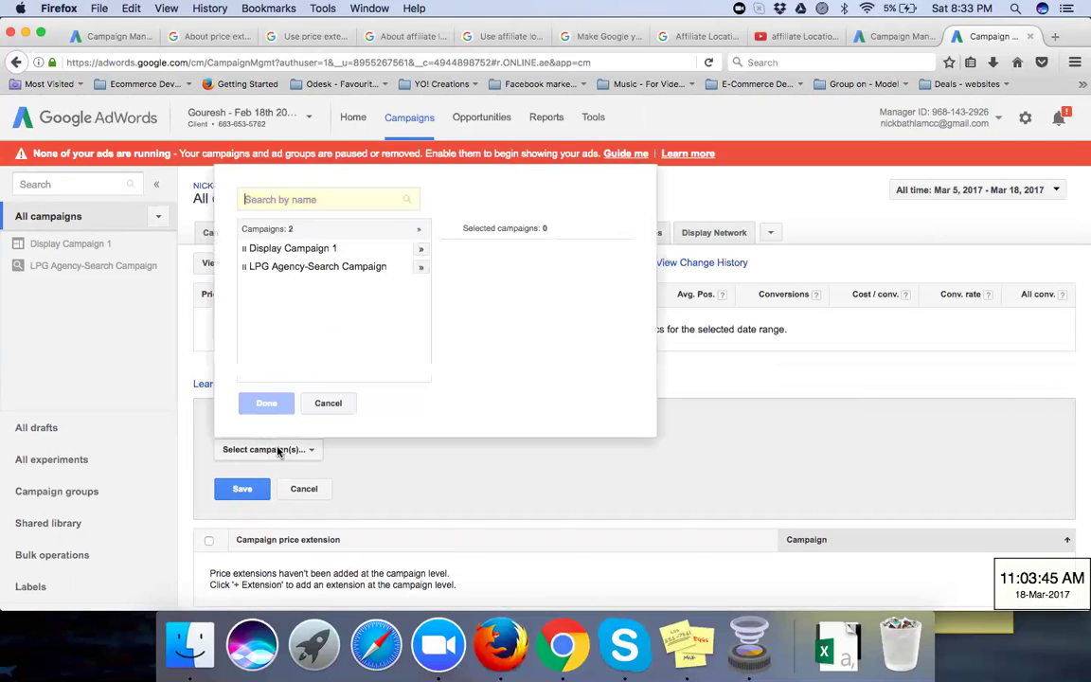
{"action": "left_click", "coordinate": [343, 271]}
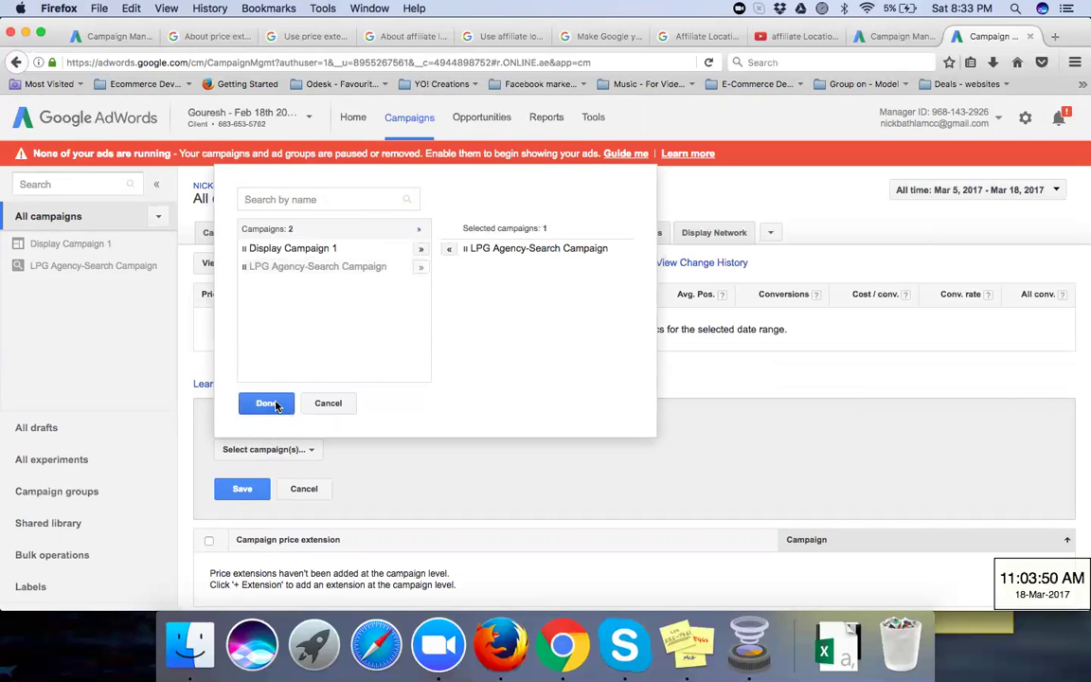
{"action": "left_click", "coordinate": [268, 404]}
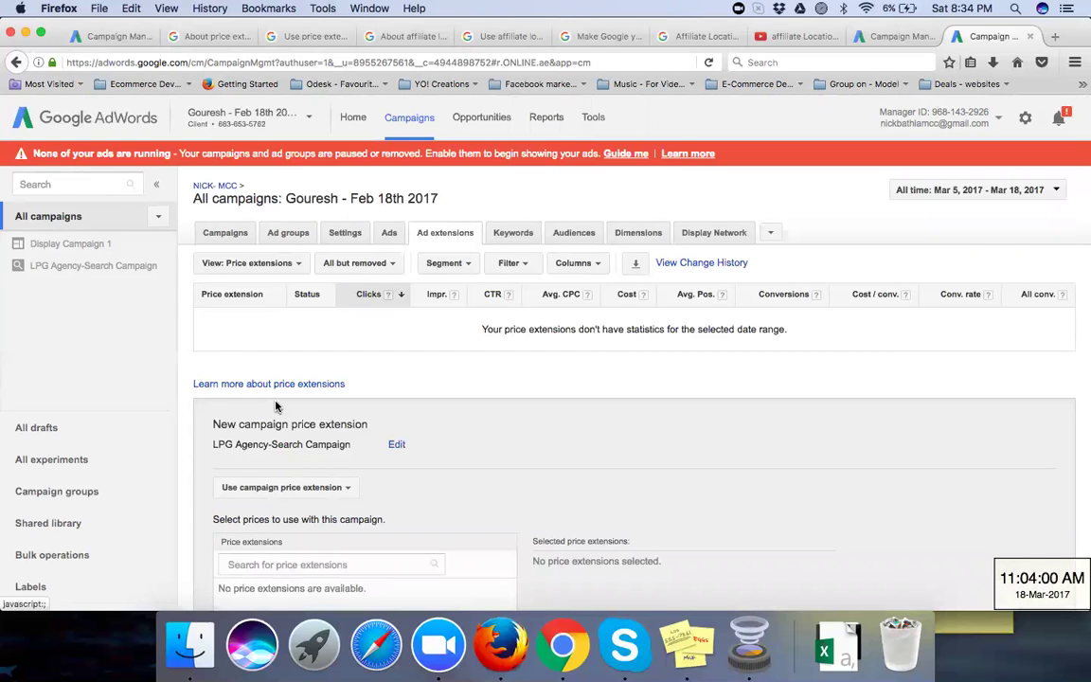
Step: Open the new price extension form, then close it and cancel without saving
{"action": "scroll", "coordinate": [511, 431], "scroll_direction": "down", "scroll_amount": 5}
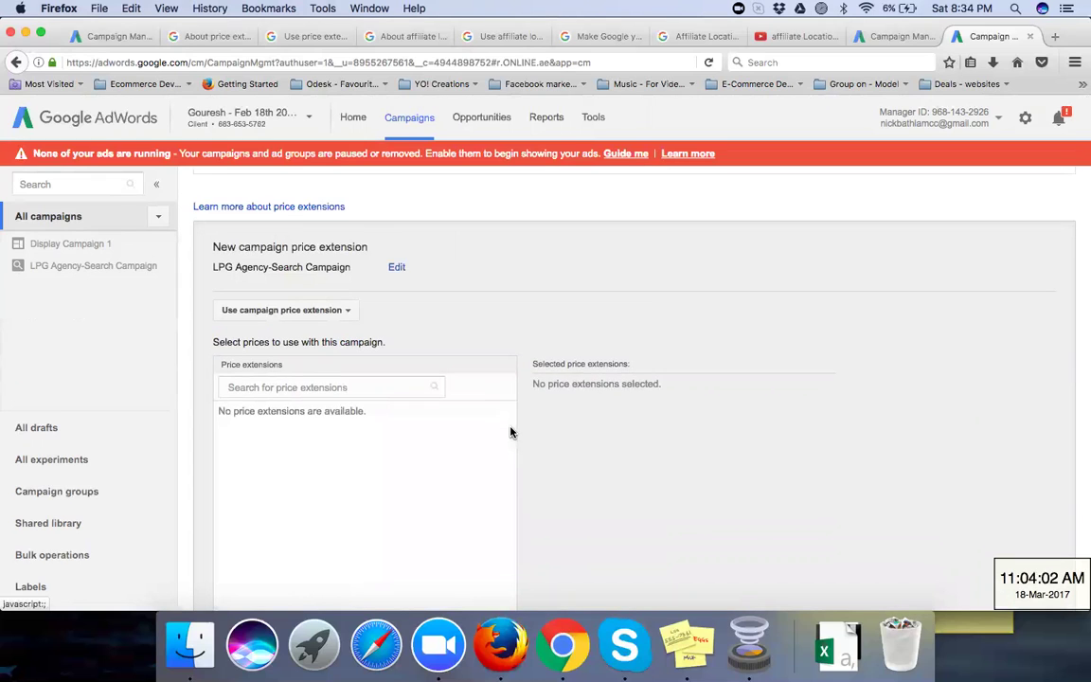
{"action": "scroll", "coordinate": [511, 432], "scroll_direction": "down", "scroll_amount": 1}
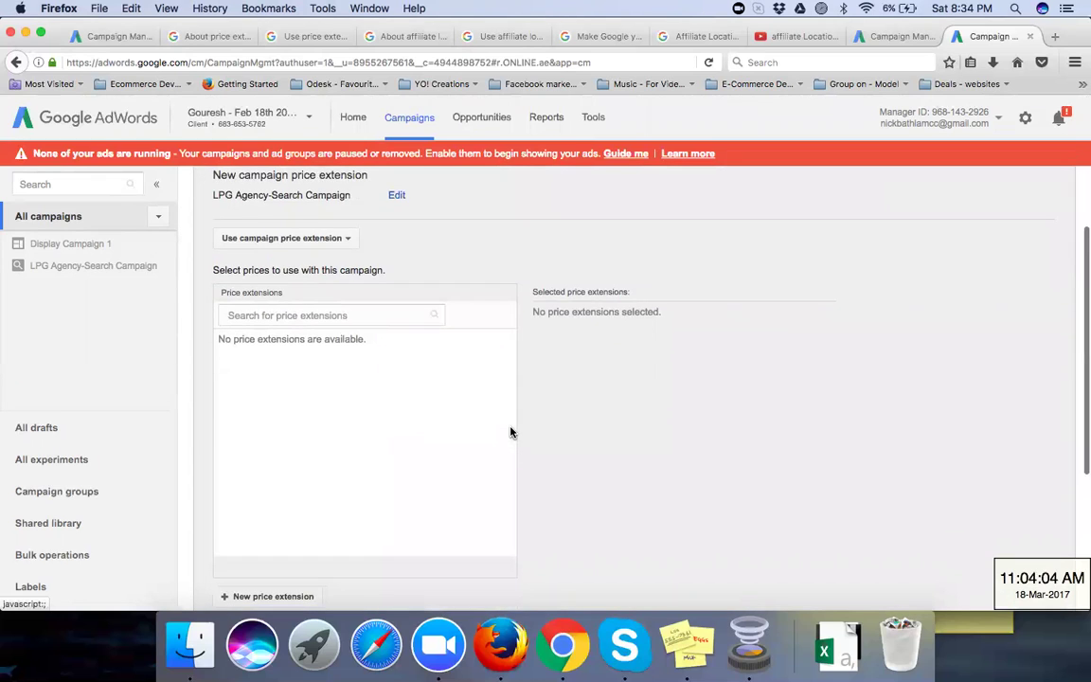
{"action": "scroll", "coordinate": [511, 431], "scroll_direction": "down", "scroll_amount": 2}
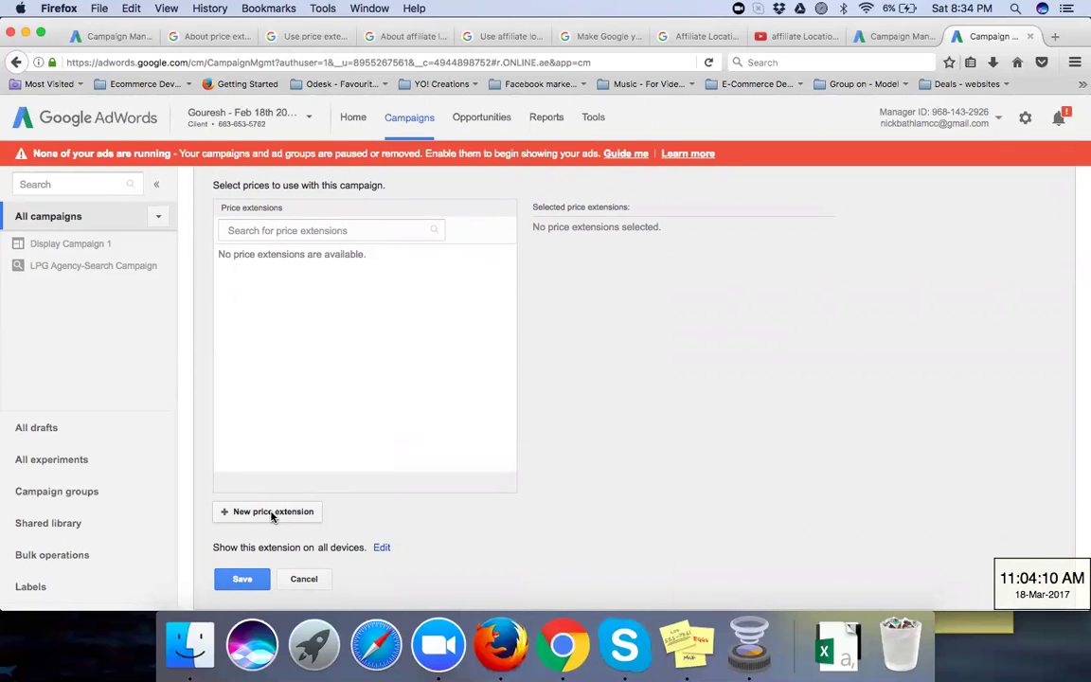
{"action": "left_click", "coordinate": [272, 512]}
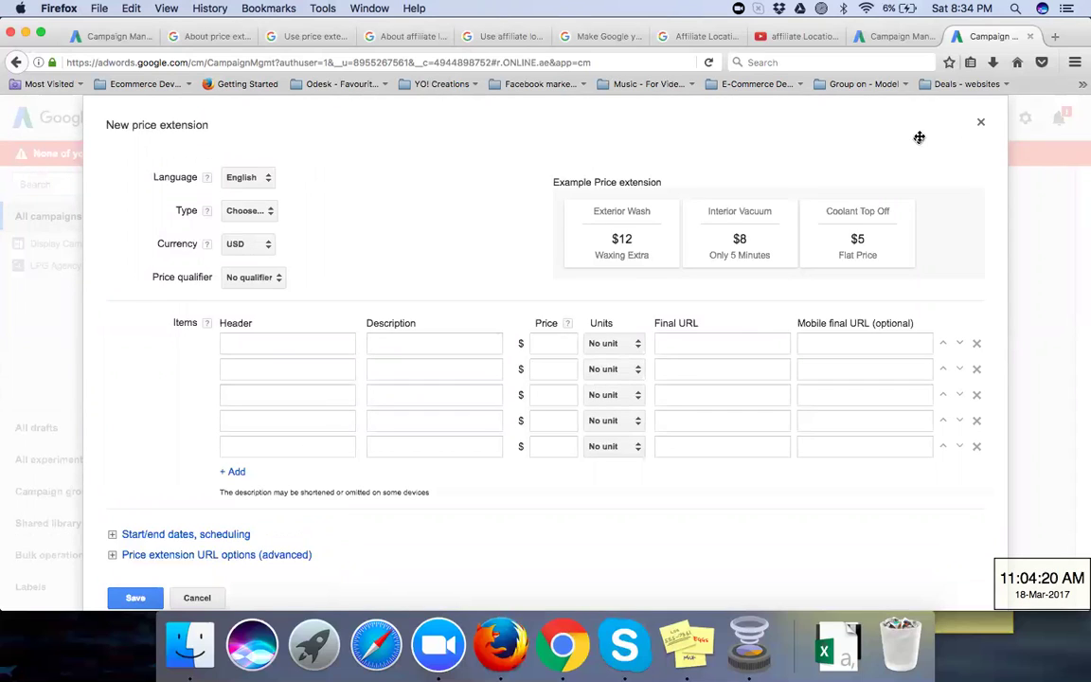
{"action": "left_click", "coordinate": [981, 128]}
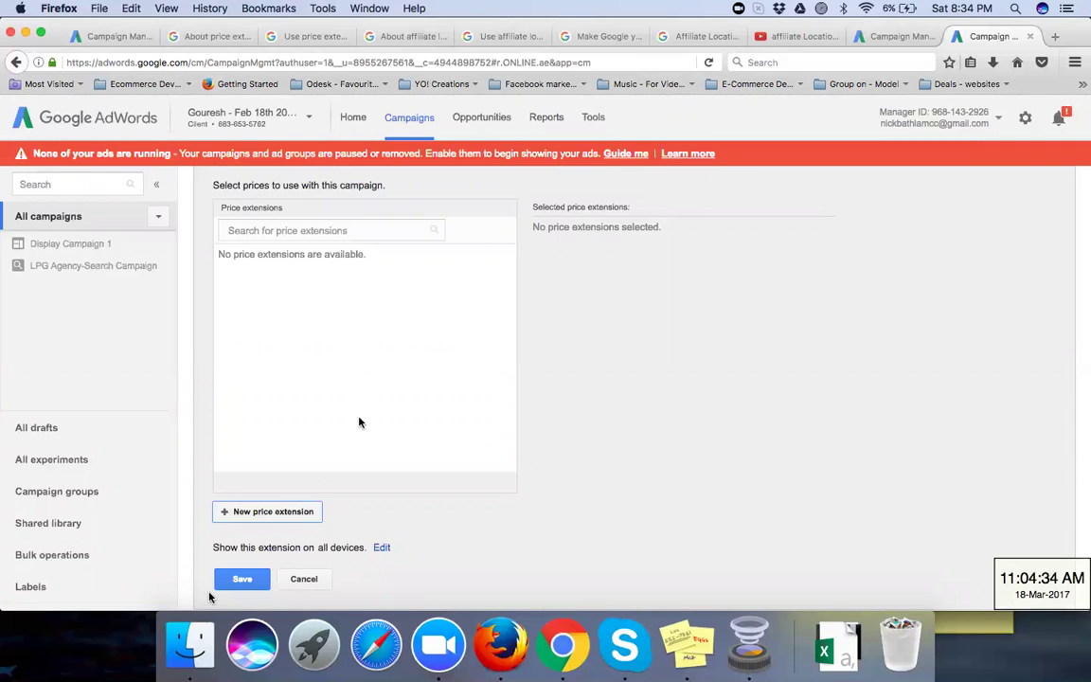
{"action": "left_click", "coordinate": [301, 579]}
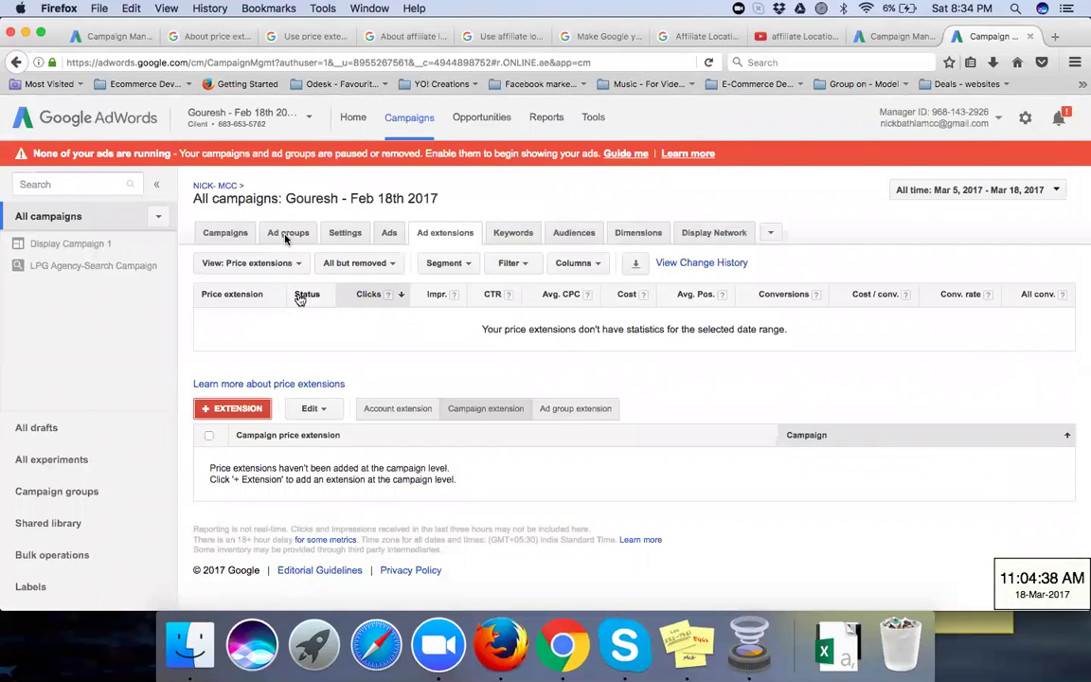
Step: Change the extensions View to App extensions, then to the Automated extensions report
{"action": "left_click", "coordinate": [265, 263]}
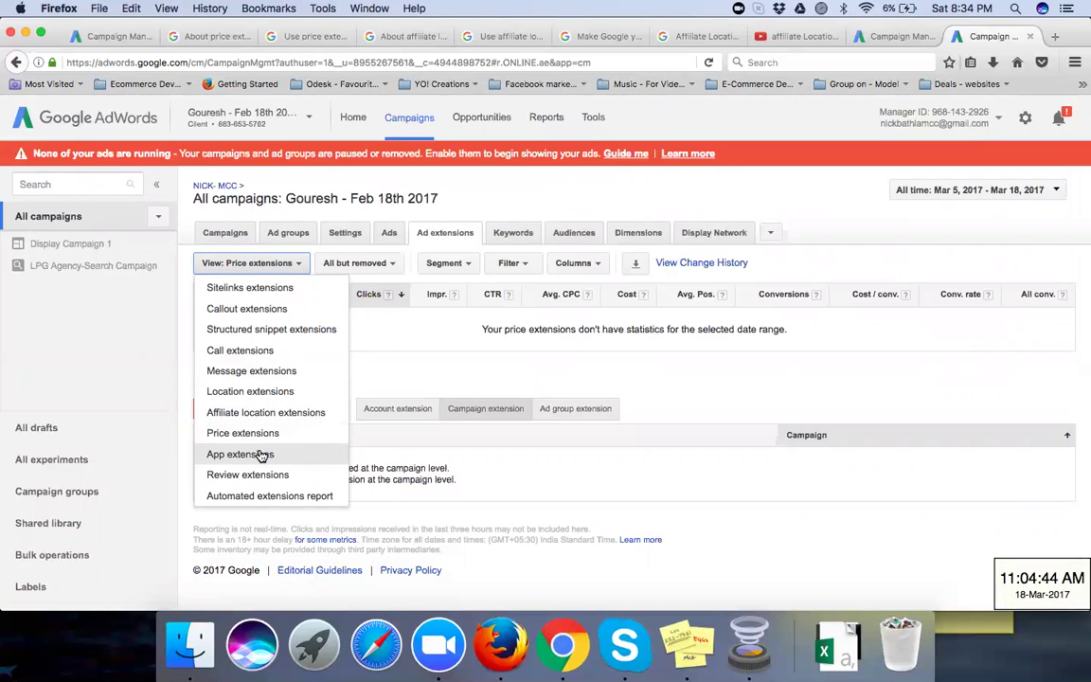
{"action": "left_click", "coordinate": [249, 455]}
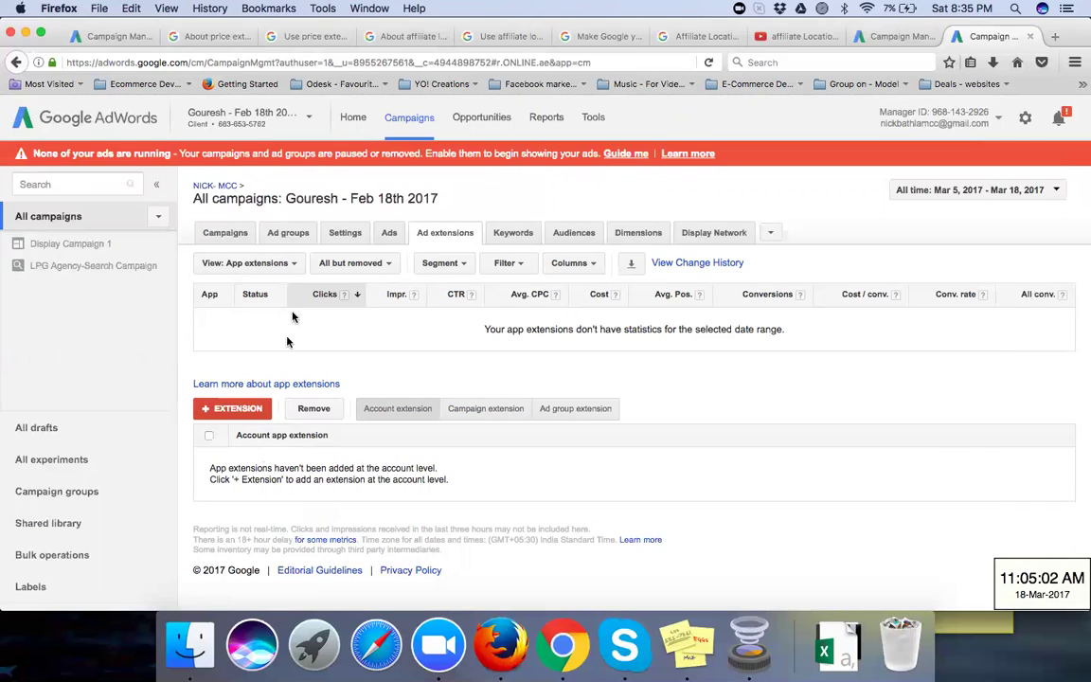
{"action": "left_click", "coordinate": [252, 262]}
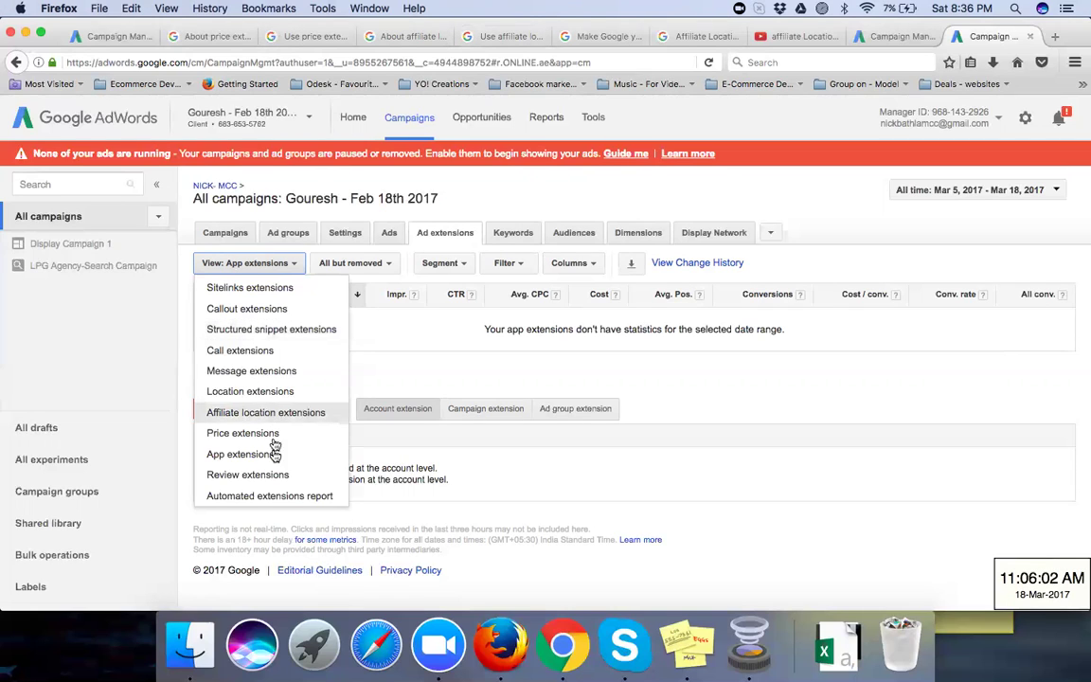
{"action": "left_click", "coordinate": [270, 496]}
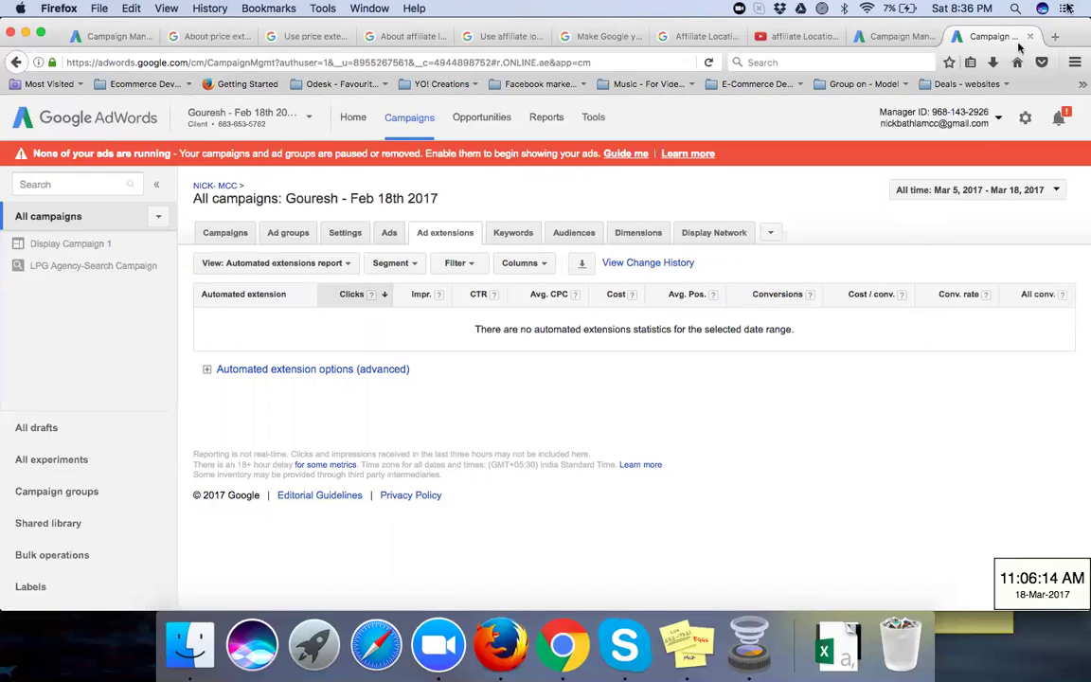
Step: Start typing 'automated' in a new tab, then expand the options on the AdWords automated extensions report
{"action": "left_click", "coordinate": [1058, 37]}
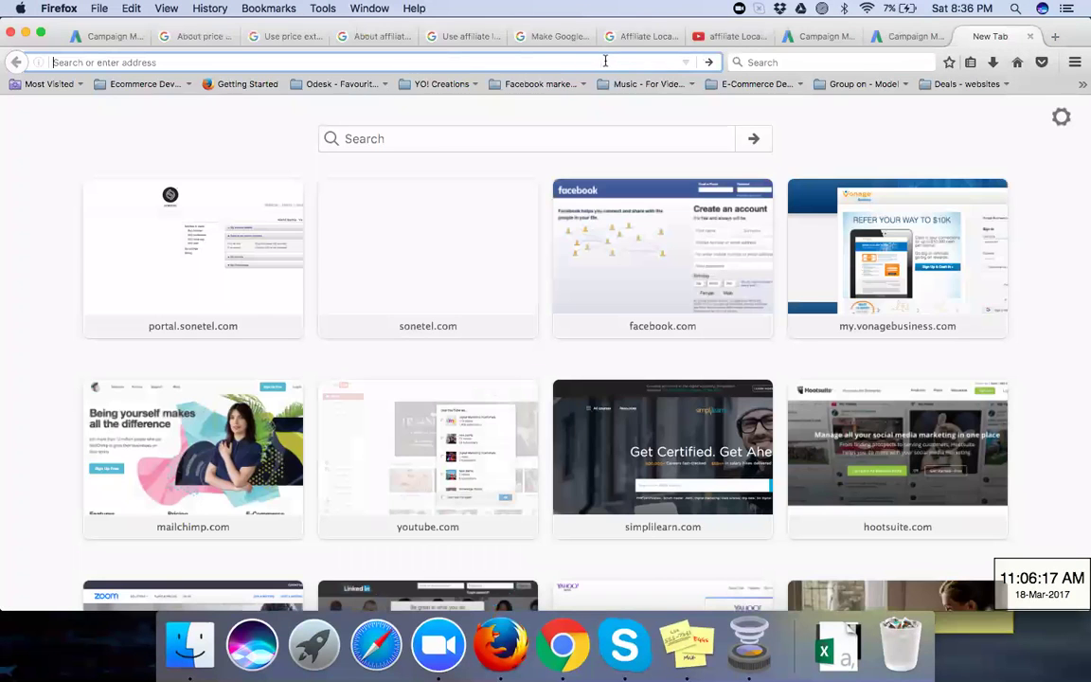
{"action": "type", "text": "autom"}
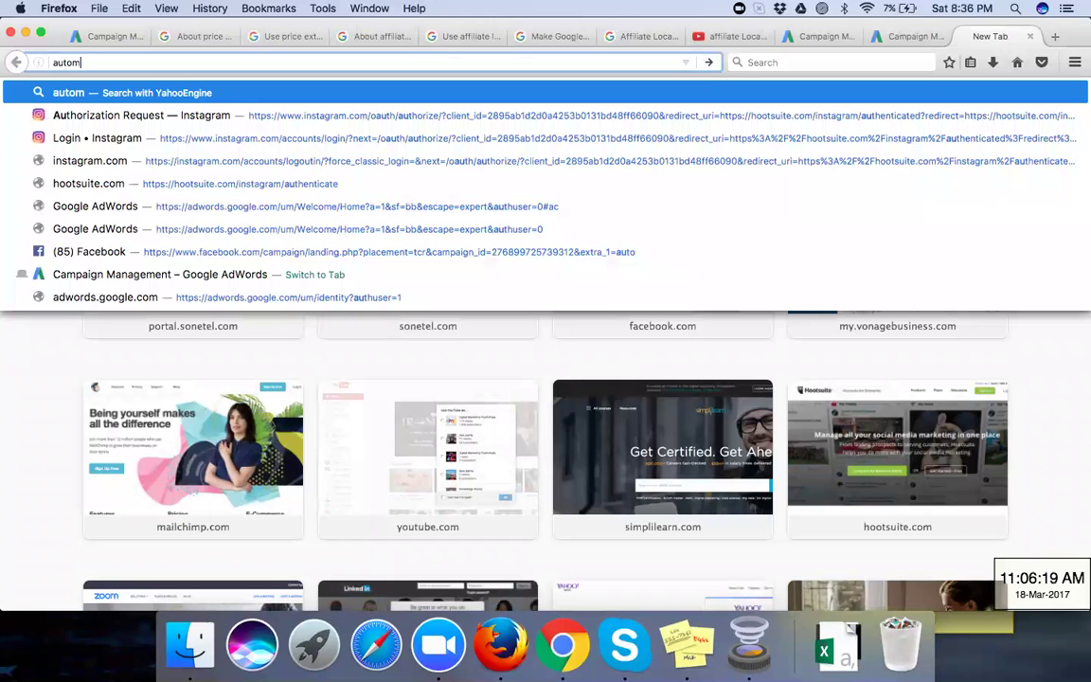
{"action": "type", "text": "ated"}
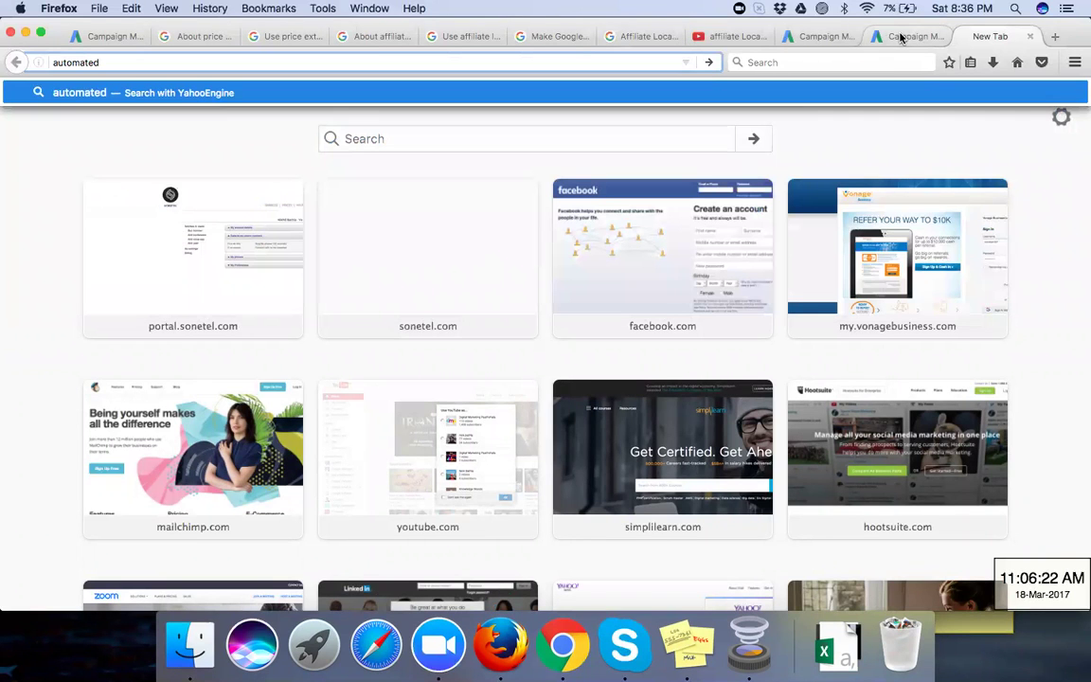
{"action": "left_click", "coordinate": [901, 38]}
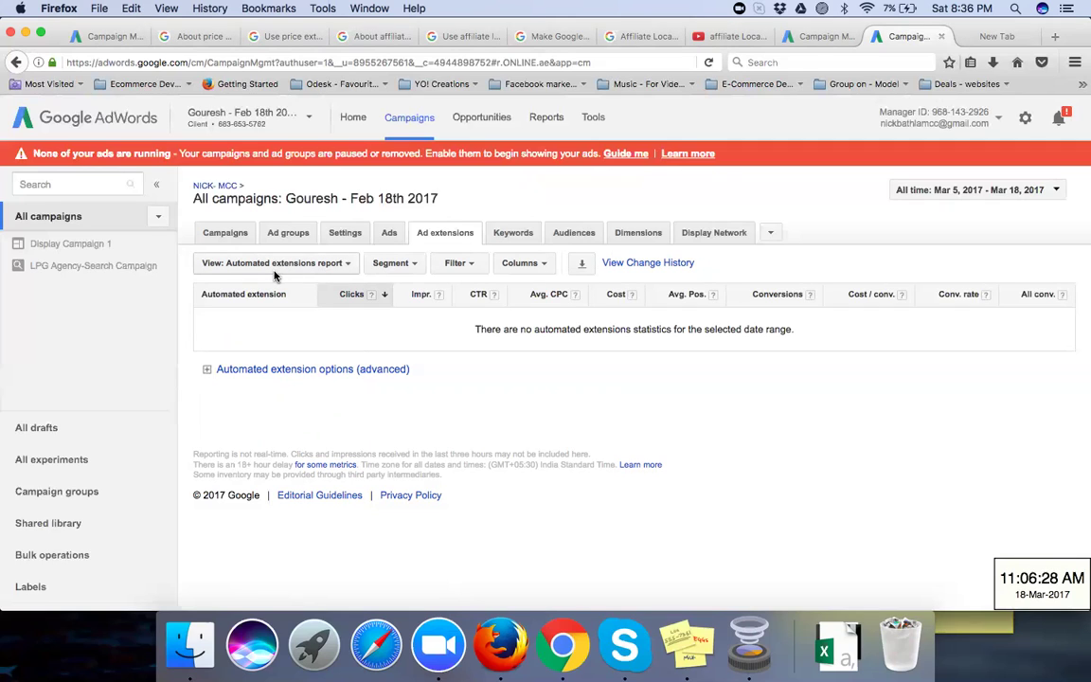
{"action": "left_click", "coordinate": [1005, 43]}
{"action": "left_click", "coordinate": [919, 38]}
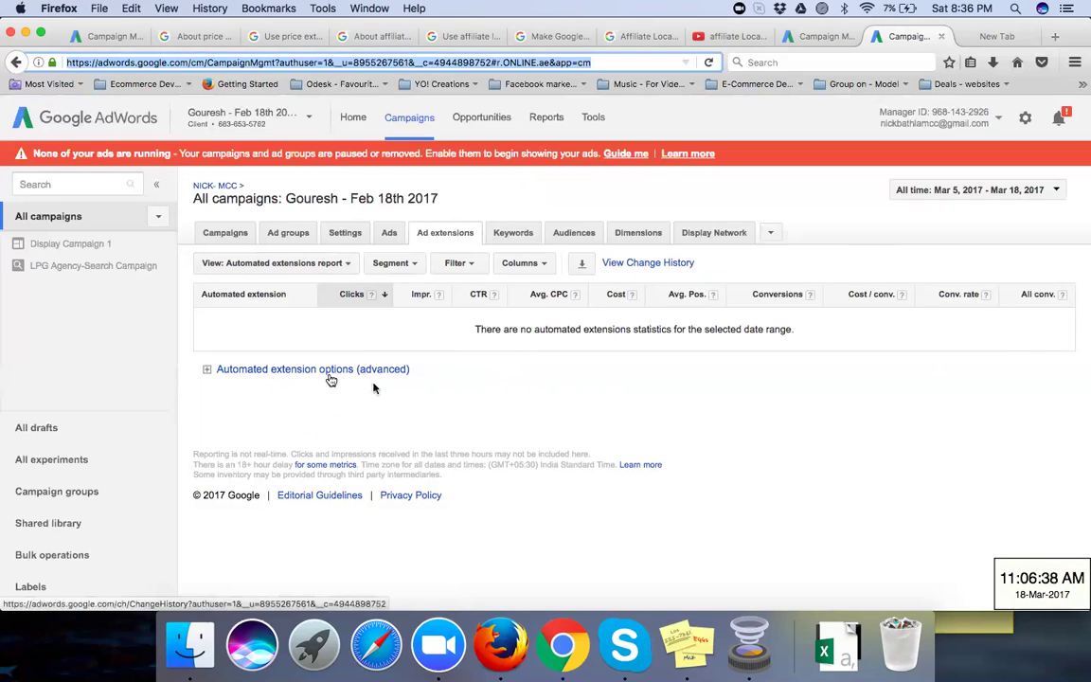
{"action": "left_click", "coordinate": [208, 372]}
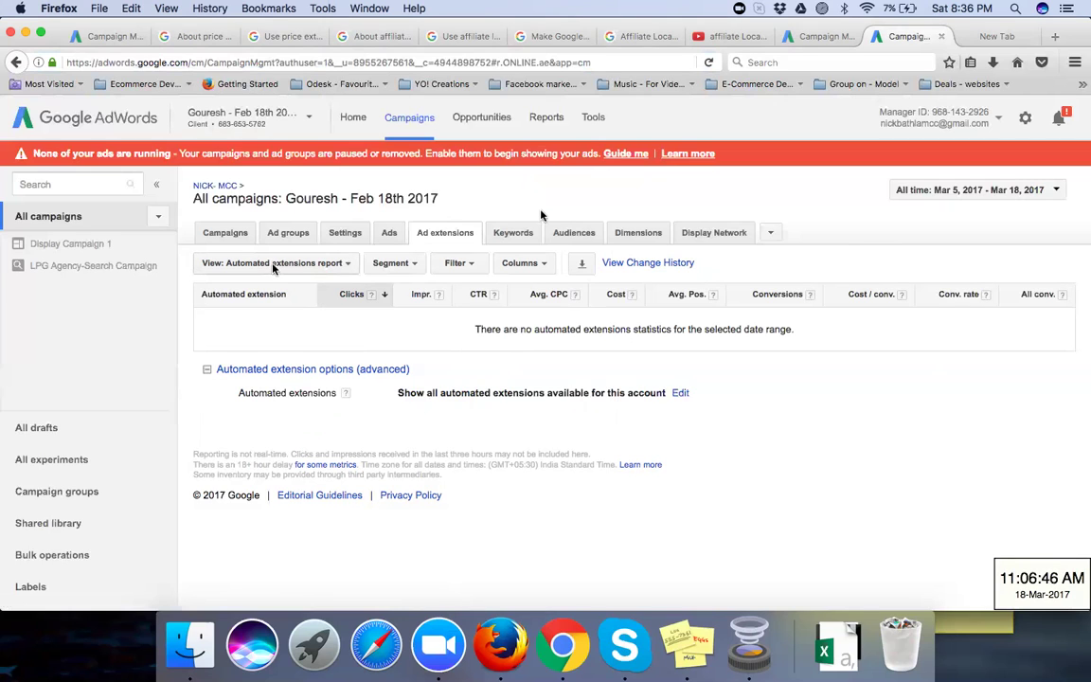
Step: Search for 'automated extensions report' and open the first result, the Search Engine Land article
{"action": "left_click", "coordinate": [990, 36]}
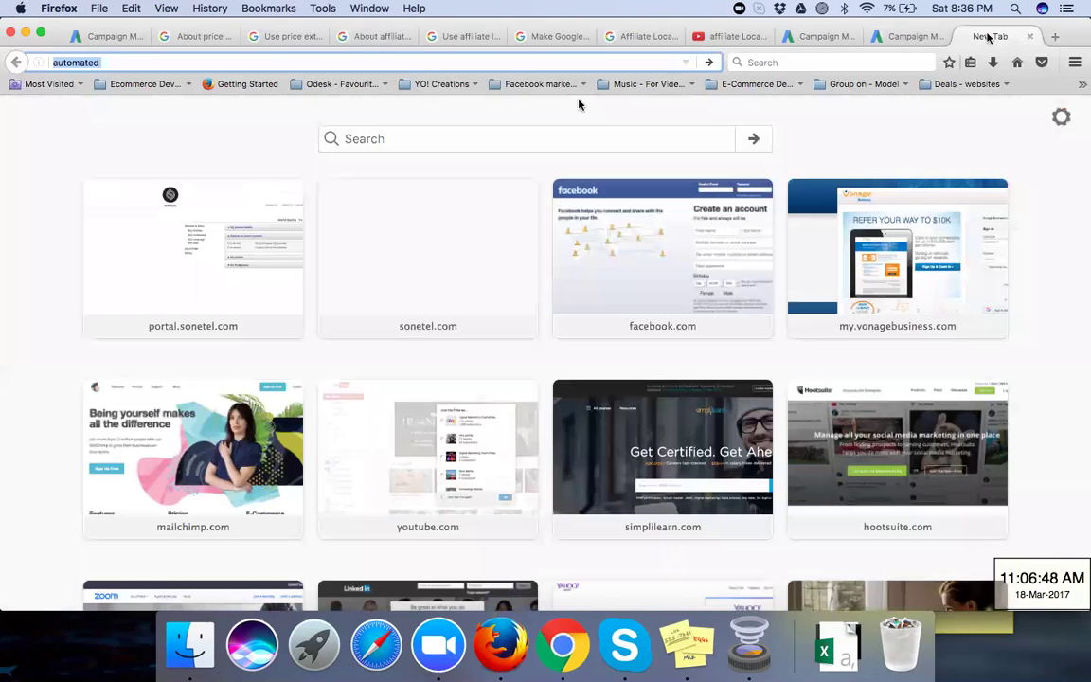
{"action": "key", "text": "Right"}
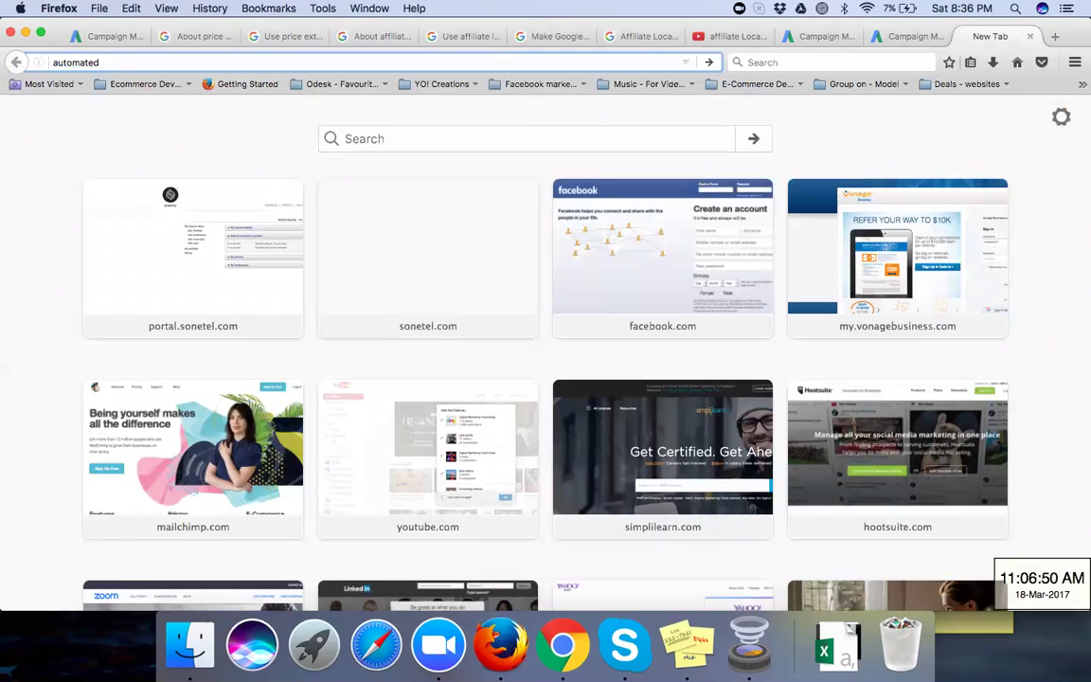
{"action": "type", "text": "ext"}
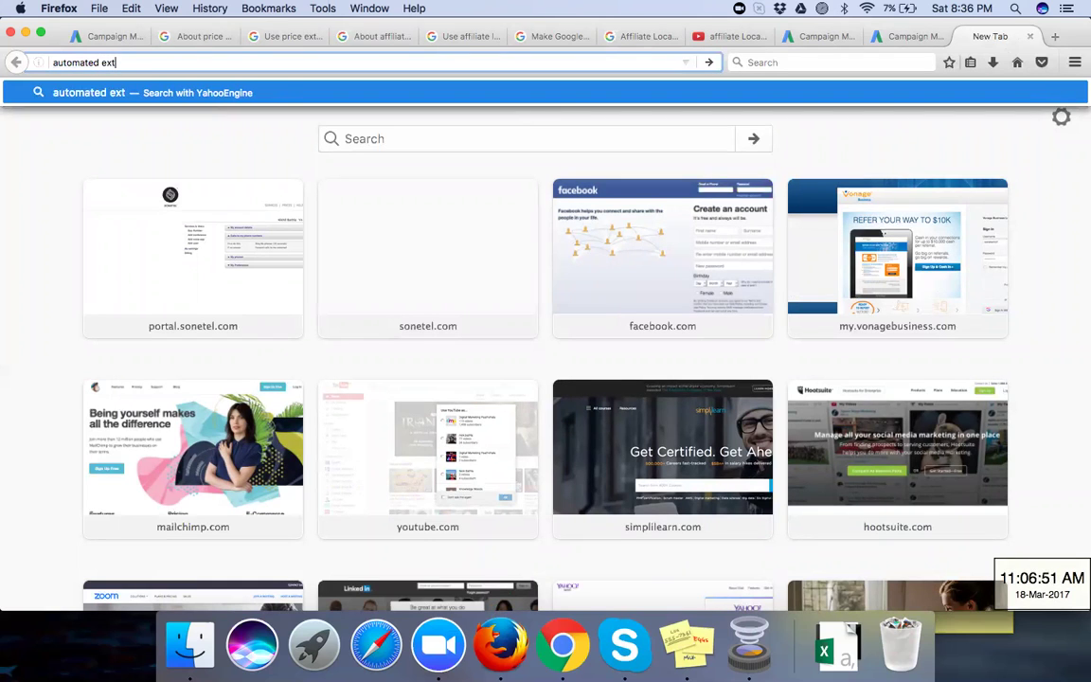
{"action": "type", "text": "ensions report"}
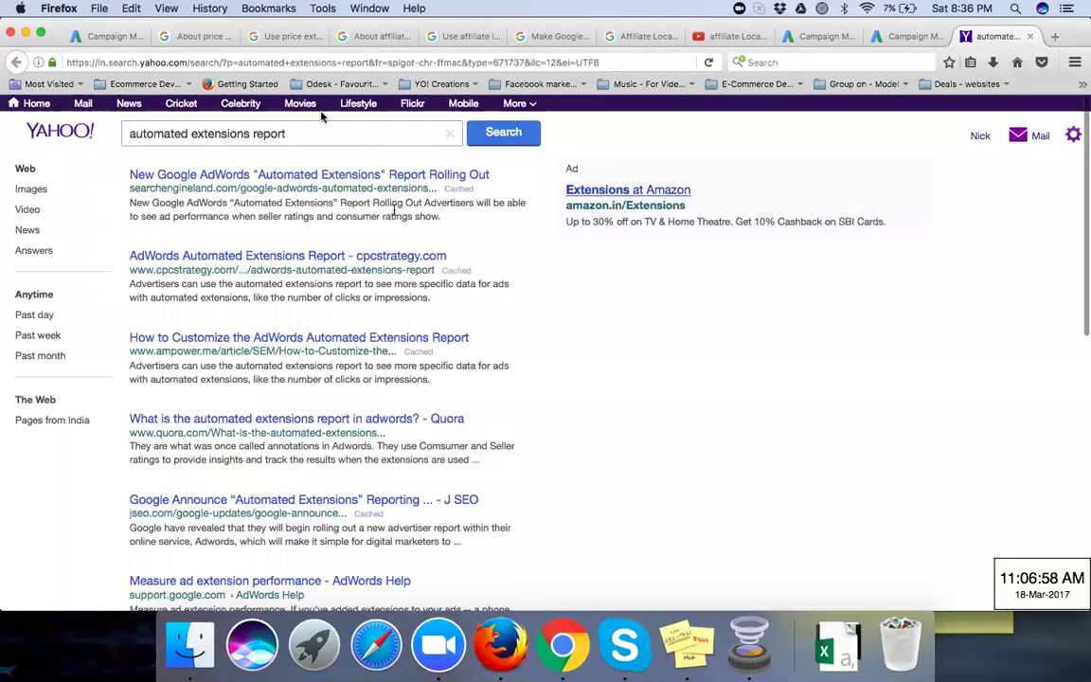
{"action": "left_click", "coordinate": [319, 133]}
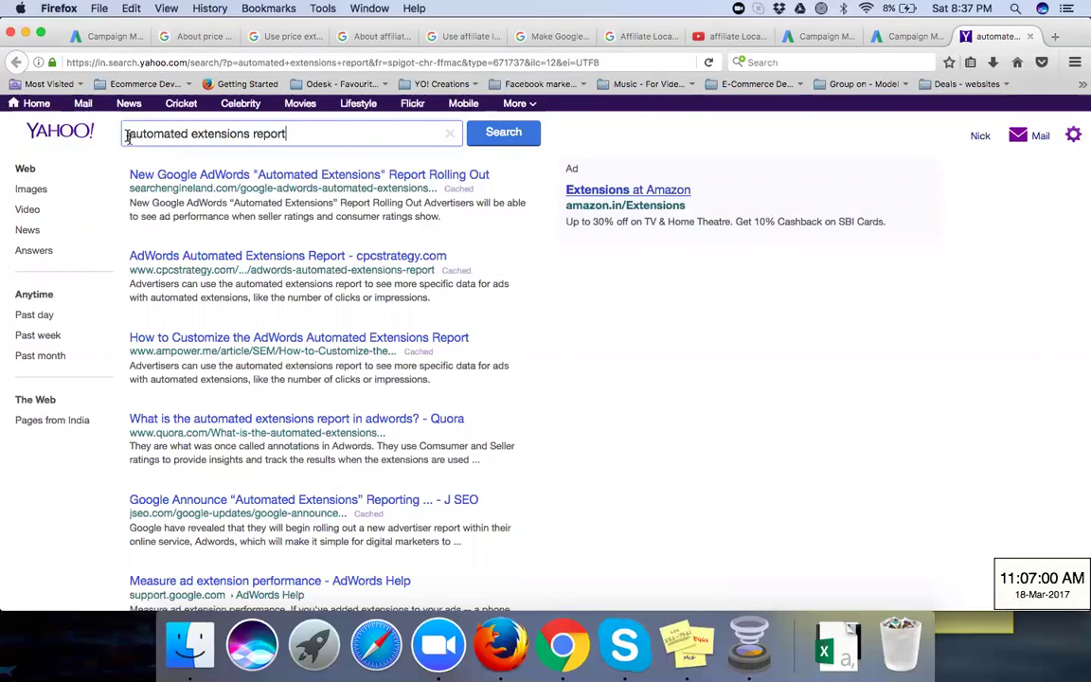
{"action": "triple_click", "coordinate": [265, 133]}
{"action": "left_click", "coordinate": [285, 133]}
{"action": "left_click_drag", "start_coordinate": [146, 136], "coordinate": [163, 175]}
{"action": "left_click", "coordinate": [163, 175]}
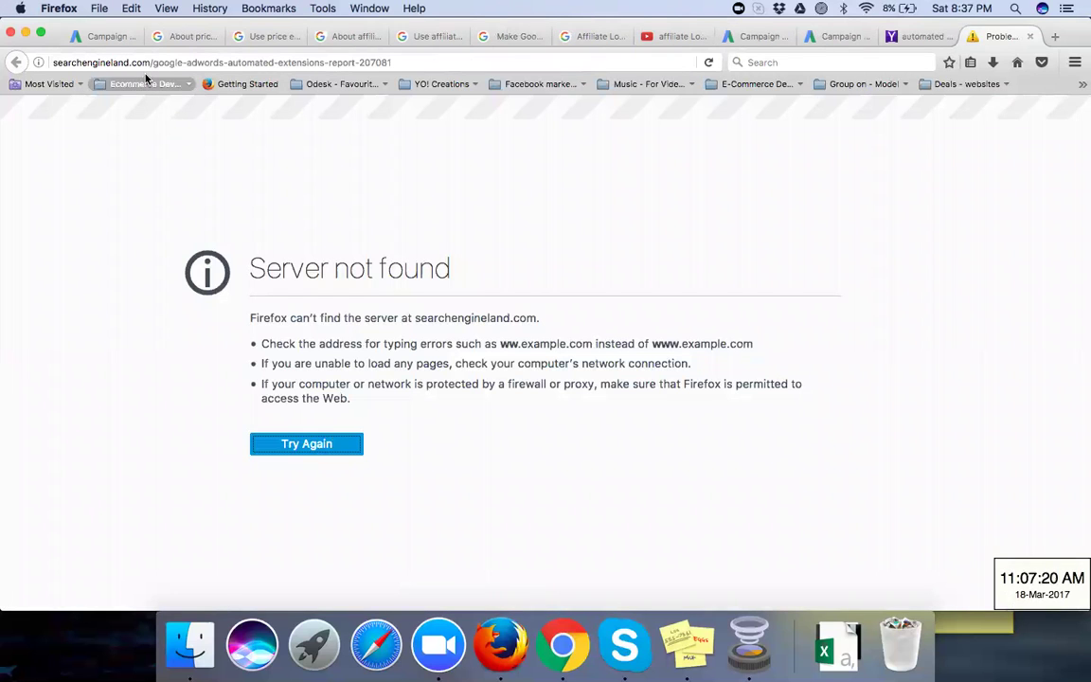
Step: Retry the unreachable article, then load Google by entering 'google' in the address bar
{"action": "left_click", "coordinate": [709, 62]}
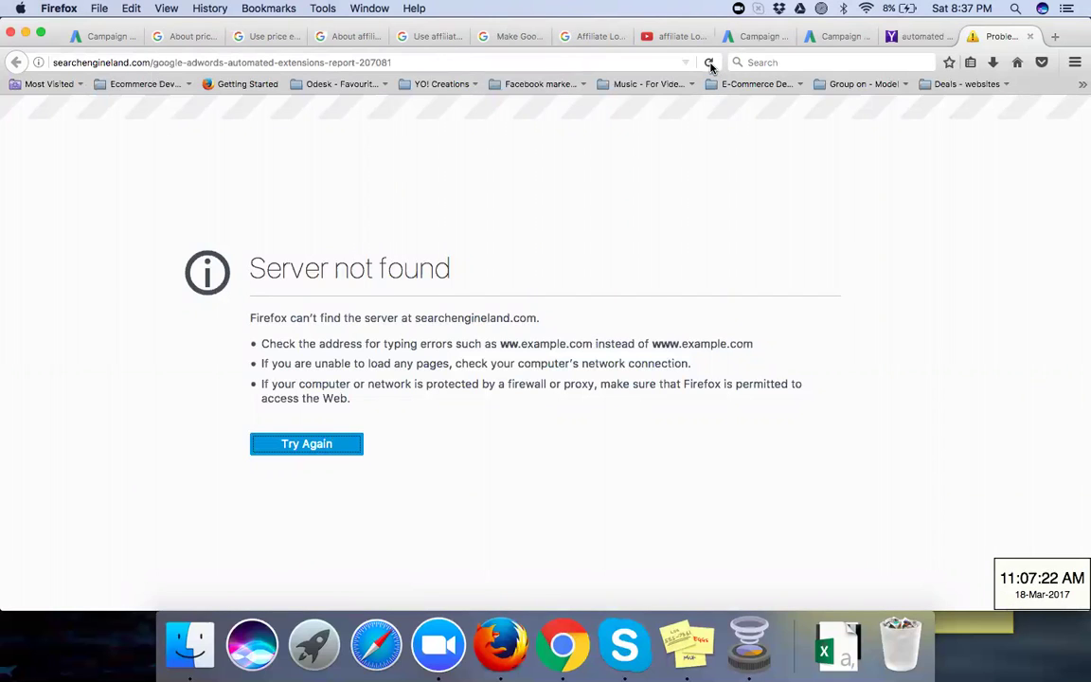
{"action": "left_click", "coordinate": [58, 64]}
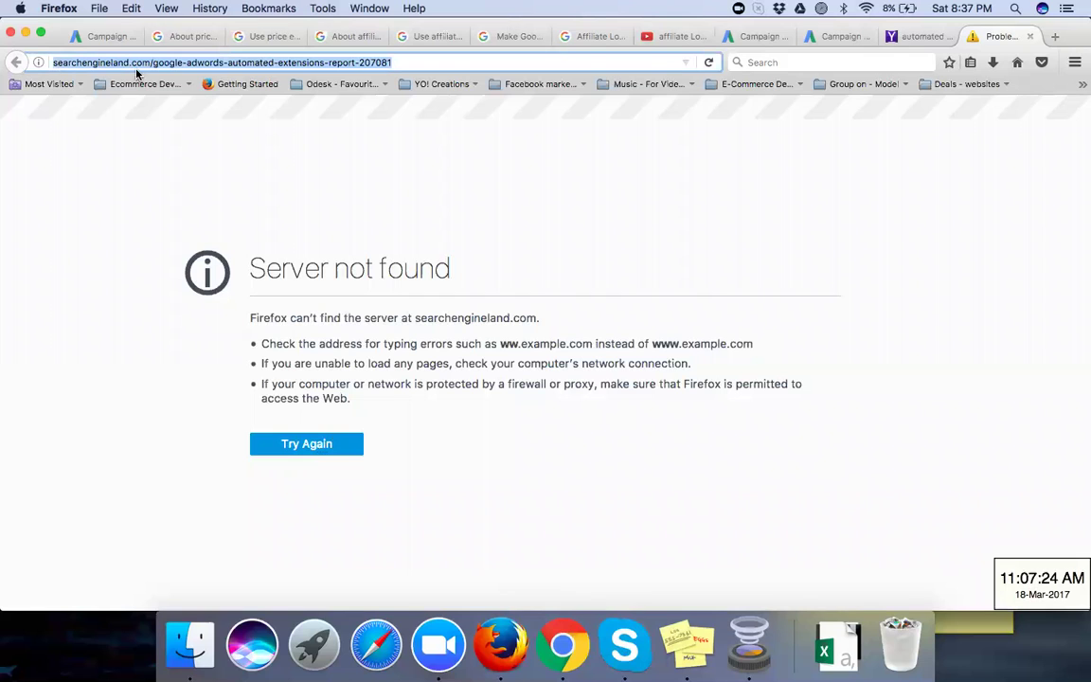
{"action": "type", "text": "google.co.in/"}
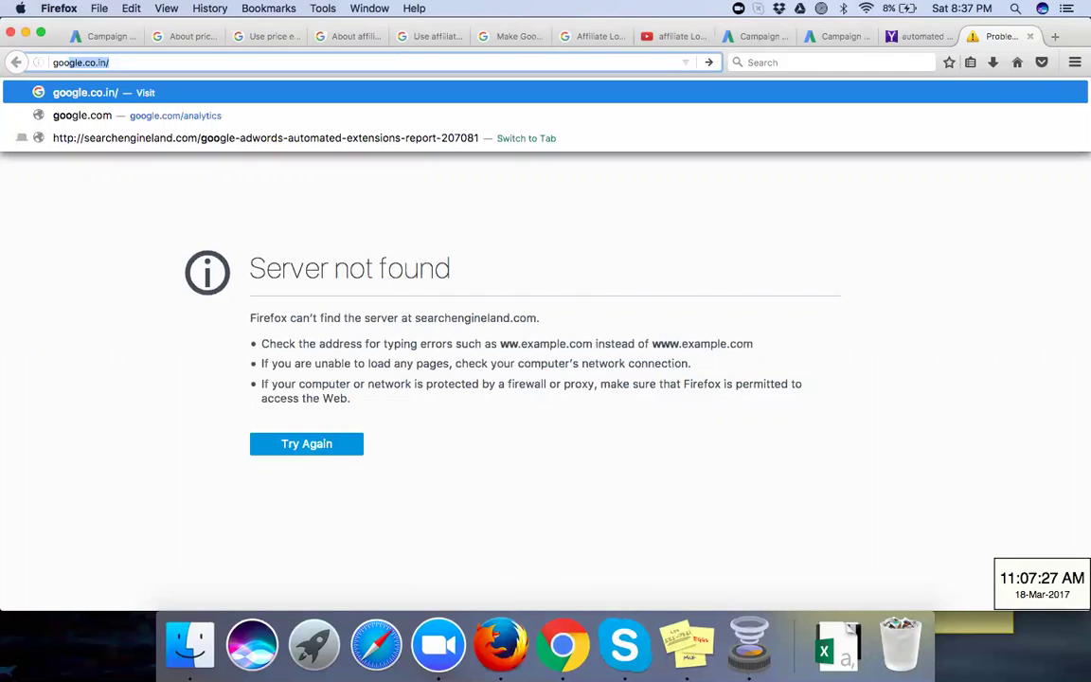
{"action": "key", "text": "Return"}
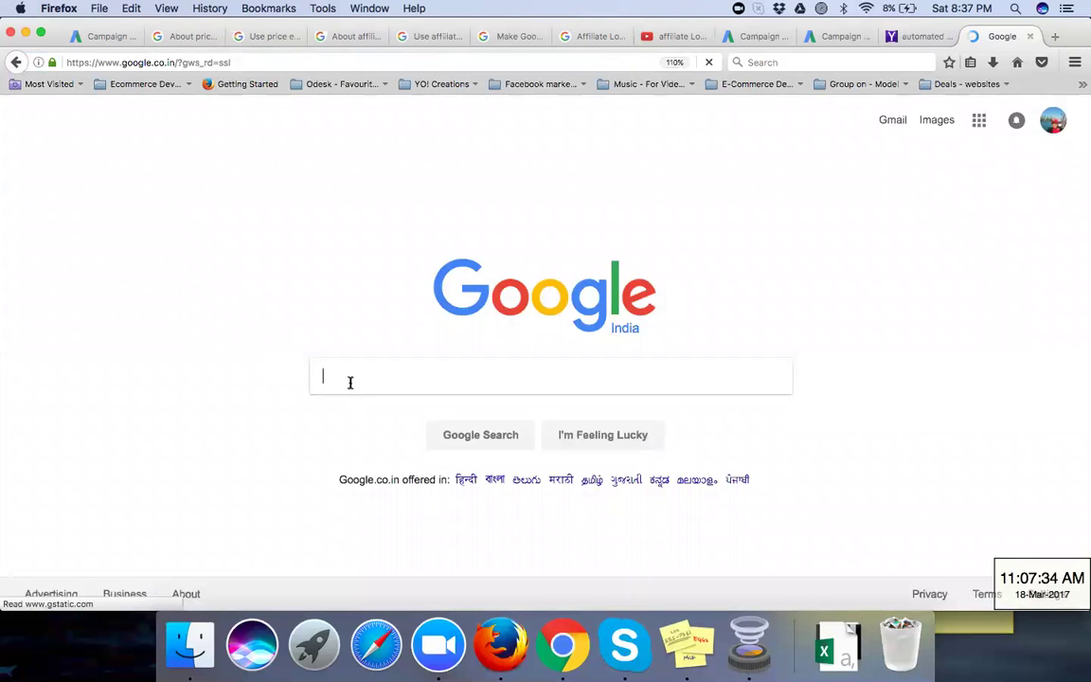
Step: Search Google for 'automated ad extensions report' using the corrected spelling
{"action": "type", "text": "ut"}
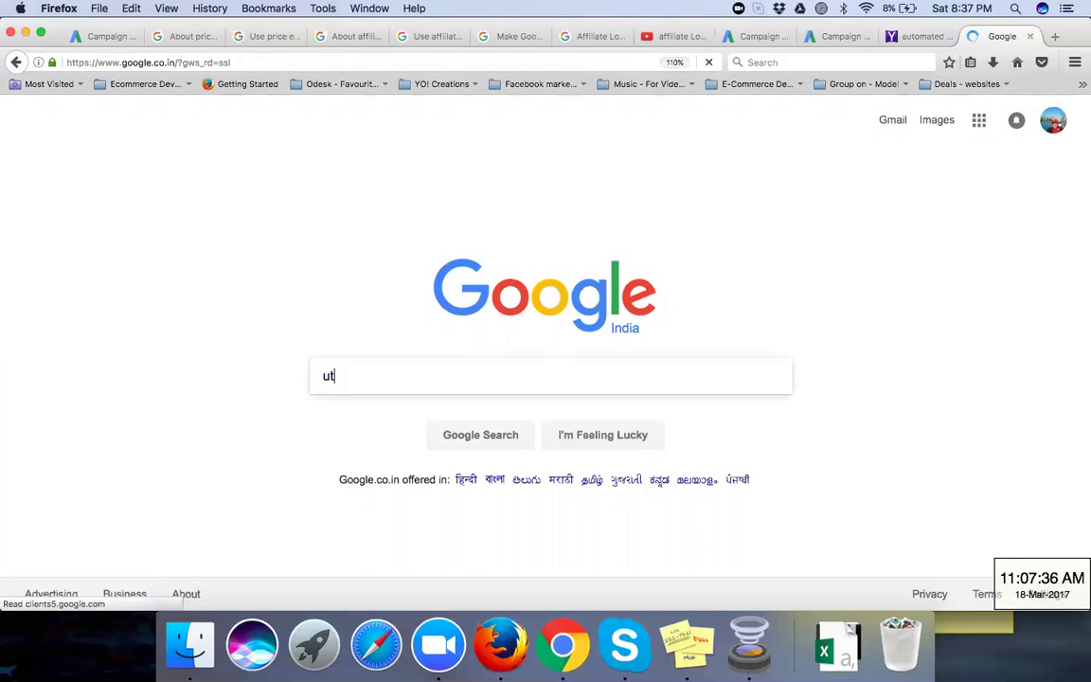
{"action": "type", "text": "omated ad"}
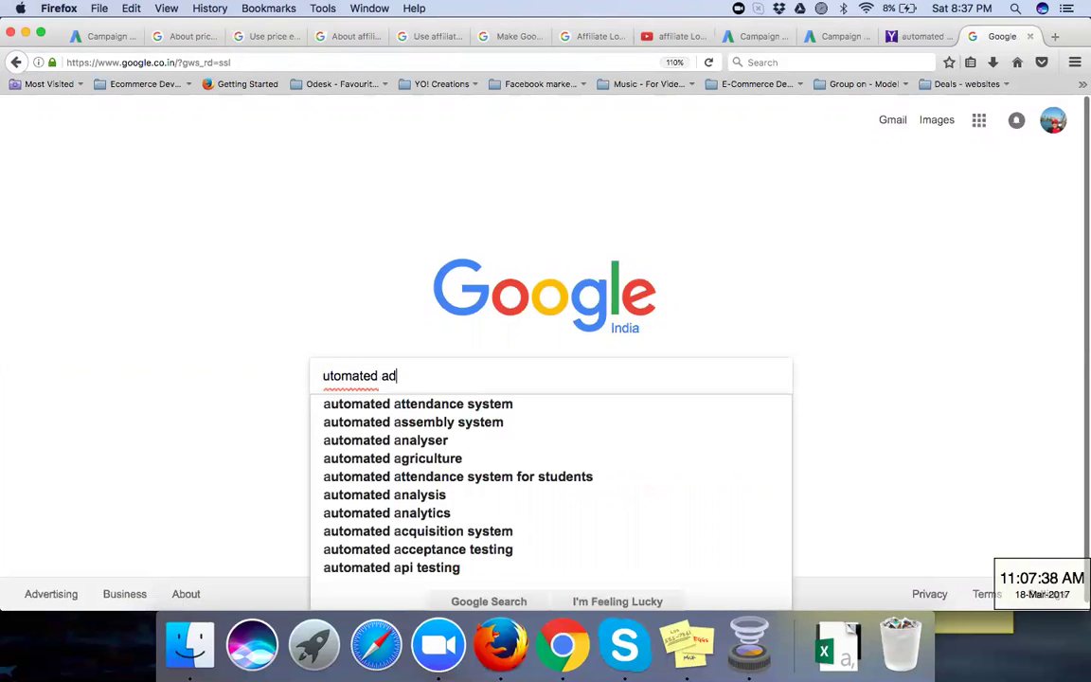
{"action": "type", "text": " extensions report"}
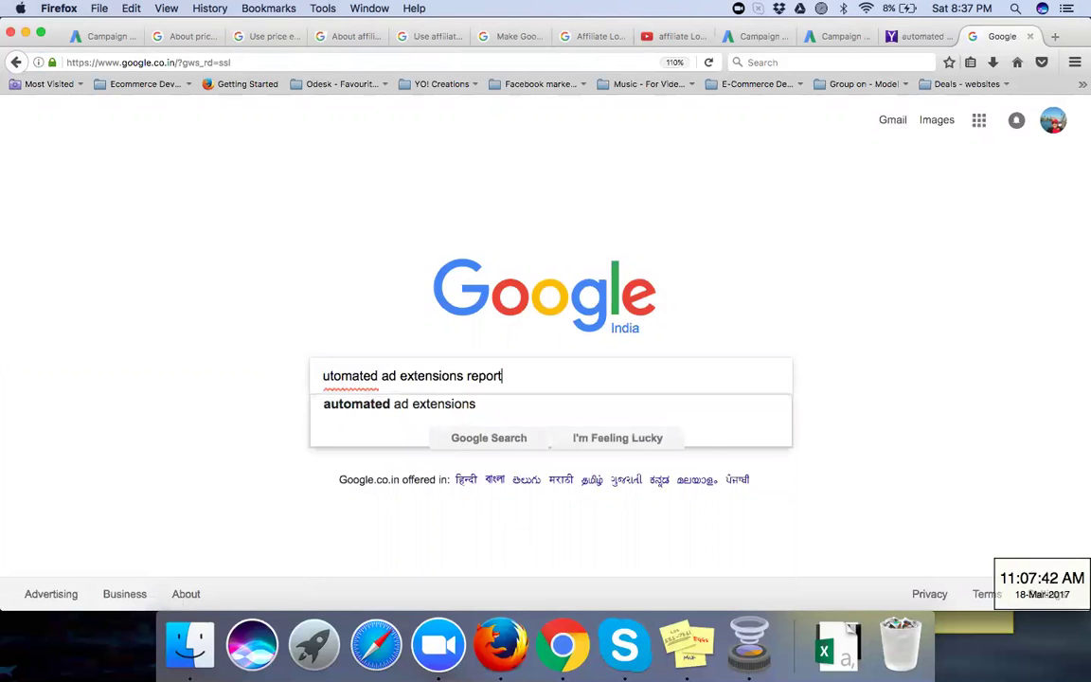
{"action": "key", "text": "super+a"}
{"action": "key", "text": "Return"}
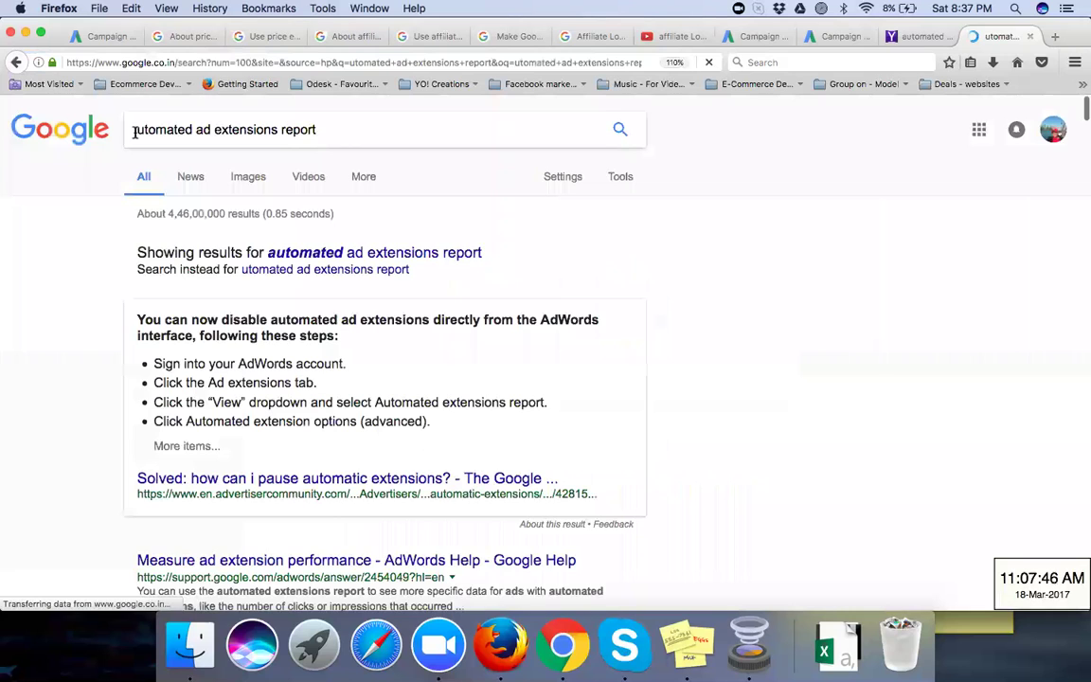
{"action": "left_click", "coordinate": [352, 257]}
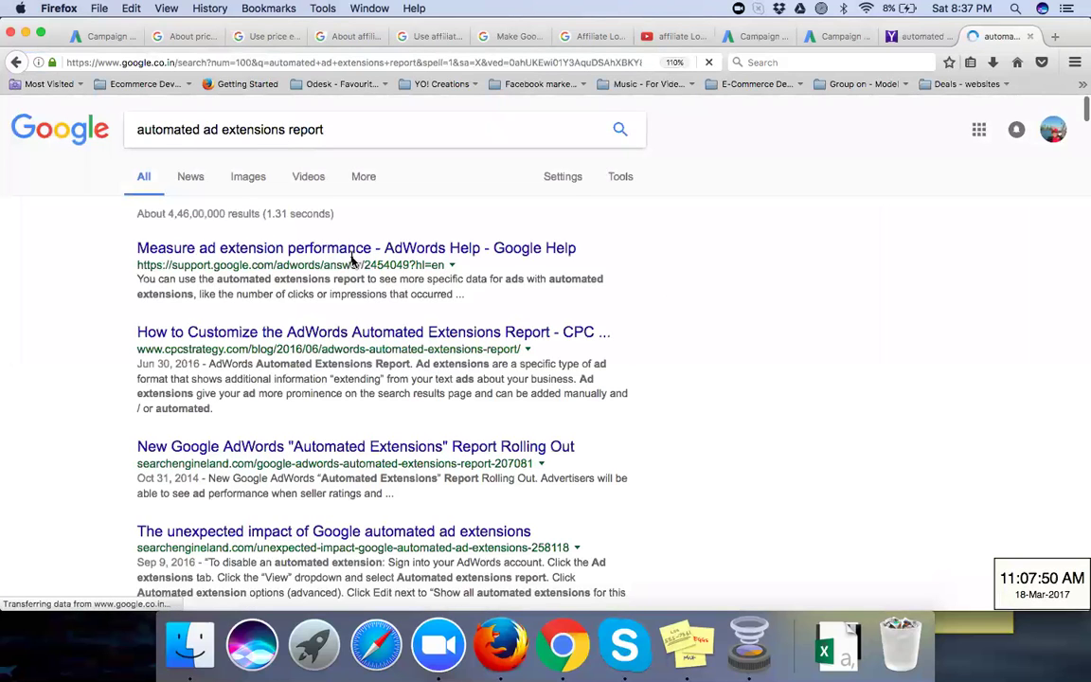
Step: Open the AdWords Help and CPC Strategy results in new tabs
{"action": "right_click", "coordinate": [229, 256]}
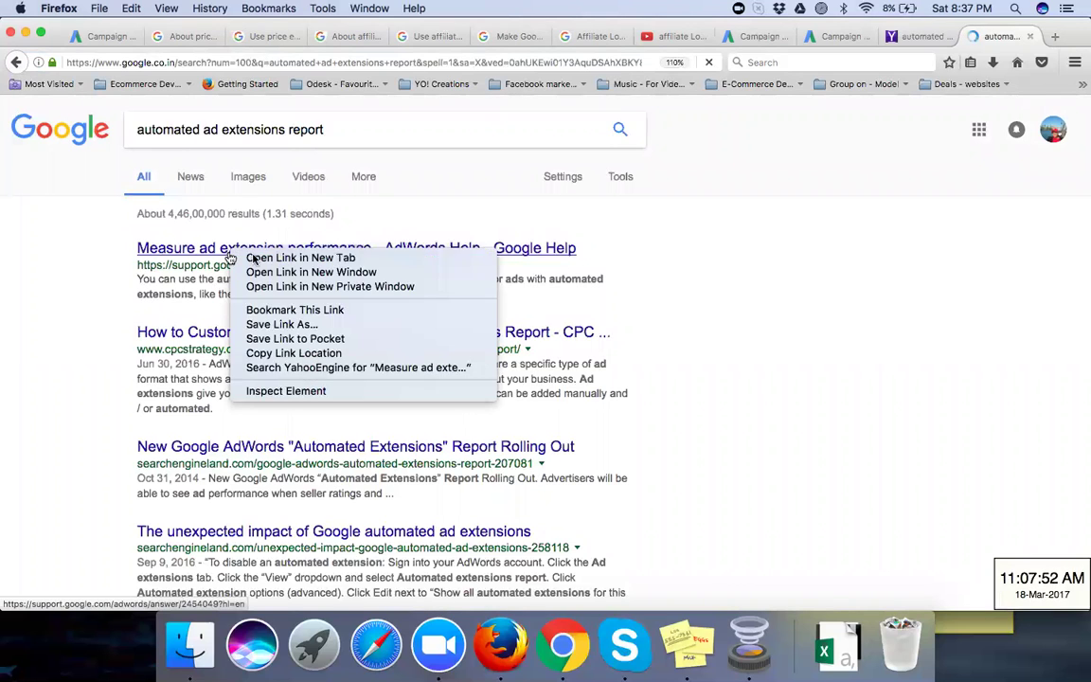
{"action": "left_click", "coordinate": [251, 258]}
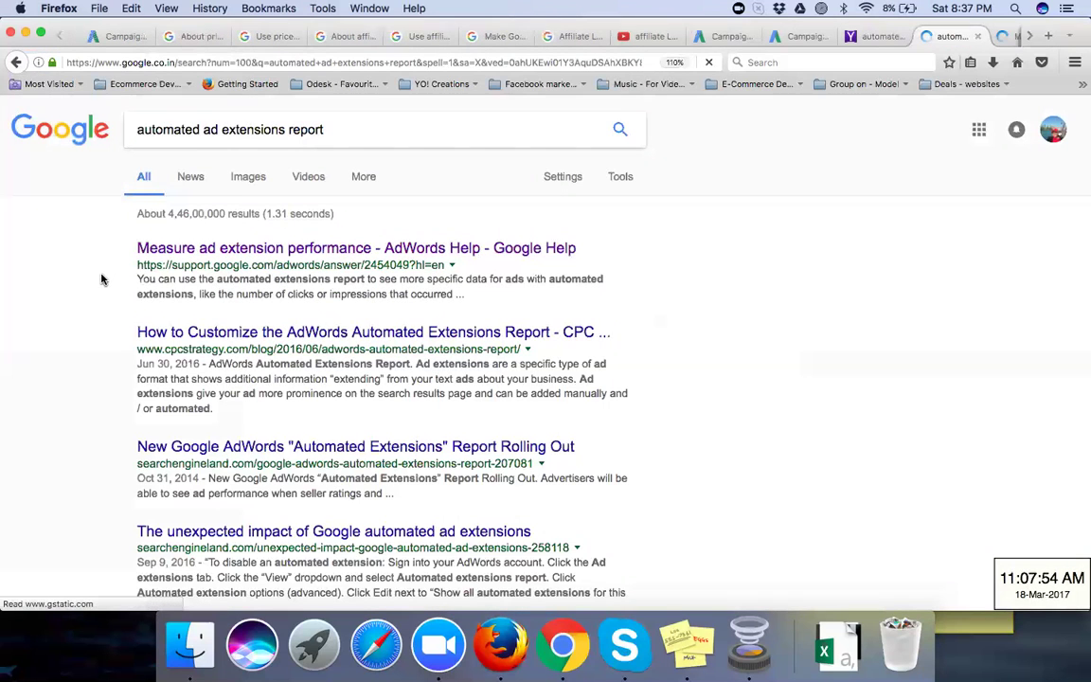
{"action": "right_click", "coordinate": [199, 338]}
{"action": "left_click", "coordinate": [208, 308]}
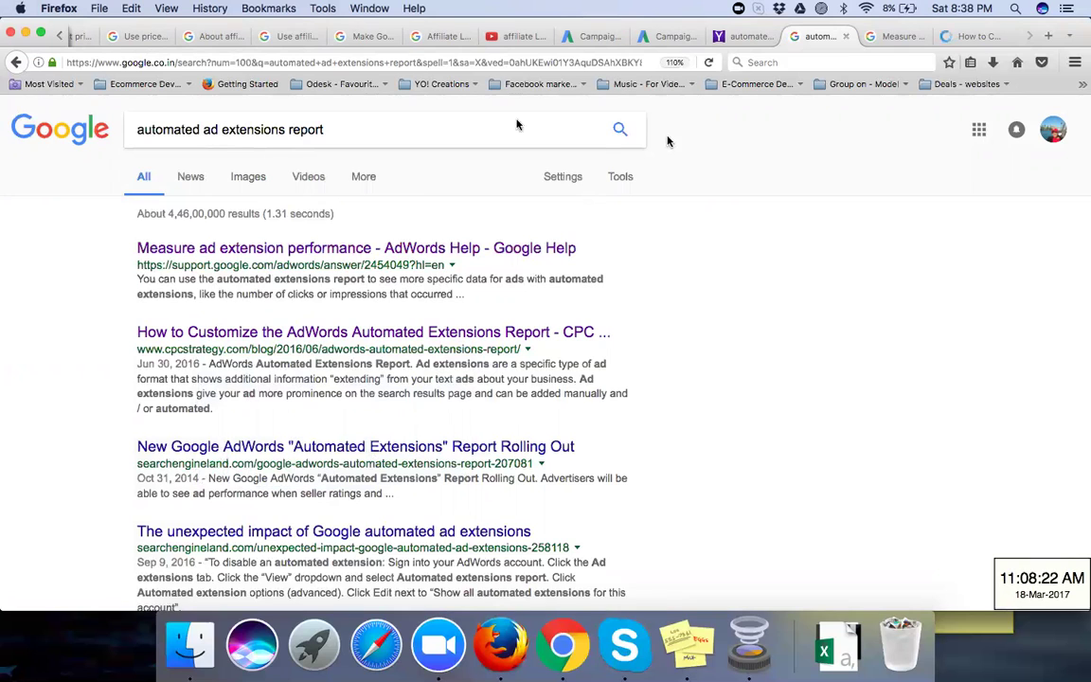
Step: Show image results for the query, glance through the Help, CPC Strategy and AdWords tabs, and return to images
{"action": "left_click", "coordinate": [238, 184]}
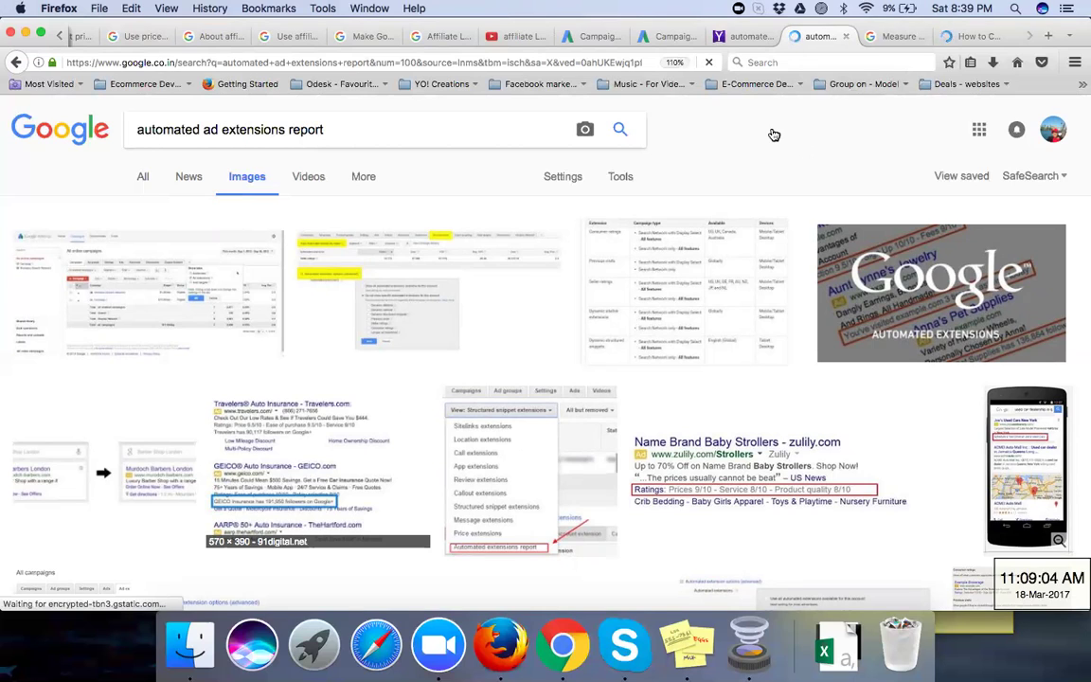
{"action": "left_click", "coordinate": [890, 38]}
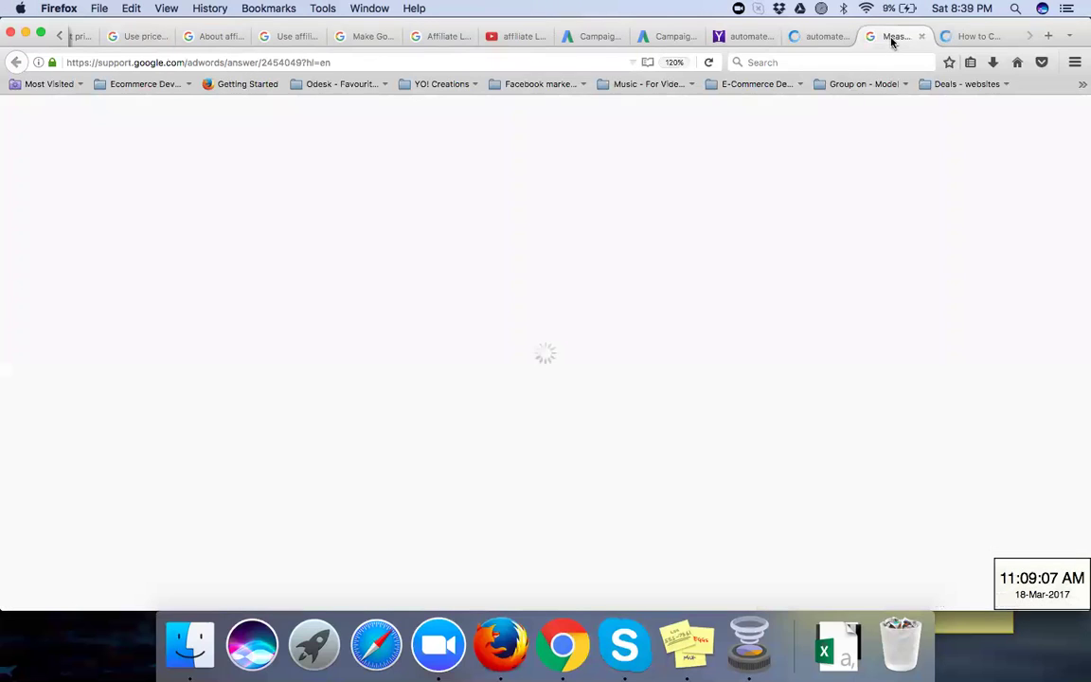
{"action": "left_click", "coordinate": [970, 38]}
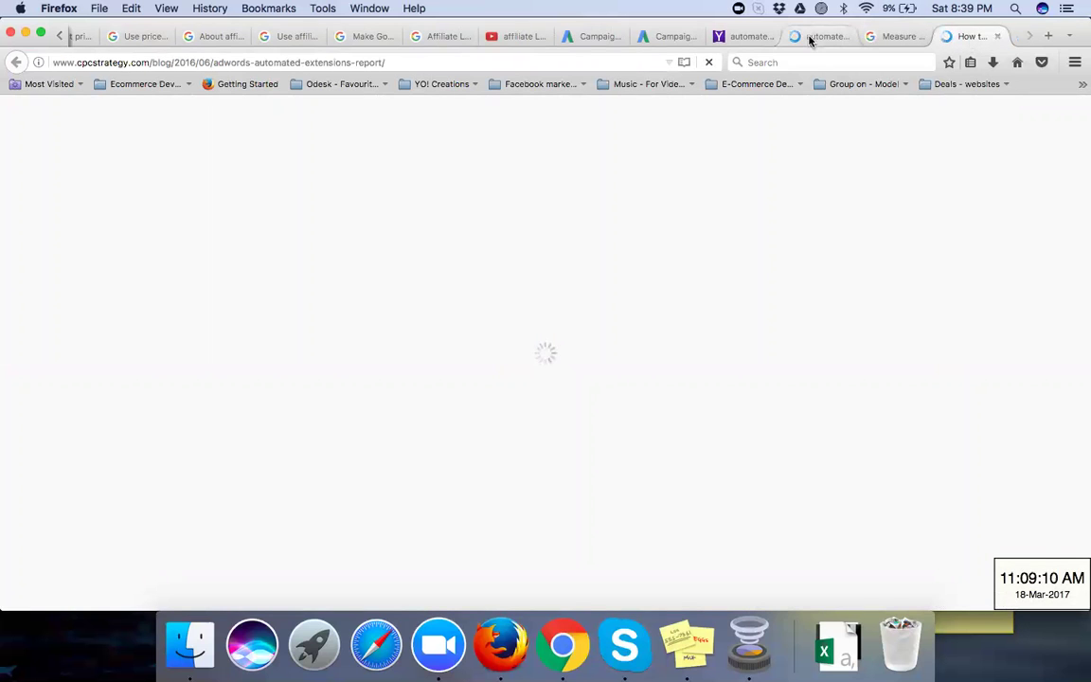
{"action": "left_click", "coordinate": [810, 38]}
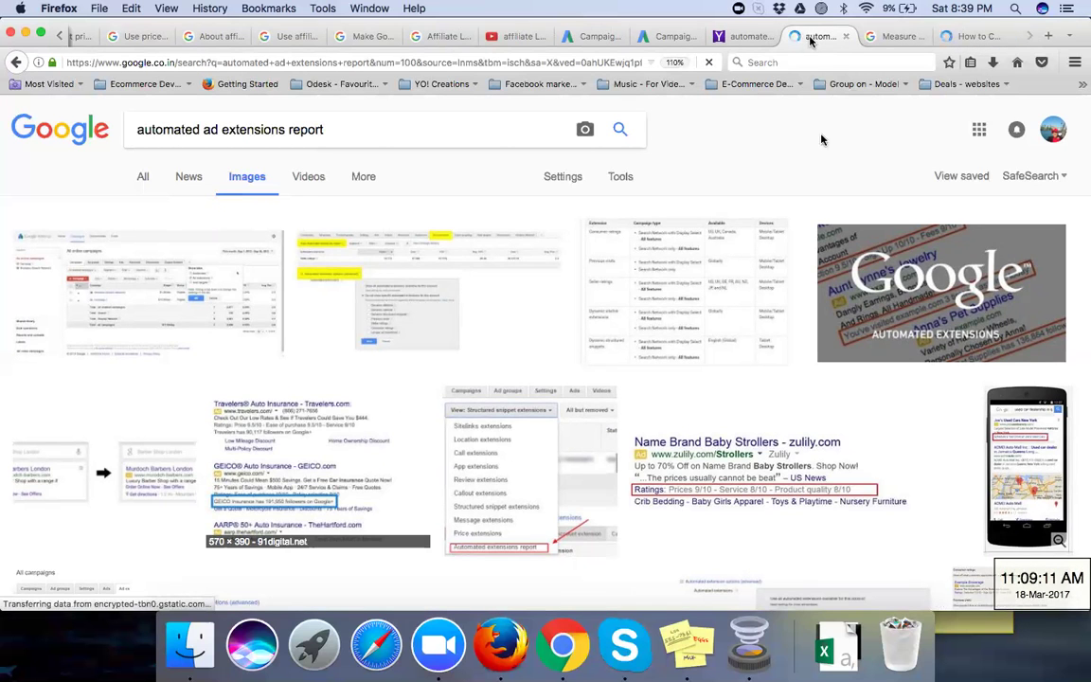
{"action": "left_click", "coordinate": [661, 38]}
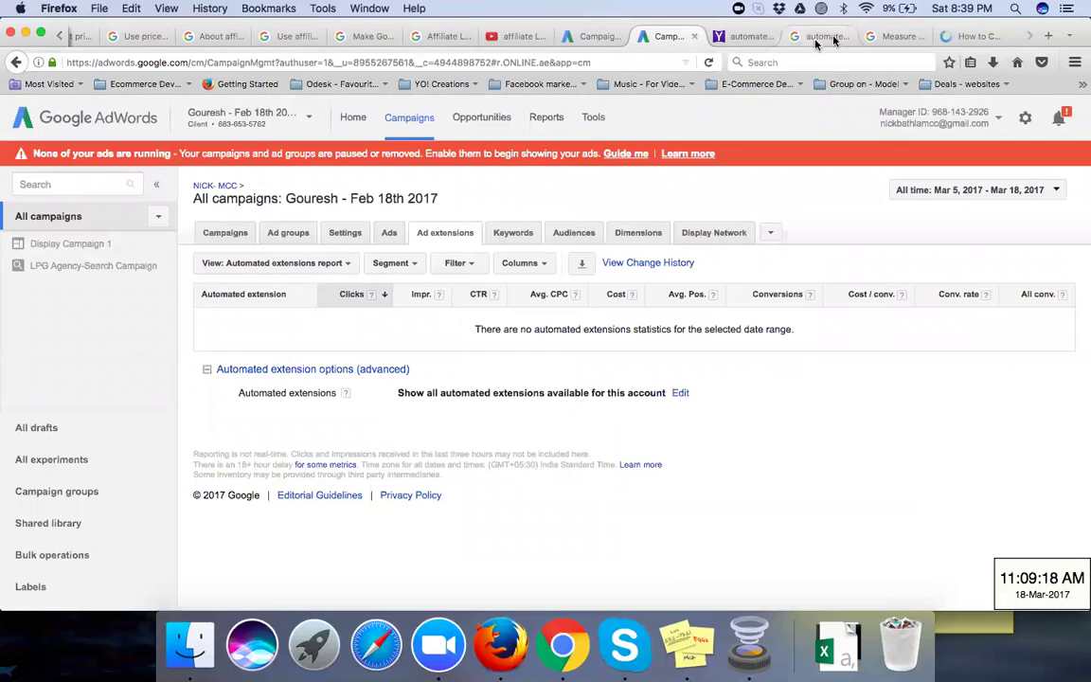
{"action": "left_click", "coordinate": [891, 39]}
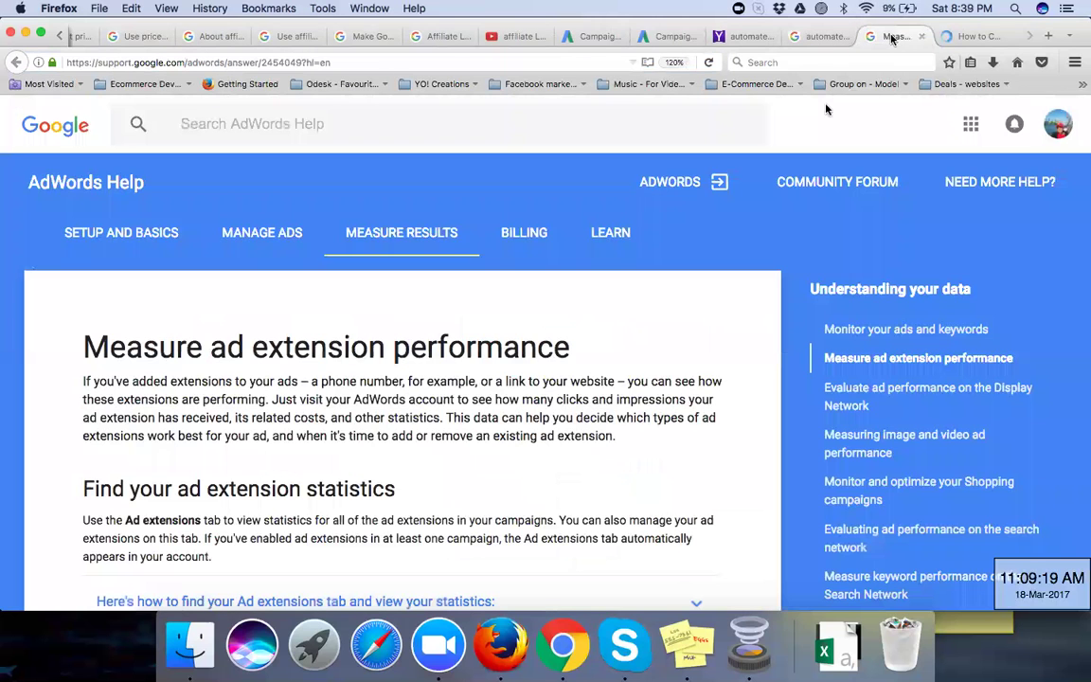
{"action": "left_click", "coordinate": [814, 38]}
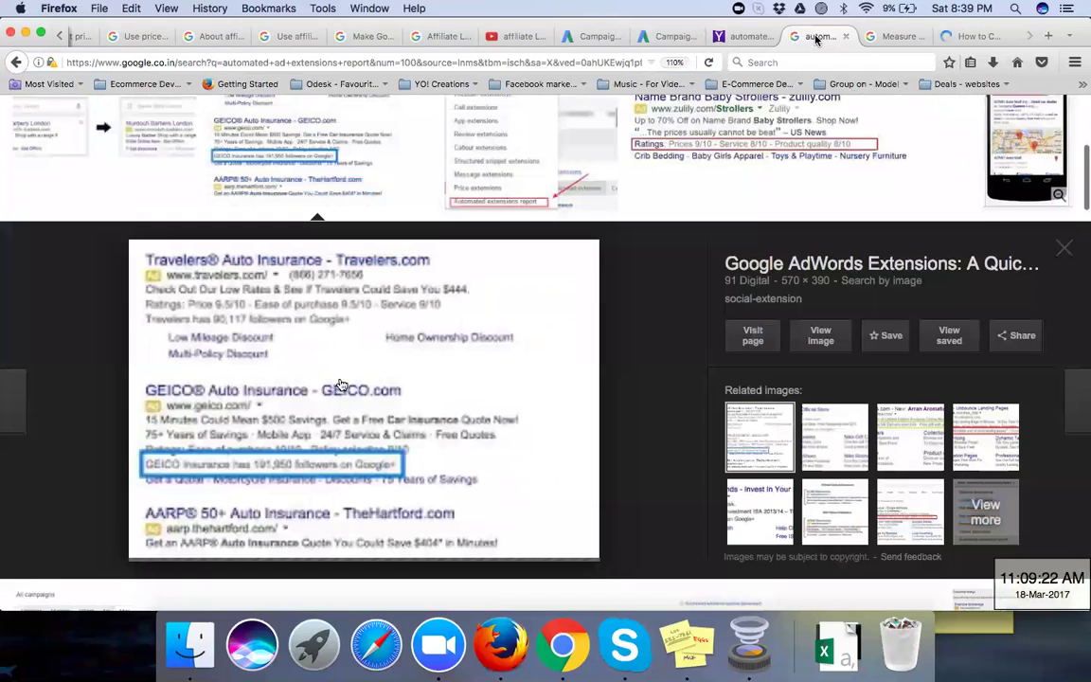
Step: Scroll the image results and preview the Aunt Lynne's Jewelry example ad image
{"action": "scroll", "coordinate": [320, 407], "scroll_direction": "down", "scroll_amount": 1}
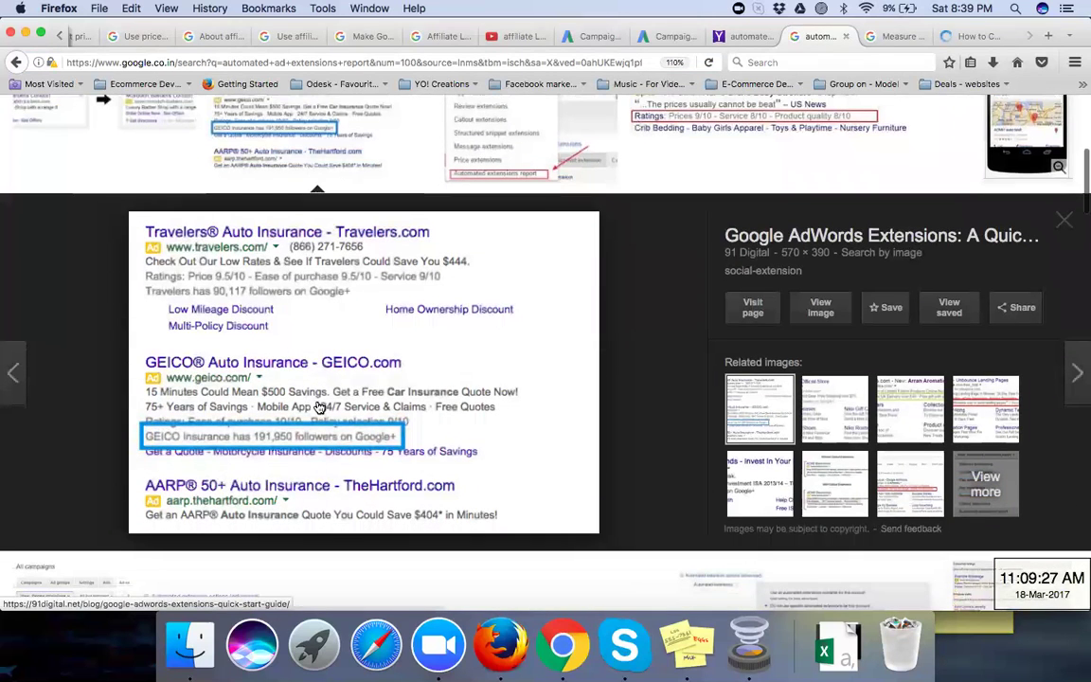
{"action": "scroll", "coordinate": [270, 374], "scroll_direction": "down", "scroll_amount": 1}
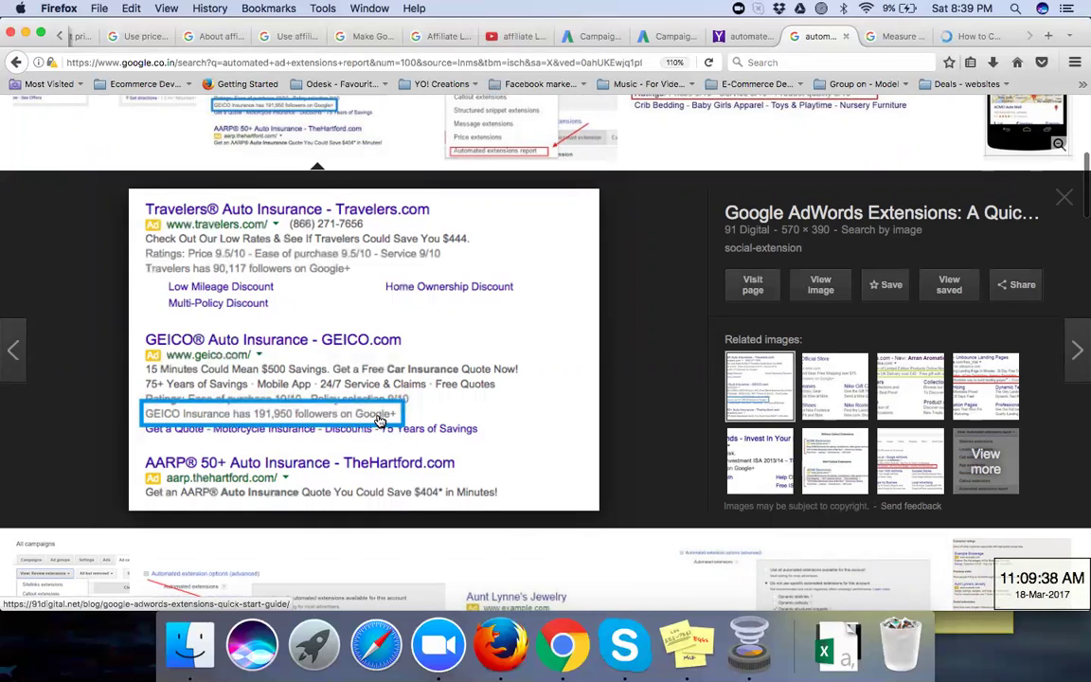
{"action": "scroll", "coordinate": [378, 420], "scroll_direction": "down", "scroll_amount": 2}
{"action": "scroll", "coordinate": [377, 419], "scroll_direction": "down", "scroll_amount": 1}
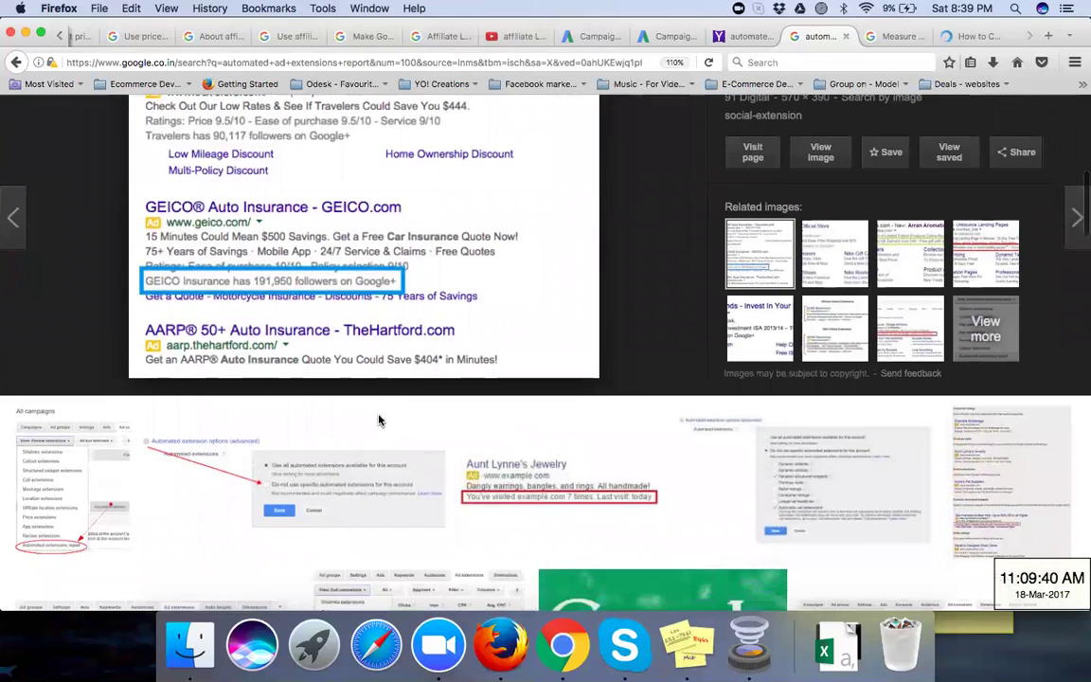
{"action": "scroll", "coordinate": [379, 420], "scroll_direction": "down", "scroll_amount": 1}
{"action": "scroll", "coordinate": [379, 421], "scroll_direction": "down", "scroll_amount": 1}
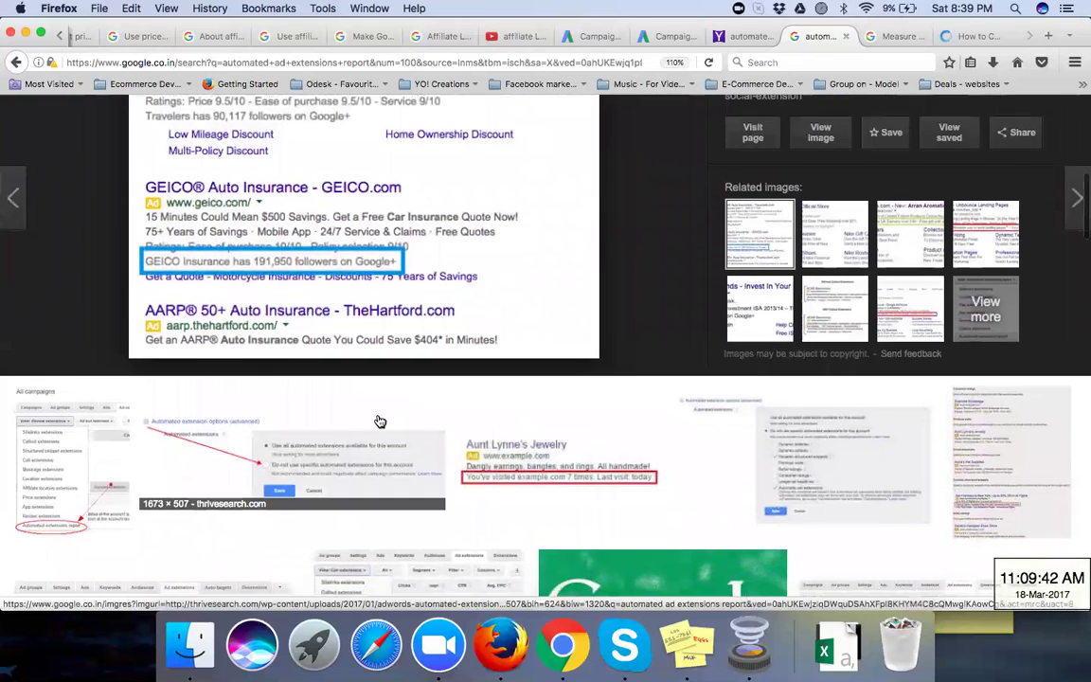
{"action": "scroll", "coordinate": [380, 421], "scroll_direction": "down", "scroll_amount": 3}
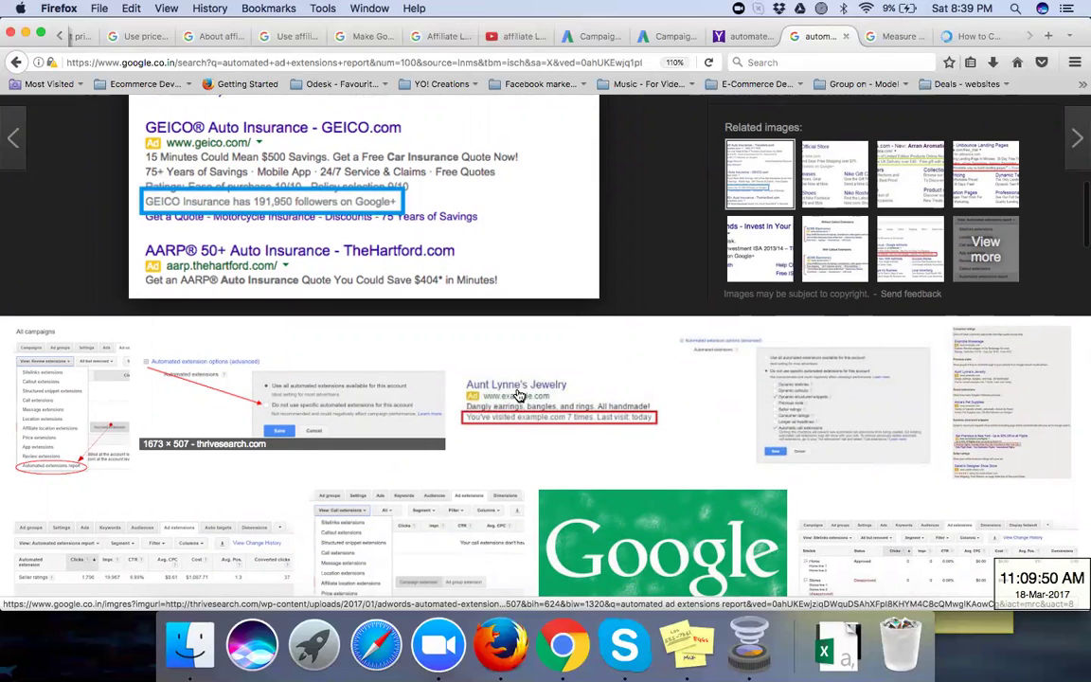
{"action": "scroll", "coordinate": [519, 395], "scroll_direction": "down", "scroll_amount": 2}
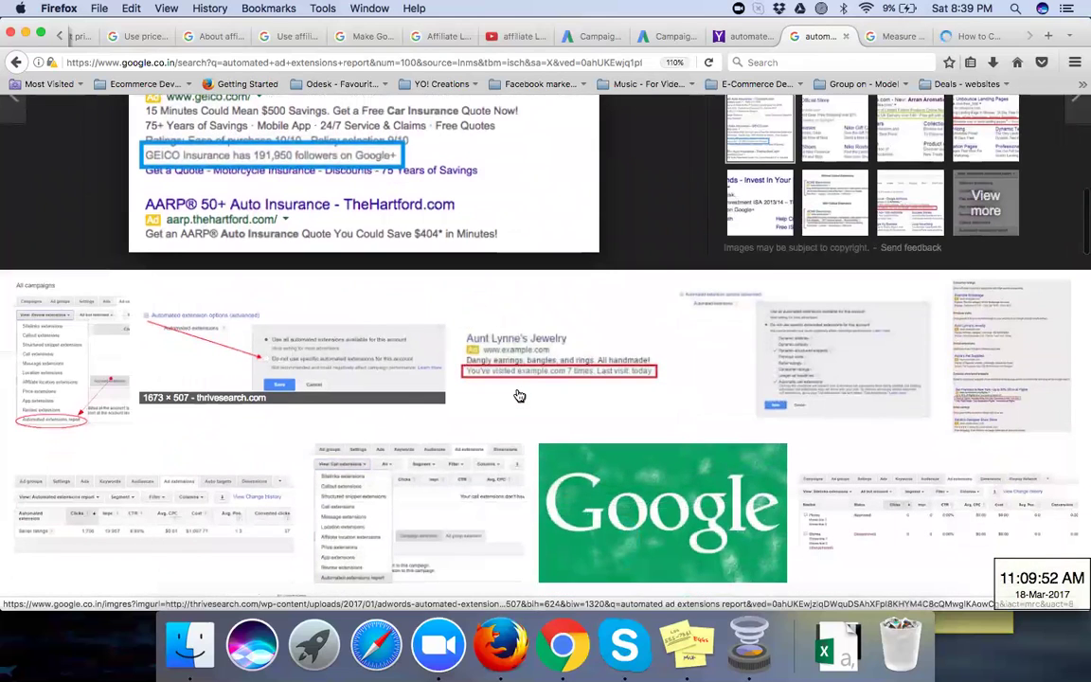
{"action": "scroll", "coordinate": [519, 395], "scroll_direction": "down", "scroll_amount": 2}
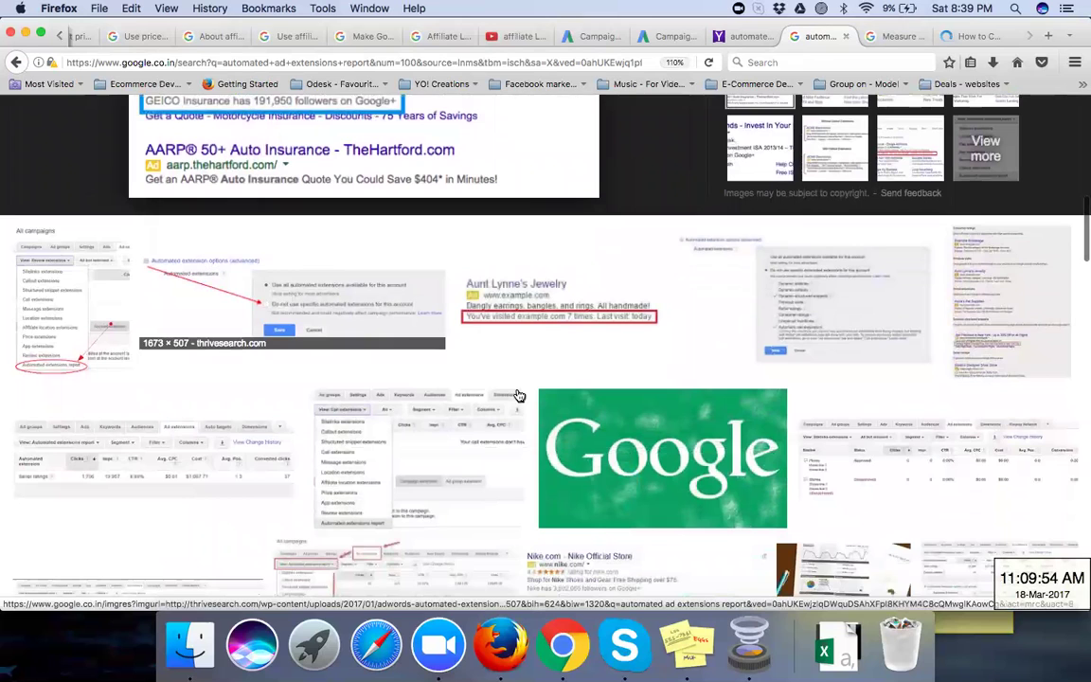
{"action": "scroll", "coordinate": [519, 394], "scroll_direction": "down", "scroll_amount": 2}
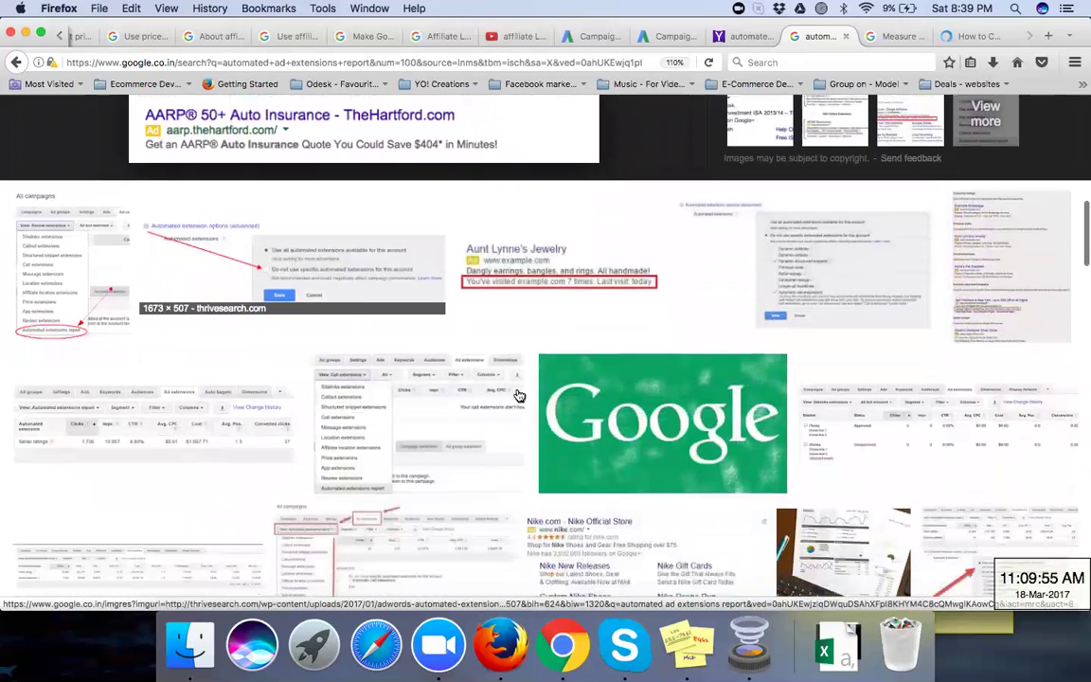
{"action": "left_click", "coordinate": [523, 258]}
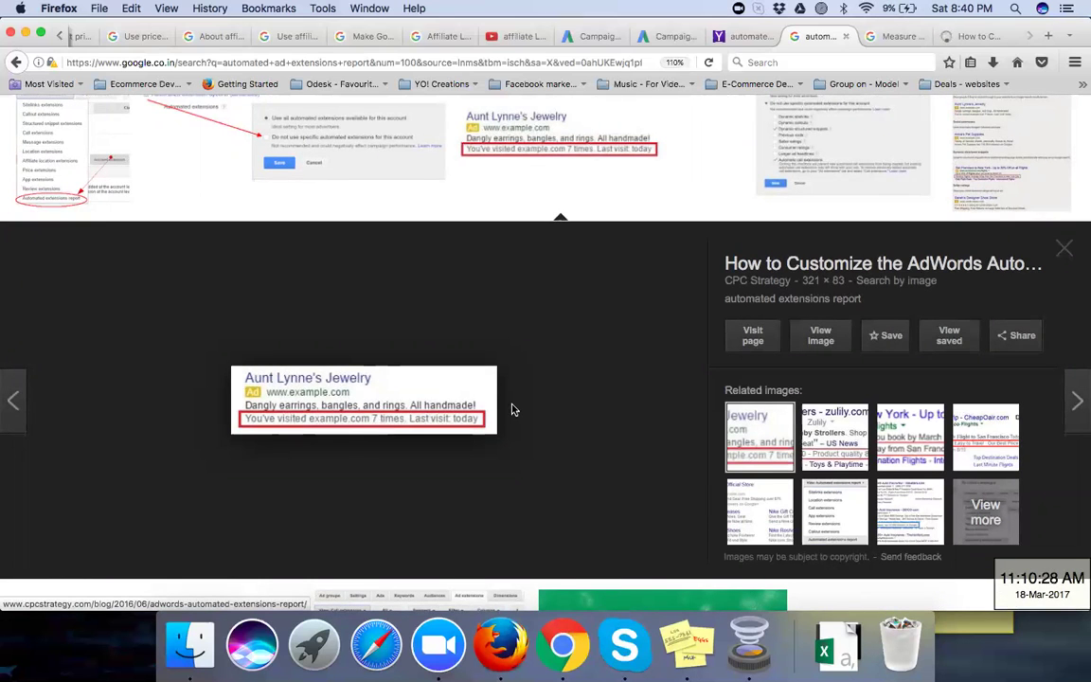
Step: Scroll further and enlarge the San Francisco flights ad image
{"action": "scroll", "coordinate": [511, 409], "scroll_direction": "down", "scroll_amount": 3}
{"action": "scroll", "coordinate": [511, 409], "scroll_direction": "down", "scroll_amount": 5}
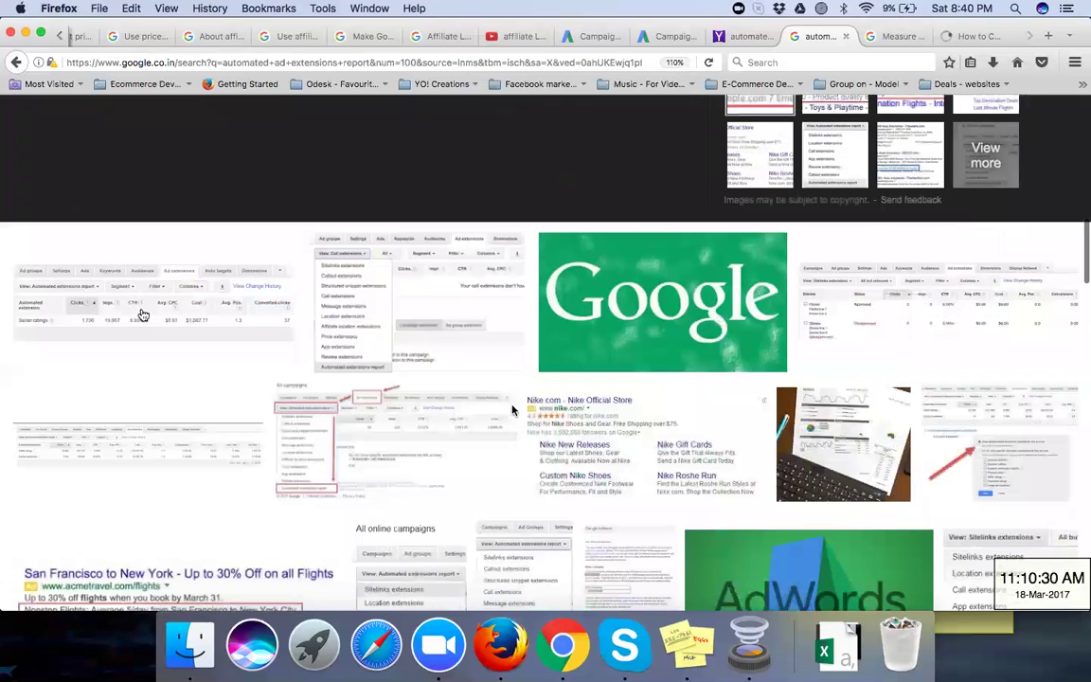
{"action": "scroll", "coordinate": [456, 520], "scroll_direction": "down", "scroll_amount": 1}
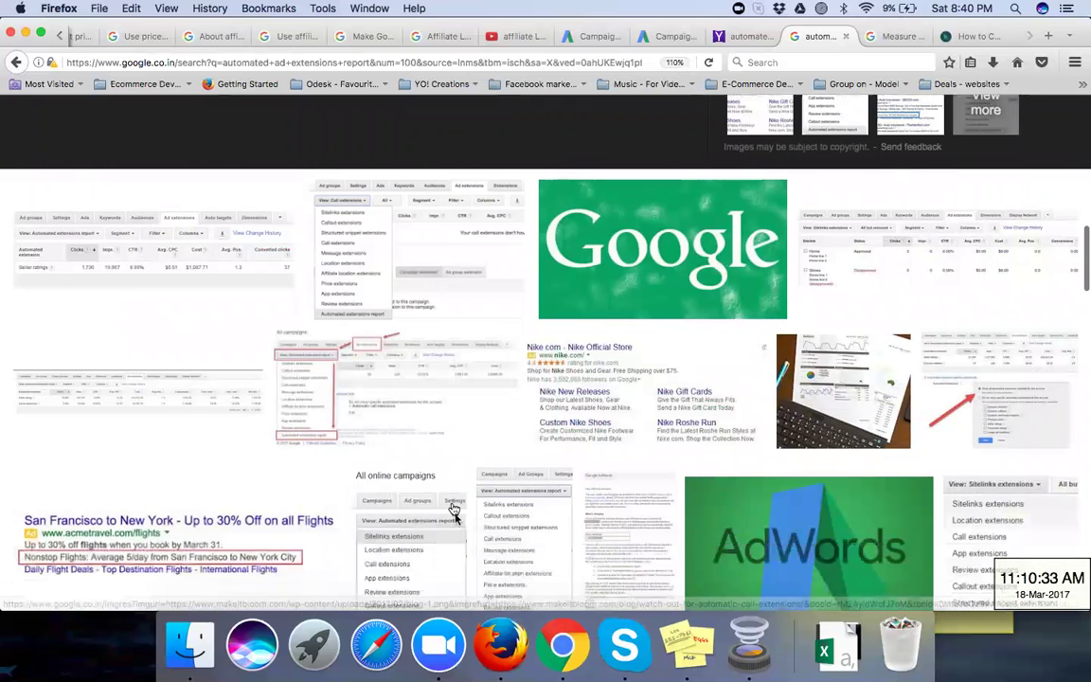
{"action": "scroll", "coordinate": [455, 519], "scroll_direction": "down", "scroll_amount": 2}
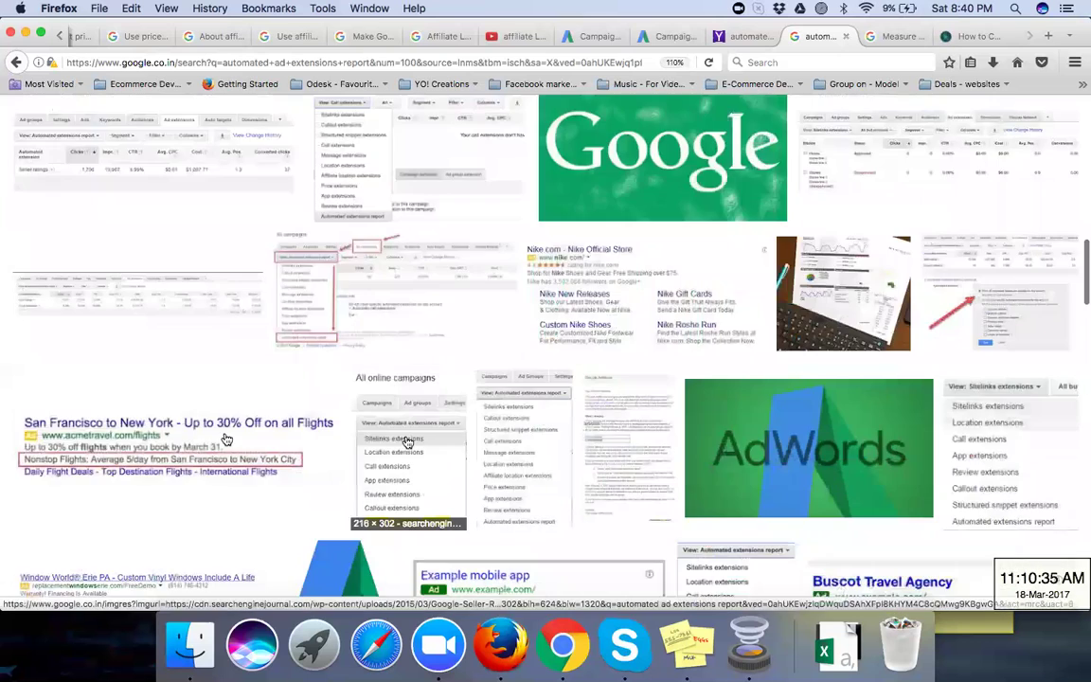
{"action": "left_click", "coordinate": [177, 449]}
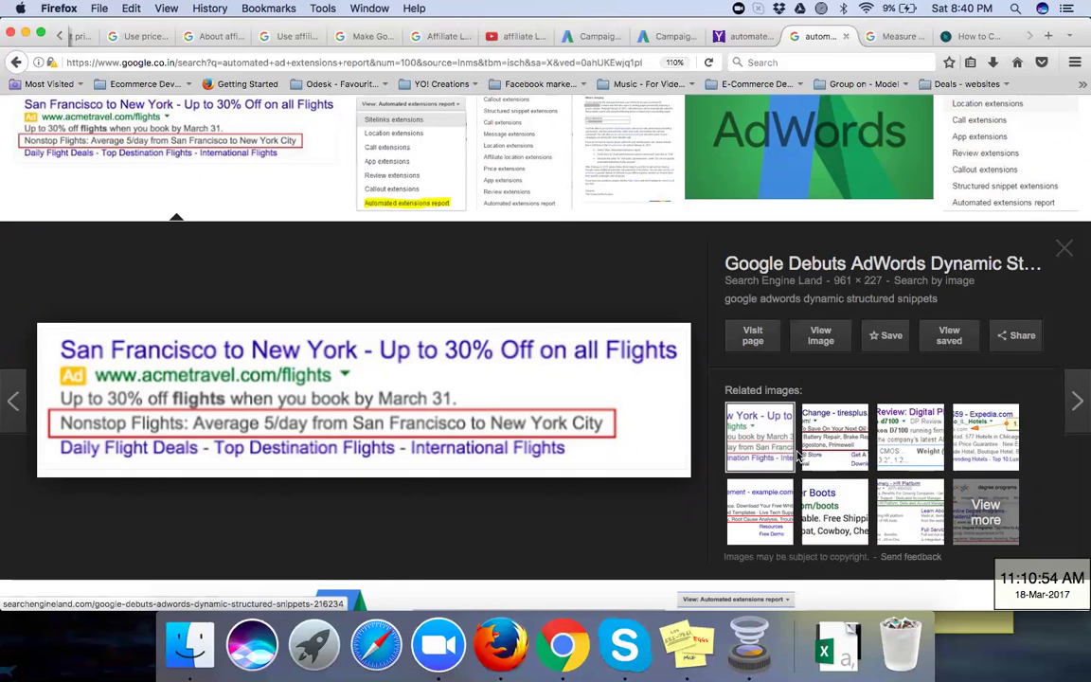
Step: Switch to the Measure ad extension performance help article and read down through it
{"action": "left_click", "coordinate": [895, 37]}
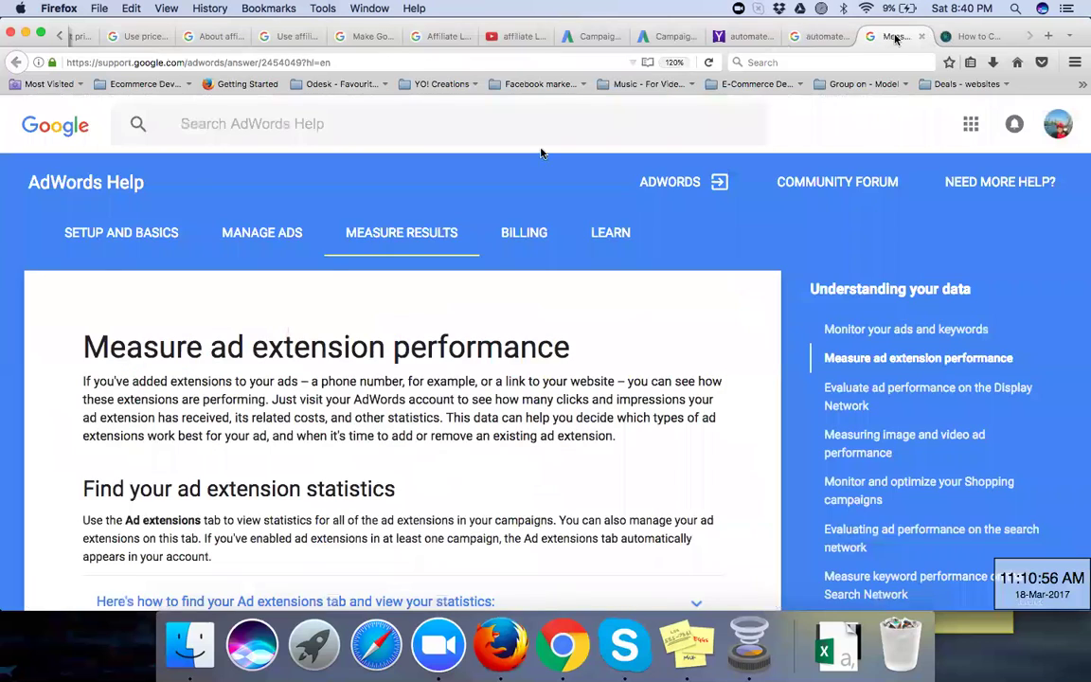
{"action": "scroll", "coordinate": [313, 322], "scroll_direction": "down", "scroll_amount": 2}
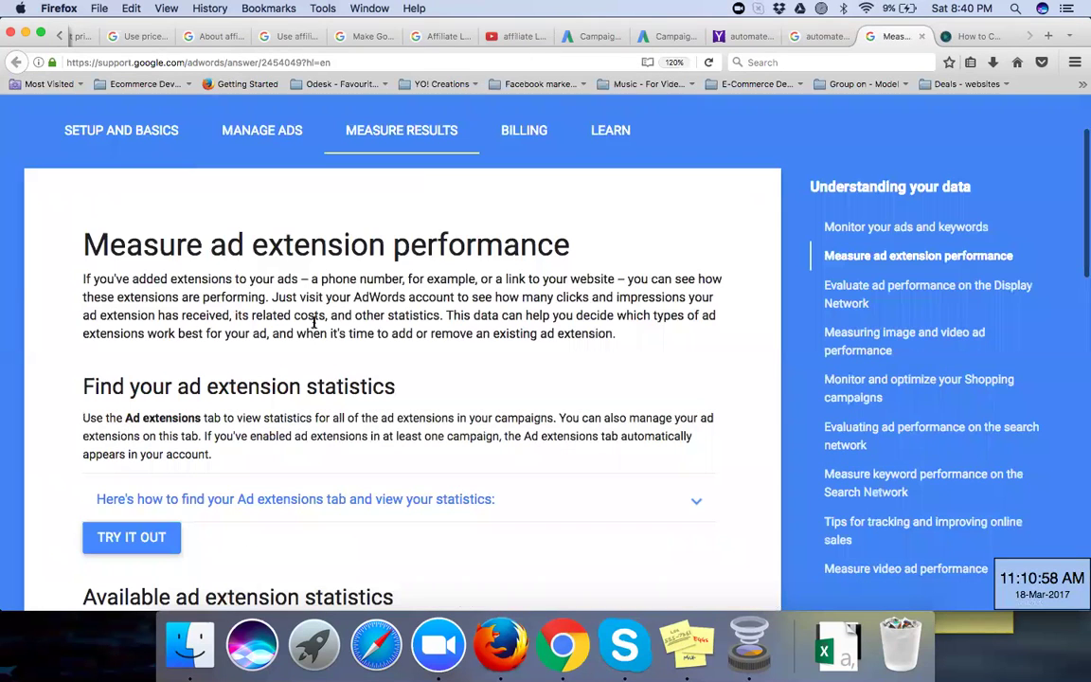
{"action": "scroll", "coordinate": [314, 321], "scroll_direction": "down", "scroll_amount": 1}
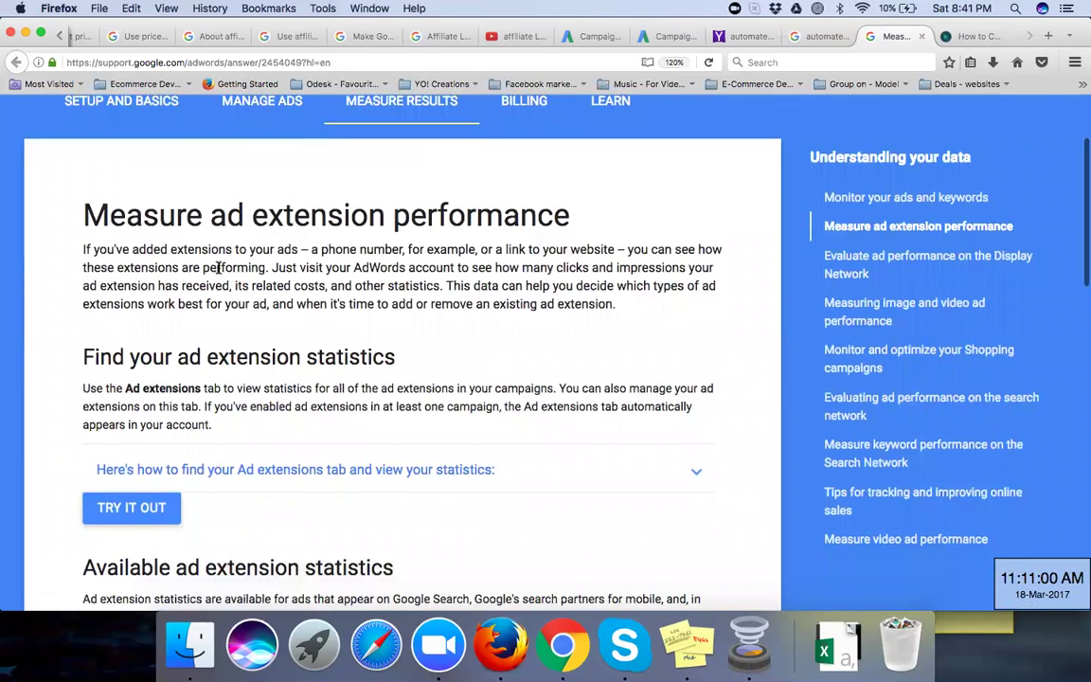
{"action": "scroll", "coordinate": [217, 266], "scroll_direction": "down", "scroll_amount": 1}
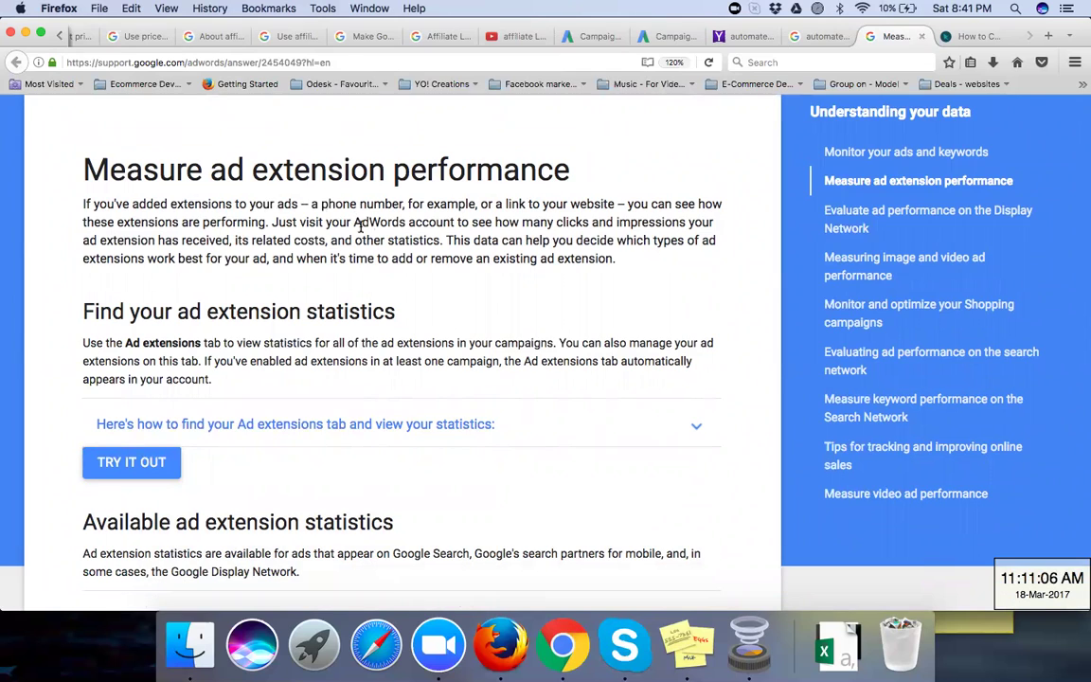
{"action": "scroll", "coordinate": [360, 224], "scroll_direction": "down", "scroll_amount": 1}
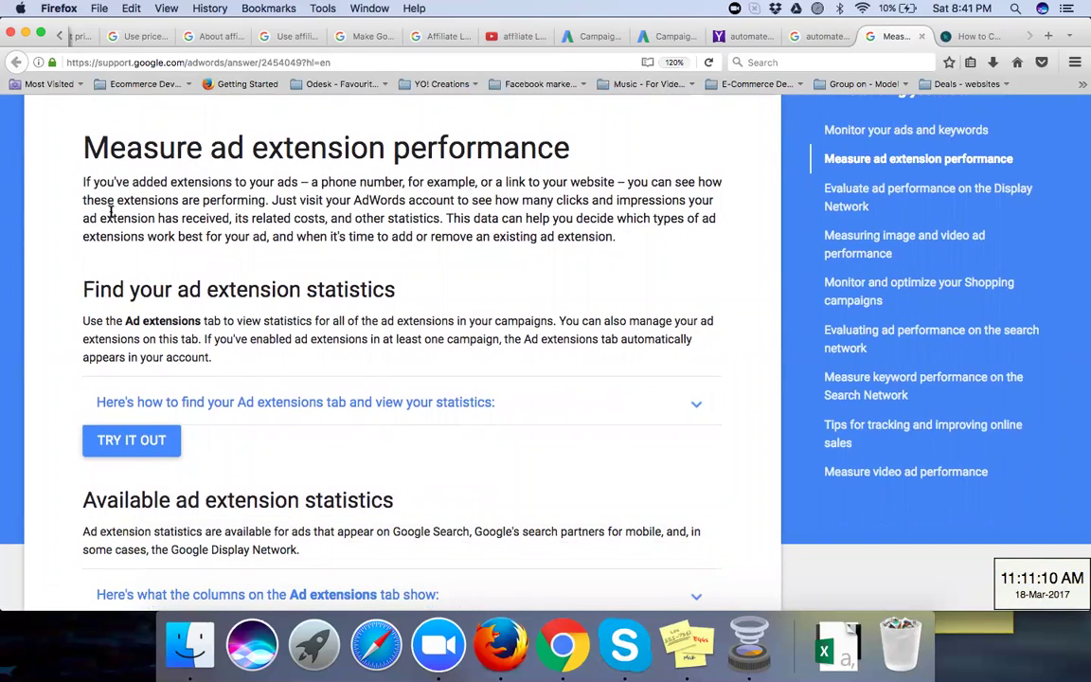
{"action": "scroll", "coordinate": [110, 211], "scroll_direction": "down", "scroll_amount": 1}
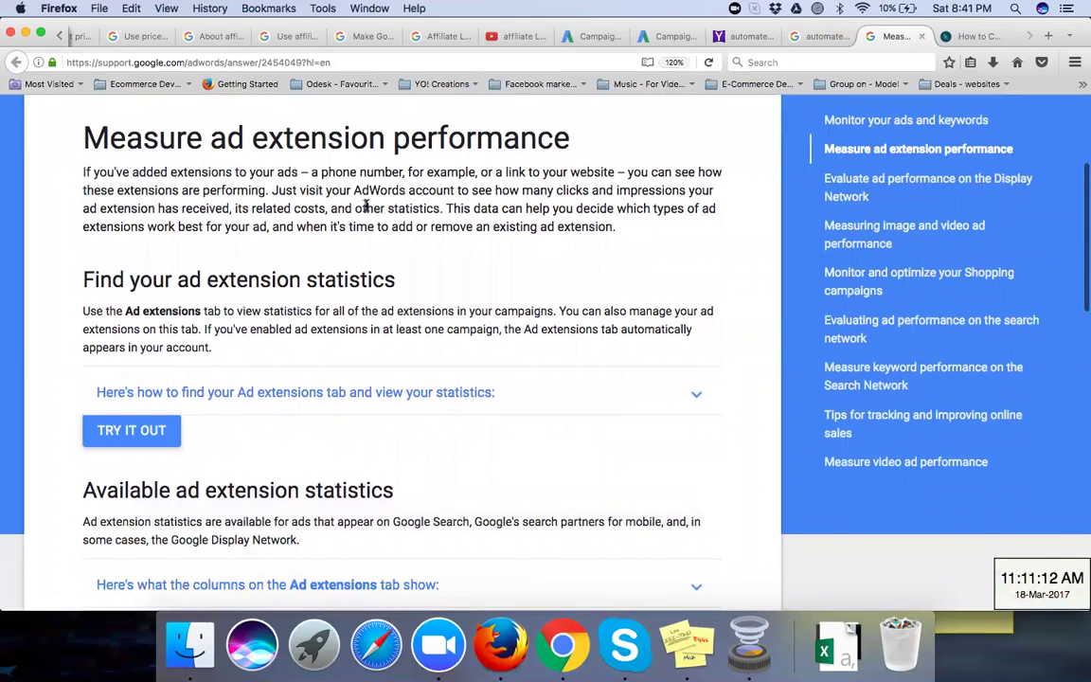
{"action": "scroll", "coordinate": [316, 227], "scroll_direction": "down", "scroll_amount": 3}
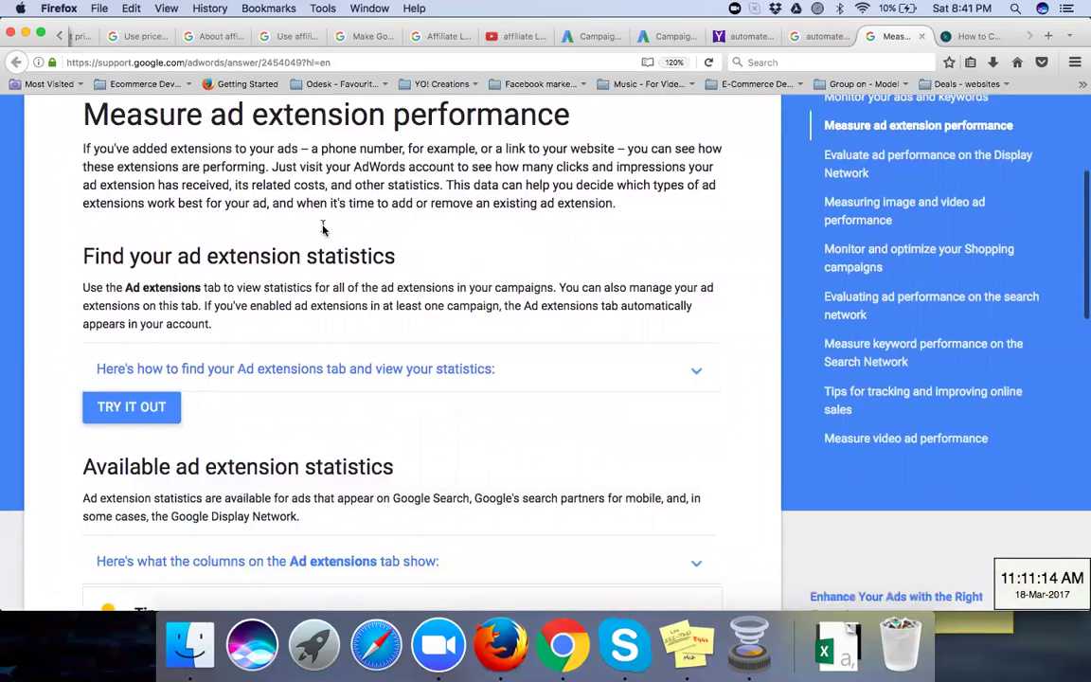
{"action": "scroll", "coordinate": [321, 232], "scroll_direction": "down", "scroll_amount": 5}
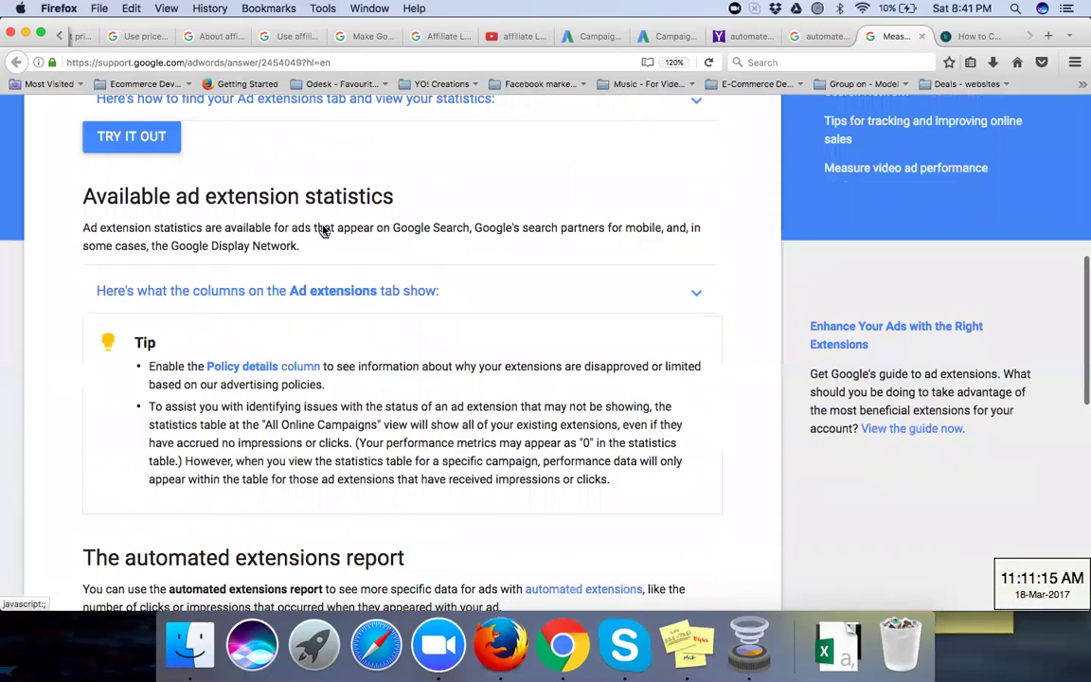
{"action": "scroll", "coordinate": [309, 256], "scroll_direction": "down", "scroll_amount": 8}
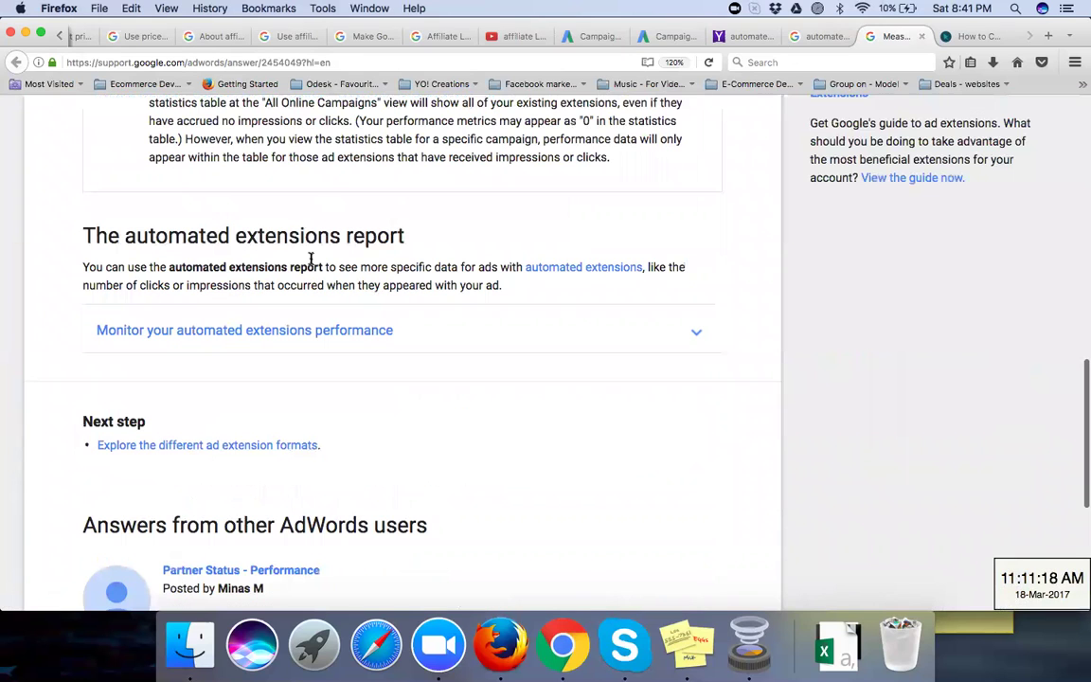
{"action": "scroll", "coordinate": [152, 242], "scroll_direction": "down", "scroll_amount": 1}
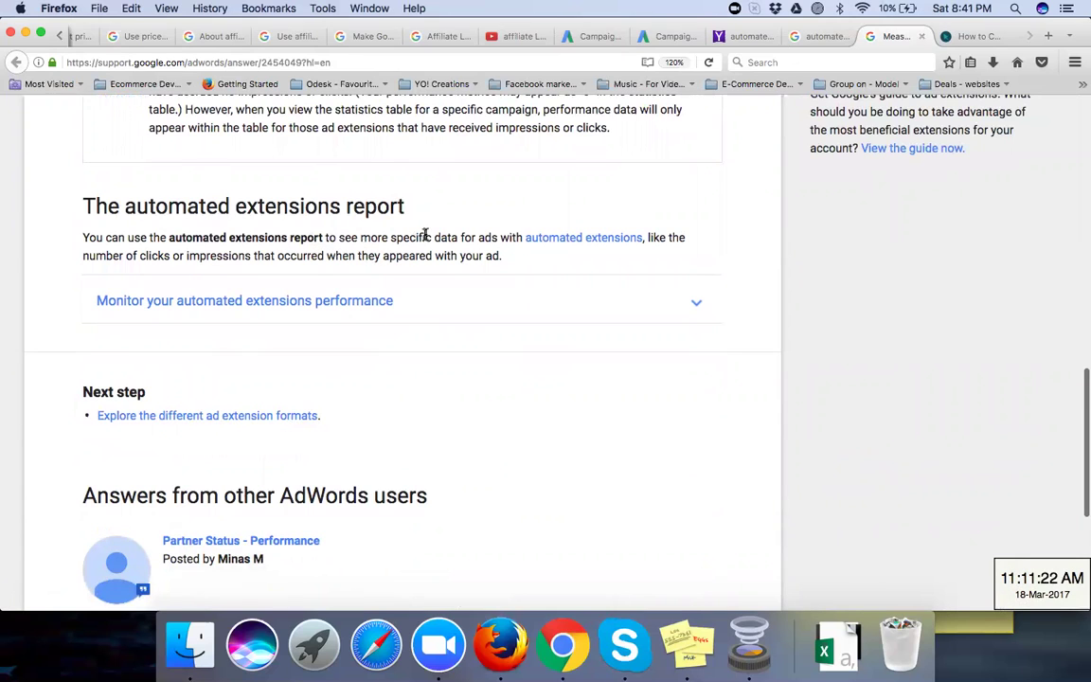
{"action": "scroll", "coordinate": [426, 235], "scroll_direction": "down", "scroll_amount": 1}
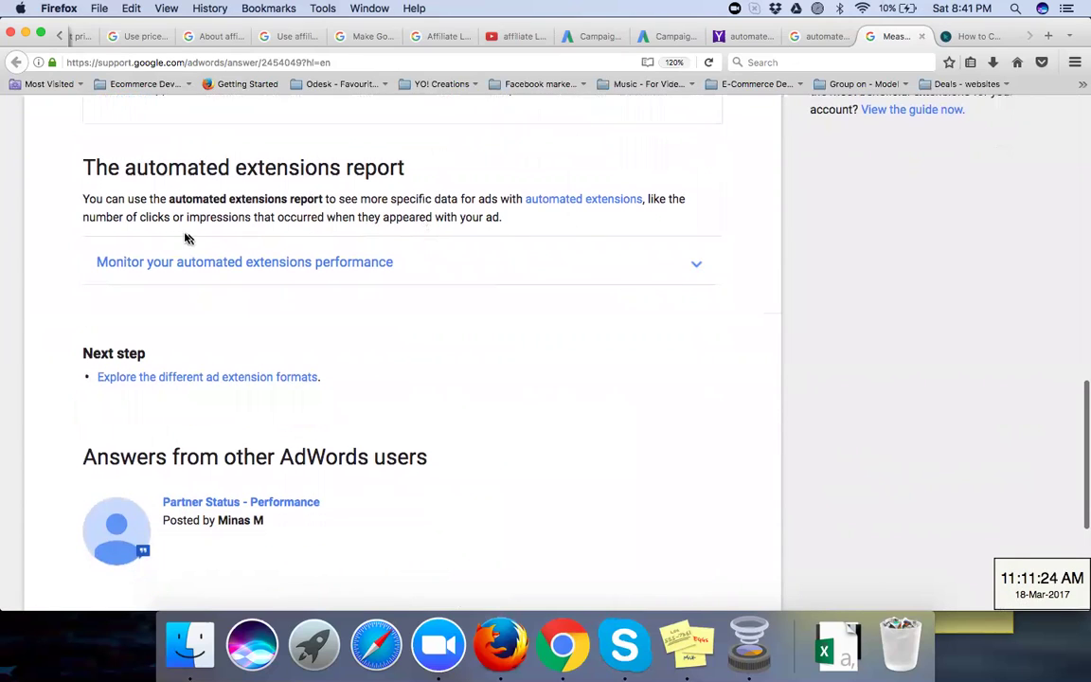
Step: Expand 'Monitor your automated extensions performance' and read its steps
{"action": "left_click", "coordinate": [262, 269]}
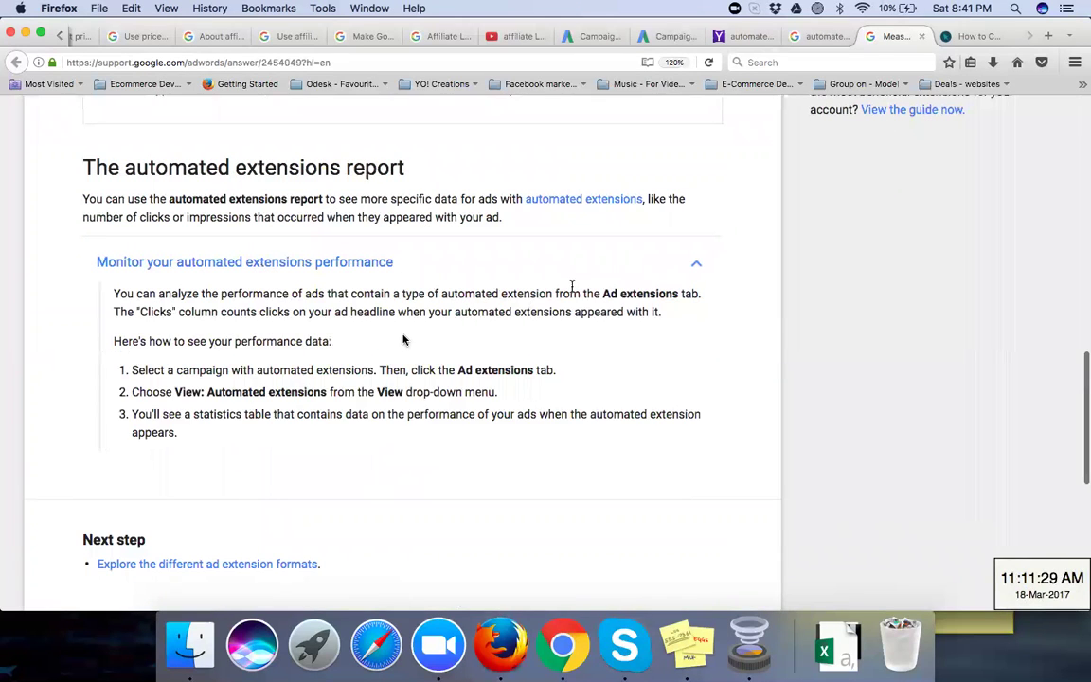
{"action": "scroll", "coordinate": [403, 340], "scroll_direction": "down", "scroll_amount": 5}
{"action": "scroll", "coordinate": [404, 340], "scroll_direction": "down", "scroll_amount": 3}
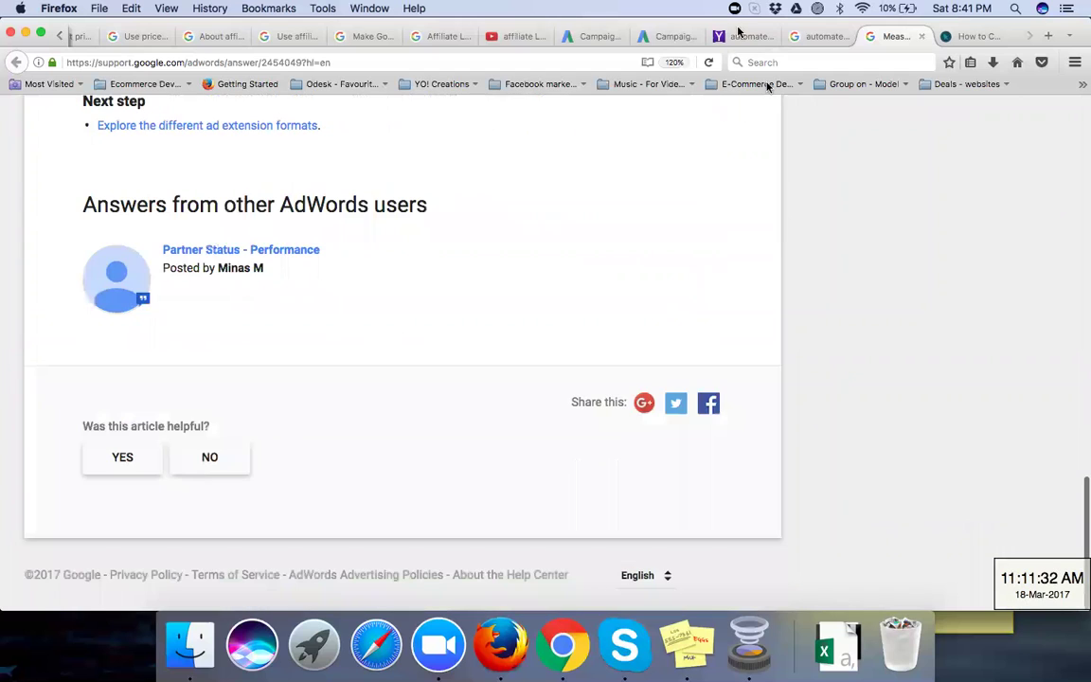
Step: Switch to the client account and list its campaigns, both paused at ₹100.00/day
{"action": "left_click", "coordinate": [589, 38]}
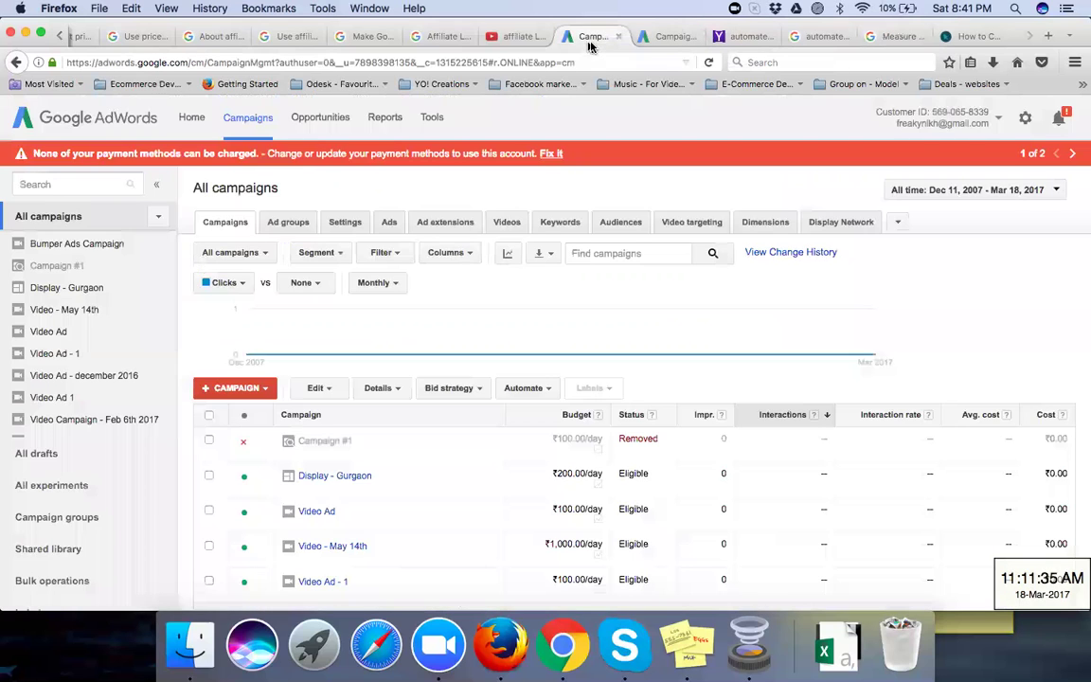
{"action": "left_click", "coordinate": [662, 36]}
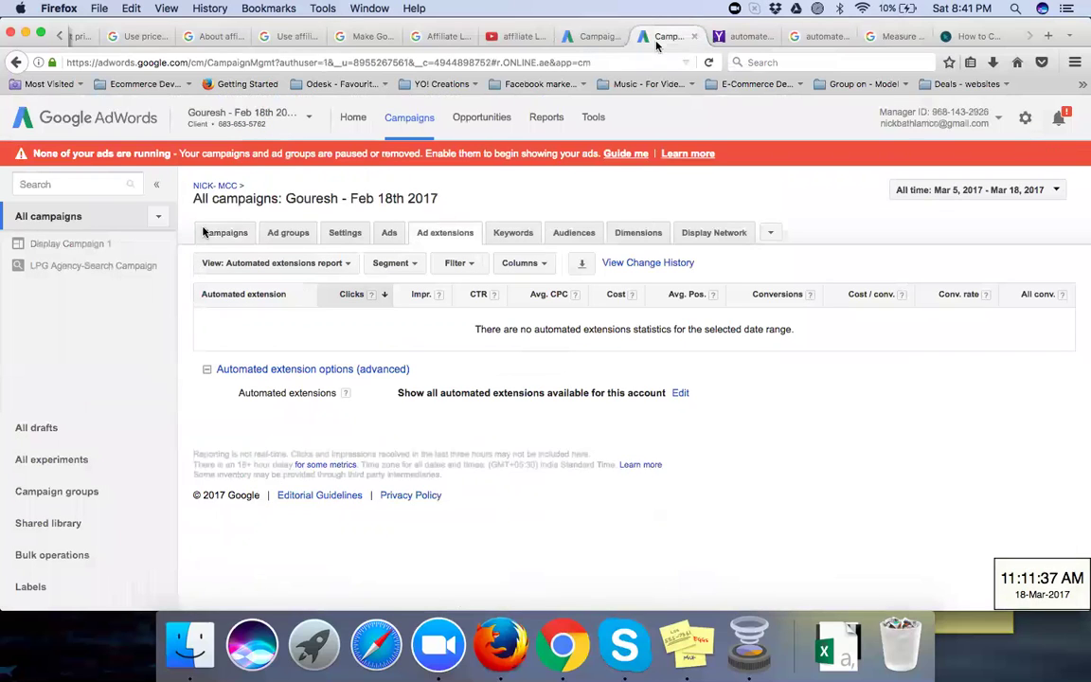
{"action": "left_click", "coordinate": [284, 233]}
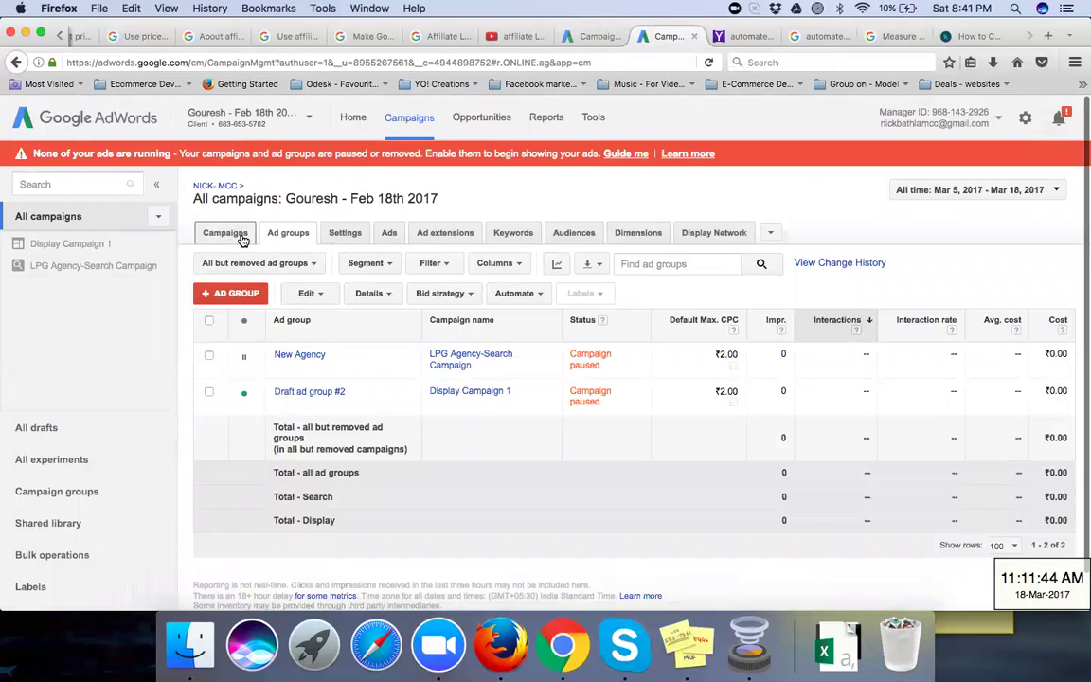
{"action": "left_click", "coordinate": [238, 234]}
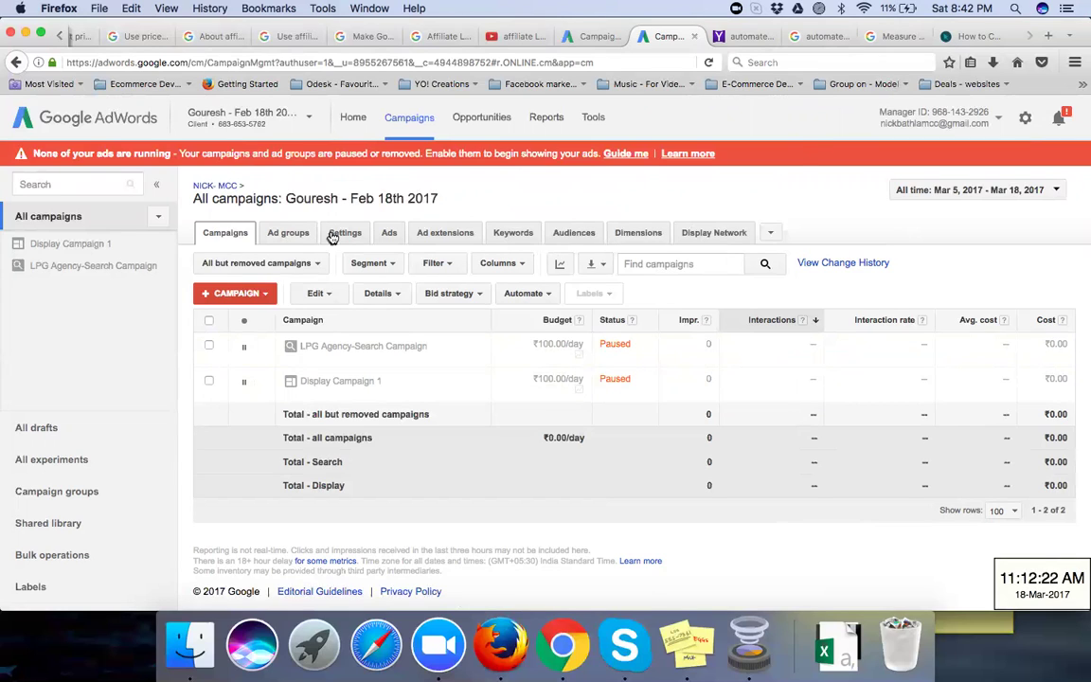
Step: Open the campaigns report download form, set format to .pdf, and expand Email and schedule report
{"action": "left_click", "coordinate": [604, 266]}
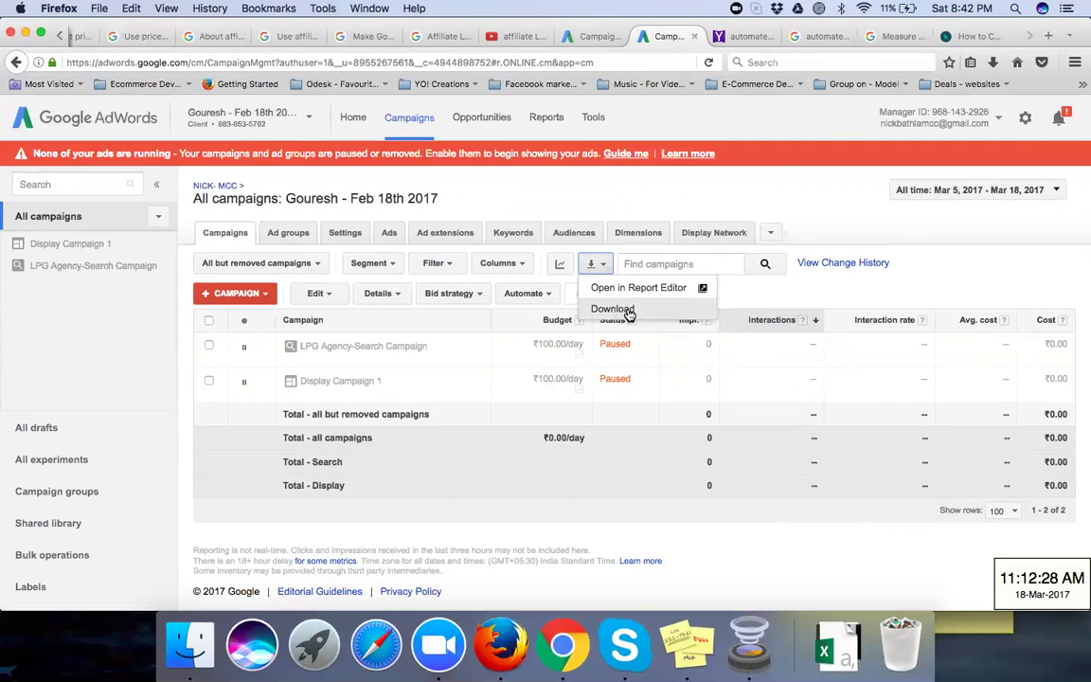
{"action": "left_click", "coordinate": [613, 310]}
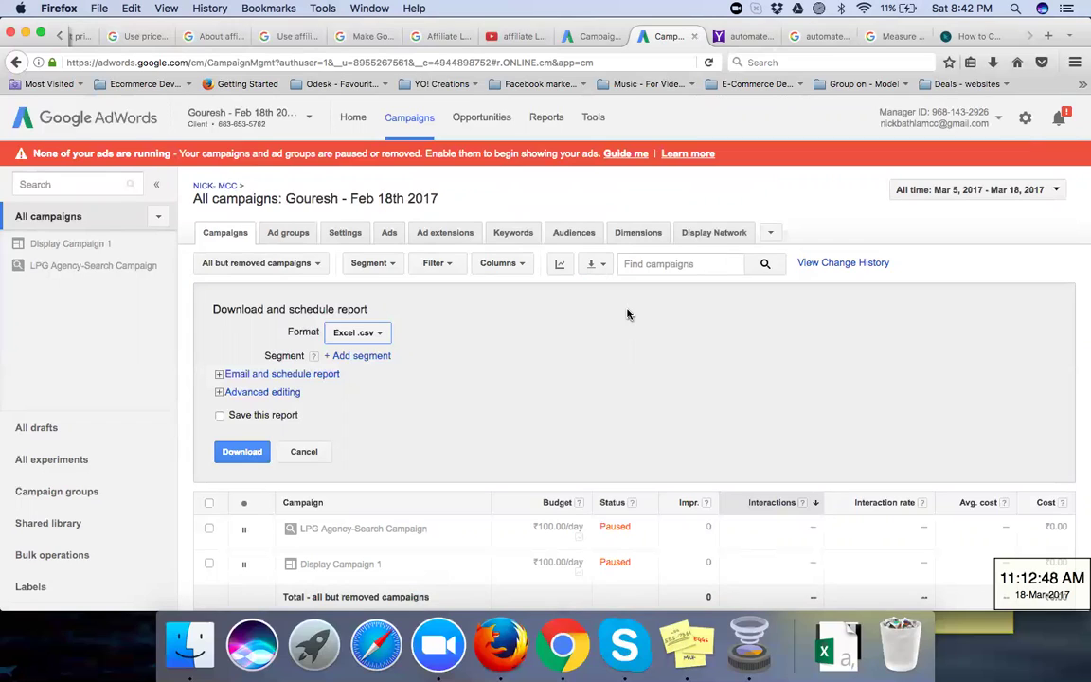
{"action": "left_click", "coordinate": [381, 335]}
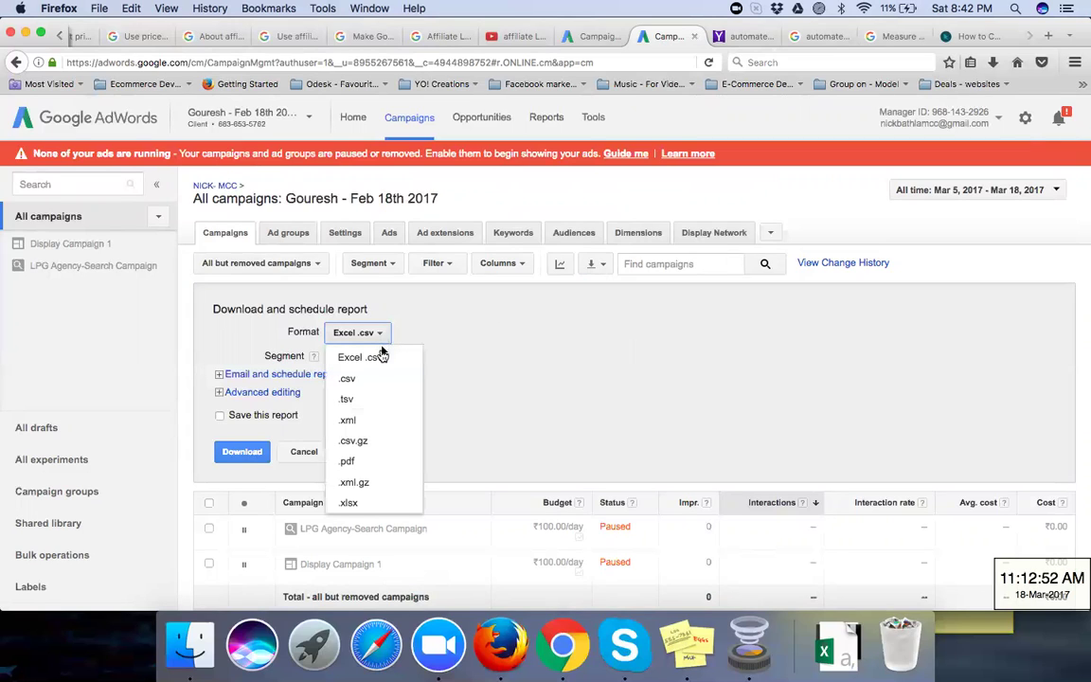
{"action": "left_click", "coordinate": [377, 460]}
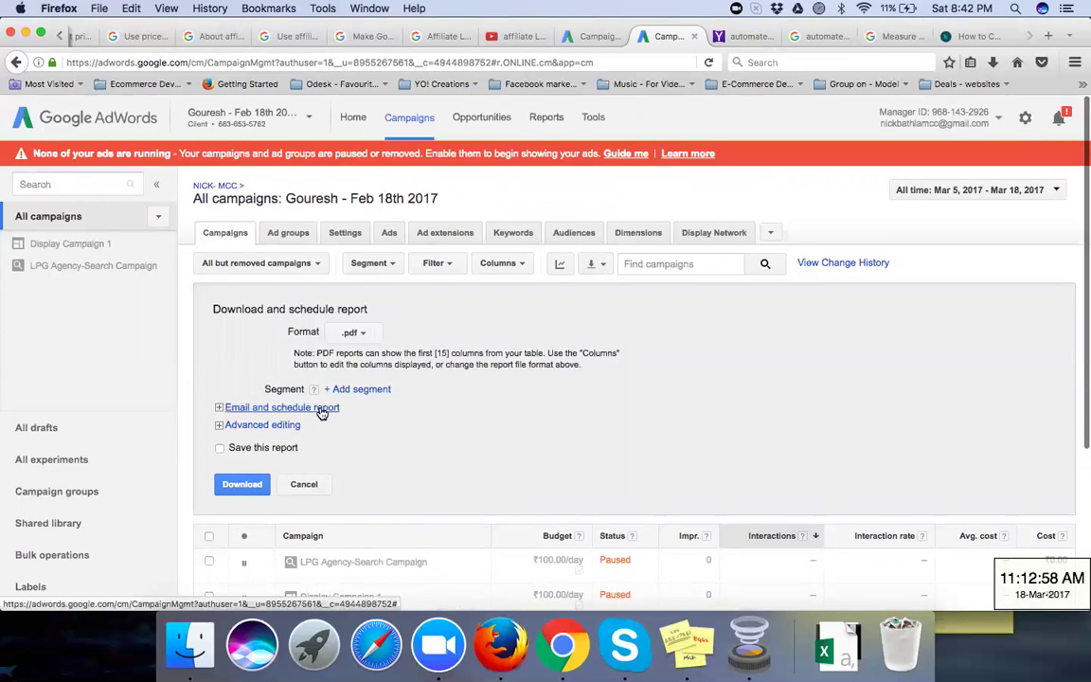
{"action": "left_click", "coordinate": [223, 408]}
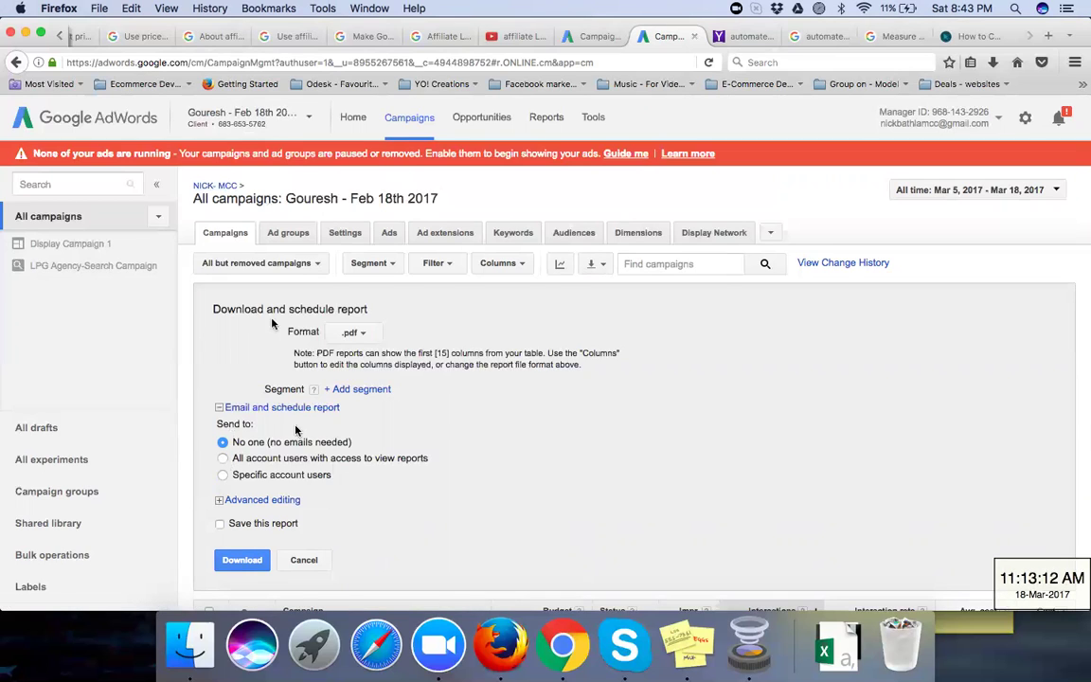
{"action": "left_click", "coordinate": [224, 476]}
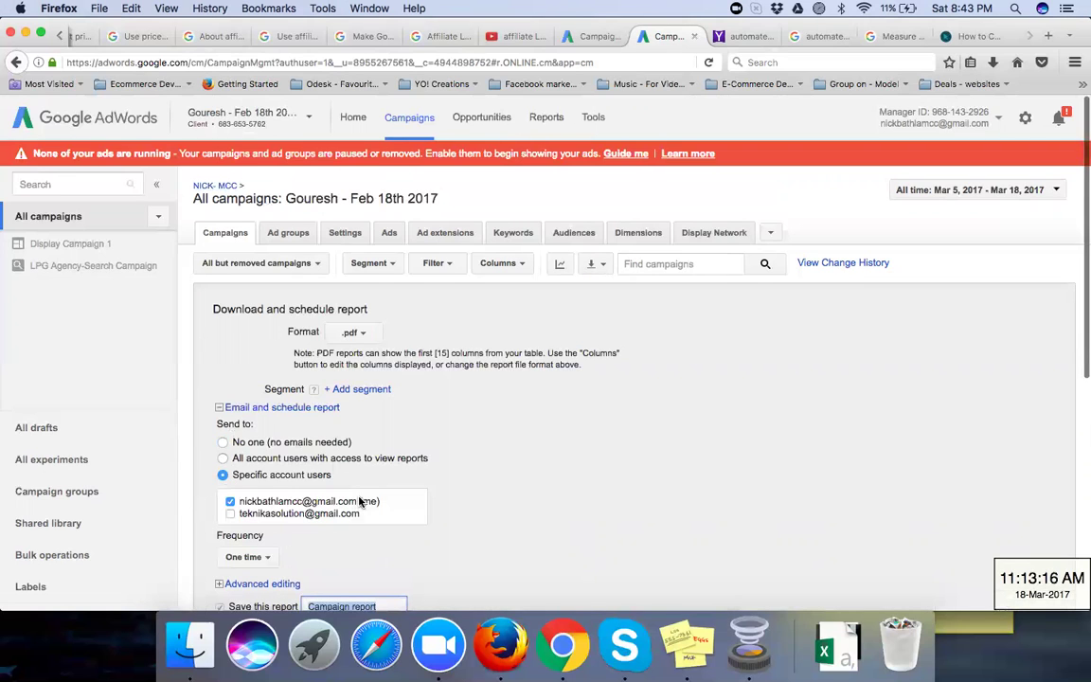
{"action": "scroll", "coordinate": [416, 455], "scroll_direction": "down", "scroll_amount": 3}
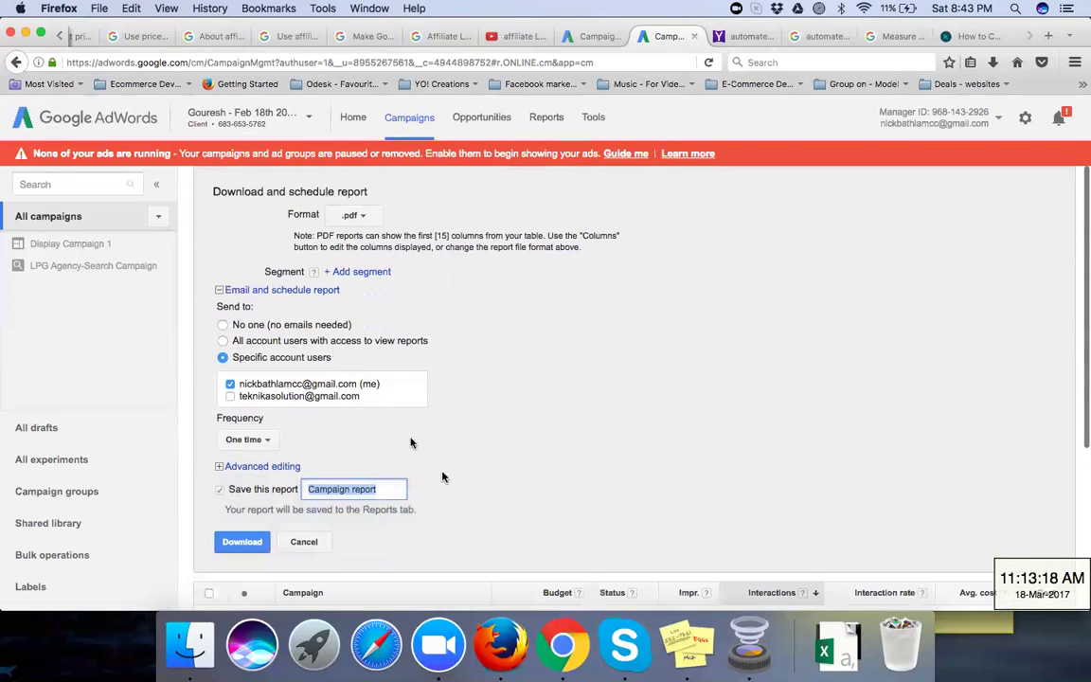
{"action": "left_click", "coordinate": [230, 397]}
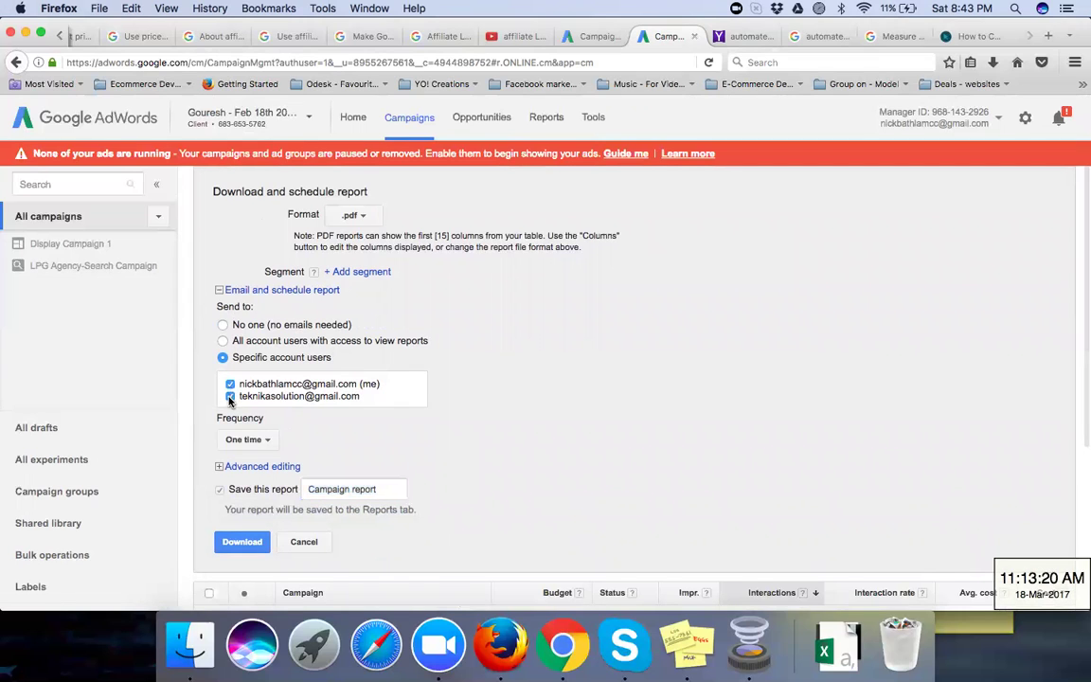
{"action": "left_click", "coordinate": [230, 396]}
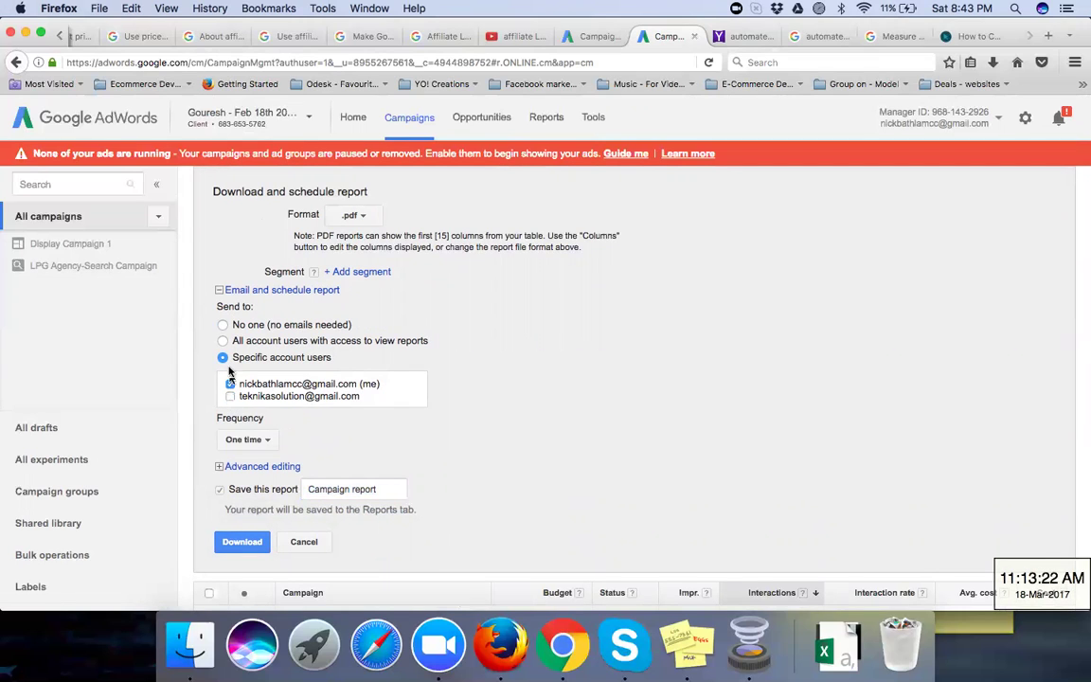
{"action": "left_click", "coordinate": [223, 324]}
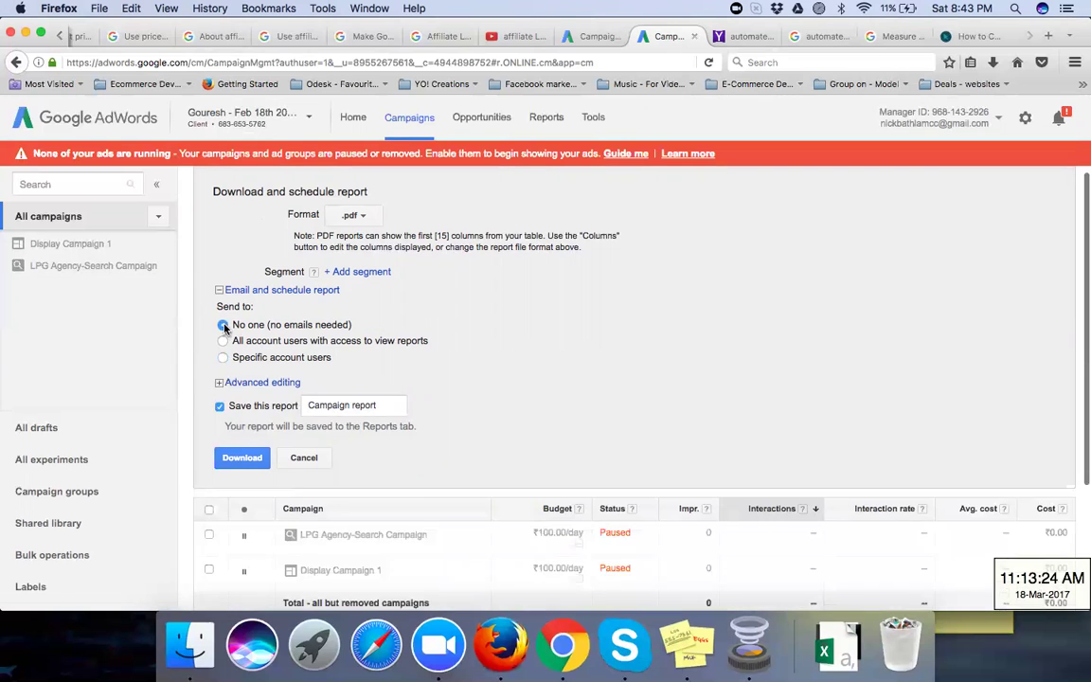
{"action": "left_click", "coordinate": [219, 383]}
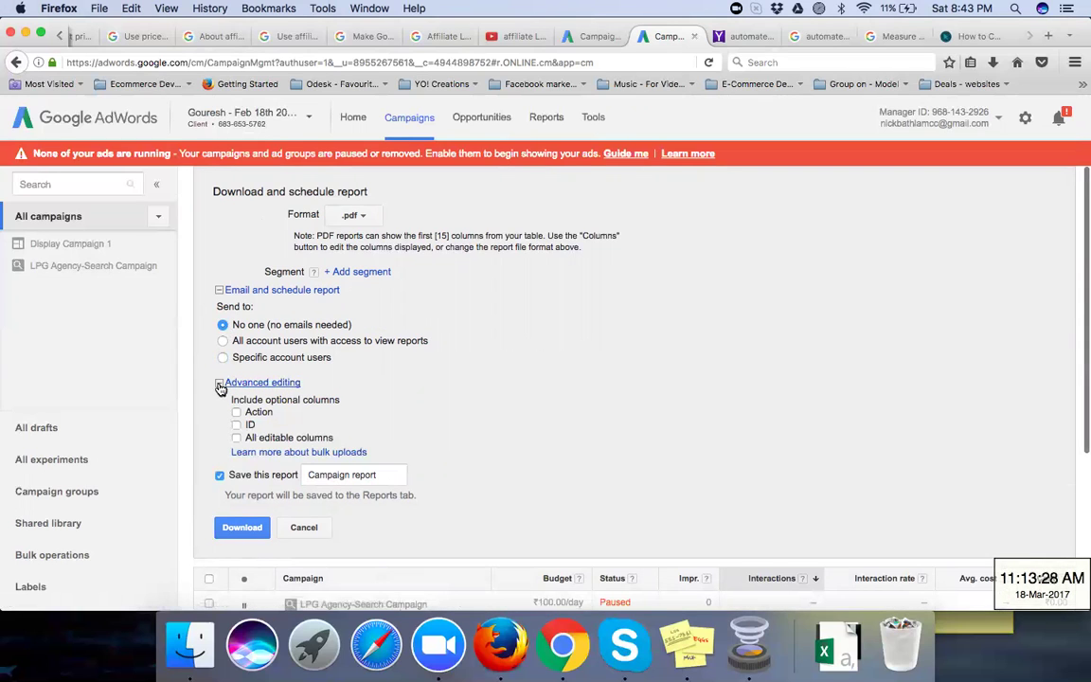
{"action": "left_click", "coordinate": [220, 384]}
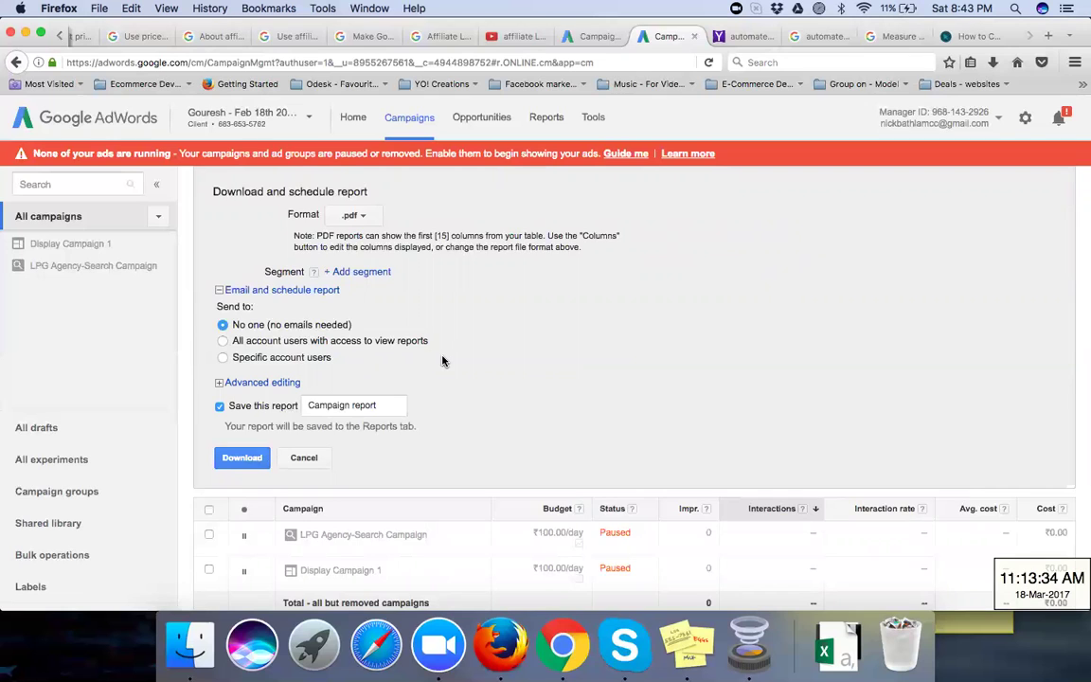
{"action": "scroll", "coordinate": [442, 359], "scroll_direction": "up", "scroll_amount": 2}
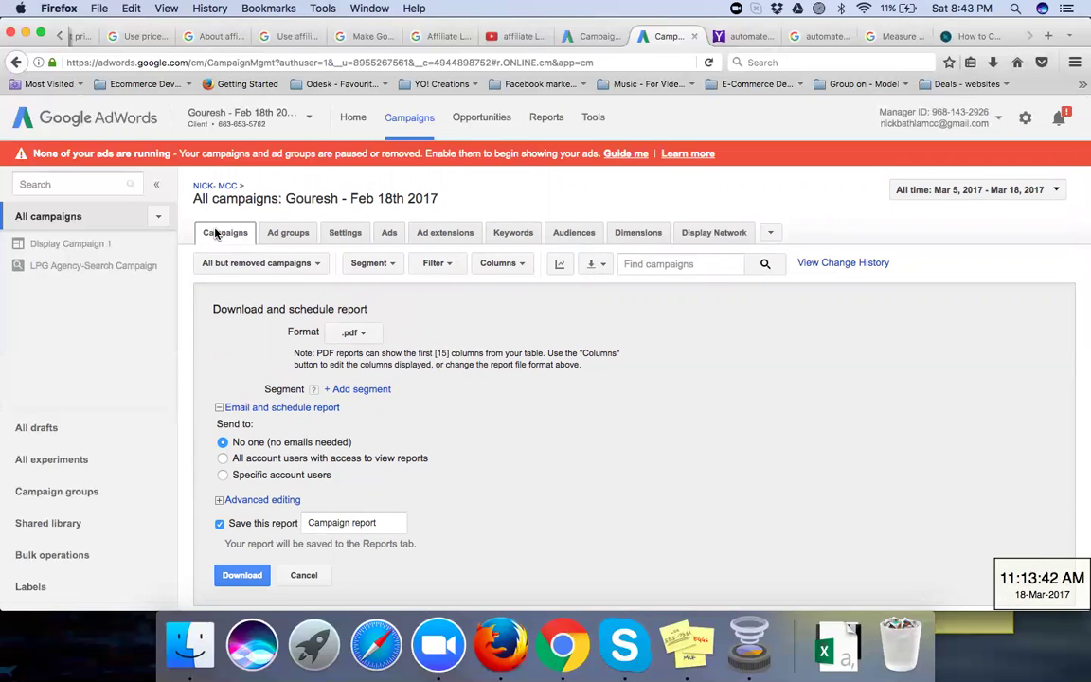
Step: Cancel the report download and open Modify columns for the campaigns table
{"action": "left_click", "coordinate": [294, 575]}
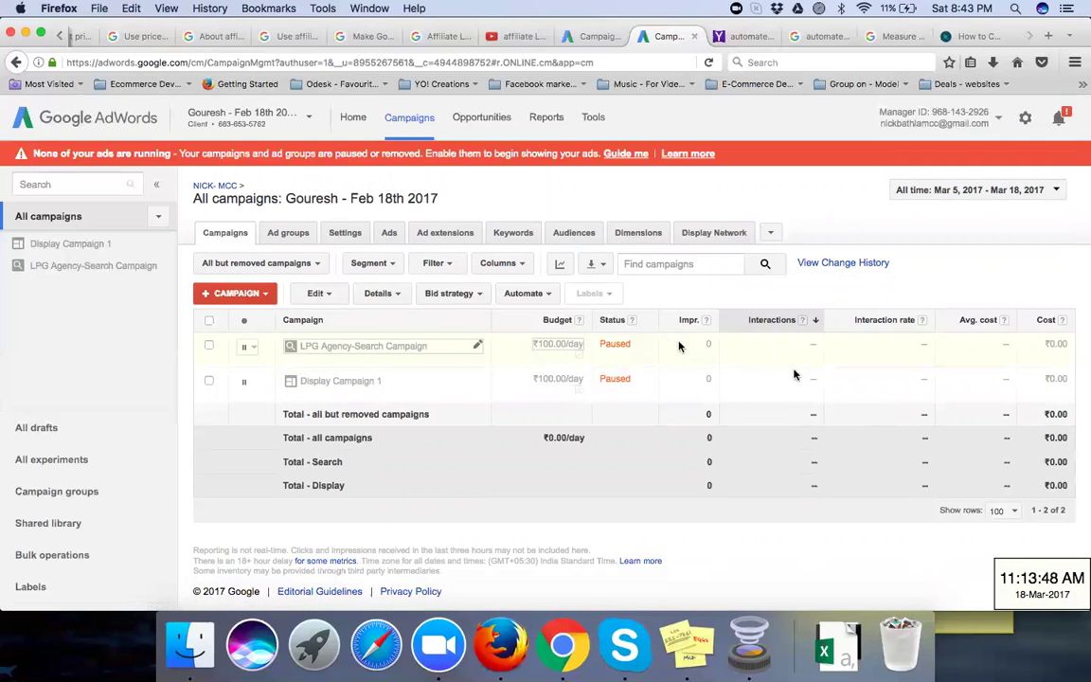
{"action": "left_click", "coordinate": [526, 266]}
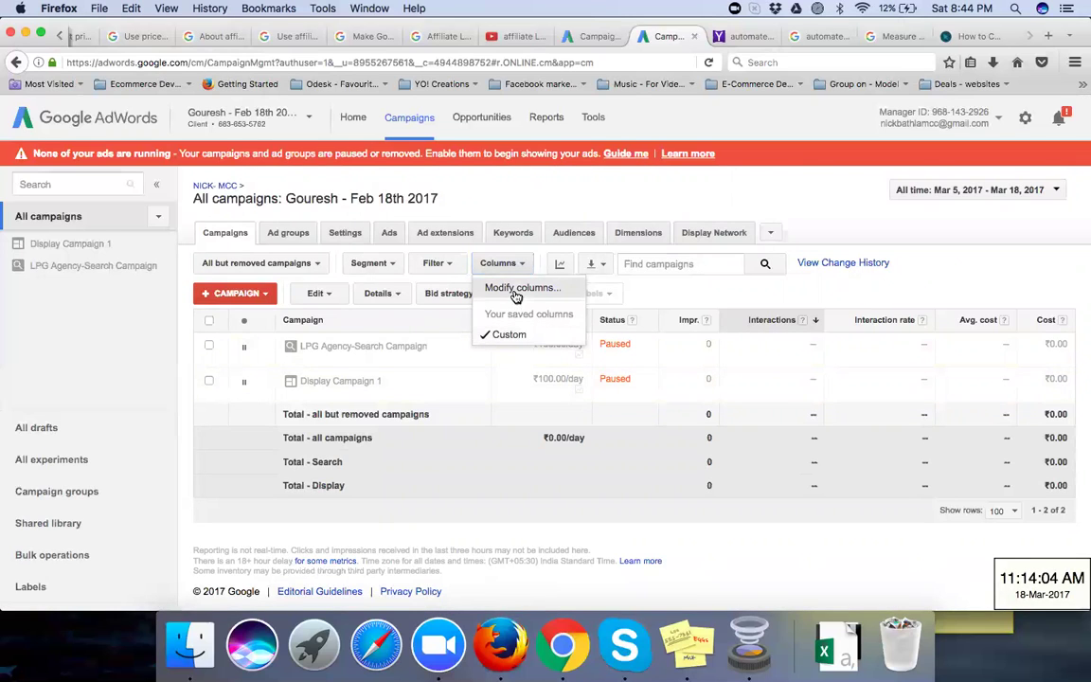
{"action": "left_click", "coordinate": [515, 294]}
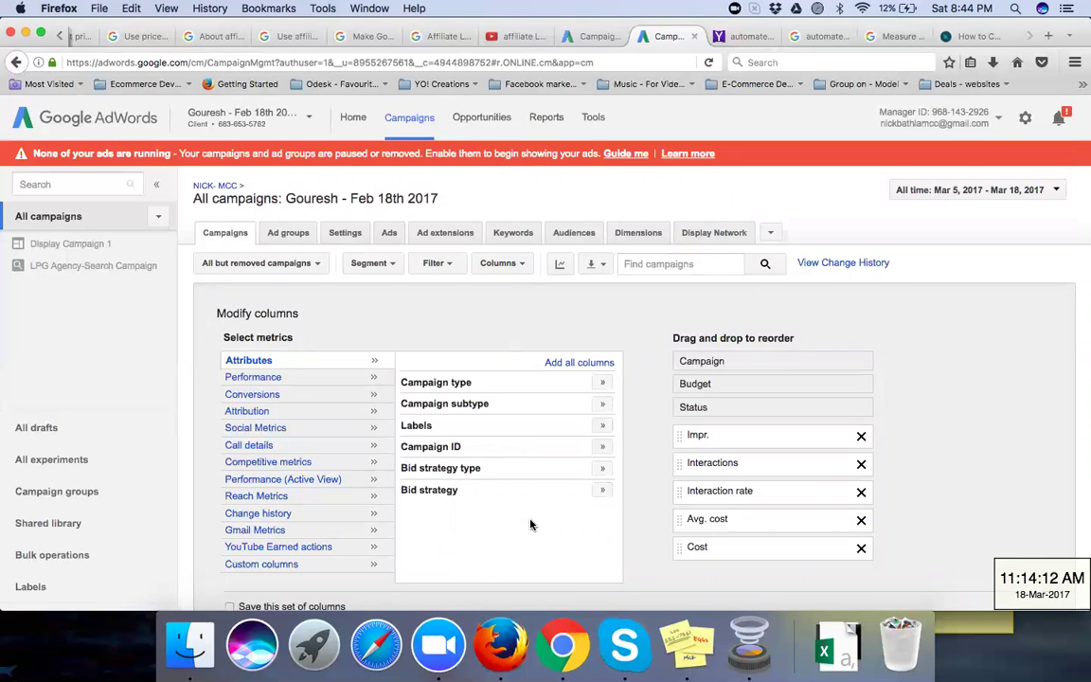
Step: Add Campaign type from Attributes to the chosen columns
{"action": "scroll", "coordinate": [531, 525], "scroll_direction": "down", "scroll_amount": 2}
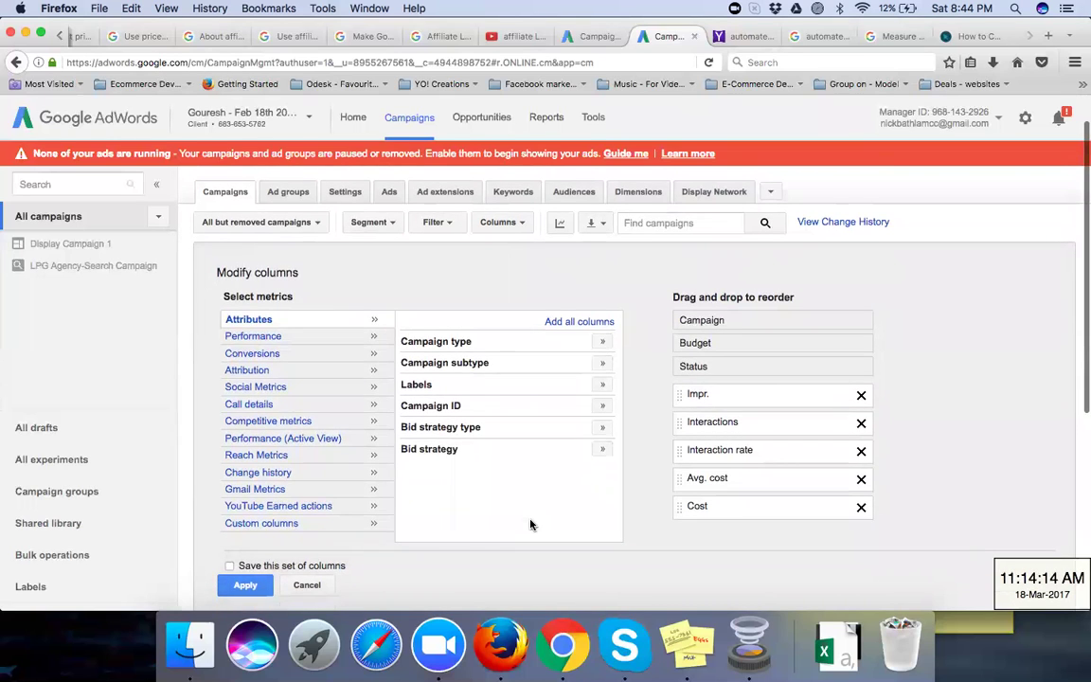
{"action": "scroll", "coordinate": [530, 525], "scroll_direction": "up", "scroll_amount": 2}
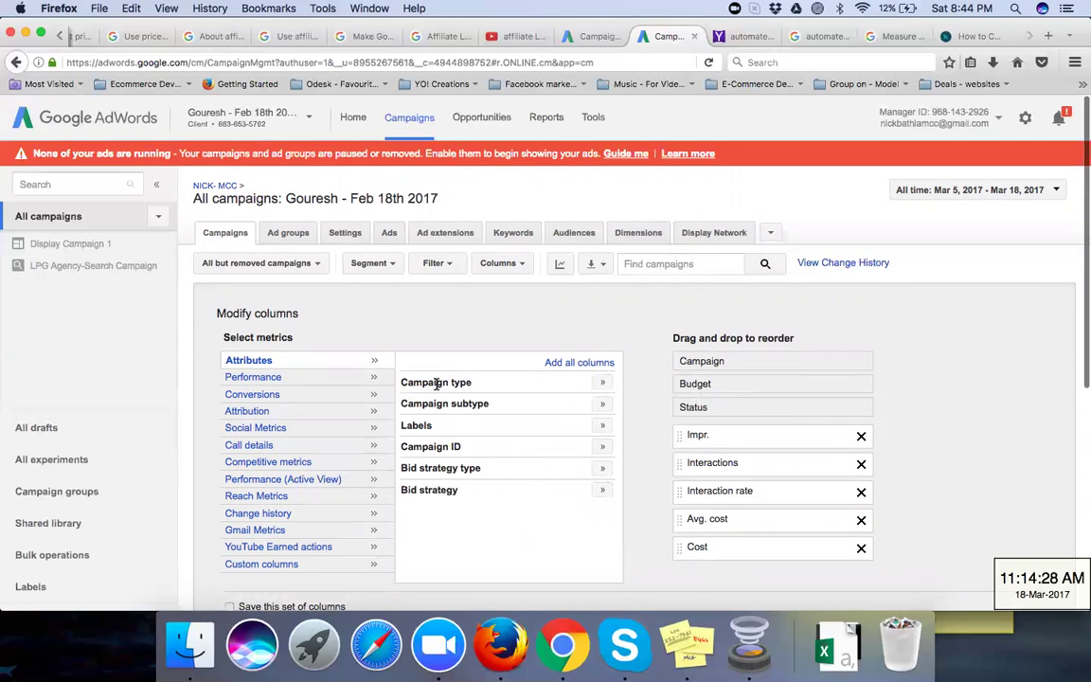
{"action": "left_click", "coordinate": [603, 382]}
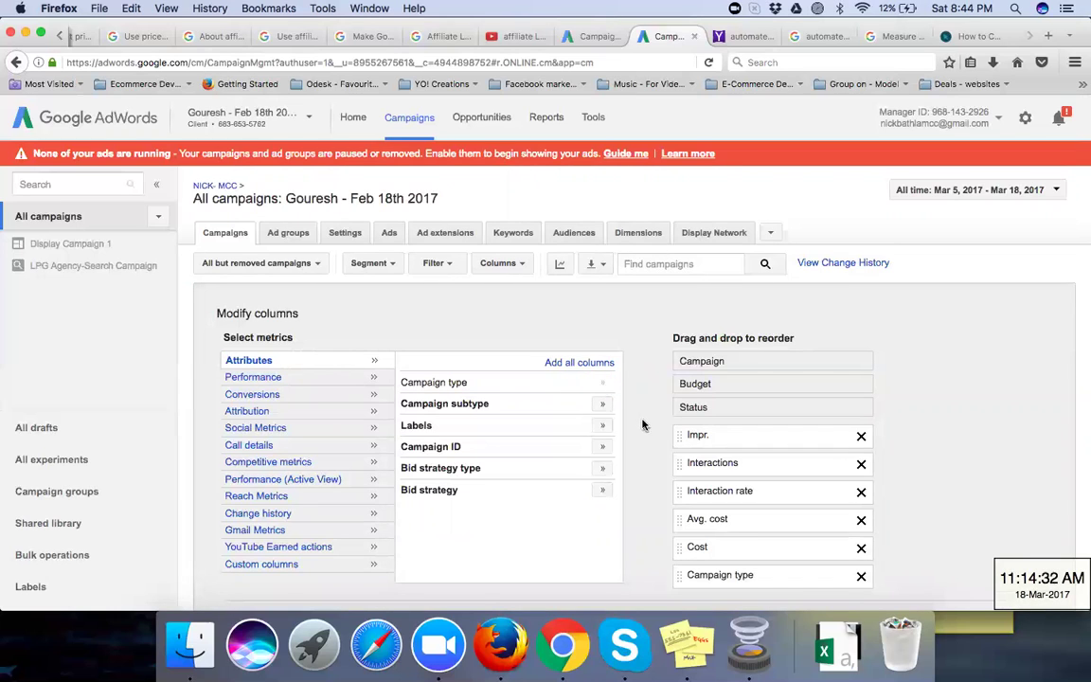
Step: Browse the Performance category's list of available metrics
{"action": "scroll", "coordinate": [568, 426], "scroll_direction": "down", "scroll_amount": 3}
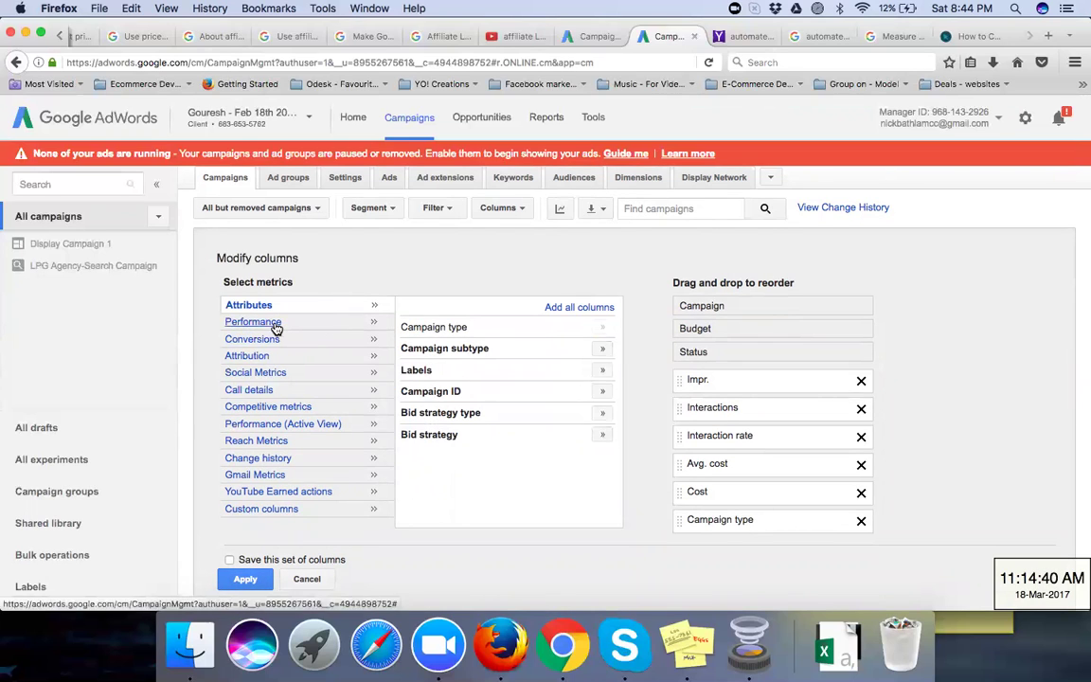
{"action": "left_click", "coordinate": [280, 322]}
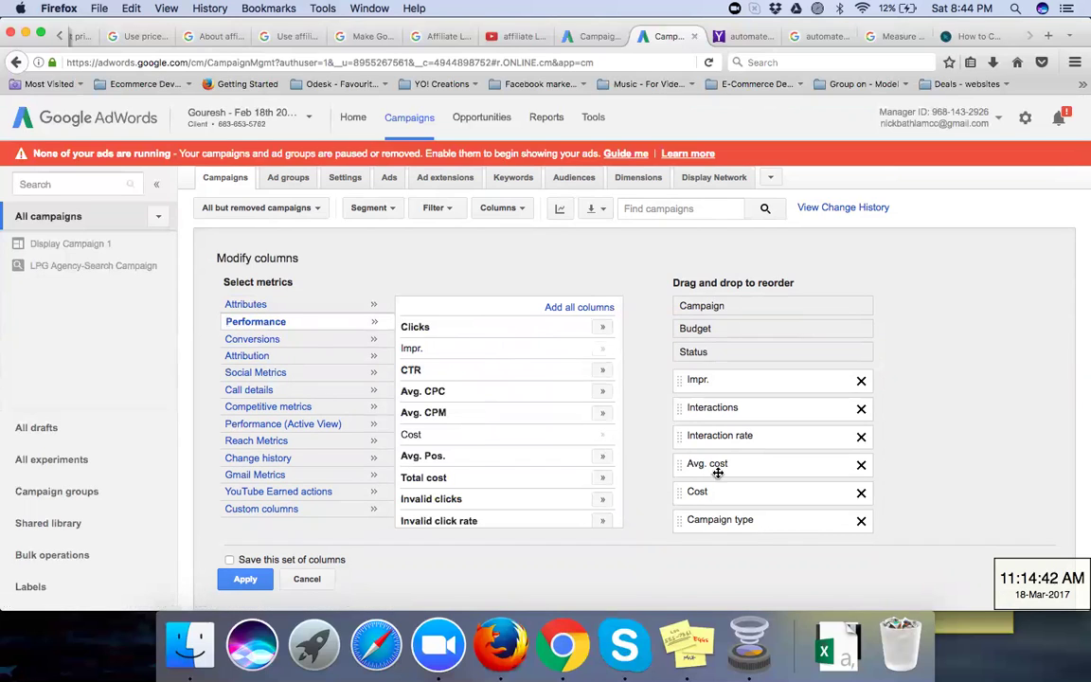
{"action": "scroll", "coordinate": [731, 458], "scroll_direction": "down", "scroll_amount": 1}
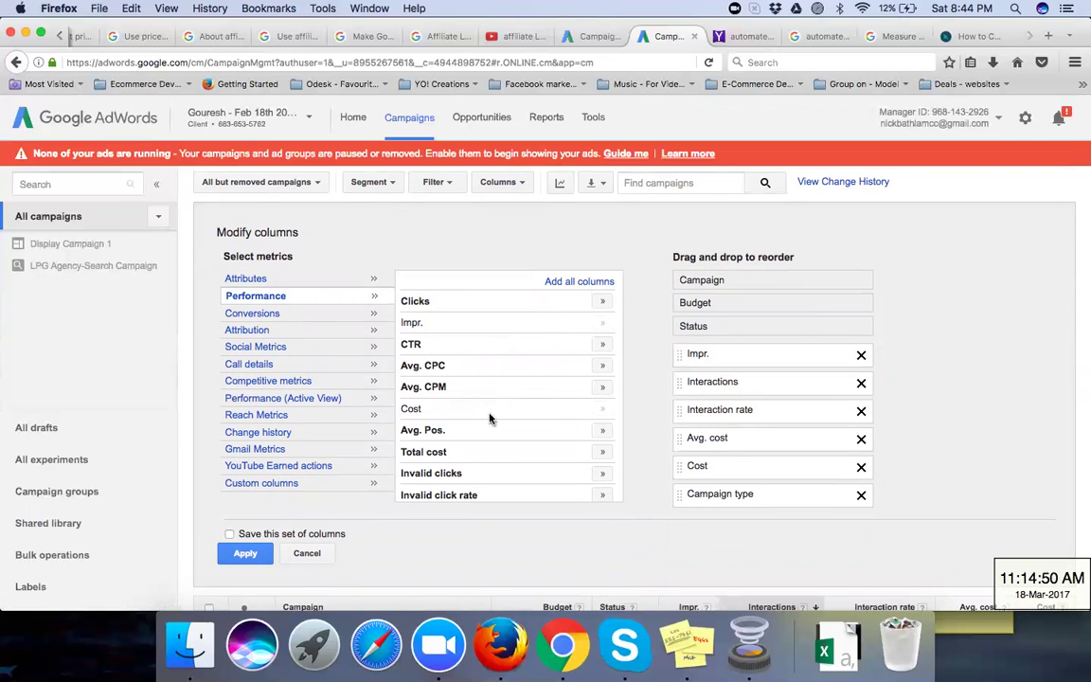
{"action": "scroll", "coordinate": [489, 418], "scroll_direction": "down", "scroll_amount": 2}
{"action": "scroll", "coordinate": [489, 419], "scroll_direction": "down", "scroll_amount": 6}
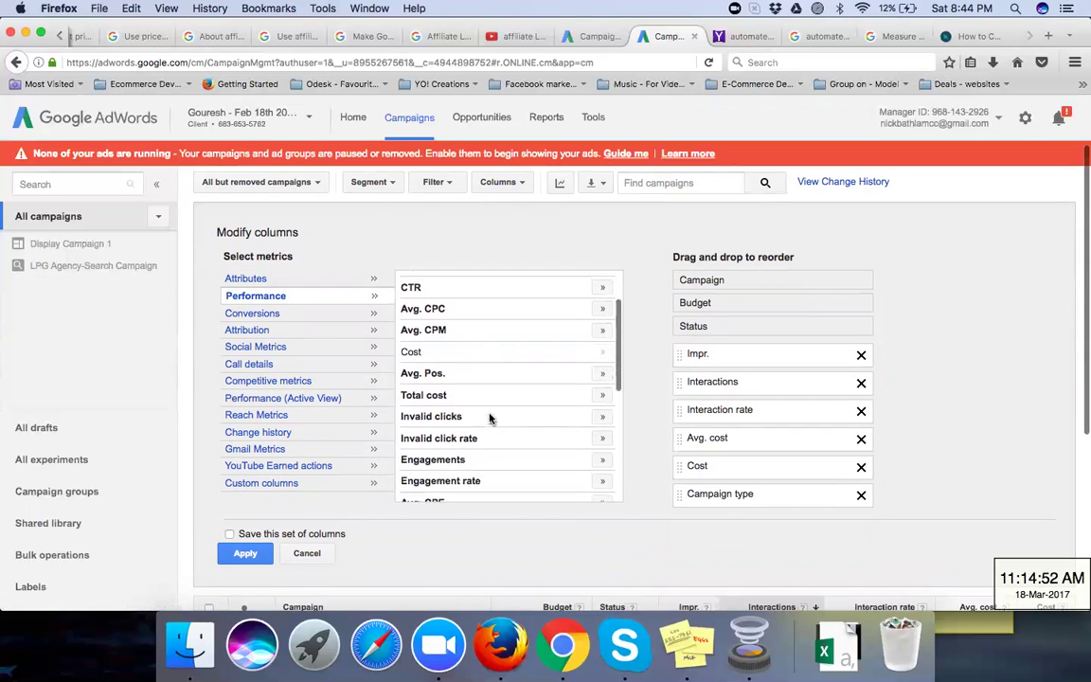
{"action": "scroll", "coordinate": [489, 419], "scroll_direction": "down", "scroll_amount": 5}
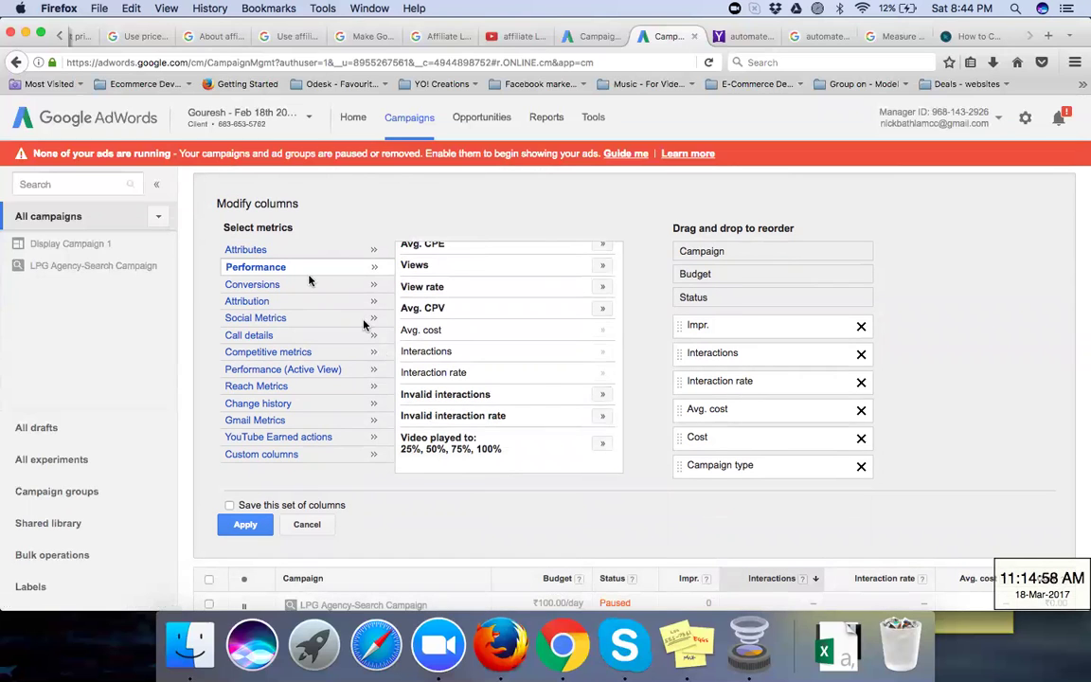
Step: In the Conversions category, add Conversions, Cost / conv. and Conv. rate as columns
{"action": "left_click", "coordinate": [257, 286]}
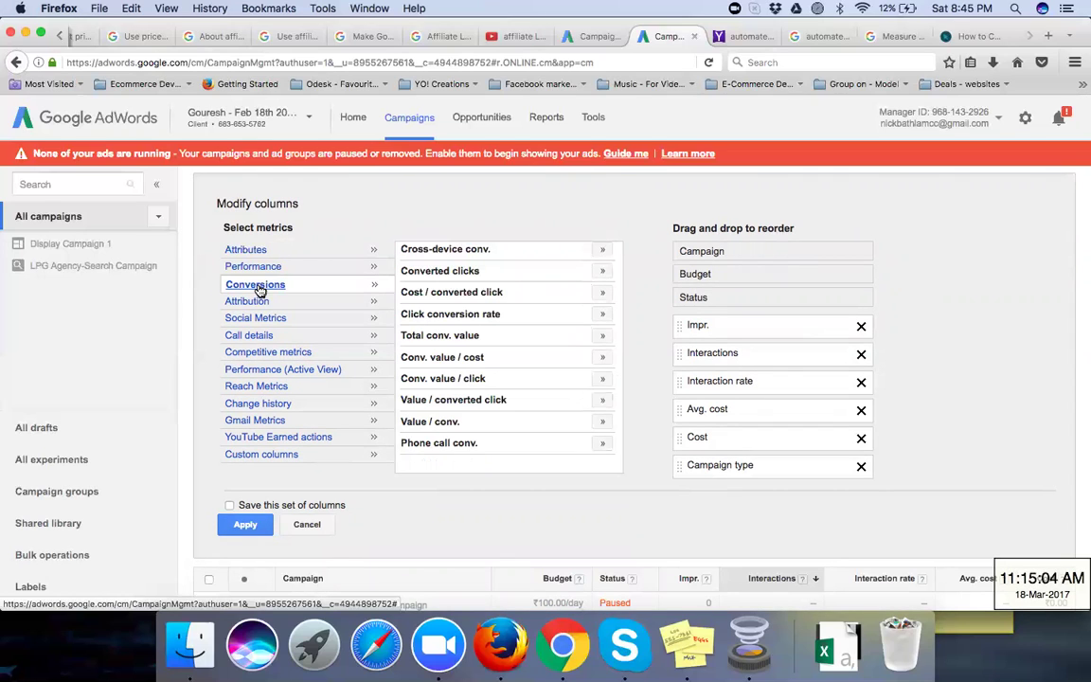
{"action": "scroll", "coordinate": [511, 316], "scroll_direction": "up", "scroll_amount": 2}
{"action": "scroll", "coordinate": [509, 316], "scroll_direction": "up", "scroll_amount": 8}
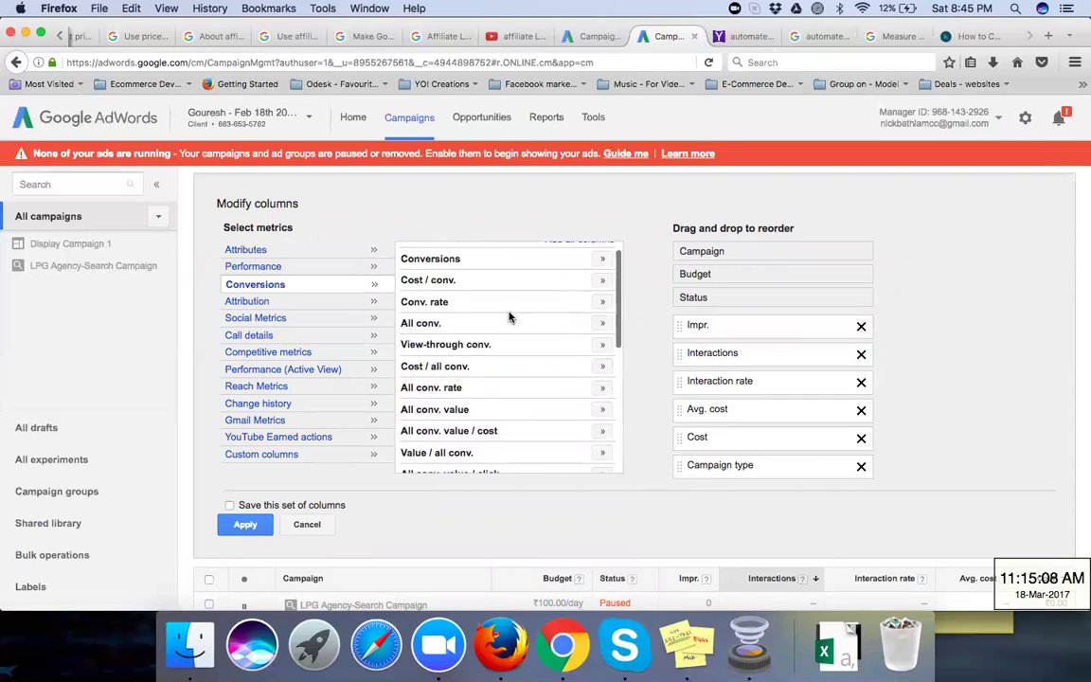
{"action": "scroll", "coordinate": [509, 316], "scroll_direction": "up", "scroll_amount": 1}
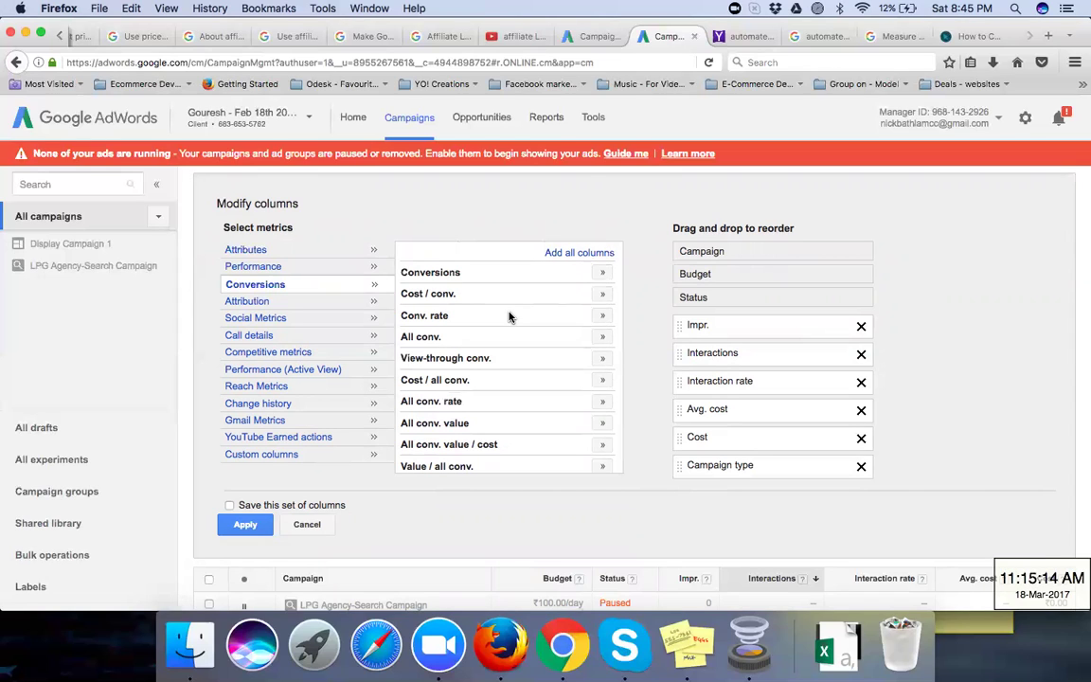
{"action": "left_click", "coordinate": [593, 119]}
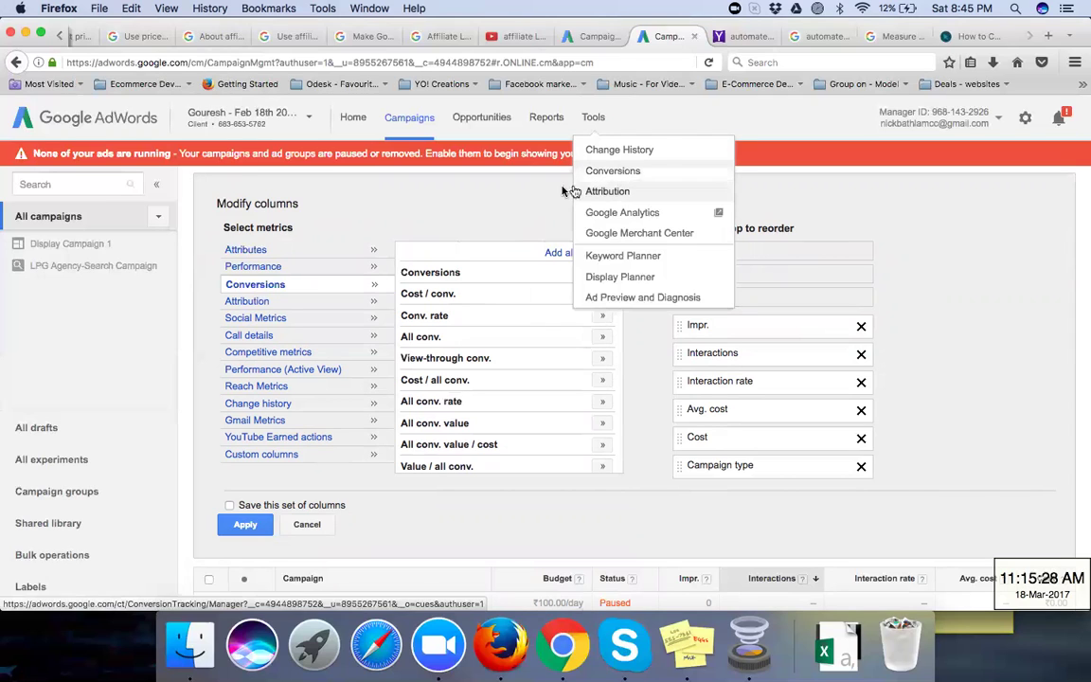
{"action": "left_click", "coordinate": [509, 197]}
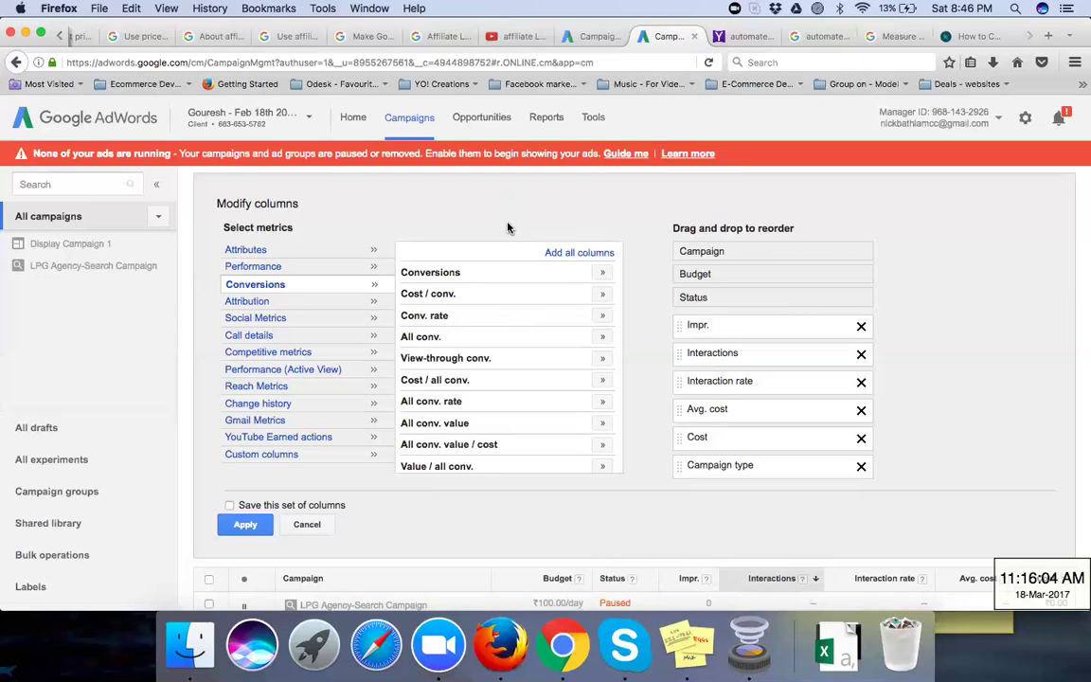
{"action": "left_click", "coordinate": [601, 272]}
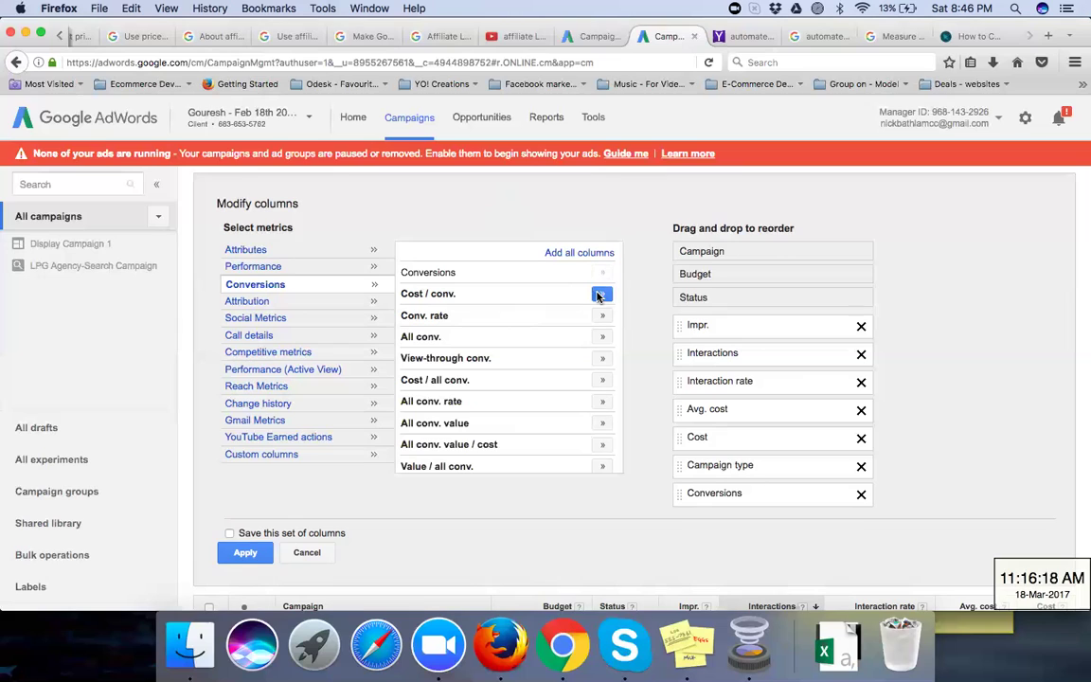
{"action": "left_click", "coordinate": [601, 295]}
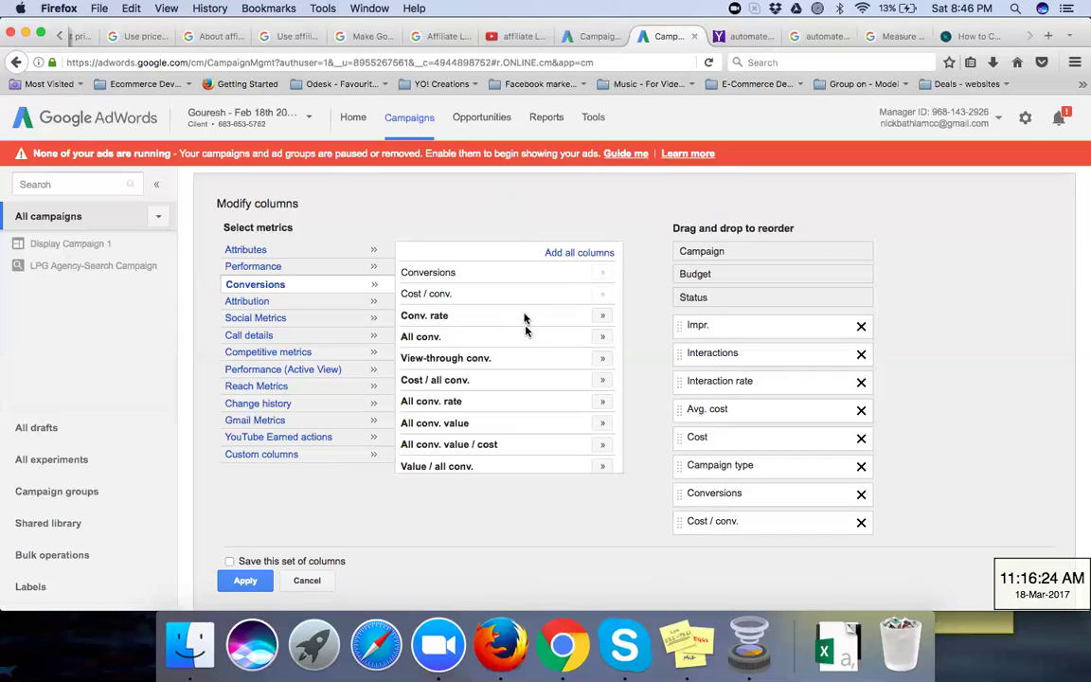
{"action": "left_click", "coordinate": [602, 316]}
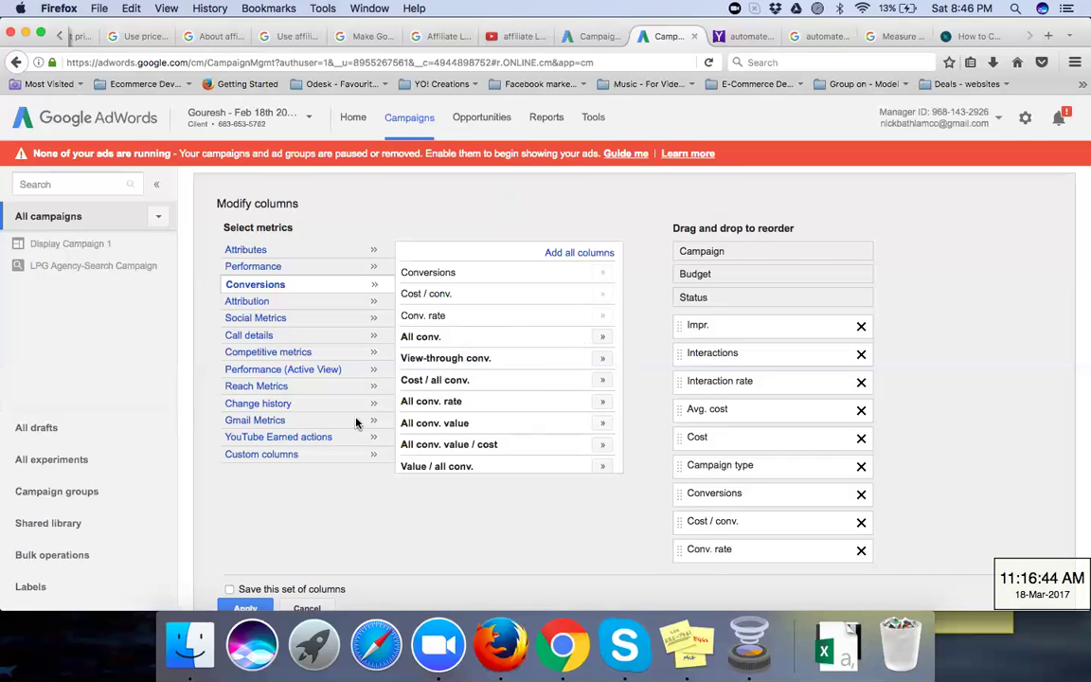
Step: Browse the Attribution, Social Metrics and Call details metric categories
{"action": "left_click", "coordinate": [264, 303]}
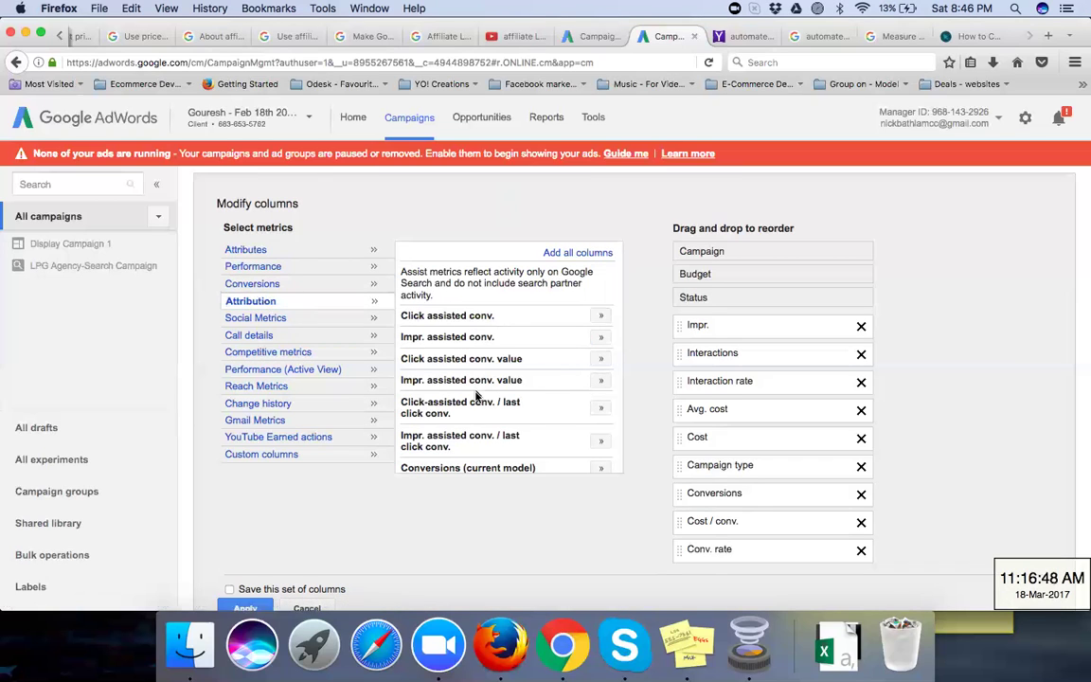
{"action": "scroll", "coordinate": [473, 401], "scroll_direction": "down", "scroll_amount": 1}
{"action": "scroll", "coordinate": [474, 401], "scroll_direction": "down", "scroll_amount": 8}
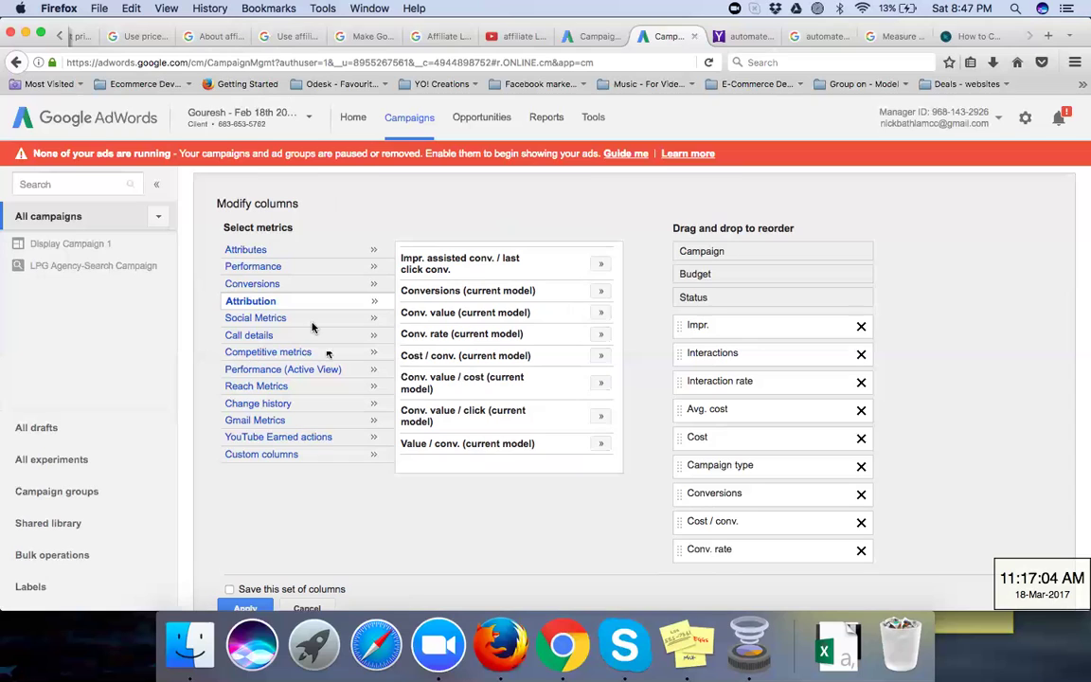
{"action": "left_click", "coordinate": [277, 320]}
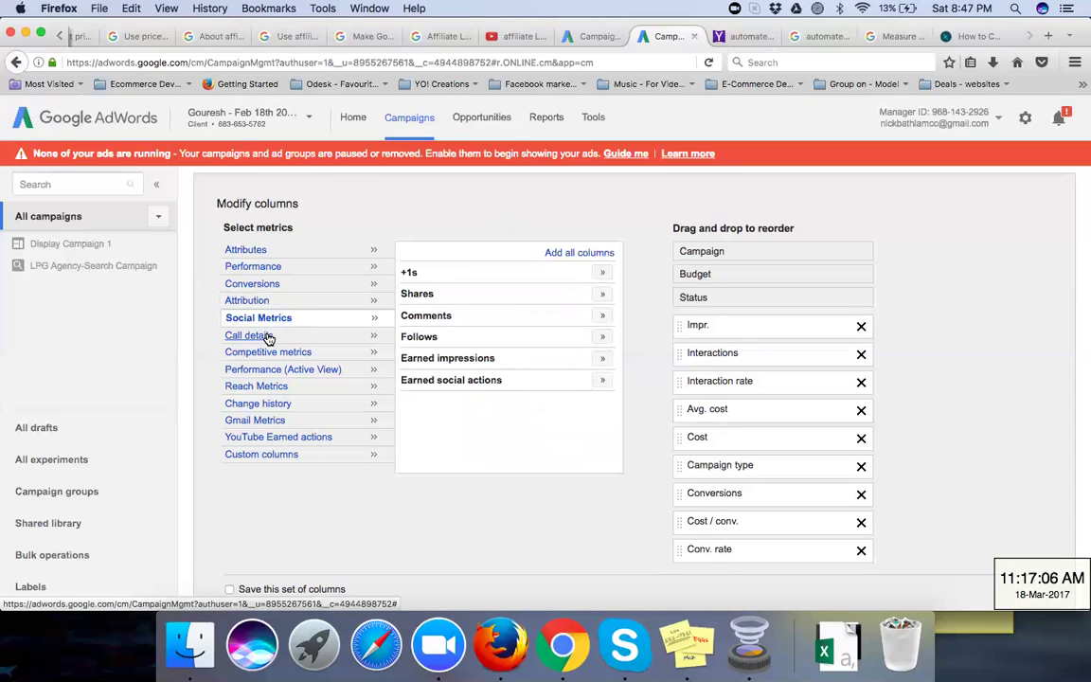
{"action": "left_click", "coordinate": [269, 337]}
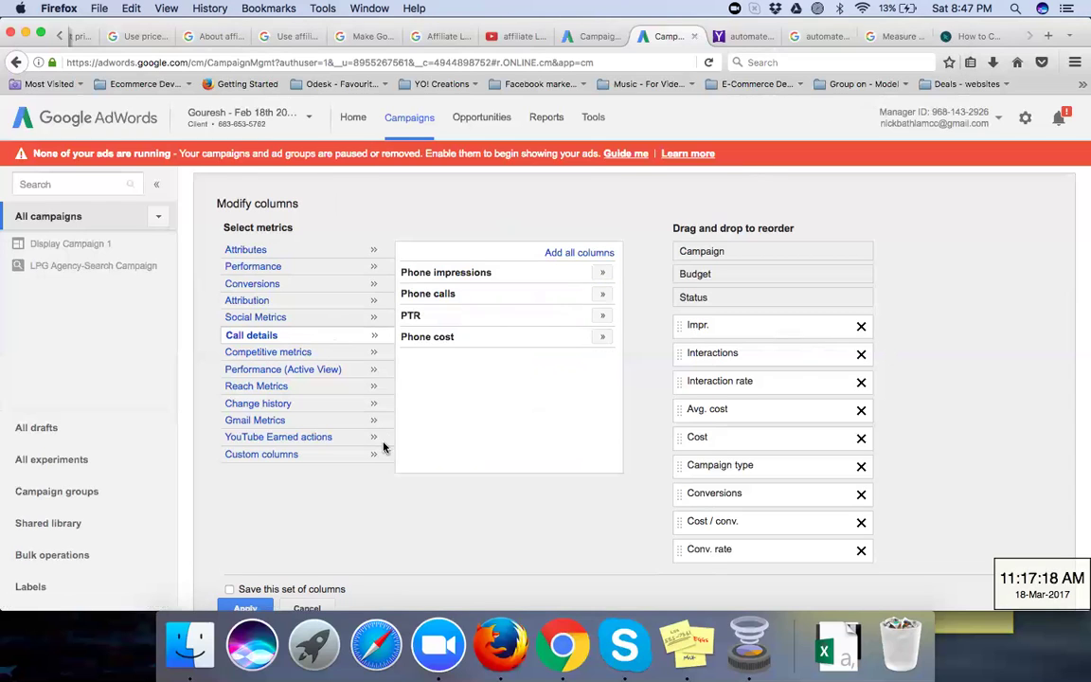
{"action": "scroll", "coordinate": [382, 445], "scroll_direction": "down", "scroll_amount": 3}
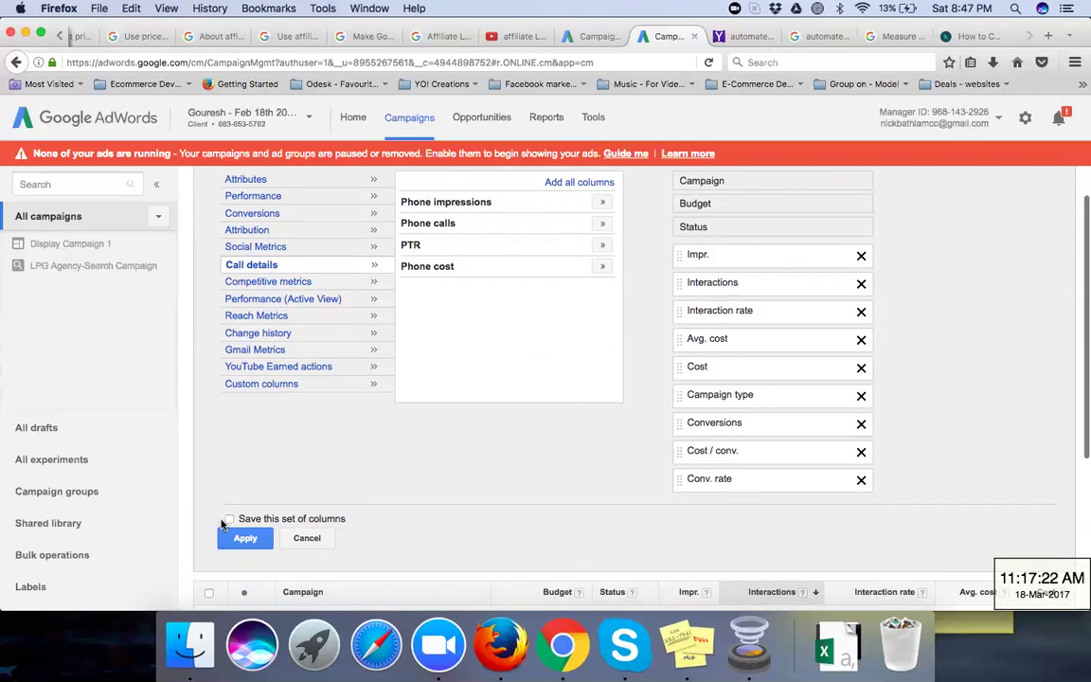
Step: Save the column set as 'CONVERSION BASED COLUMN' and apply it to the campaigns table
{"action": "left_click", "coordinate": [229, 520]}
{"action": "left_click", "coordinate": [357, 523]}
{"action": "type", "text": "CO"}
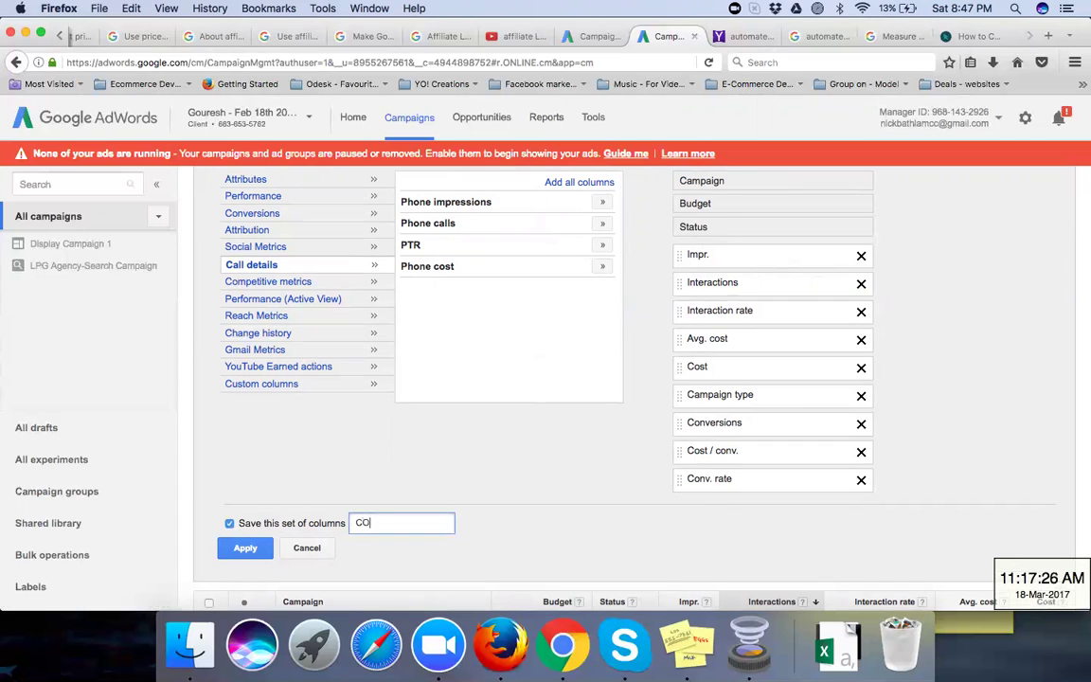
{"action": "type", "text": "NVERSION BASED "}
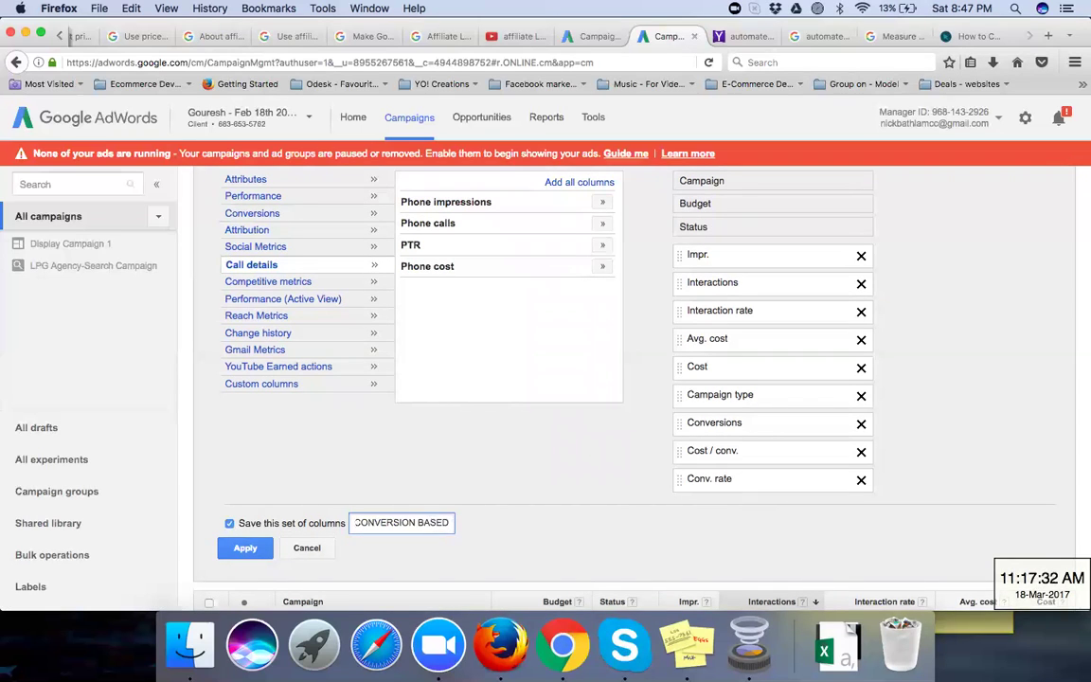
{"action": "type", "text": "COLUMN"}
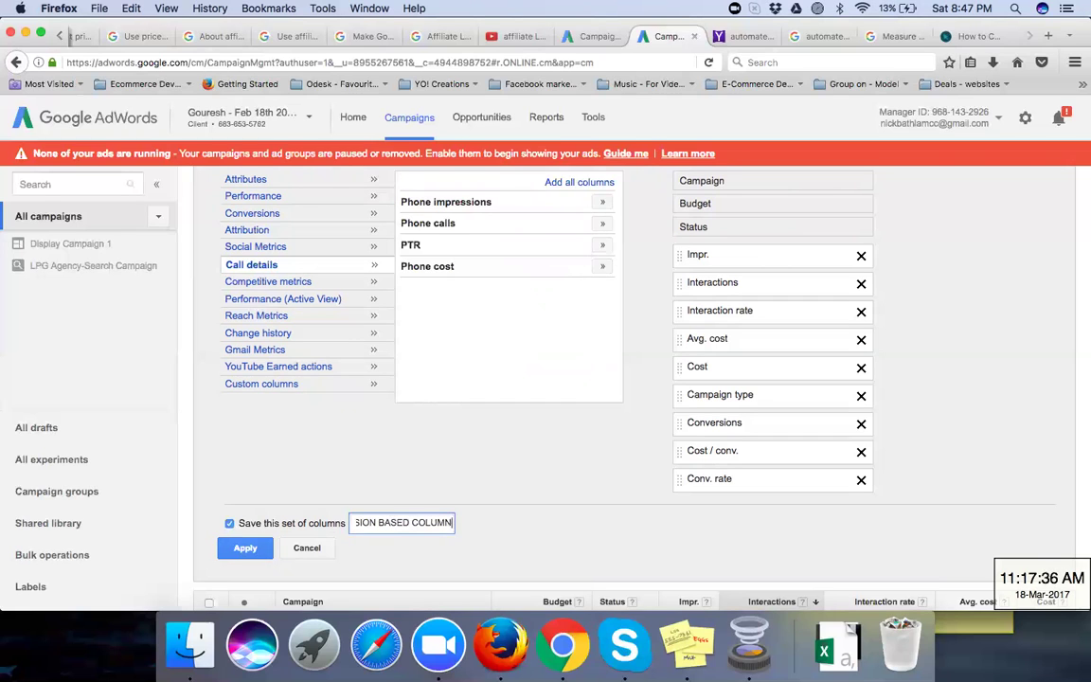
{"action": "left_click", "coordinate": [244, 549]}
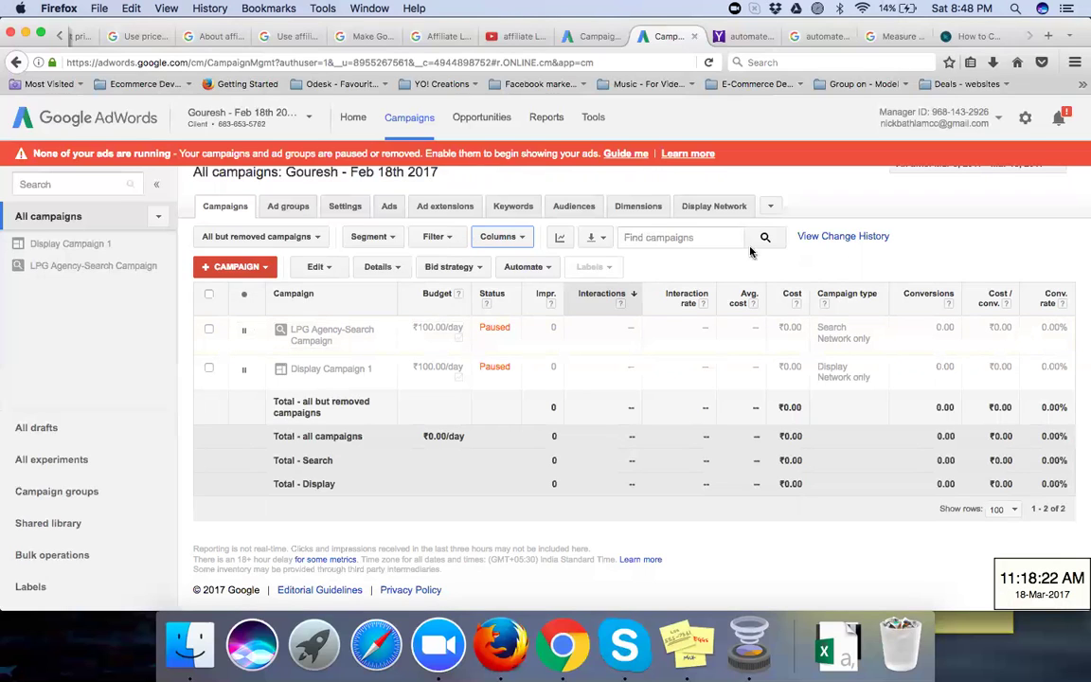
{"action": "left_click", "coordinate": [524, 239]}
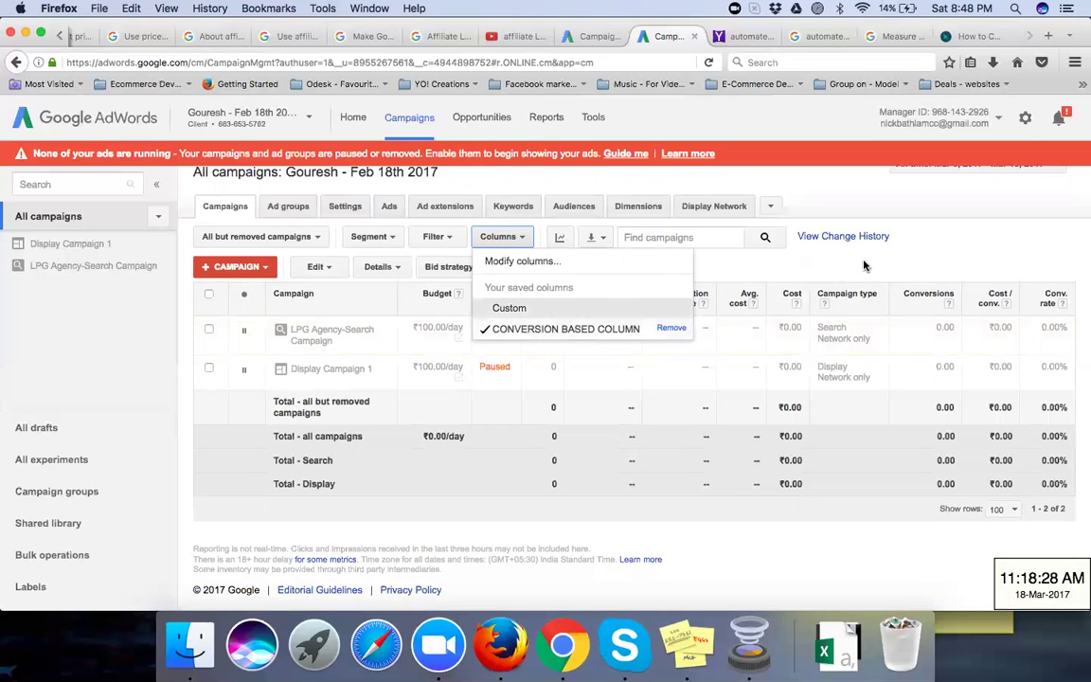
{"action": "left_click", "coordinate": [772, 242]}
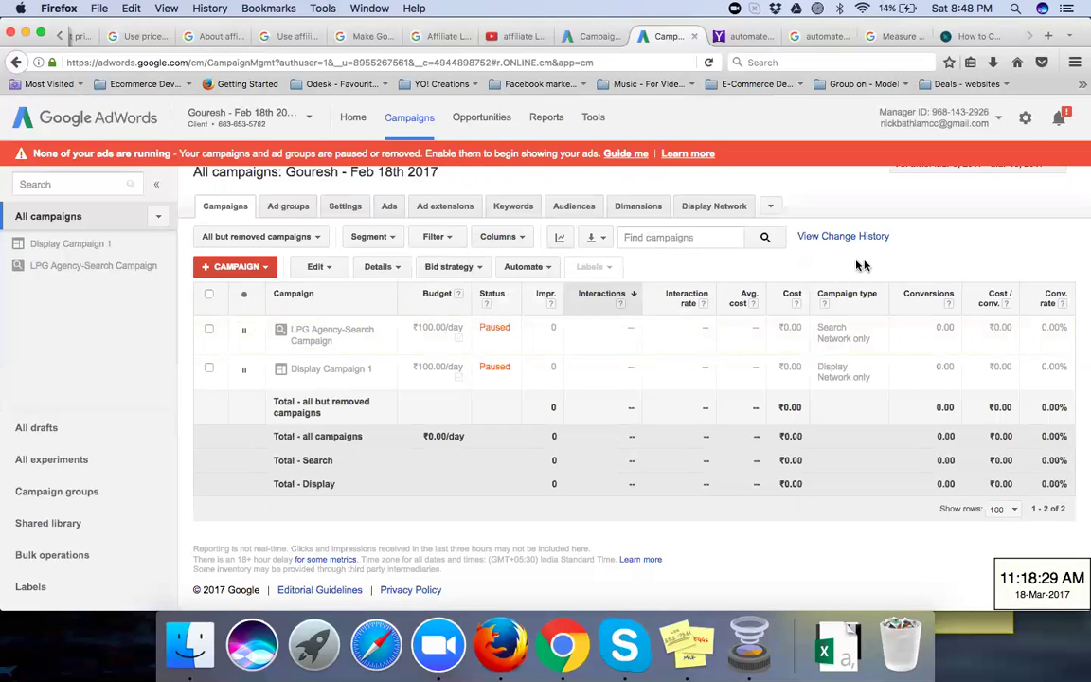
{"action": "left_click", "coordinate": [396, 237]}
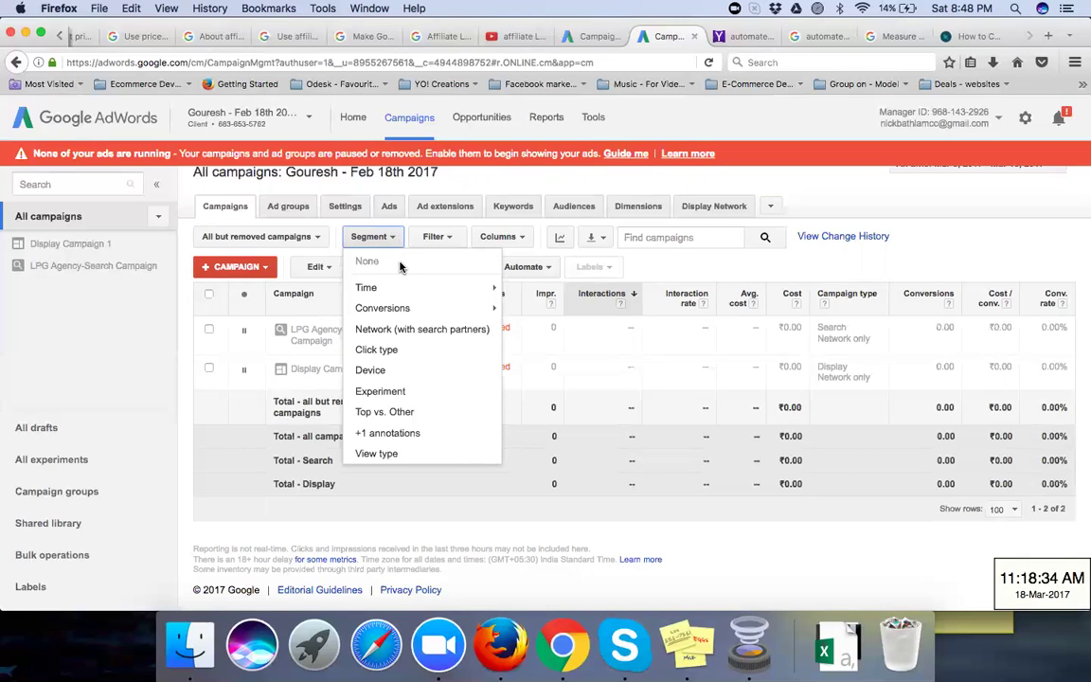
{"action": "left_click", "coordinate": [386, 373]}
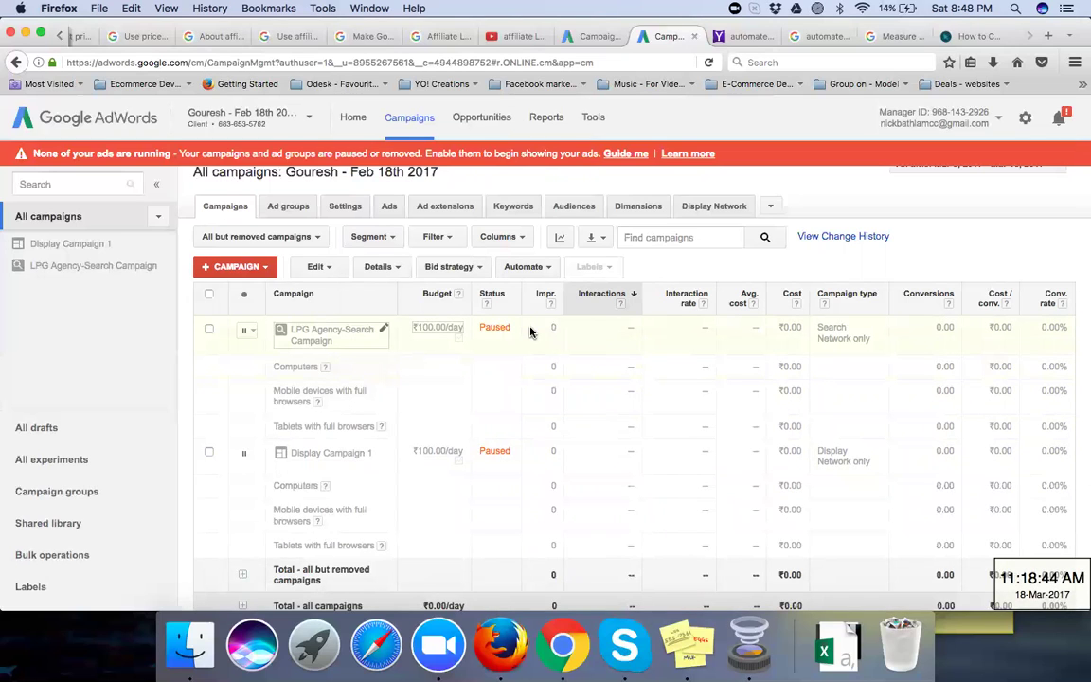
{"action": "scroll", "coordinate": [532, 367], "scroll_direction": "down", "scroll_amount": 2}
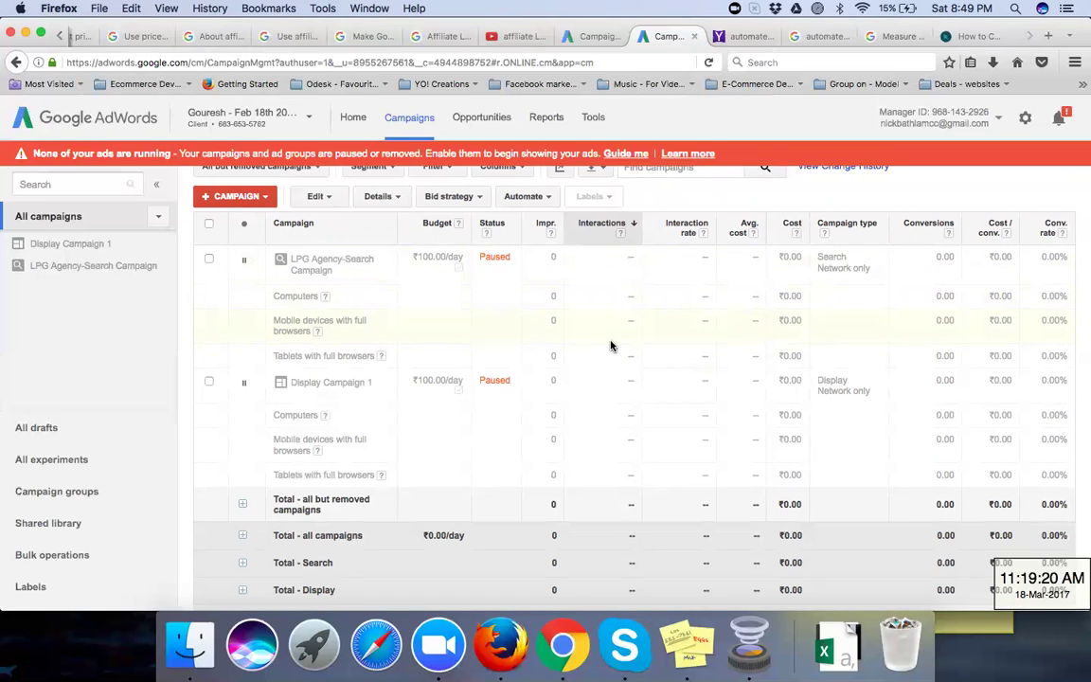
{"action": "scroll", "coordinate": [615, 322], "scroll_direction": "up", "scroll_amount": 3}
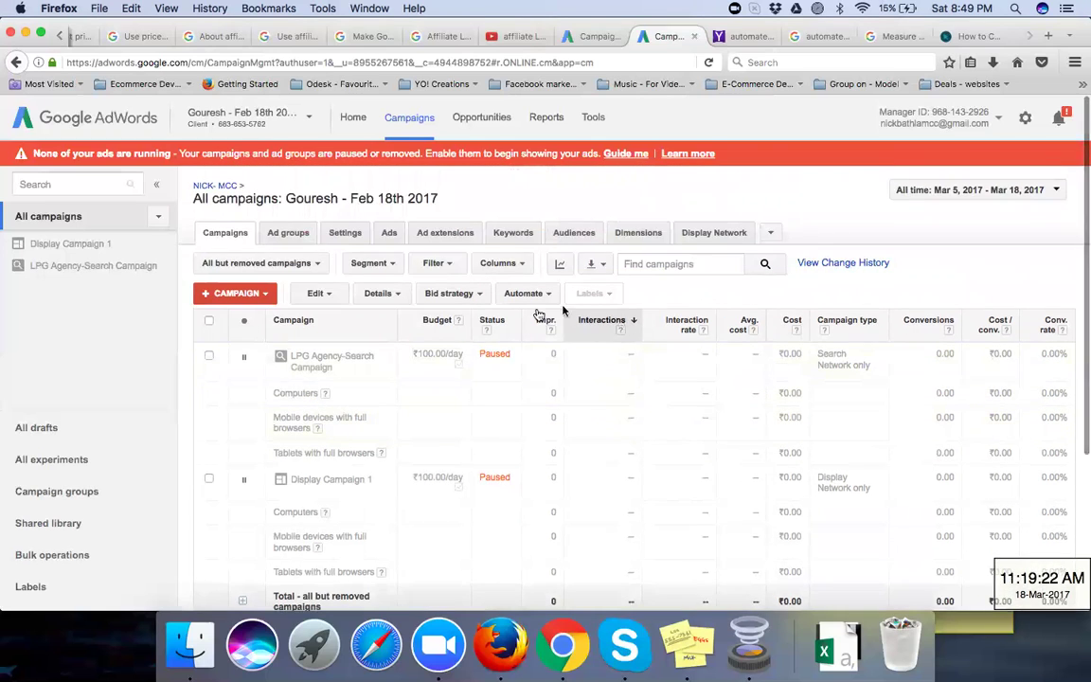
Step: Show the Ad groups list (New Agency, Draft ad group #2), inspecting Columns and Segment options unchanged
{"action": "left_click", "coordinate": [286, 233]}
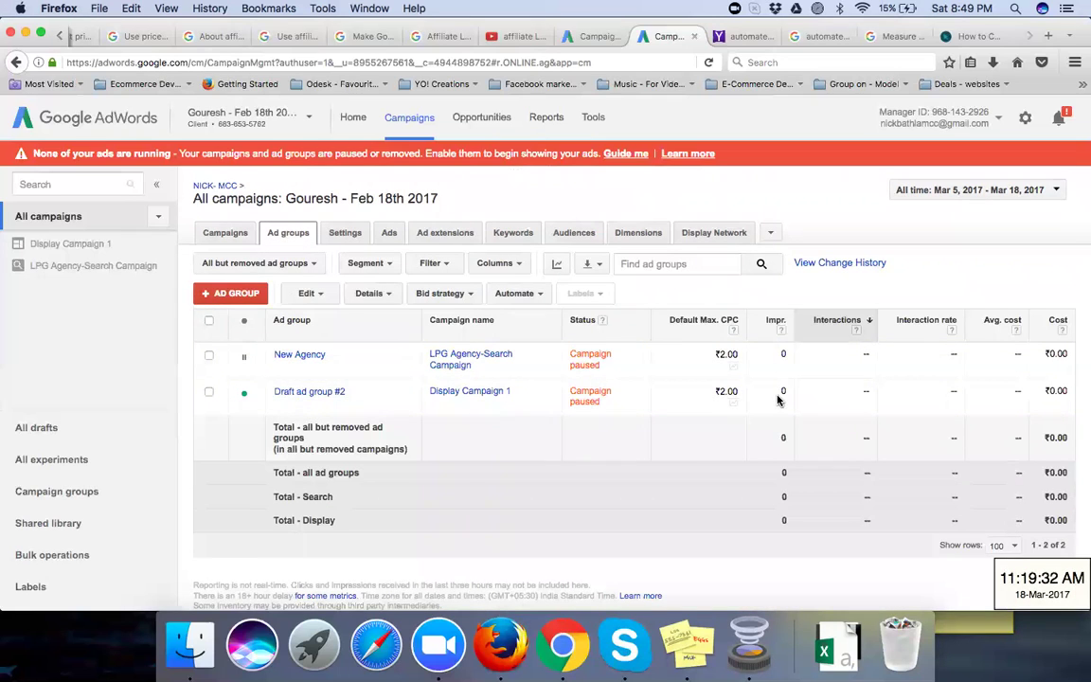
{"action": "left_click", "coordinate": [520, 266]}
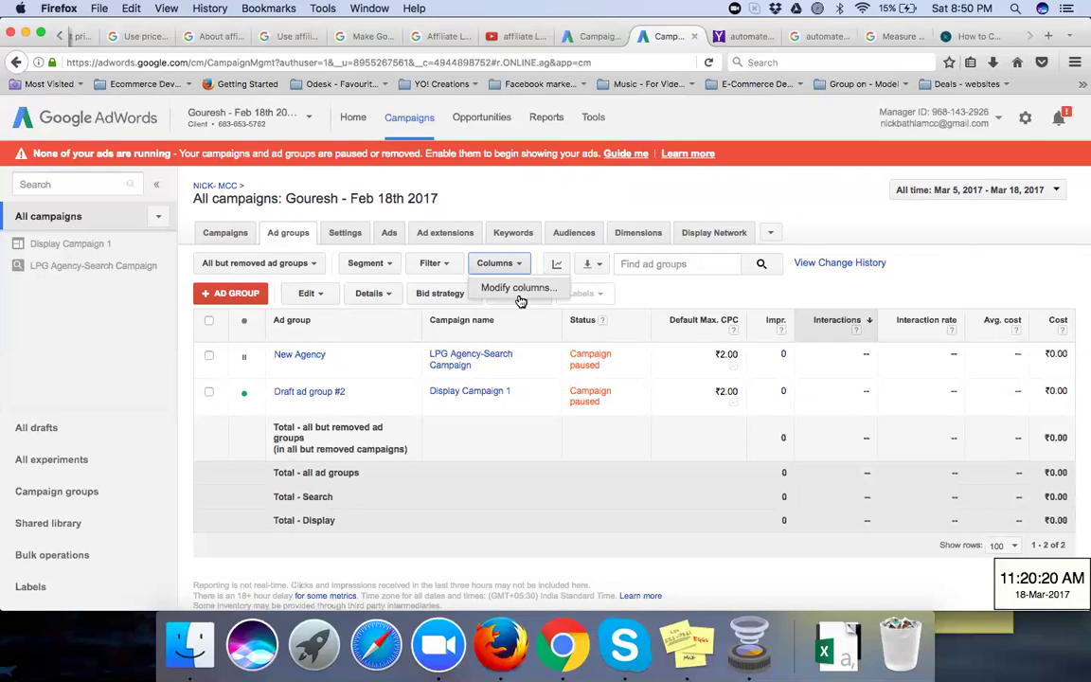
{"action": "left_click", "coordinate": [383, 268]}
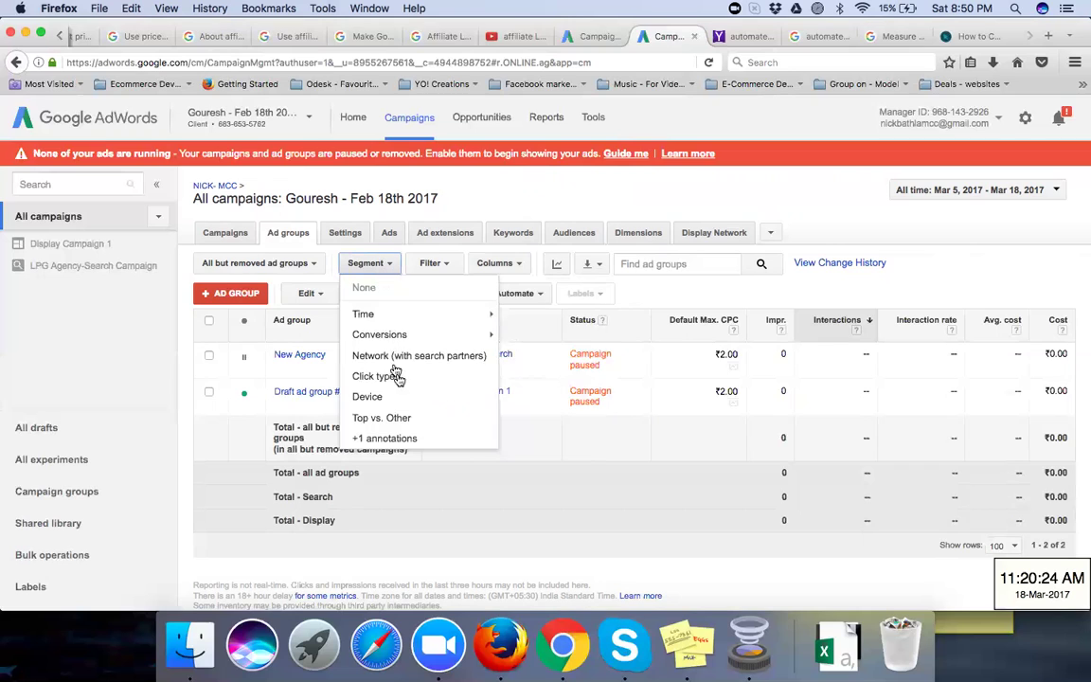
{"action": "left_click", "coordinate": [668, 284]}
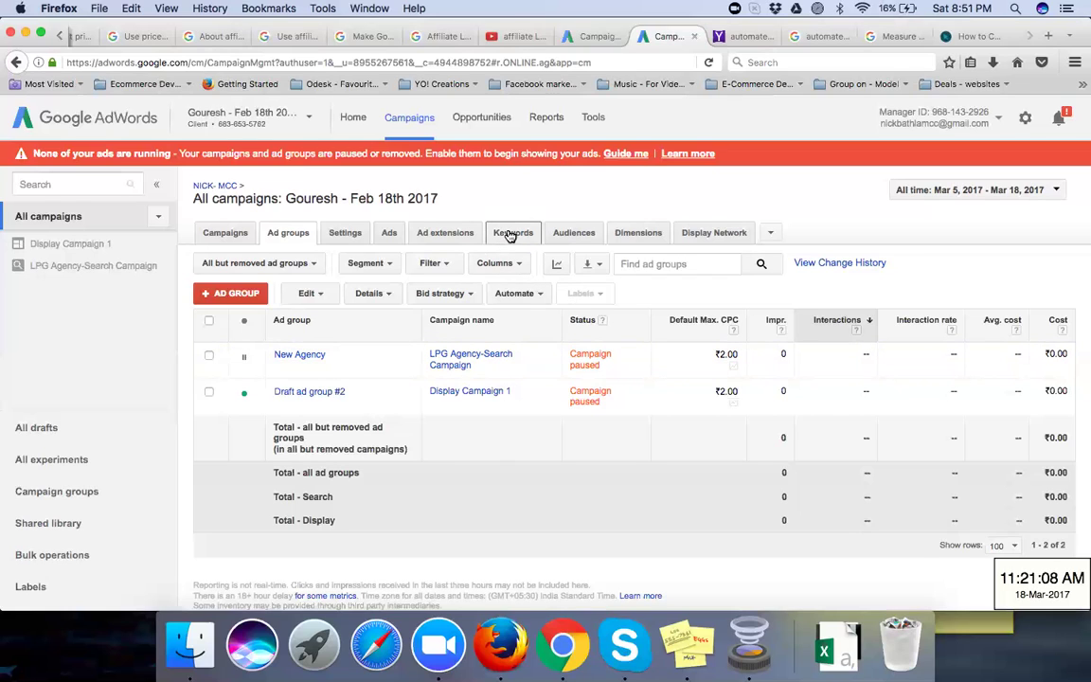
Step: Open the Keywords tab and scroll through keywords from LPG Distributor to LPG Dealership
{"action": "left_click", "coordinate": [510, 235]}
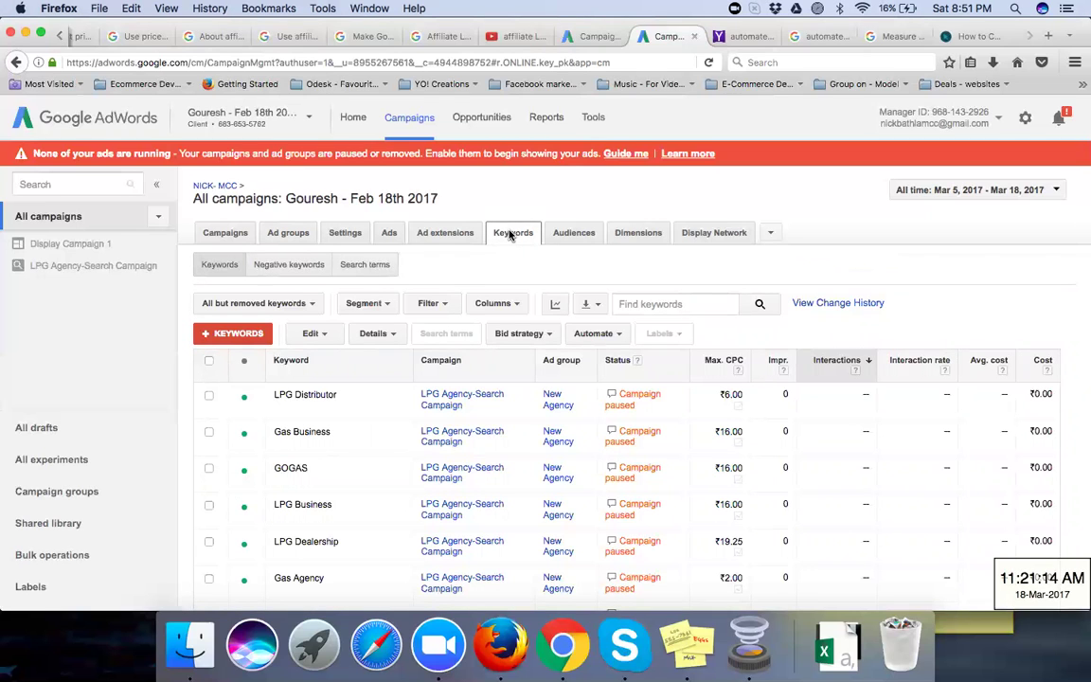
{"action": "scroll", "coordinate": [543, 353], "scroll_direction": "down", "scroll_amount": 2}
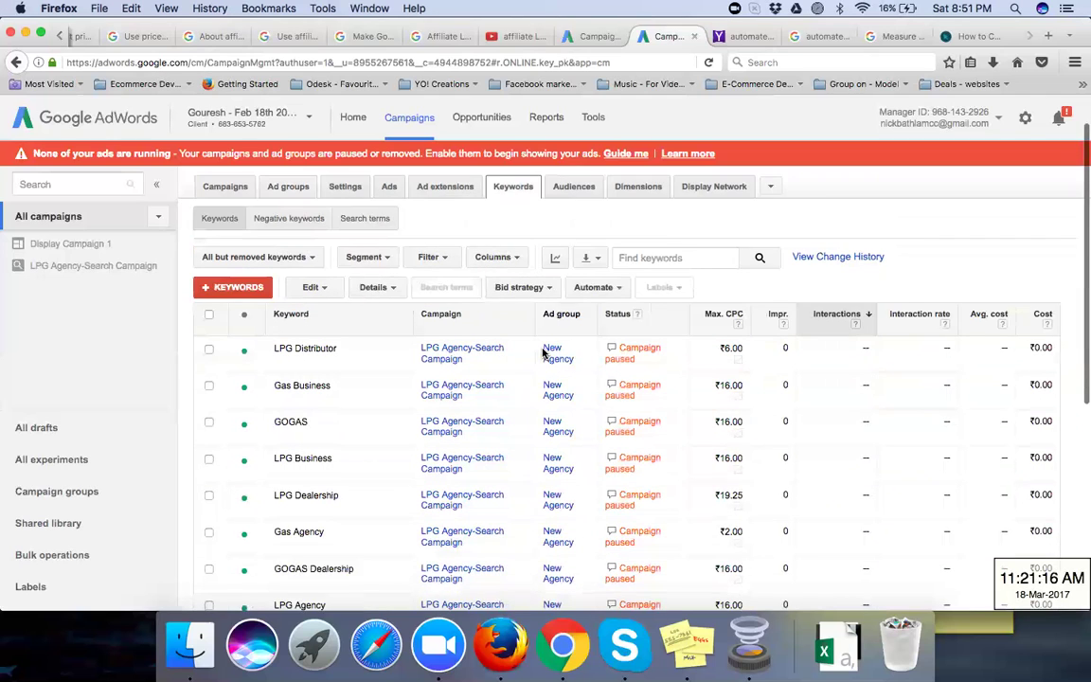
{"action": "scroll", "coordinate": [542, 352], "scroll_direction": "down", "scroll_amount": 2}
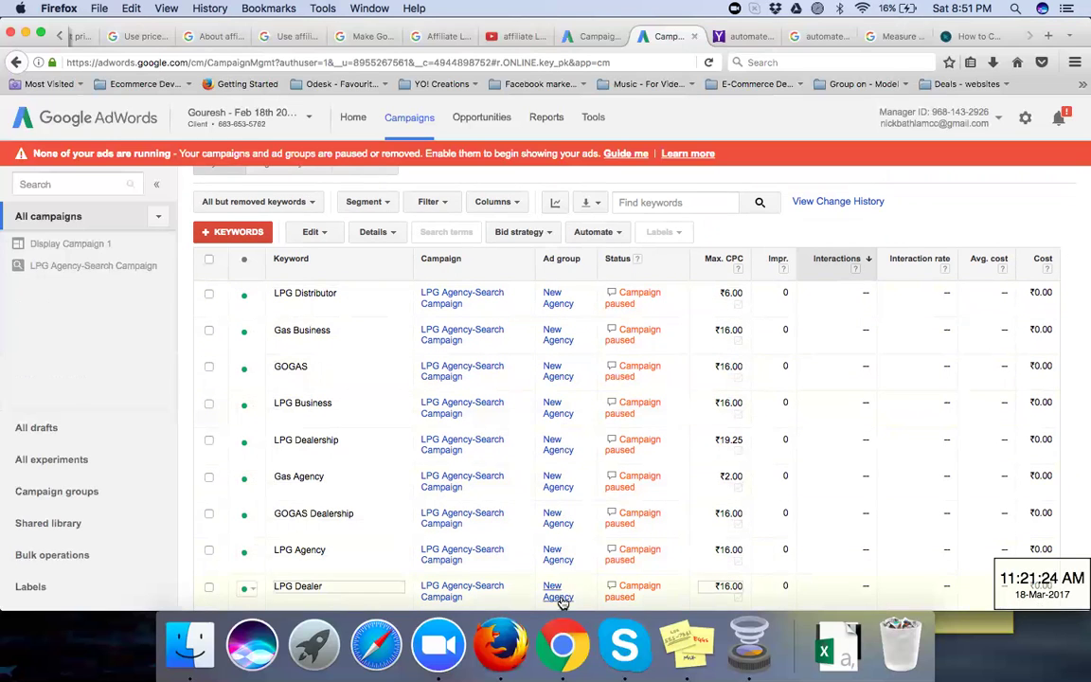
{"action": "scroll", "coordinate": [562, 601], "scroll_direction": "down", "scroll_amount": 3}
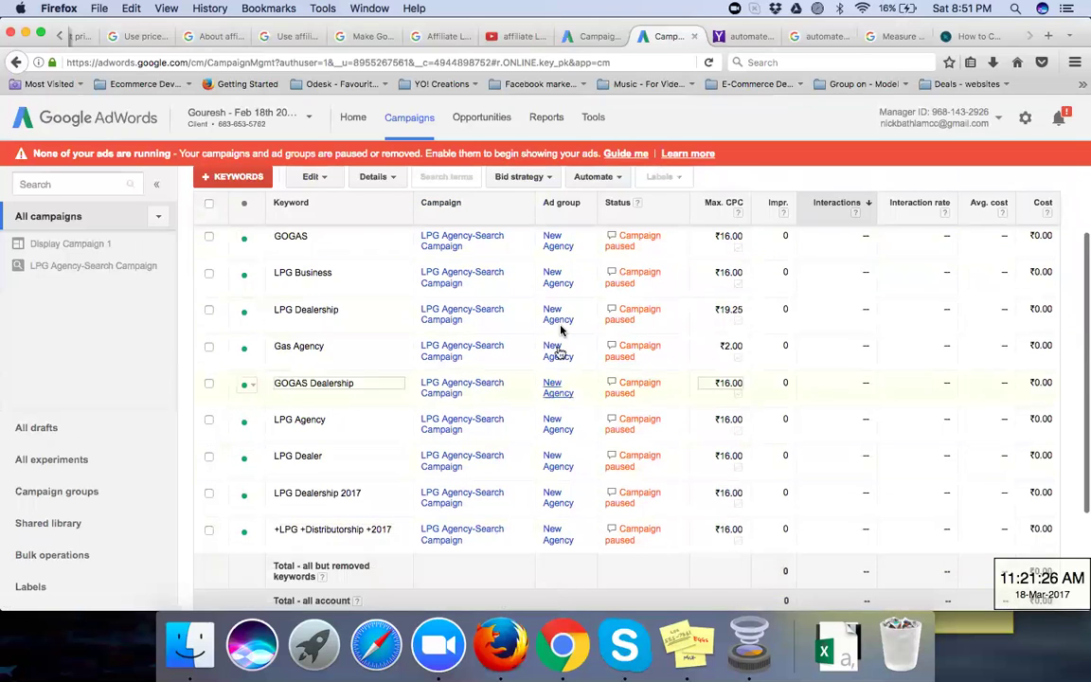
{"action": "scroll", "coordinate": [560, 330], "scroll_direction": "up", "scroll_amount": 5}
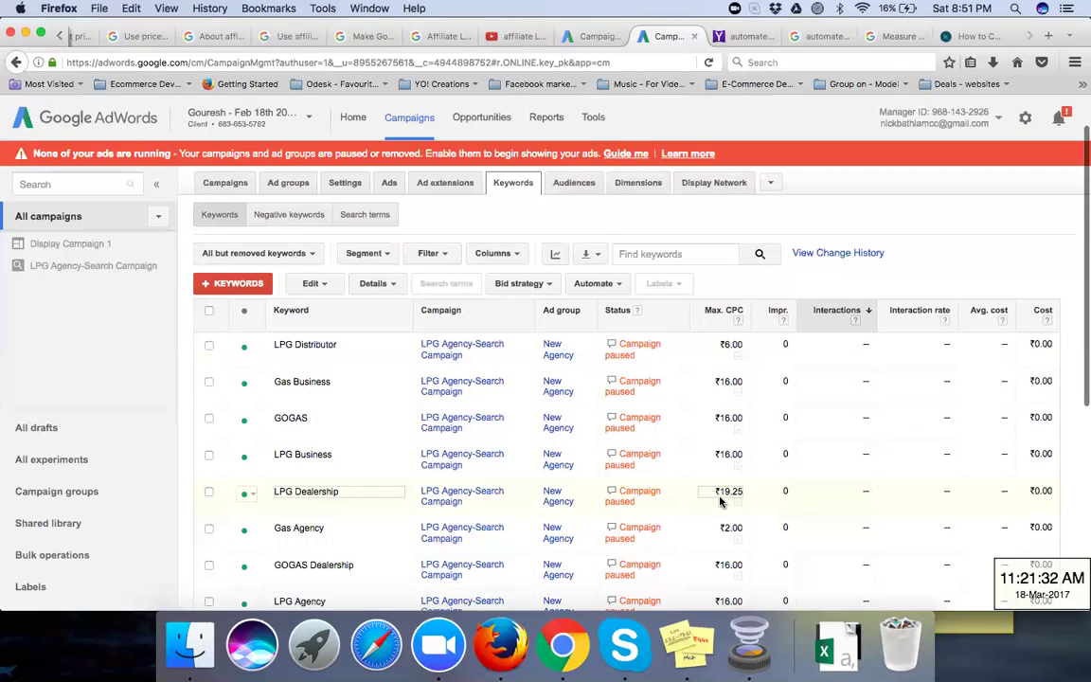
{"action": "scroll", "coordinate": [720, 502], "scroll_direction": "down", "scroll_amount": 3}
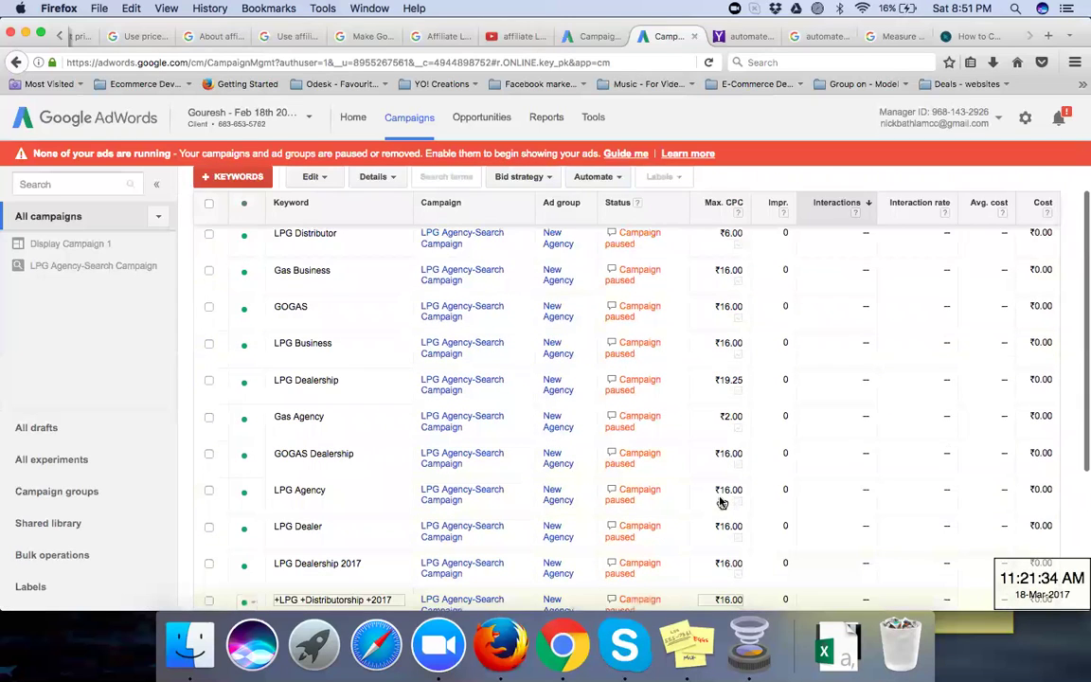
{"action": "scroll", "coordinate": [719, 501], "scroll_direction": "up", "scroll_amount": 2}
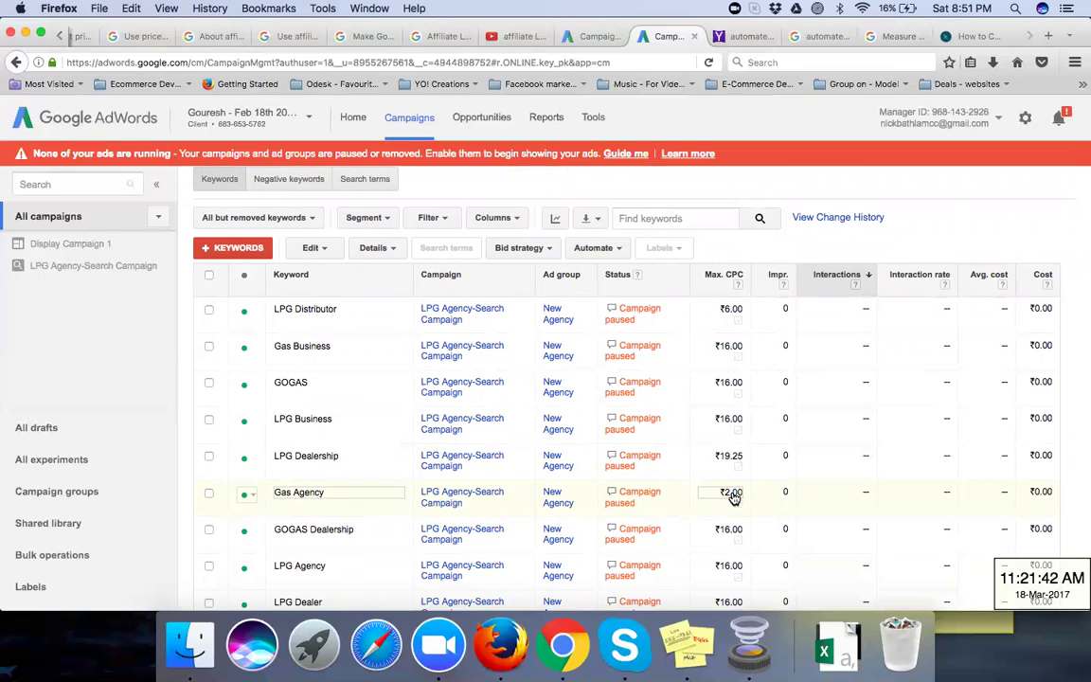
{"action": "left_click", "coordinate": [737, 313]}
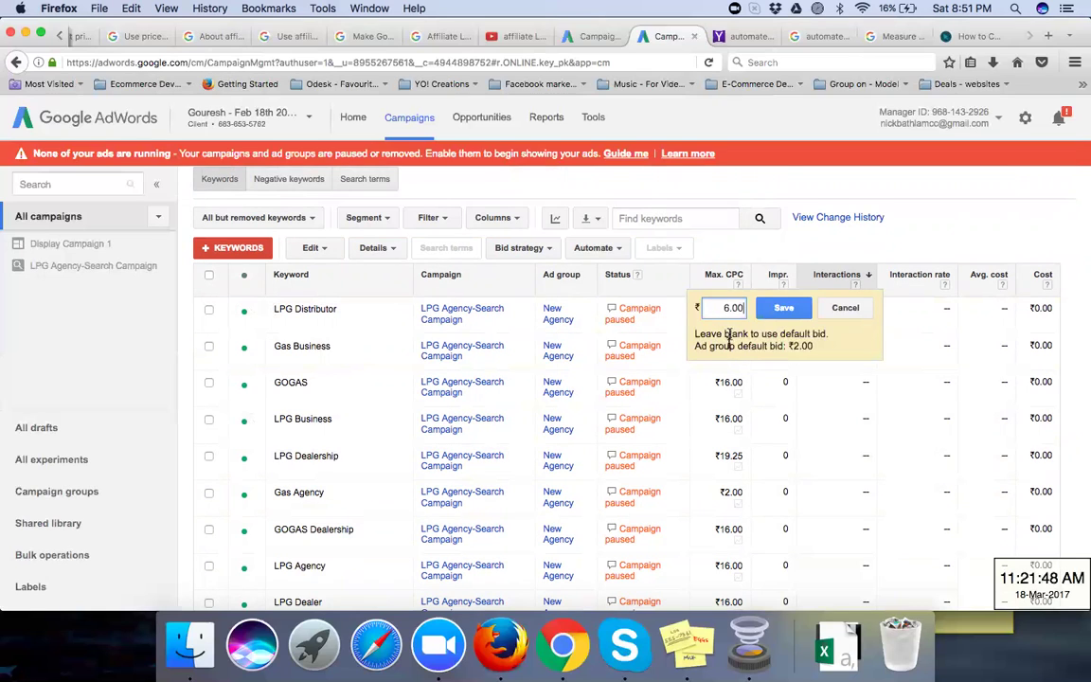
{"action": "left_click_drag", "start_coordinate": [696, 334], "coordinate": [826, 333]}
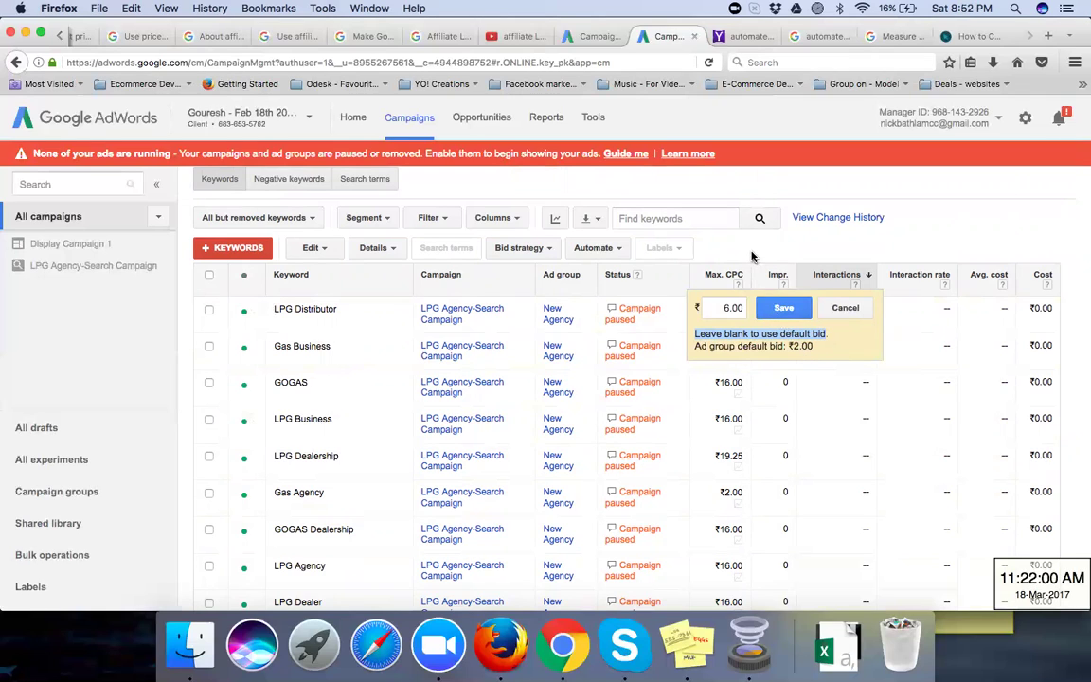
{"action": "key", "text": "Return"}
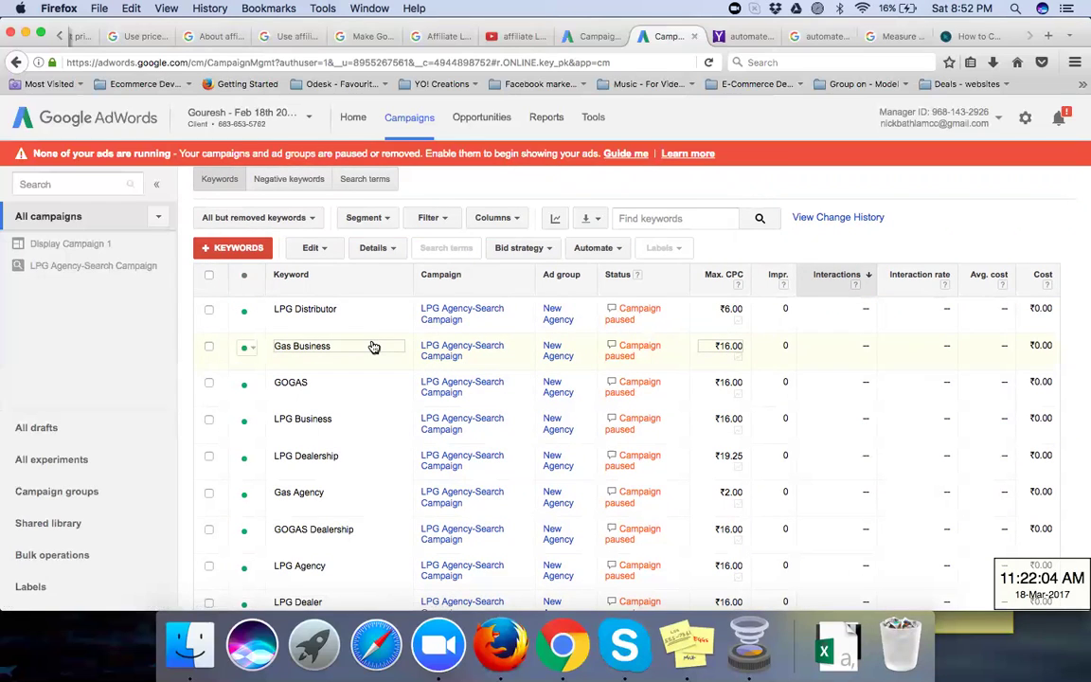
{"action": "left_click", "coordinate": [343, 318]}
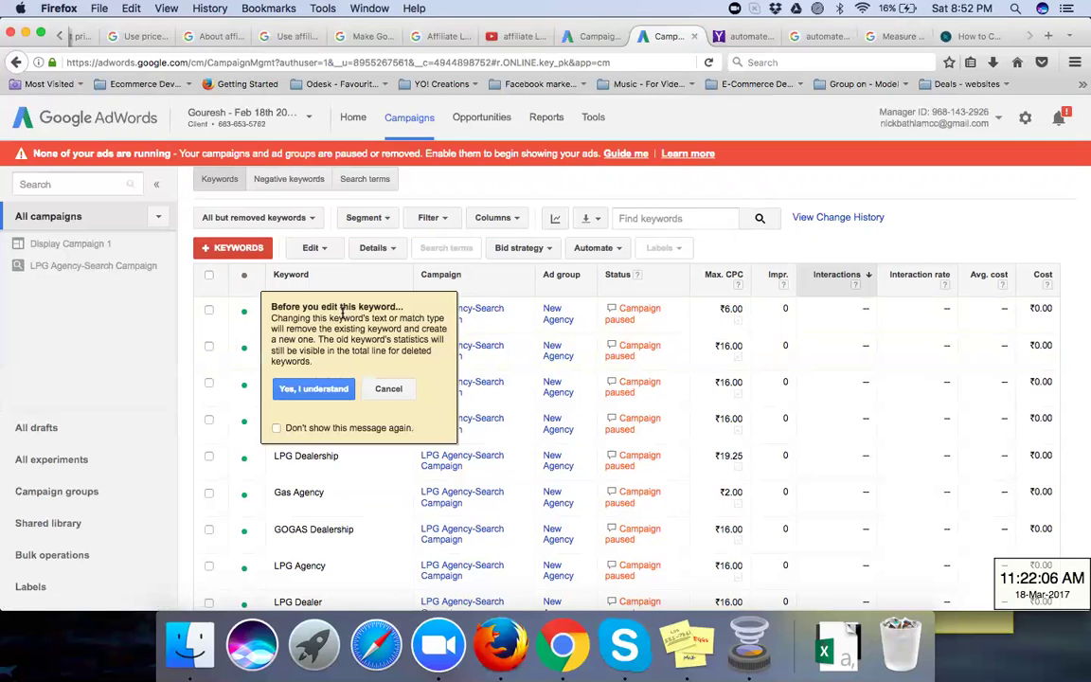
{"action": "left_click", "coordinate": [737, 253]}
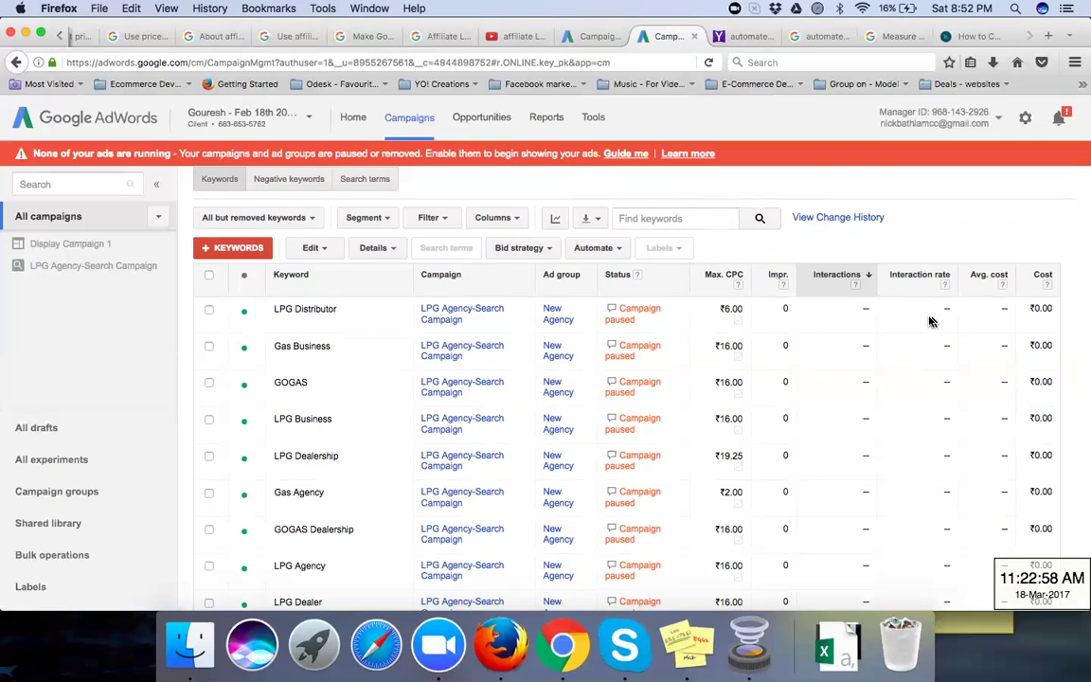
{"action": "left_click", "coordinate": [360, 307]}
Step: Edit the LPG Distributor keyword into broad match modifier +LPG +Distributor
{"action": "left_click", "coordinate": [312, 390]}
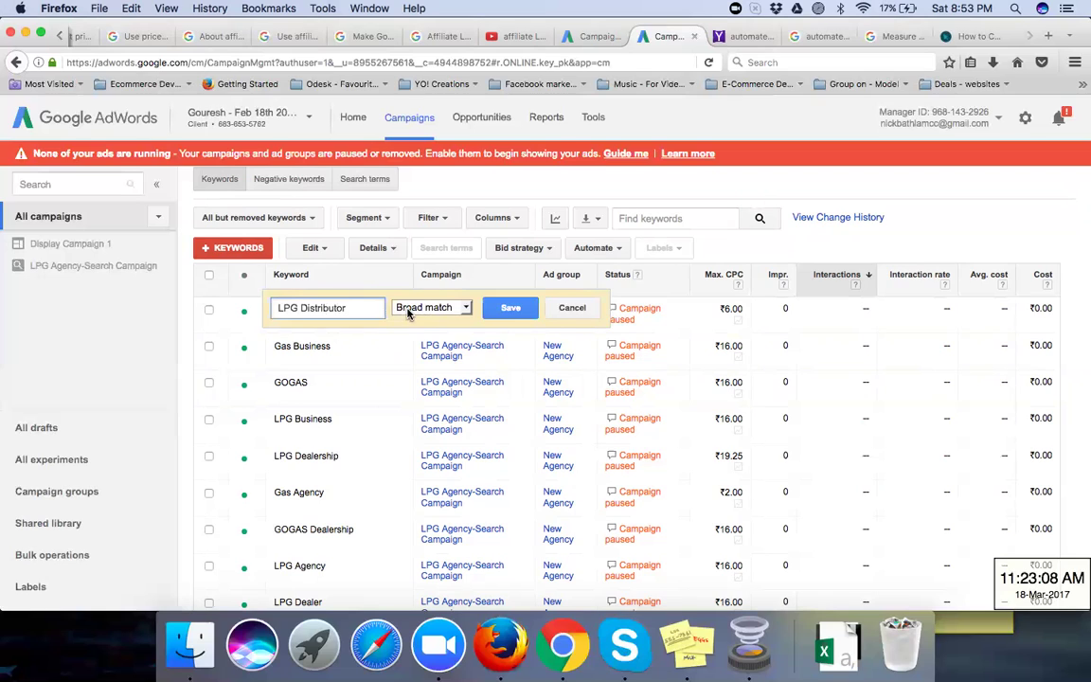
{"action": "left_click", "coordinate": [409, 314]}
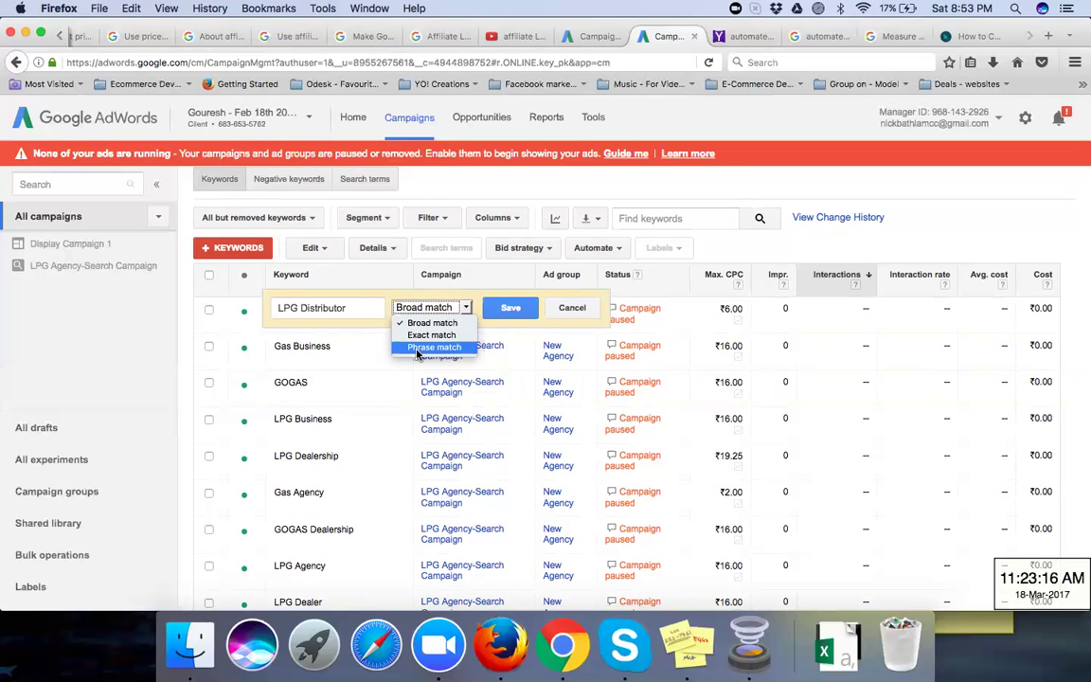
{"action": "left_click", "coordinate": [301, 308]}
{"action": "left_click", "coordinate": [301, 308]}
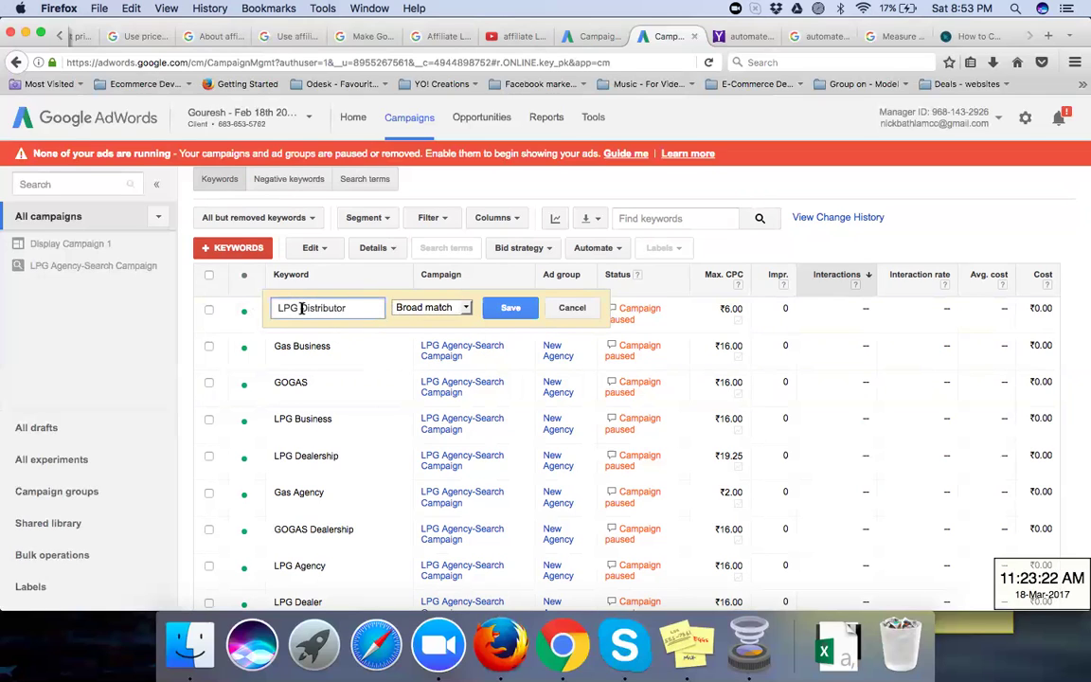
{"action": "type", "text": "+"}
{"action": "left_click", "coordinate": [277, 308]}
{"action": "type", "text": "+"}
{"action": "key", "text": "Return"}
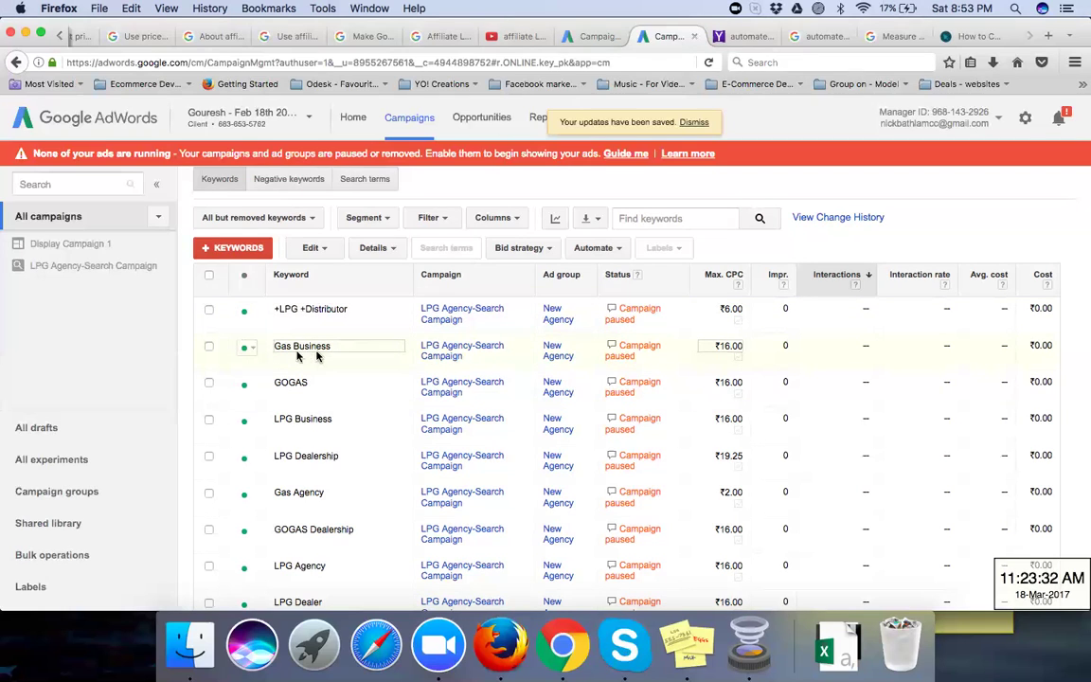
Step: Set the Gas Business keyword to phrase match
{"action": "left_click", "coordinate": [330, 347]}
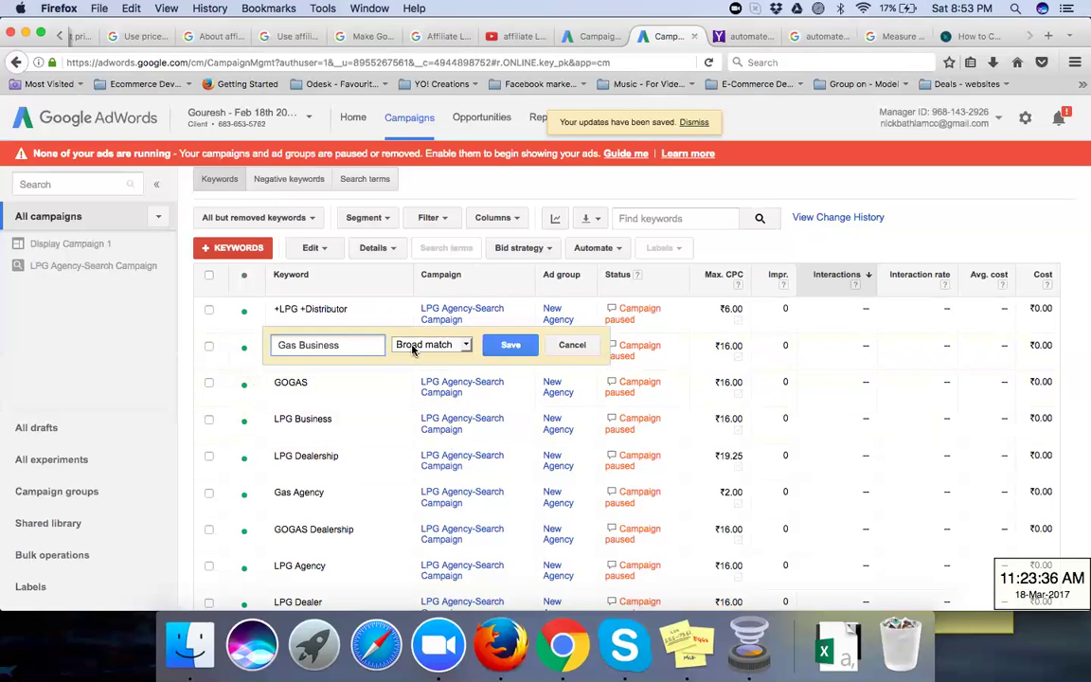
{"action": "left_click", "coordinate": [428, 346]}
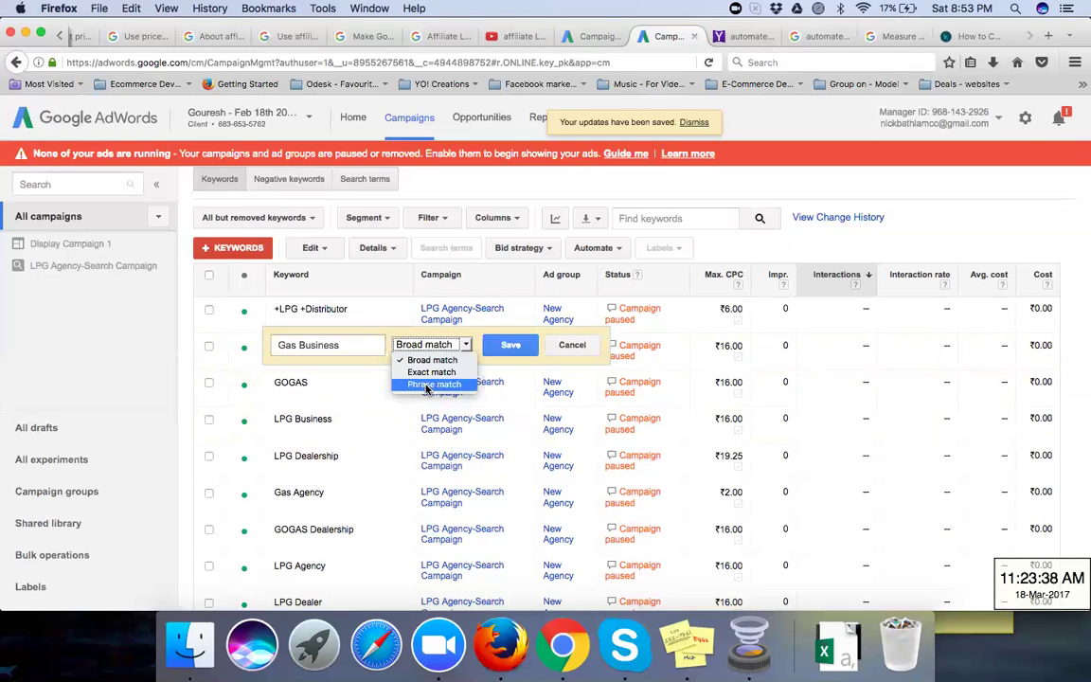
{"action": "left_click", "coordinate": [427, 385]}
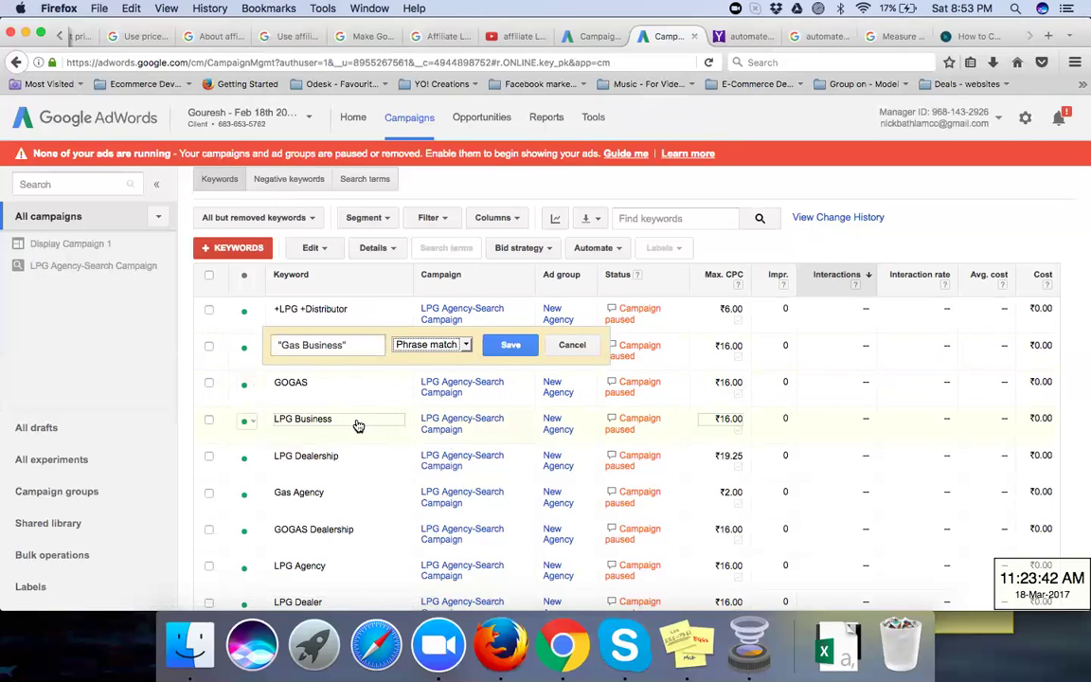
{"action": "key", "text": "Return"}
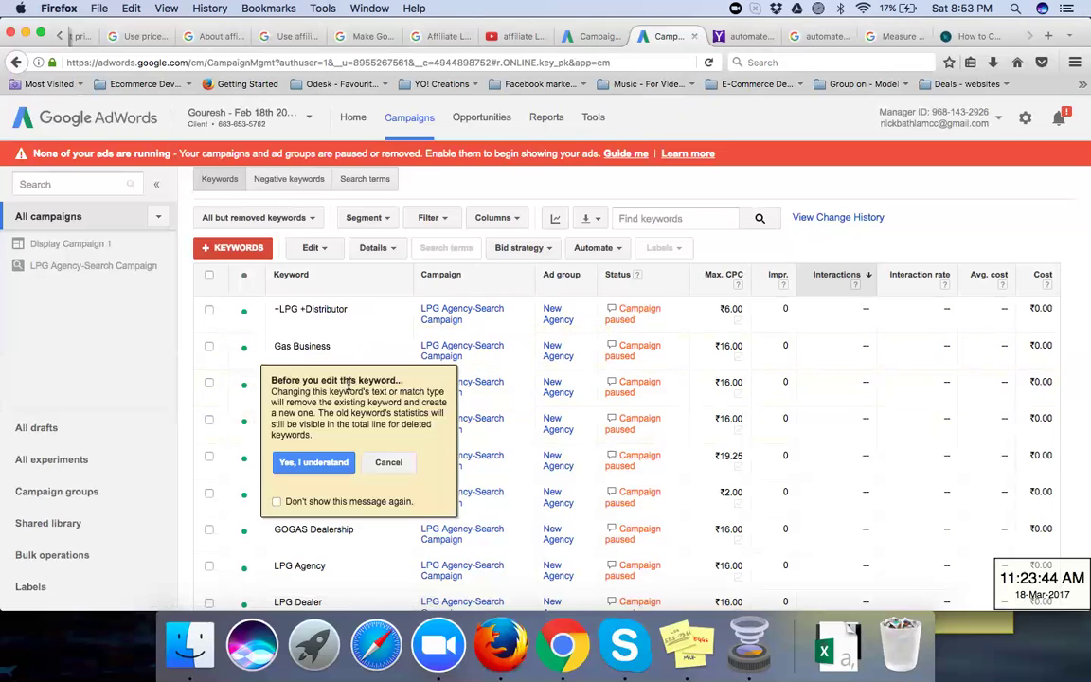
Step: Open the GOGAS keyword for editing, leave it at broad match, and cancel
{"action": "left_click", "coordinate": [335, 463]}
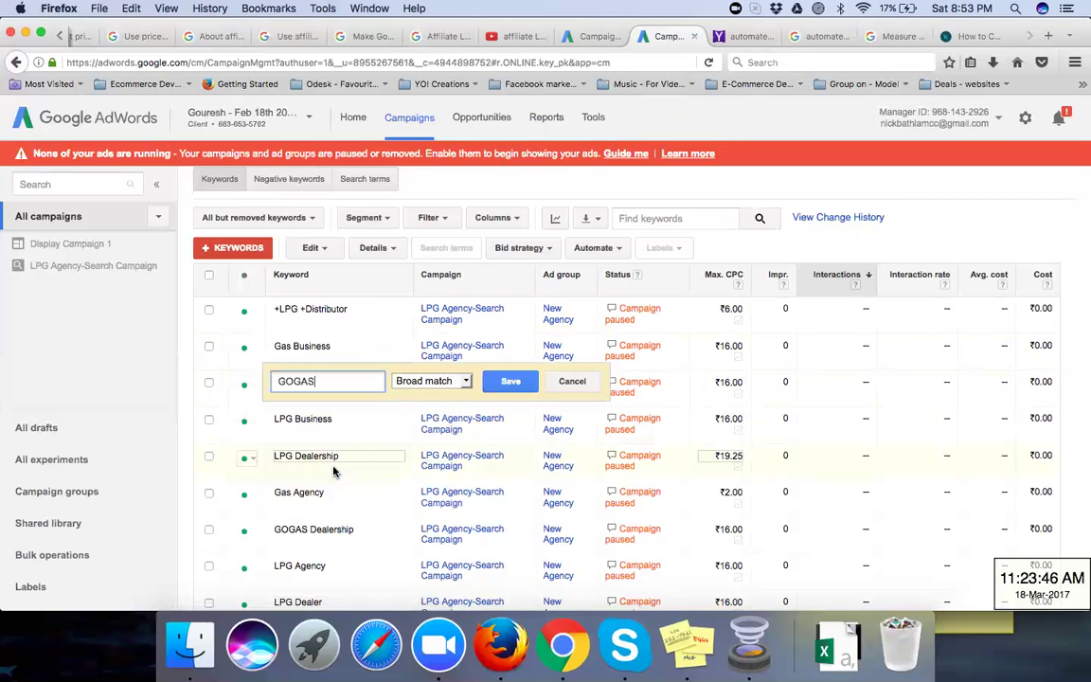
{"action": "left_click", "coordinate": [410, 381]}
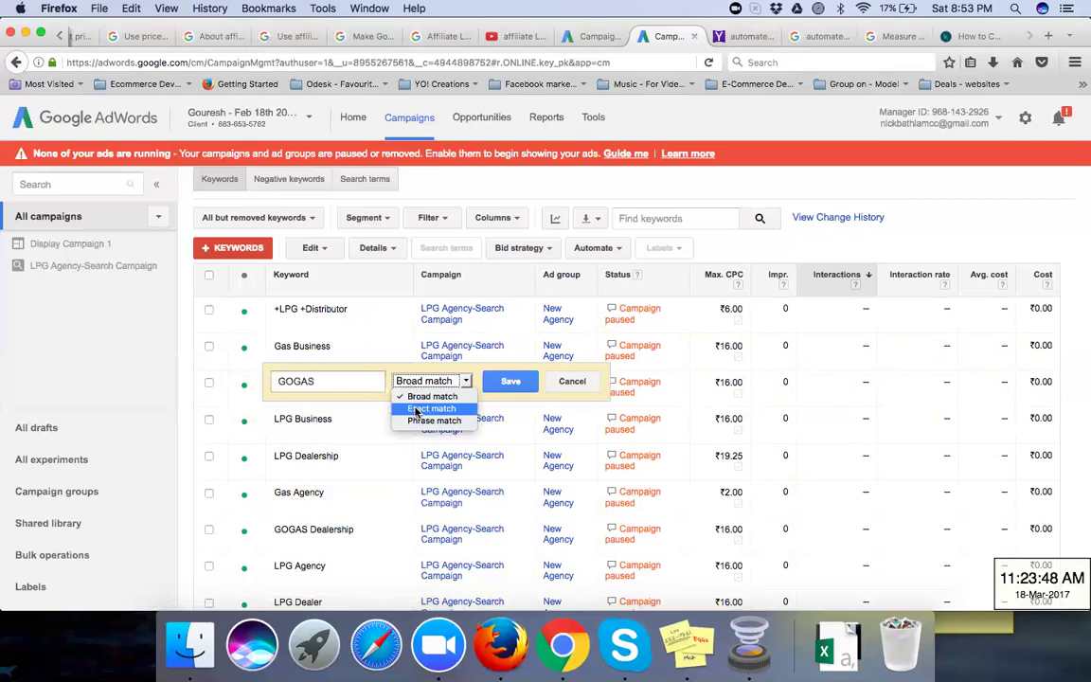
{"action": "left_click", "coordinate": [398, 291]}
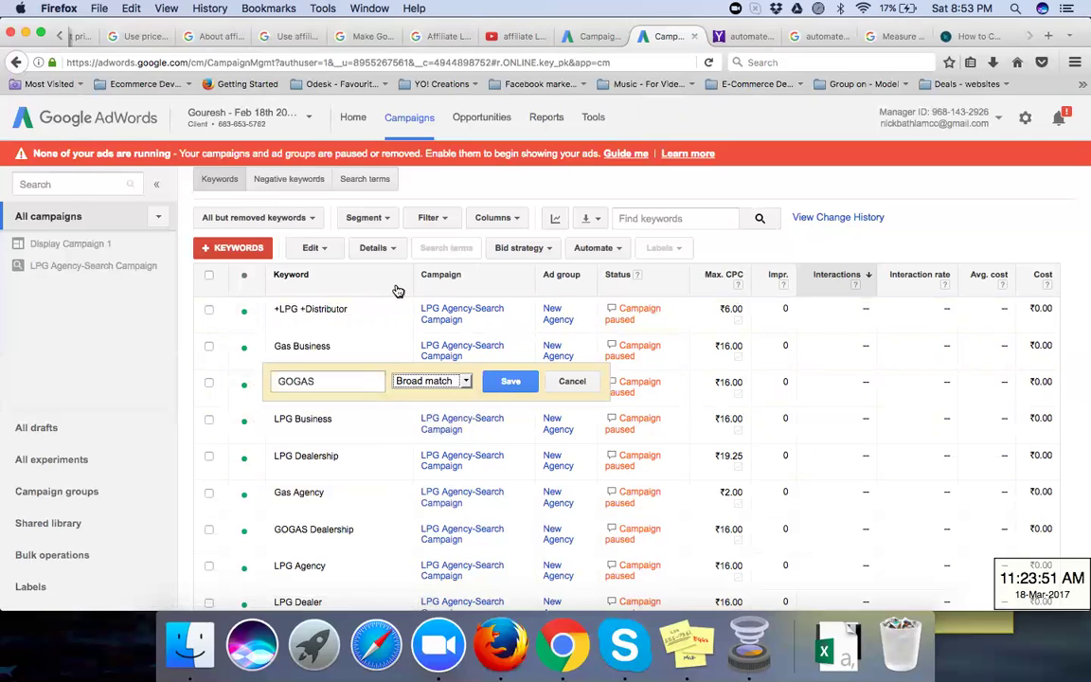
{"action": "left_click", "coordinate": [458, 181]}
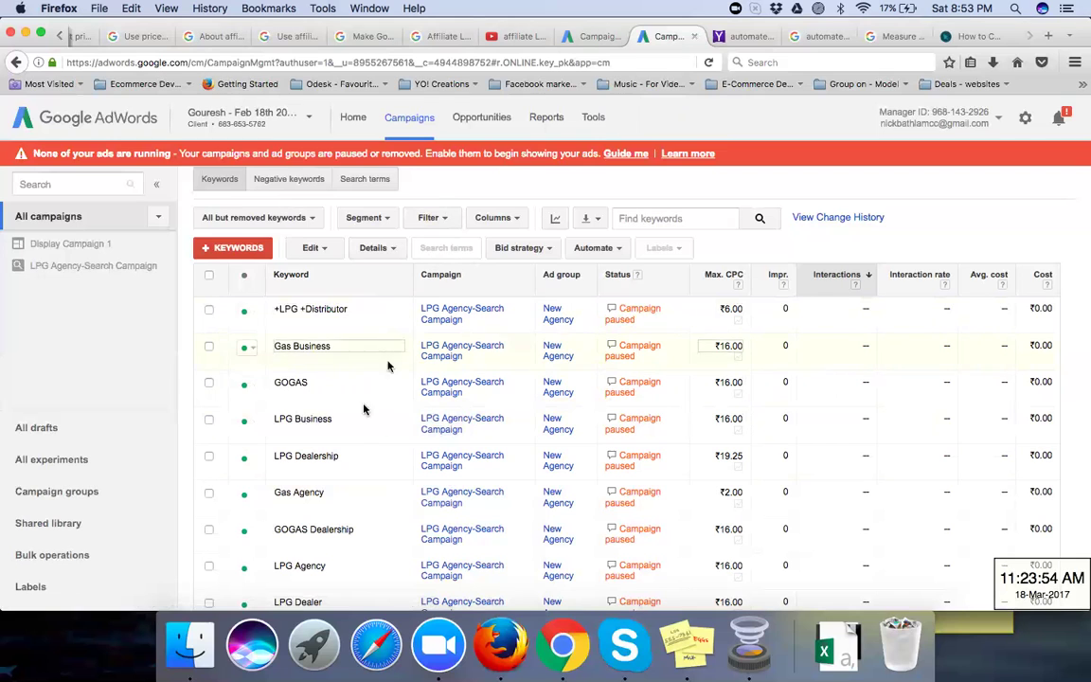
Step: Open the All settings view showing both campaigns' budgets, networks, schedules and locations
{"action": "scroll", "coordinate": [359, 440], "scroll_direction": "up", "scroll_amount": 2}
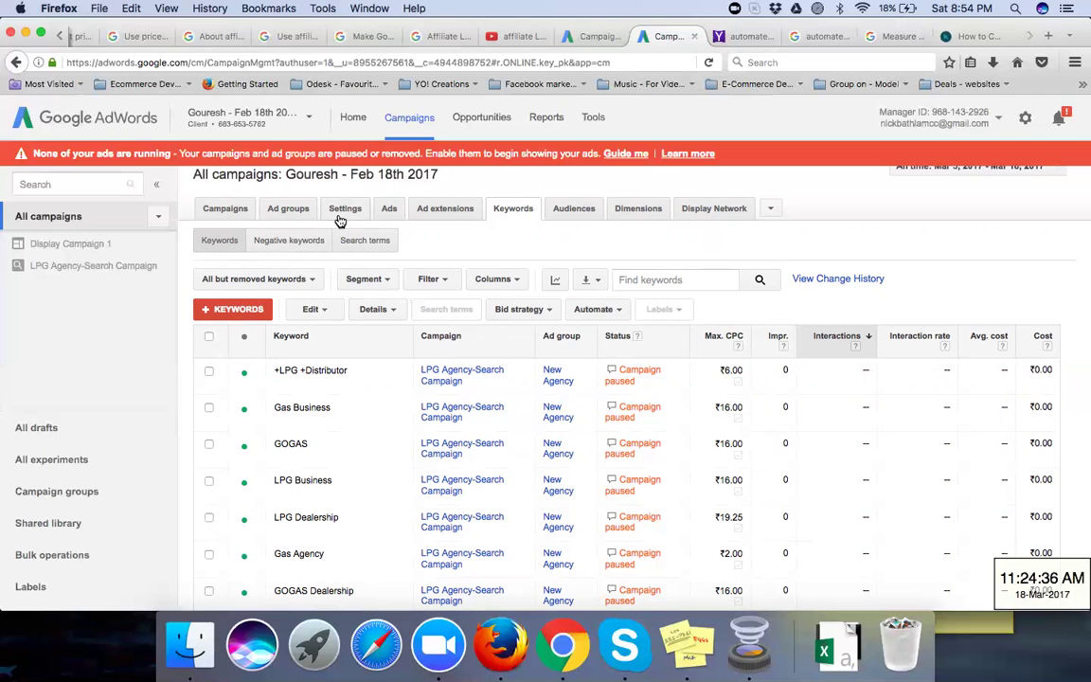
{"action": "left_click", "coordinate": [340, 219]}
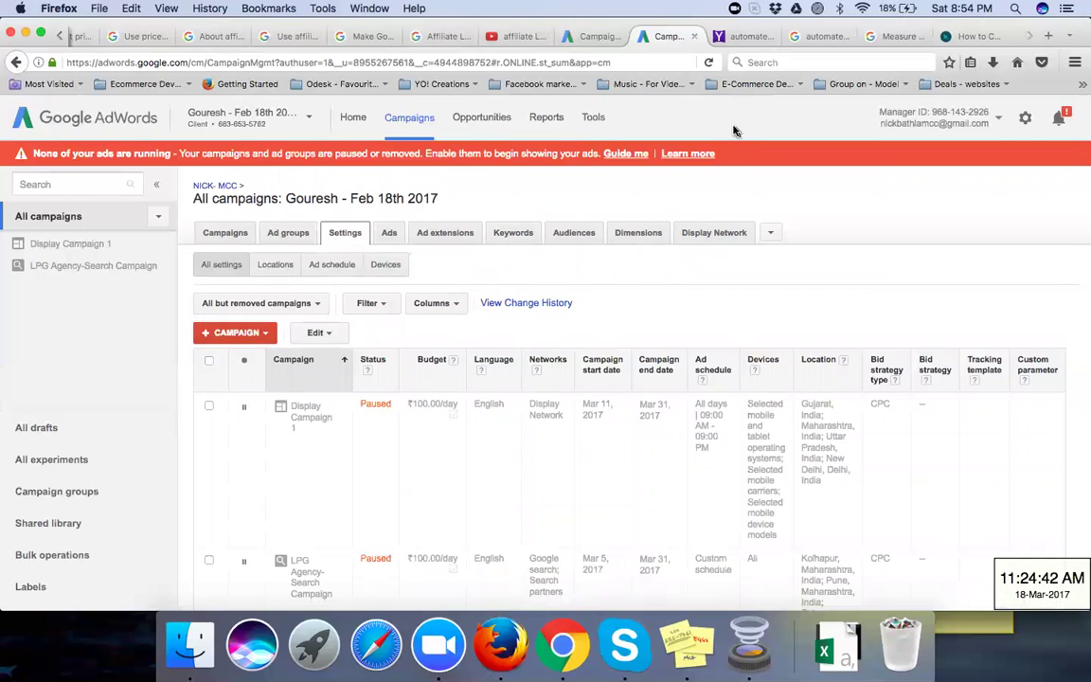
Step: List the targeted locations like Kolhapur, Pune, Satara, Gujarat and New Delhi, and check the location report types
{"action": "left_click", "coordinate": [276, 265]}
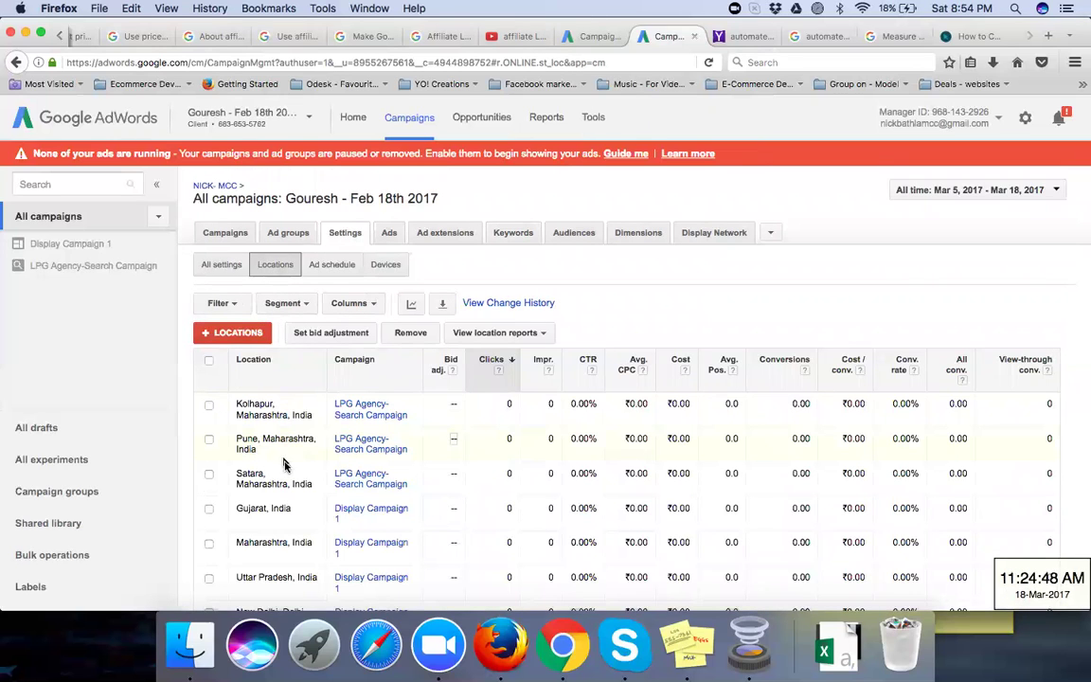
{"action": "scroll", "coordinate": [288, 495], "scroll_direction": "down", "scroll_amount": 2}
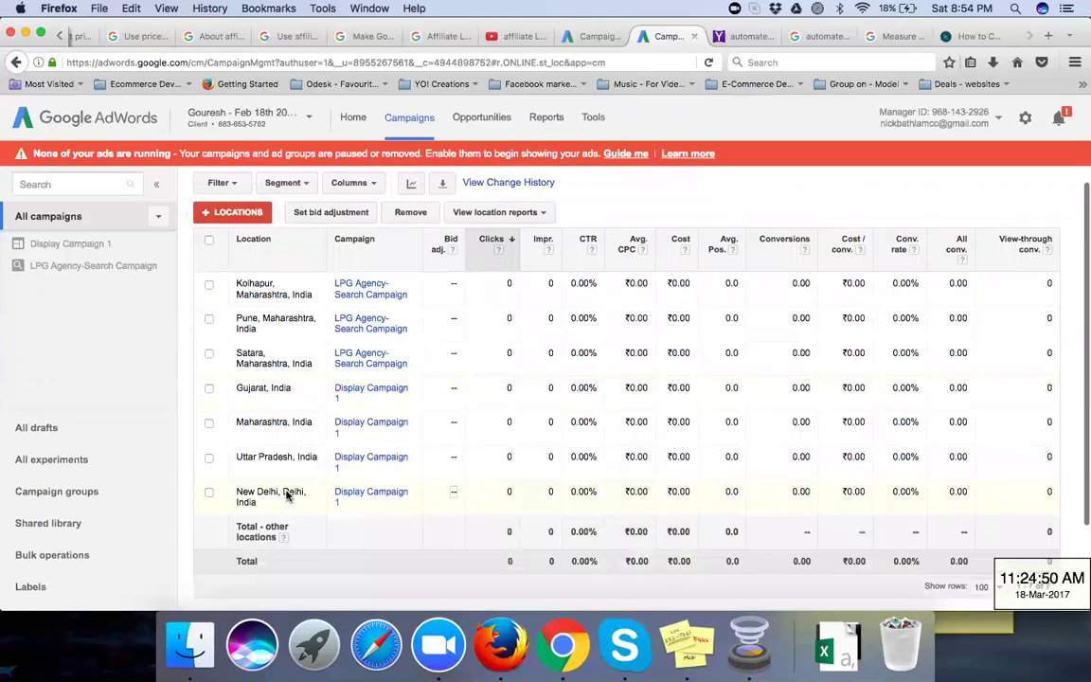
{"action": "scroll", "coordinate": [287, 495], "scroll_direction": "up", "scroll_amount": 2}
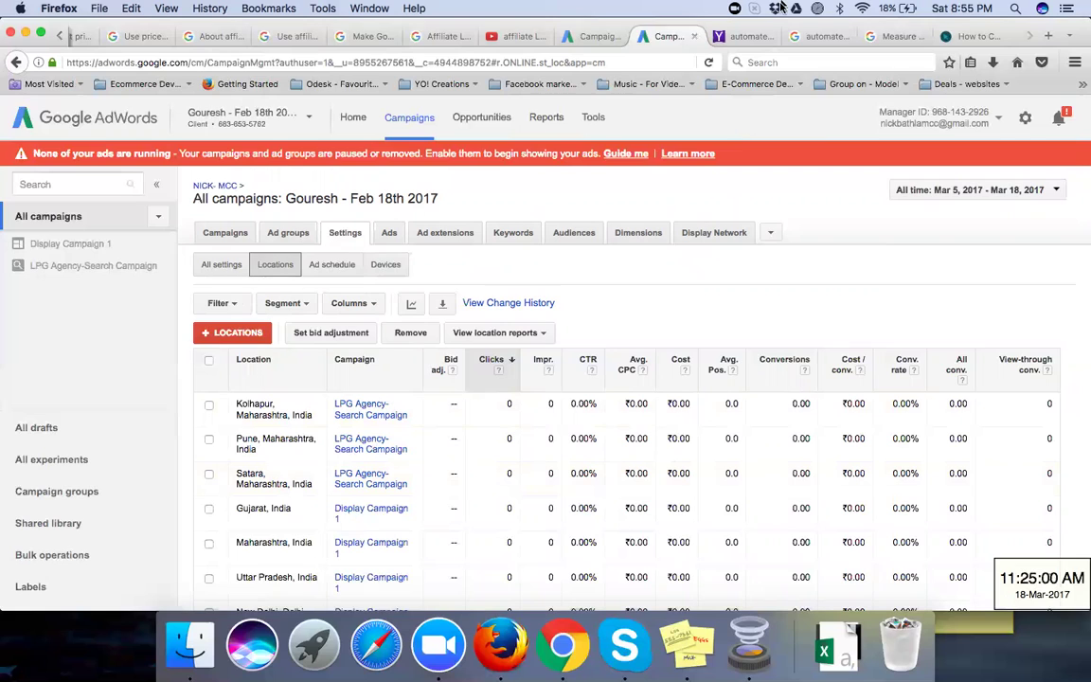
{"action": "left_click", "coordinate": [544, 335]}
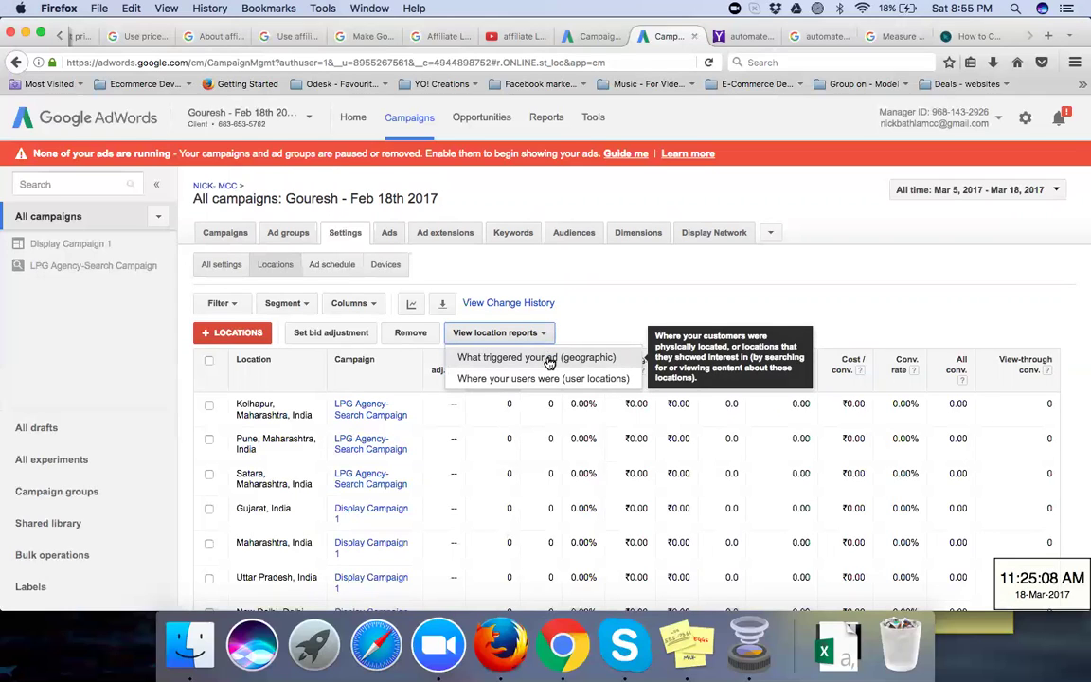
{"action": "left_click", "coordinate": [573, 301]}
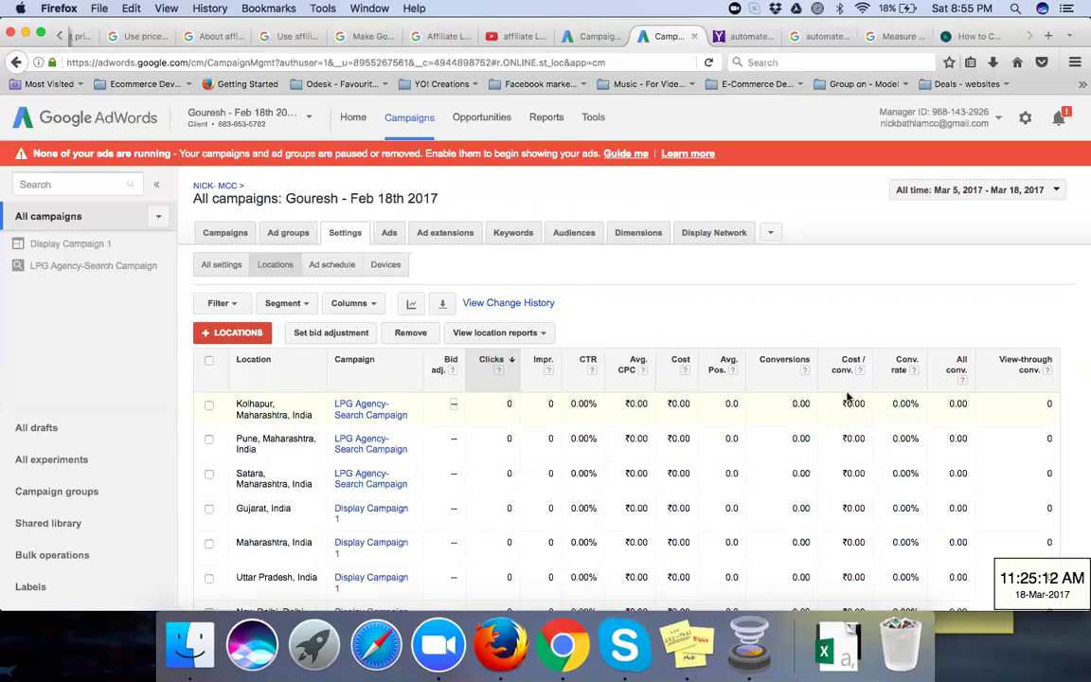
Step: Review the column and segment options available for the location stats table
{"action": "left_click", "coordinate": [330, 266]}
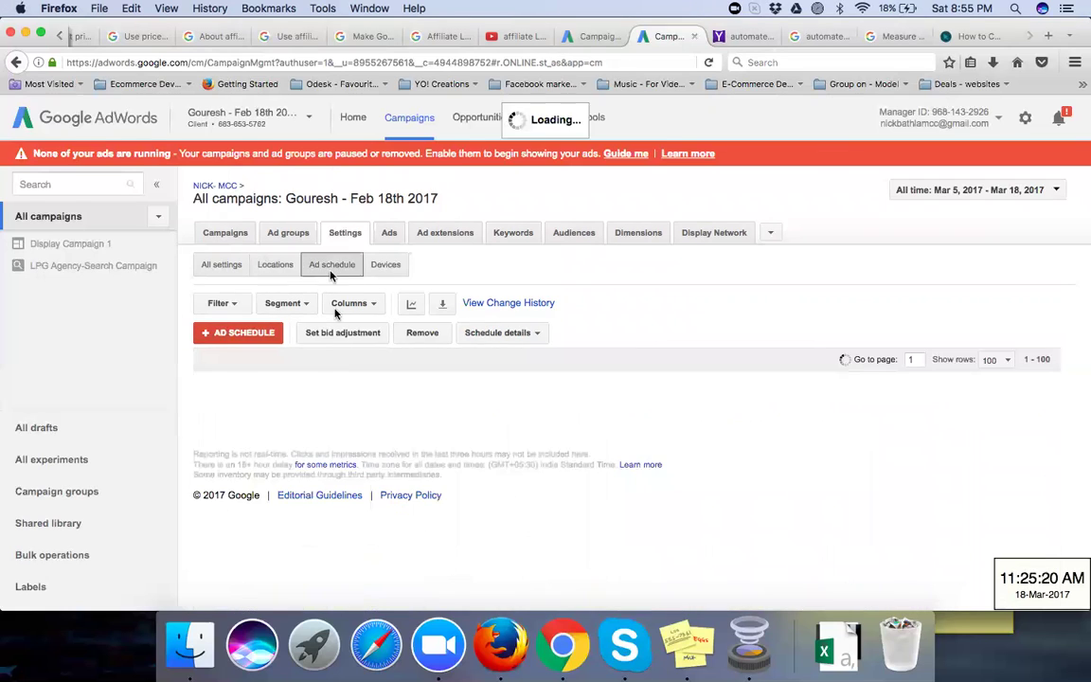
{"action": "left_click", "coordinate": [272, 266]}
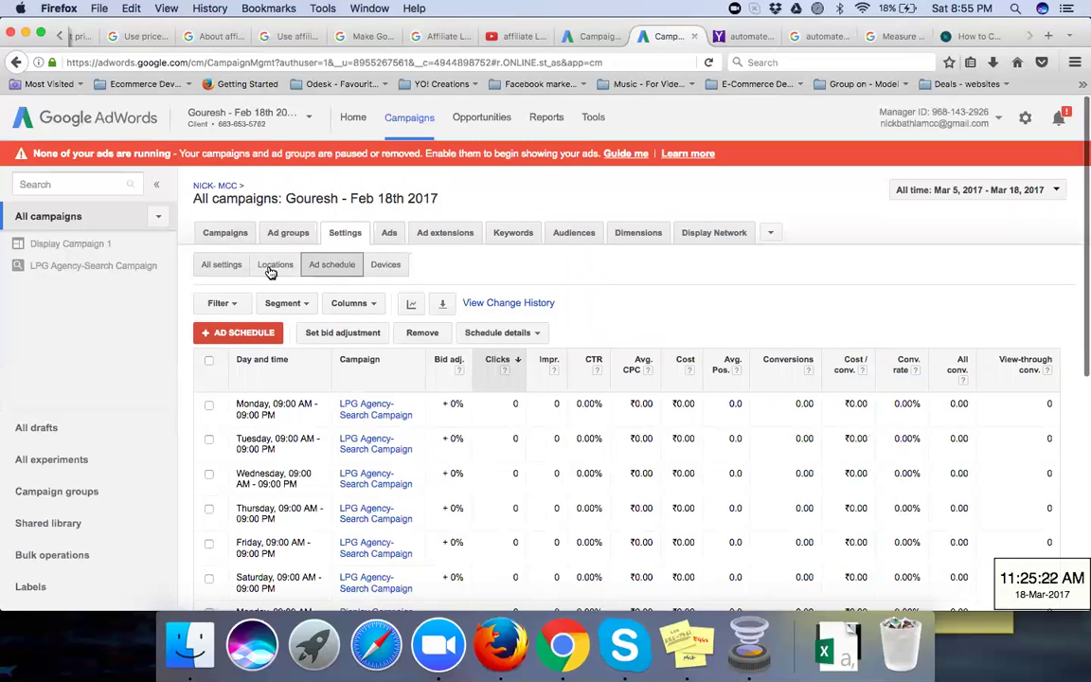
{"action": "left_click", "coordinate": [350, 303]}
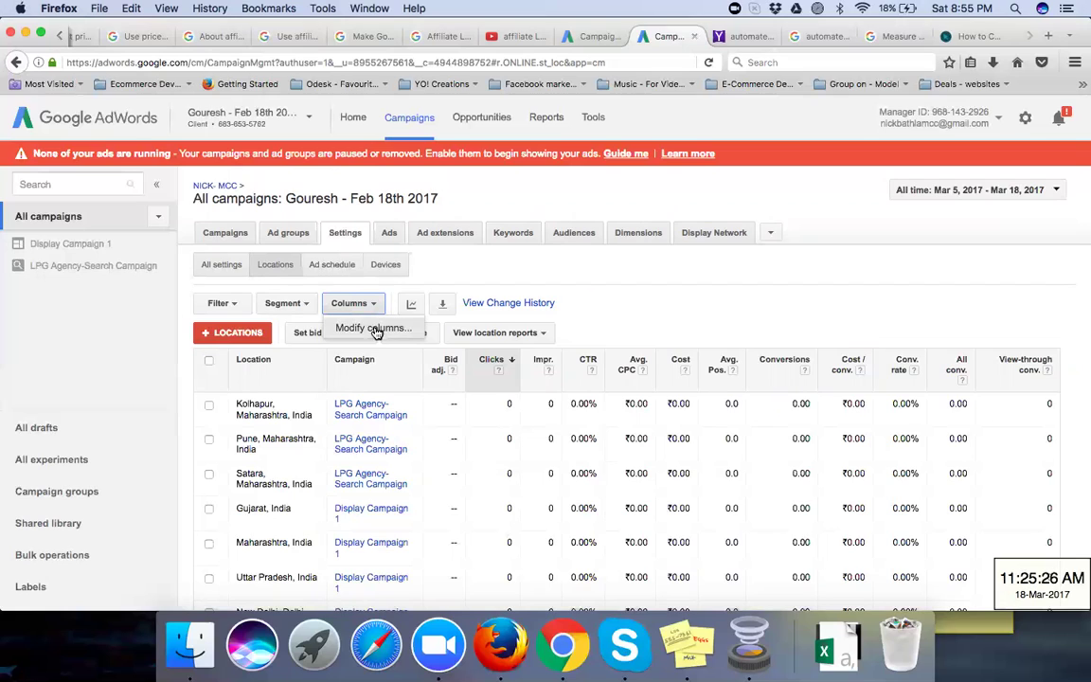
{"action": "left_click", "coordinate": [303, 305]}
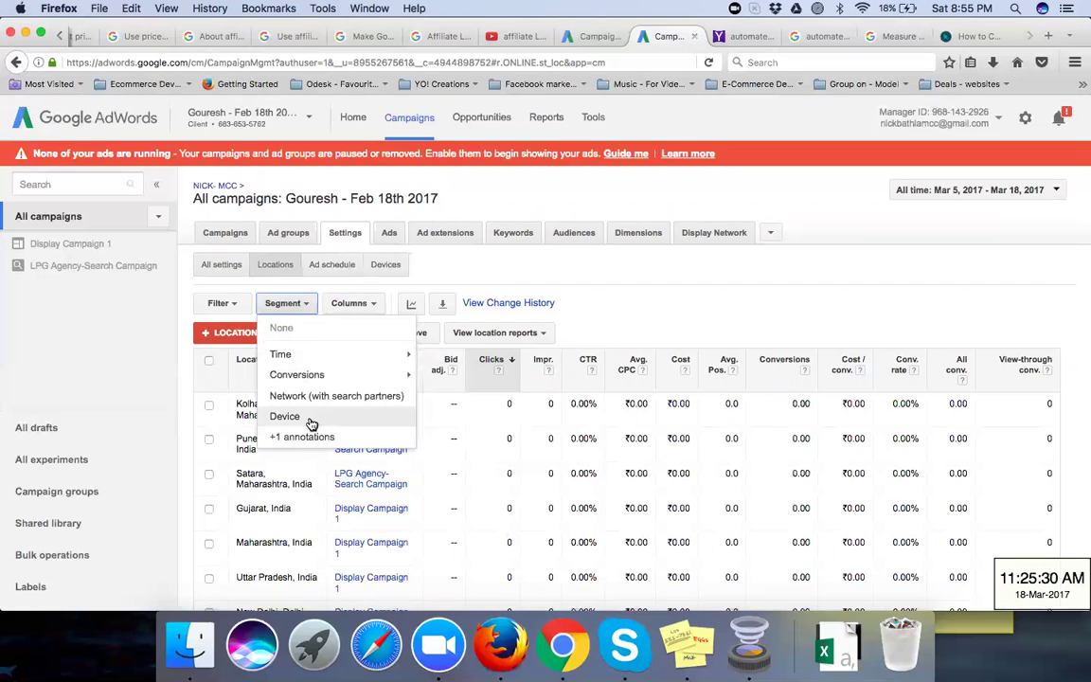
{"action": "left_click", "coordinate": [485, 254]}
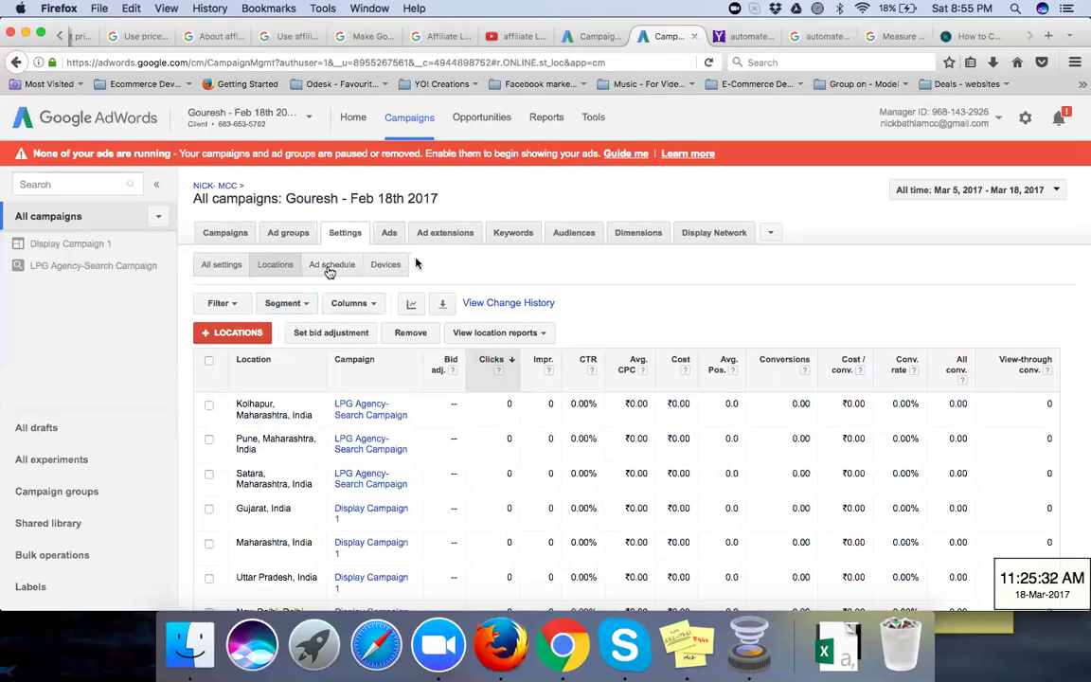
Step: View both campaigns' ad schedule with Monday–Saturday 09:00 AM–09:00 PM slots at +0% bid adjustment
{"action": "left_click", "coordinate": [332, 266]}
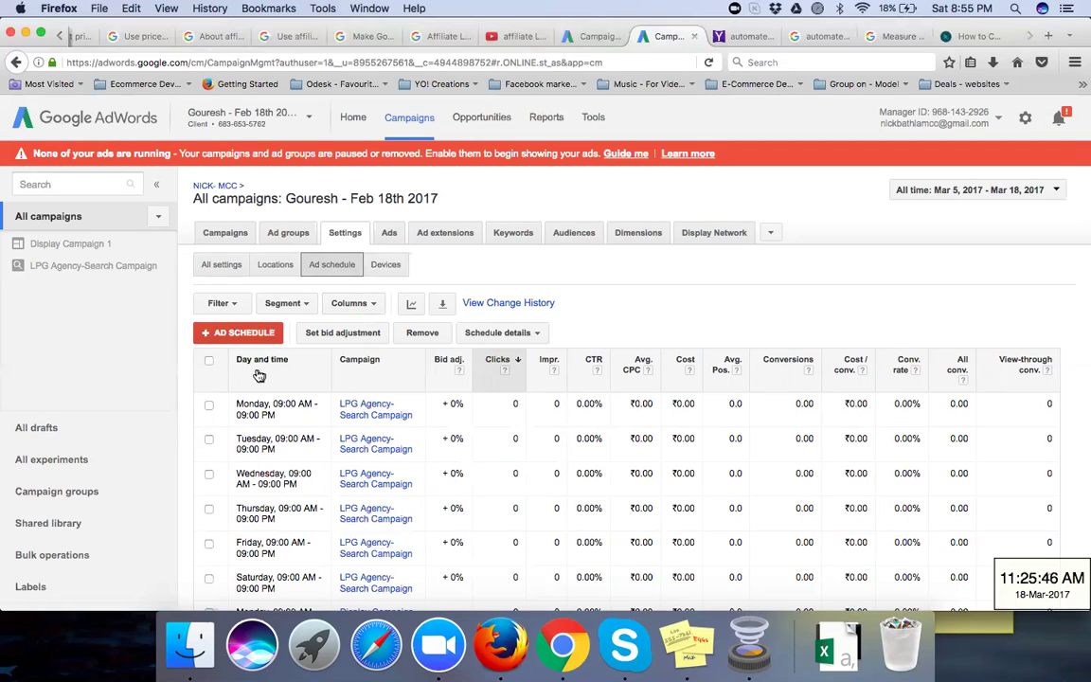
{"action": "scroll", "coordinate": [284, 474], "scroll_direction": "down", "scroll_amount": 10}
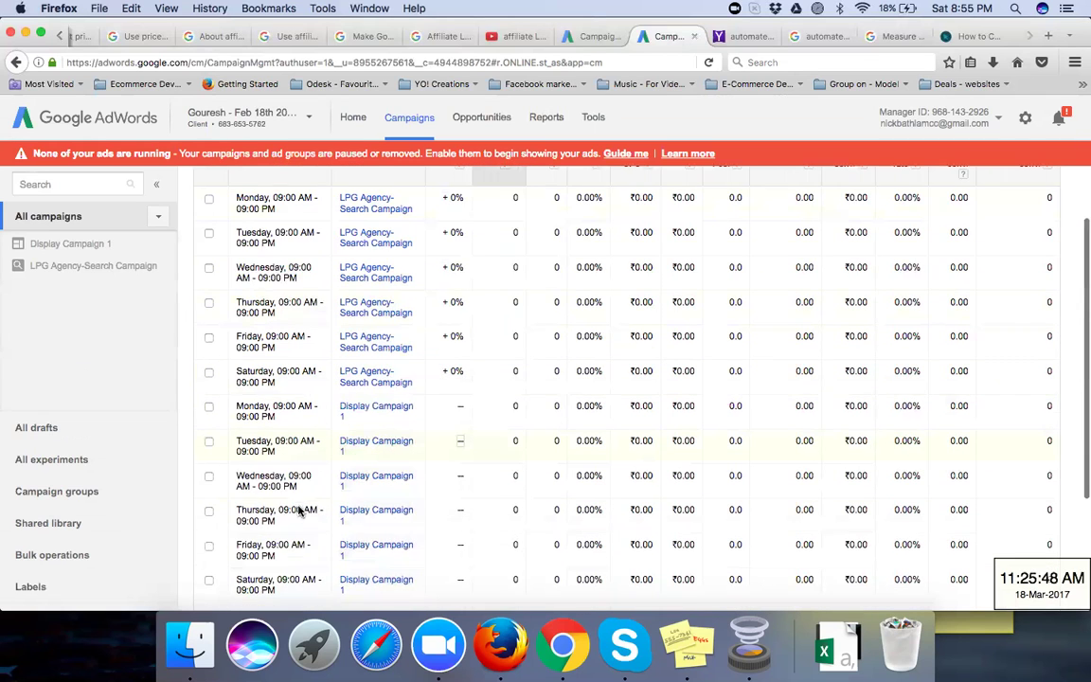
{"action": "scroll", "coordinate": [298, 511], "scroll_direction": "up", "scroll_amount": 7}
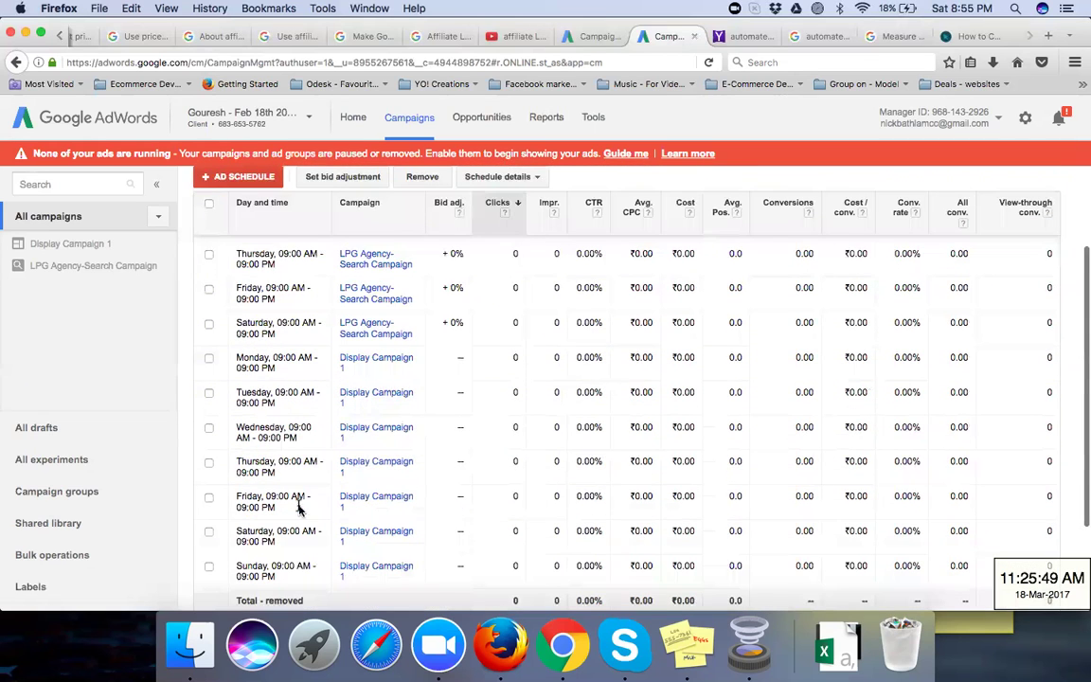
{"action": "scroll", "coordinate": [298, 512], "scroll_direction": "up", "scroll_amount": 2}
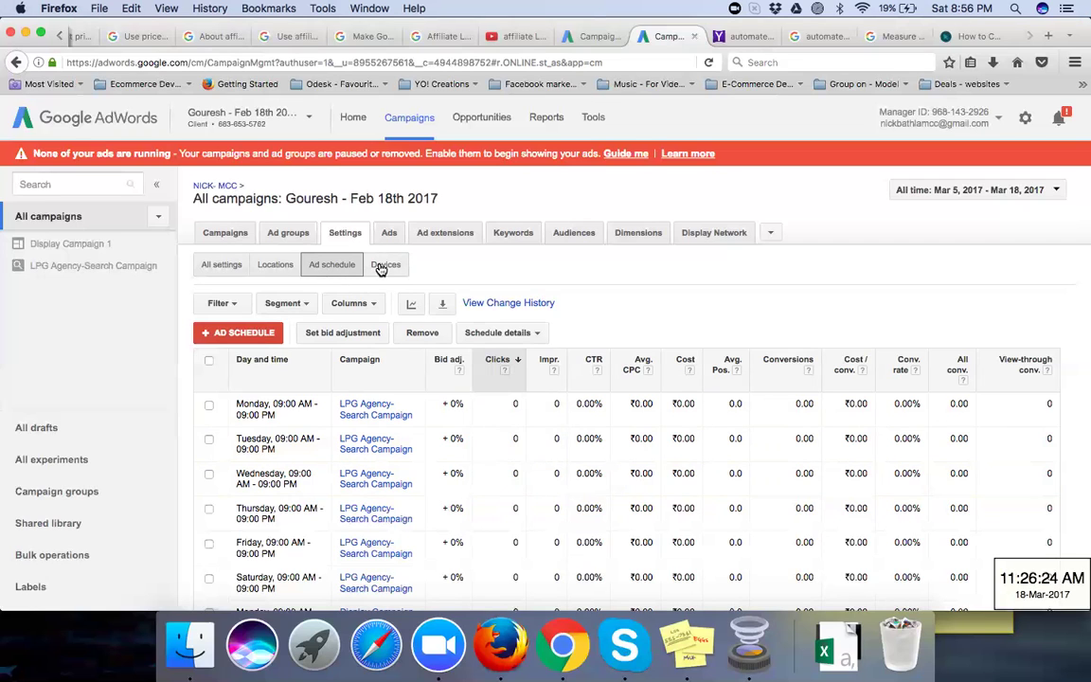
Step: In device bid adjustments, set Display Campaign 1's tablets to decrease by 100% and save
{"action": "left_click", "coordinate": [383, 266]}
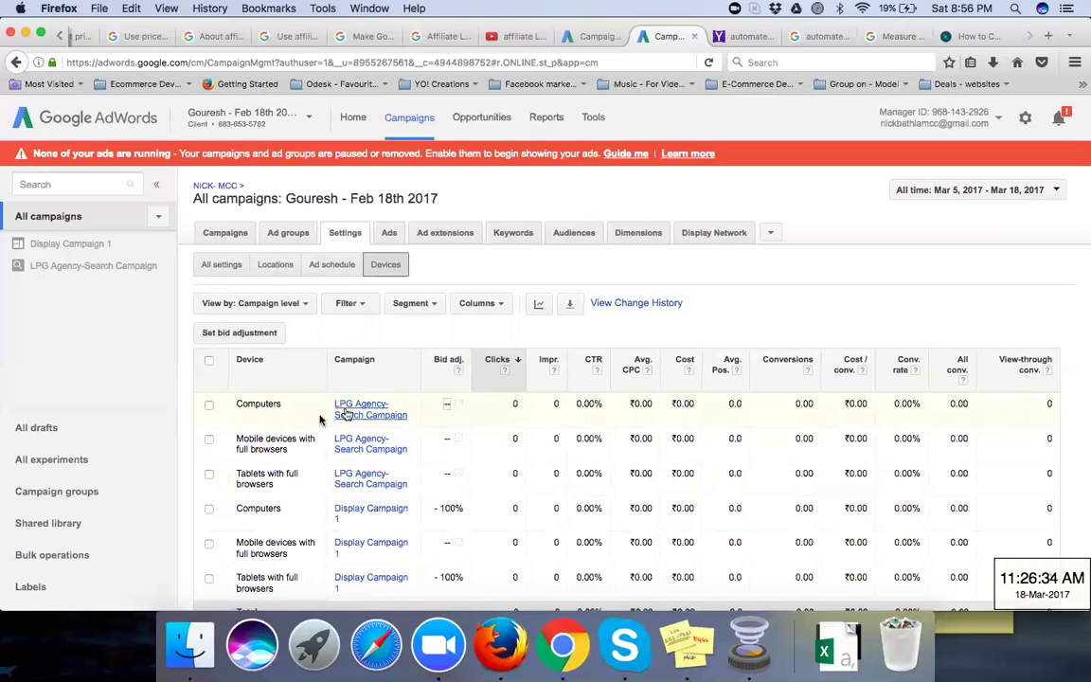
{"action": "scroll", "coordinate": [289, 463], "scroll_direction": "down", "scroll_amount": 1}
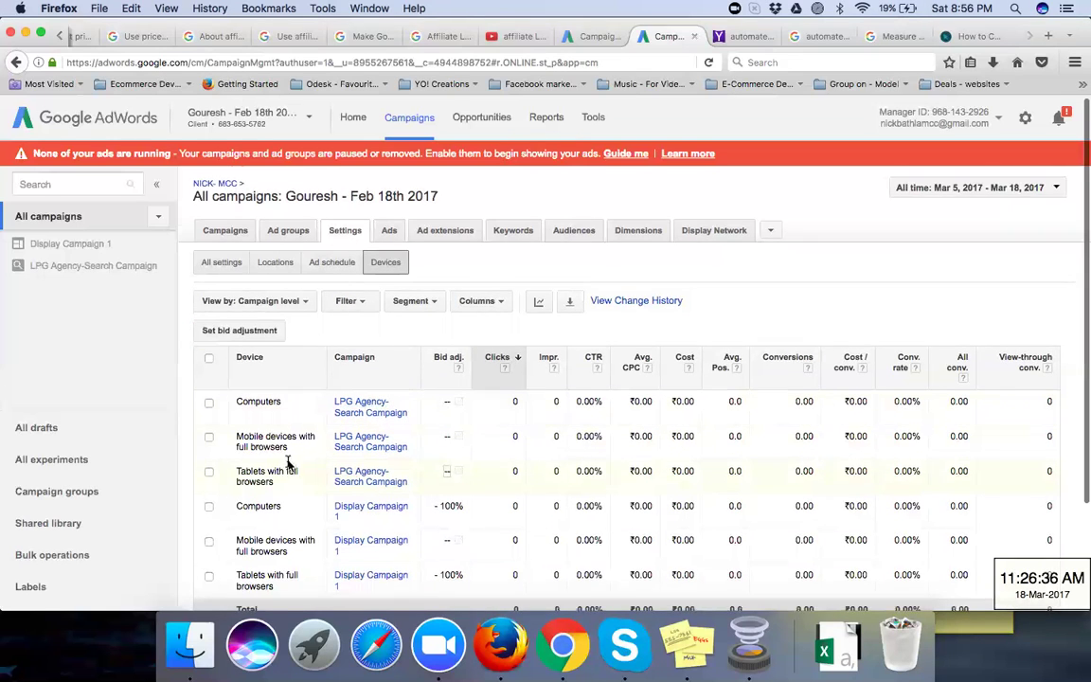
{"action": "scroll", "coordinate": [289, 463], "scroll_direction": "down", "scroll_amount": 3}
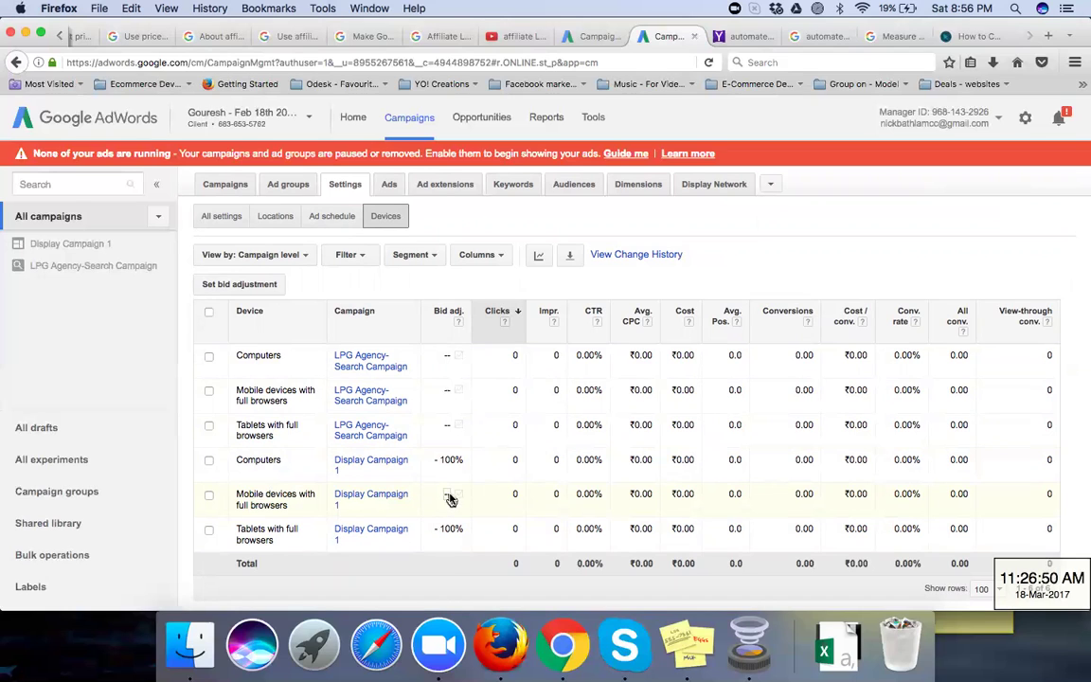
{"action": "left_click", "coordinate": [449, 498]}
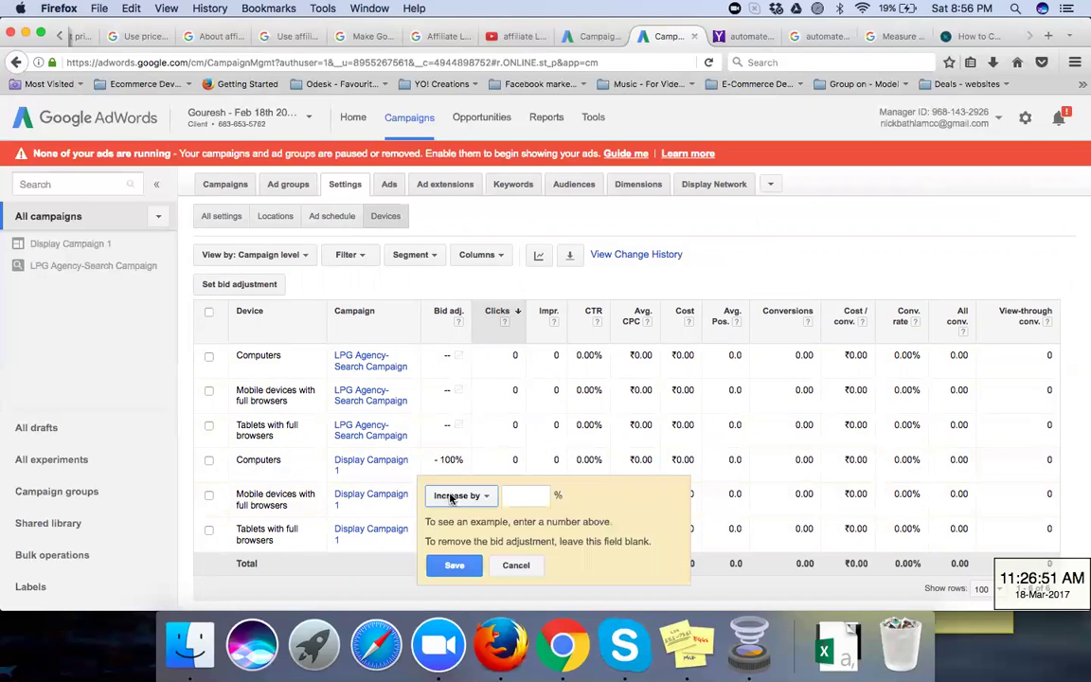
{"action": "left_click", "coordinate": [516, 565]}
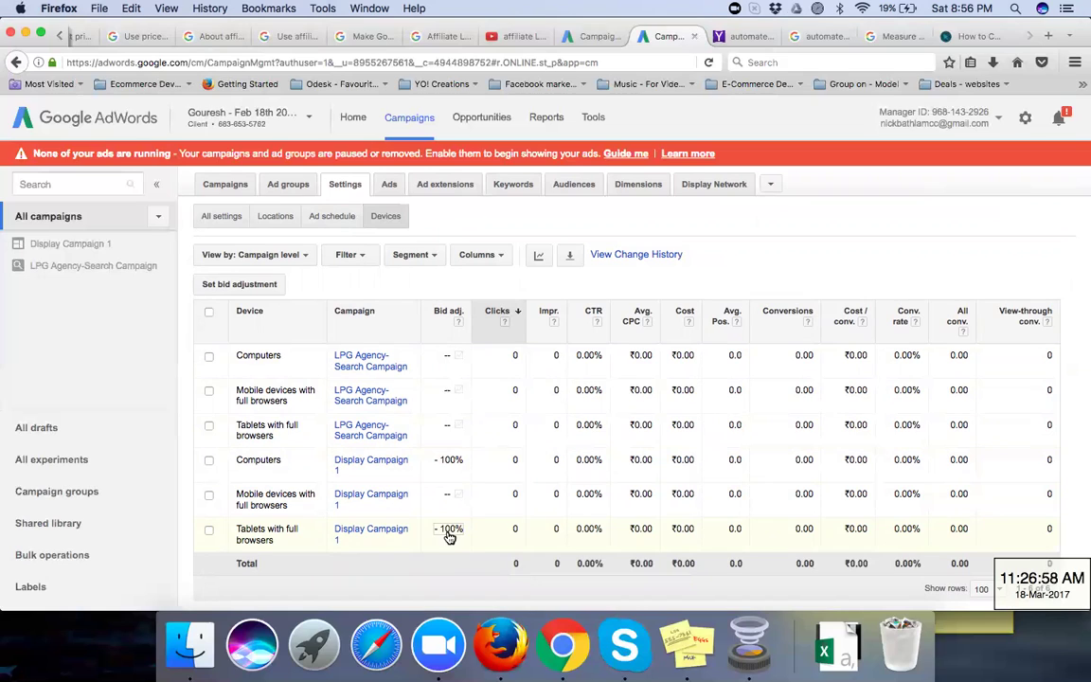
{"action": "left_click", "coordinate": [450, 532]}
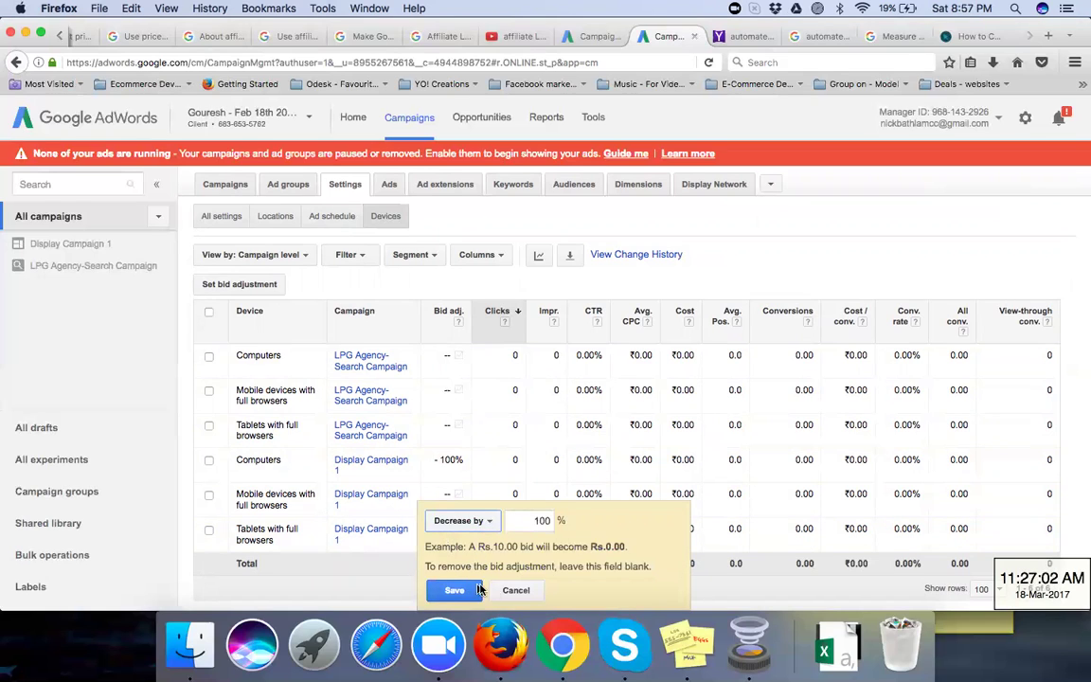
{"action": "left_click", "coordinate": [478, 589]}
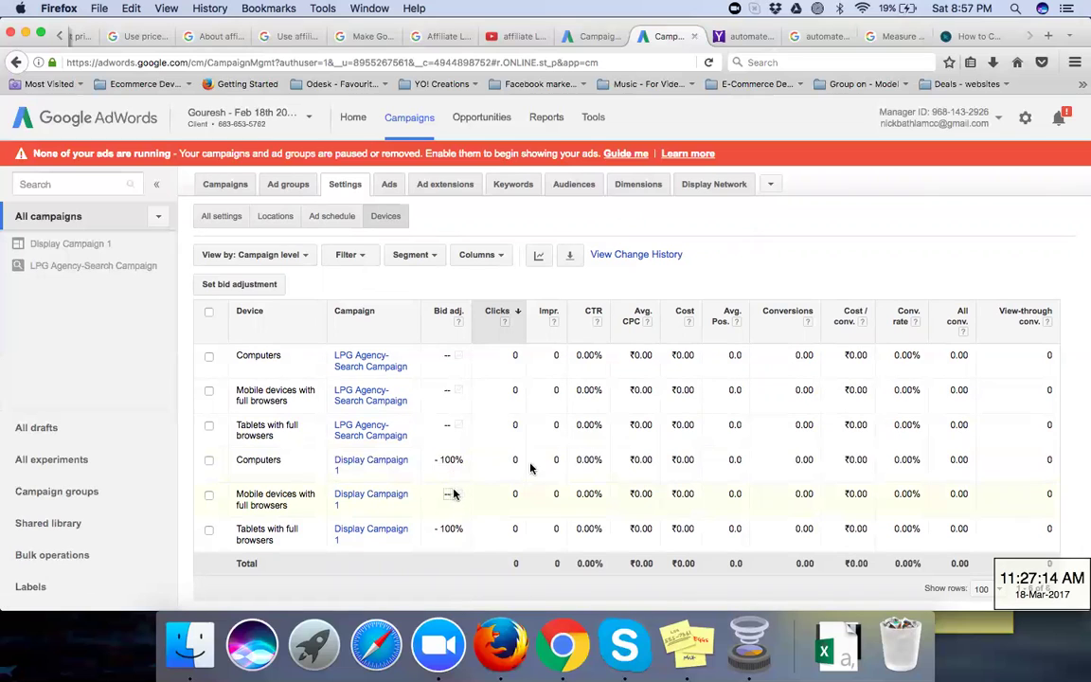
{"action": "scroll", "coordinate": [536, 462], "scroll_direction": "up", "scroll_amount": 2}
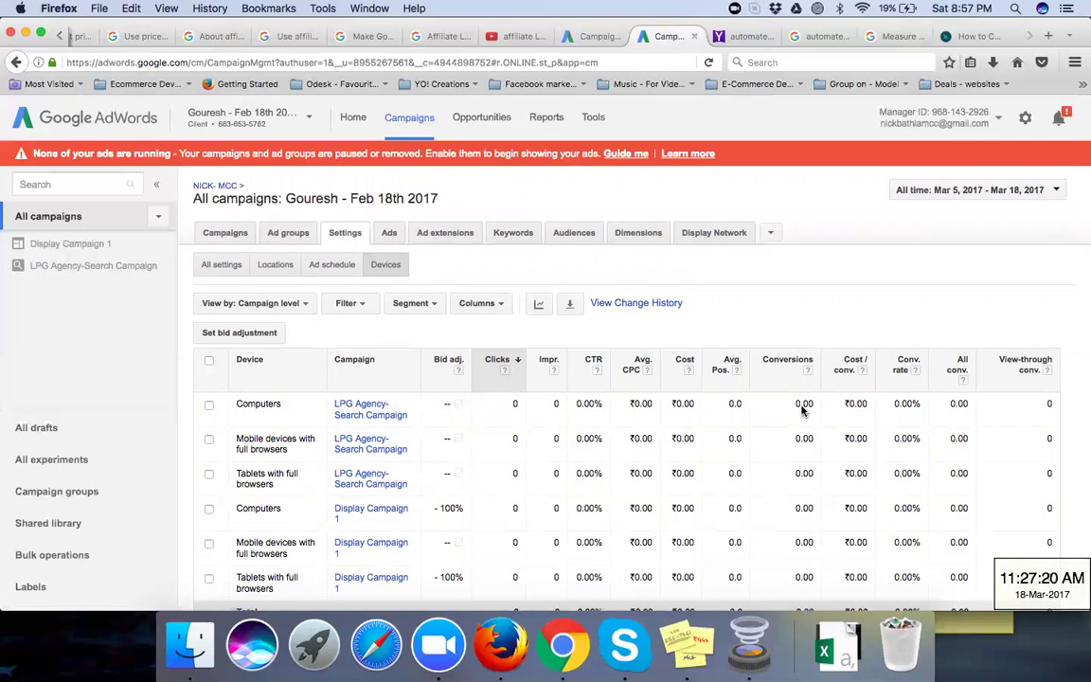
Step: Switch to the account's Audiences page, letting the slow-loading page finish in Firefox
{"action": "left_click", "coordinate": [568, 236]}
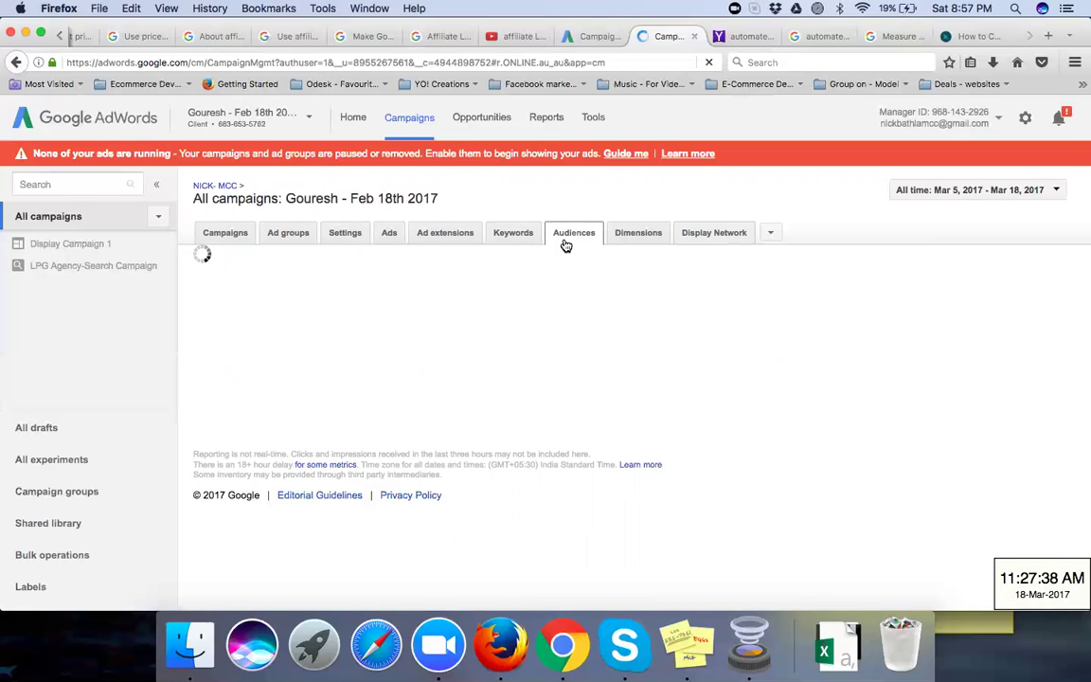
{"action": "left_click", "coordinate": [571, 251]}
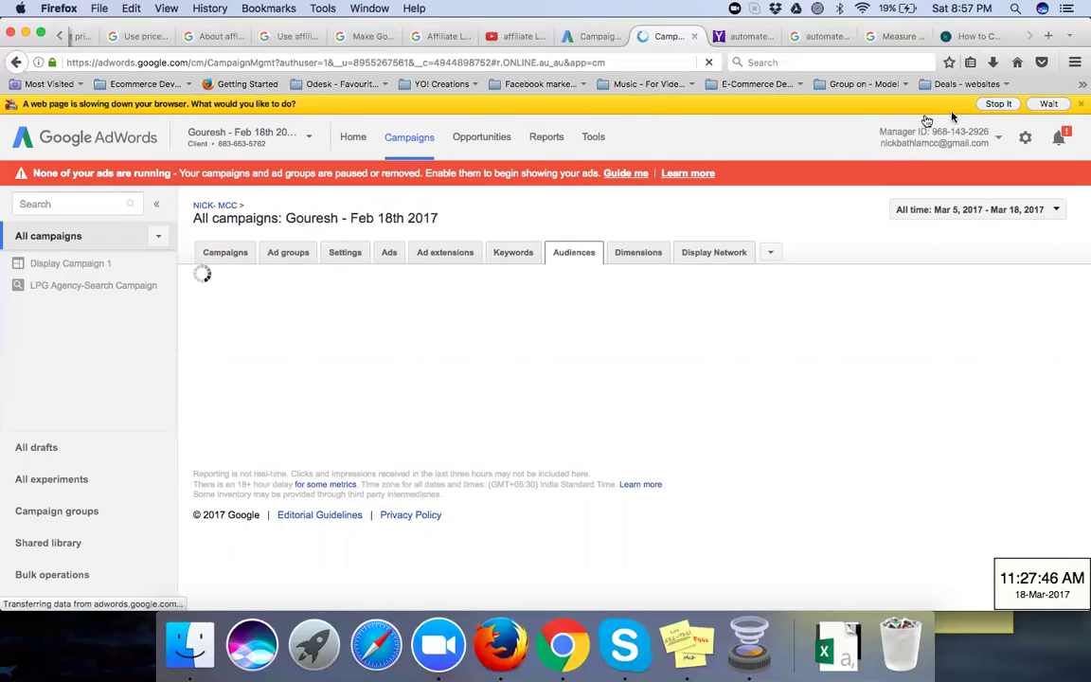
{"action": "left_click", "coordinate": [1045, 104]}
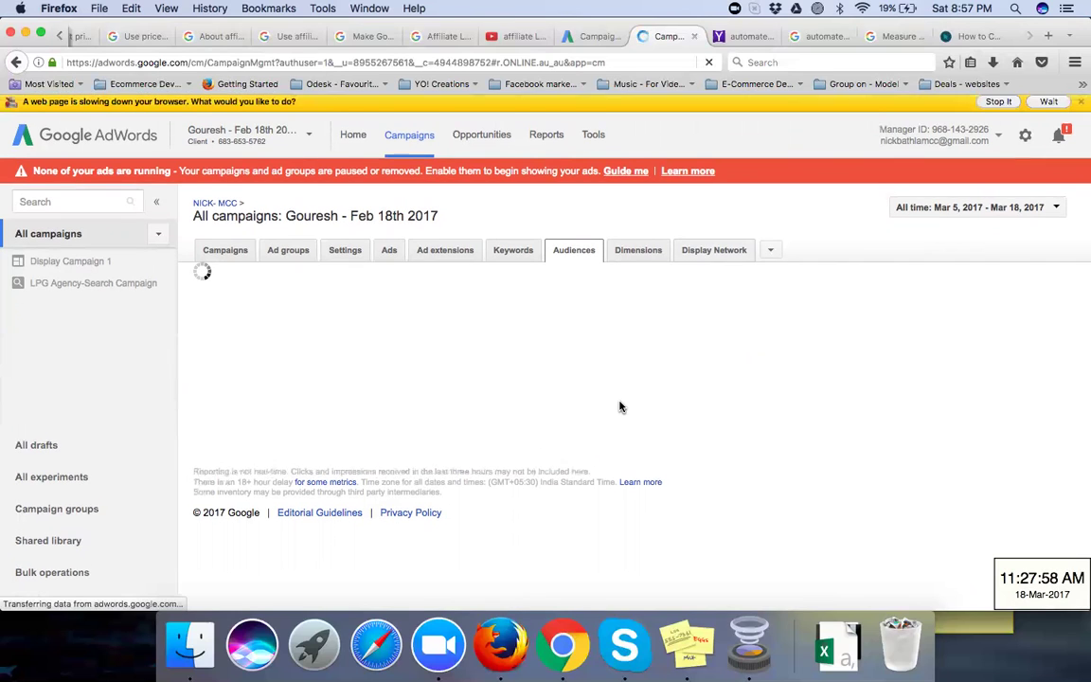
{"action": "left_click", "coordinate": [1051, 105]}
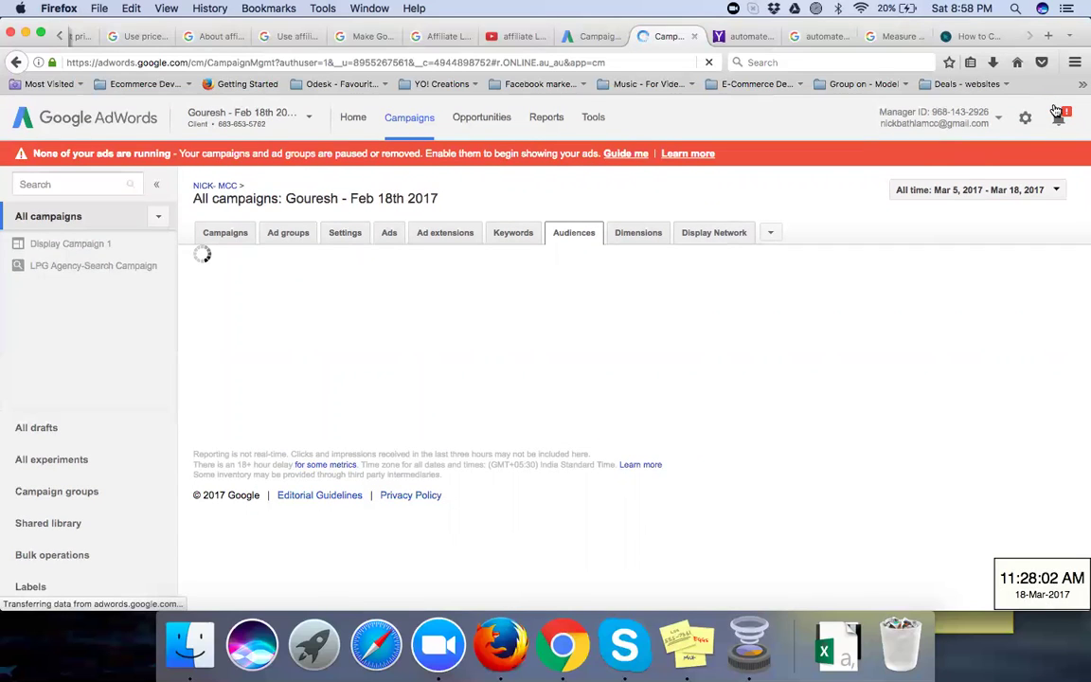
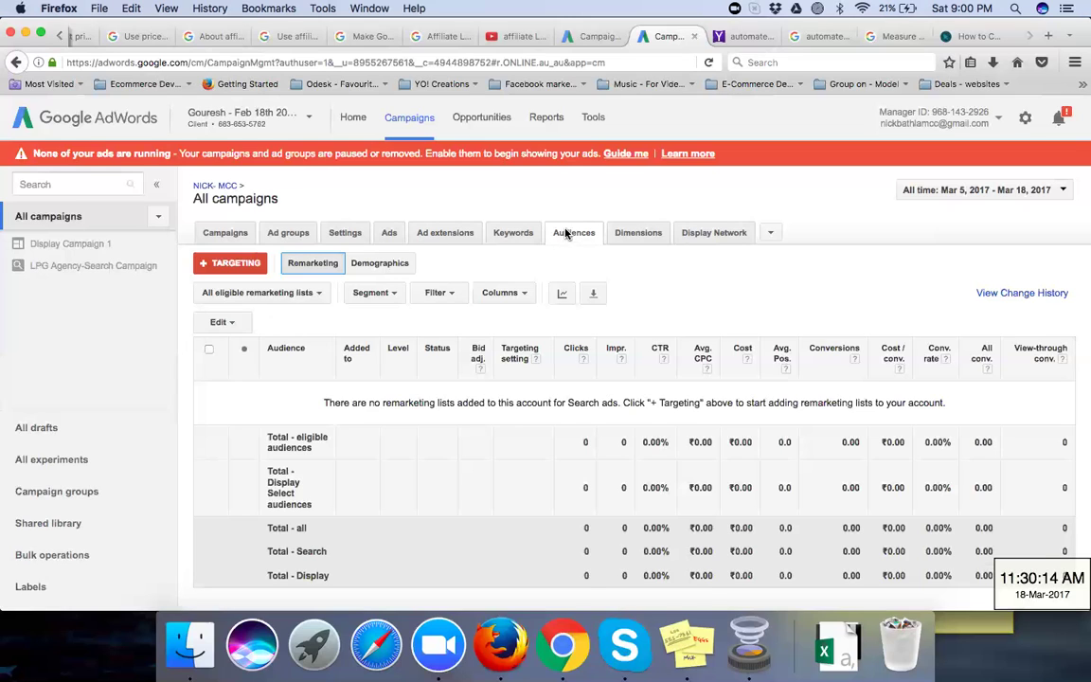
Step: Open the Add targeting panel with the red + Targeting button on the Audiences tab
{"action": "left_click", "coordinate": [223, 265]}
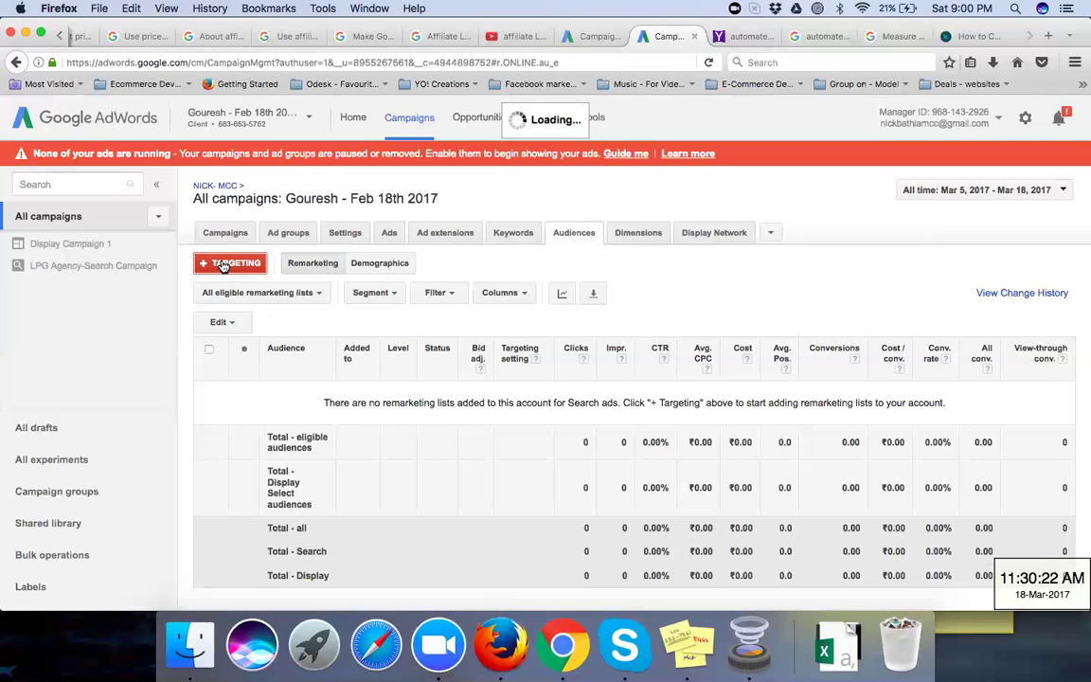
{"action": "left_click", "coordinate": [223, 264]}
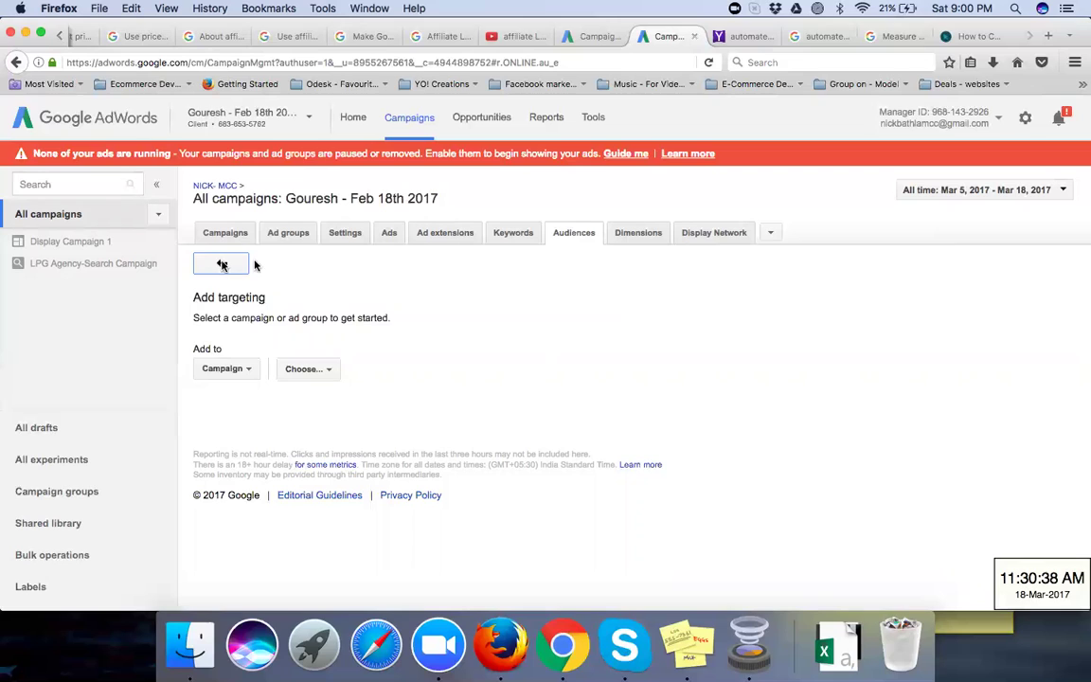
Step: Keep the targeting at Campaign level and browse the campaign picker without choosing one
{"action": "left_click", "coordinate": [237, 370]}
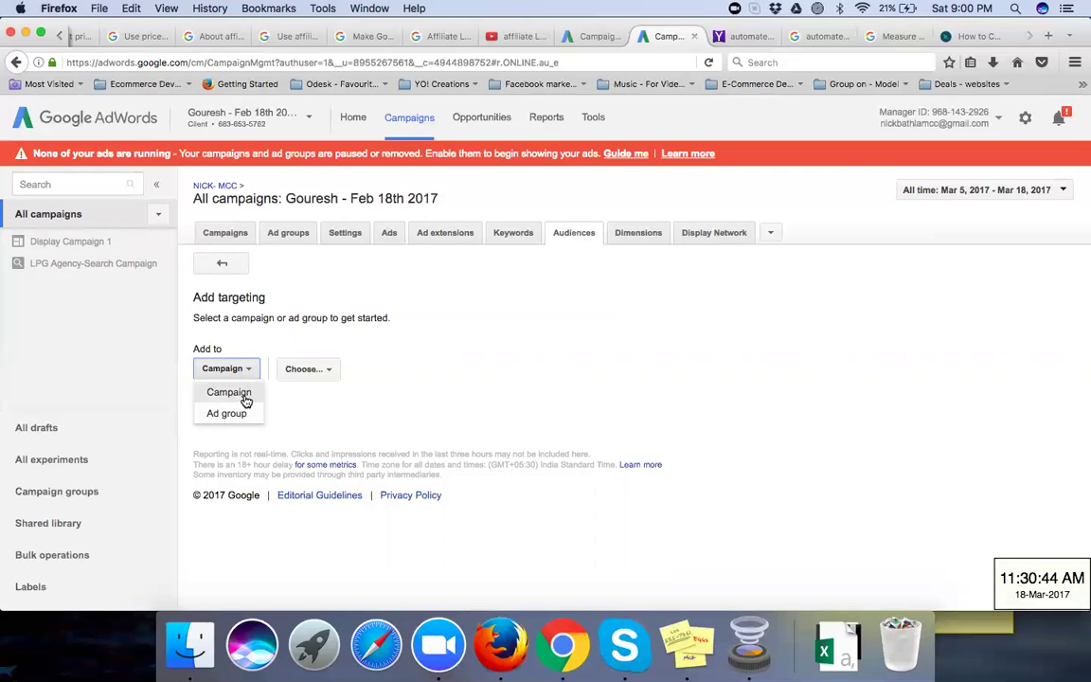
{"action": "left_click", "coordinate": [243, 396]}
{"action": "left_click", "coordinate": [313, 367]}
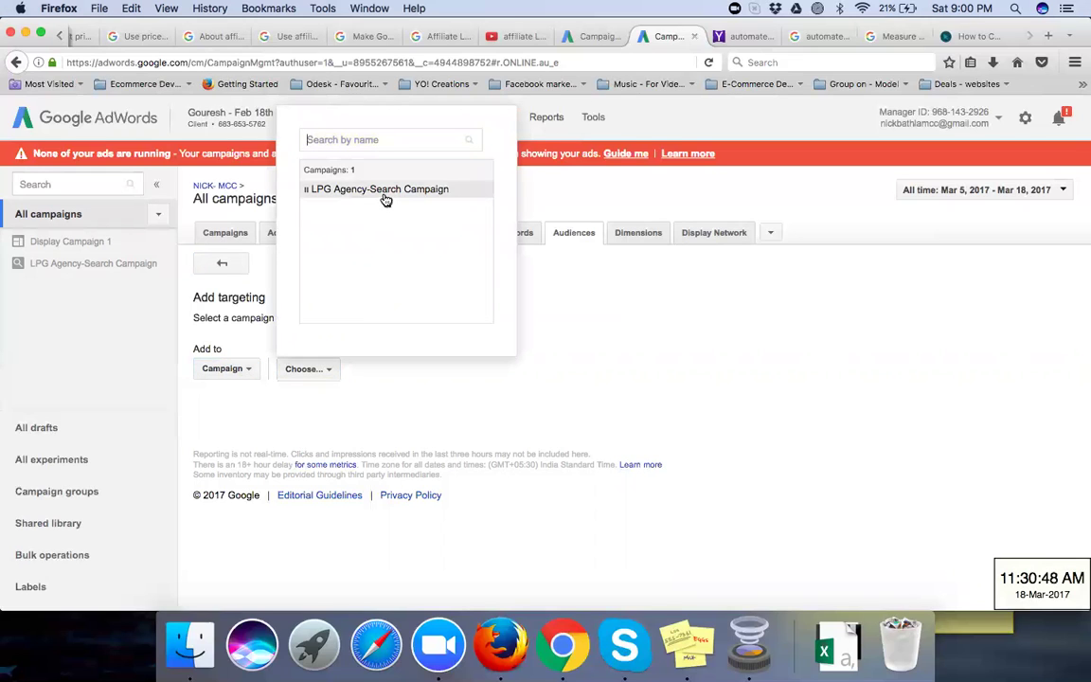
{"action": "left_click", "coordinate": [417, 422]}
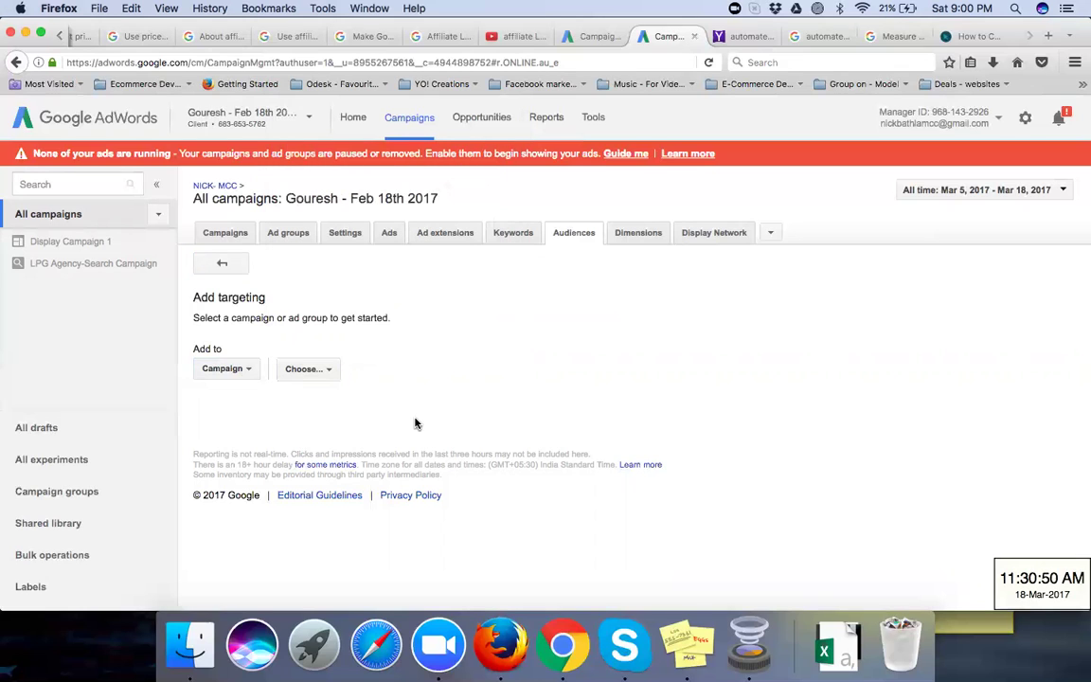
{"action": "left_click", "coordinate": [239, 371]}
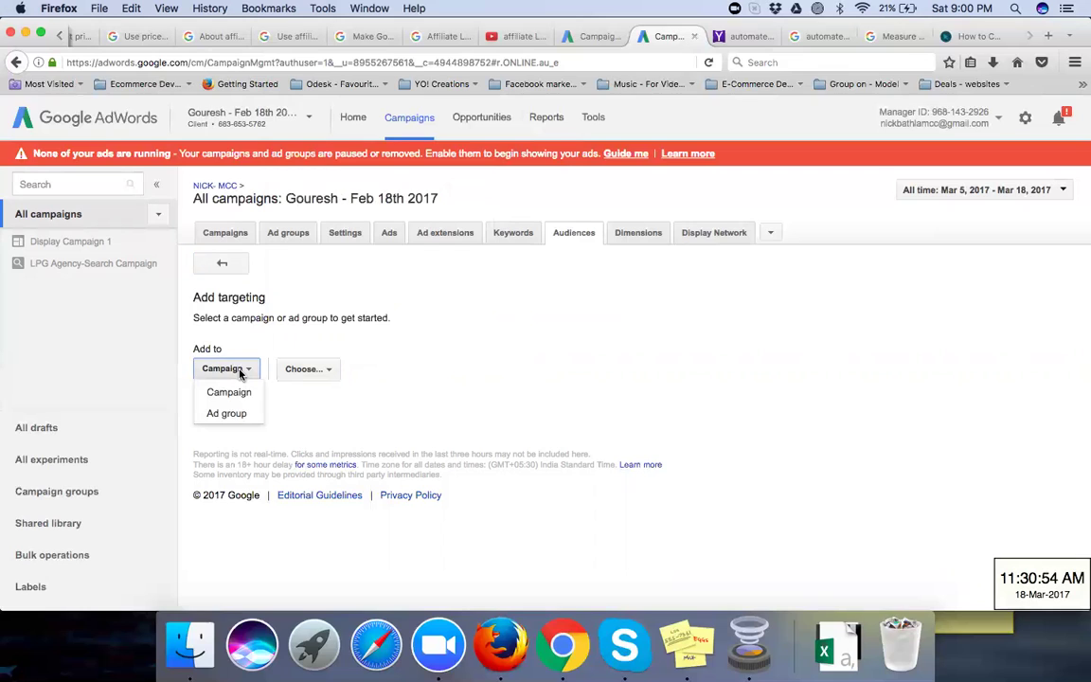
{"action": "left_click", "coordinate": [379, 346]}
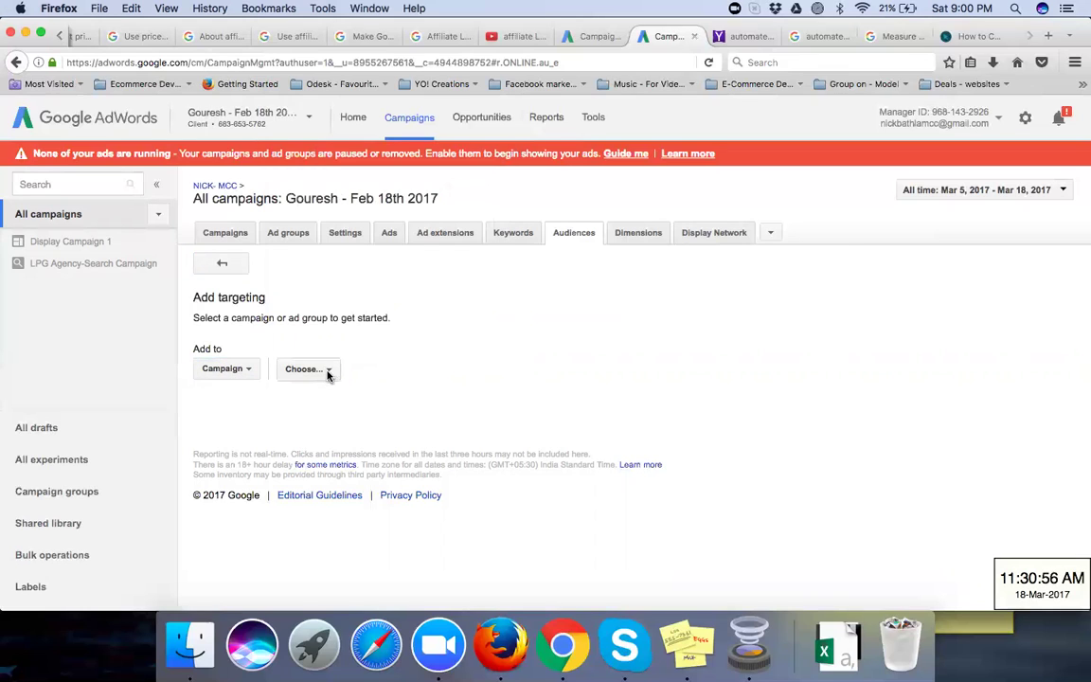
{"action": "left_click", "coordinate": [327, 371]}
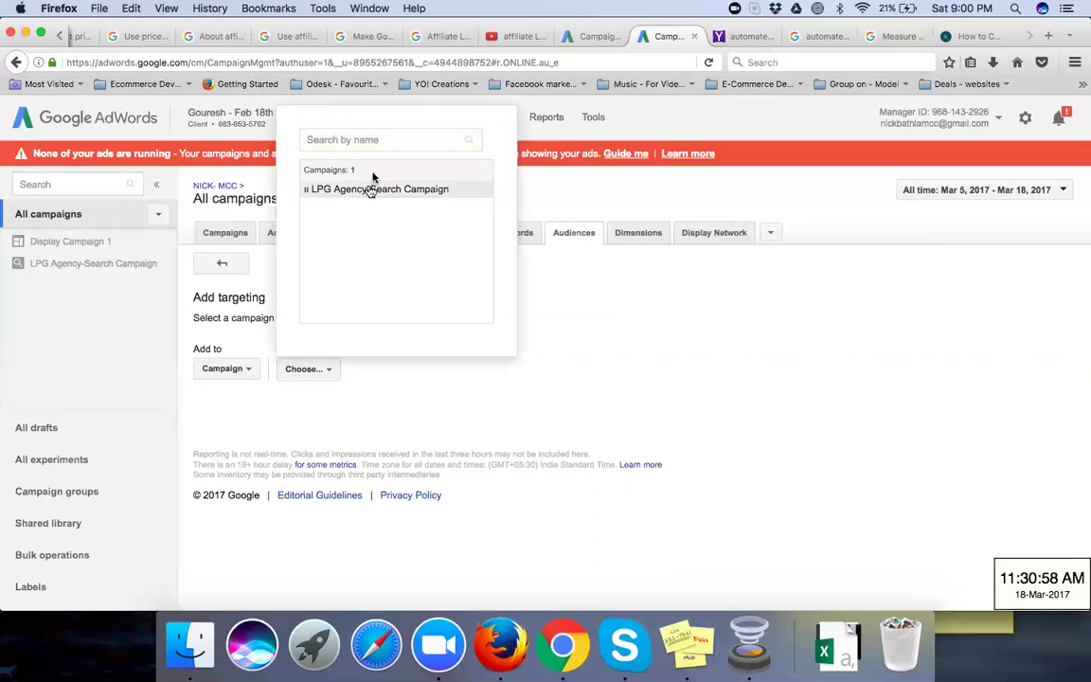
{"action": "left_click", "coordinate": [400, 411]}
Step: Switch the Add to level to Ad group and check the ad group picker's options
{"action": "left_click", "coordinate": [207, 369]}
{"action": "left_click", "coordinate": [221, 415]}
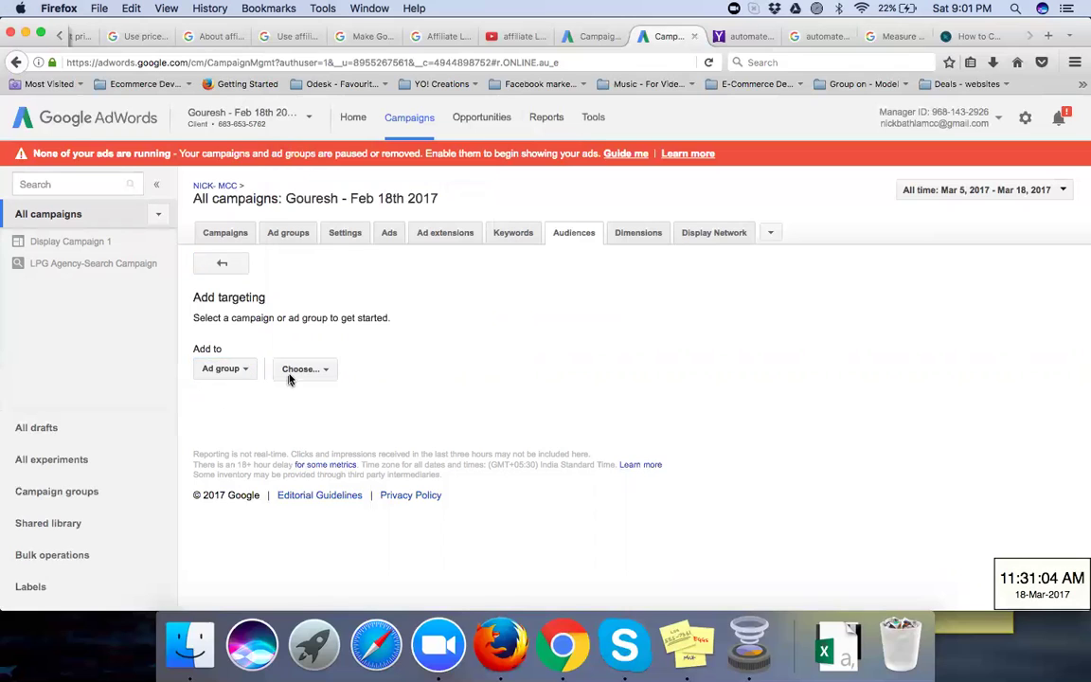
{"action": "left_click", "coordinate": [308, 371]}
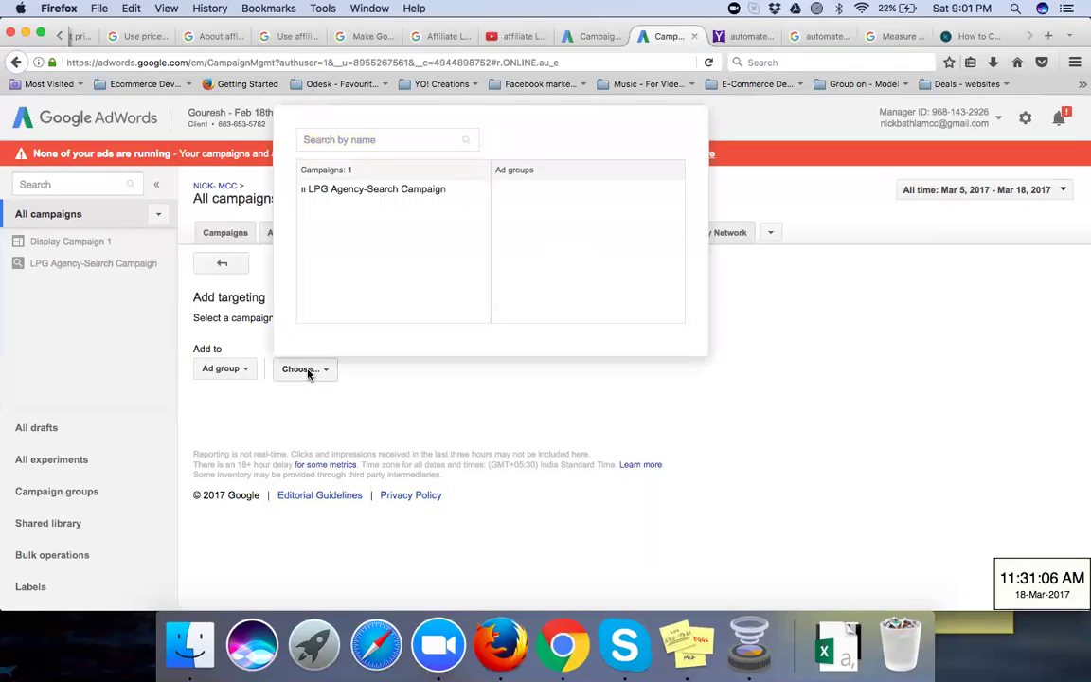
{"action": "left_click", "coordinate": [399, 419]}
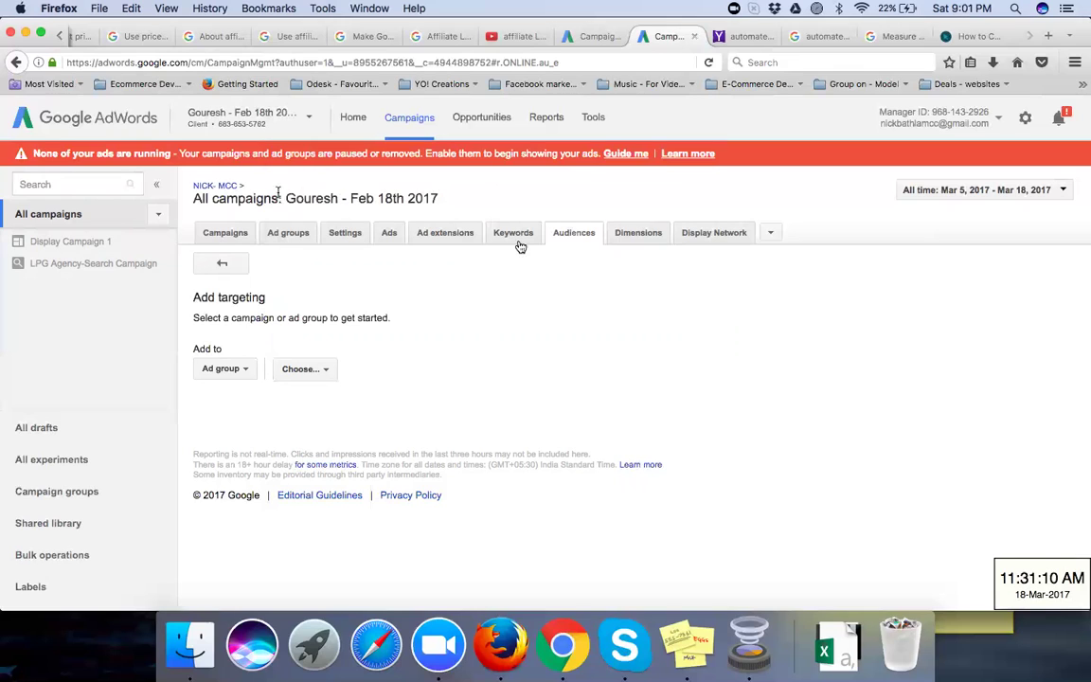
{"action": "left_click", "coordinate": [325, 372]}
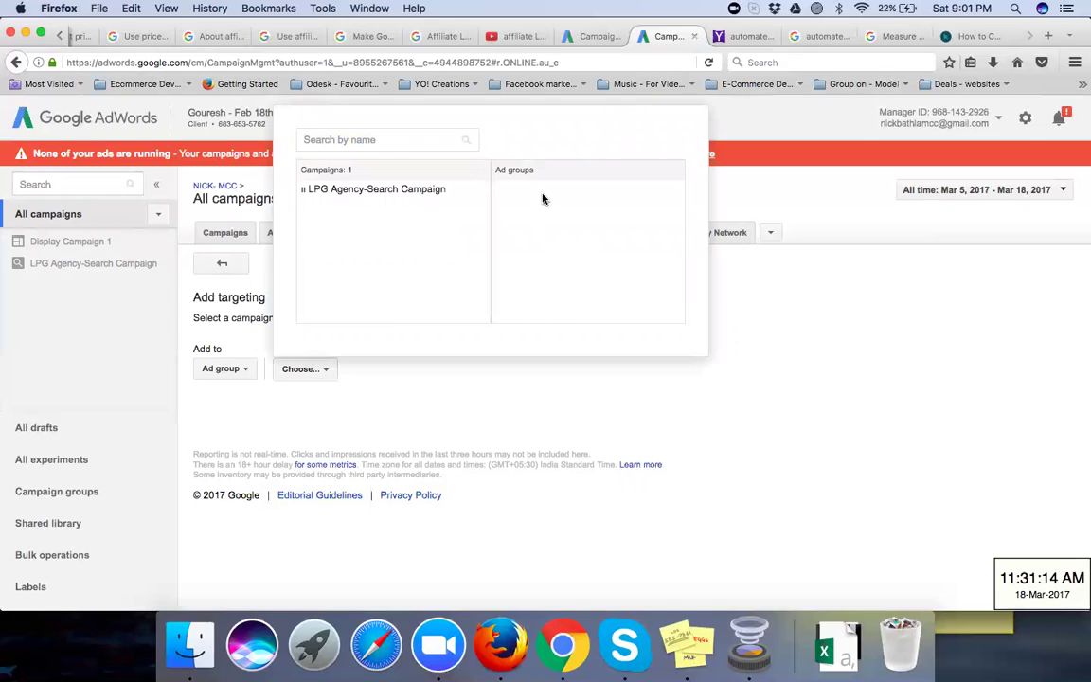
{"action": "left_click", "coordinate": [243, 369]}
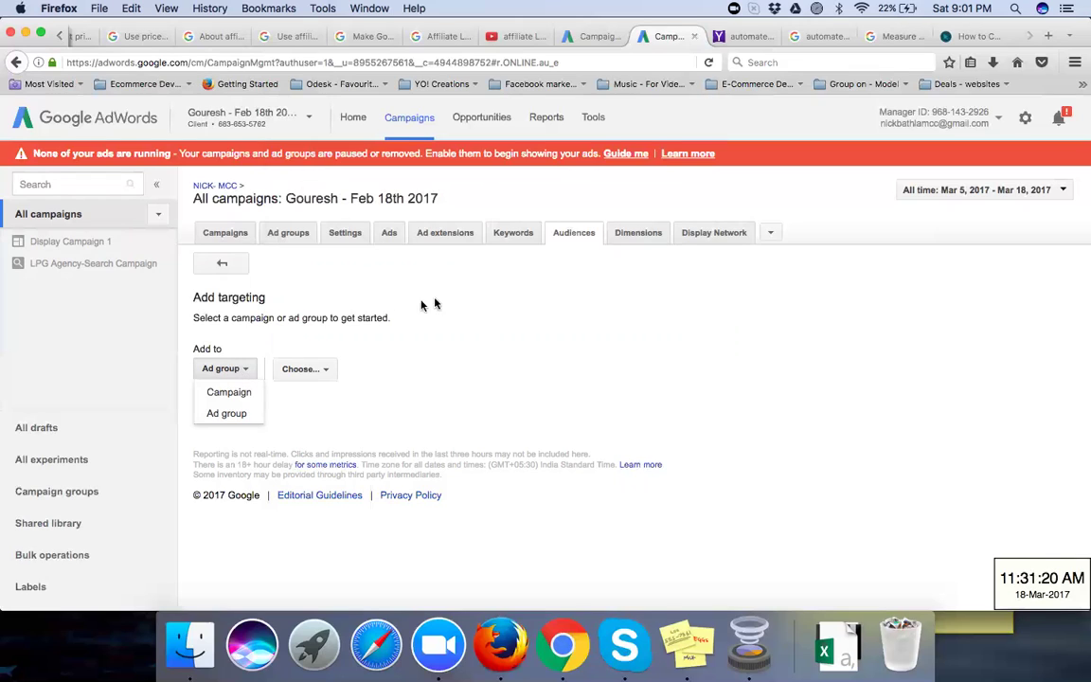
{"action": "left_click", "coordinate": [464, 303]}
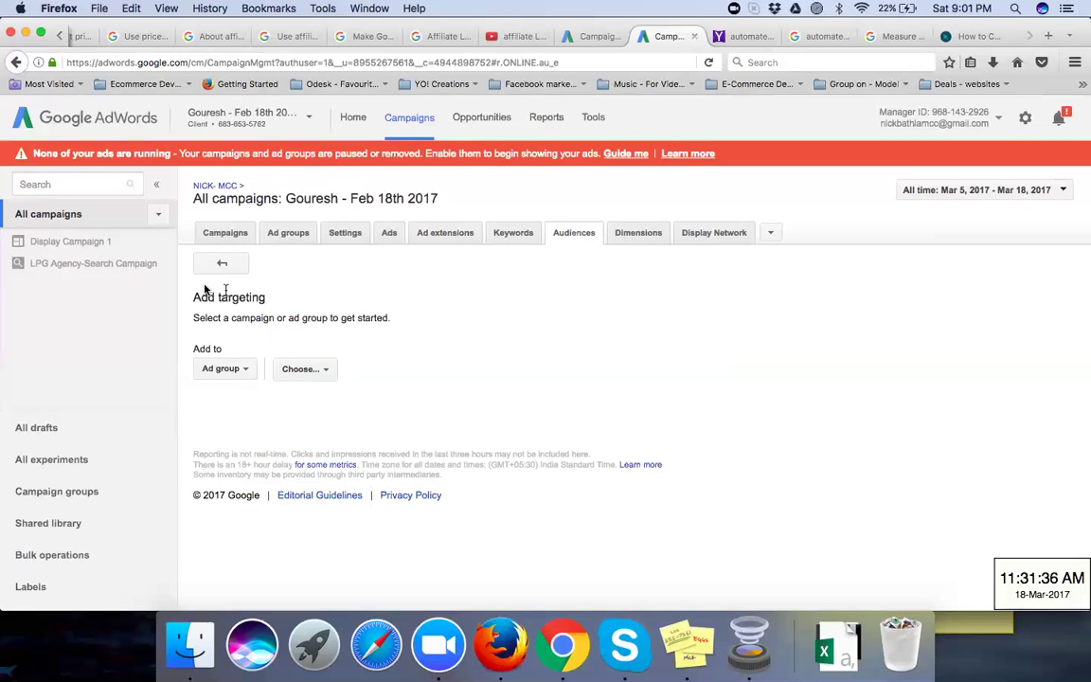
Step: Switch to the Dimensions tab to see all-campaign statistics by day
{"action": "left_click", "coordinate": [637, 235]}
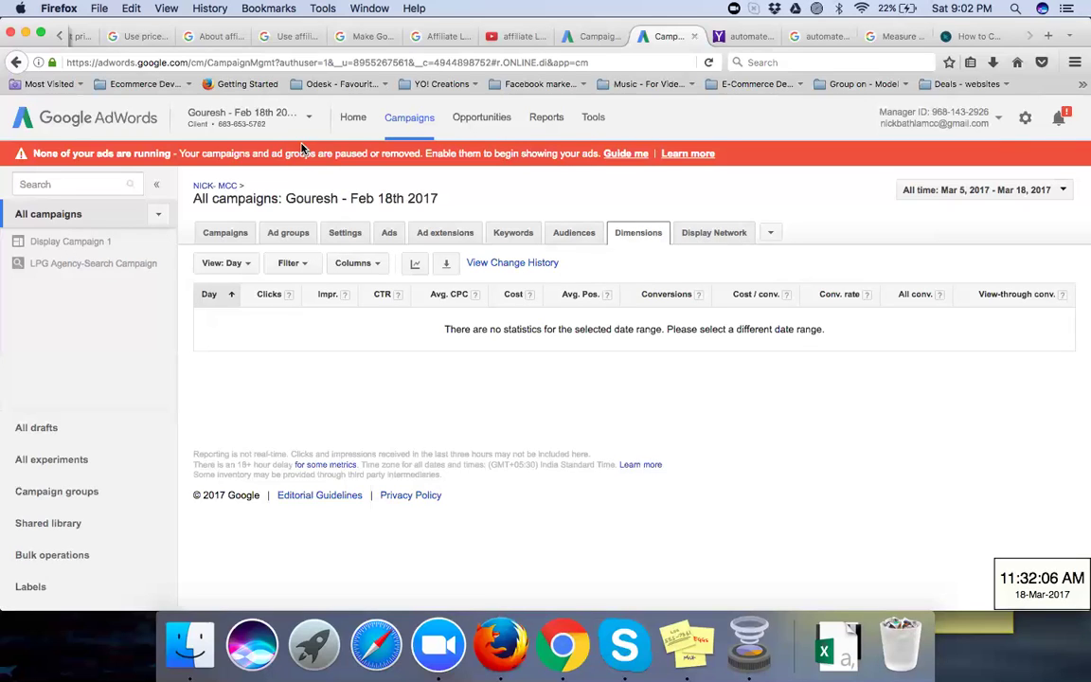
Step: Pick another client account from the Recent list and stop Firefox's slow-script warning
{"action": "left_click", "coordinate": [289, 116]}
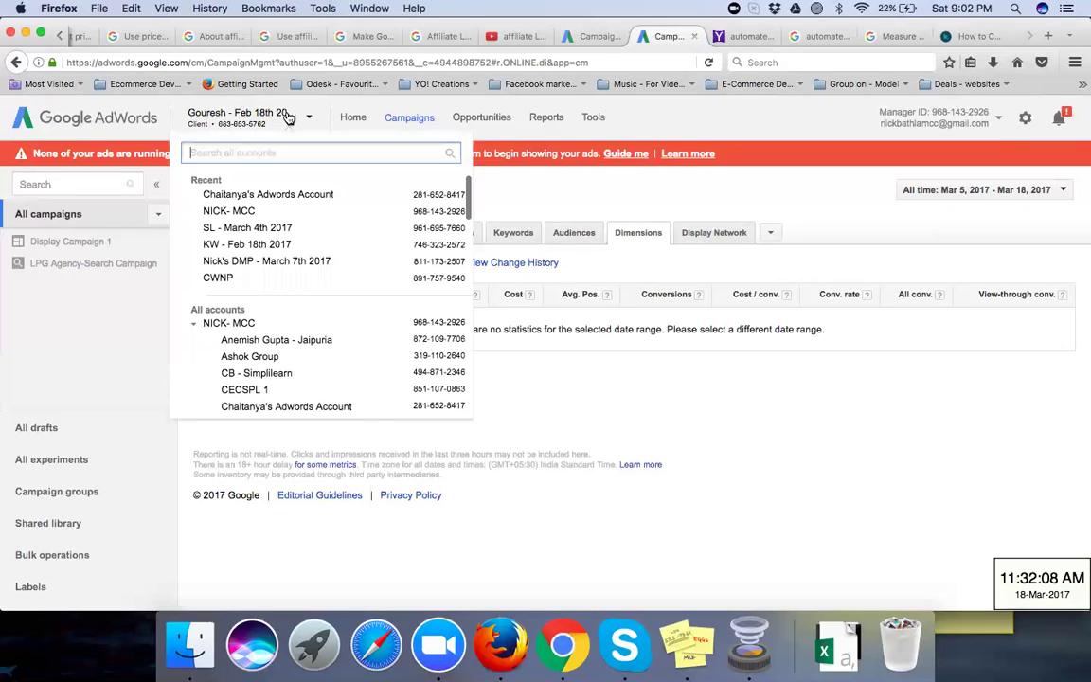
{"action": "left_click", "coordinate": [272, 197]}
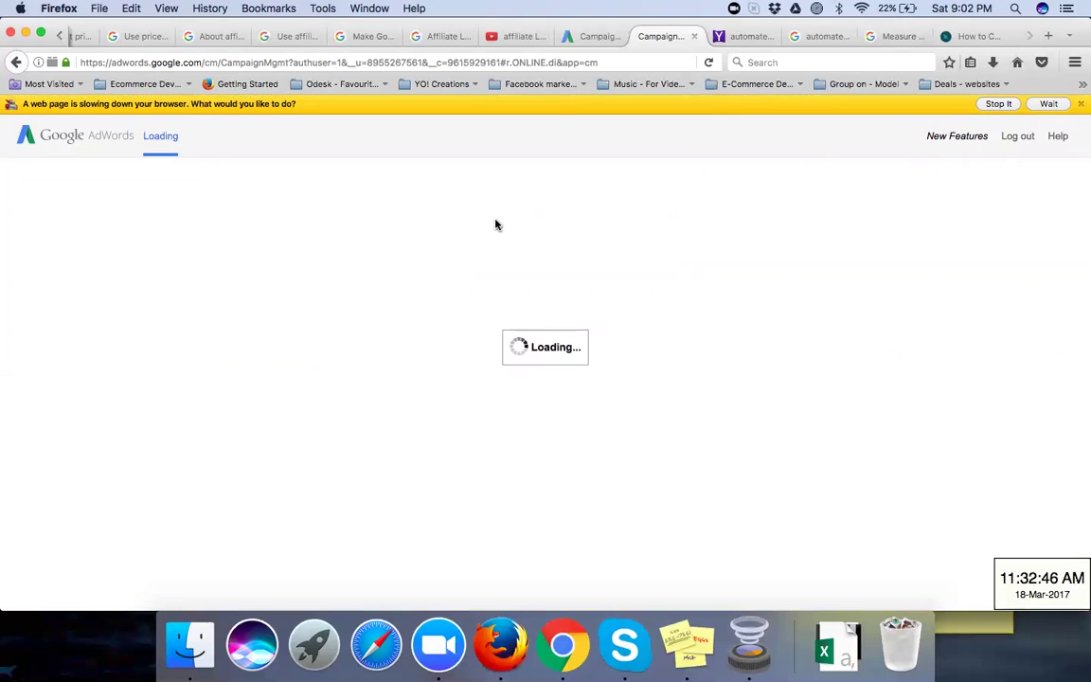
{"action": "left_click", "coordinate": [1001, 104]}
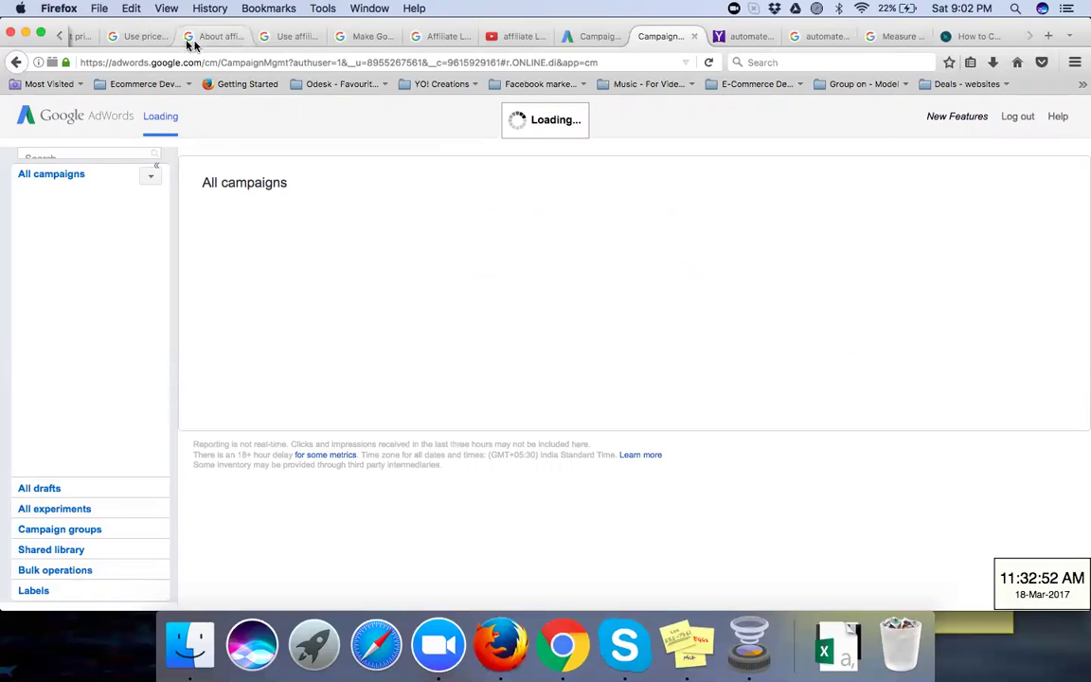
{"action": "left_click", "coordinate": [59, 38]}
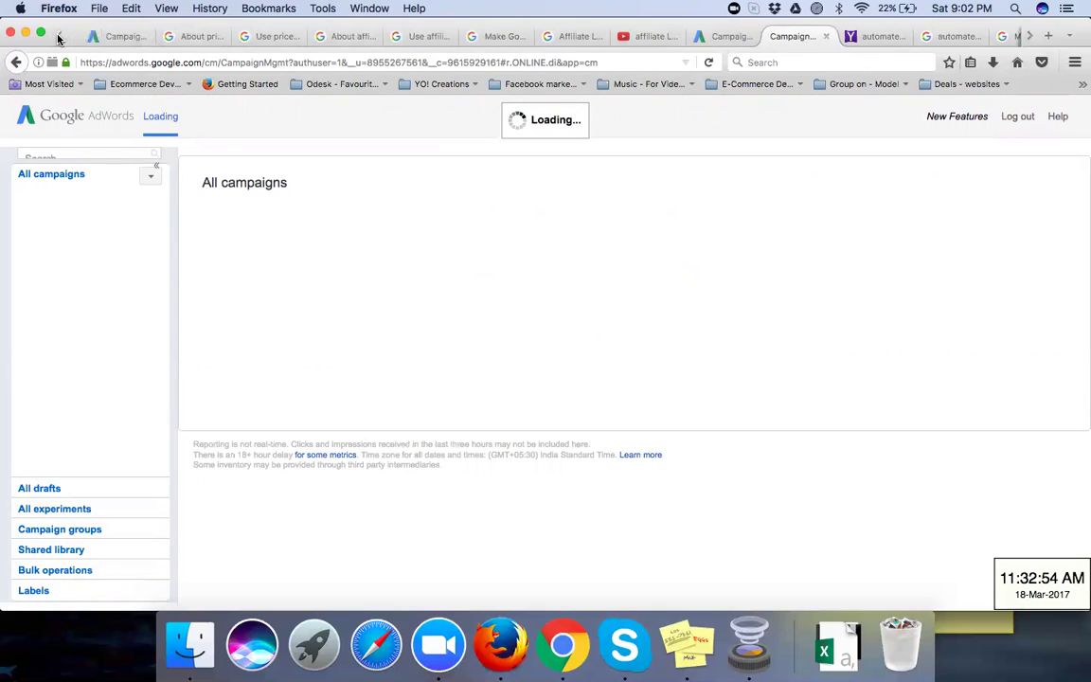
Step: Close the price extensions, image search, YouTube, automated extensions and customization research tabs
{"action": "left_click", "coordinate": [205, 38]}
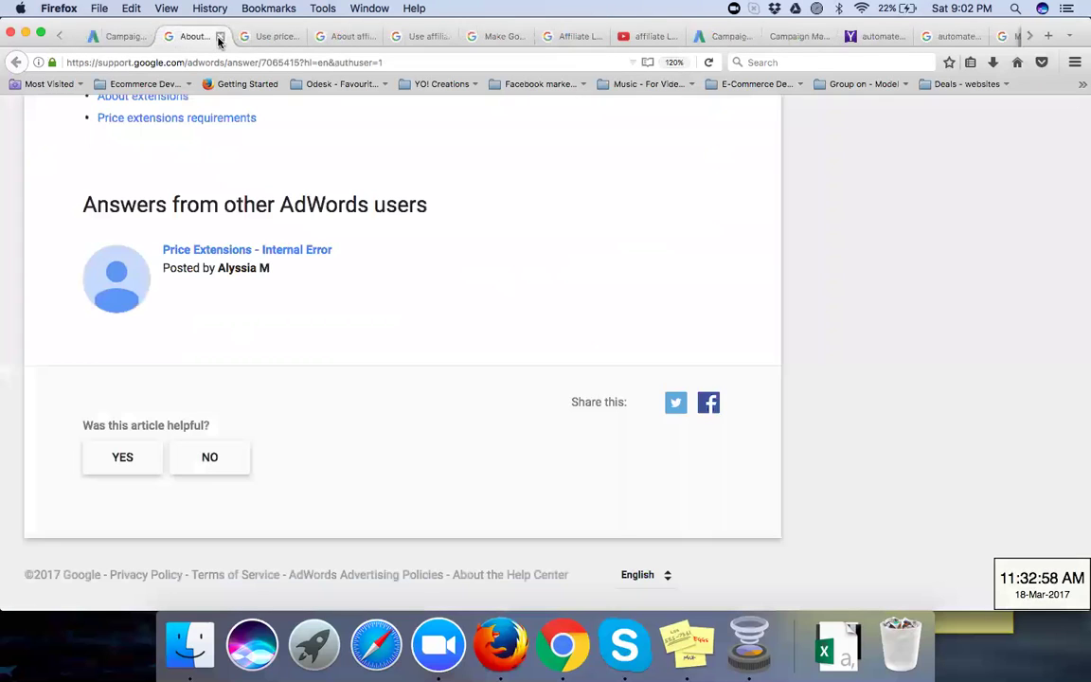
{"action": "left_click", "coordinate": [218, 38]}
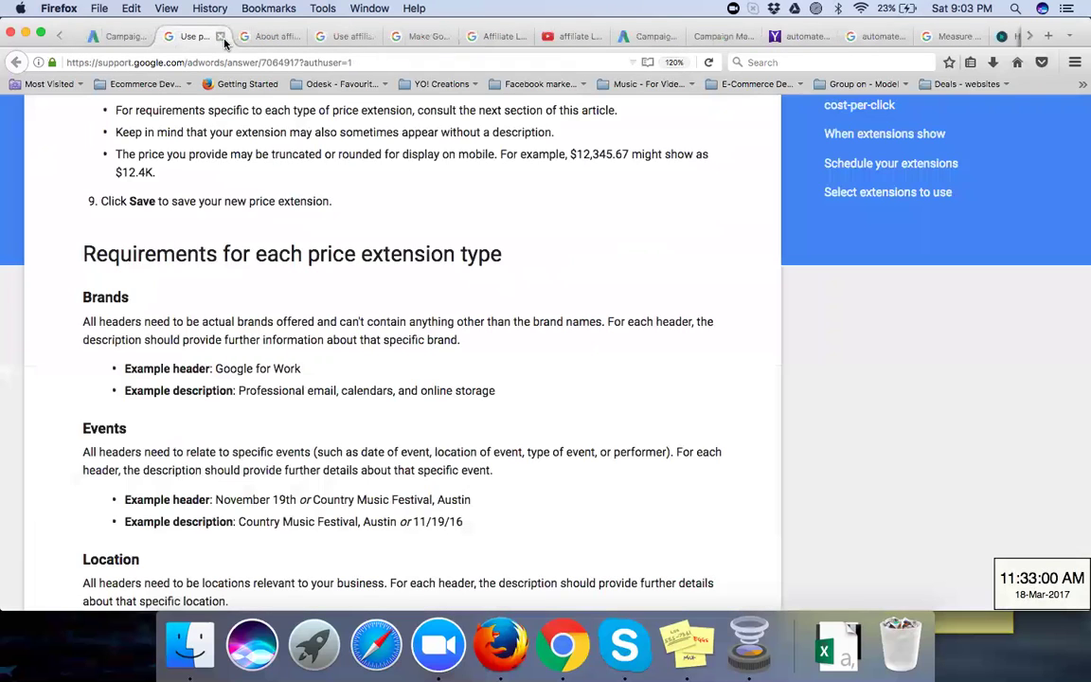
{"action": "left_click", "coordinate": [221, 38]}
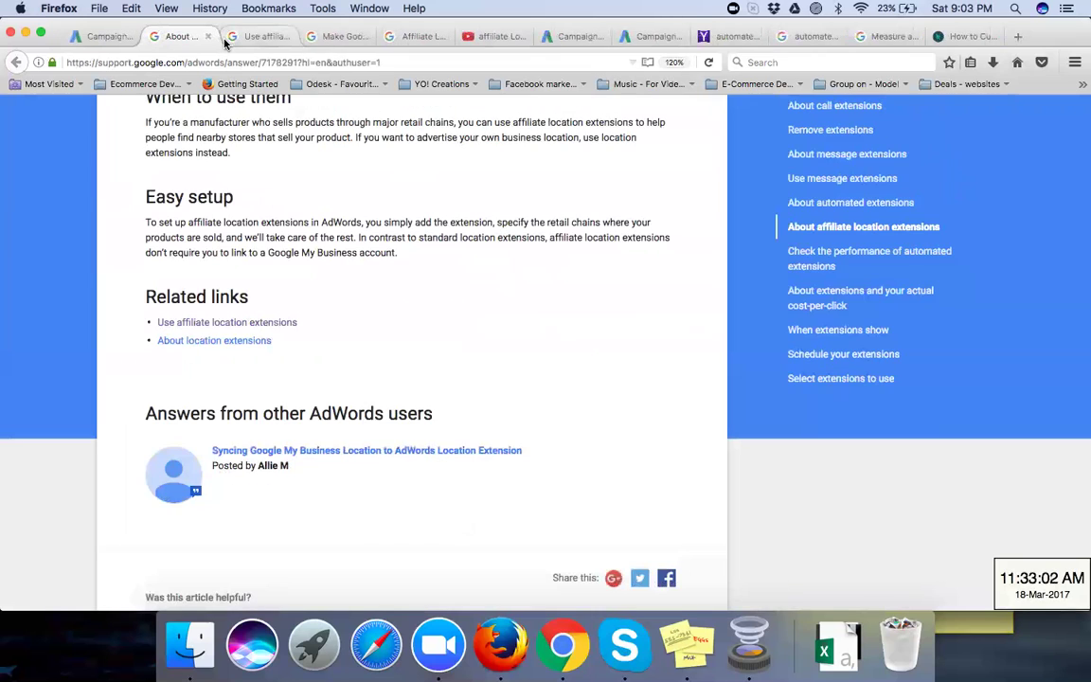
{"action": "left_click", "coordinate": [270, 38]}
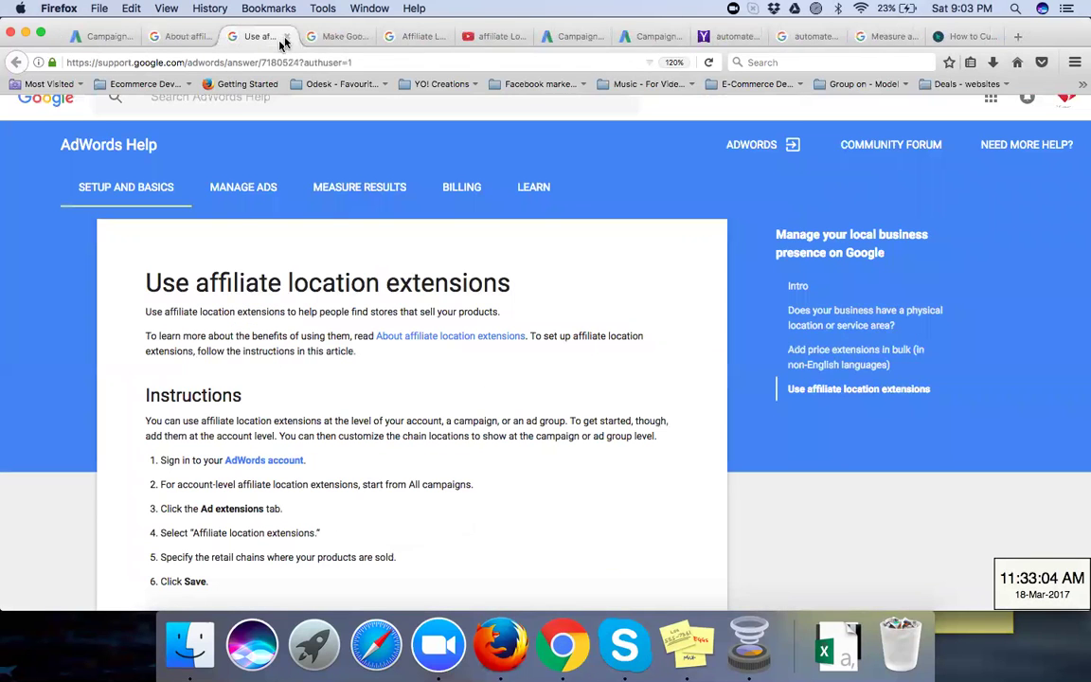
{"action": "left_click", "coordinate": [285, 37]}
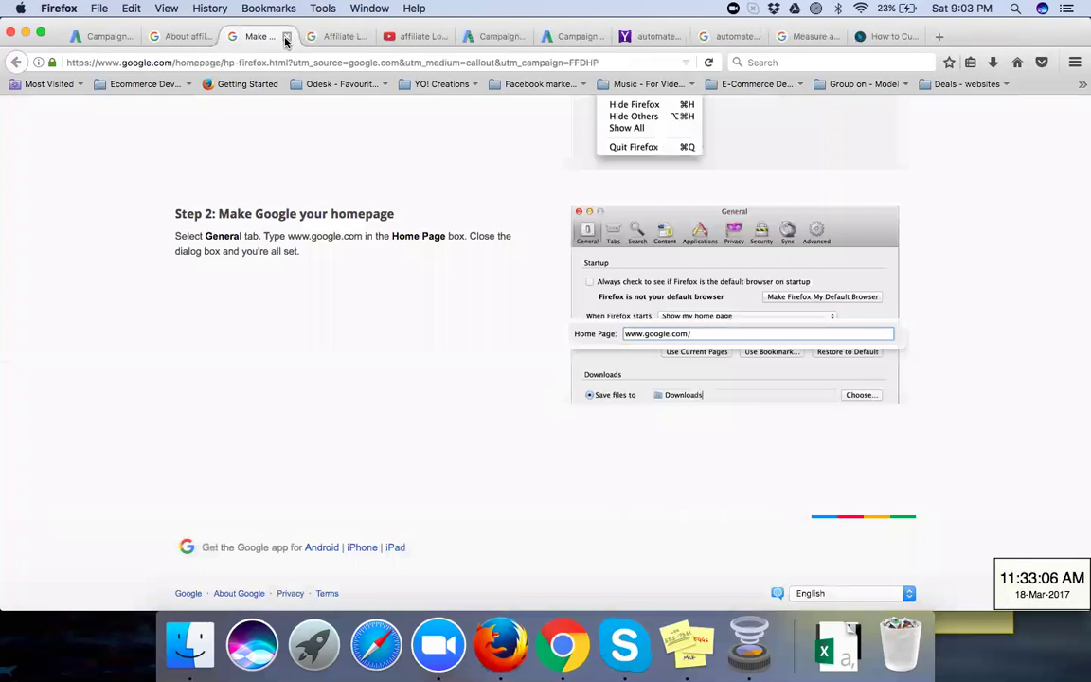
{"action": "left_click", "coordinate": [285, 37]}
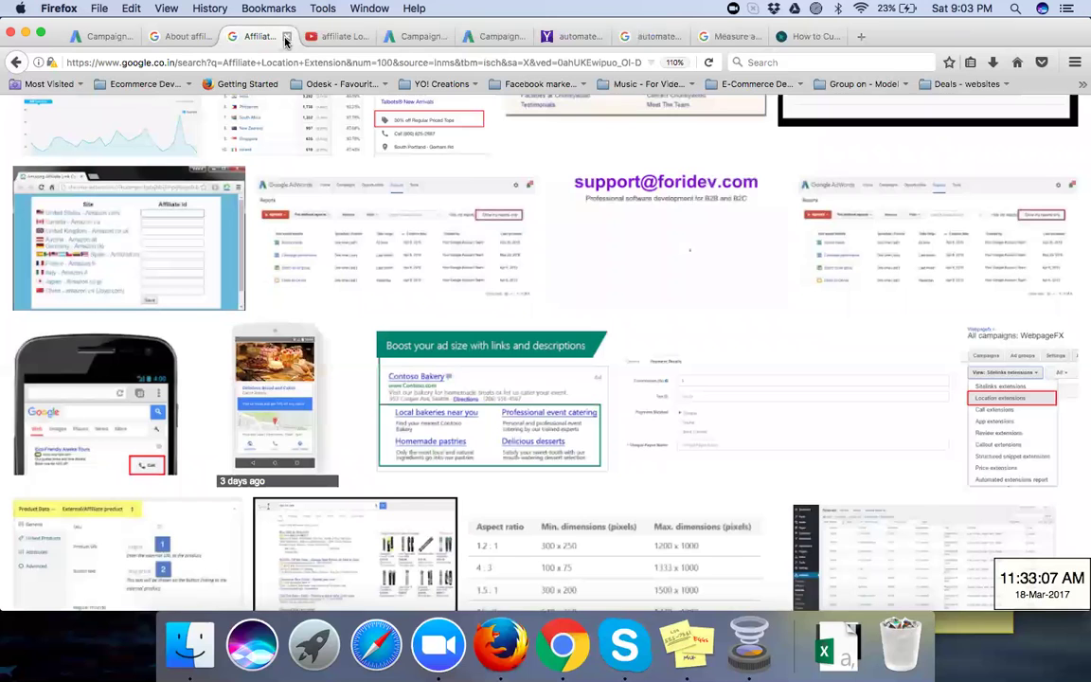
{"action": "left_click", "coordinate": [285, 37]}
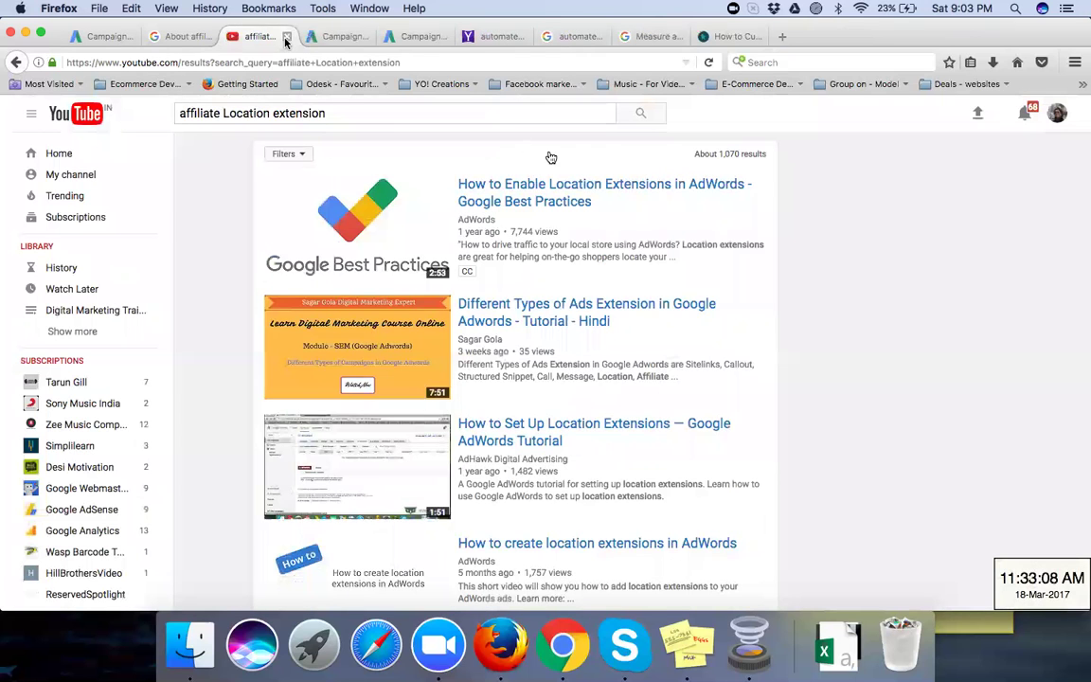
{"action": "left_click", "coordinate": [285, 37]}
{"action": "left_click", "coordinate": [661, 37]}
{"action": "left_click", "coordinate": [662, 37]}
{"action": "left_click", "coordinate": [661, 37]}
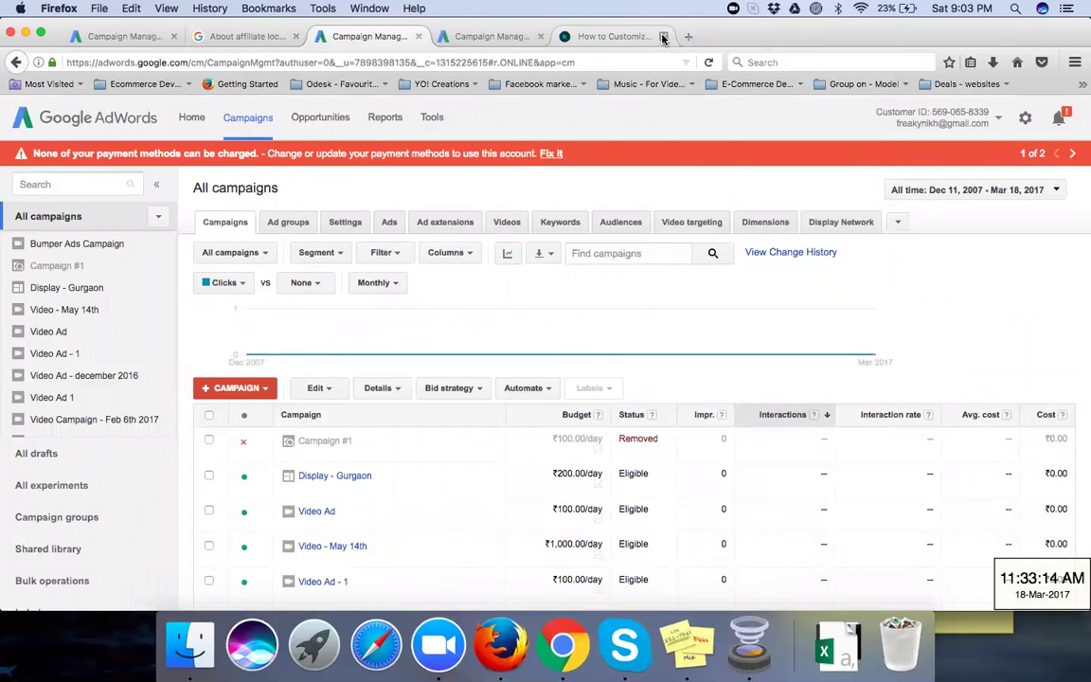
{"action": "left_click", "coordinate": [662, 37]}
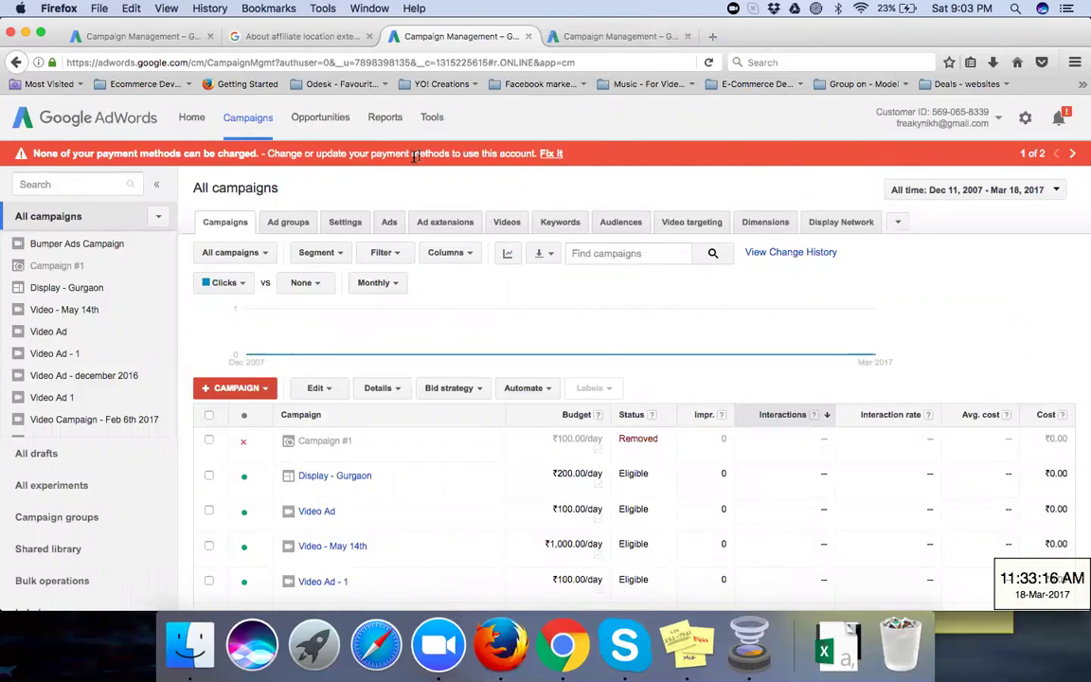
Step: Switch to the fourth Campaign Management tab listing BBA - Search Campaign, BCom and EThames Display t2
{"action": "left_click", "coordinate": [634, 38]}
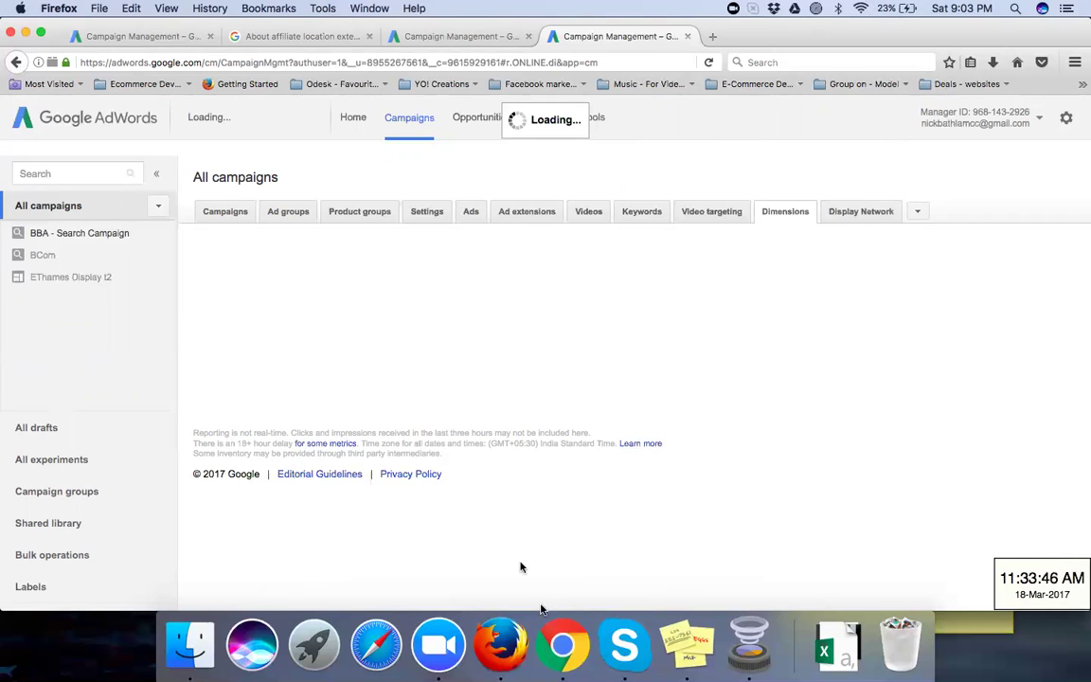
Step: In Chrome, close the duplicate AdWords promotion tab and the empty New Tab, then return to Firefox
{"action": "left_click", "coordinate": [566, 657]}
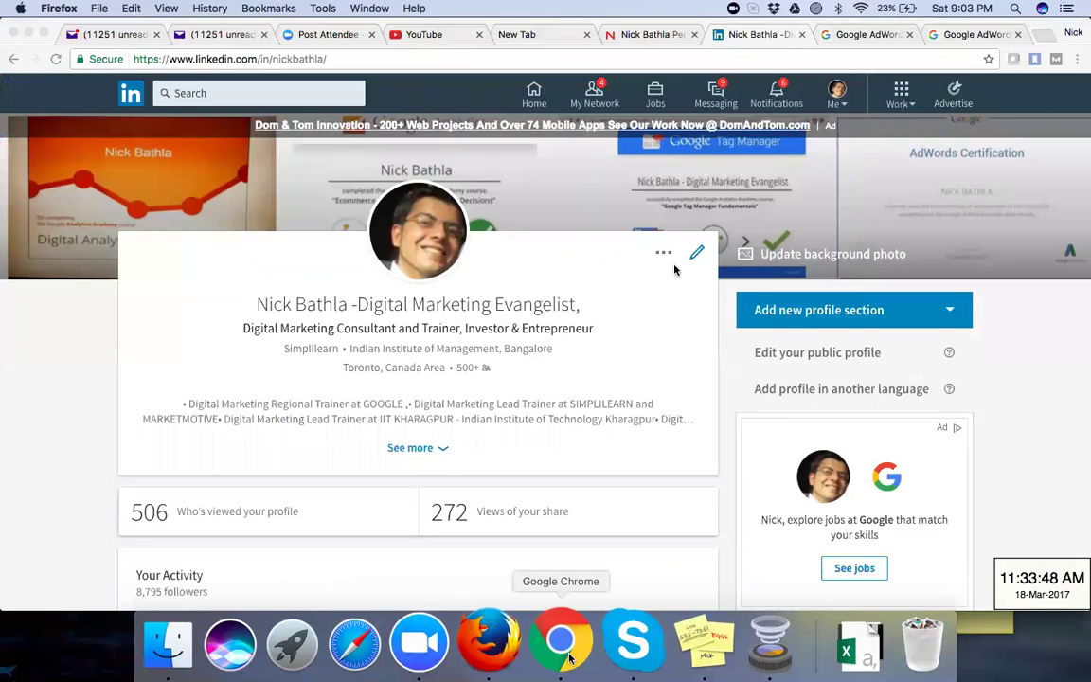
{"action": "left_click", "coordinate": [862, 38]}
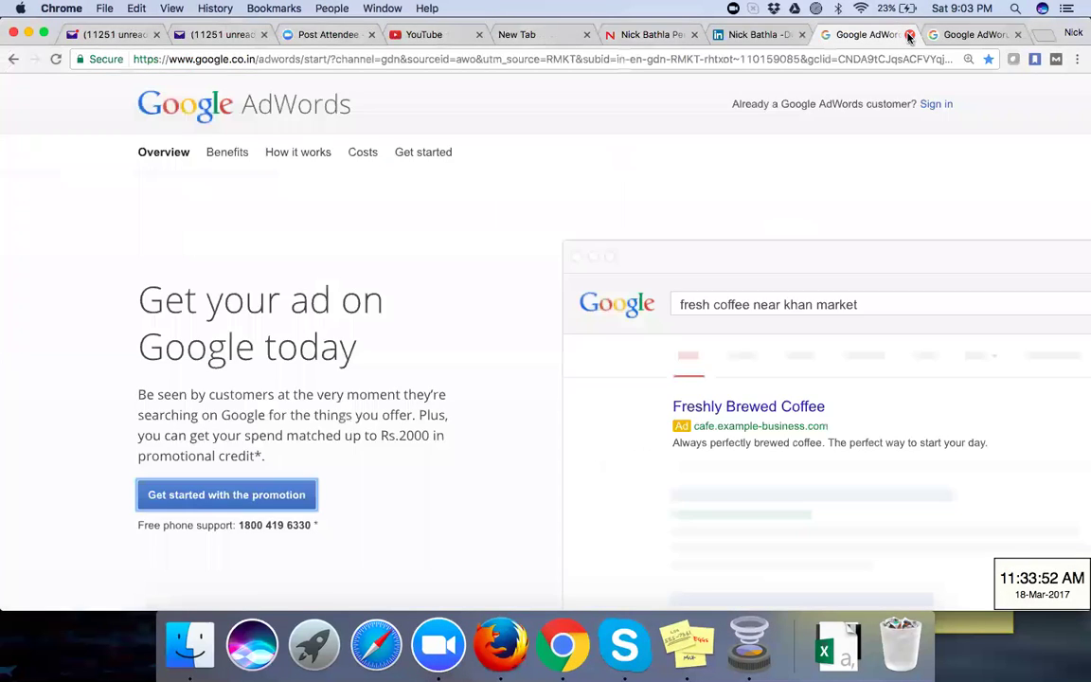
{"action": "left_click", "coordinate": [908, 36]}
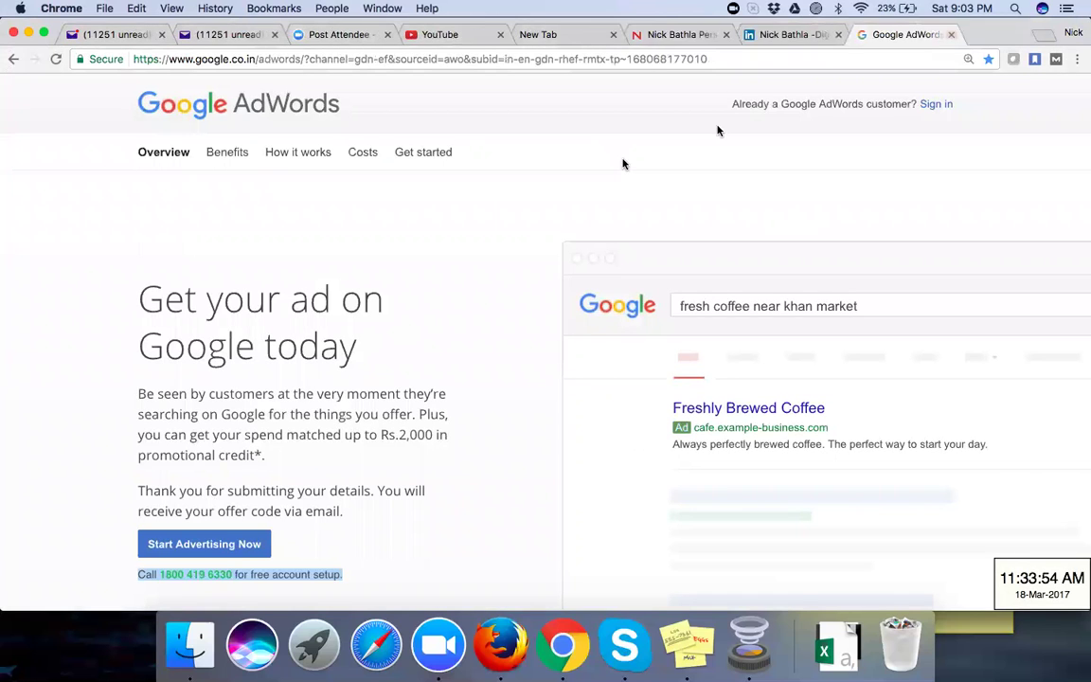
{"action": "left_click", "coordinate": [653, 35]}
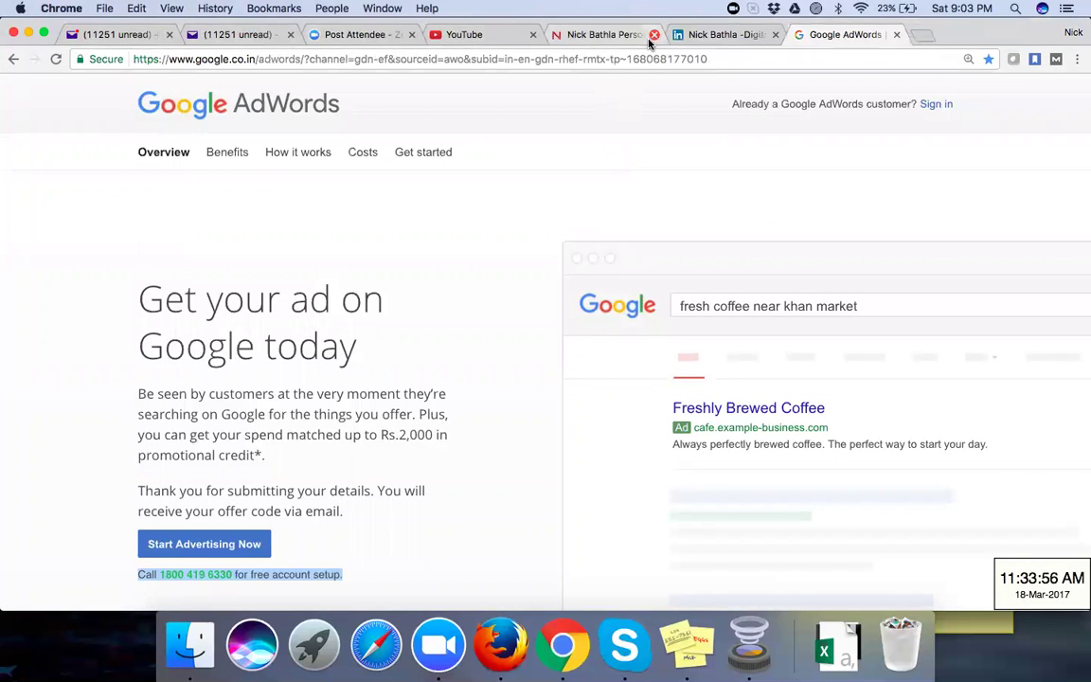
{"action": "left_click", "coordinate": [500, 637]}
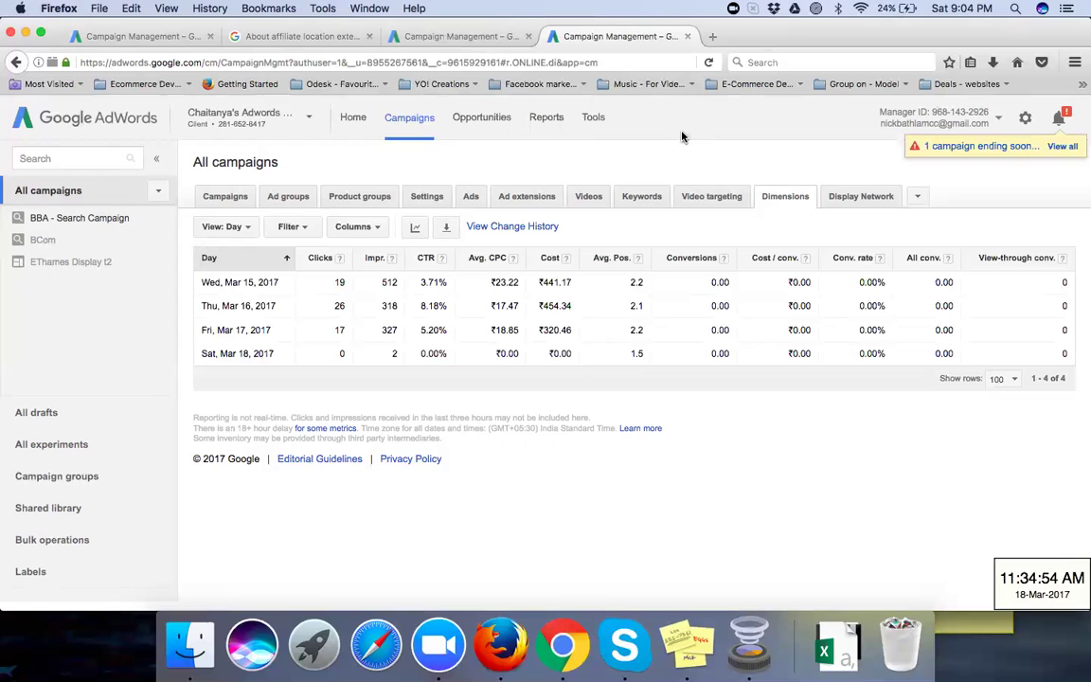
Step: Go back to the Campaigns tab to show BBA - Search Campaign with 62 clicks and ₹1,215.97 cost
{"action": "left_click", "coordinate": [228, 211]}
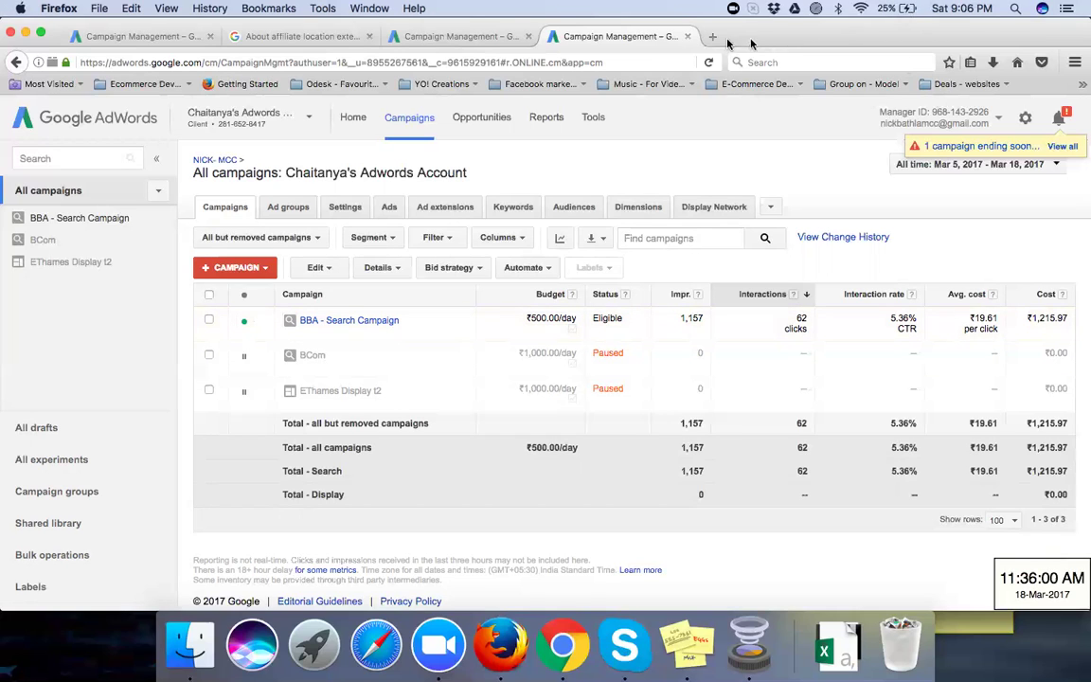
Step: Check the date-range choices without changing them, then open the Columns dropdown
{"action": "left_click", "coordinate": [972, 171]}
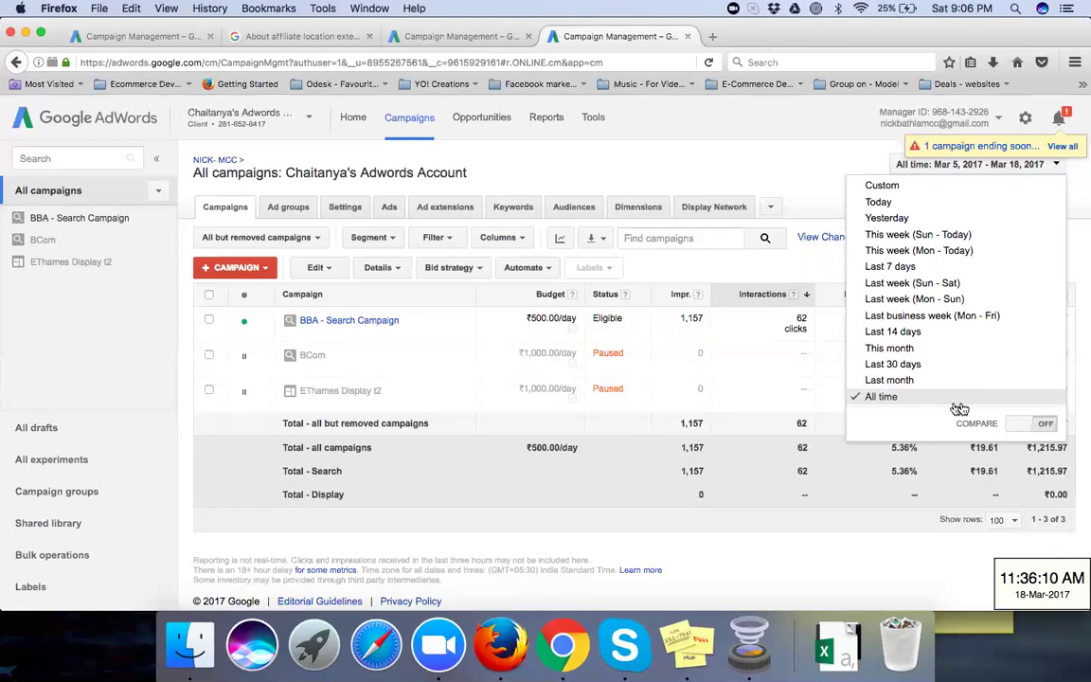
{"action": "left_click", "coordinate": [833, 166]}
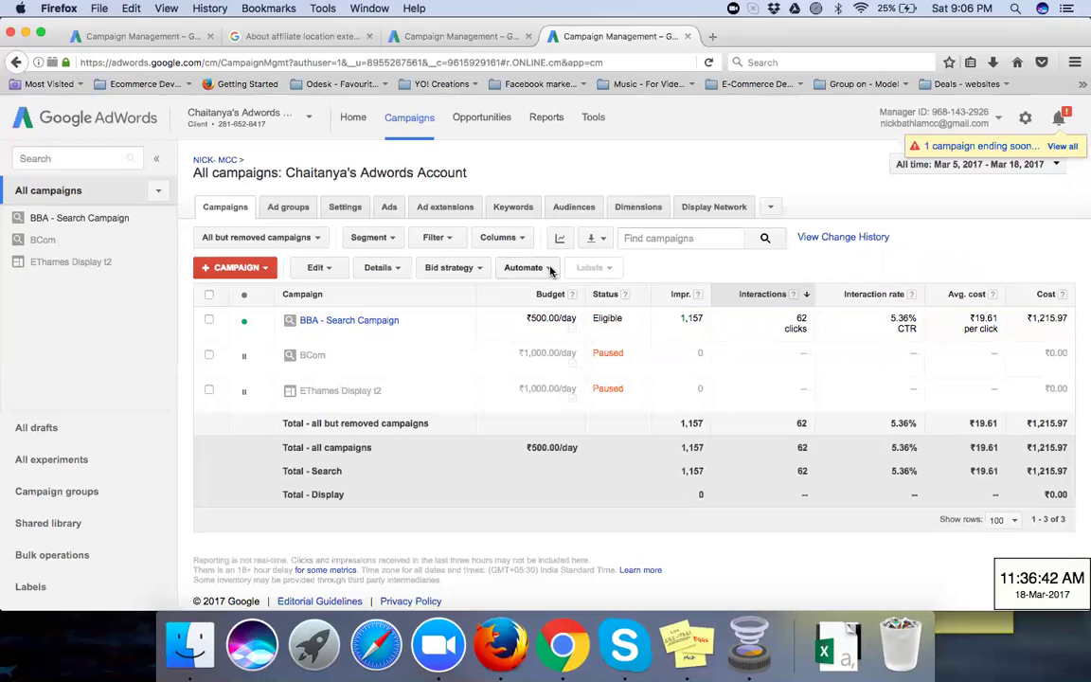
{"action": "left_click", "coordinate": [522, 242]}
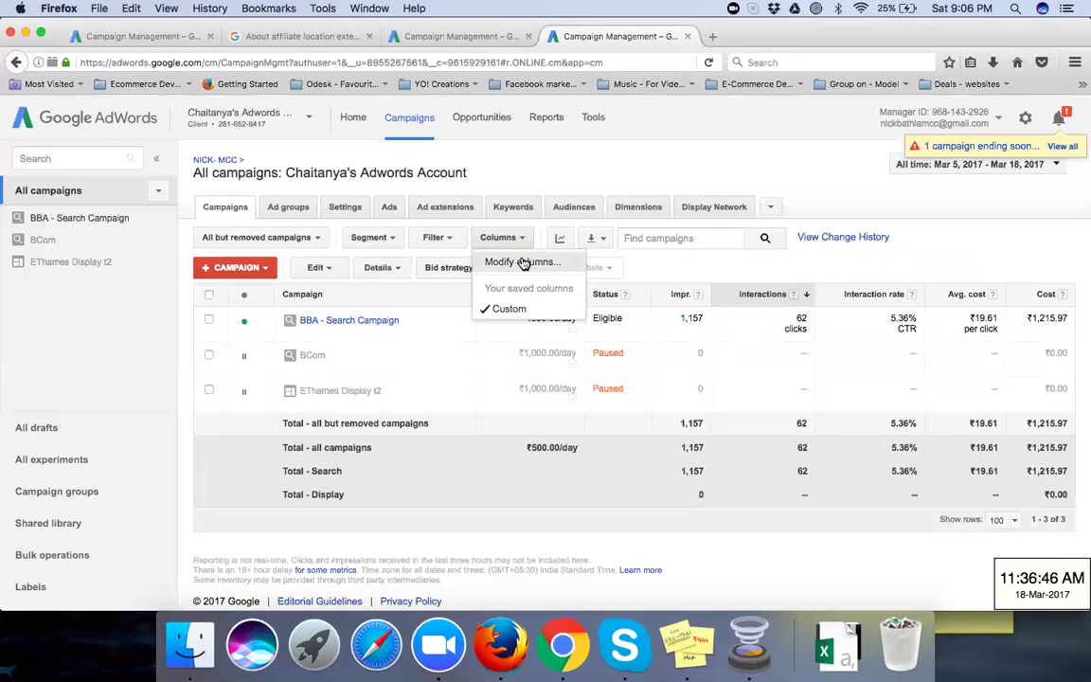
Step: In Modify columns, add Conversions, Cost / conv. and Conv. rate from the conversion metrics
{"action": "left_click", "coordinate": [523, 262]}
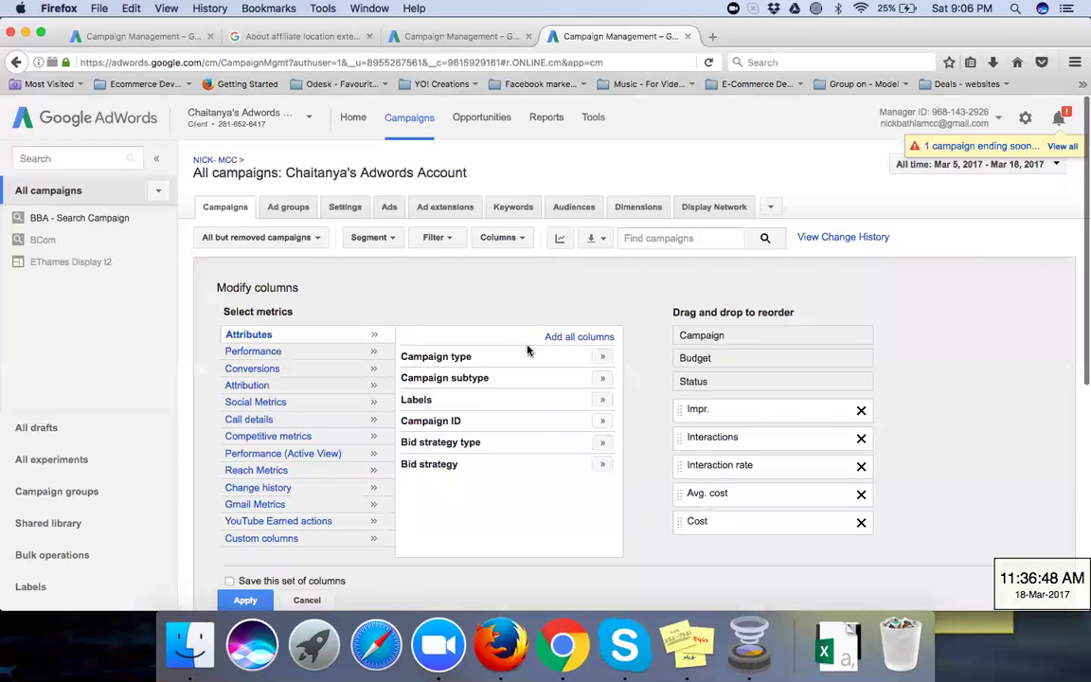
{"action": "left_click", "coordinate": [253, 372]}
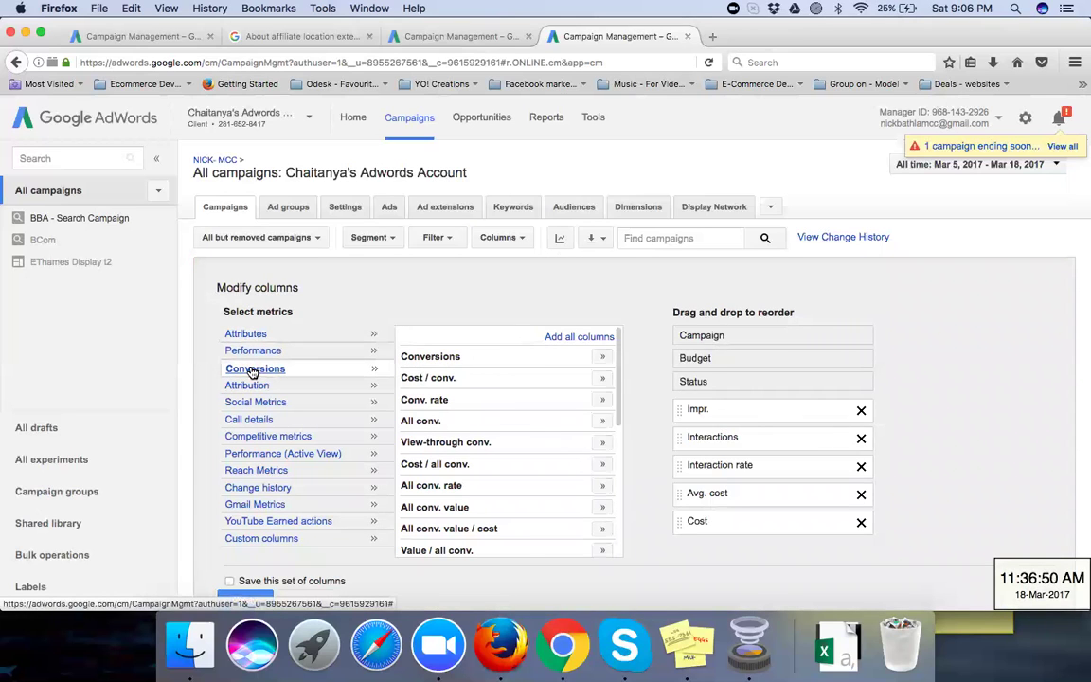
{"action": "left_click", "coordinate": [600, 358]}
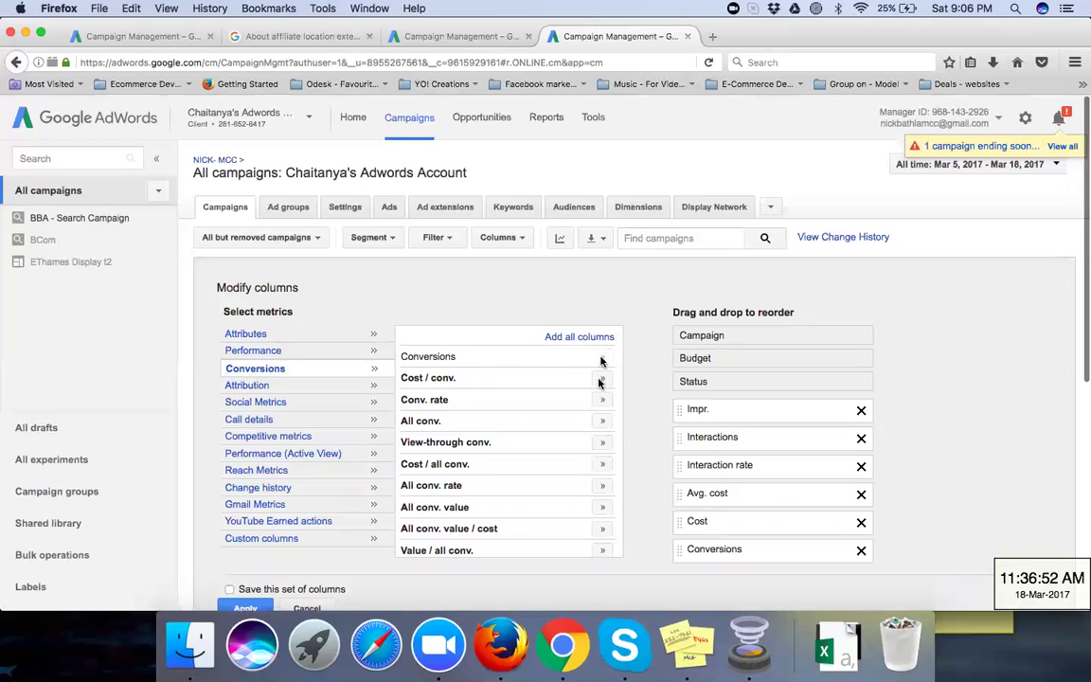
{"action": "left_click", "coordinate": [600, 379]}
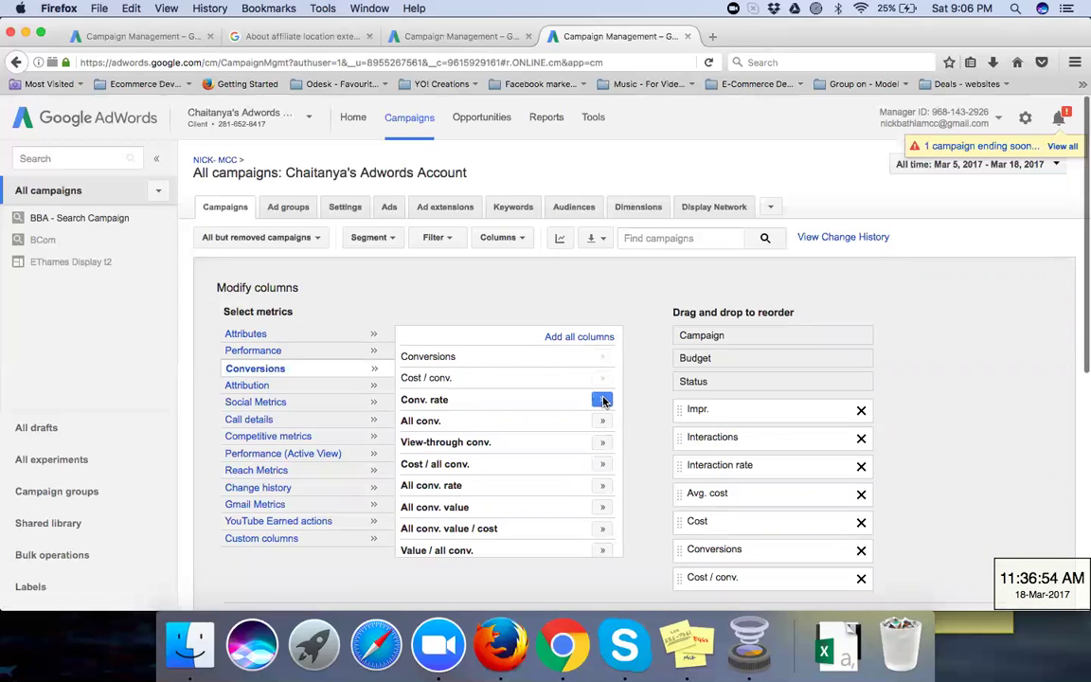
{"action": "left_click", "coordinate": [601, 400]}
Step: Add Avg. Pos. from the performance metrics and Campaign type from the campaign attributes
{"action": "scroll", "coordinate": [641, 434], "scroll_direction": "down", "scroll_amount": 3}
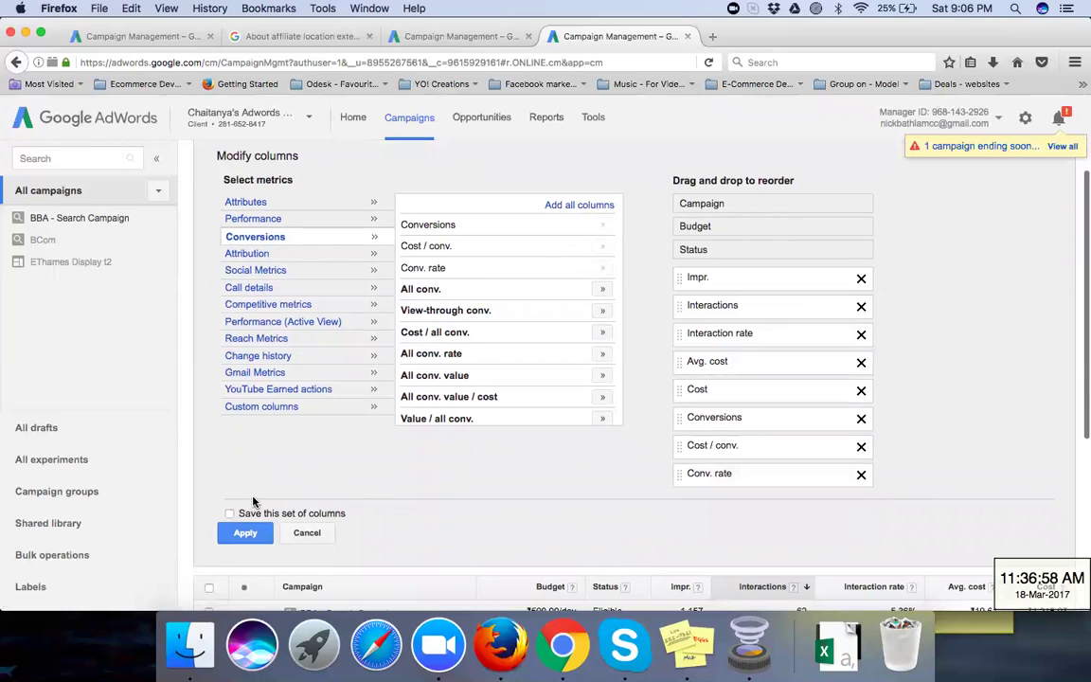
{"action": "left_click", "coordinate": [268, 219]}
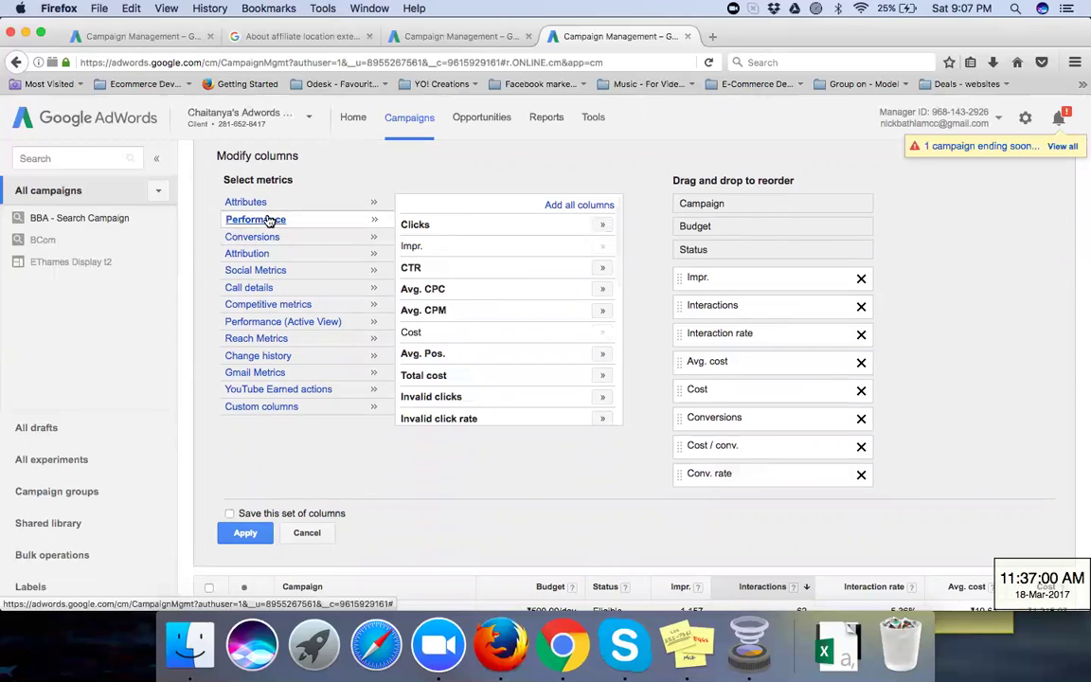
{"action": "scroll", "coordinate": [506, 320], "scroll_direction": "down", "scroll_amount": 2}
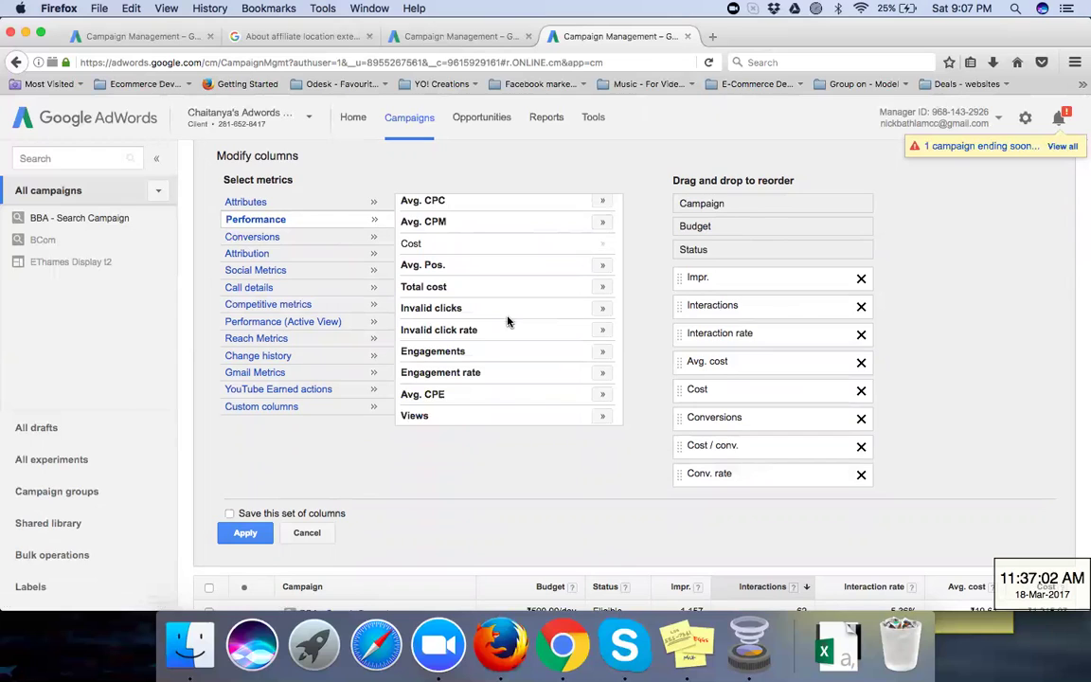
{"action": "left_click", "coordinate": [602, 264]}
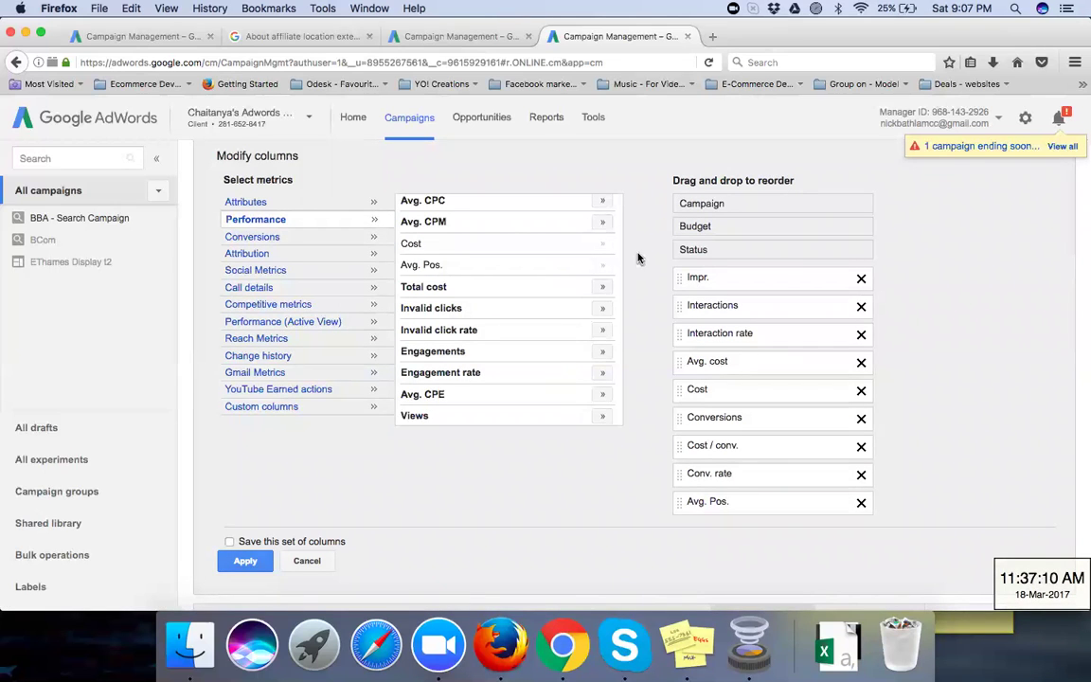
{"action": "left_click", "coordinate": [252, 206]}
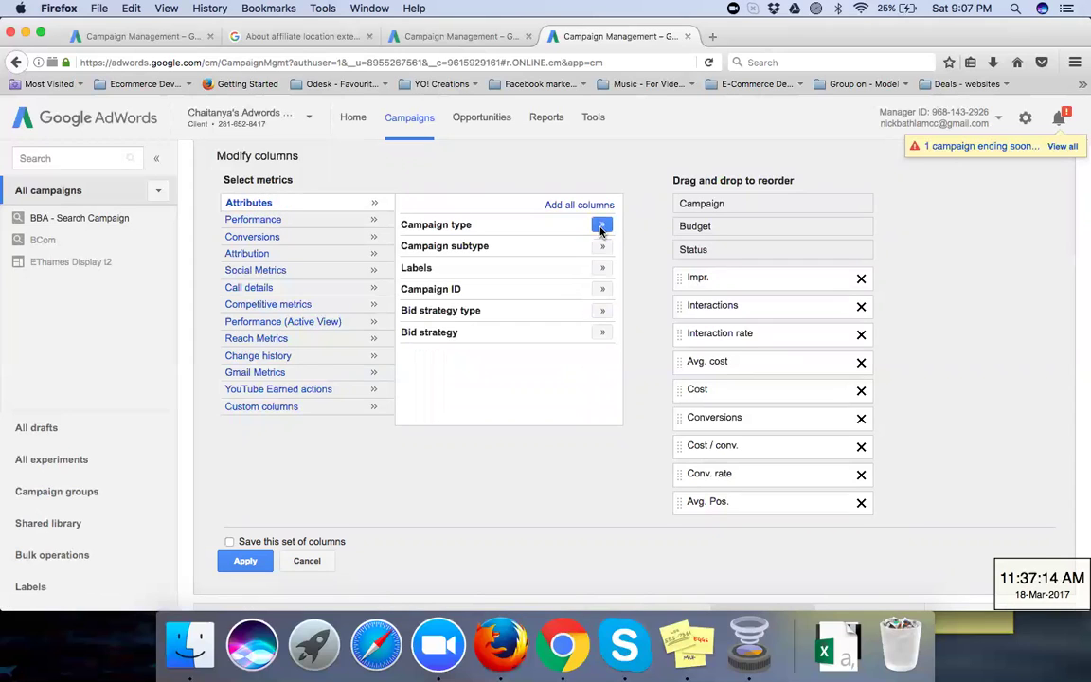
{"action": "left_click", "coordinate": [600, 226]}
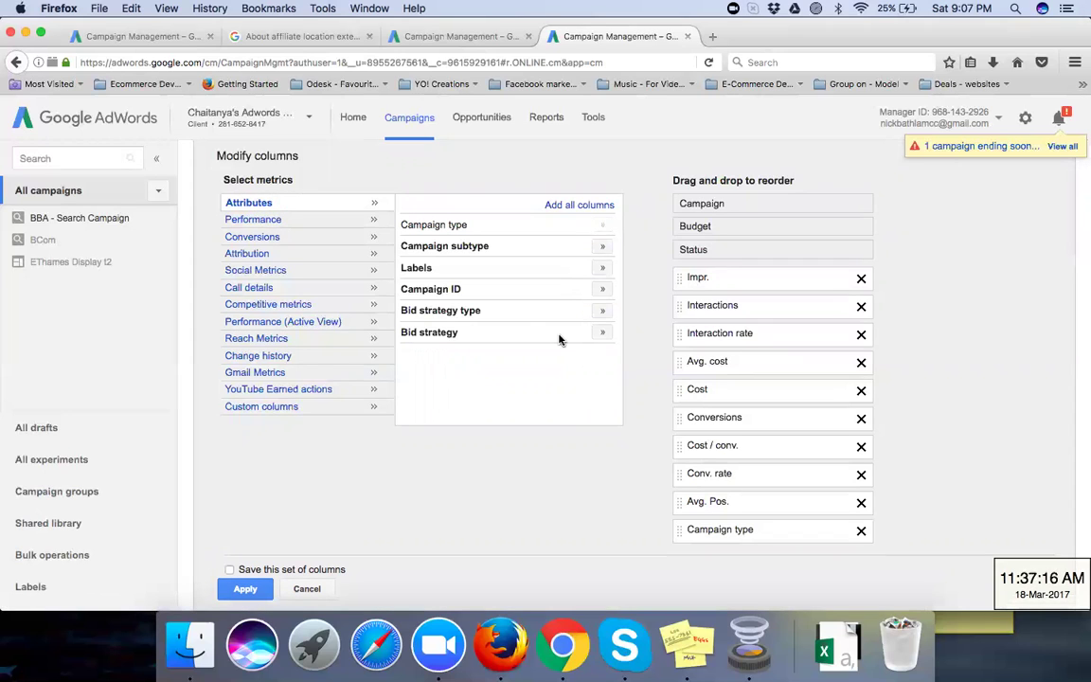
Step: Browse the YouTube, Gmail, competitive, call details and social metric categories without adding a custom column
{"action": "left_click", "coordinate": [274, 408]}
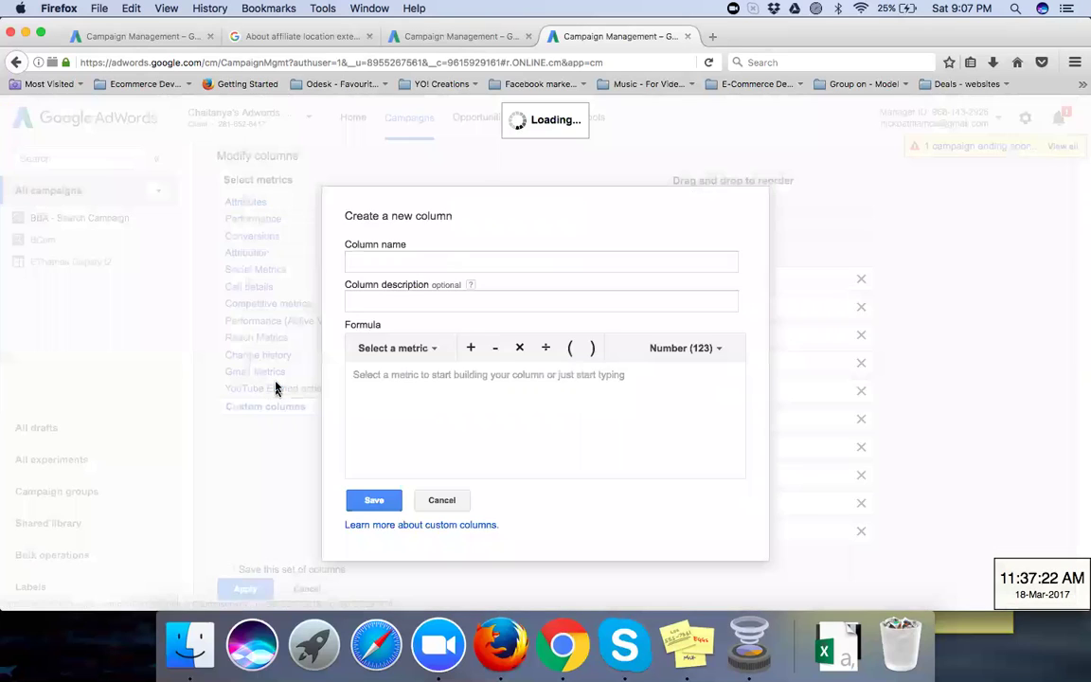
{"action": "left_click", "coordinate": [441, 499]}
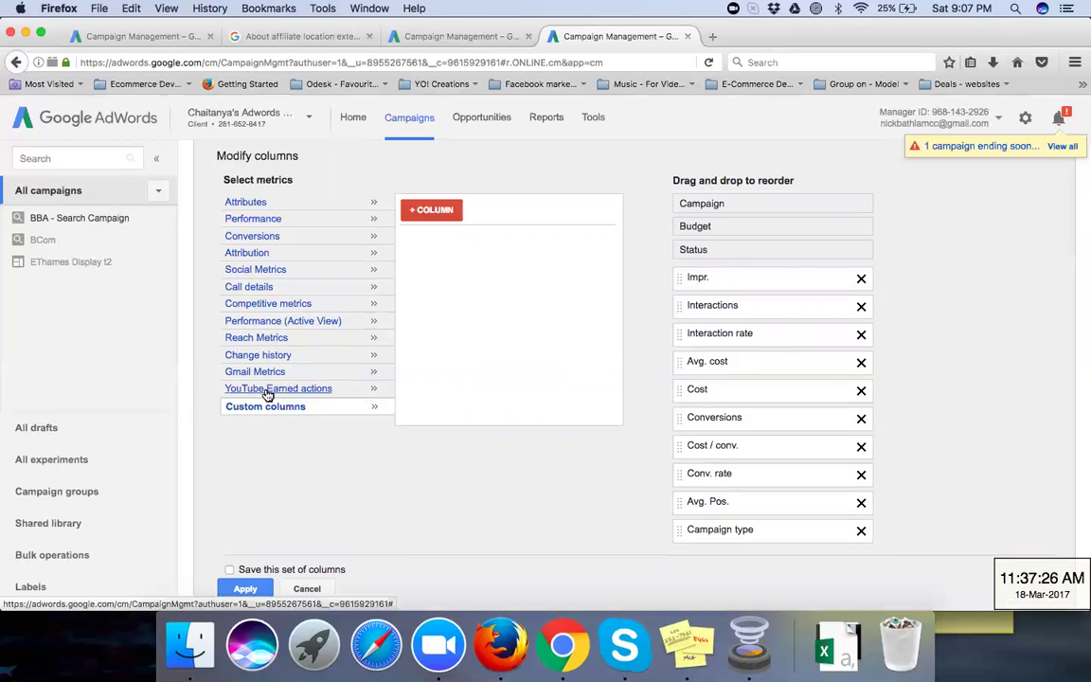
{"action": "left_click", "coordinate": [265, 388]}
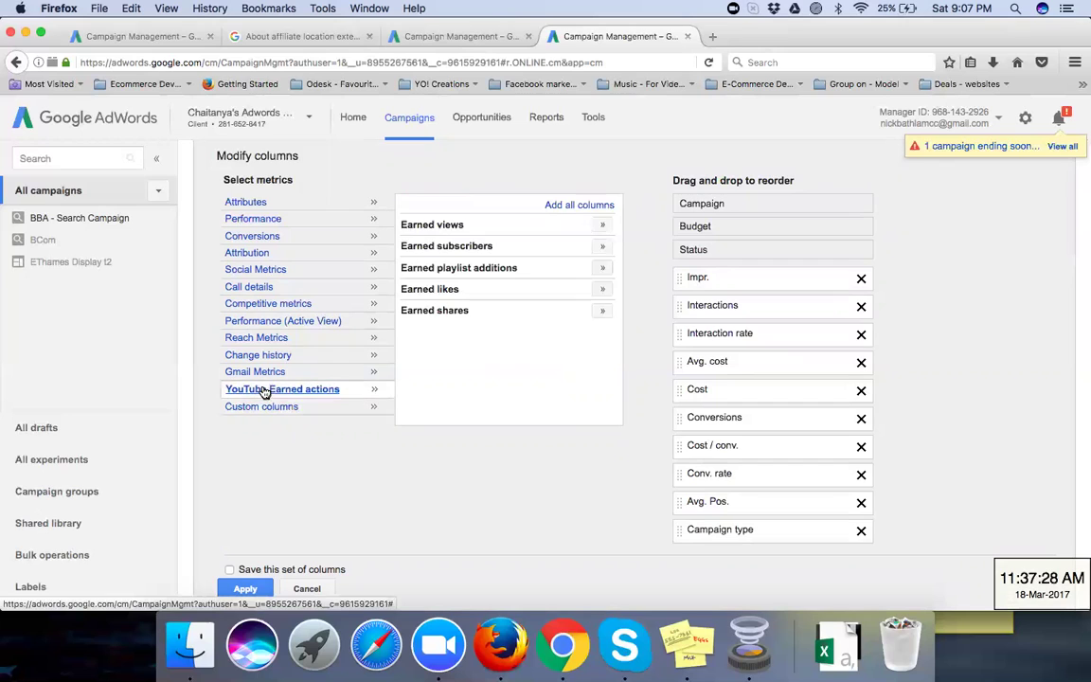
{"action": "left_click", "coordinate": [260, 375]}
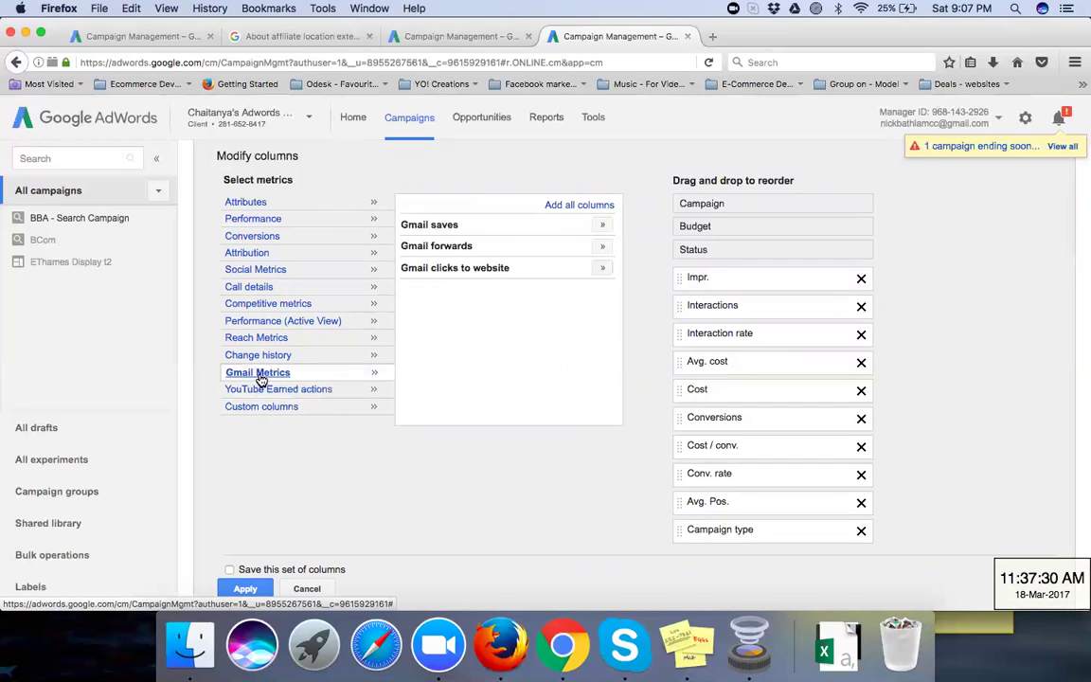
{"action": "left_click", "coordinate": [251, 303]}
{"action": "left_click", "coordinate": [249, 287]}
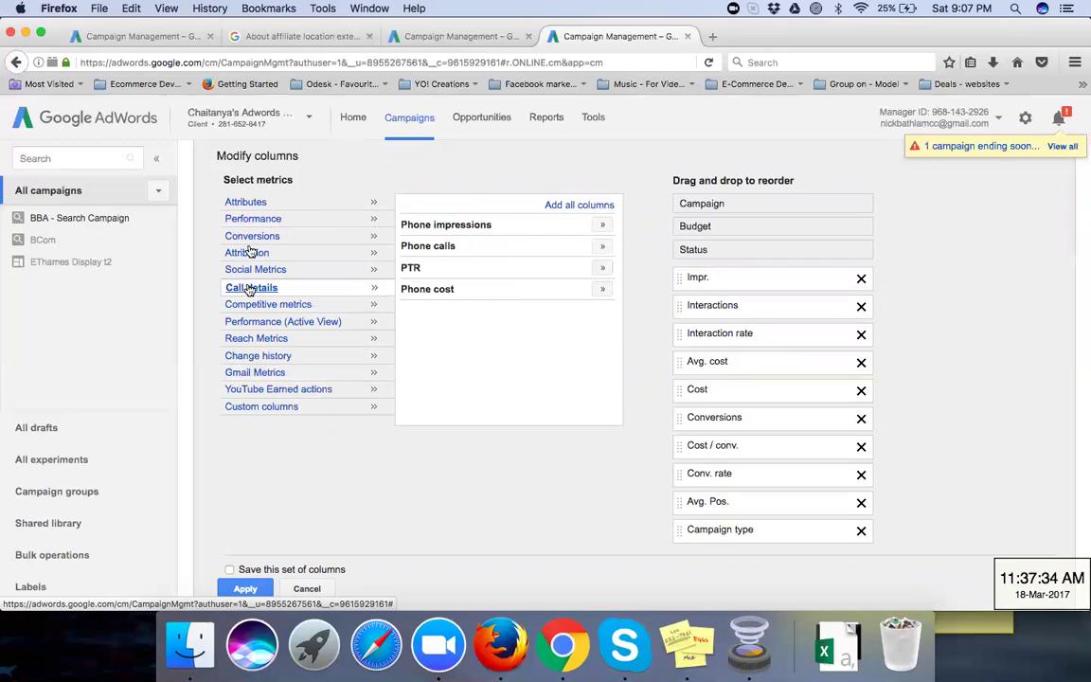
{"action": "left_click", "coordinate": [266, 270]}
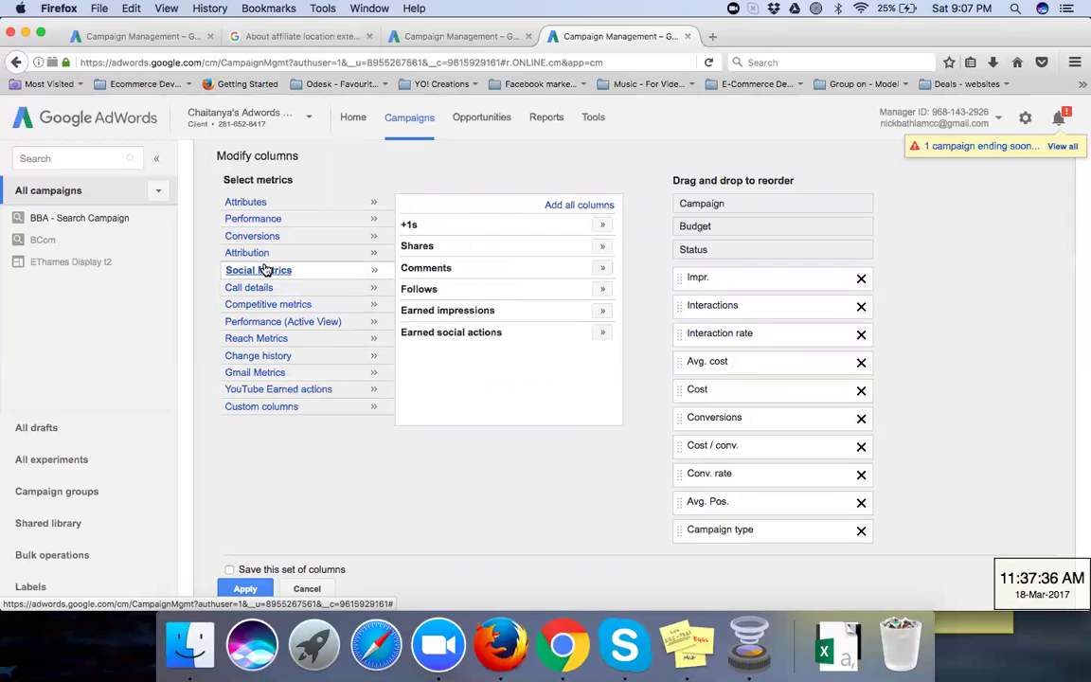
{"action": "left_click", "coordinate": [255, 204]}
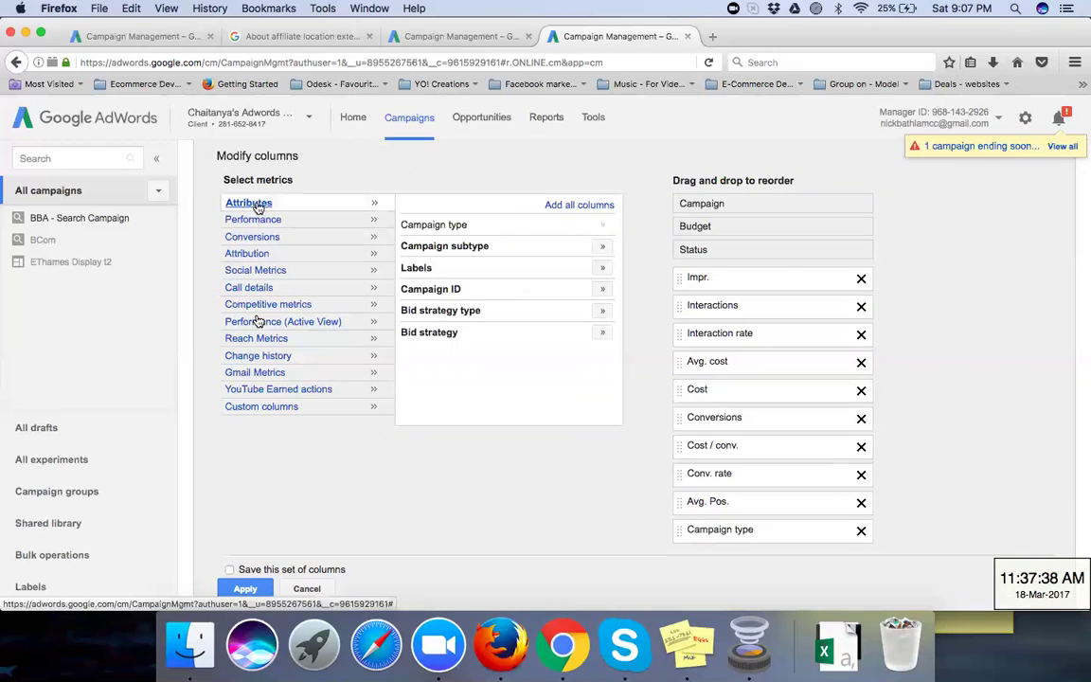
Step: Save the selected columns as the set 'CONVERSION BASED LAYOUT' and apply it
{"action": "left_click", "coordinate": [229, 569]}
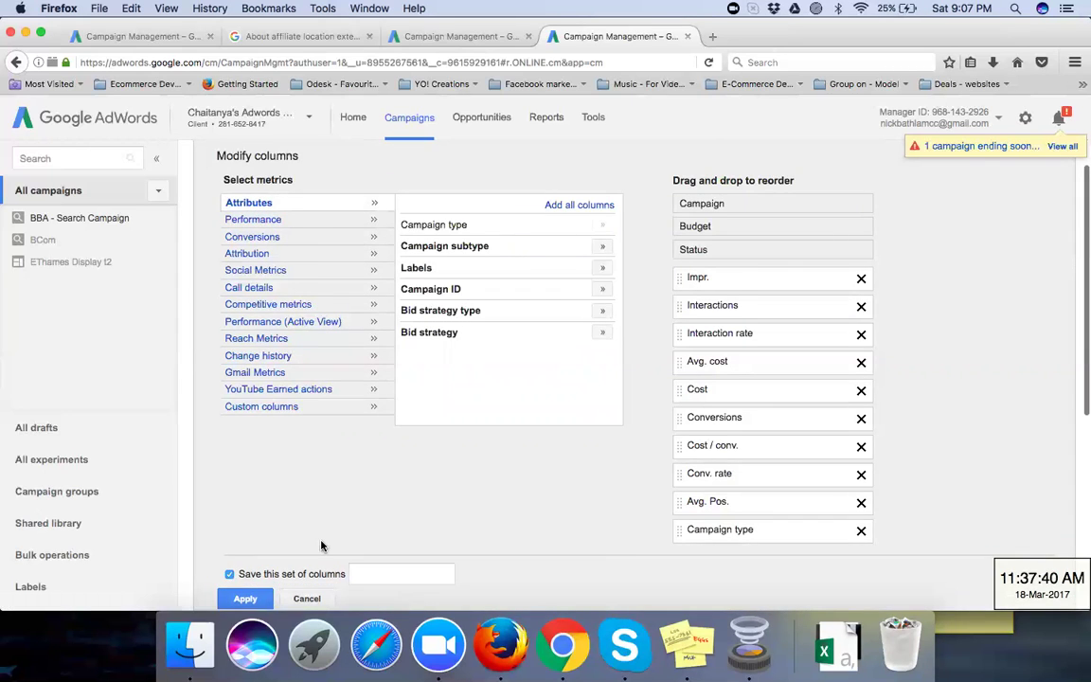
{"action": "scroll", "coordinate": [321, 547], "scroll_direction": "down", "scroll_amount": 2}
{"action": "left_click", "coordinate": [374, 485]}
{"action": "type", "text": "CONVERSION"}
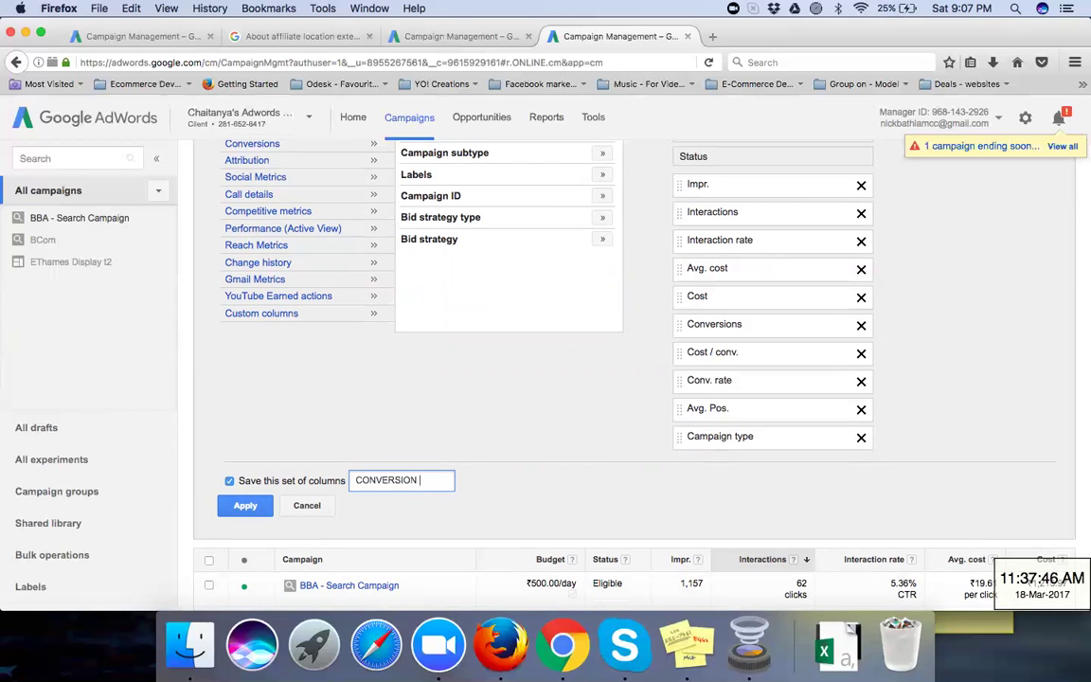
{"action": "type", "text": " BASED LAYOUT"}
{"action": "left_click", "coordinate": [240, 507]}
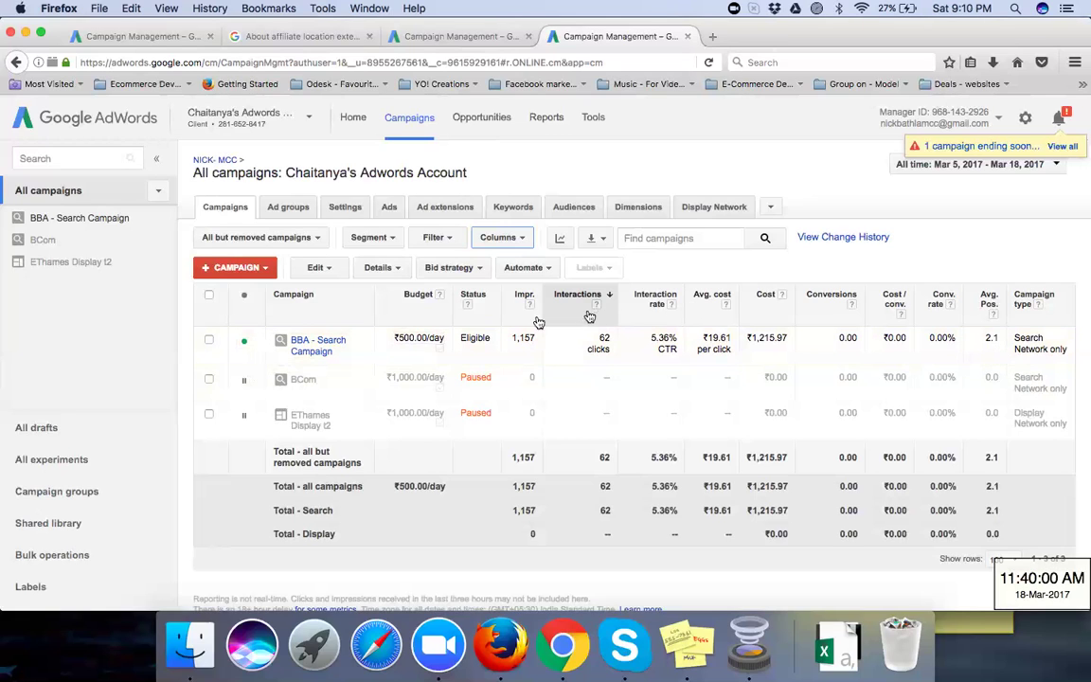
Step: View the ad groups across all campaigns, then go back to the campaigns list
{"action": "left_click", "coordinate": [292, 210]}
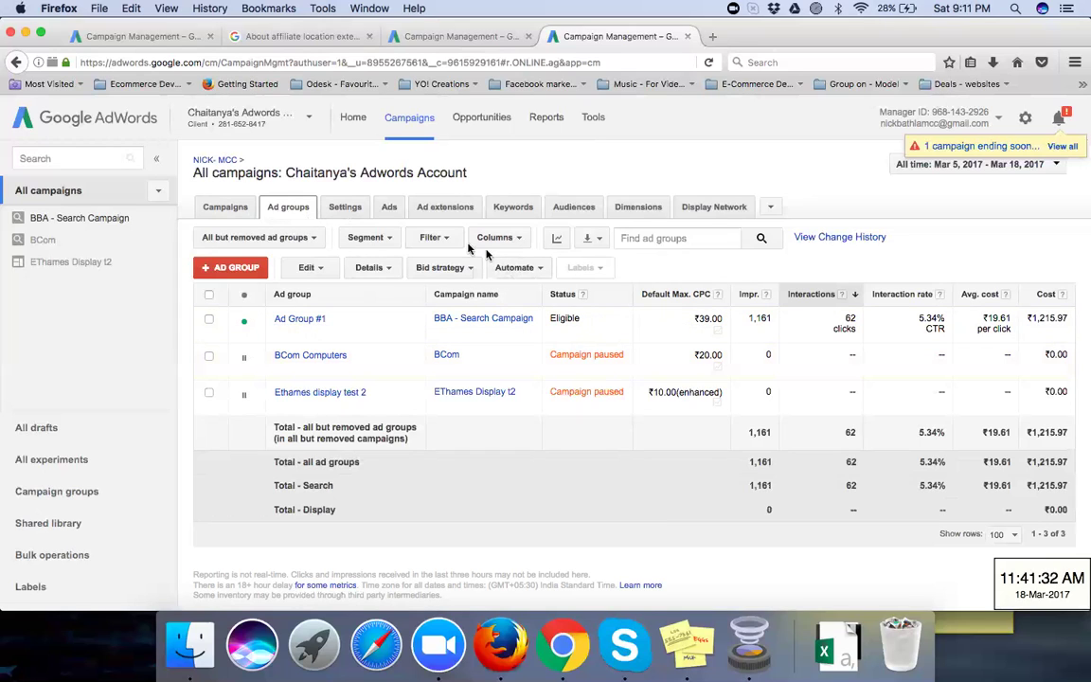
{"action": "left_click", "coordinate": [224, 216]}
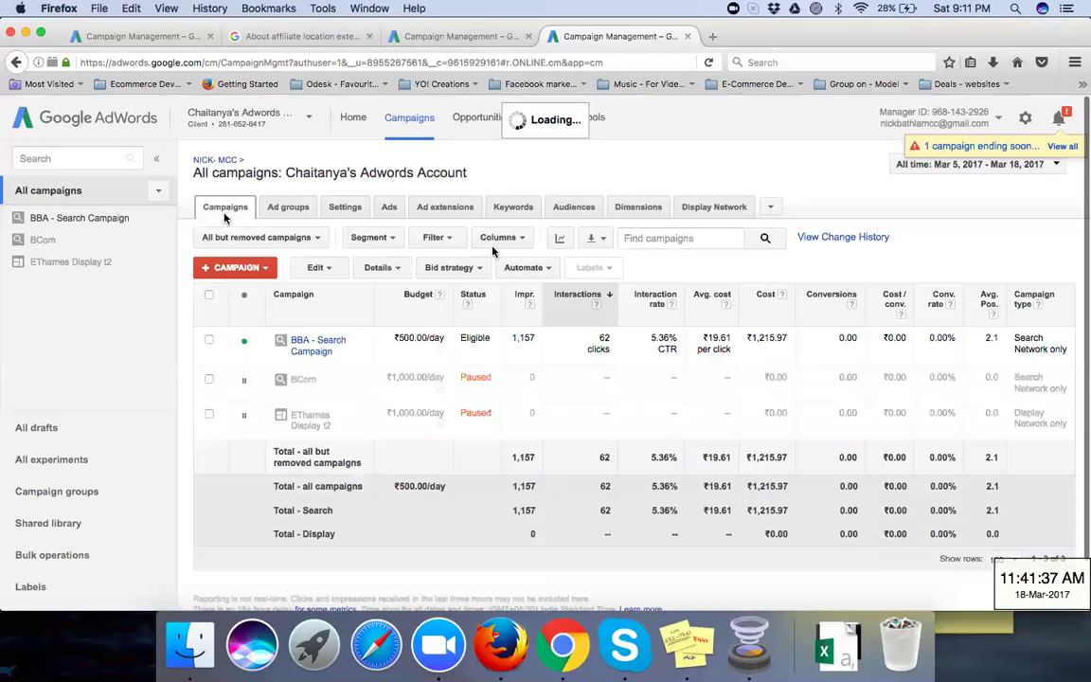
Step: Check the campaign table's download and Automate options, closing them without changes
{"action": "left_click", "coordinate": [606, 242]}
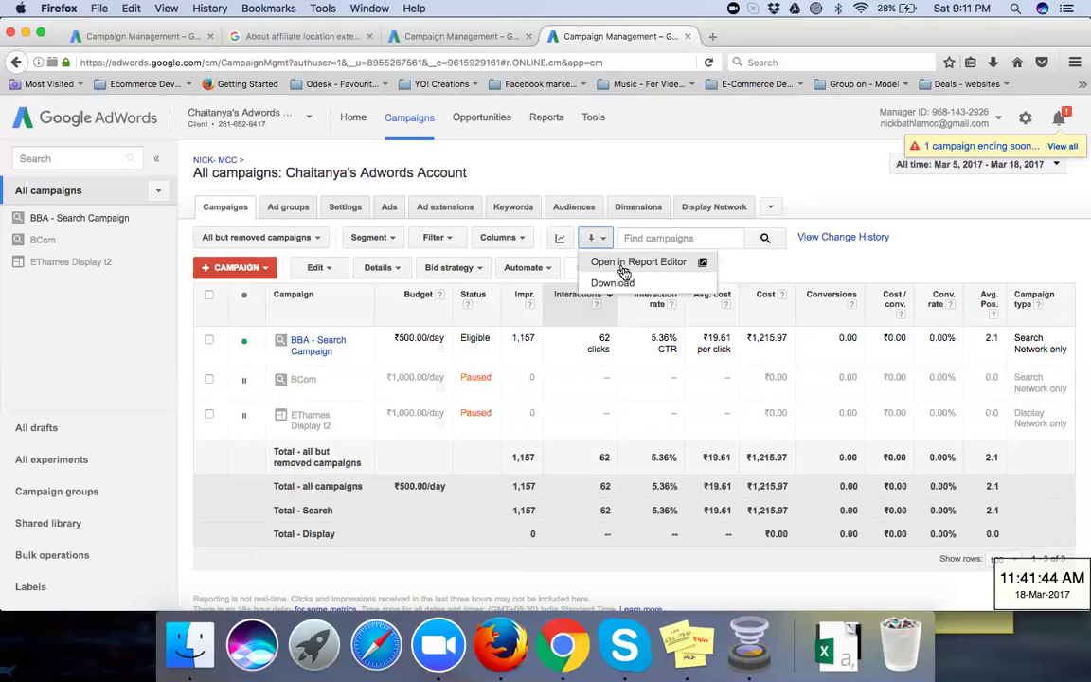
{"action": "left_click", "coordinate": [758, 269]}
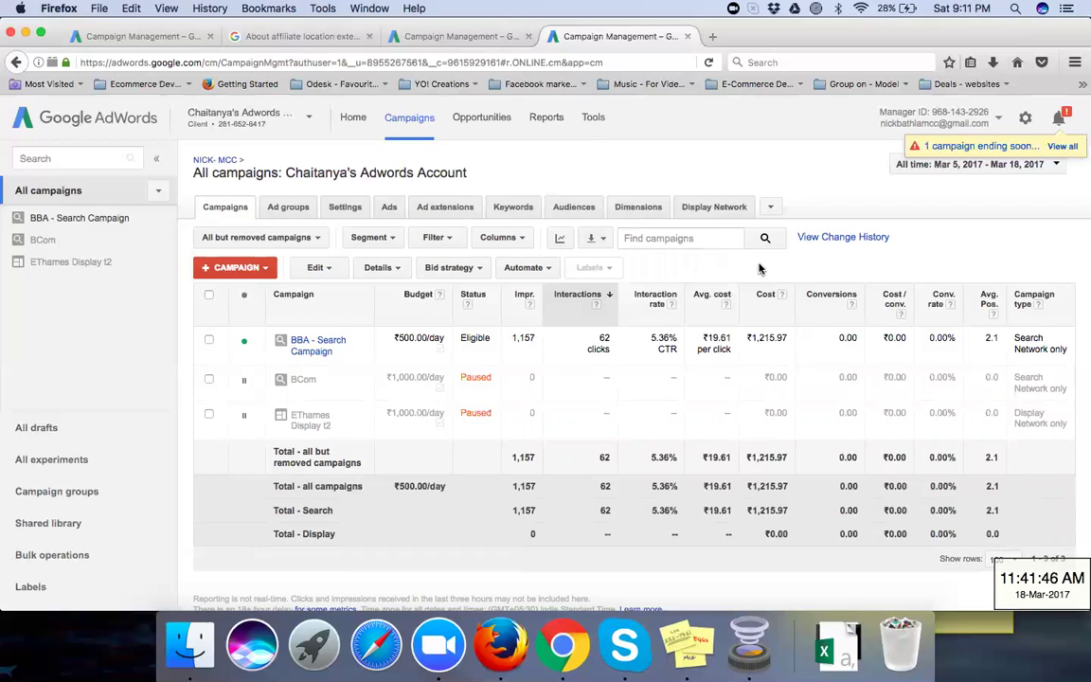
{"action": "left_click", "coordinate": [552, 270]}
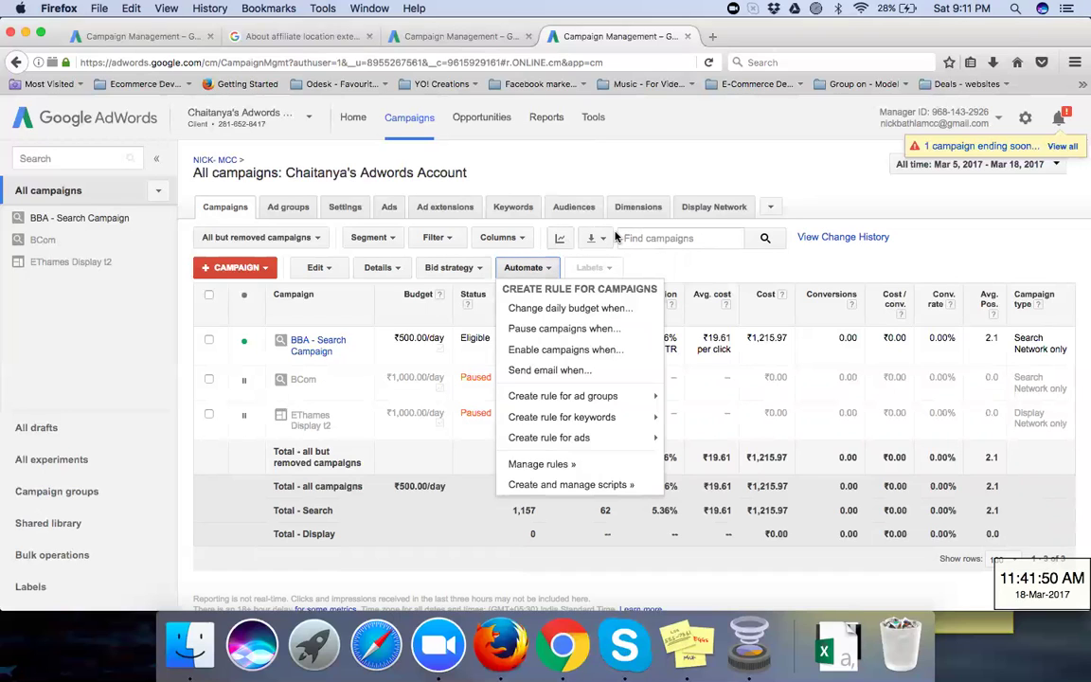
{"action": "left_click", "coordinate": [606, 239]}
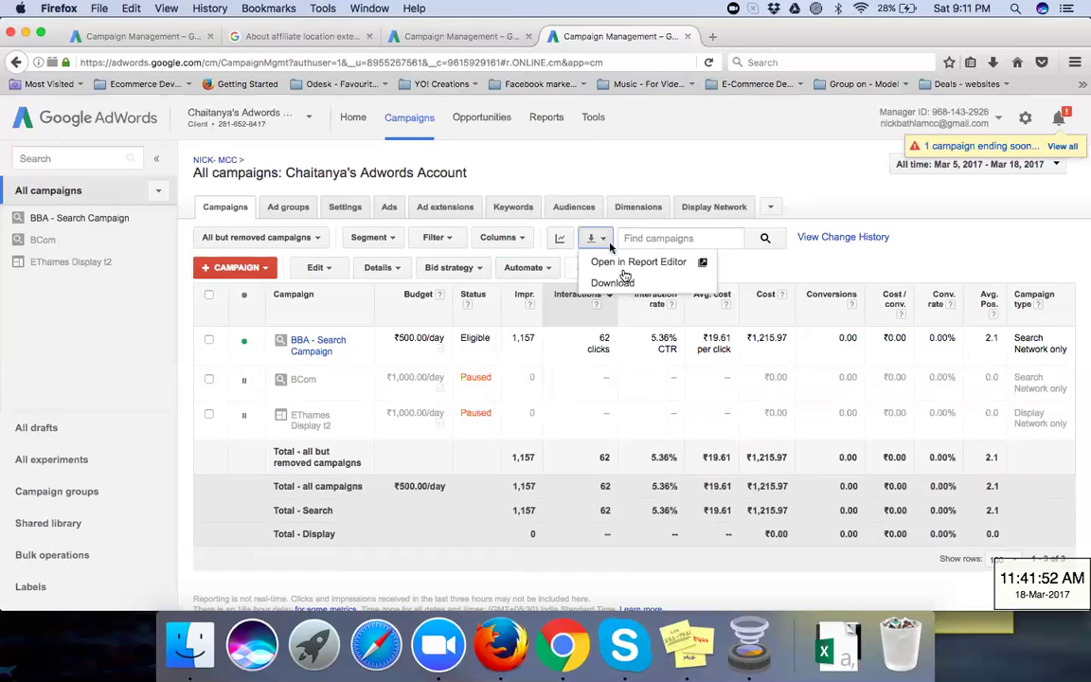
{"action": "left_click", "coordinate": [746, 272]}
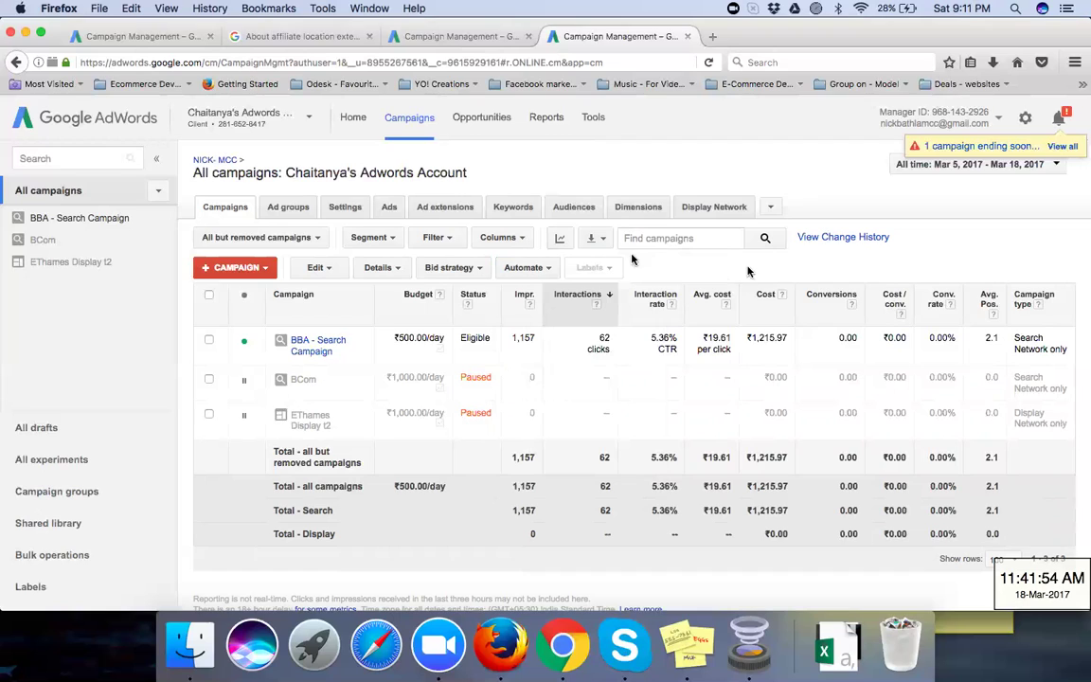
Step: Show the performance chart comparing daily Clicks against Impr. above the campaigns
{"action": "left_click", "coordinate": [560, 240]}
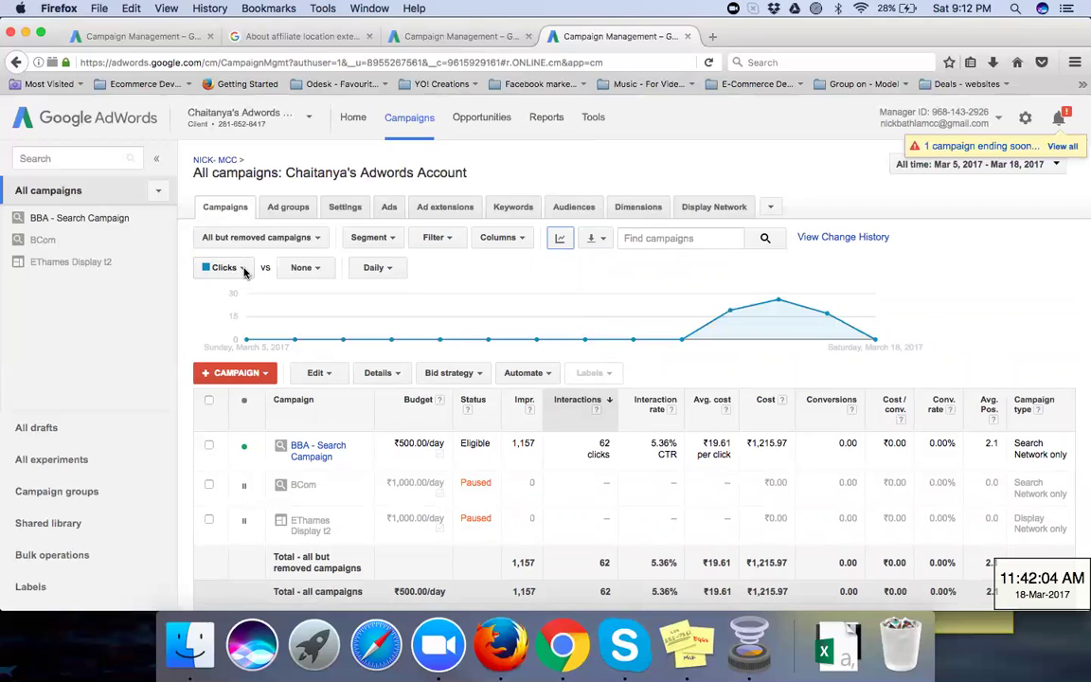
{"action": "left_click", "coordinate": [320, 272]}
{"action": "mouse_move", "coordinate": [349, 316]}
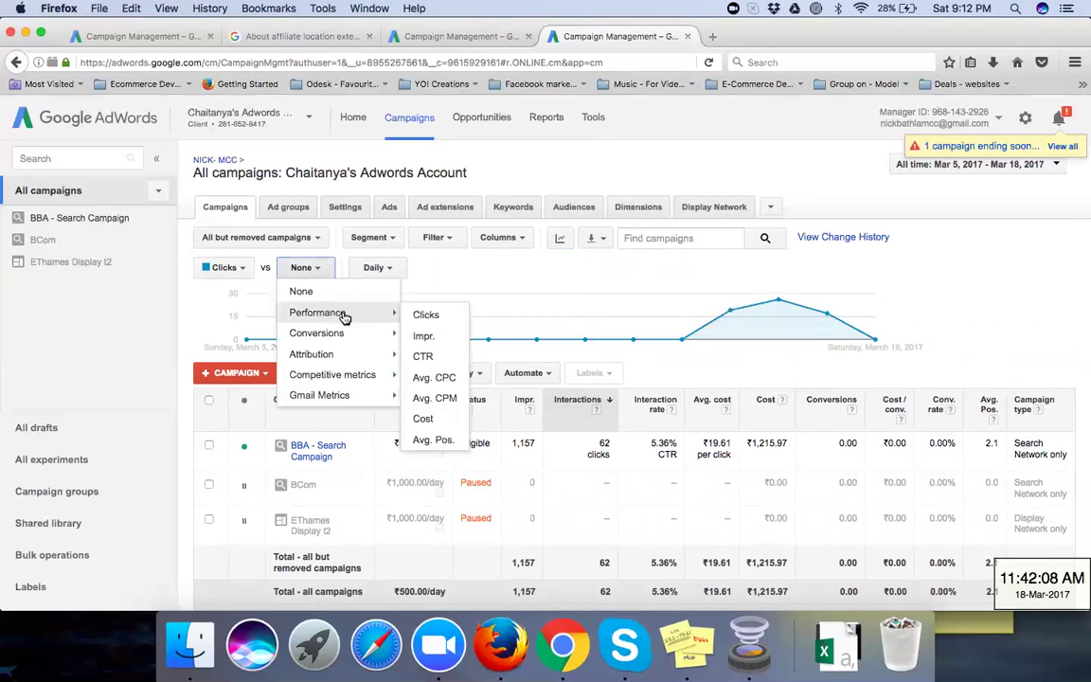
{"action": "left_click", "coordinate": [435, 337]}
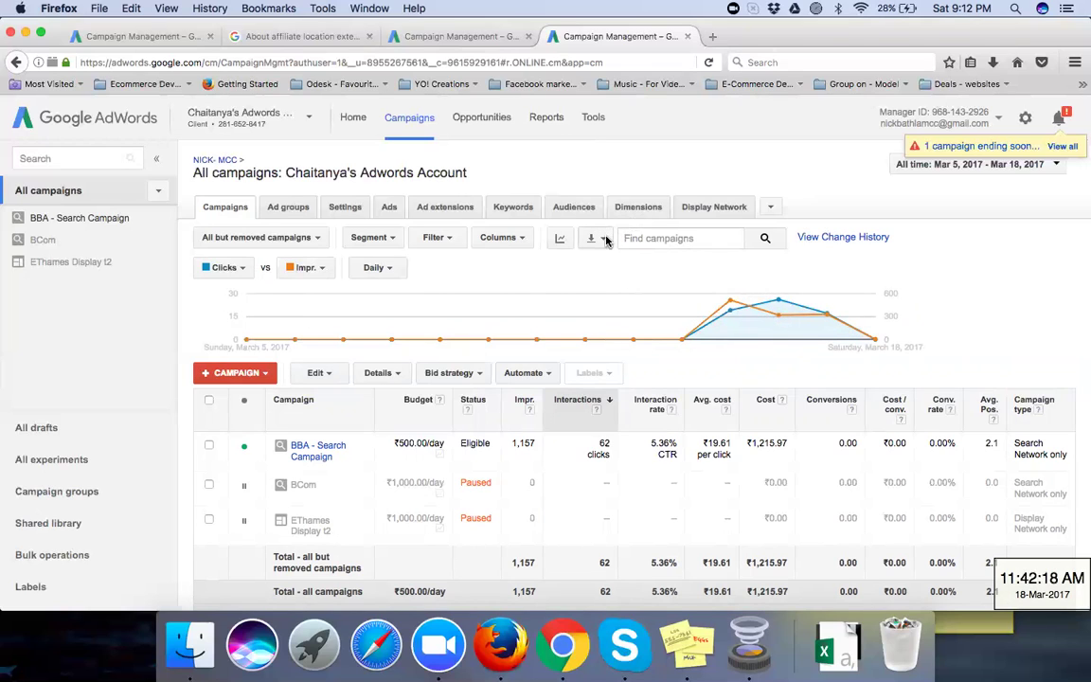
{"action": "left_click", "coordinate": [329, 270]}
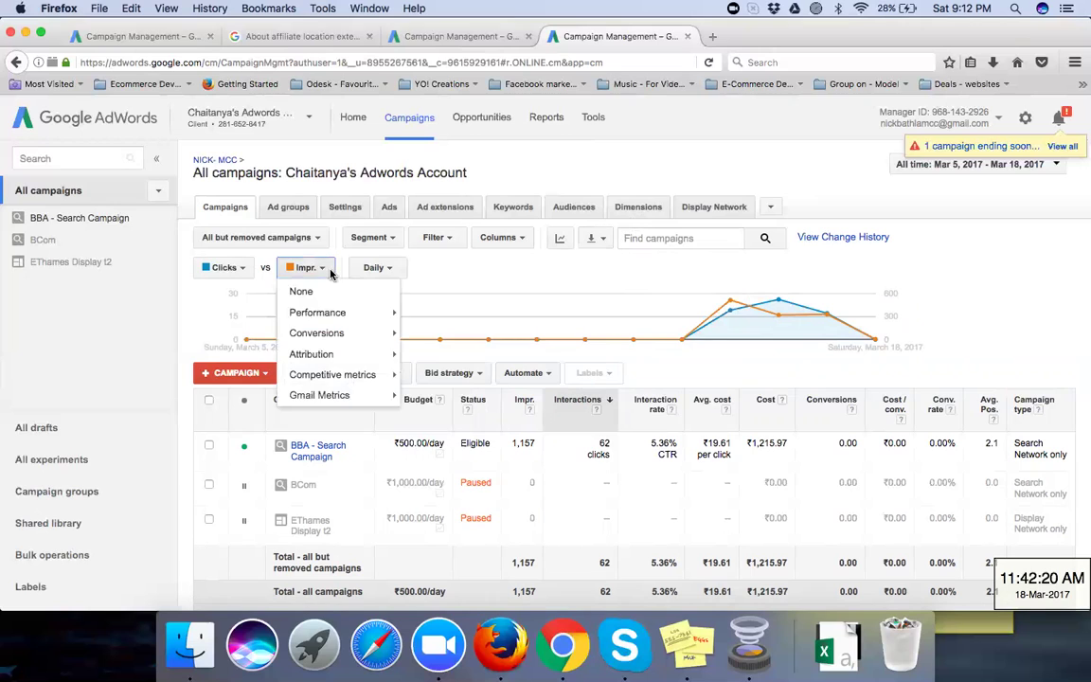
{"action": "mouse_move", "coordinate": [341, 331]}
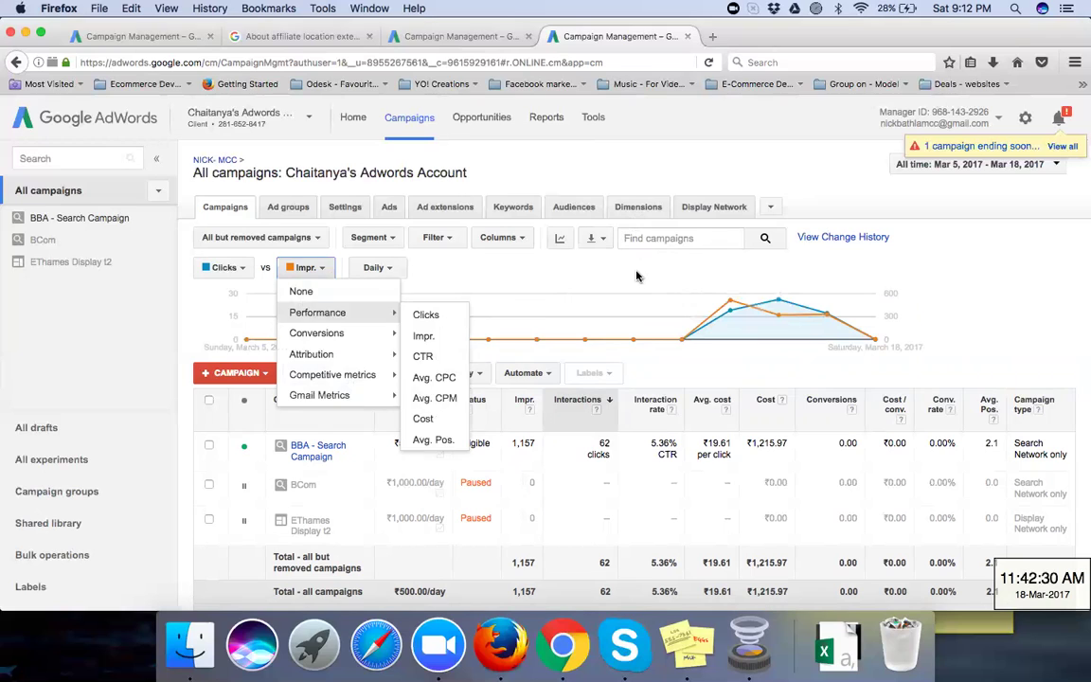
{"action": "left_click", "coordinate": [607, 249]}
Step: Set up a campaign report download in .pdf format
{"action": "left_click", "coordinate": [607, 248]}
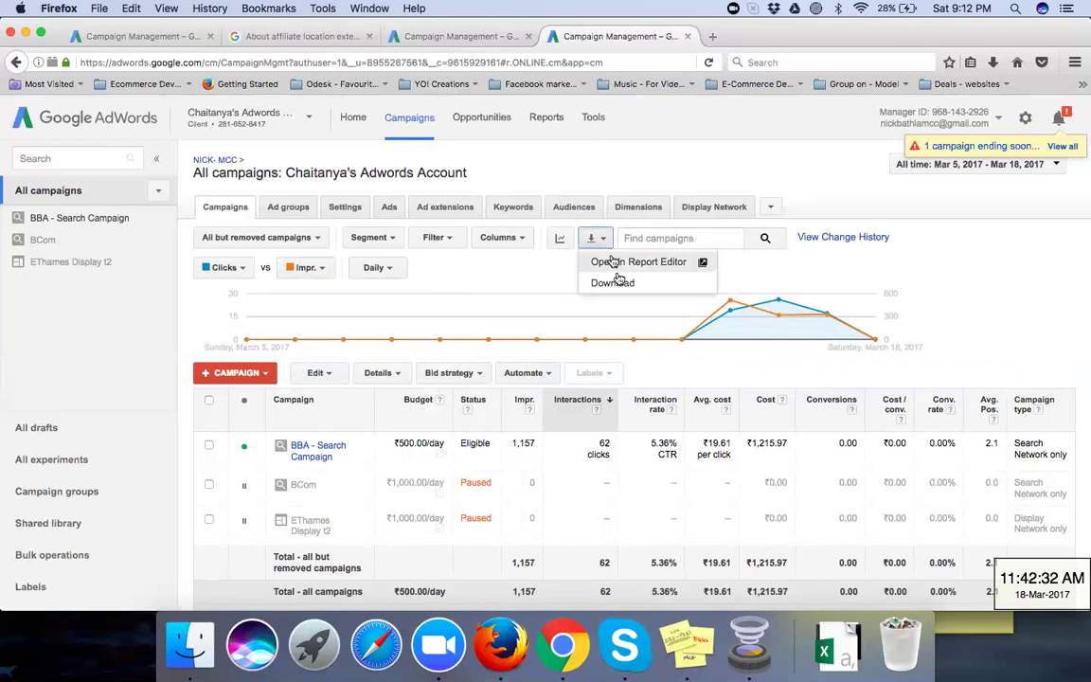
{"action": "left_click", "coordinate": [620, 283]}
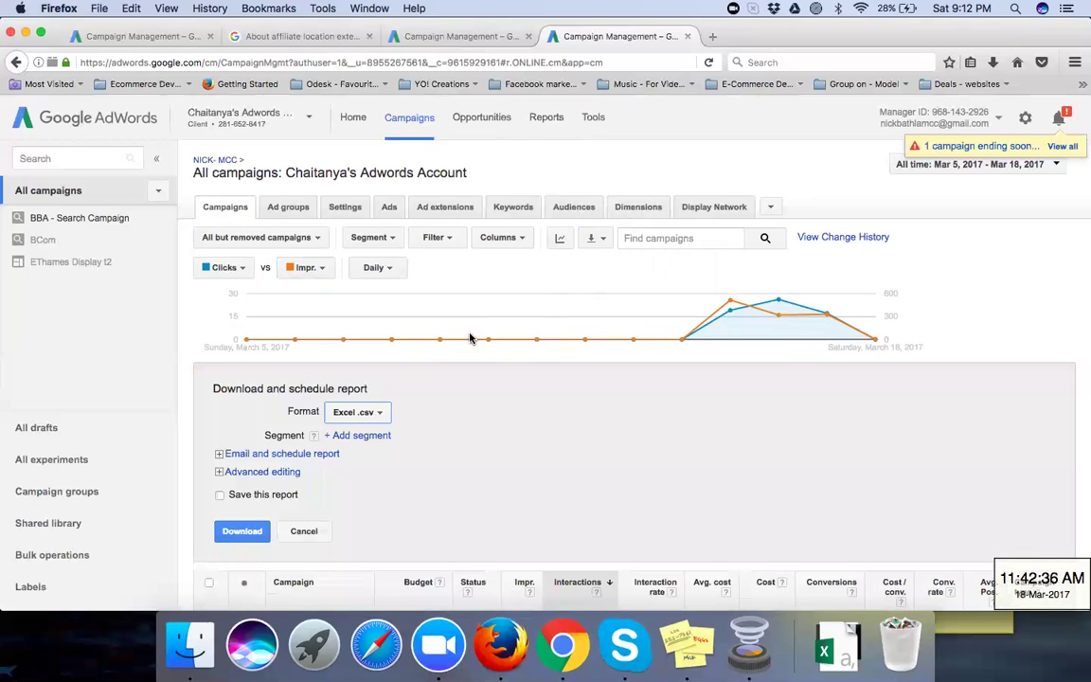
{"action": "left_click", "coordinate": [368, 414]}
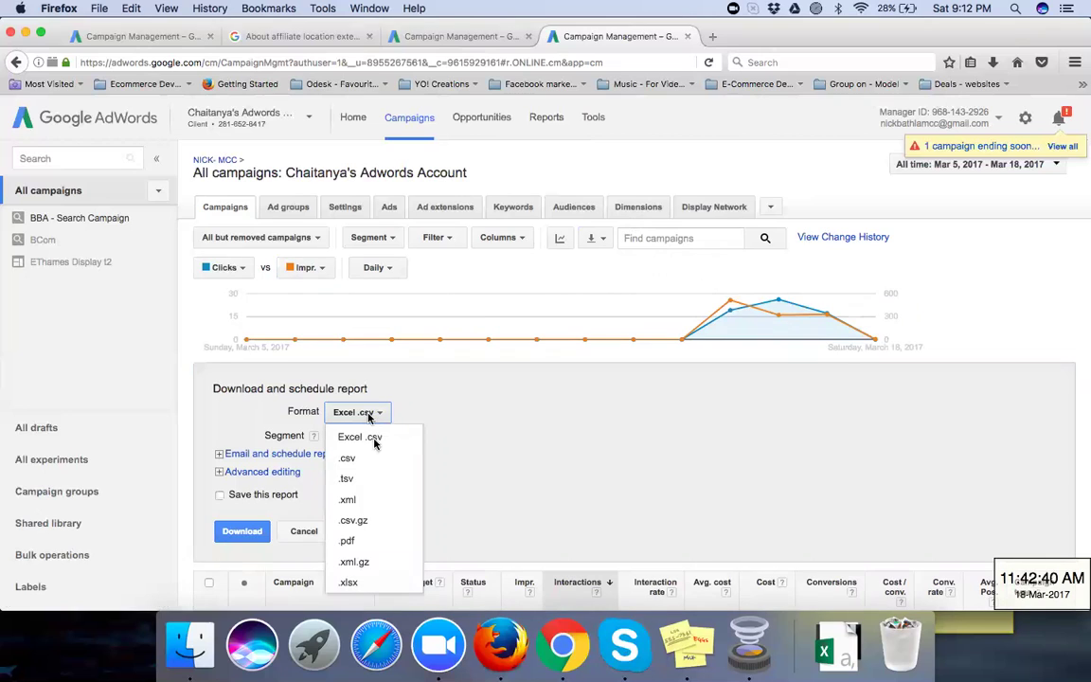
{"action": "left_click", "coordinate": [373, 539]}
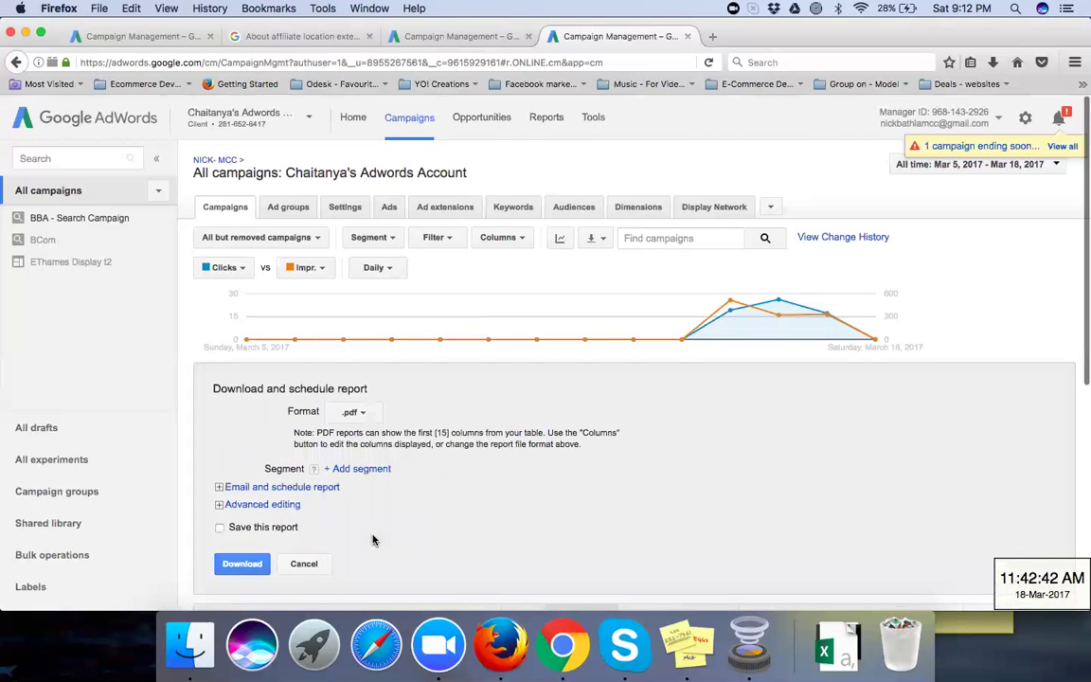
Step: Schedule the report weekly on Monday to the second account user instead of yourself
{"action": "left_click", "coordinate": [221, 490]}
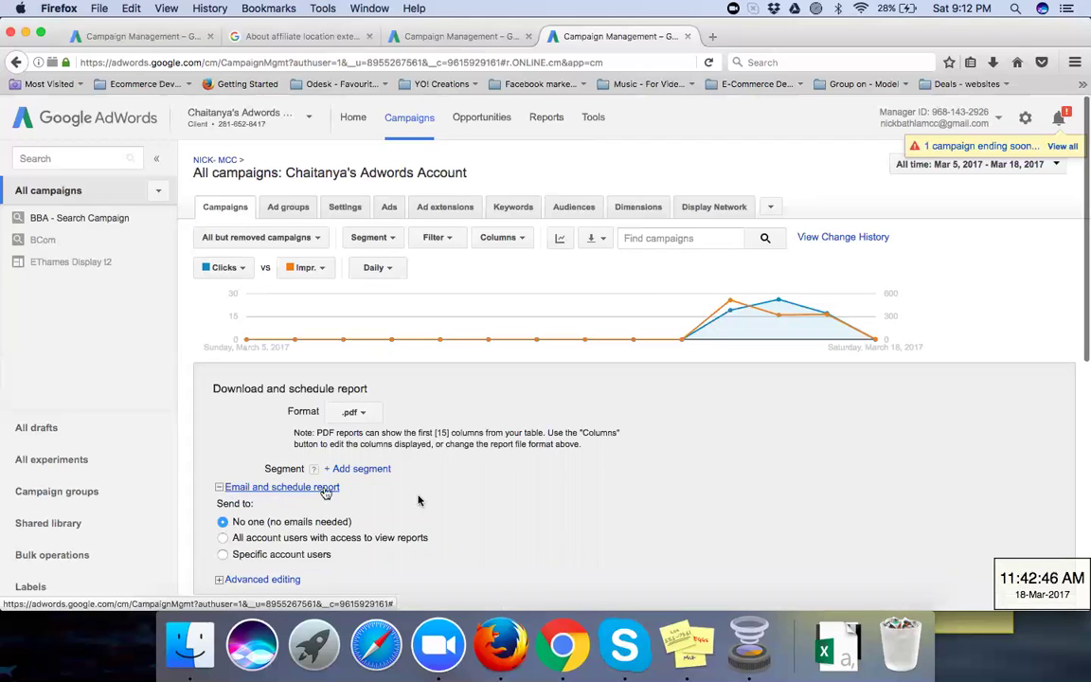
{"action": "scroll", "coordinate": [422, 499], "scroll_direction": "down", "scroll_amount": 2}
{"action": "scroll", "coordinate": [422, 499], "scroll_direction": "down", "scroll_amount": 1}
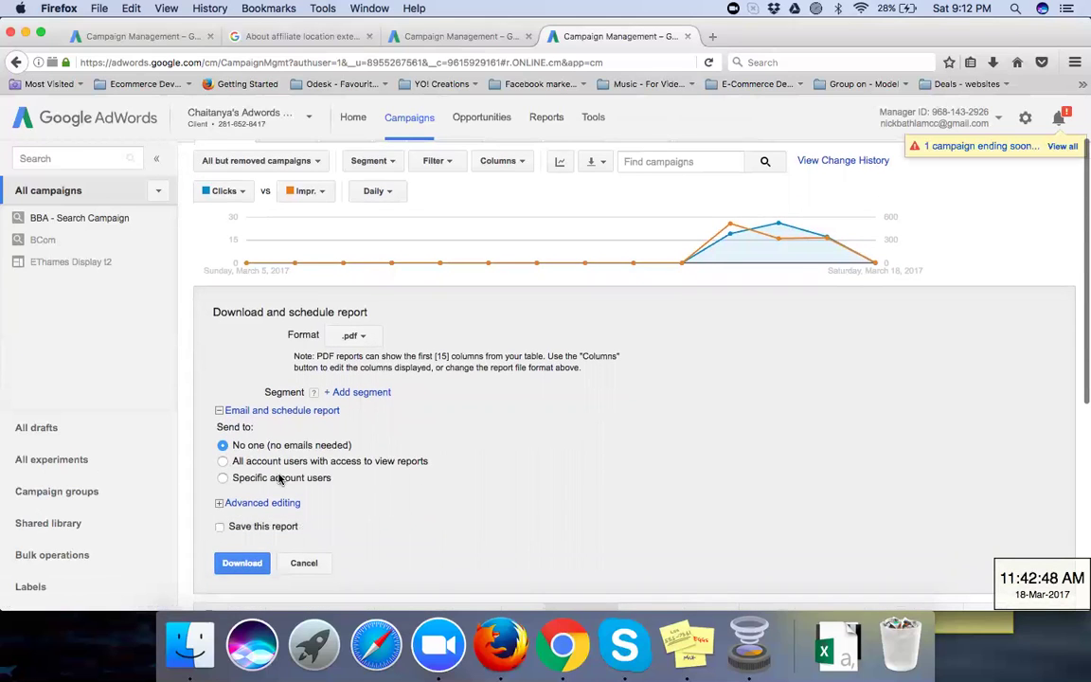
{"action": "left_click", "coordinate": [221, 478]}
{"action": "scroll", "coordinate": [402, 488], "scroll_direction": "down", "scroll_amount": 1}
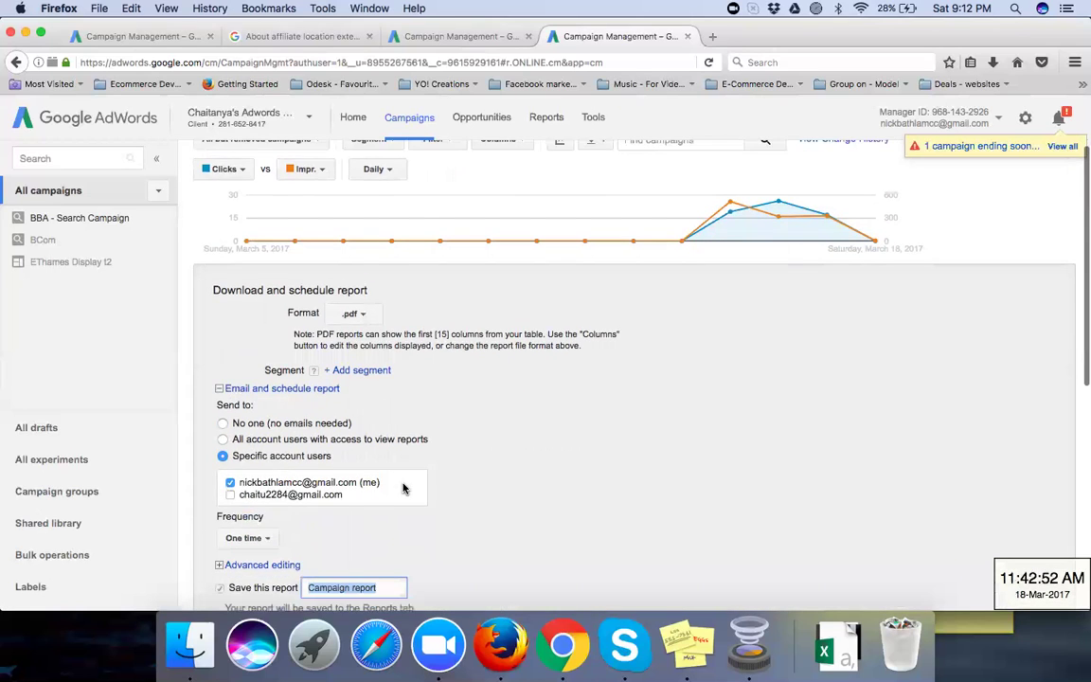
{"action": "scroll", "coordinate": [403, 488], "scroll_direction": "down", "scroll_amount": 1}
{"action": "left_click", "coordinate": [229, 460]}
{"action": "left_click", "coordinate": [229, 450]}
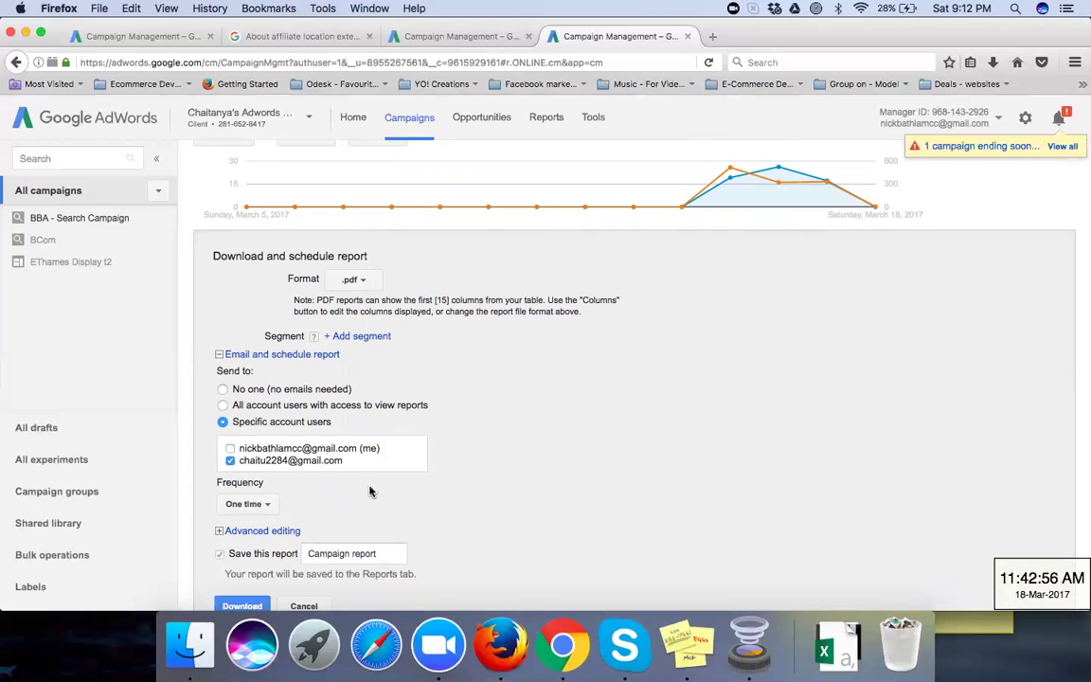
{"action": "scroll", "coordinate": [313, 478], "scroll_direction": "down", "scroll_amount": 1}
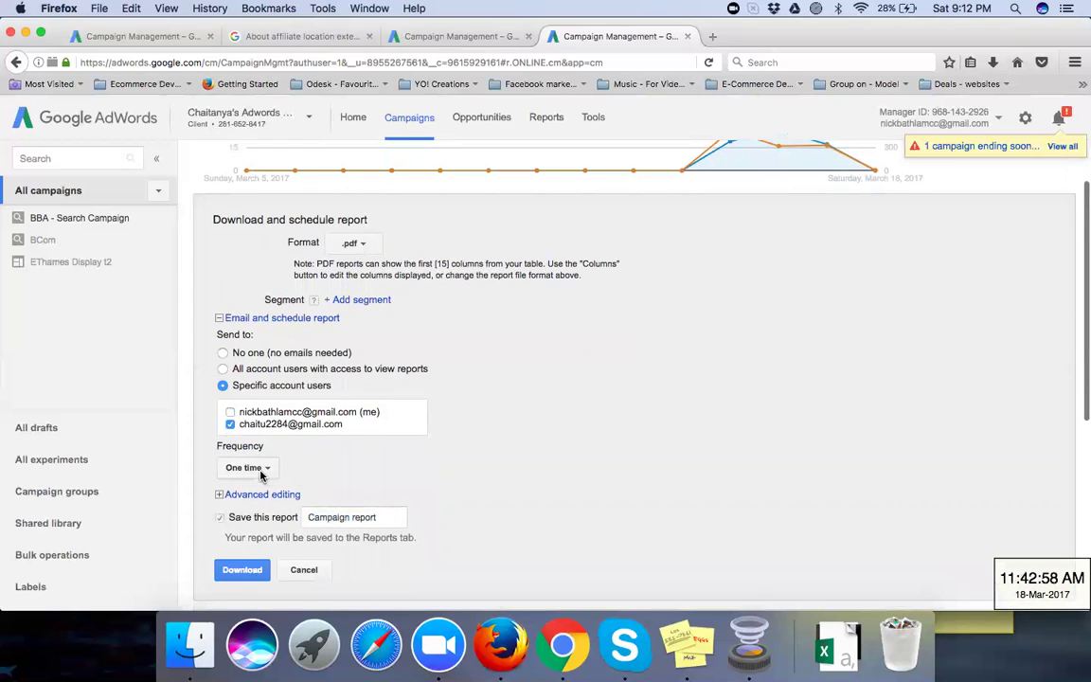
{"action": "left_click", "coordinate": [249, 468]}
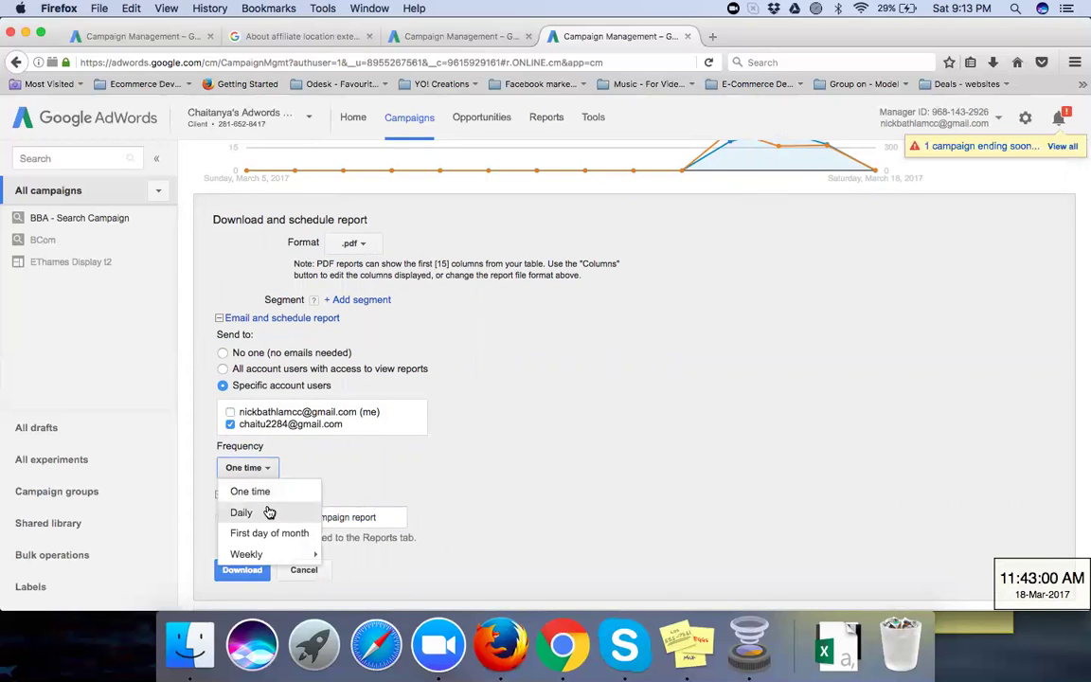
{"action": "mouse_move", "coordinate": [255, 554]}
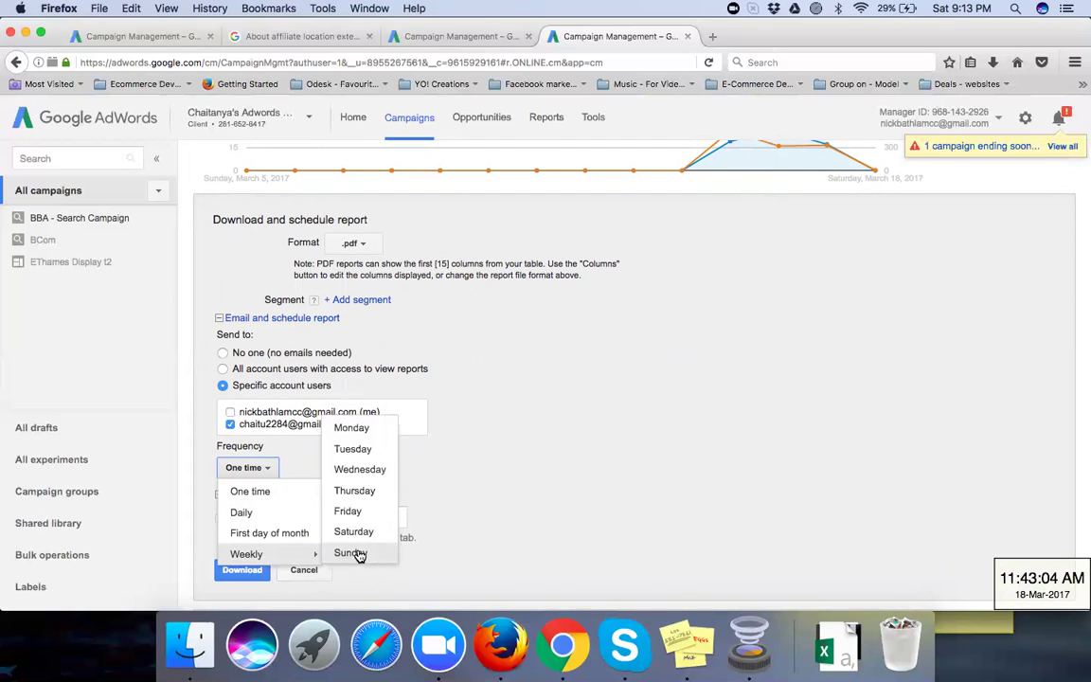
{"action": "left_click", "coordinate": [350, 428]}
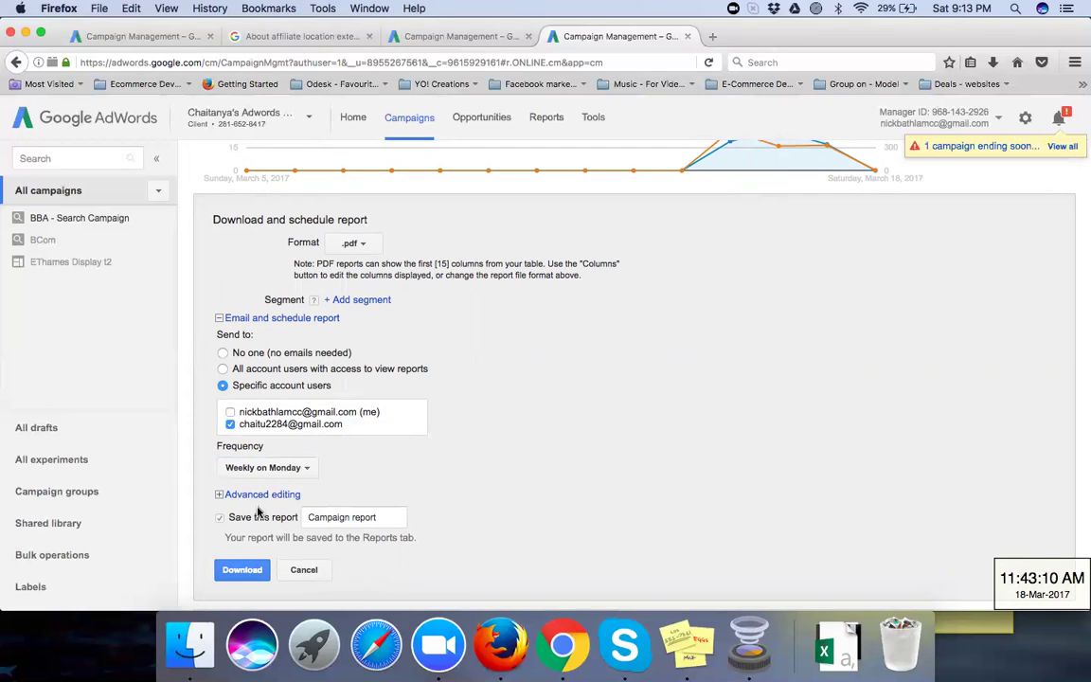
Step: Rename the saved report to 'Campaign level Report'
{"action": "left_click", "coordinate": [386, 513]}
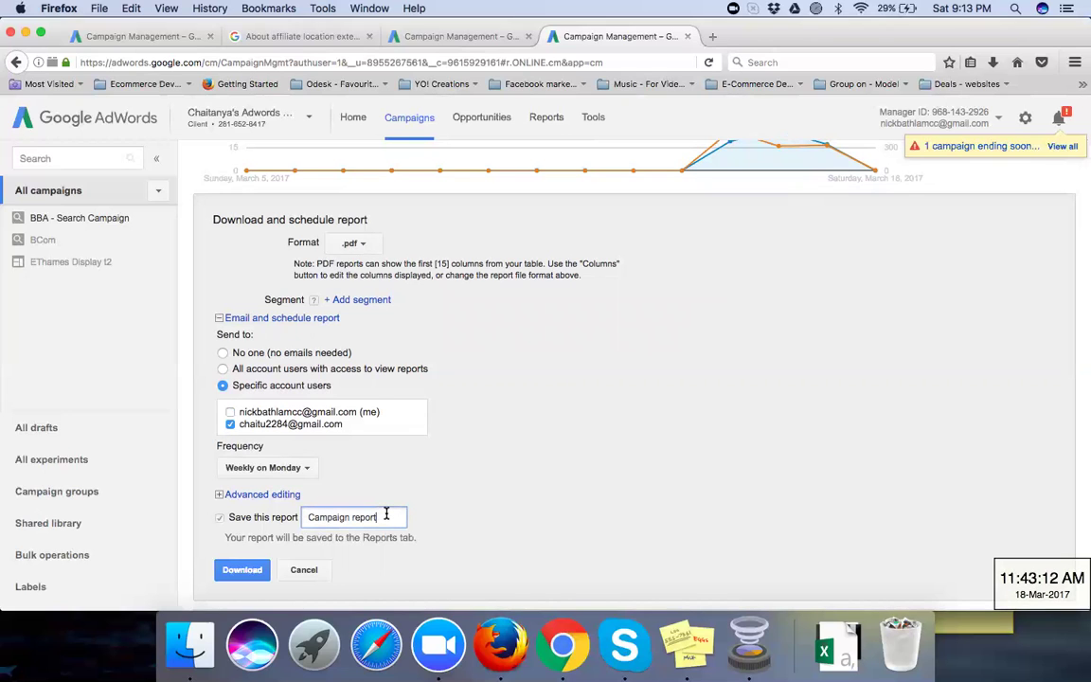
{"action": "left_click_drag", "start_coordinate": [385, 515], "coordinate": [353, 517]}
{"action": "type", "text": "rlev"}
{"action": "type", "text": "el"}
{"action": "type", "text": " Re"}
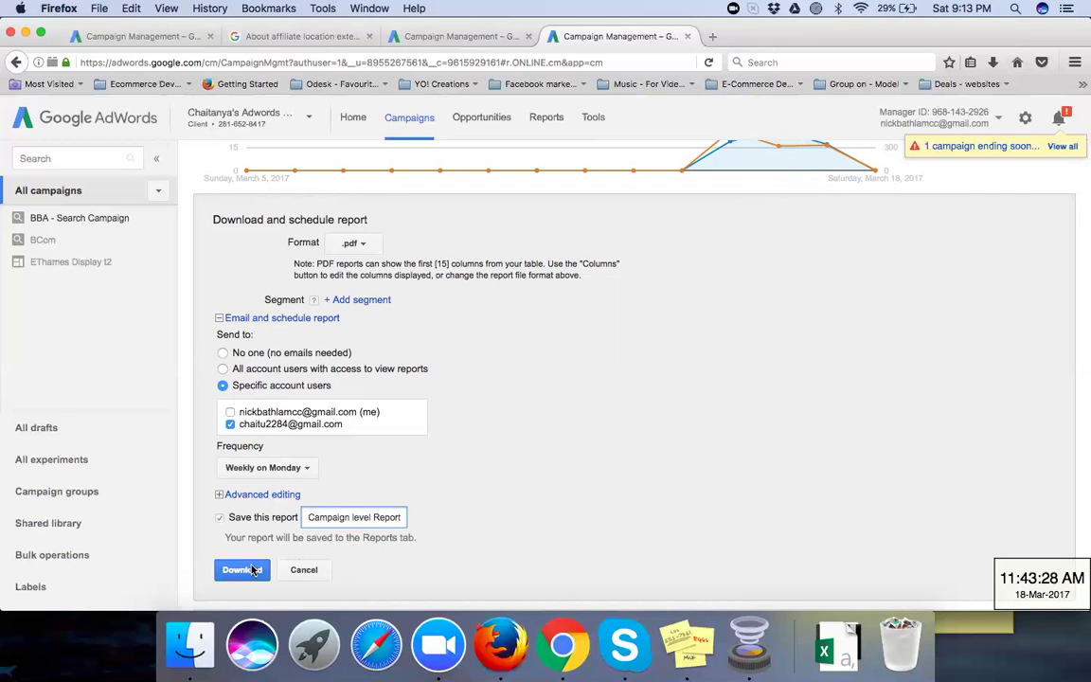
{"action": "scroll", "coordinate": [252, 569], "scroll_direction": "down", "scroll_amount": 2}
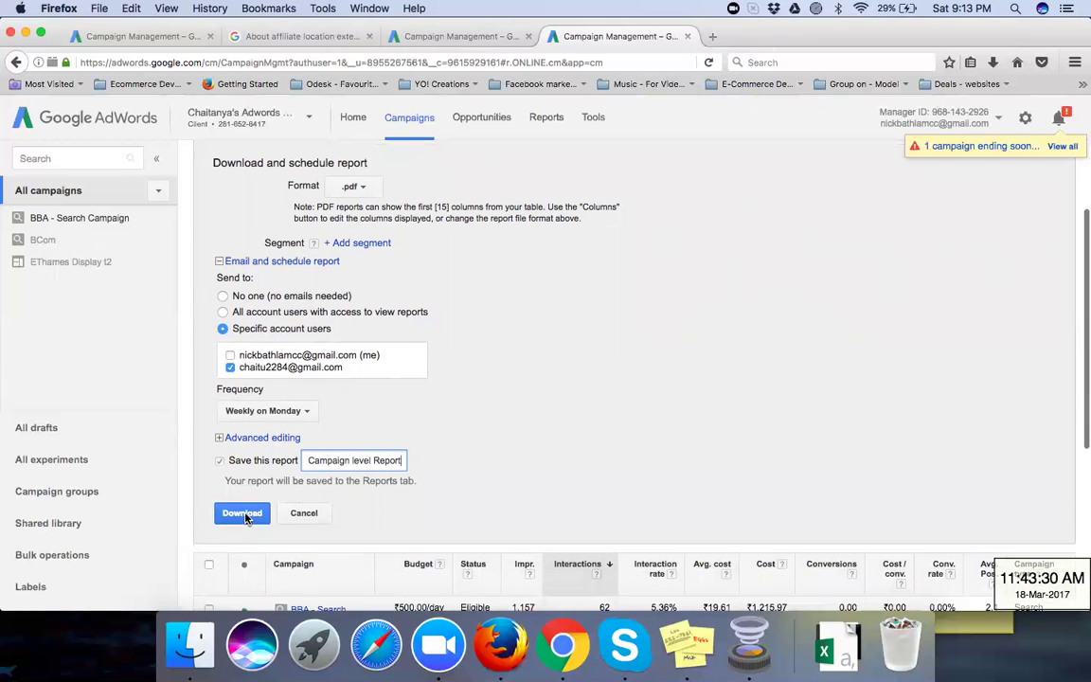
Step: Download the report and open the PDF with Adobe Acrobat Reader DC
{"action": "left_click", "coordinate": [242, 513]}
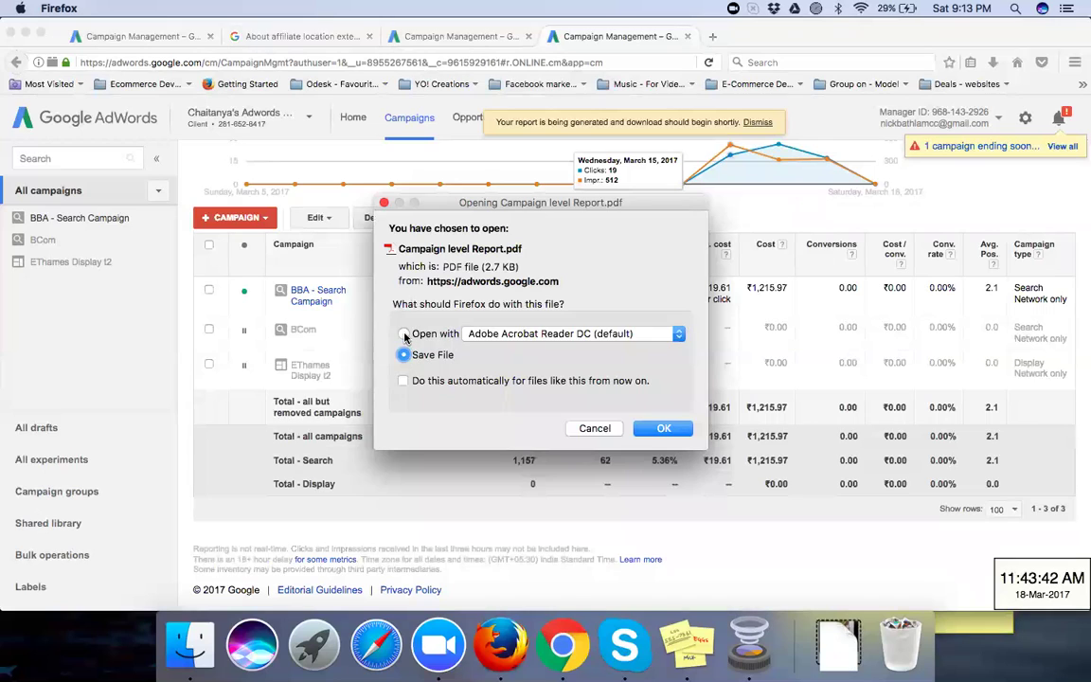
{"action": "left_click", "coordinate": [404, 335]}
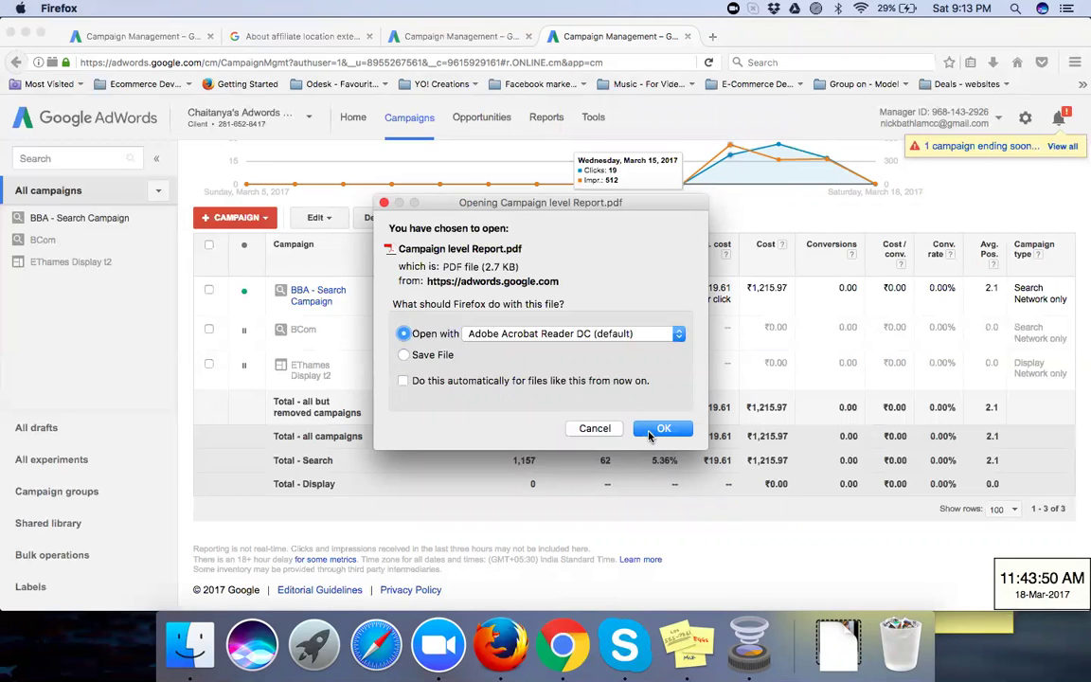
{"action": "left_click", "coordinate": [661, 429]}
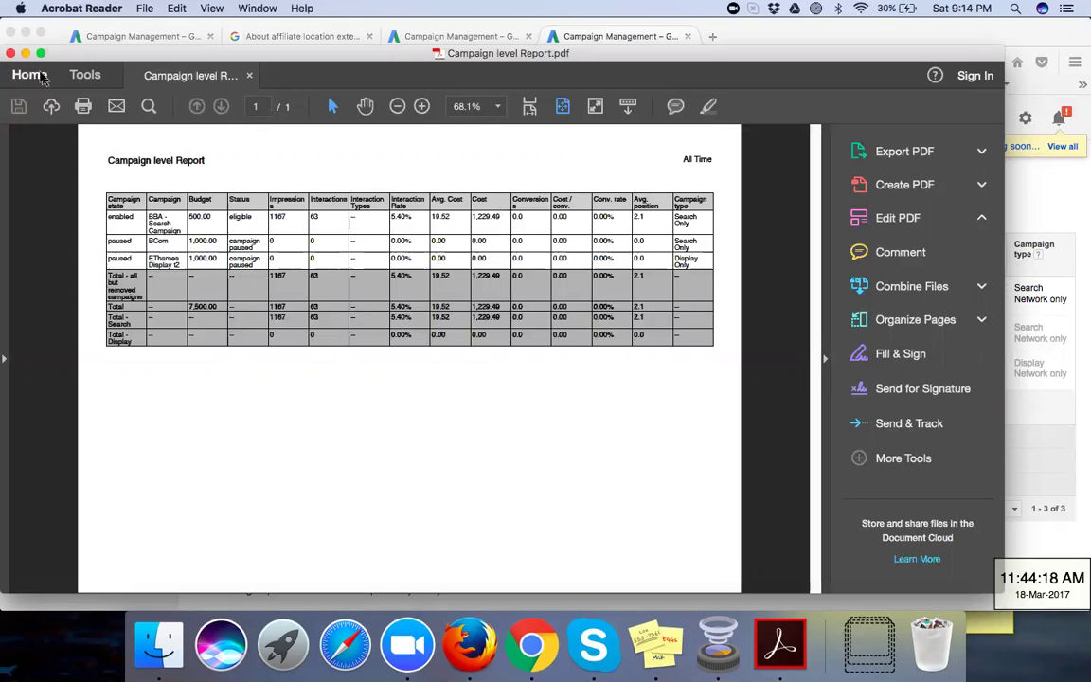
Step: Close the Campaign level Report PDF in Acrobat Reader
{"action": "left_click", "coordinate": [10, 54]}
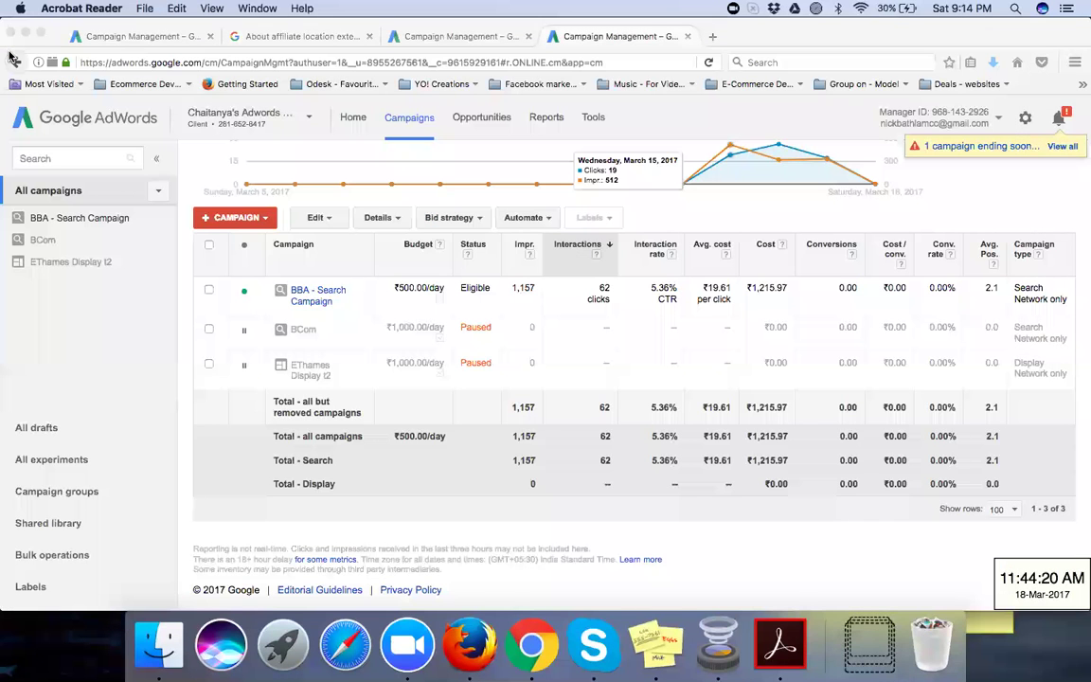
Step: Return to the browser, view ad groups for all campaigns, then the campaigns' settings overview
{"action": "scroll", "coordinate": [515, 342], "scroll_direction": "up", "scroll_amount": 3}
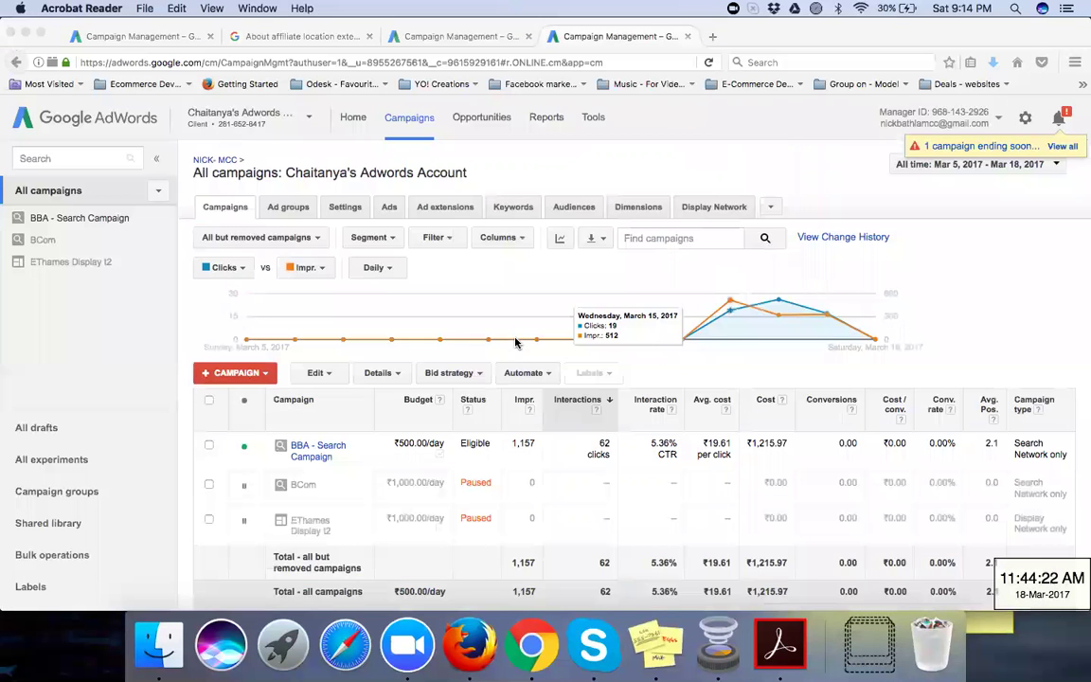
{"action": "left_click", "coordinate": [281, 209]}
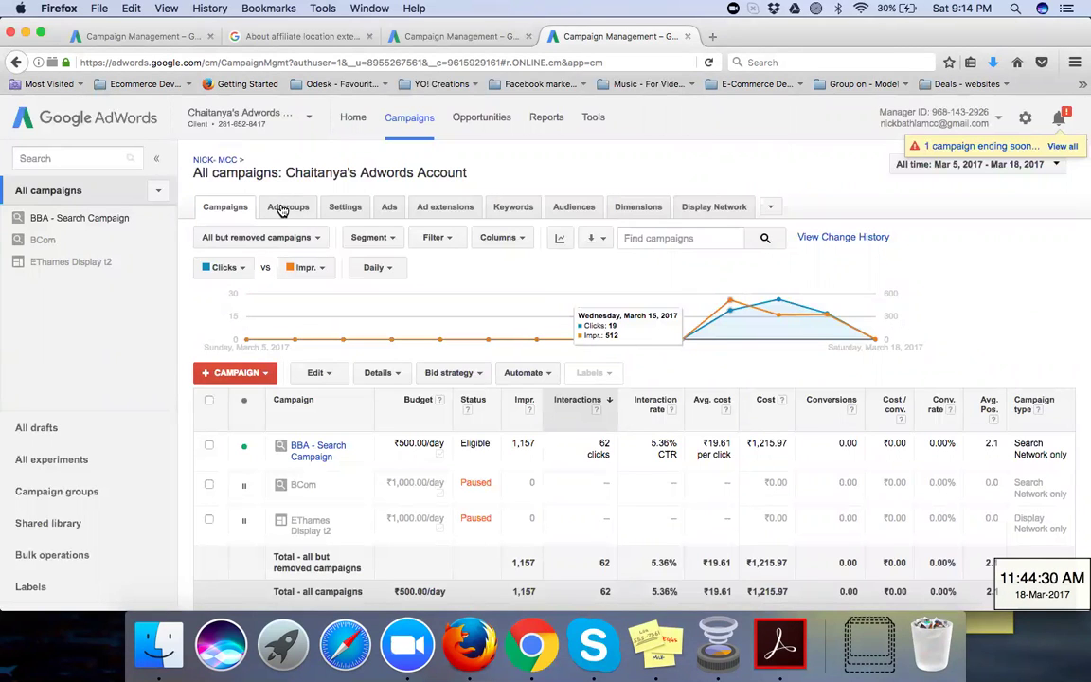
{"action": "left_click", "coordinate": [282, 210]}
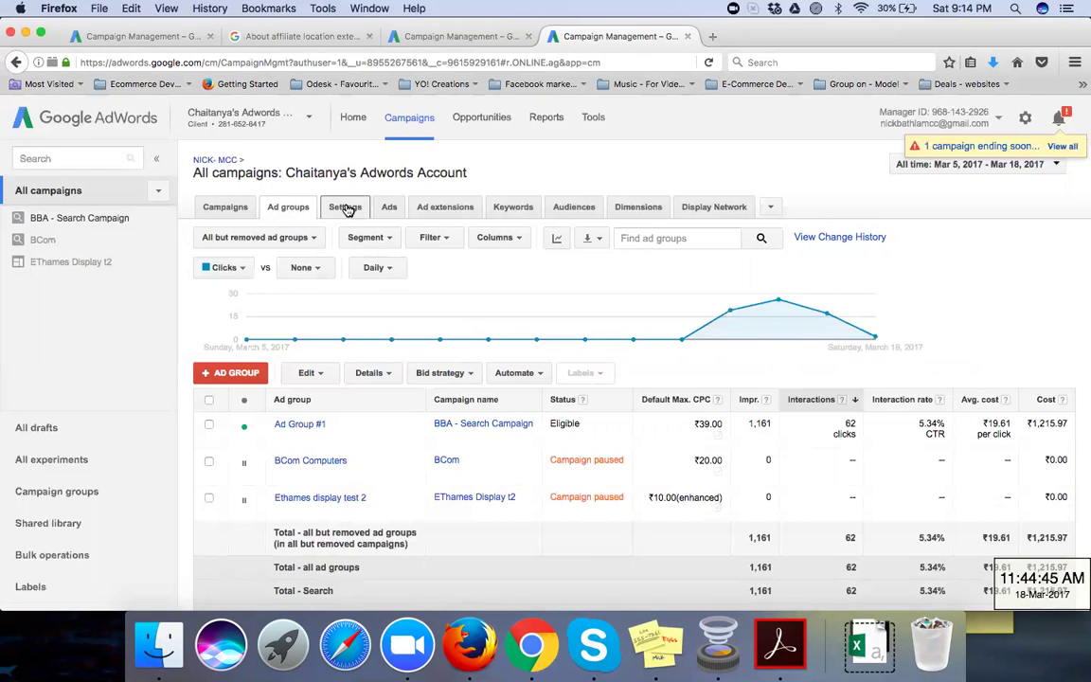
{"action": "left_click", "coordinate": [346, 208]}
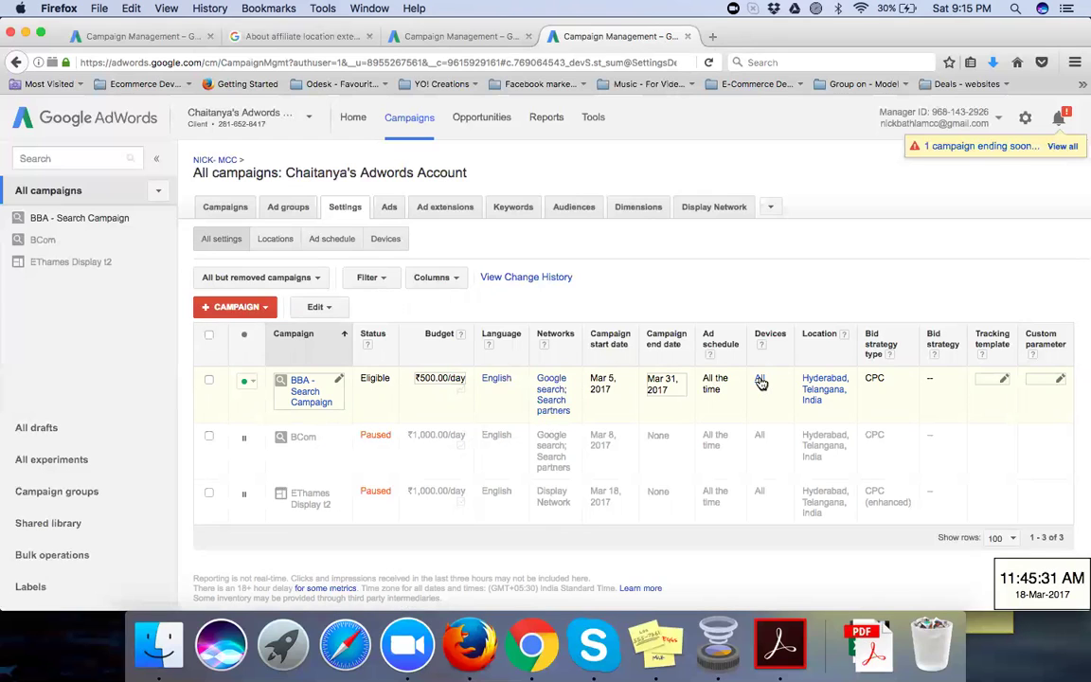
Step: Open the BBA - Search Campaign's settings via its Devices 'All' link
{"action": "left_click", "coordinate": [761, 380]}
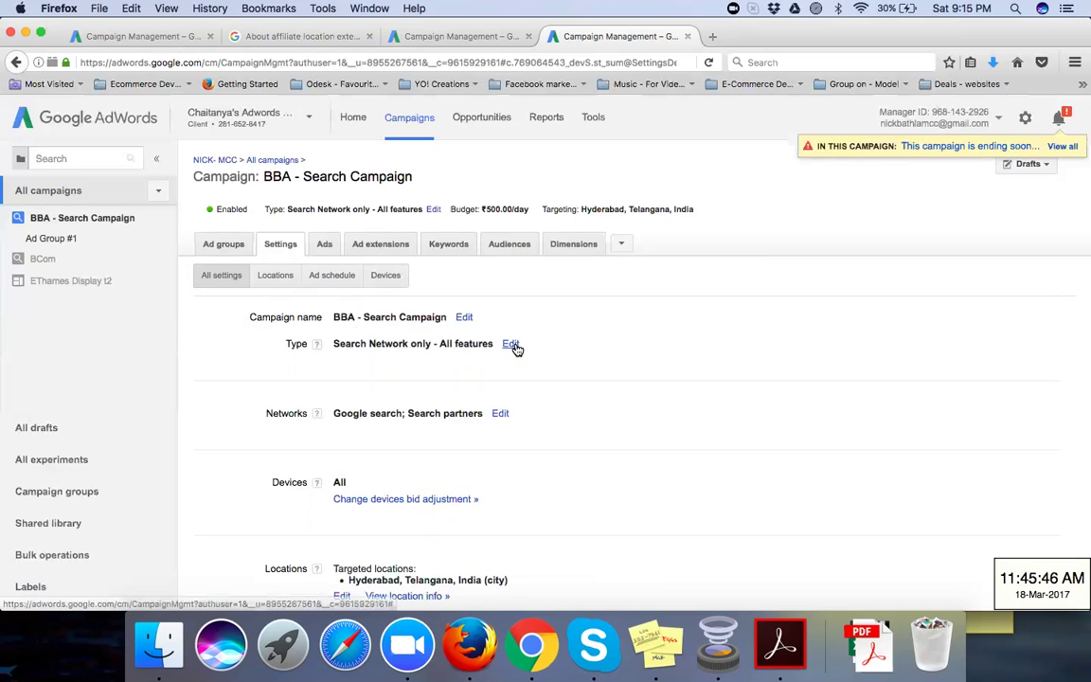
{"action": "scroll", "coordinate": [550, 390], "scroll_direction": "down", "scroll_amount": 1}
Step: Show the BBA campaign's bid adjustments for mobiles, computers and tablets
{"action": "scroll", "coordinate": [550, 390], "scroll_direction": "down", "scroll_amount": 1}
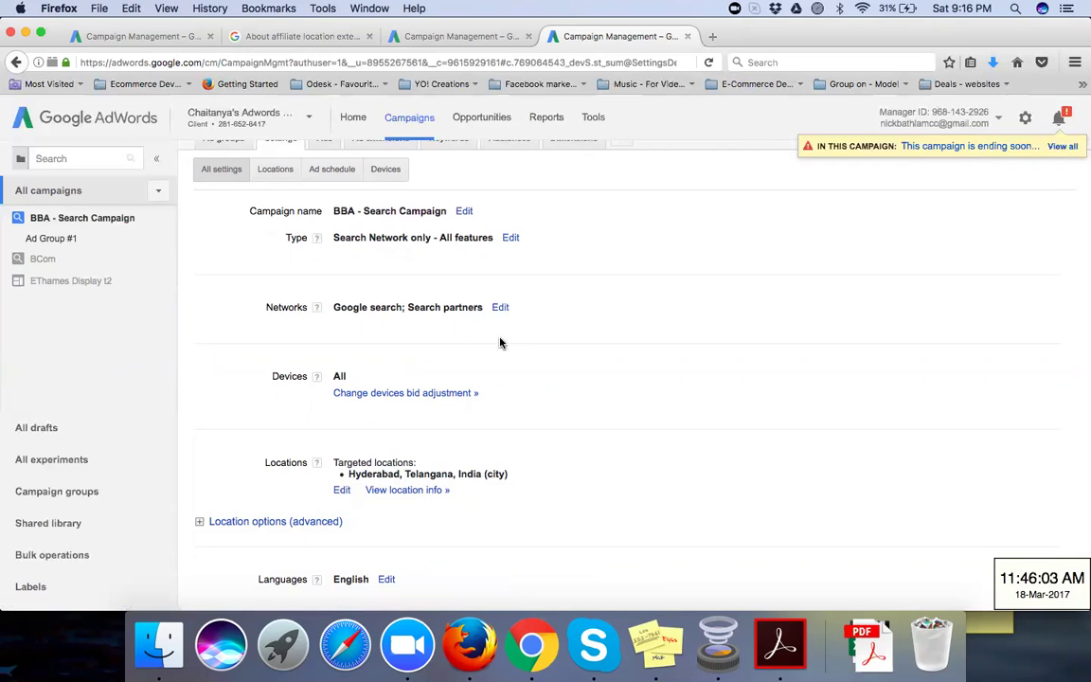
{"action": "left_click", "coordinate": [461, 394]}
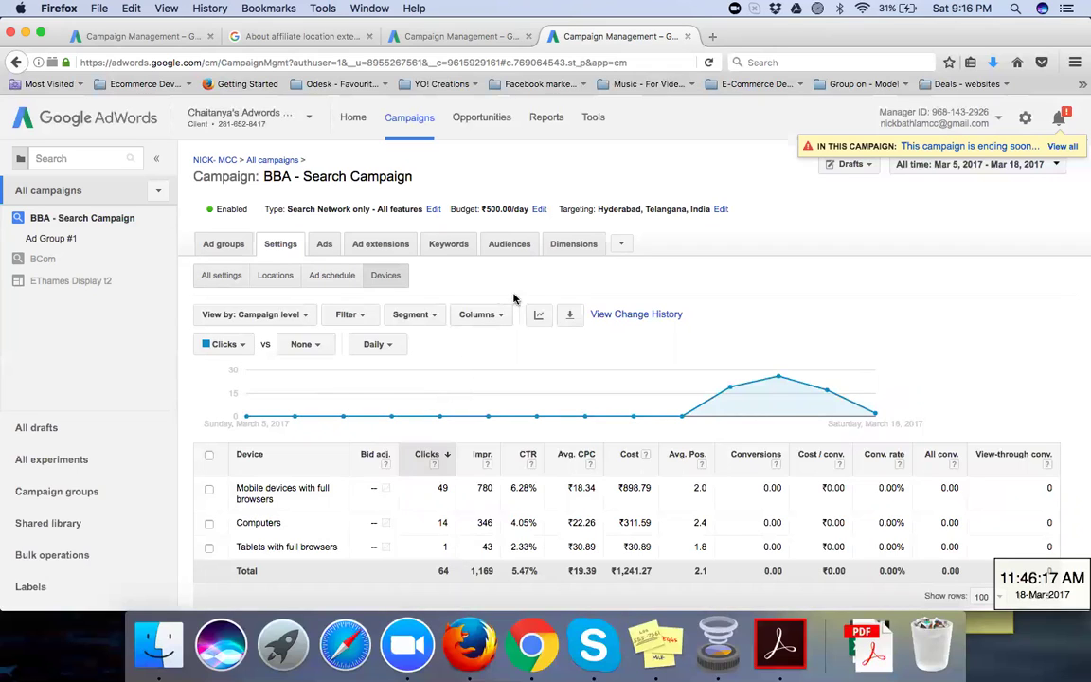
Step: Save the Mobile devices bid adjustment with the % field left blank
{"action": "mouse_move", "coordinate": [497, 387]}
{"action": "mouse_move", "coordinate": [386, 493]}
{"action": "left_click", "coordinate": [375, 490]}
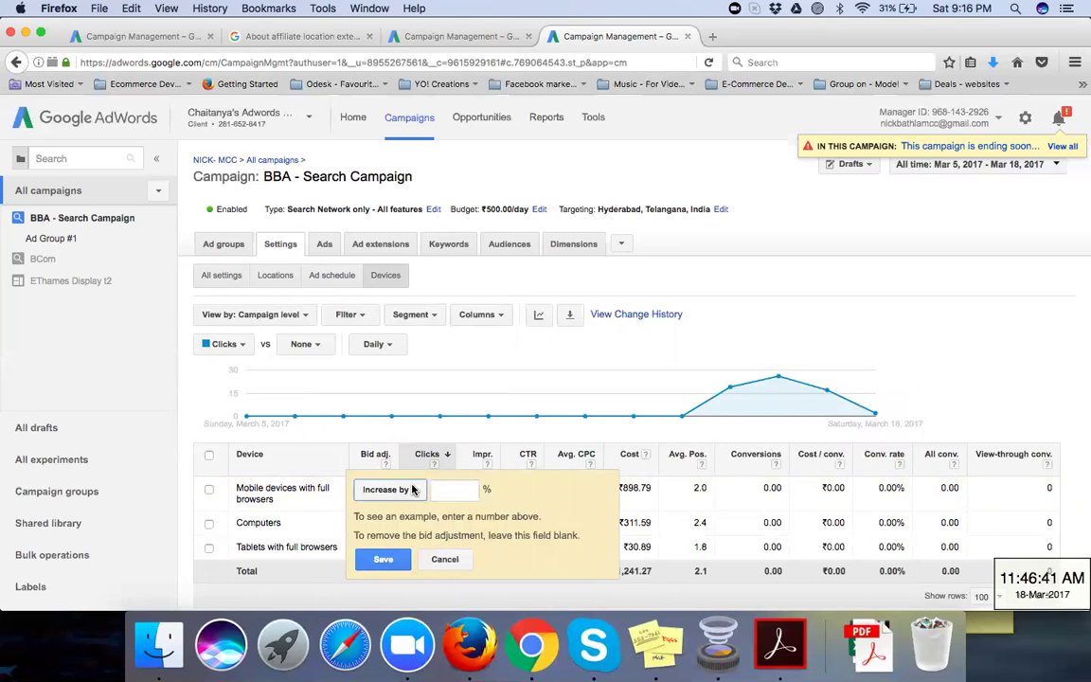
{"action": "left_click", "coordinate": [383, 559]}
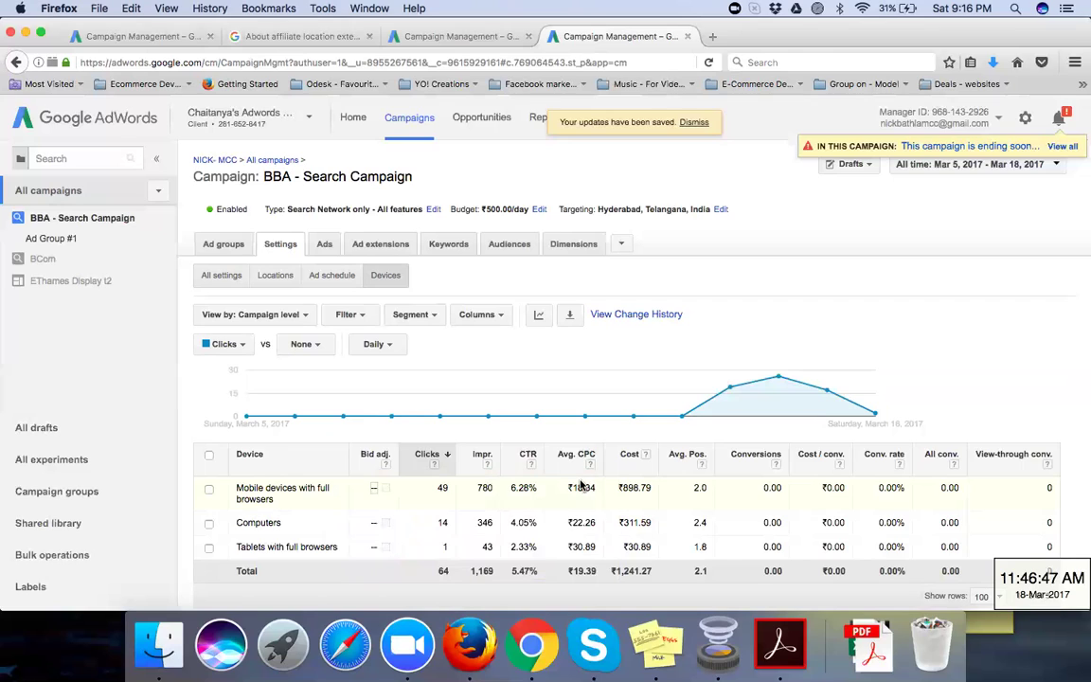
{"action": "left_click", "coordinate": [339, 284]}
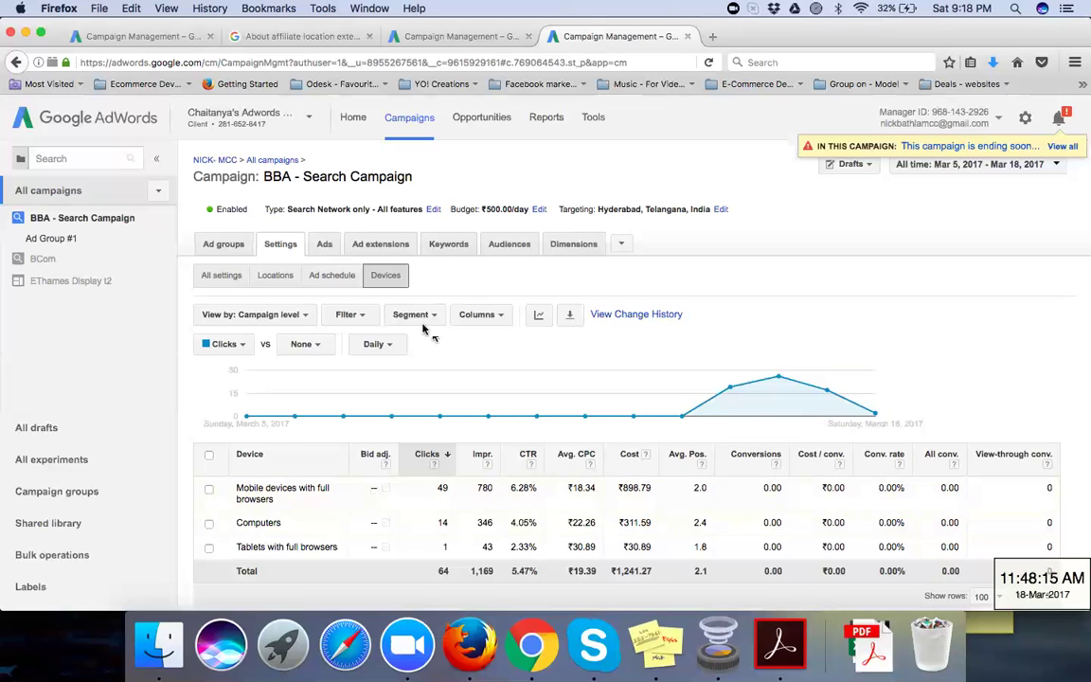
{"action": "left_click", "coordinate": [497, 314]}
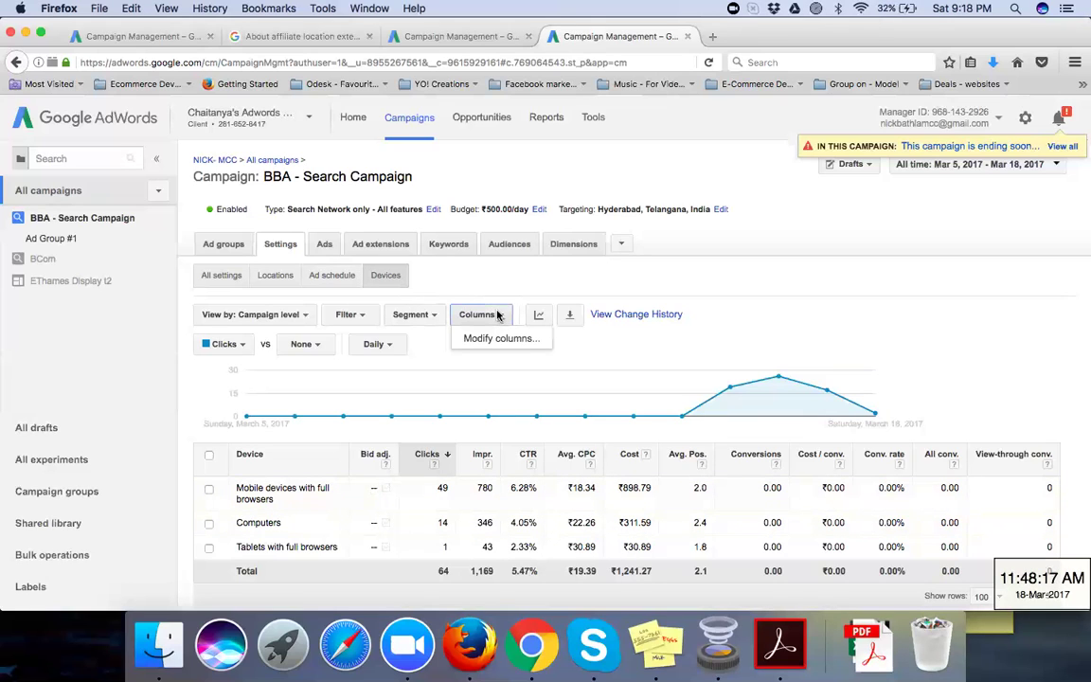
{"action": "left_click", "coordinate": [465, 290]}
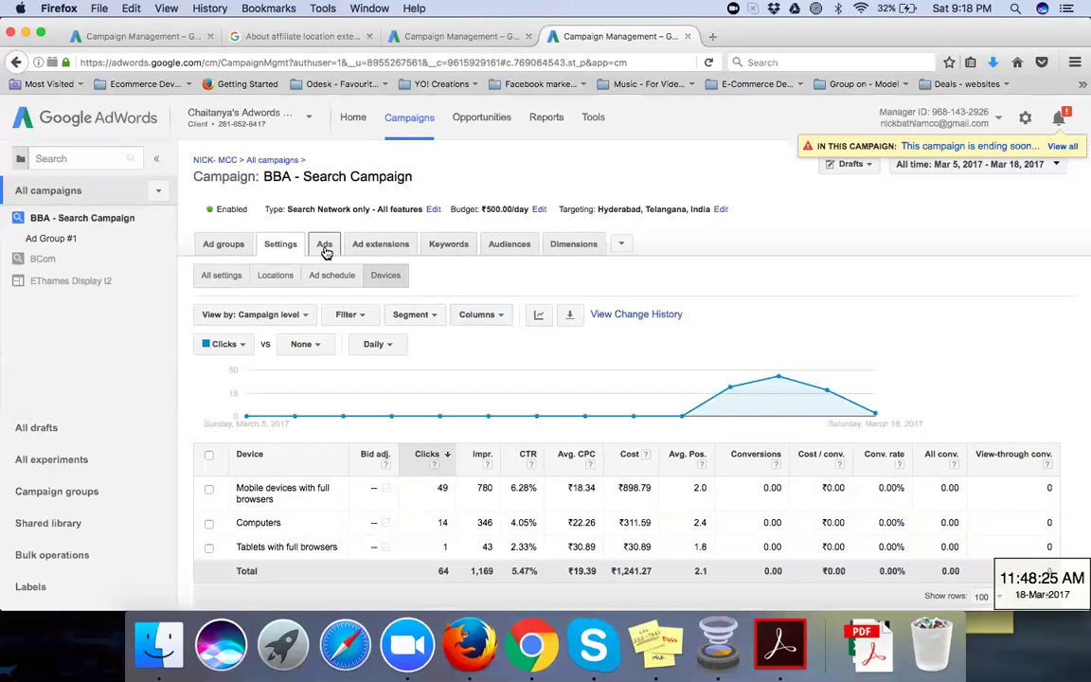
Step: Show the BBA - Search Campaign's ads and scroll down to the 'Best BBA College in Hyderabad' ad
{"action": "left_click", "coordinate": [324, 249]}
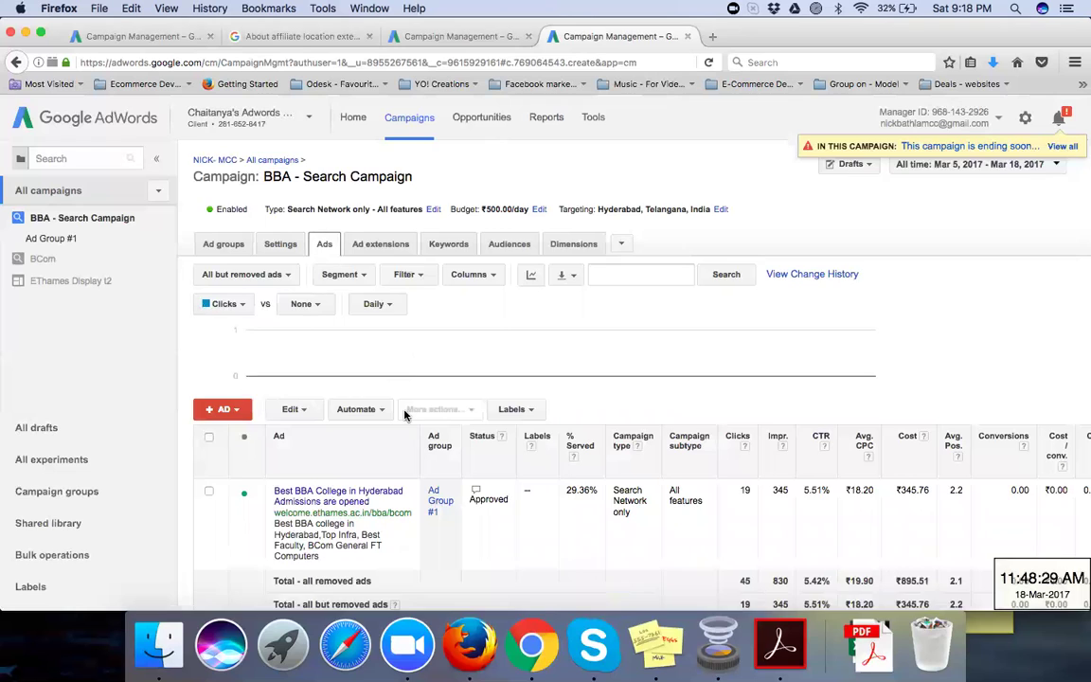
{"action": "scroll", "coordinate": [404, 414], "scroll_direction": "down", "scroll_amount": 1}
{"action": "scroll", "coordinate": [404, 417], "scroll_direction": "down", "scroll_amount": 2}
{"action": "scroll", "coordinate": [404, 416], "scroll_direction": "down", "scroll_amount": 1}
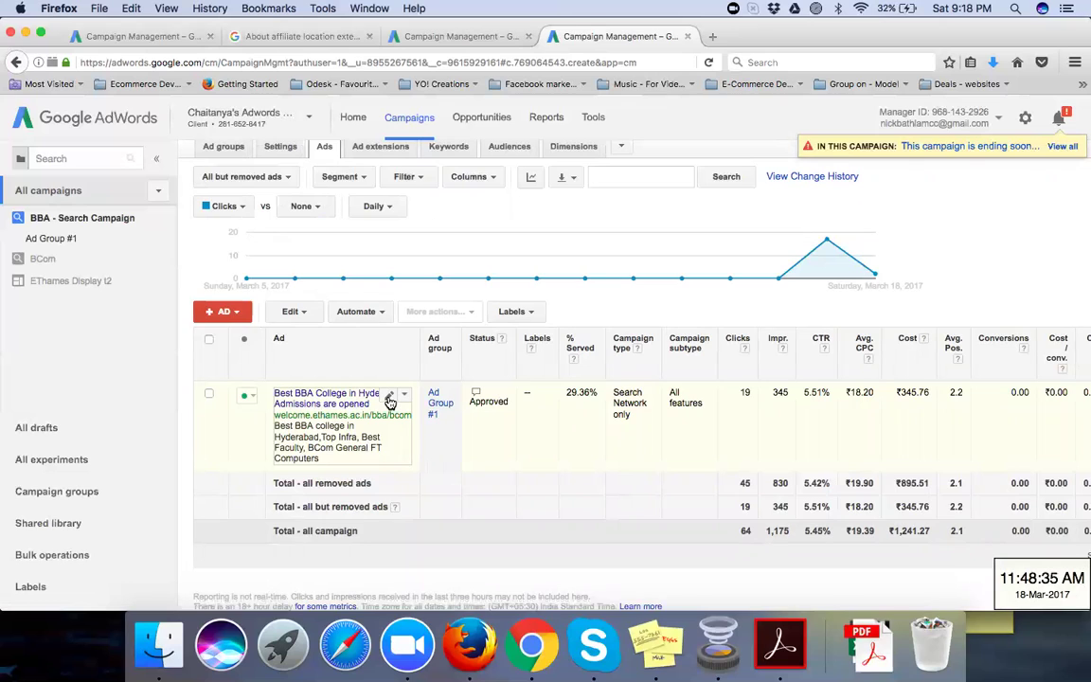
Step: Open the BBA ad in the editor, select its welcome.ethames.ac.in landing URL, and save the ad
{"action": "left_click", "coordinate": [388, 398]}
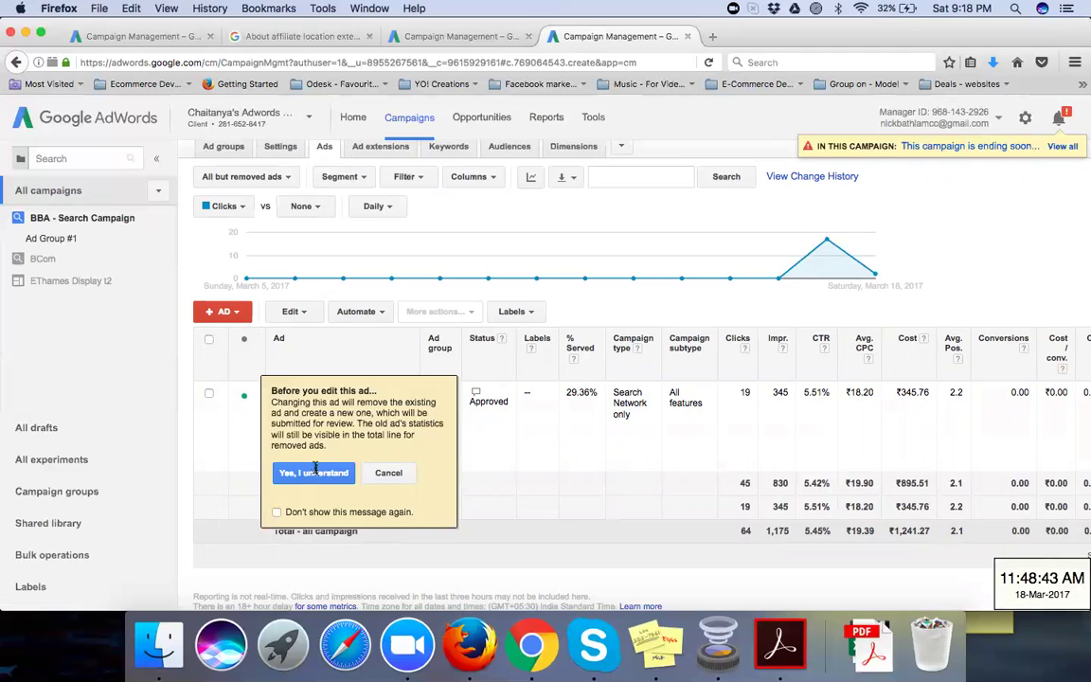
{"action": "left_click", "coordinate": [301, 476]}
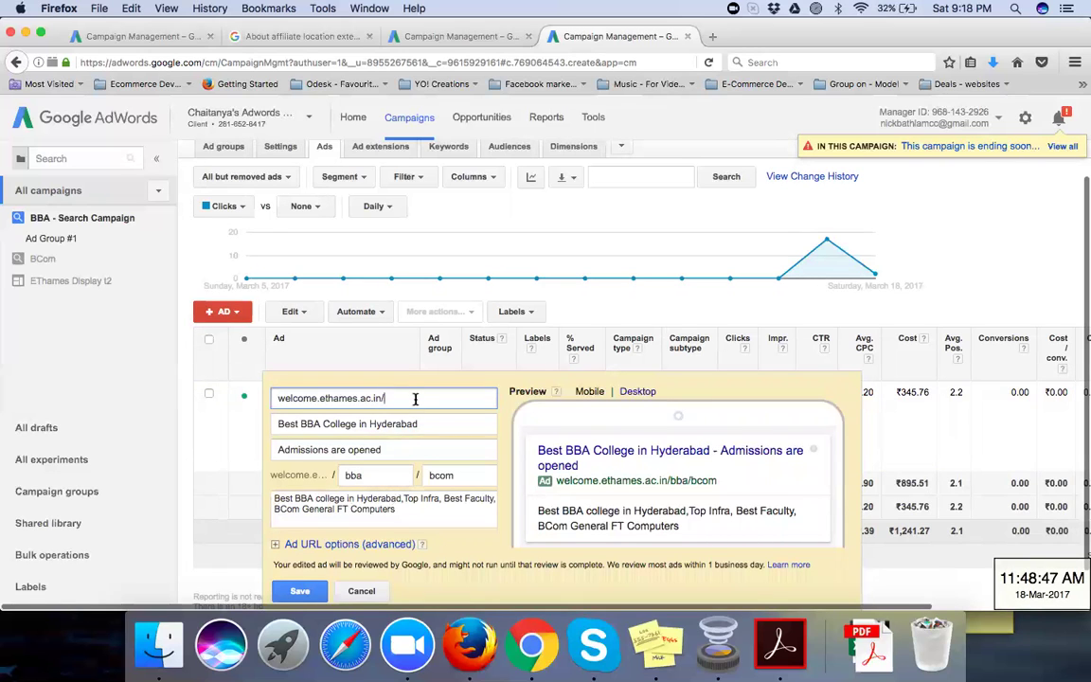
{"action": "left_click_drag", "start_coordinate": [415, 398], "coordinate": [274, 397]}
{"action": "key", "text": "super+c"}
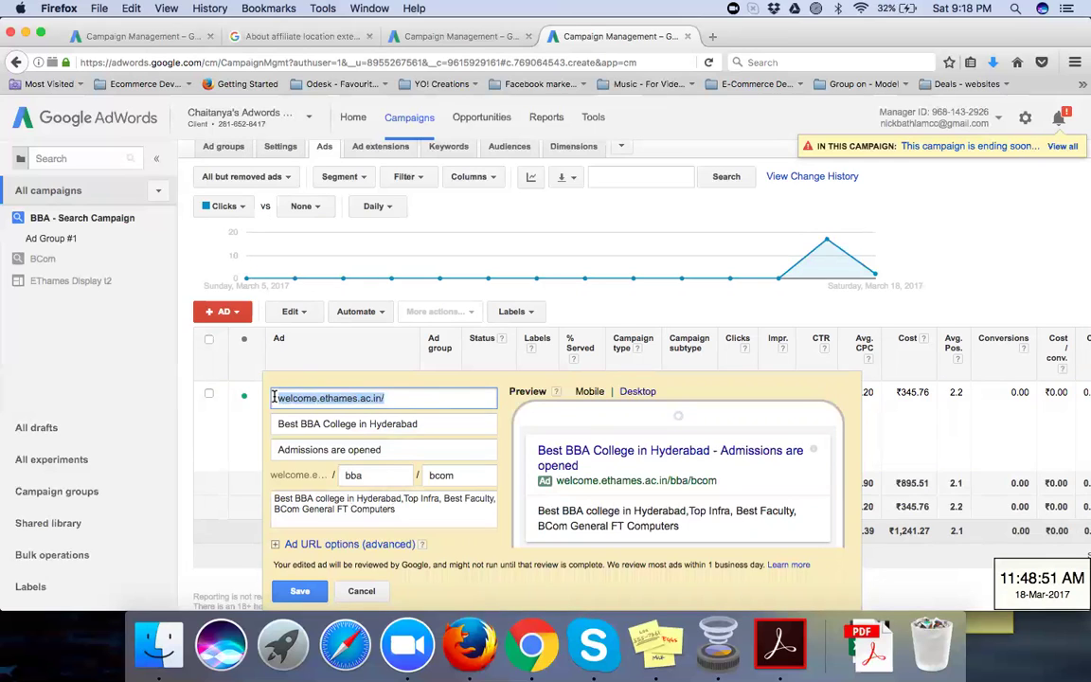
{"action": "left_click", "coordinate": [314, 594]}
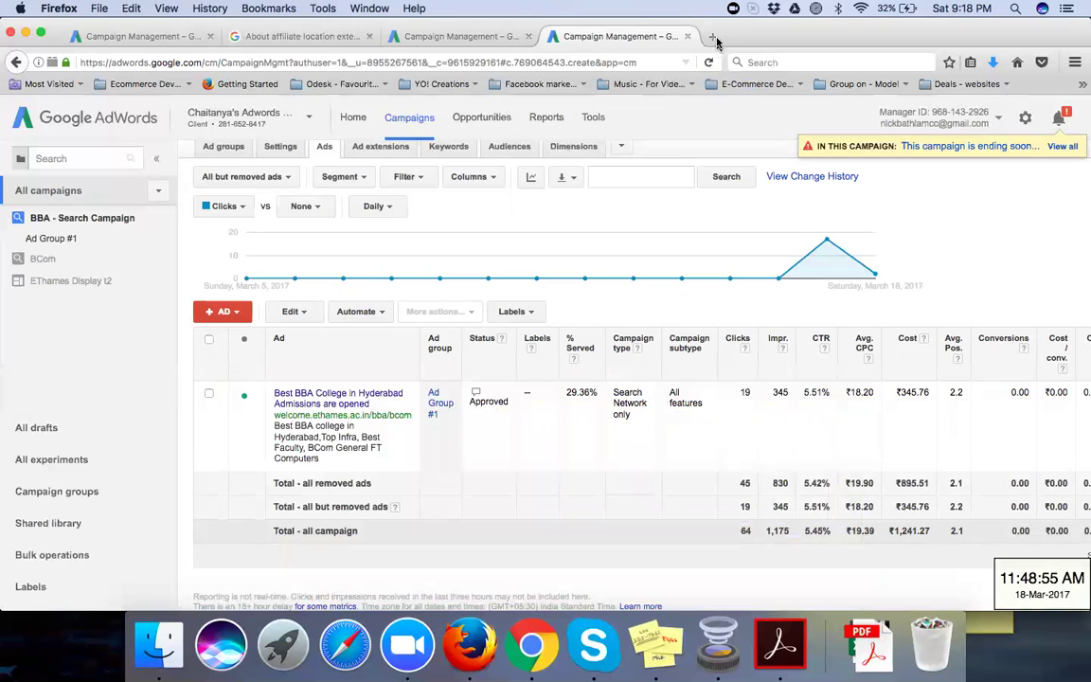
Step: Load the copied landing URL welcome.ethames.ac.in in a new Firefox tab
{"action": "left_click", "coordinate": [714, 37]}
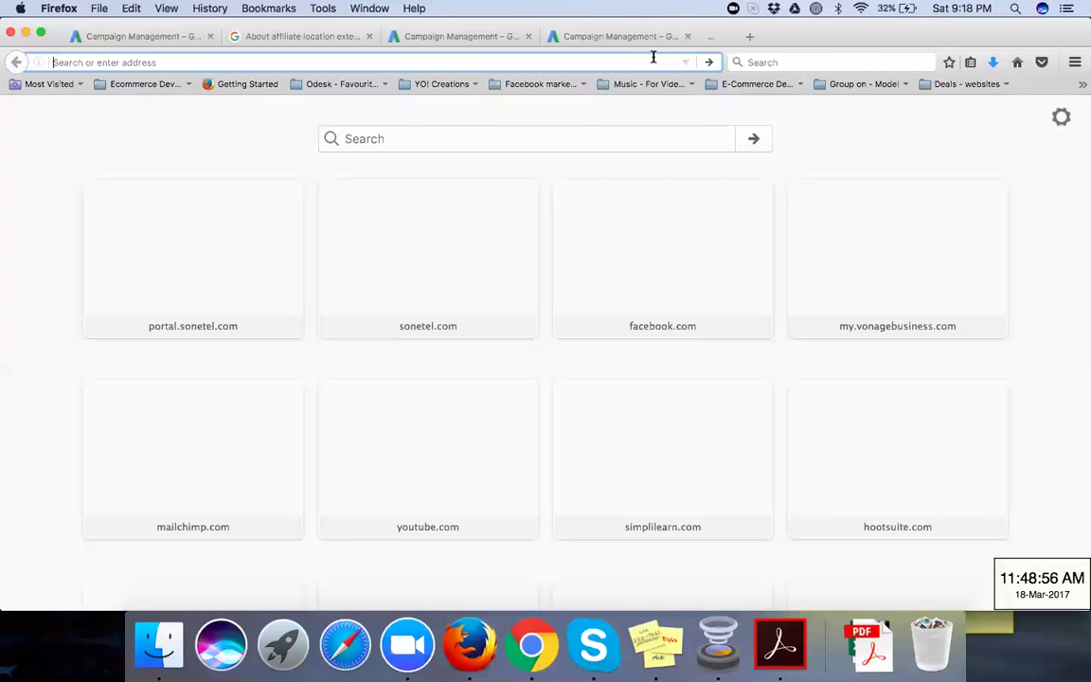
{"action": "key", "text": "super+v"}
{"action": "key", "text": "Return"}
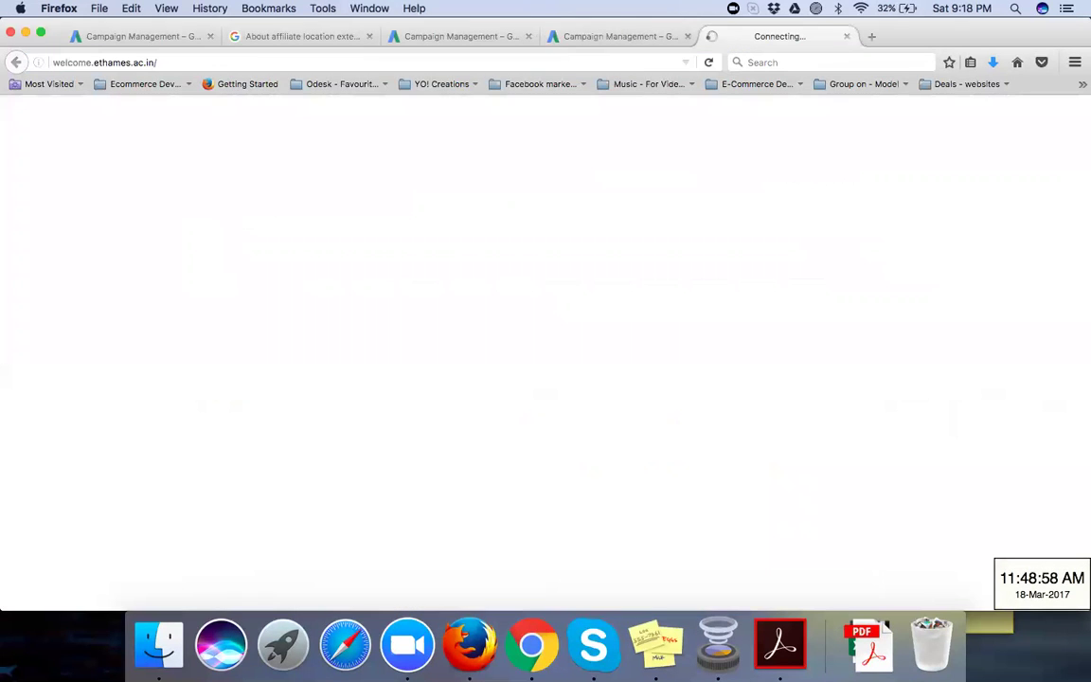
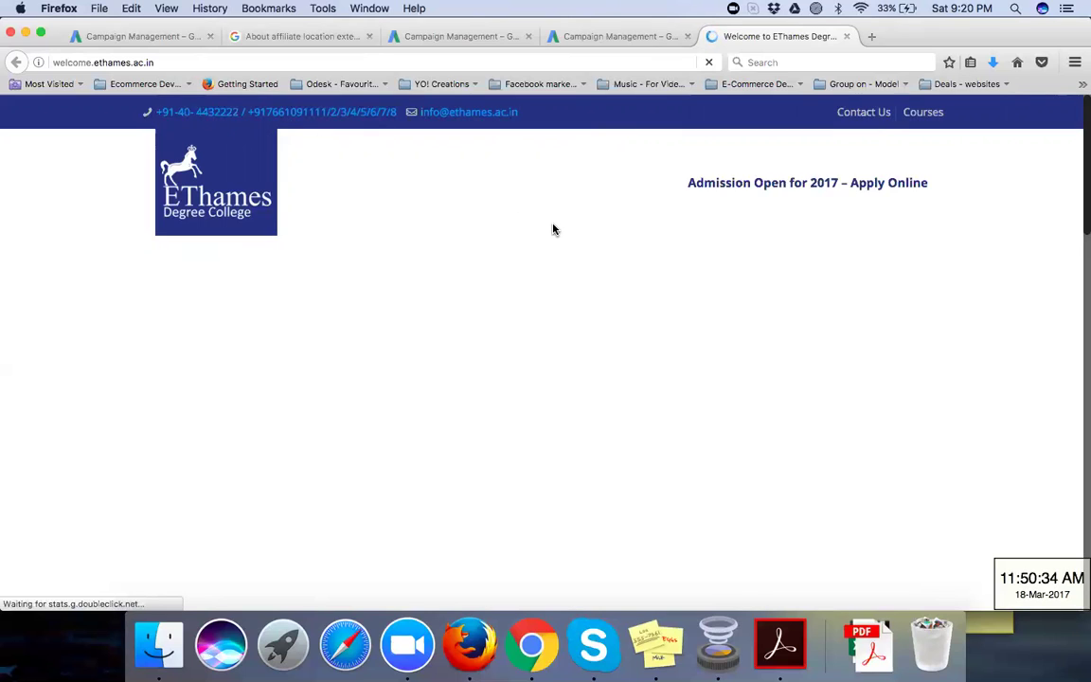
Step: Reload the EThames Degree College homepage and place the cursor in the enquiry form's Full Name field
{"action": "left_click", "coordinate": [409, 61]}
{"action": "key", "text": "super+c"}
{"action": "scroll", "coordinate": [280, 260], "scroll_direction": "down", "scroll_amount": 3}
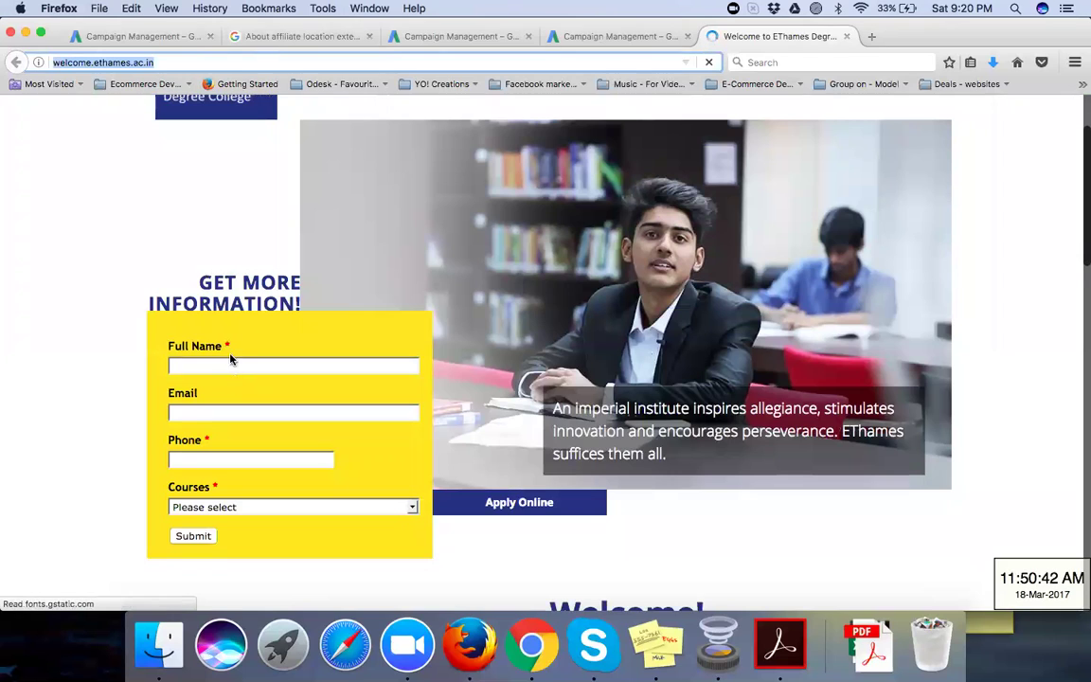
{"action": "left_click", "coordinate": [230, 363]}
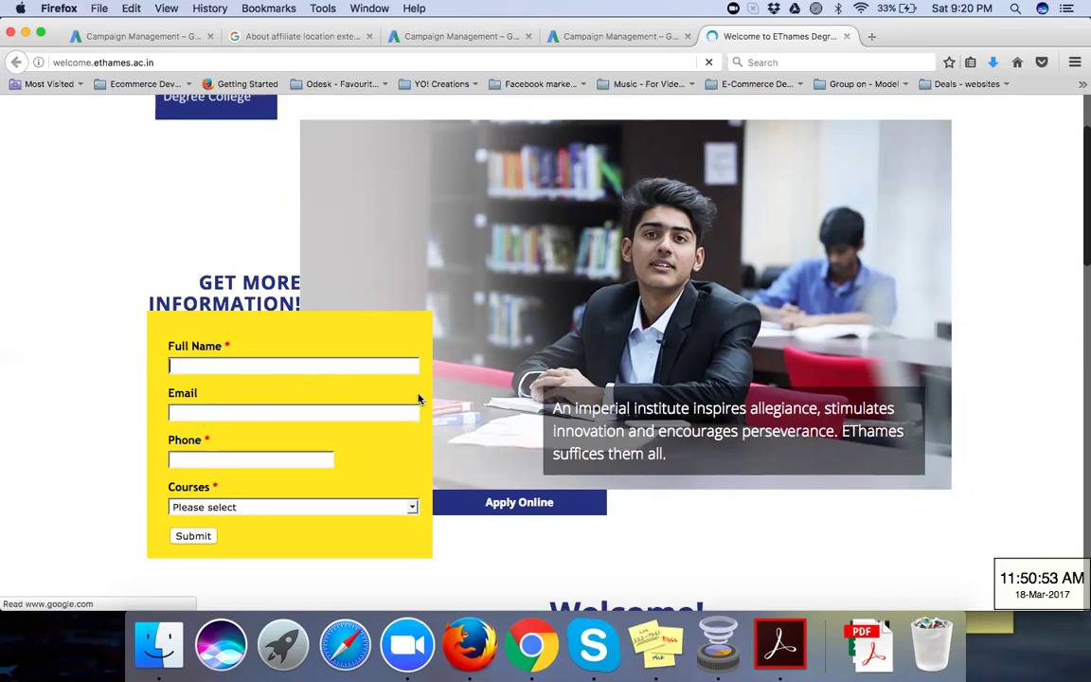
{"action": "left_click", "coordinate": [344, 363]}
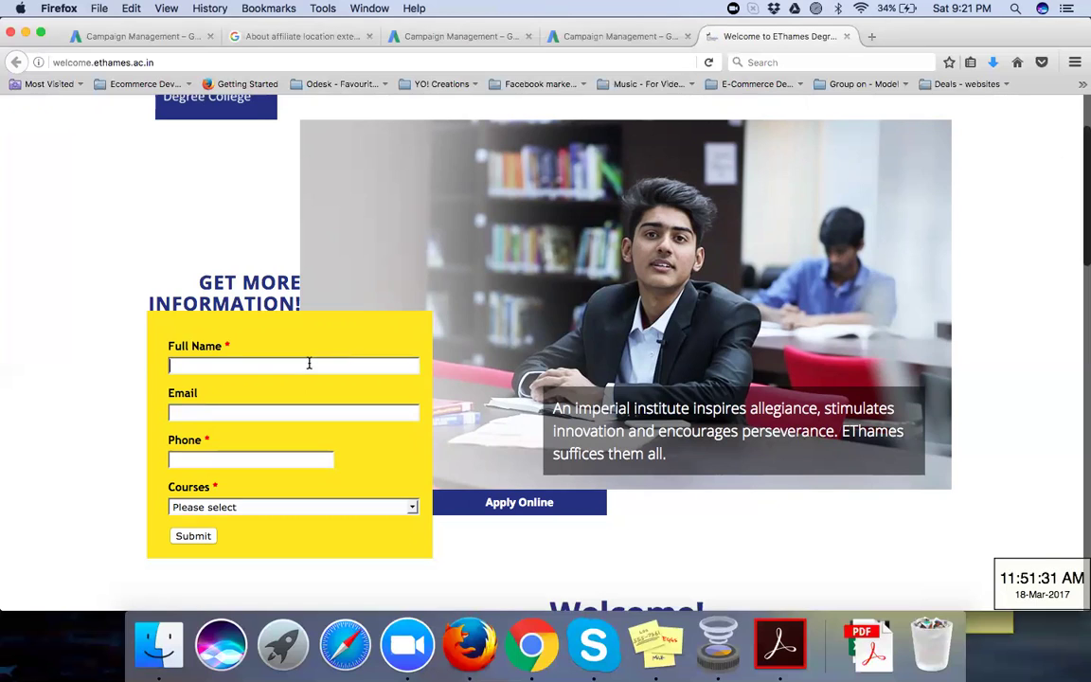
Step: Fill the enquiry form with name 'Test', a test e-mail, a phone number and course B.Com (Computers)
{"action": "type", "text": "Test"}
{"action": "left_click", "coordinate": [256, 410]}
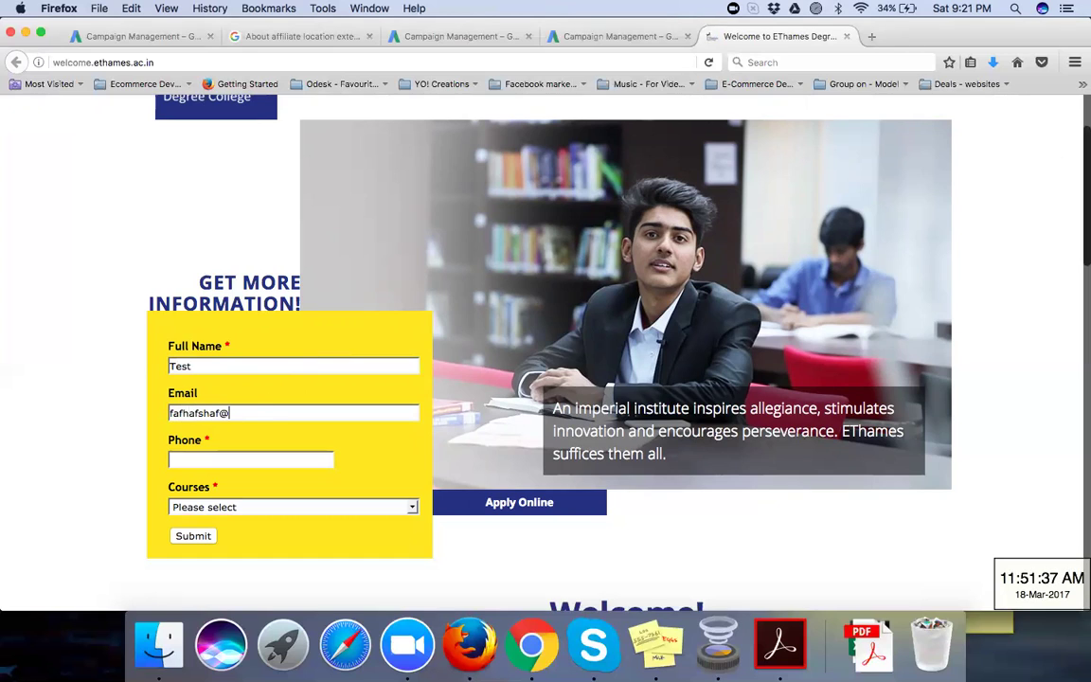
{"action": "left_click", "coordinate": [224, 463]}
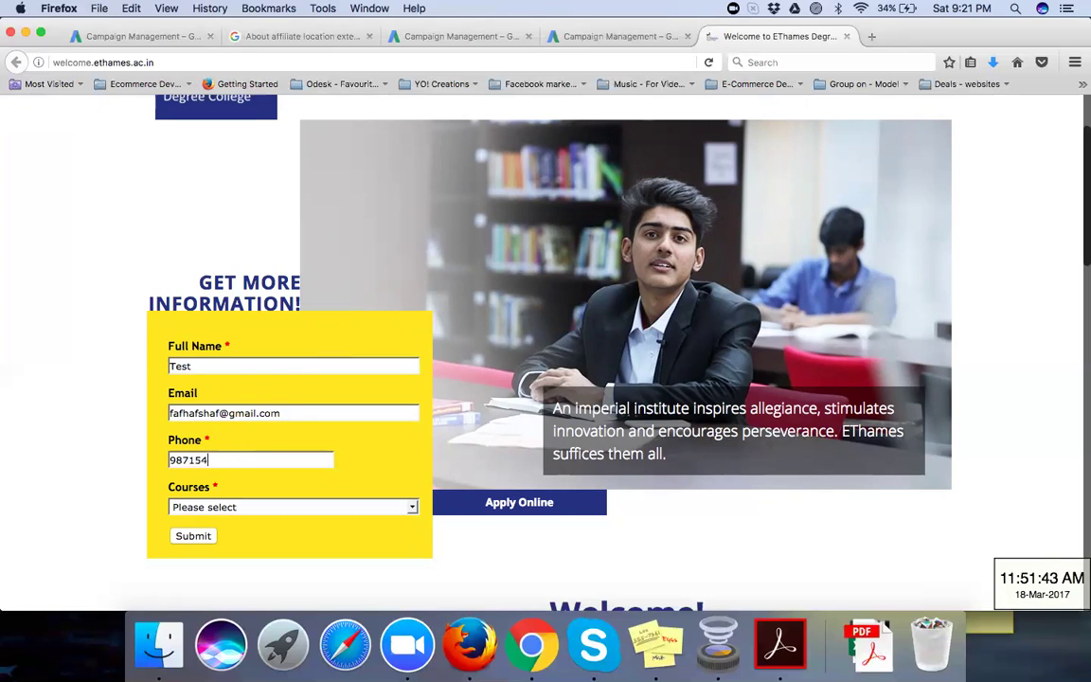
{"action": "left_click", "coordinate": [202, 505]}
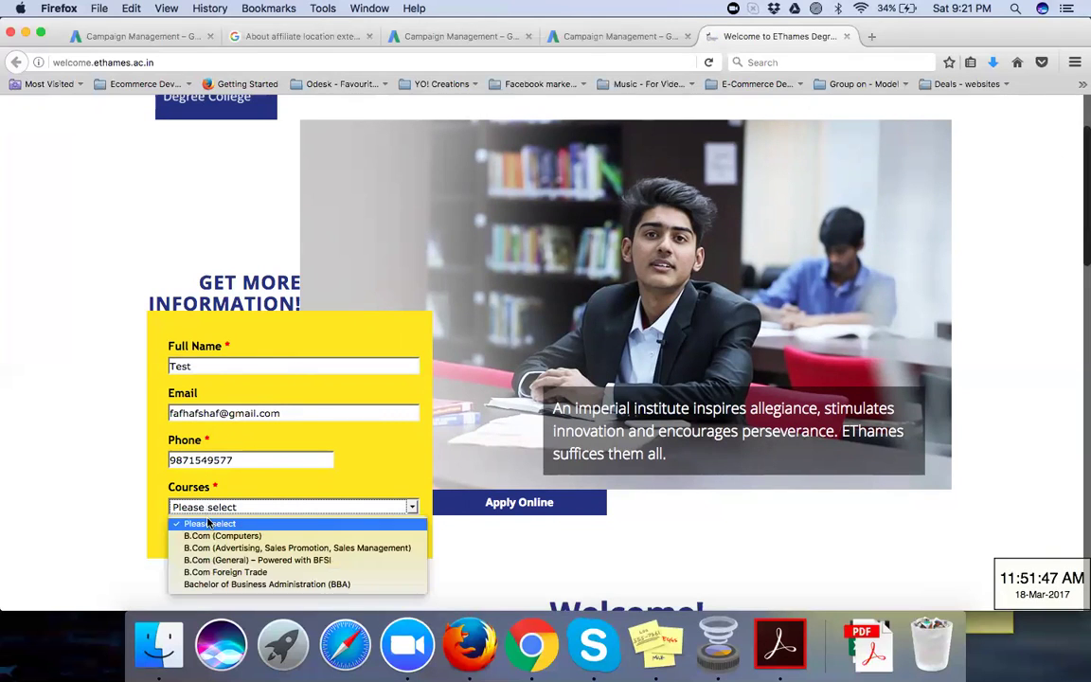
{"action": "left_click", "coordinate": [209, 535]}
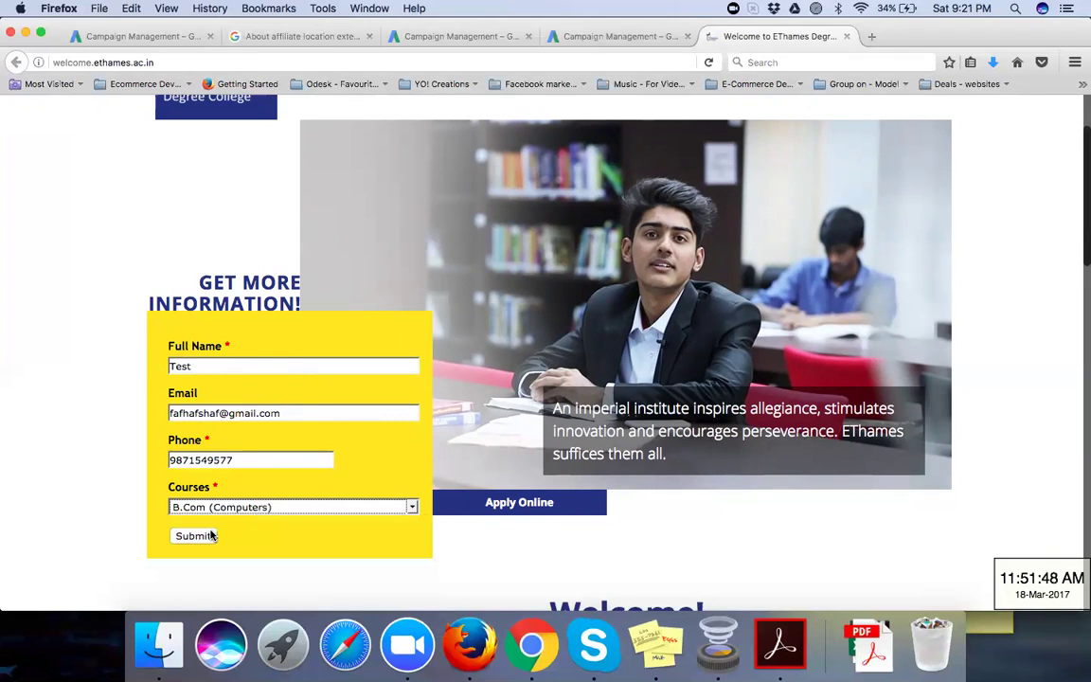
Step: Change the name to 'Test lead' and submit the enquiry
{"action": "left_click", "coordinate": [210, 368]}
{"action": "type", "text": "lead"}
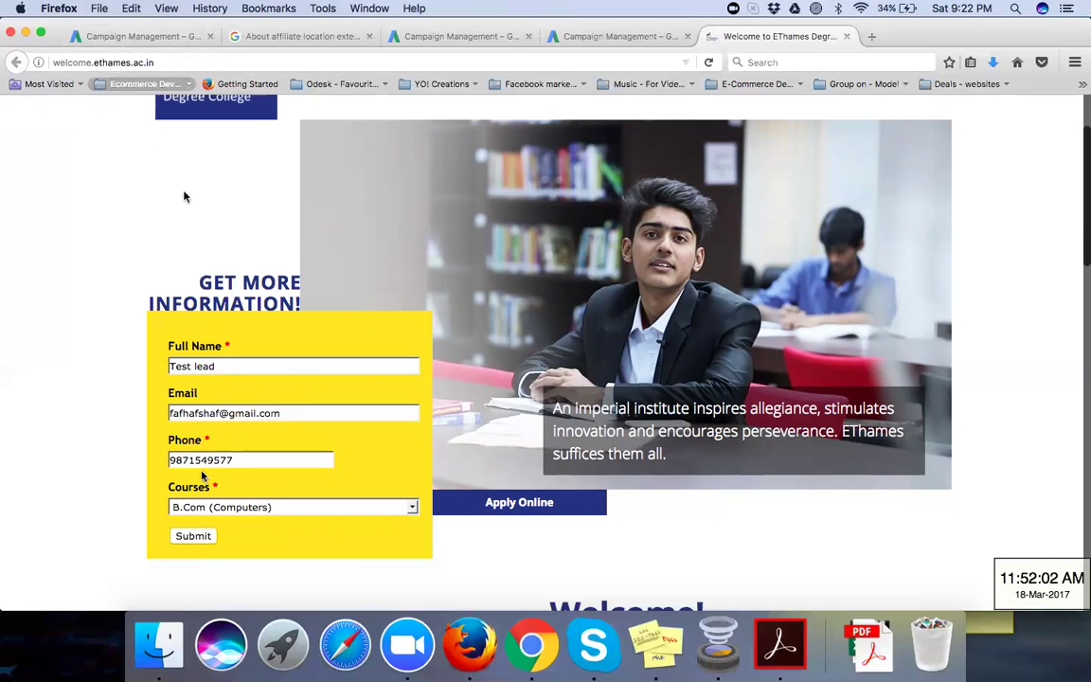
{"action": "left_click", "coordinate": [193, 537]}
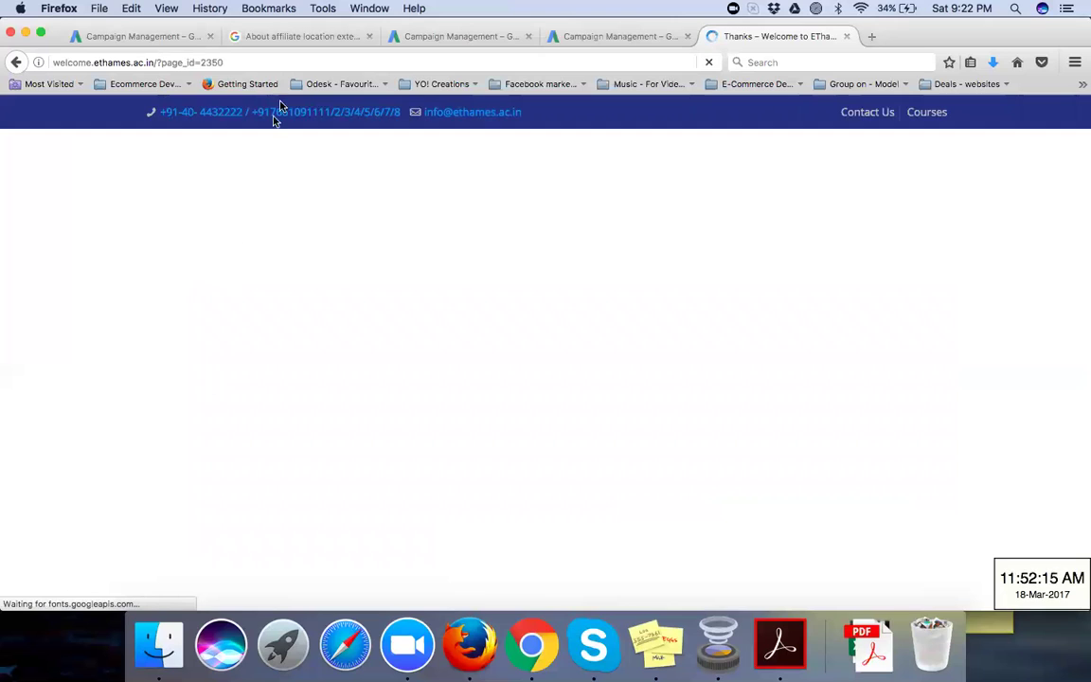
Step: Check the thank-you page URL (page_id=2350), then show the BBA - Search Campaign ads in AdWords
{"action": "left_click", "coordinate": [303, 62]}
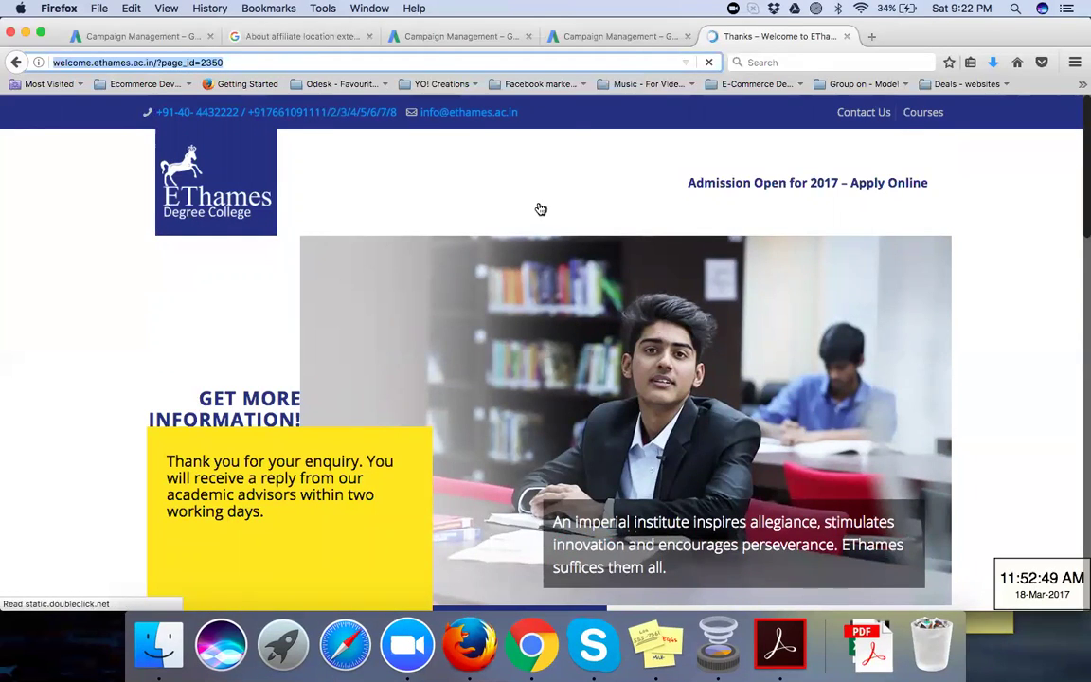
{"action": "left_click", "coordinate": [631, 40]}
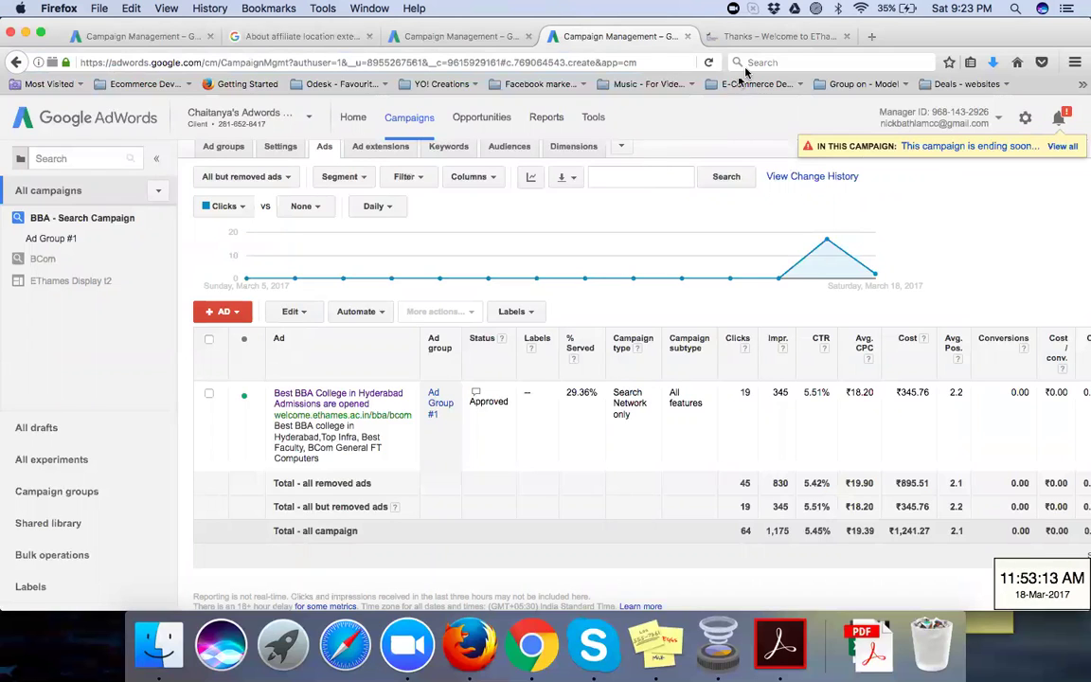
Step: After a look at the thank-you page, go to Tools > Conversions in AdWords
{"action": "left_click", "coordinate": [764, 37]}
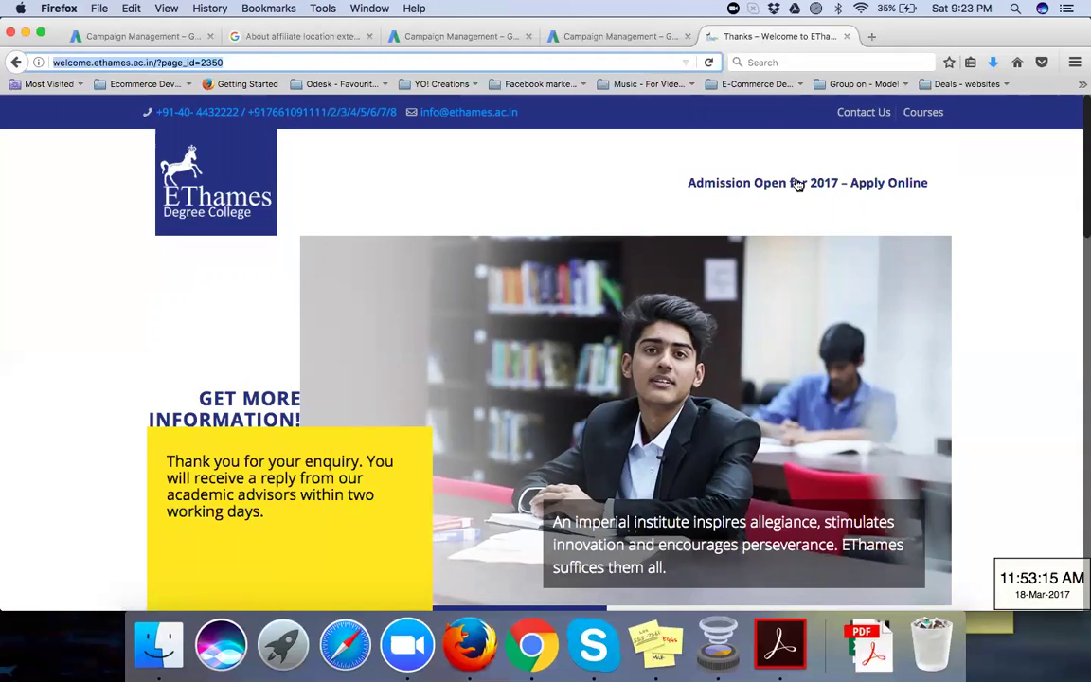
{"action": "left_click", "coordinate": [652, 40]}
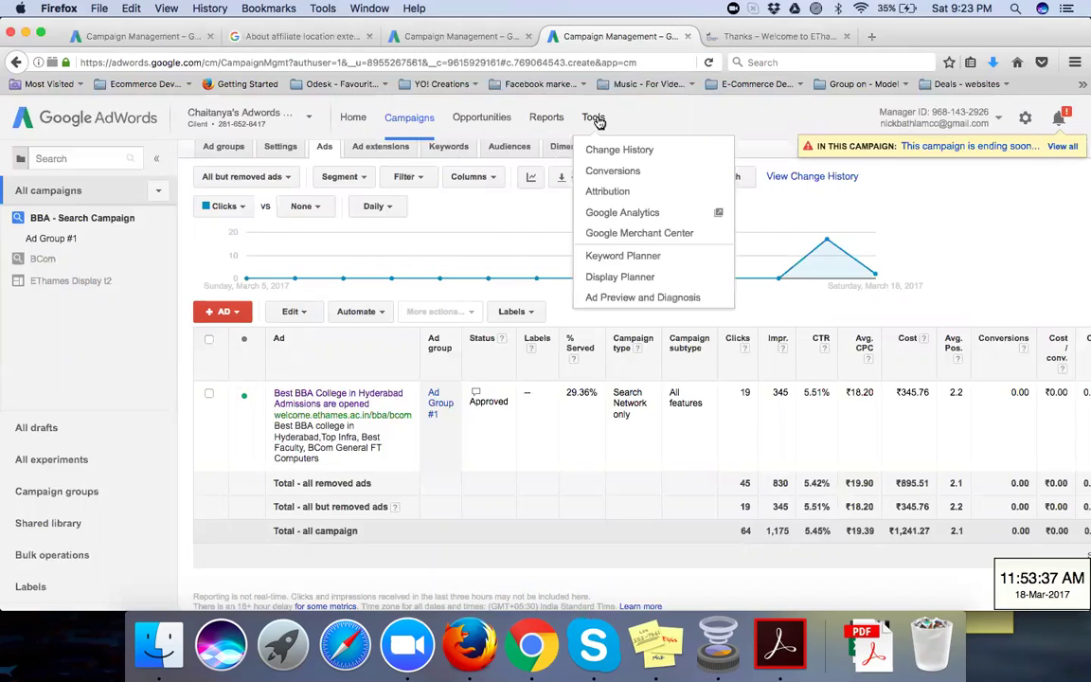
{"action": "left_click", "coordinate": [630, 172]}
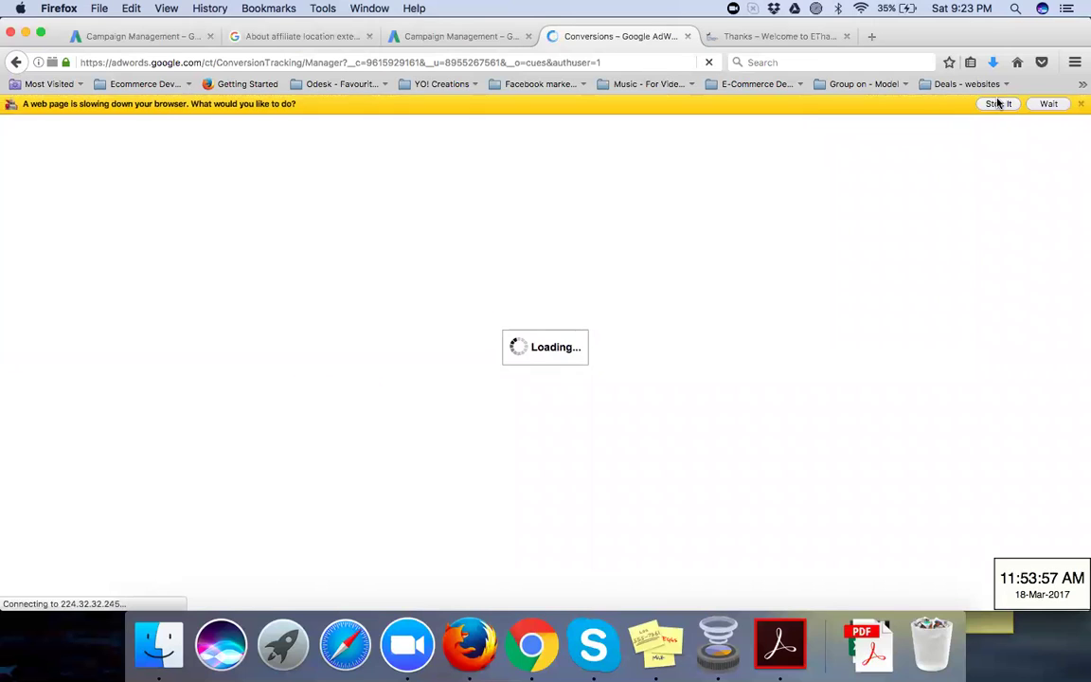
Step: Stop the slow script, request Tools > Conversions again, and return to the EThames thank-you page
{"action": "left_click", "coordinate": [998, 103]}
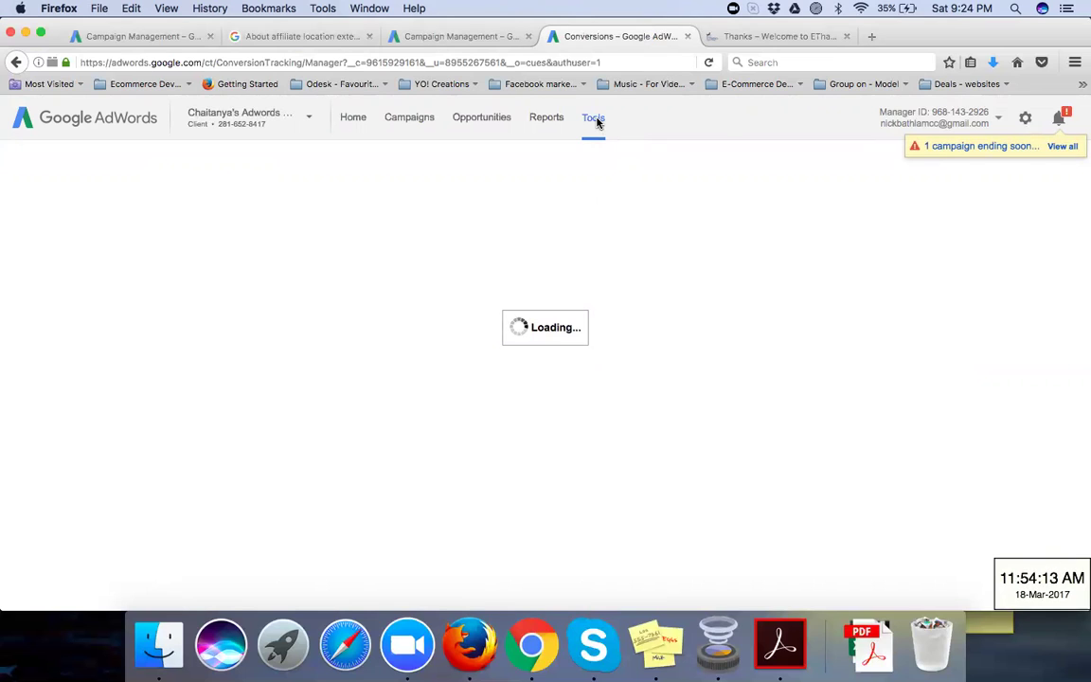
{"action": "left_click", "coordinate": [595, 119]}
{"action": "left_click", "coordinate": [809, 39]}
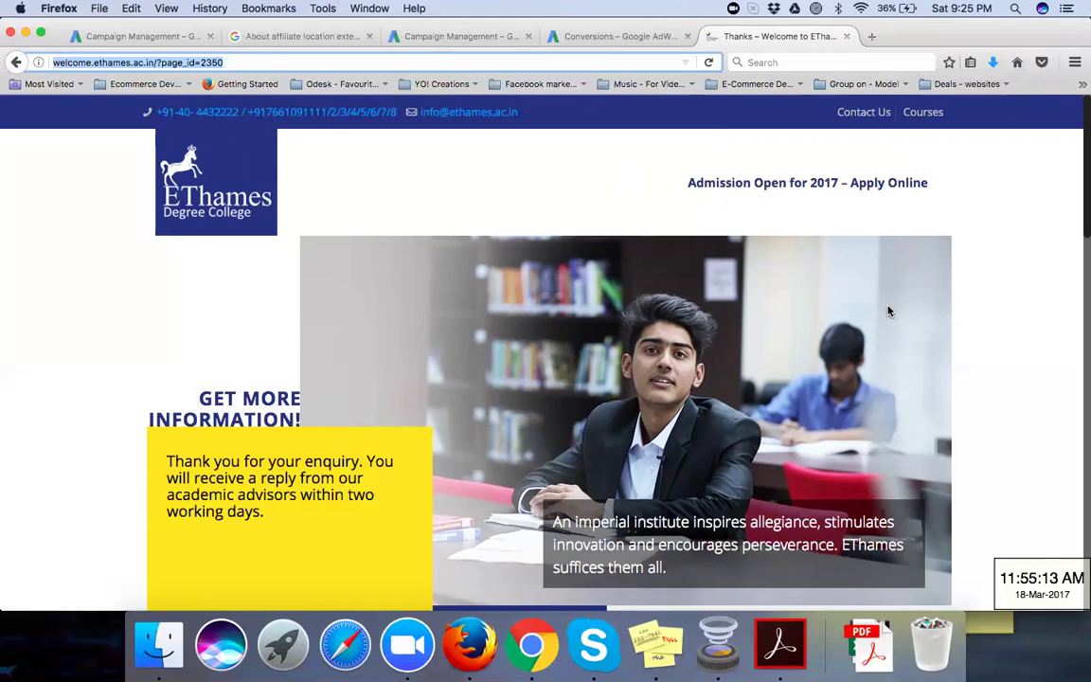
Step: Return to the Conversions tab and show all notifications, including the '1 campaign ending soon' alert
{"action": "left_click", "coordinate": [658, 38]}
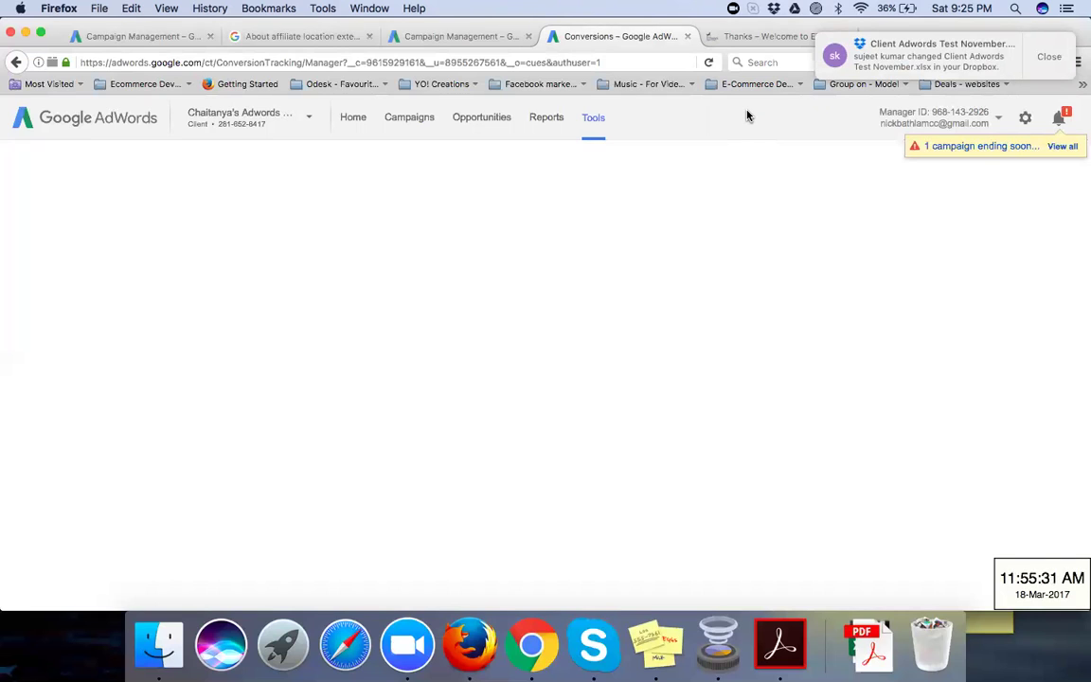
{"action": "left_click", "coordinate": [1058, 147]}
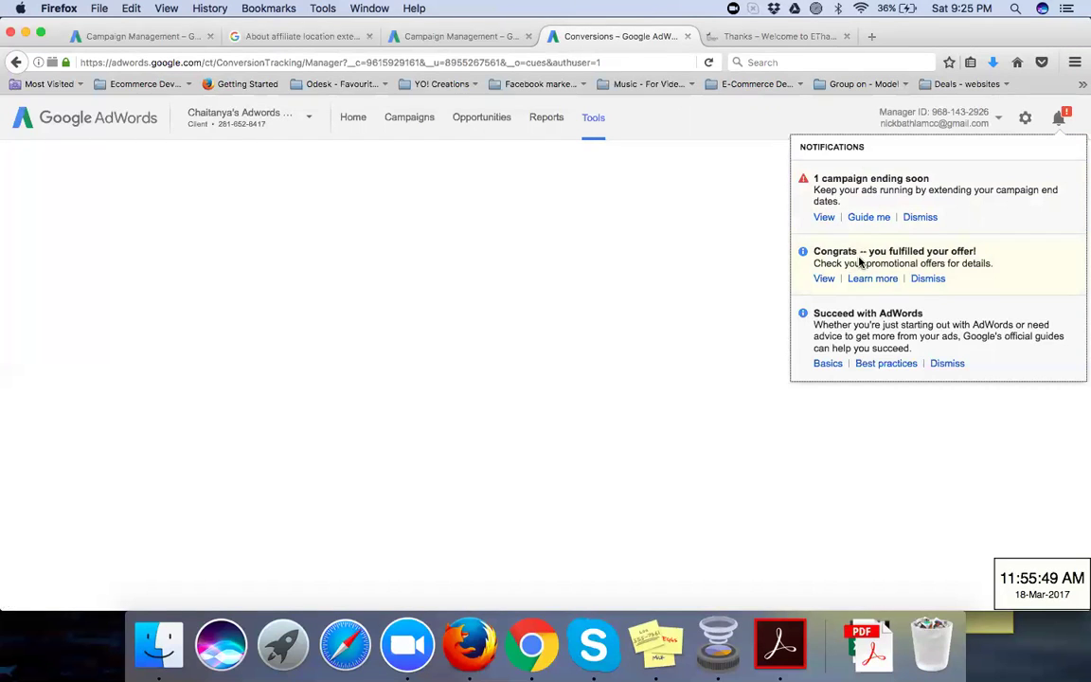
Step: Open the campaign-ending notice and load the BBA - Search Campaign statistics: 67 clicks, 1,194 impressions, 0.00 conversions
{"action": "left_click", "coordinate": [824, 220]}
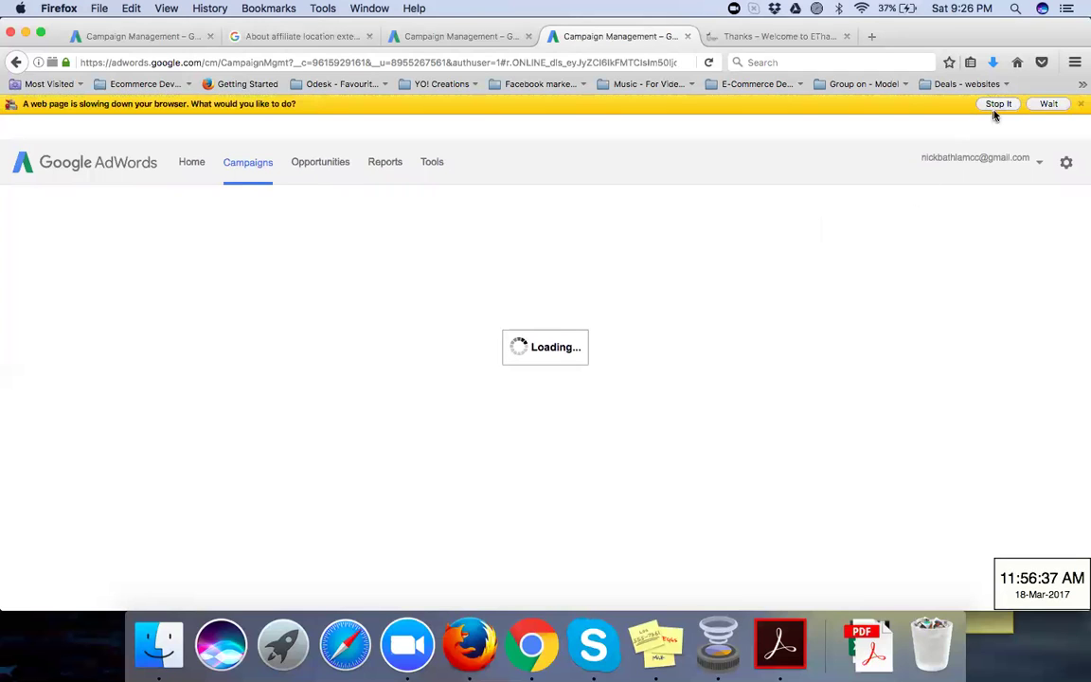
{"action": "left_click", "coordinate": [995, 105]}
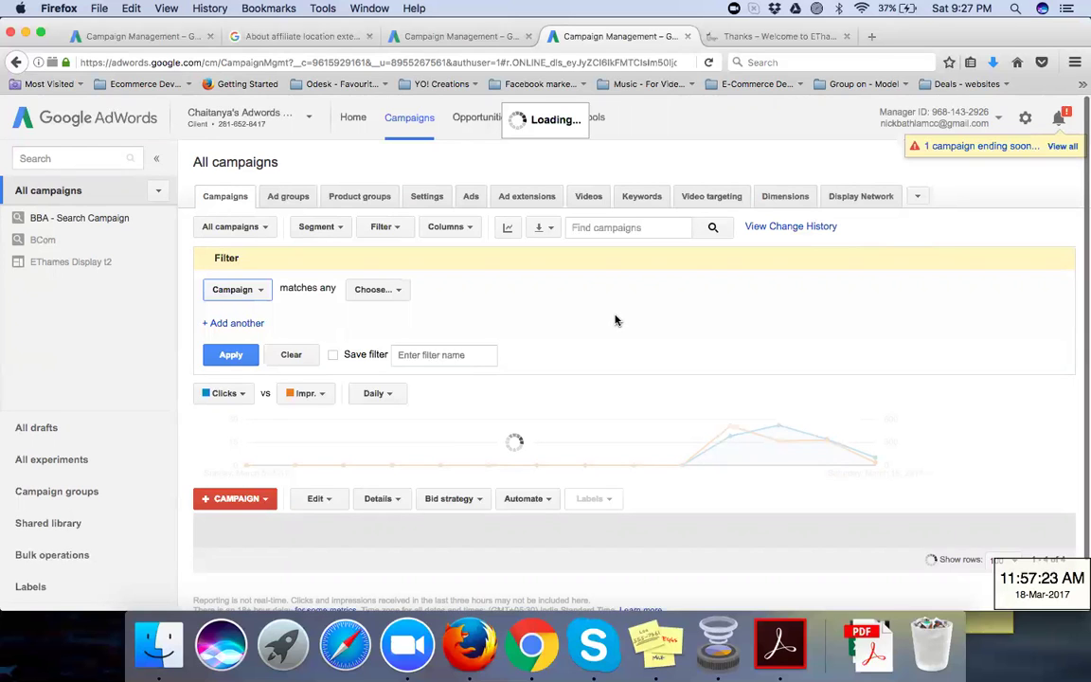
{"action": "scroll", "coordinate": [615, 320], "scroll_direction": "down", "scroll_amount": 2}
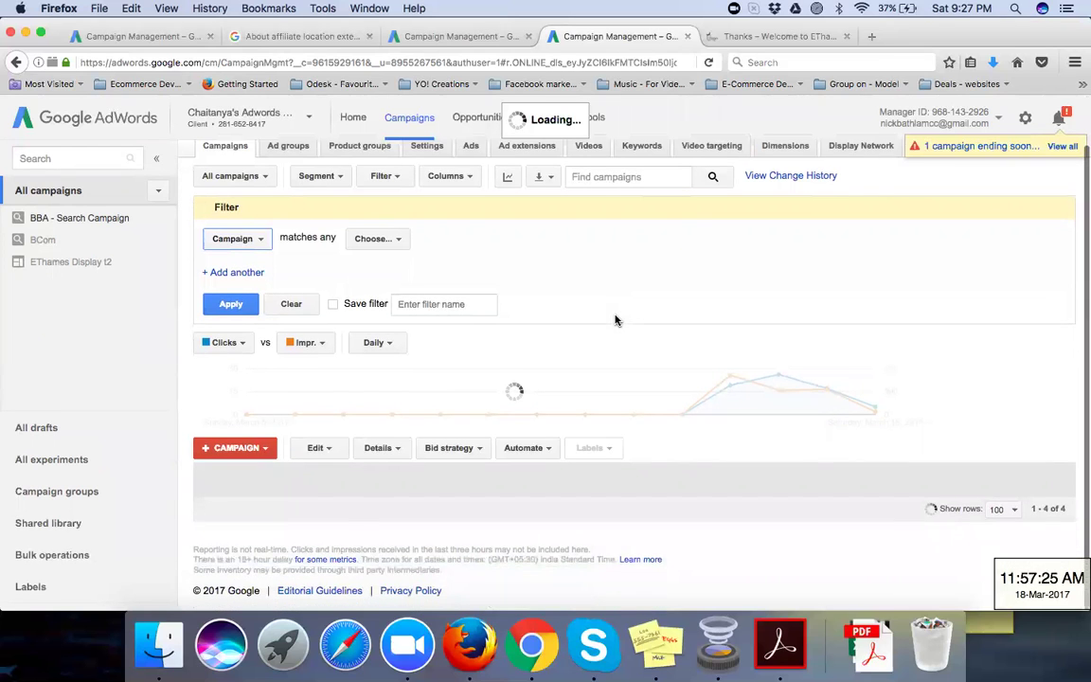
{"action": "scroll", "coordinate": [614, 320], "scroll_direction": "up", "scroll_amount": 2}
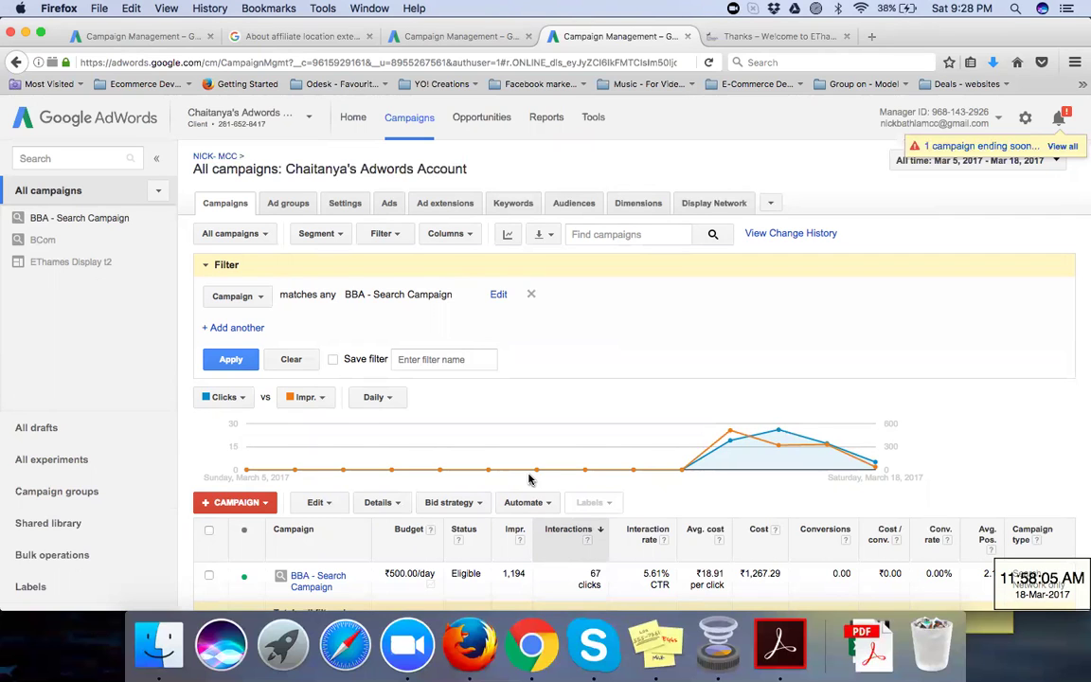
Step: Show the campaign Settings table, with BBA - Search Campaign running Mar 5–Mar 31, 2017 at ₹500.00/day
{"action": "scroll", "coordinate": [502, 483], "scroll_direction": "down", "scroll_amount": 1}
{"action": "scroll", "coordinate": [501, 483], "scroll_direction": "down", "scroll_amount": 2}
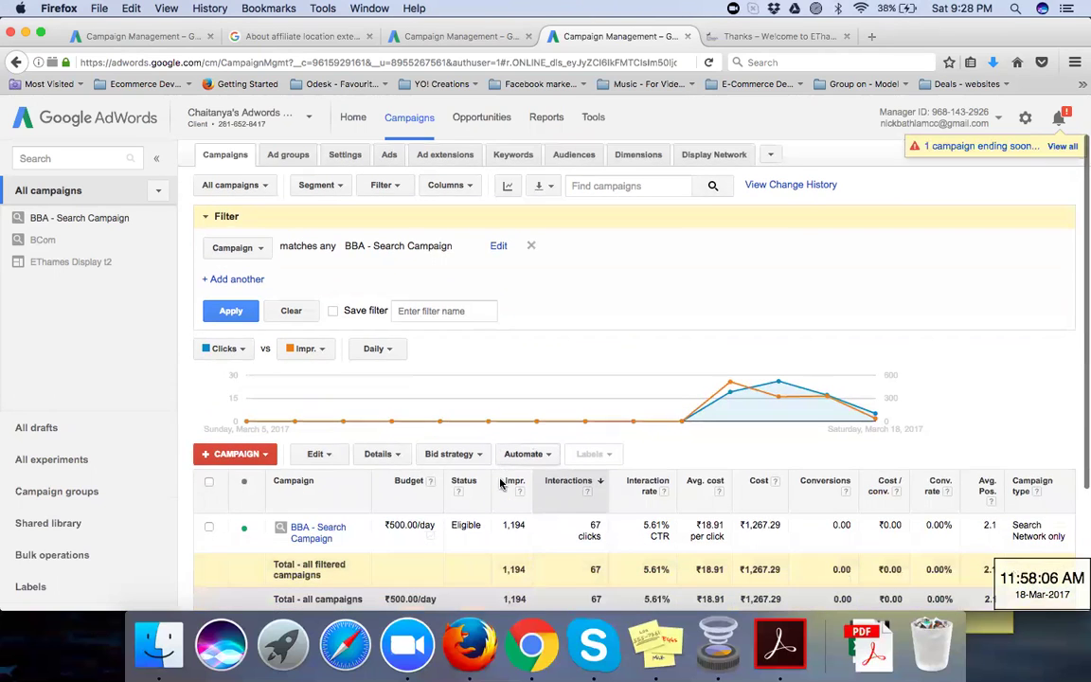
{"action": "scroll", "coordinate": [503, 484], "scroll_direction": "up", "scroll_amount": 2}
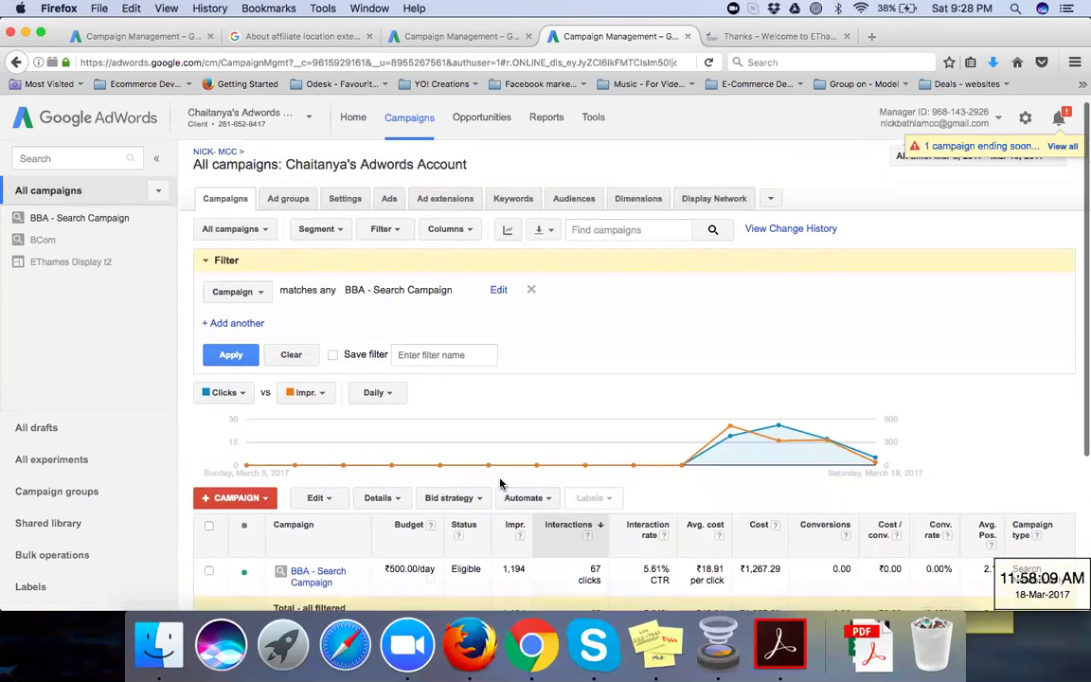
{"action": "scroll", "coordinate": [502, 483], "scroll_direction": "down", "scroll_amount": 5}
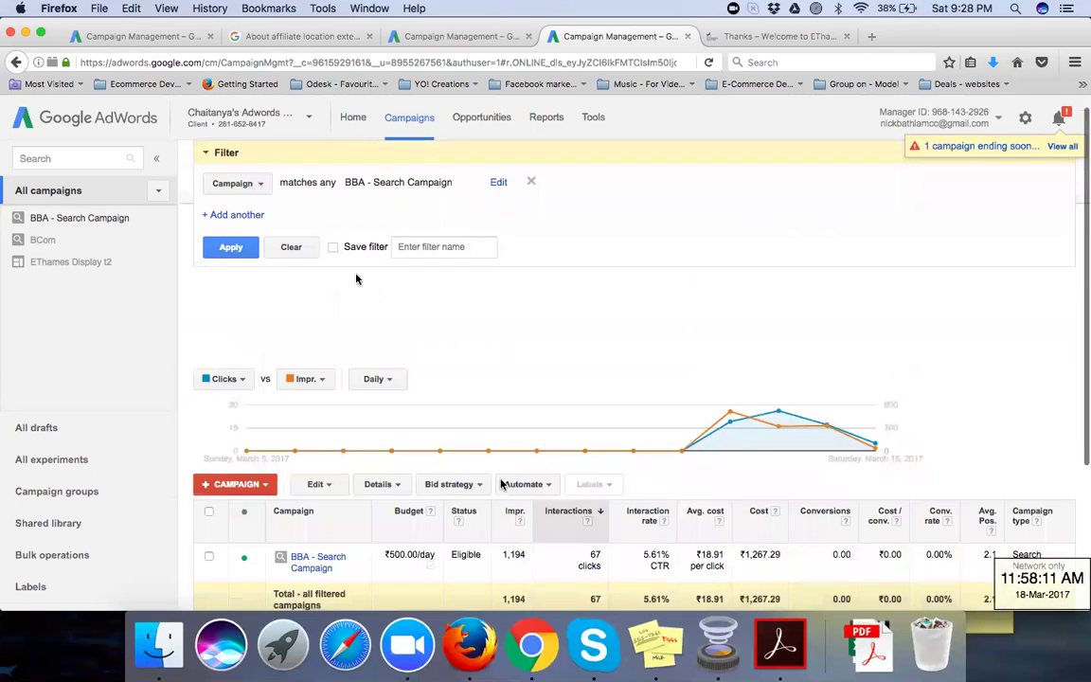
{"action": "scroll", "coordinate": [350, 265], "scroll_direction": "up", "scroll_amount": 5}
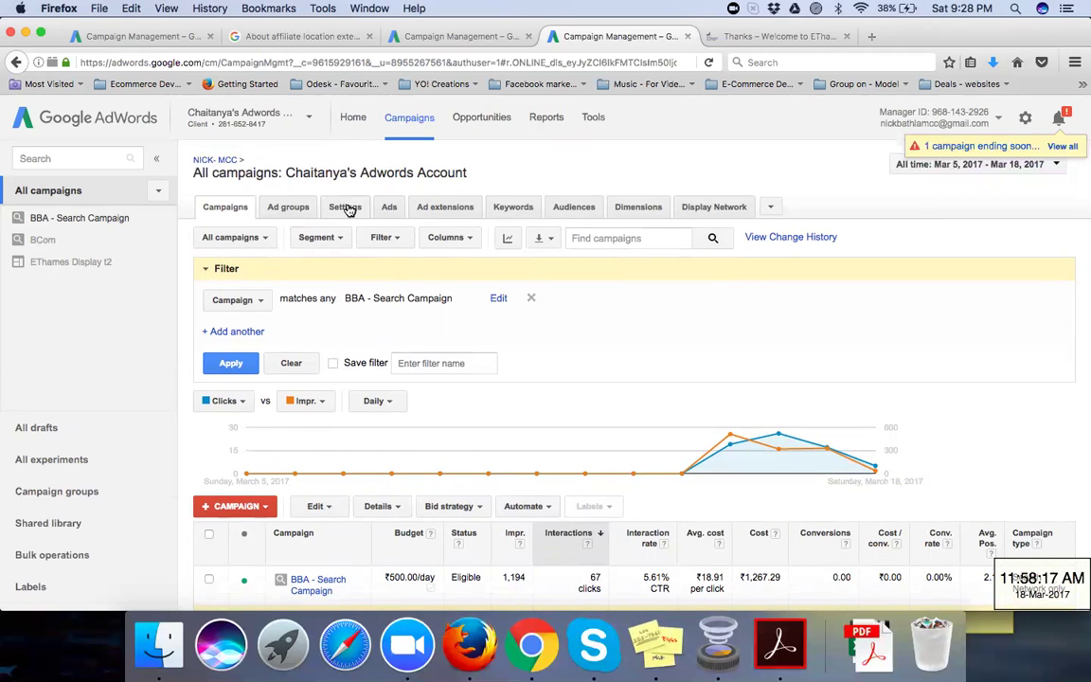
{"action": "left_click", "coordinate": [347, 207]}
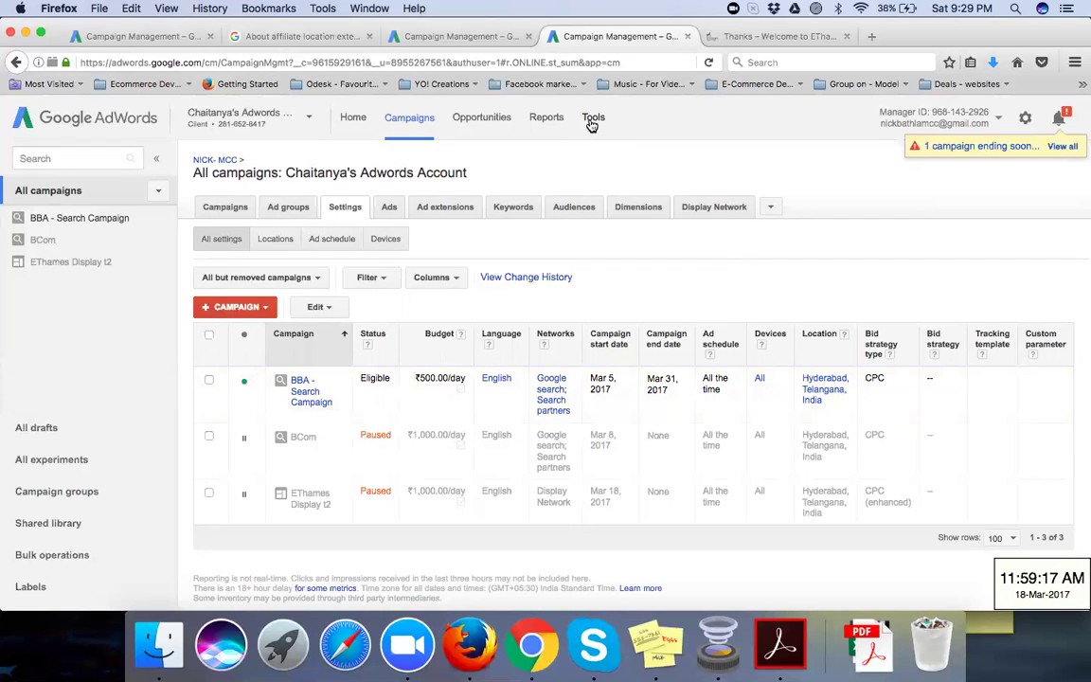
Step: After reviewing the three campaigns' settings, open the Tools menu in the top navigation
{"action": "left_click", "coordinate": [593, 121]}
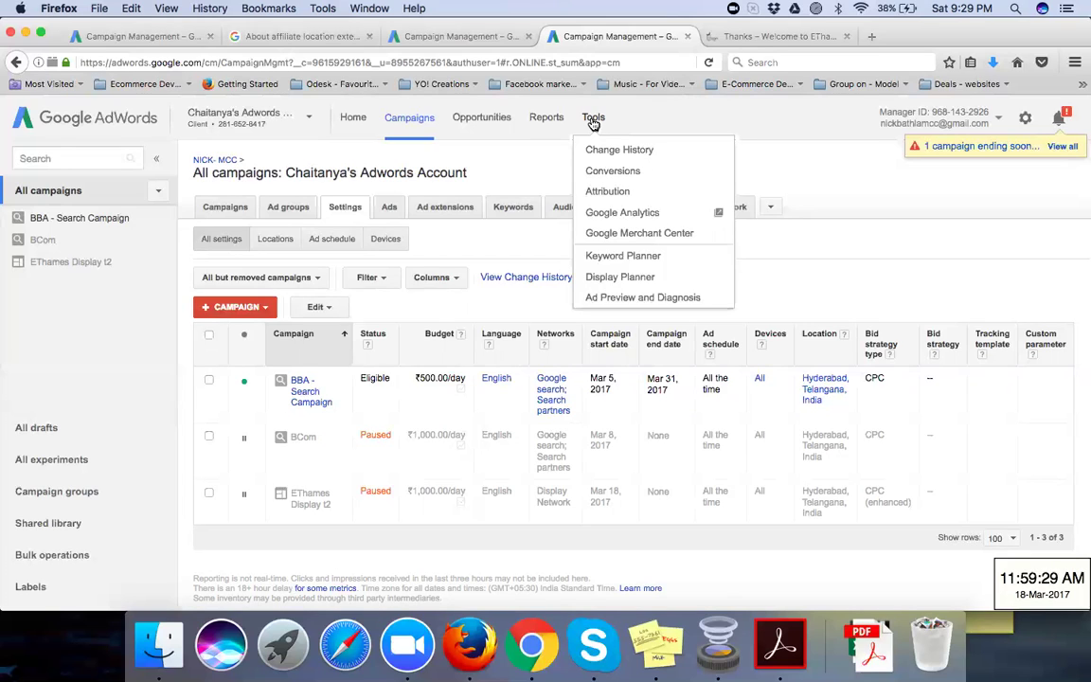
Step: Open the Conversions page, then bring the 'Thanks – Welcome to EThames' page to the front
{"action": "left_click", "coordinate": [617, 171]}
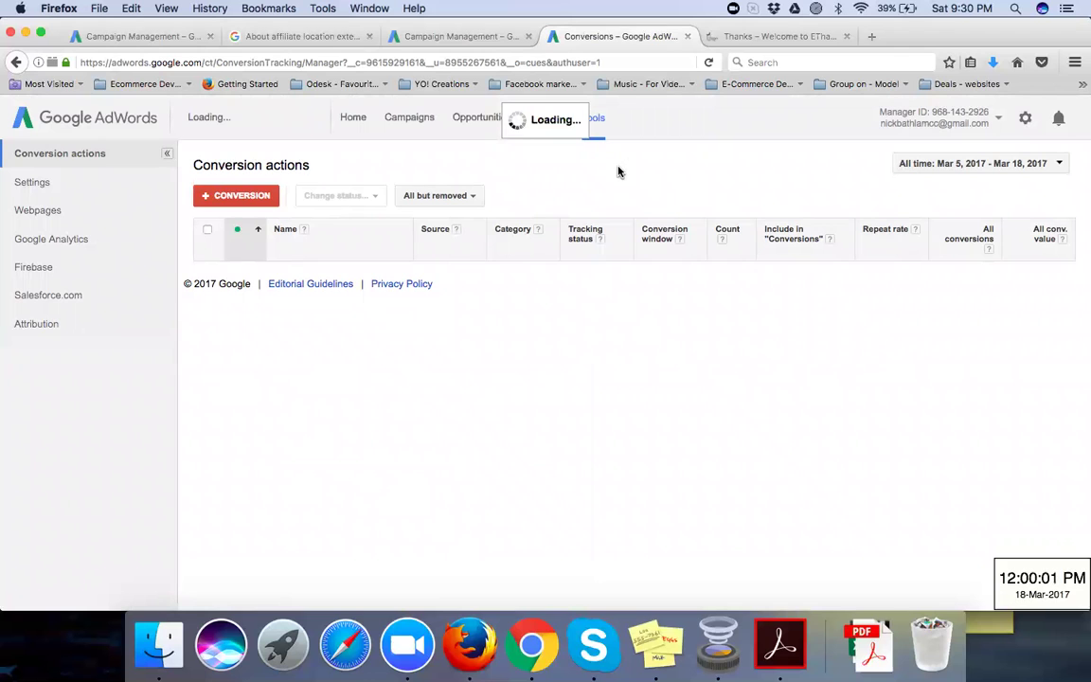
{"action": "left_click", "coordinate": [741, 36]}
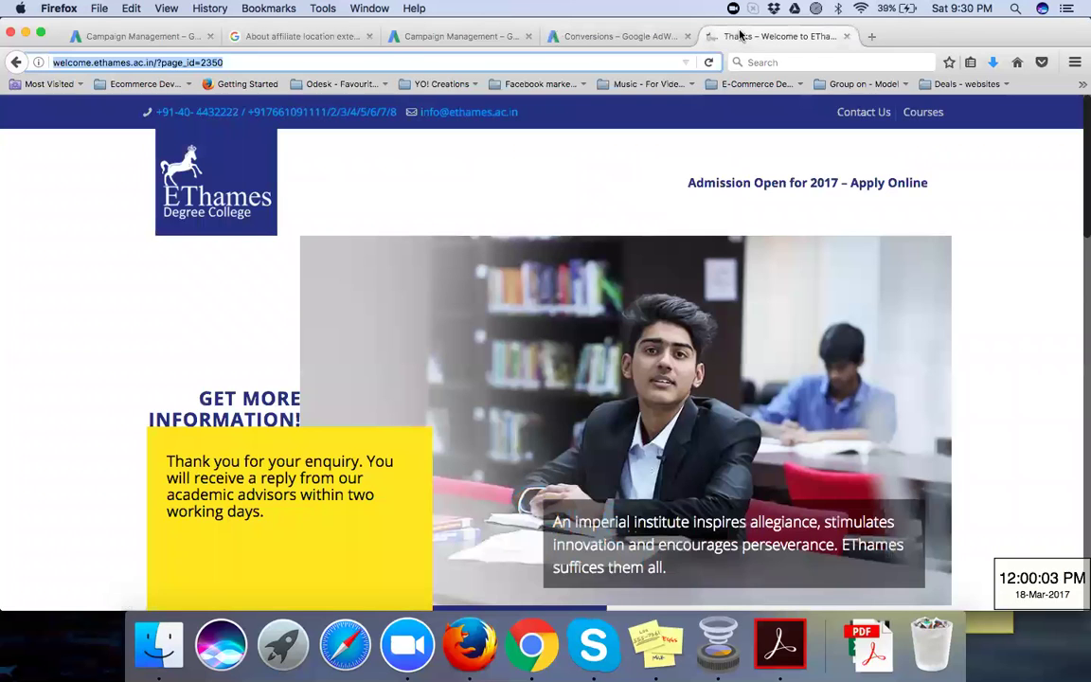
Step: Return to the AdWords conversion actions list showing the existing Leads action
{"action": "left_click", "coordinate": [642, 41]}
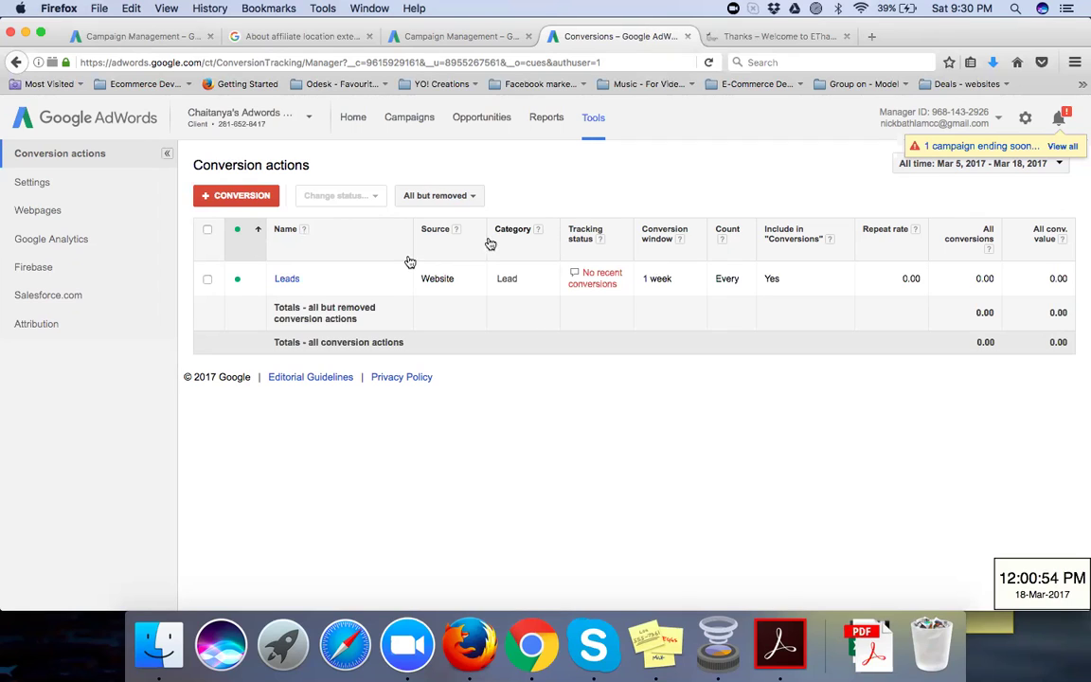
Step: Start a new conversion action with Website as the conversion source
{"action": "mouse_move", "coordinate": [592, 289]}
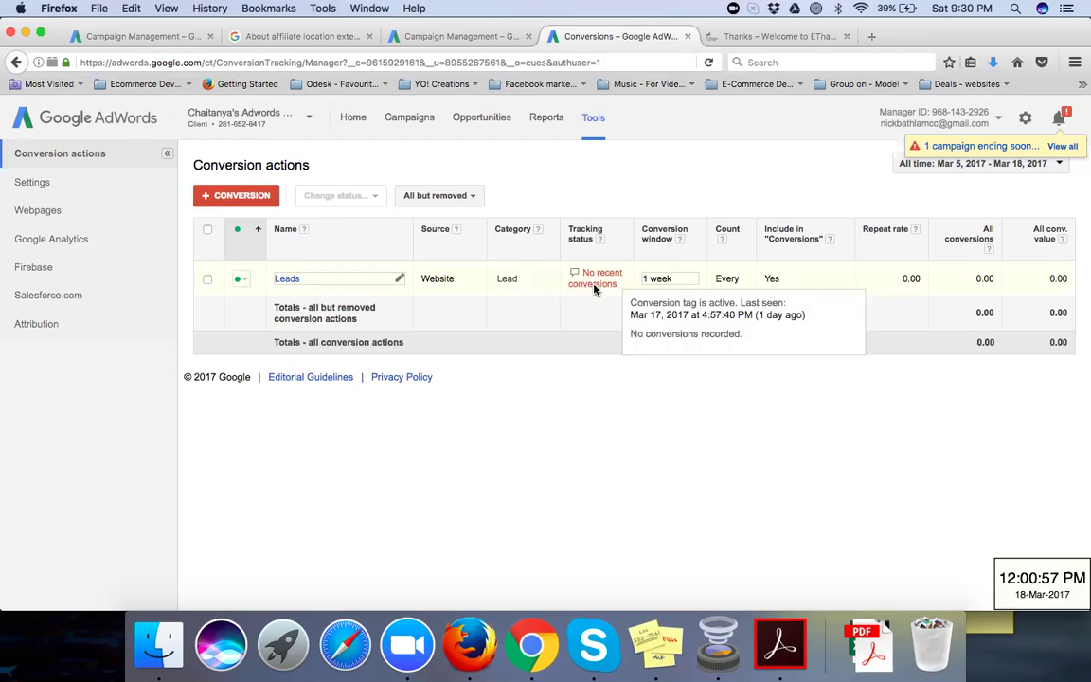
{"action": "left_click", "coordinate": [254, 197]}
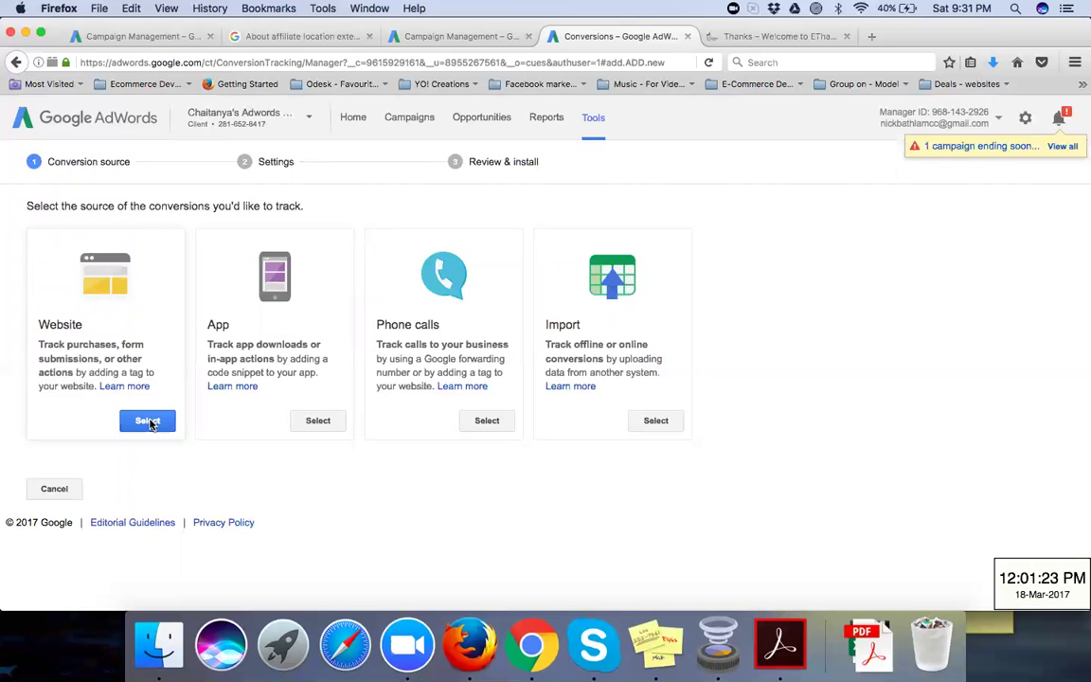
{"action": "left_click", "coordinate": [147, 421]}
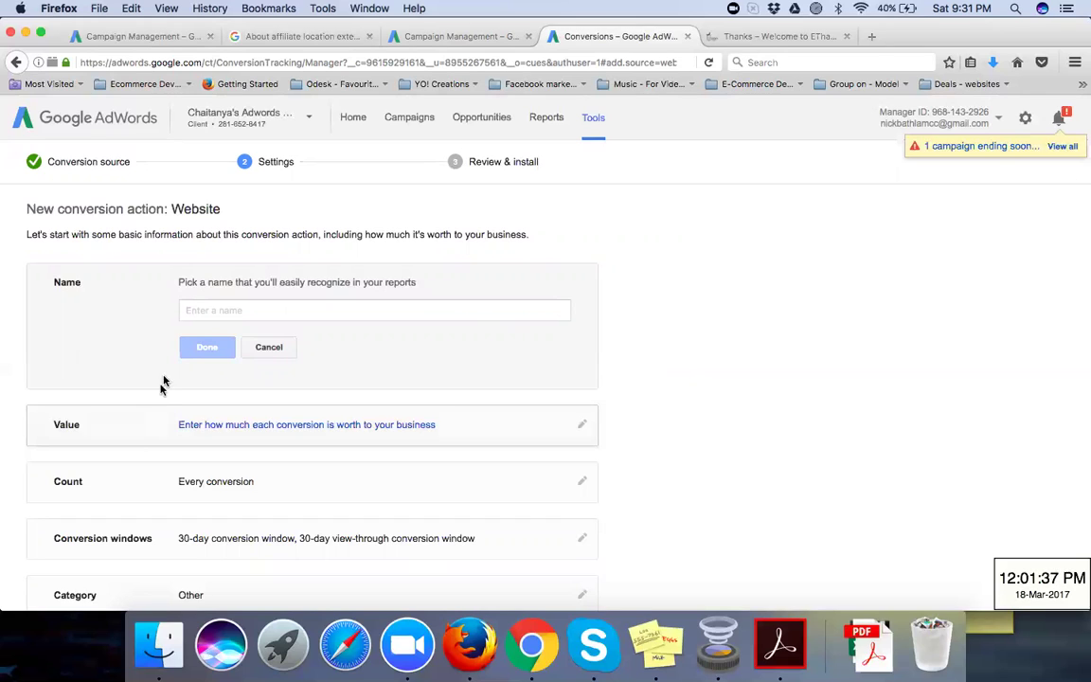
Step: Enter 'Enquiry Form Fill up' as the conversion action name and confirm it
{"action": "left_click", "coordinate": [211, 311]}
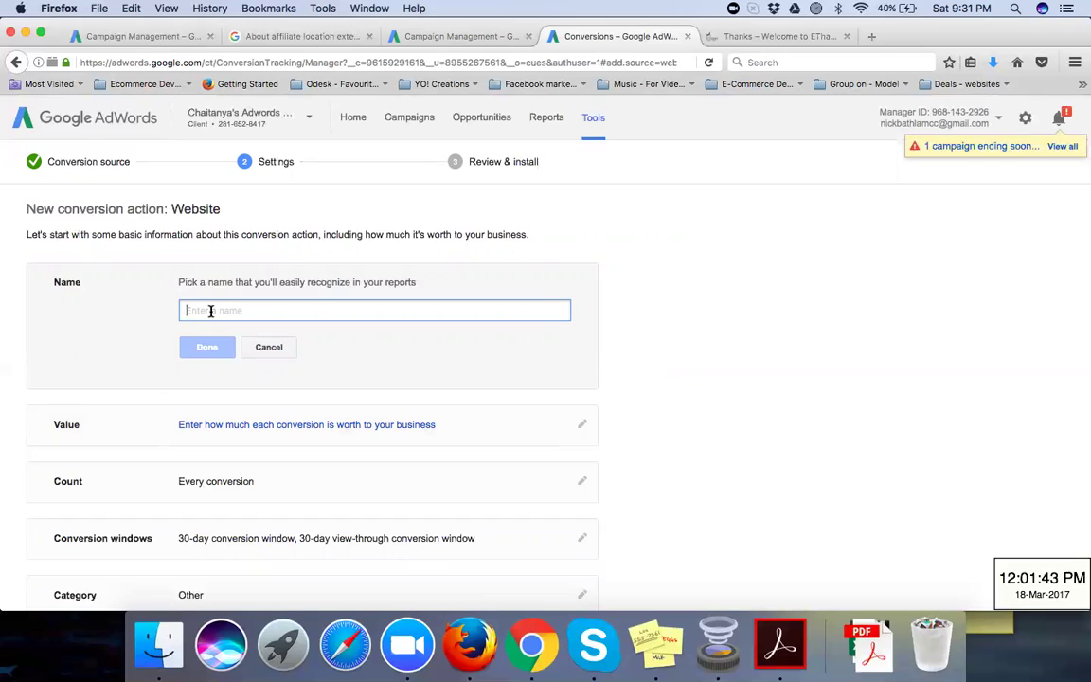
{"action": "type", "text": "Form Fi"}
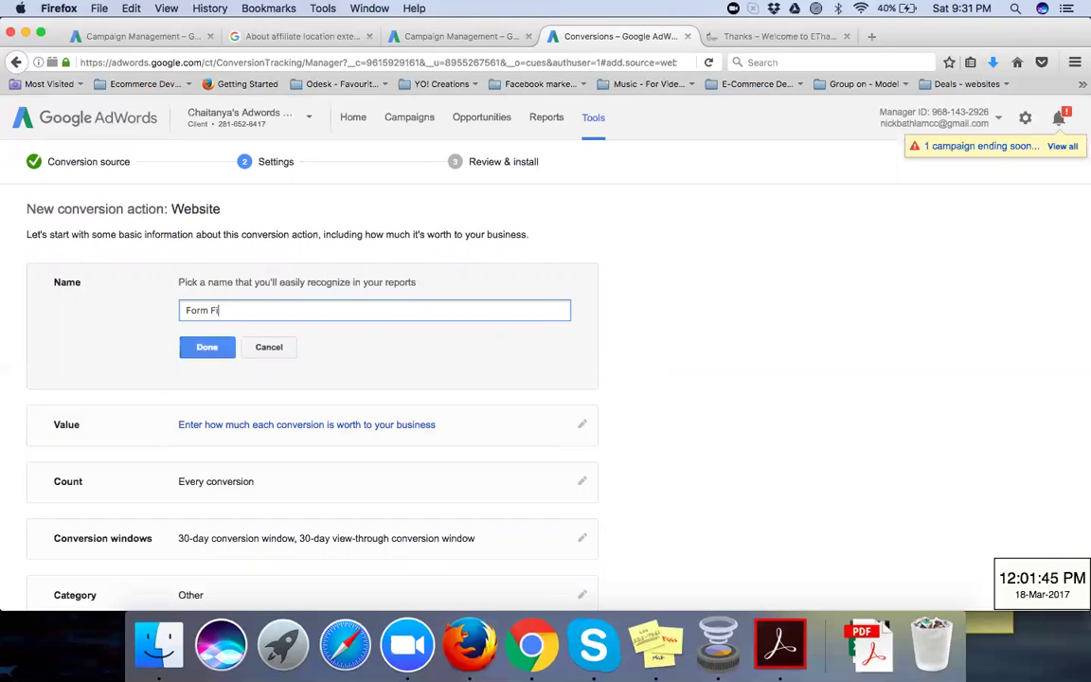
{"action": "type", "text": "ll up"}
{"action": "left_click", "coordinate": [765, 38]}
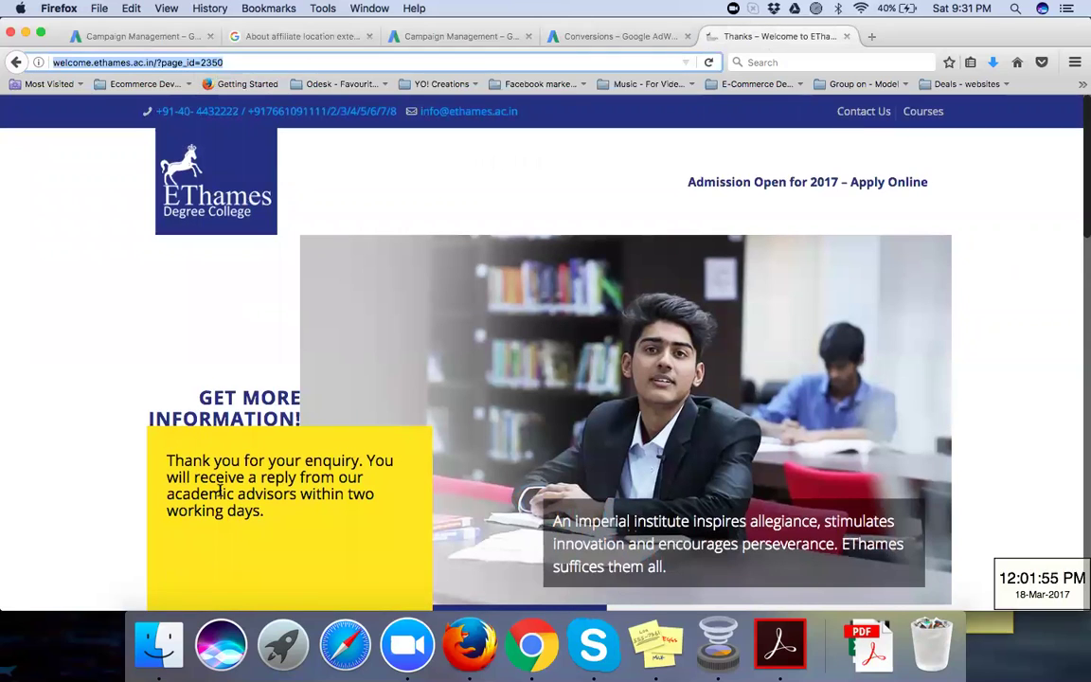
{"action": "left_click", "coordinate": [648, 36]}
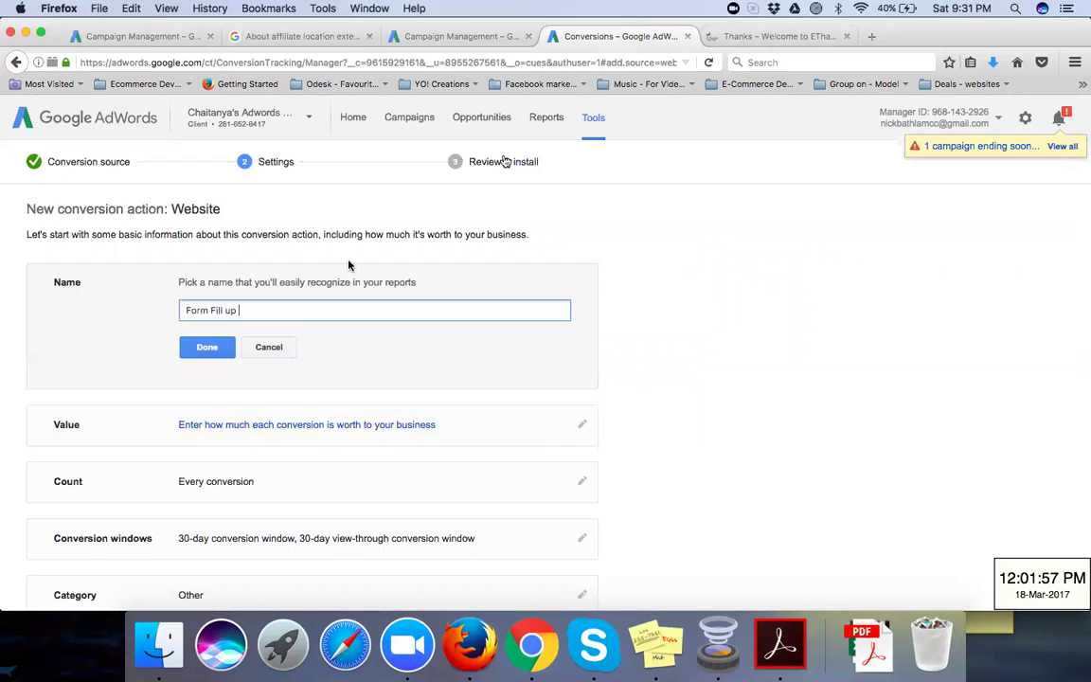
{"action": "left_click", "coordinate": [187, 313]}
{"action": "type", "text": "Enquiry"}
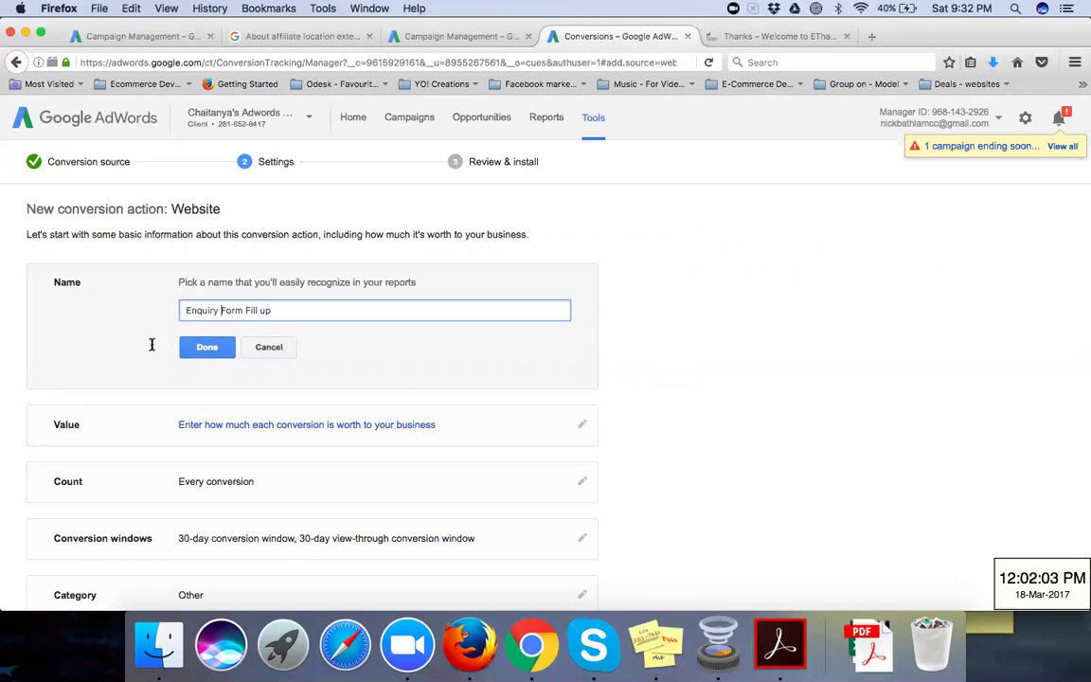
{"action": "left_click", "coordinate": [208, 351]}
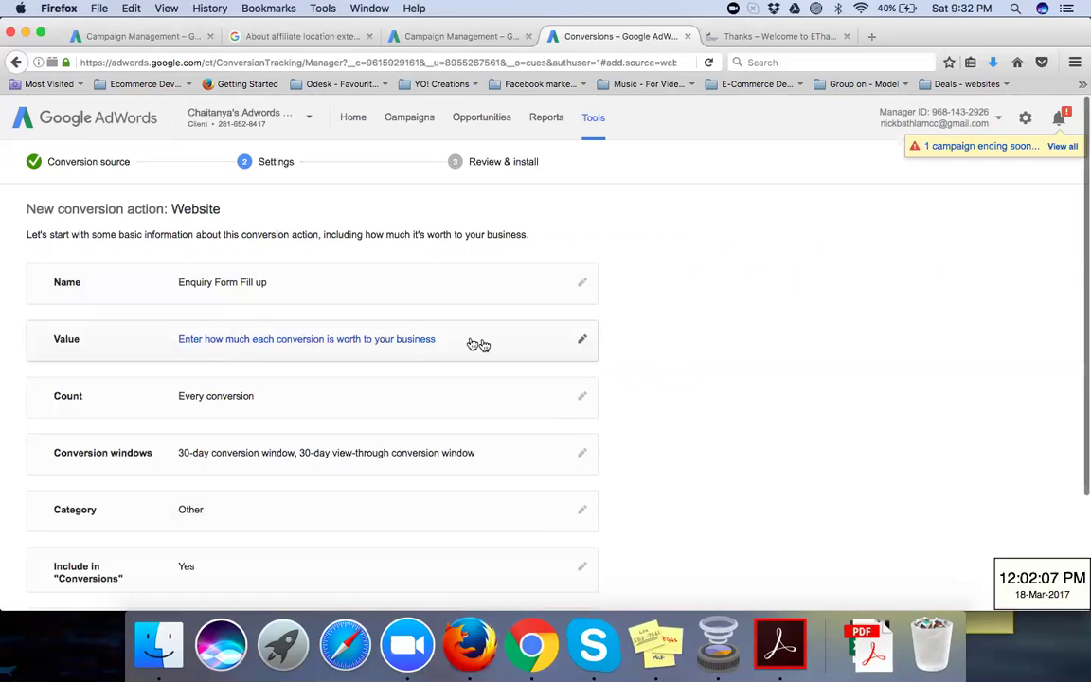
Step: Give each conversion the same fixed value of Rs.100.00 (INR) and confirm it
{"action": "left_click", "coordinate": [581, 342]}
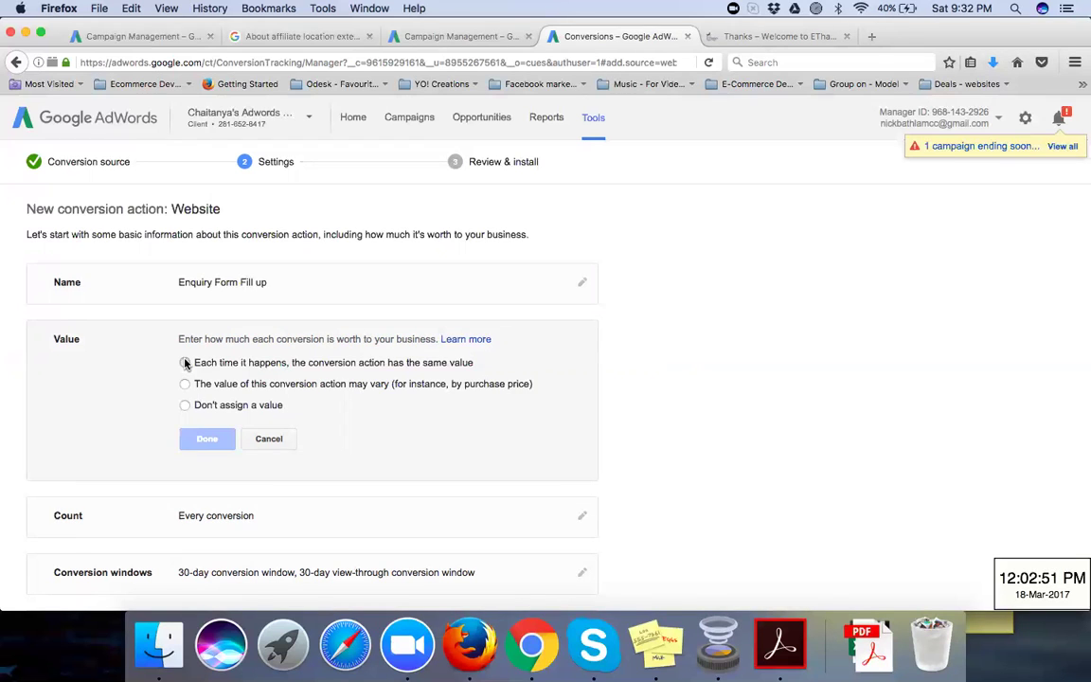
{"action": "left_click", "coordinate": [184, 363]}
{"action": "left_click", "coordinate": [345, 386]}
{"action": "type", "text": "00"}
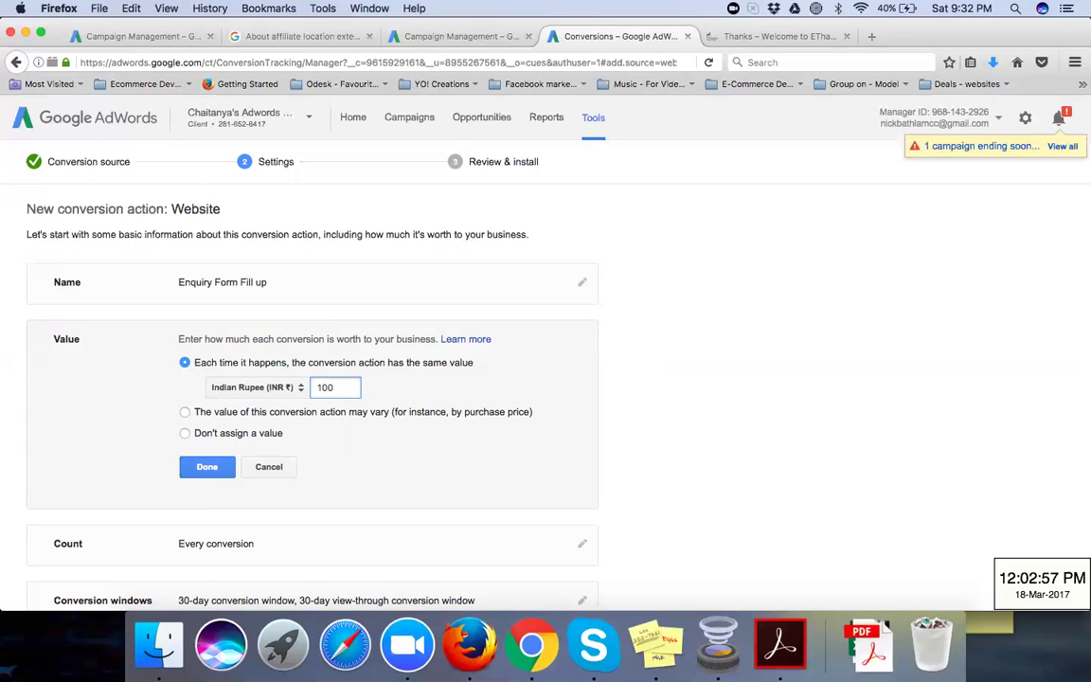
{"action": "left_click", "coordinate": [619, 398]}
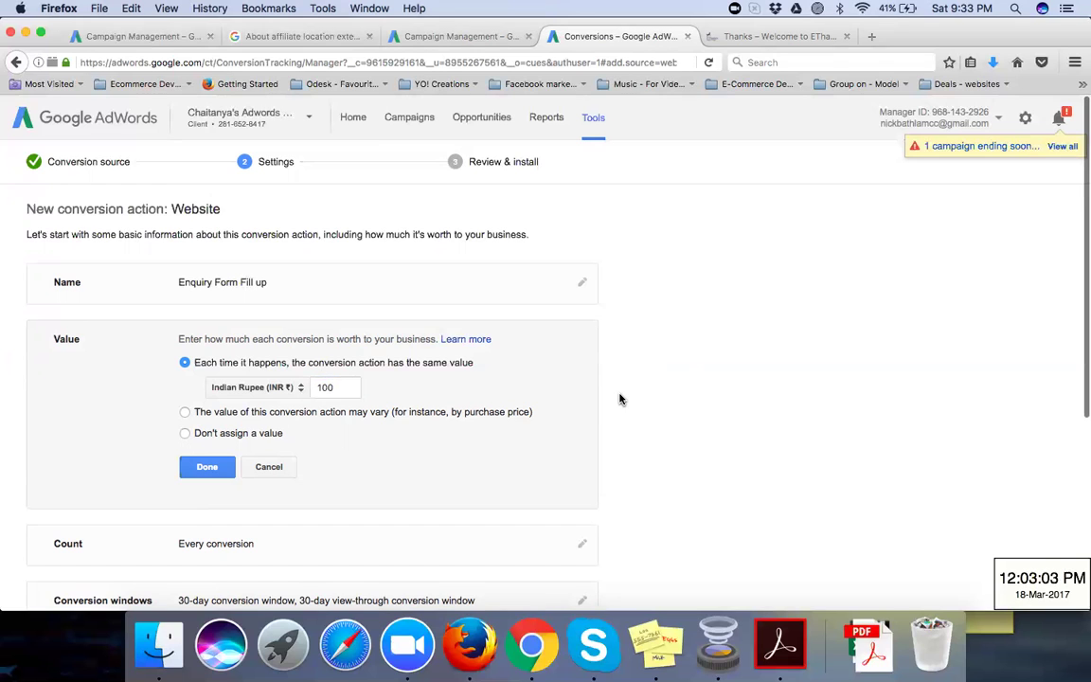
{"action": "scroll", "coordinate": [619, 399], "scroll_direction": "down", "scroll_amount": 1}
{"action": "scroll", "coordinate": [619, 399], "scroll_direction": "down", "scroll_amount": 3}
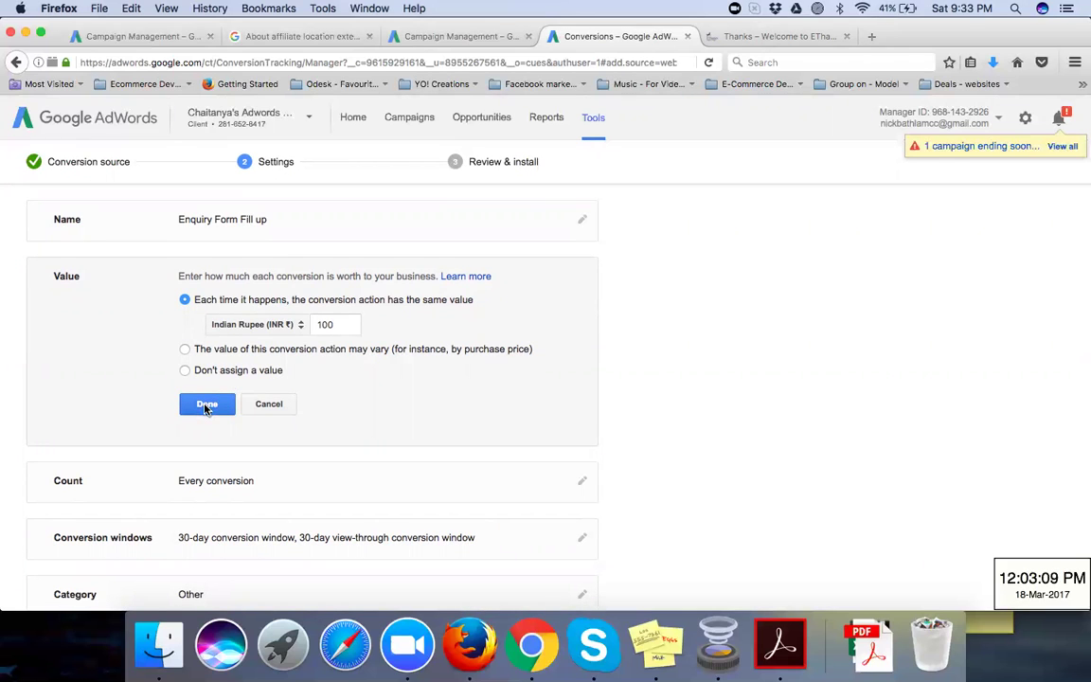
{"action": "left_click", "coordinate": [184, 350]}
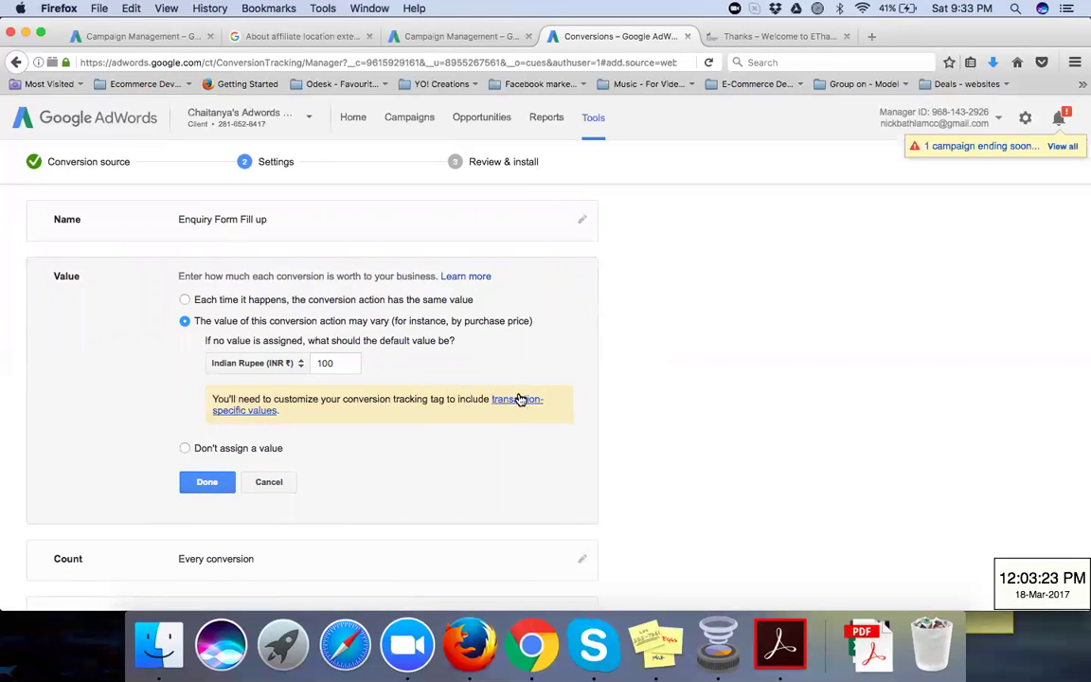
{"action": "left_click", "coordinate": [185, 299]}
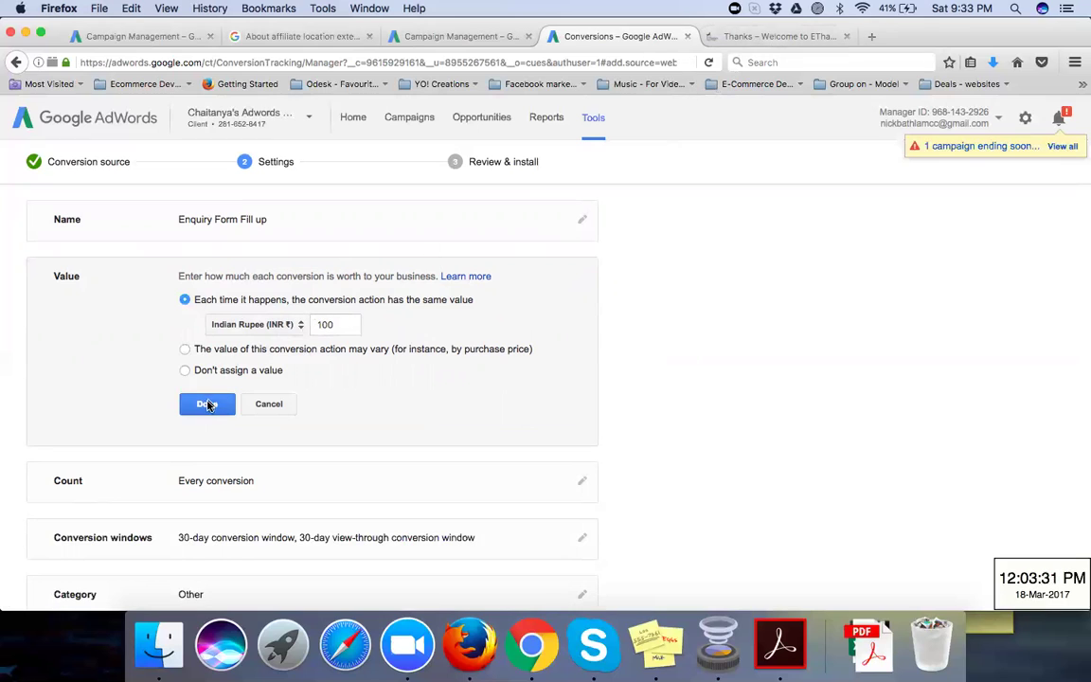
{"action": "left_click", "coordinate": [207, 405]}
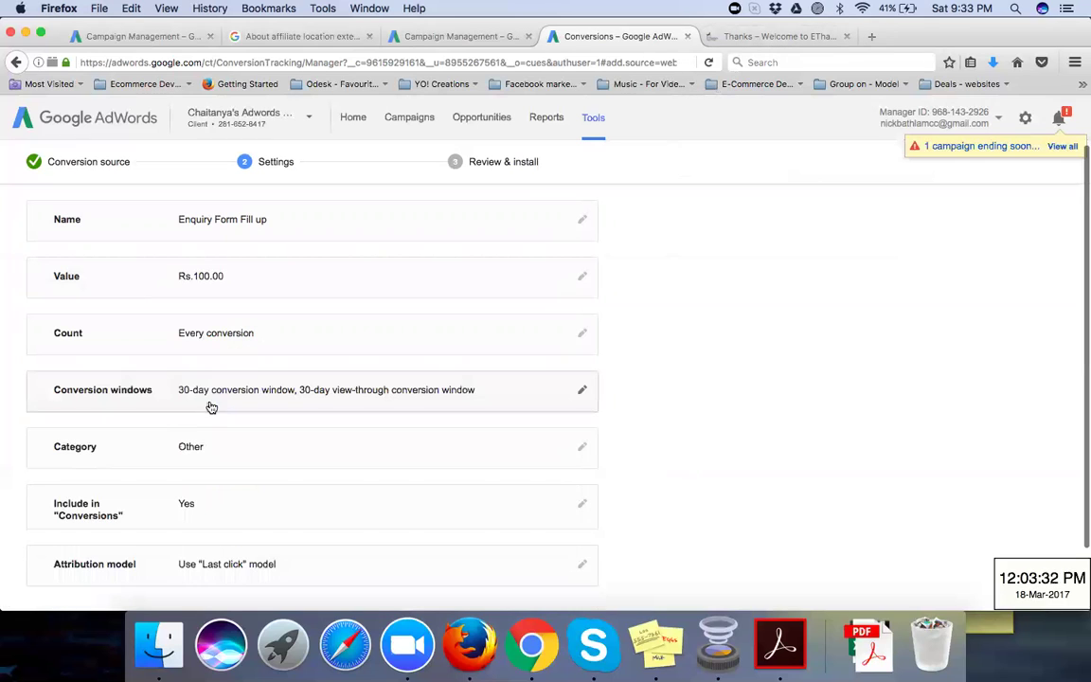
Step: Review the Count options, leaving Every conversion, then bring up the EThames thank-you page
{"action": "left_click", "coordinate": [290, 344]}
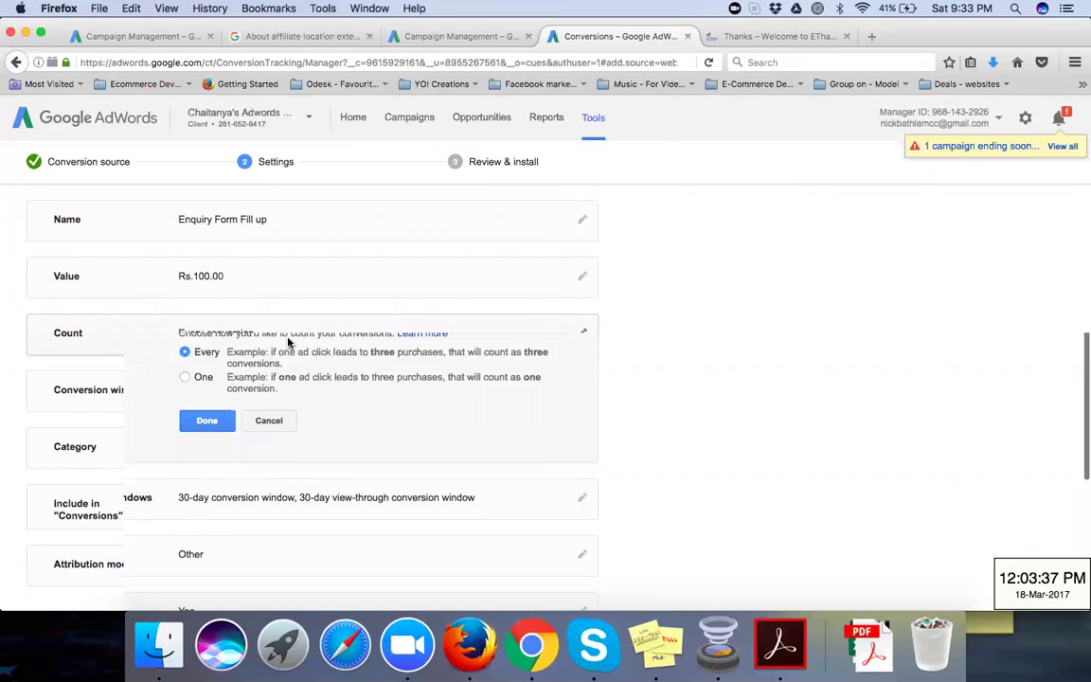
{"action": "left_click", "coordinate": [763, 38]}
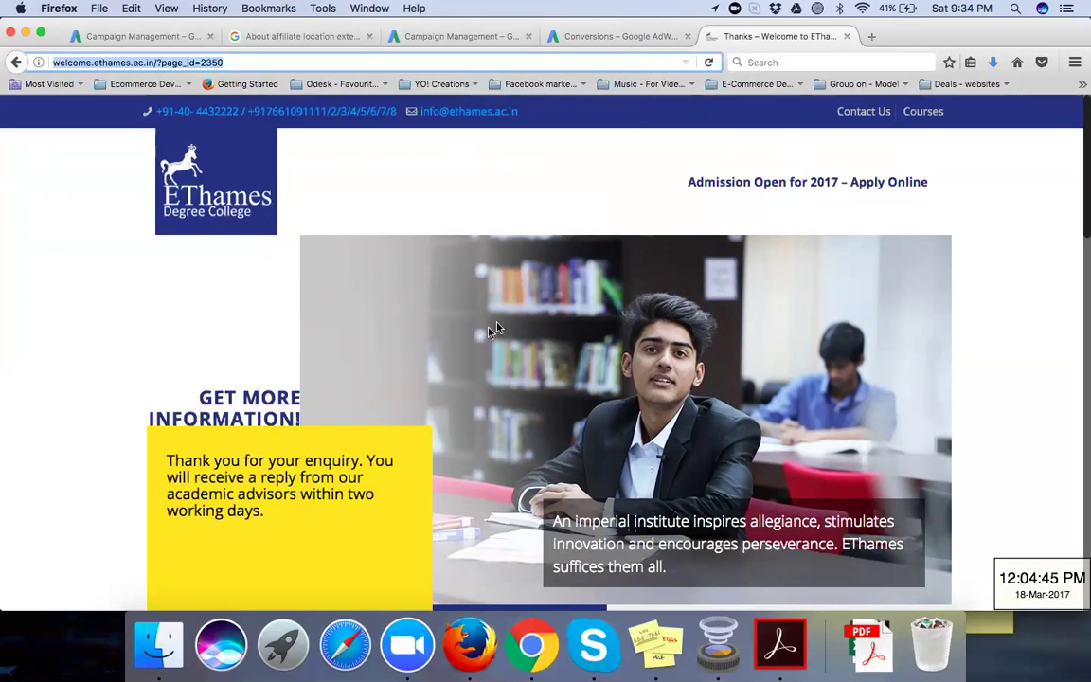
Step: Go back to the 'Enquiry Form Fill up' conversion settings in AdWords
{"action": "left_click", "coordinate": [648, 38]}
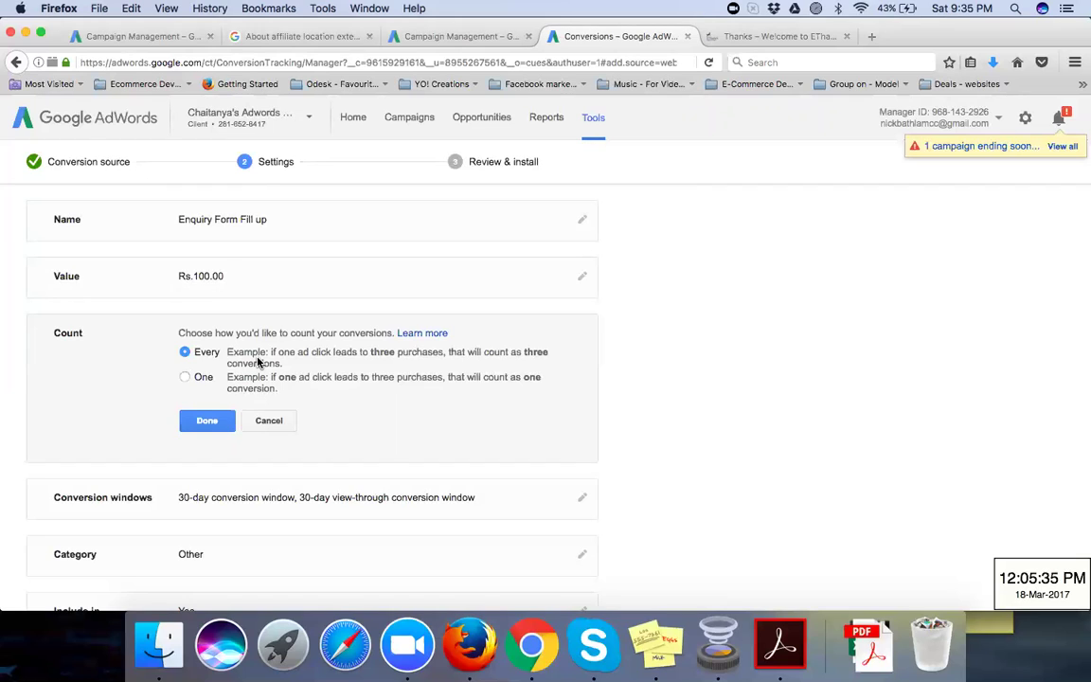
Step: Confirm Every conversion counting and set the click conversion window to 90 days
{"action": "left_click", "coordinate": [208, 423]}
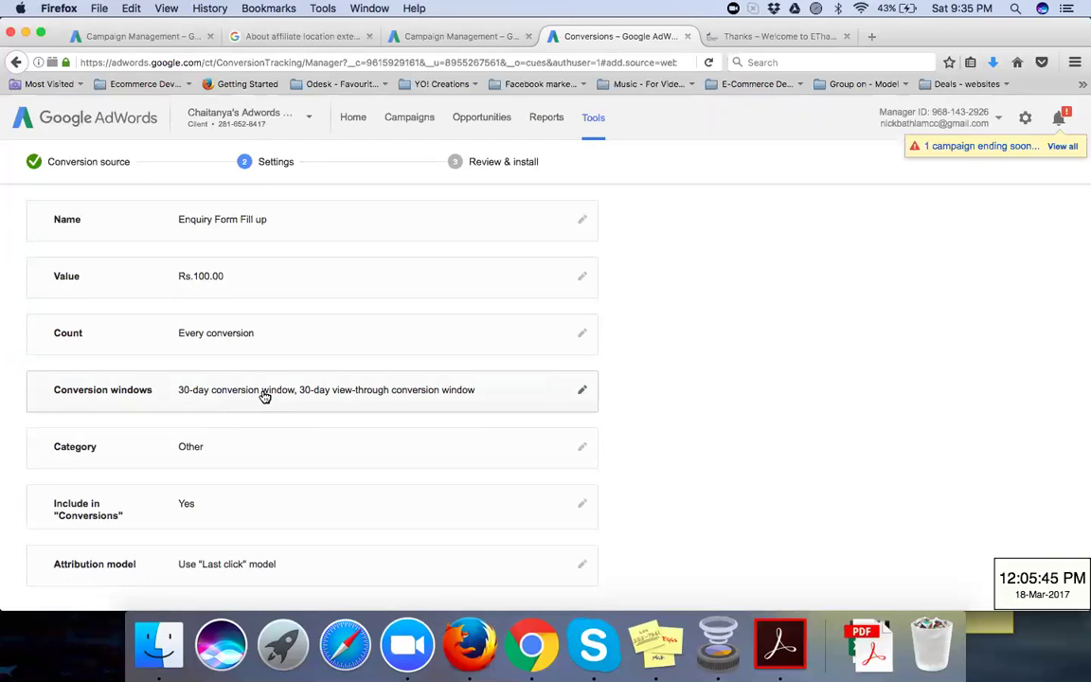
{"action": "left_click", "coordinate": [265, 397]}
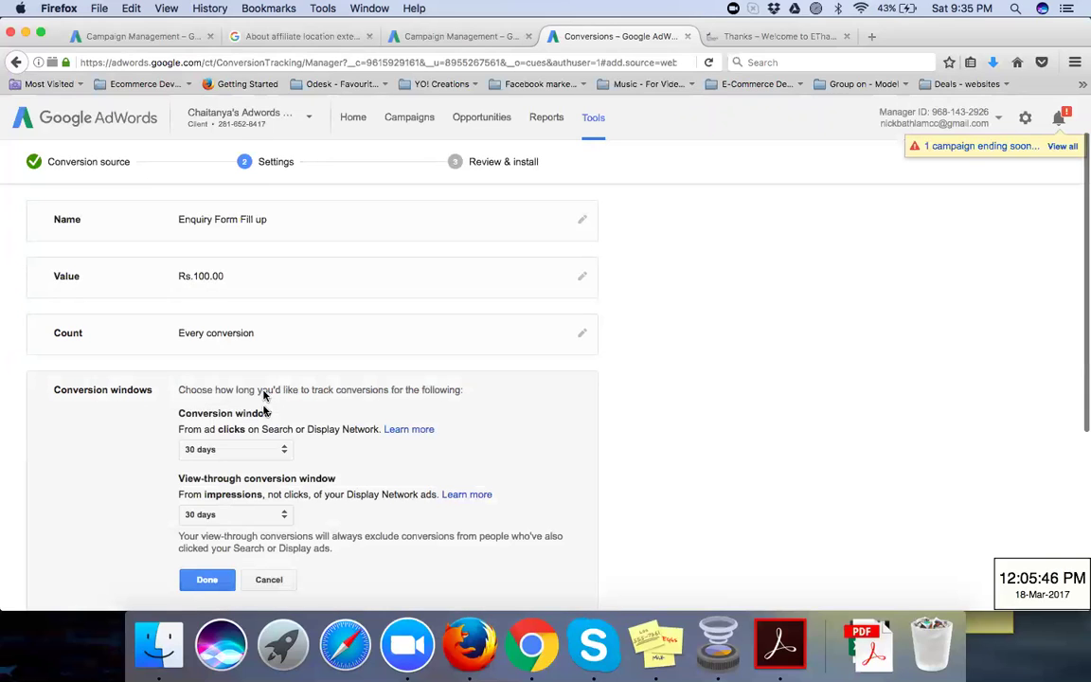
{"action": "left_click", "coordinate": [270, 454]}
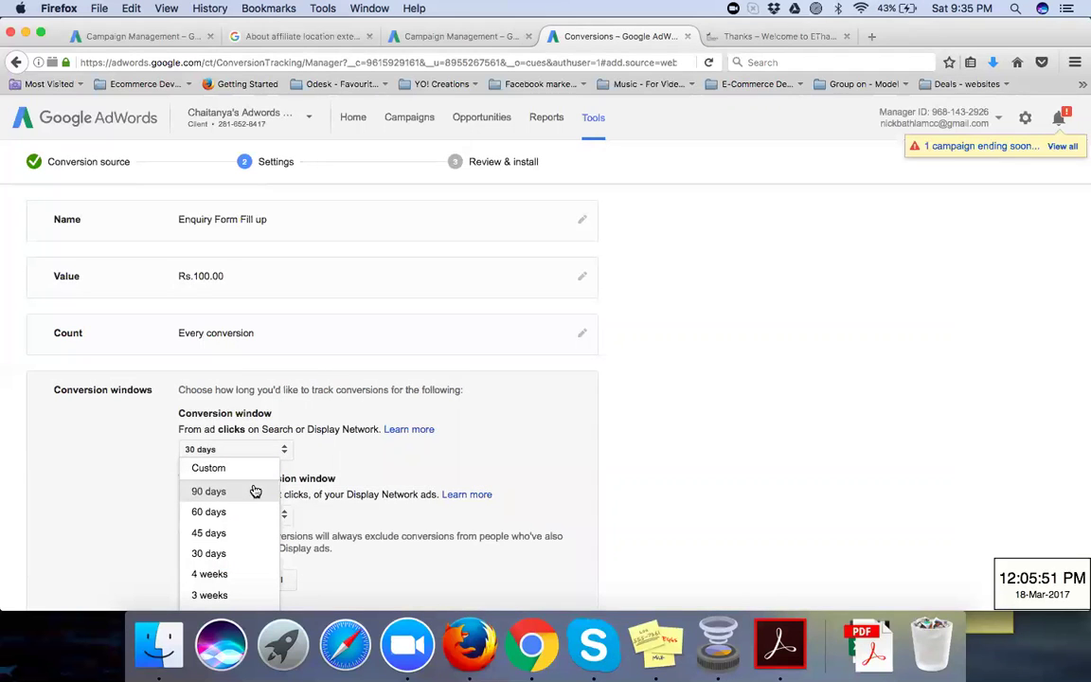
{"action": "left_click", "coordinate": [253, 491]}
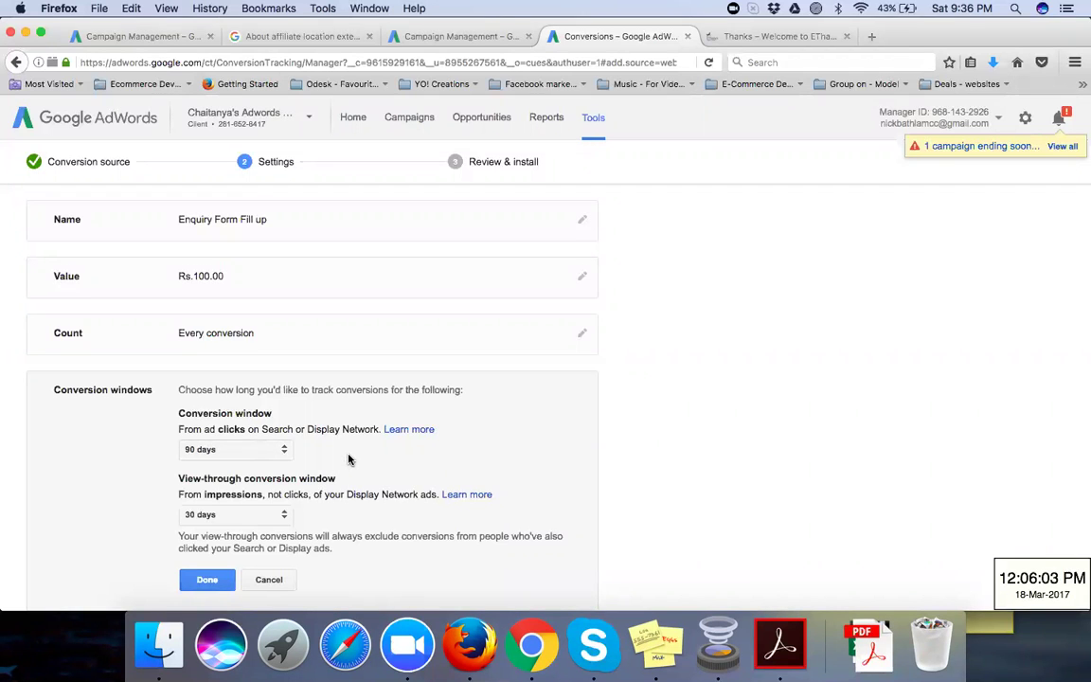
{"action": "left_click", "coordinate": [212, 580]}
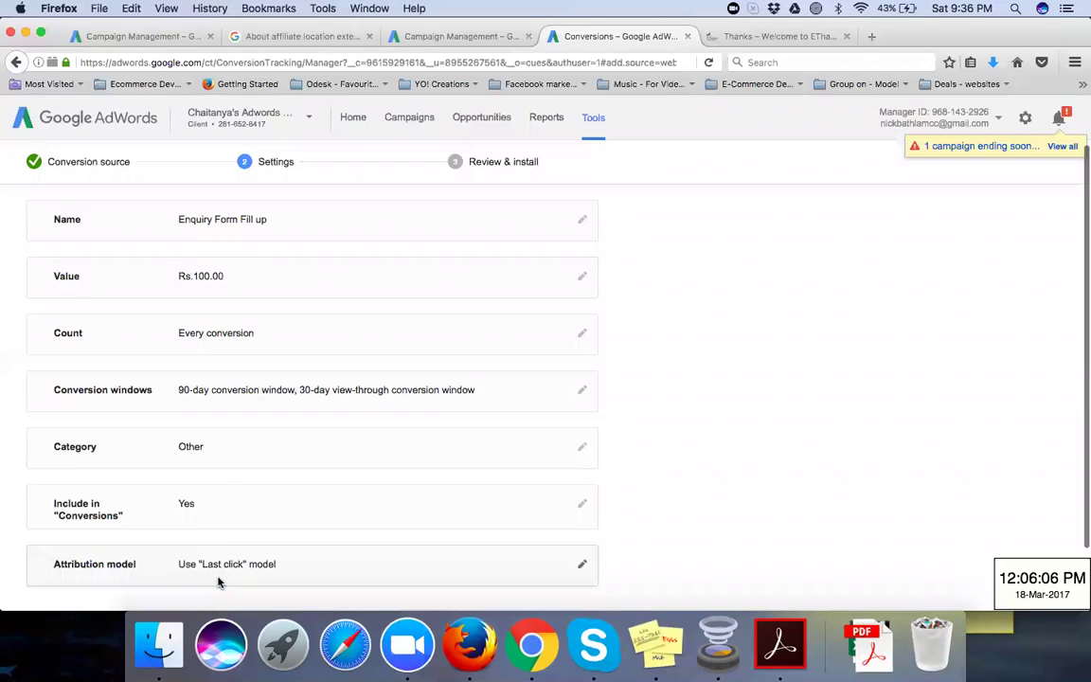
Step: Choose Lead as the conversion category and leave 'Include in Conversions' set to Yes
{"action": "left_click", "coordinate": [200, 442]}
{"action": "scroll", "coordinate": [251, 452], "scroll_direction": "down", "scroll_amount": 2}
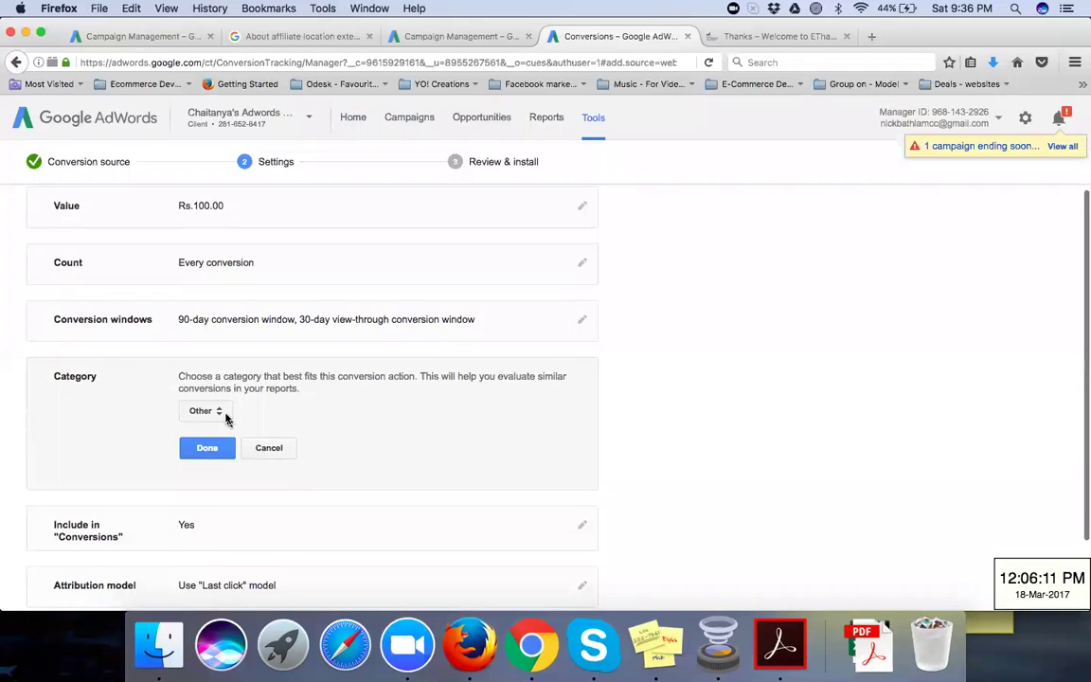
{"action": "left_click", "coordinate": [221, 414]}
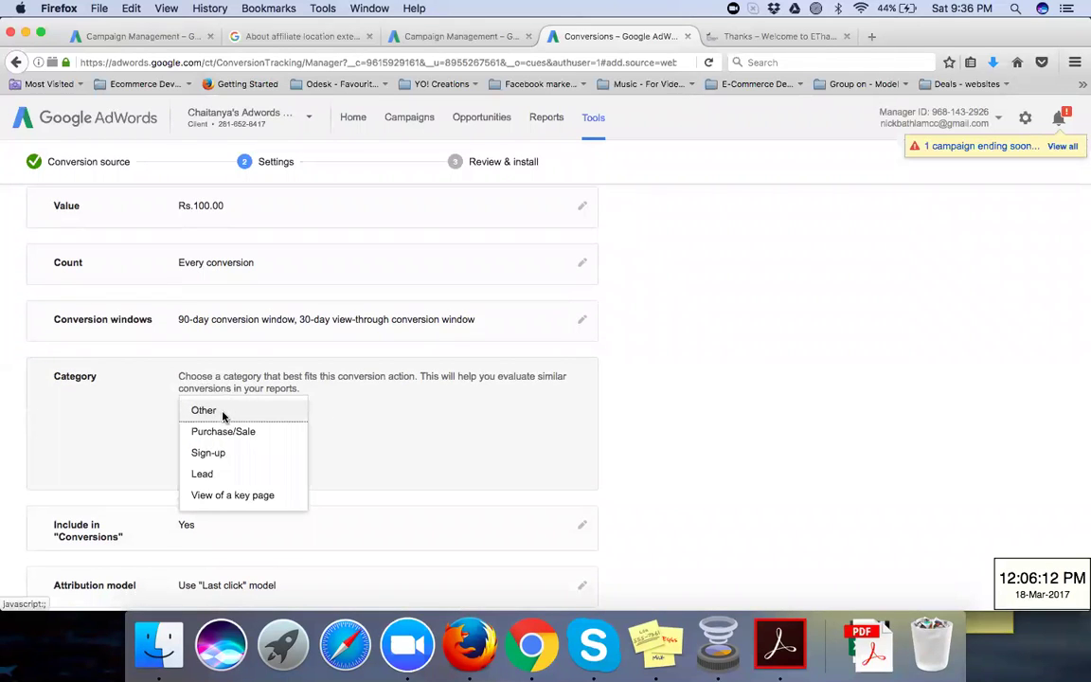
{"action": "left_click", "coordinate": [223, 477]}
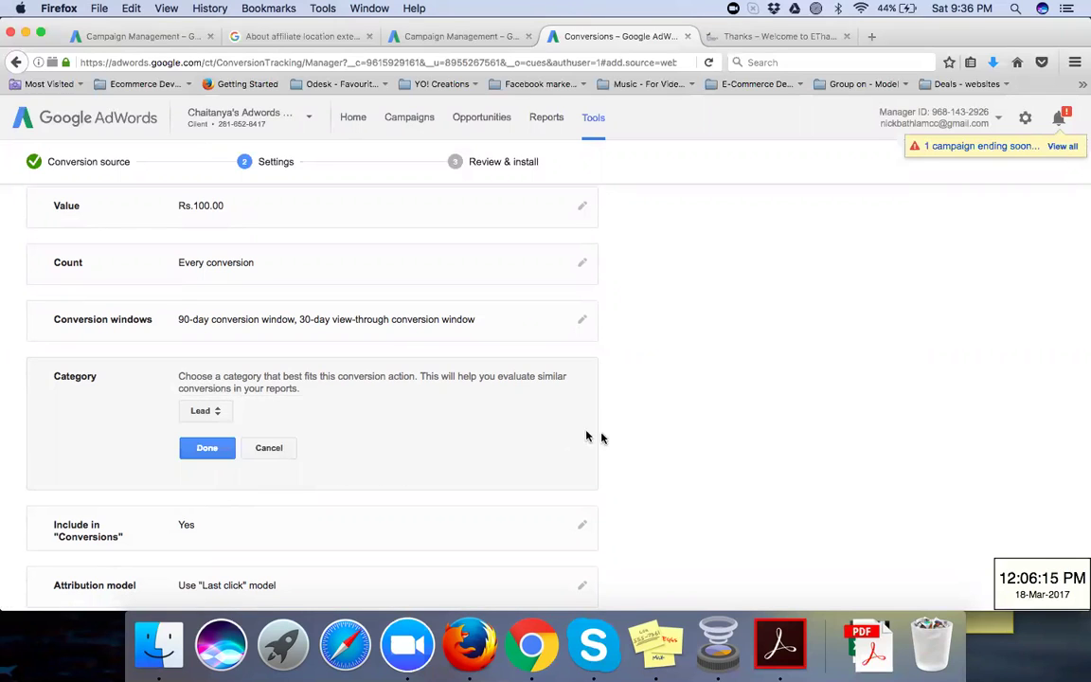
{"action": "scroll", "coordinate": [609, 441], "scroll_direction": "down", "scroll_amount": 2}
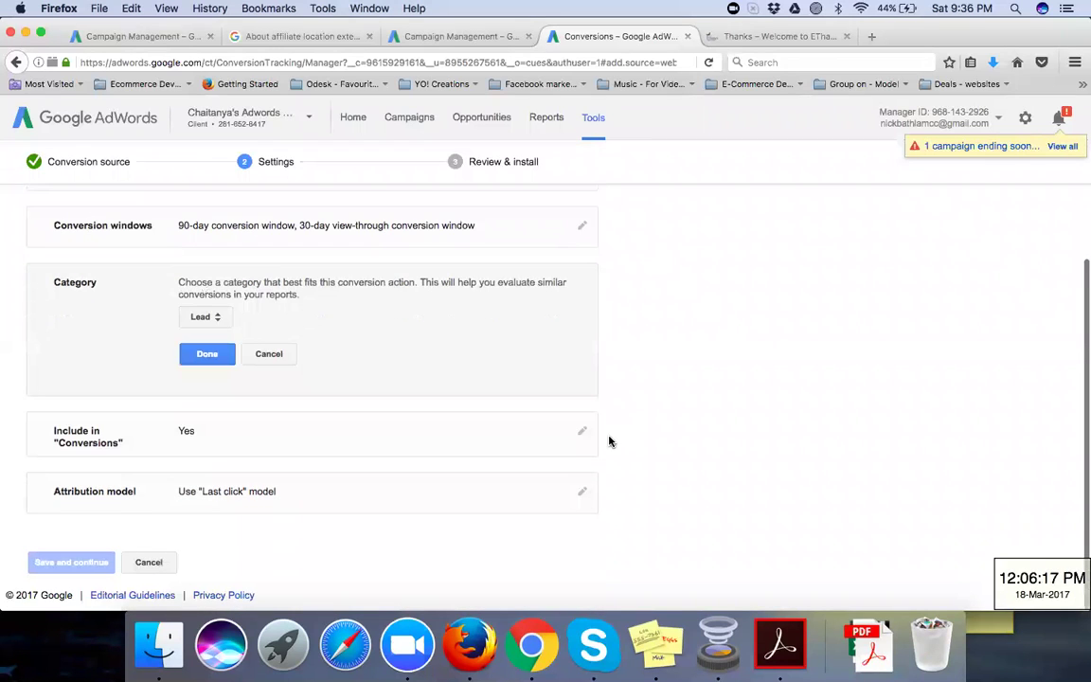
{"action": "left_click", "coordinate": [582, 433]}
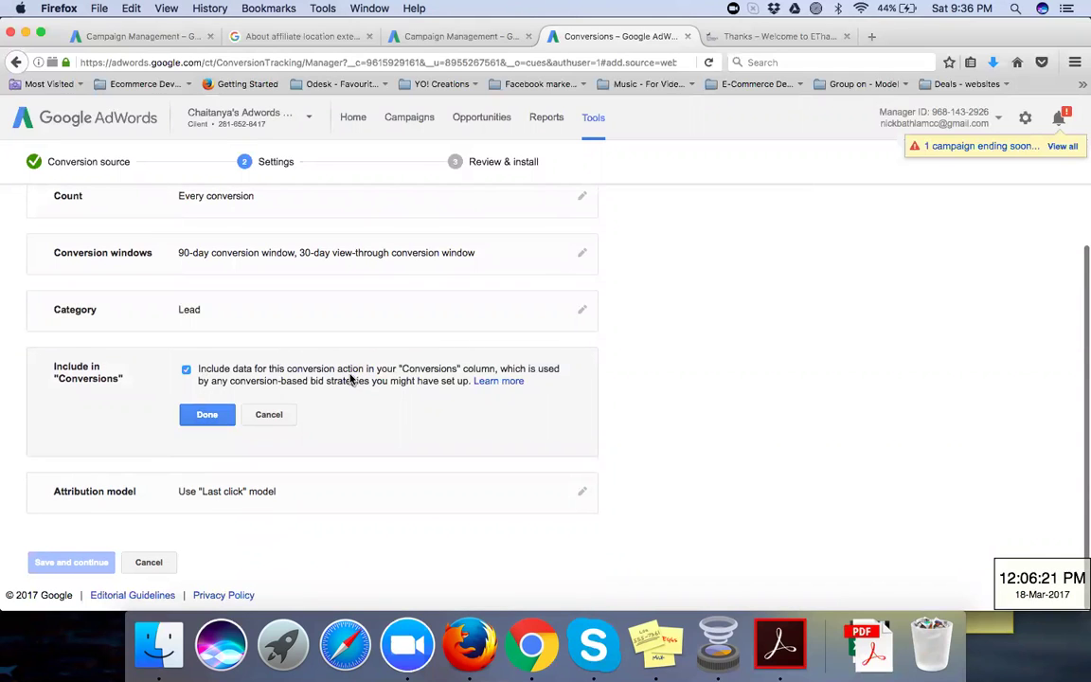
{"action": "left_click", "coordinate": [204, 414]}
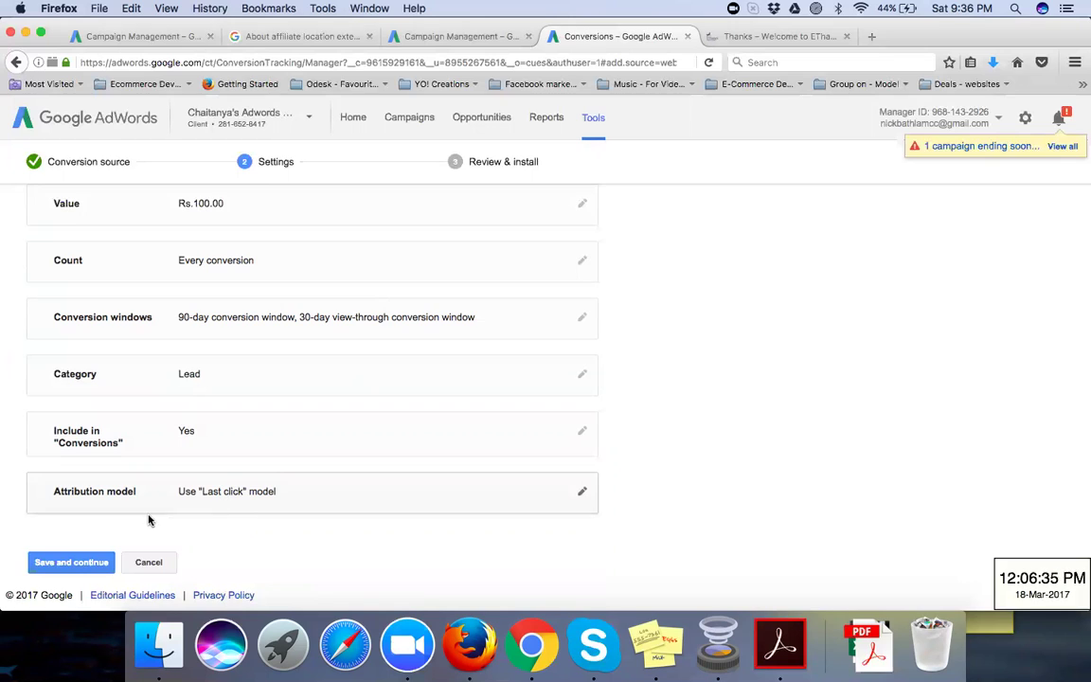
Step: Save the settings and scroll to the generated tag on the Review & install step
{"action": "left_click", "coordinate": [68, 564]}
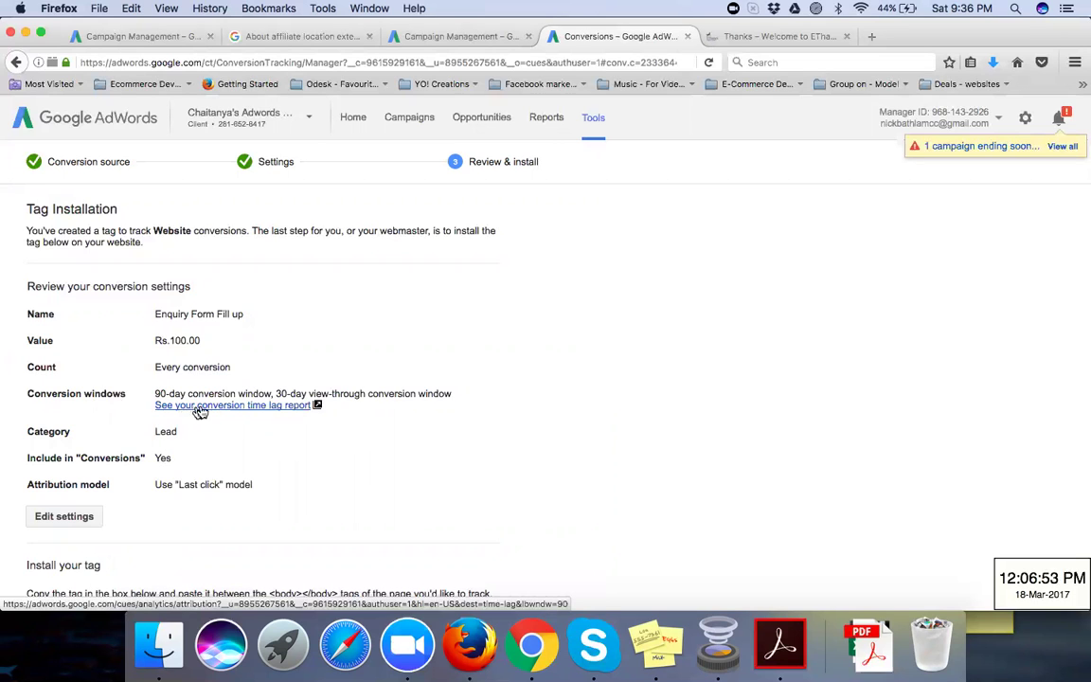
{"action": "scroll", "coordinate": [218, 424], "scroll_direction": "down", "scroll_amount": 2}
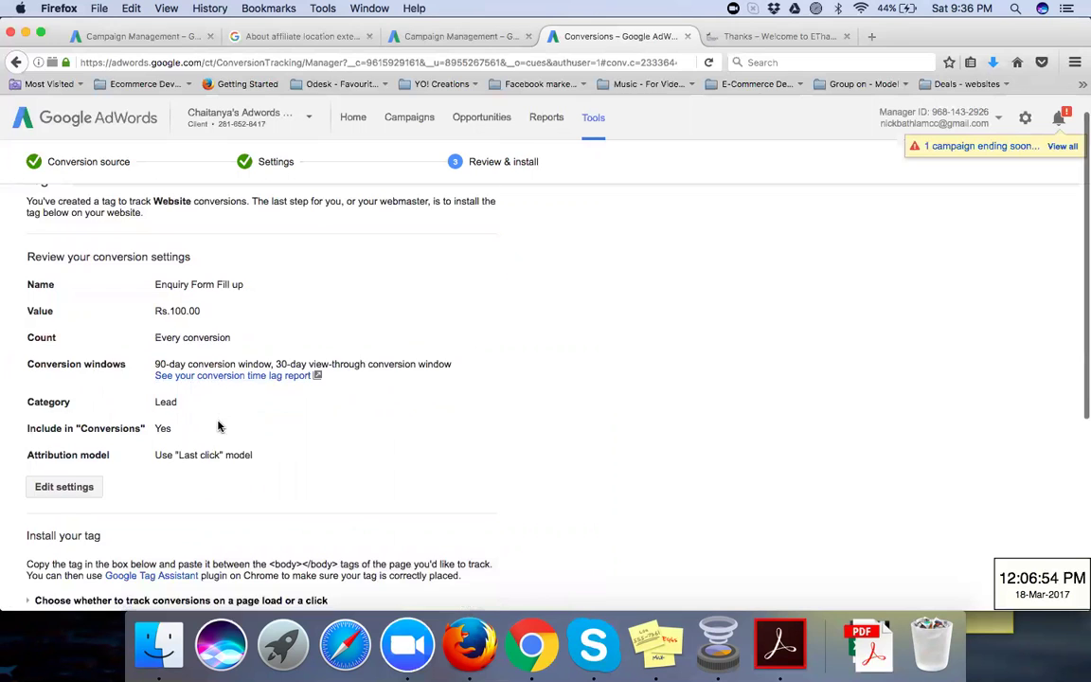
{"action": "scroll", "coordinate": [218, 427], "scroll_direction": "down", "scroll_amount": 1}
{"action": "scroll", "coordinate": [217, 426], "scroll_direction": "down", "scroll_amount": 5}
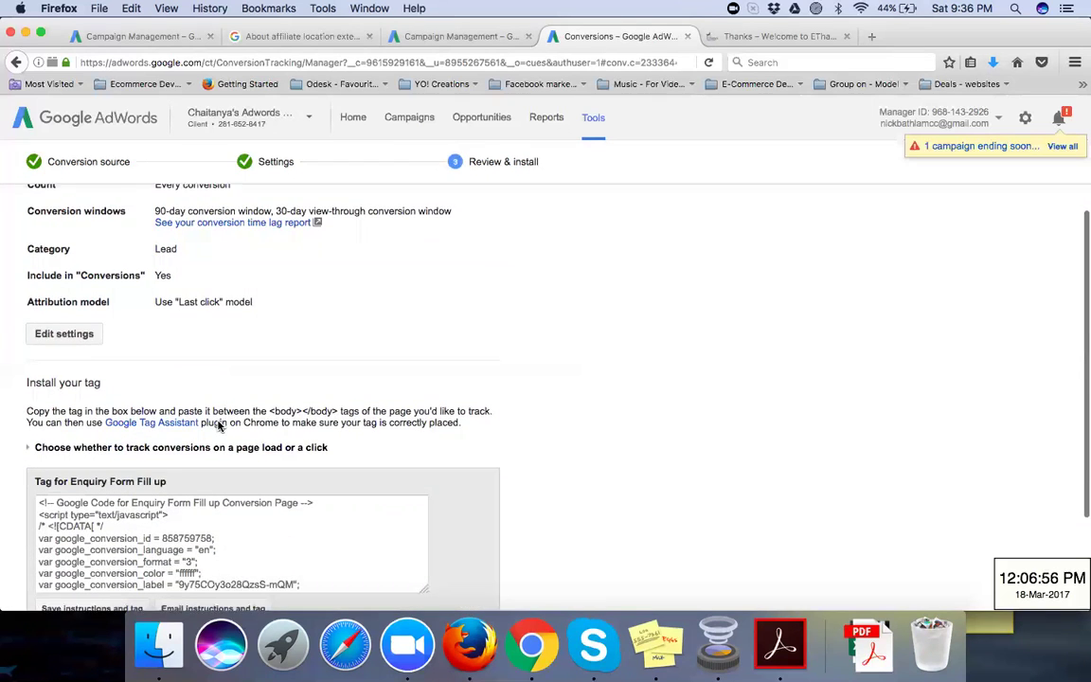
{"action": "scroll", "coordinate": [217, 426], "scroll_direction": "down", "scroll_amount": 1}
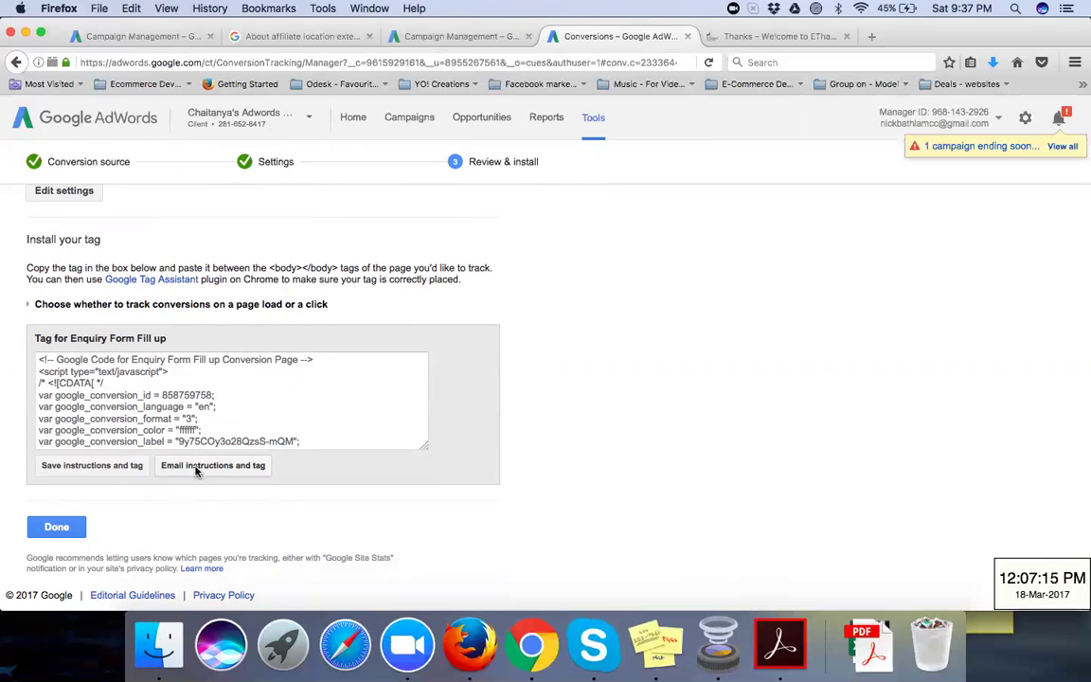
Step: Open the email instructions and tag form and opt to send yourself a copy
{"action": "left_click", "coordinate": [196, 469]}
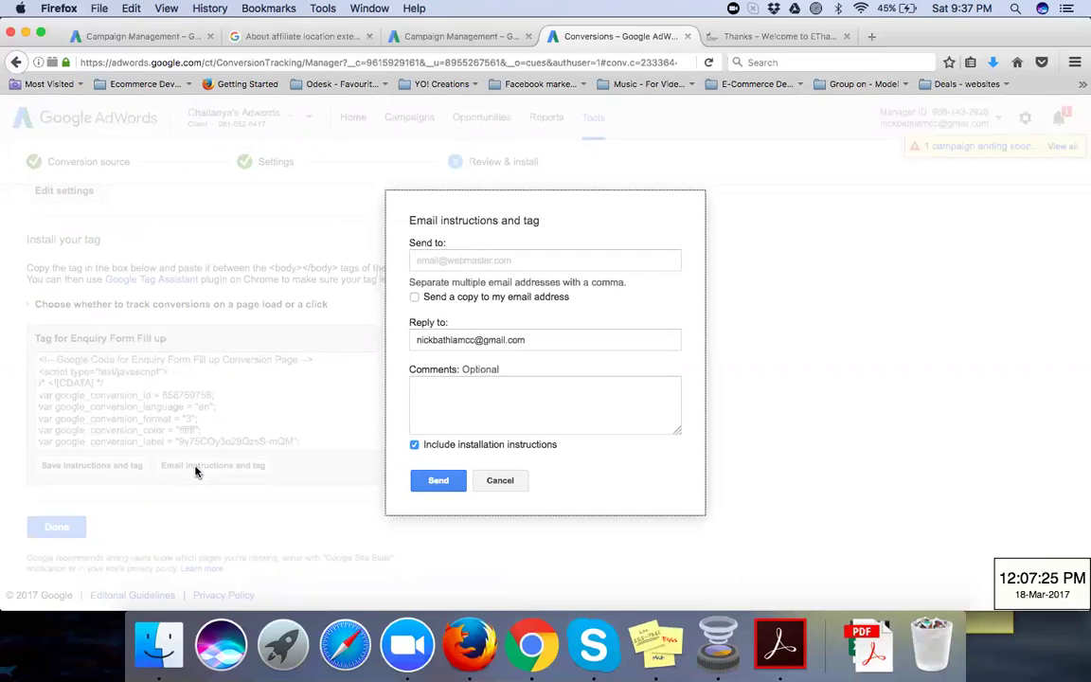
{"action": "left_click", "coordinate": [445, 262]}
{"action": "left_click", "coordinate": [445, 261]}
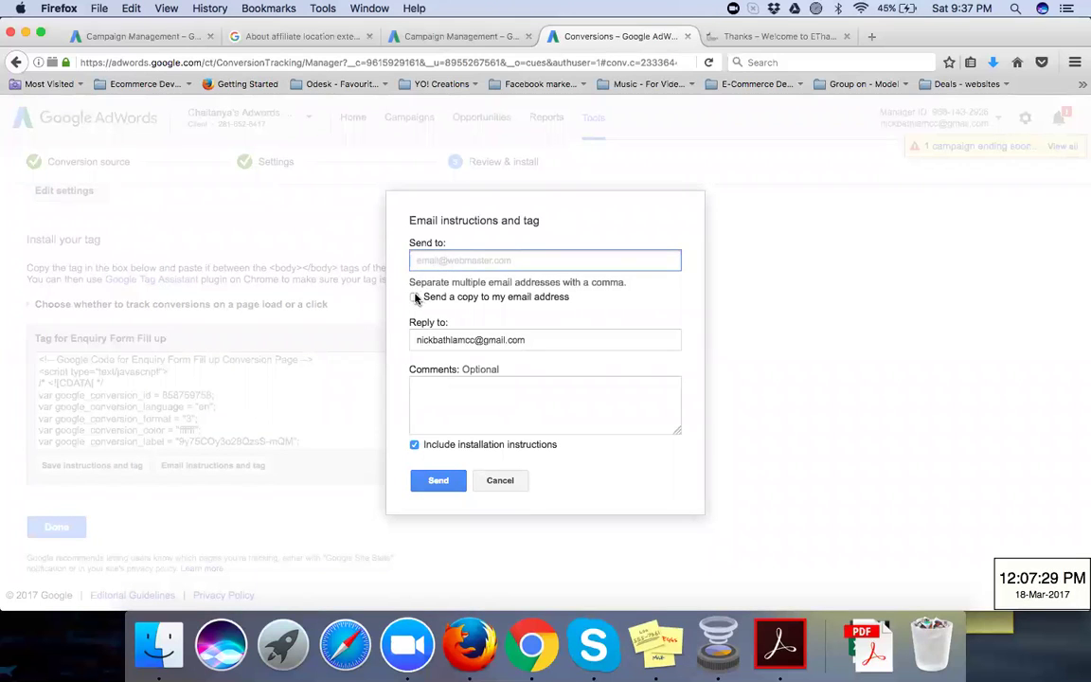
{"action": "left_click", "coordinate": [415, 297]}
Step: Write the comment 'Please implement this google conversion tracking code on this webpage -' with the page URL below
{"action": "left_click", "coordinate": [435, 384]}
{"action": "type", "text": "http://welcome.ethames.ac.in/?page_id=2350"}
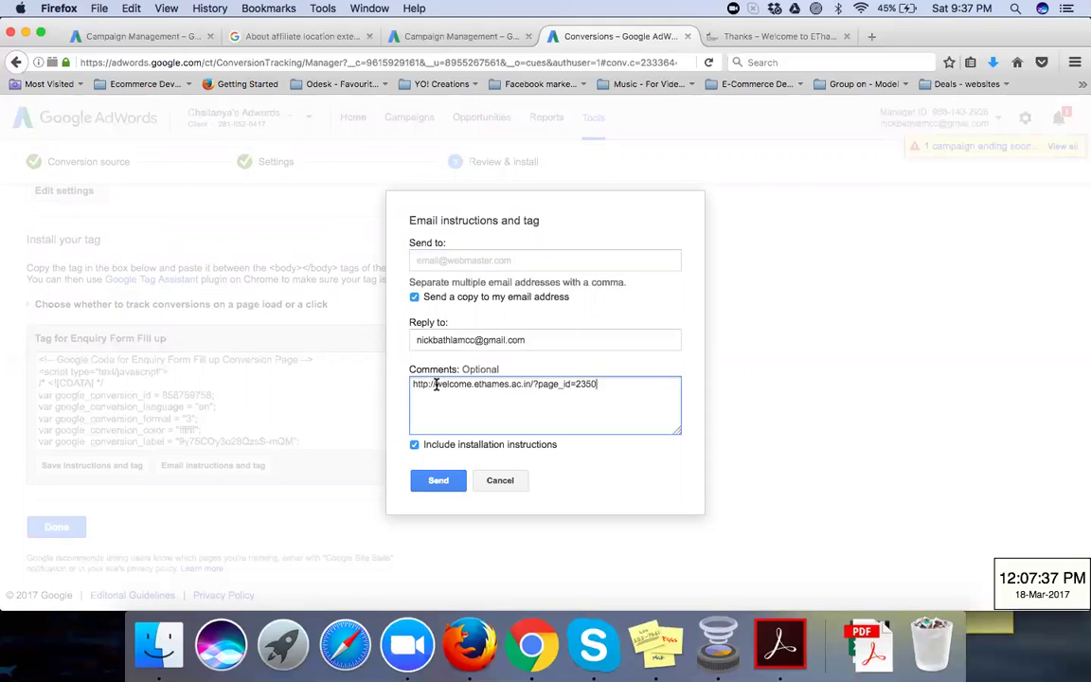
{"action": "key", "text": "Return"}
{"action": "left_click", "coordinate": [413, 383]}
{"action": "type", "text": "Pleas"}
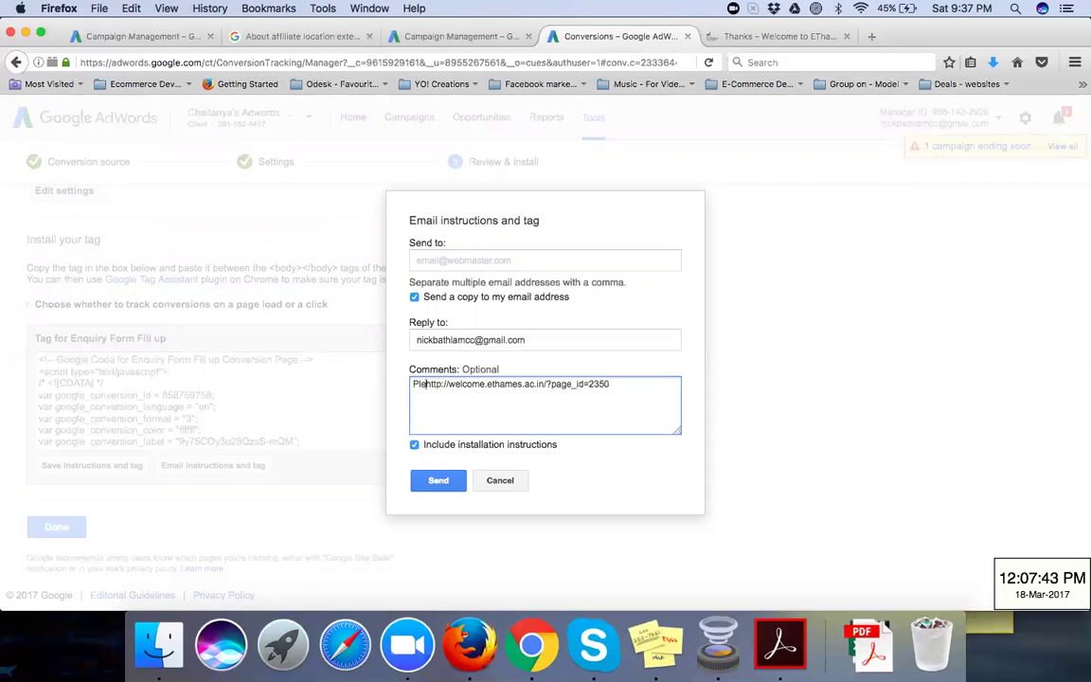
{"action": "type", "text": "e implement "}
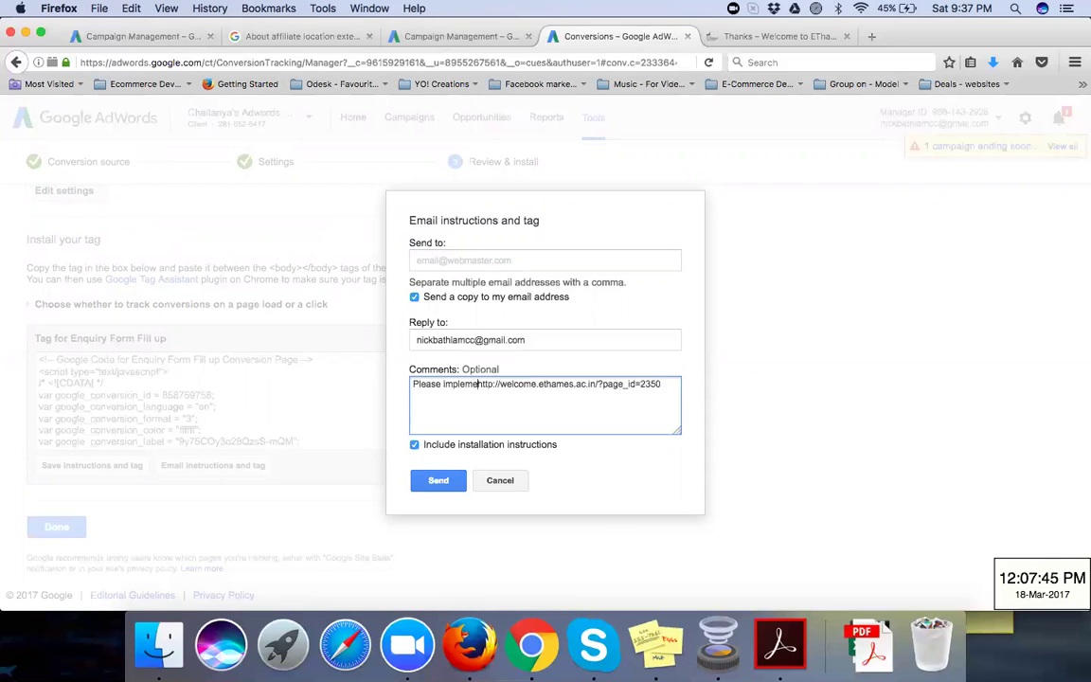
{"action": "type", "text": "this googl"}
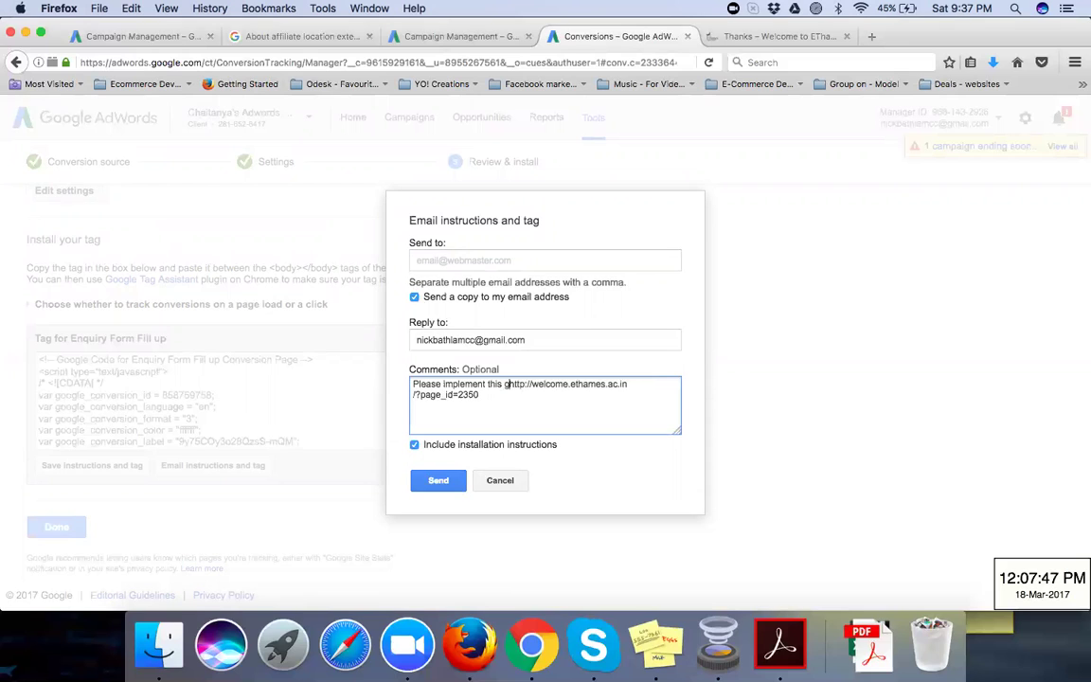
{"action": "type", "text": "e conversion "}
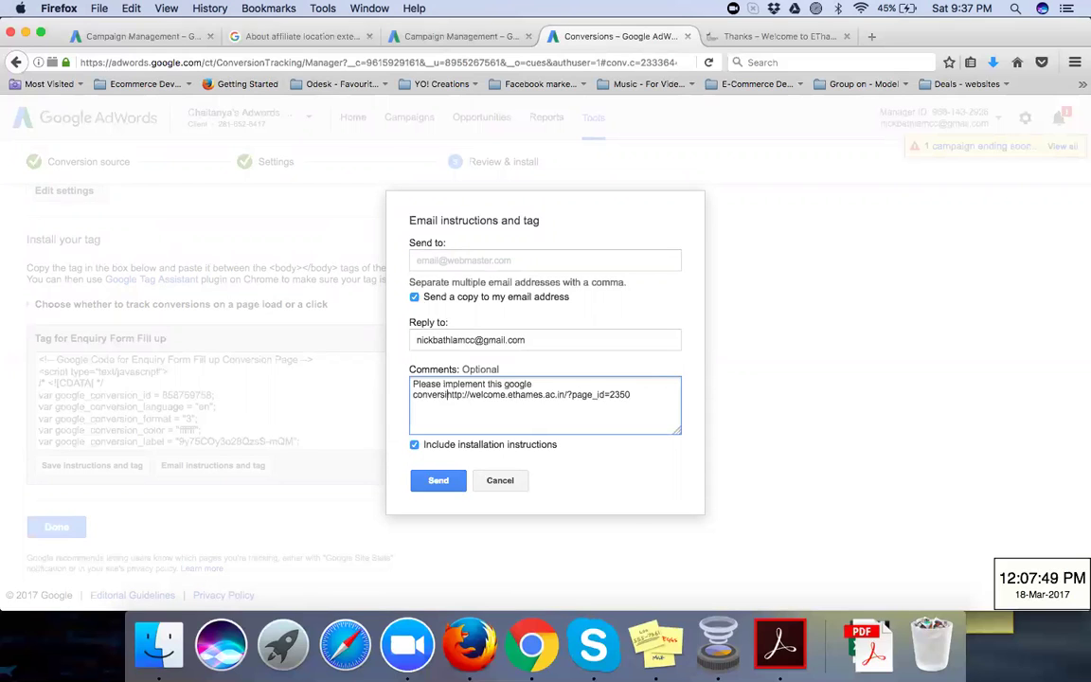
{"action": "type", "text": "tracking cod"}
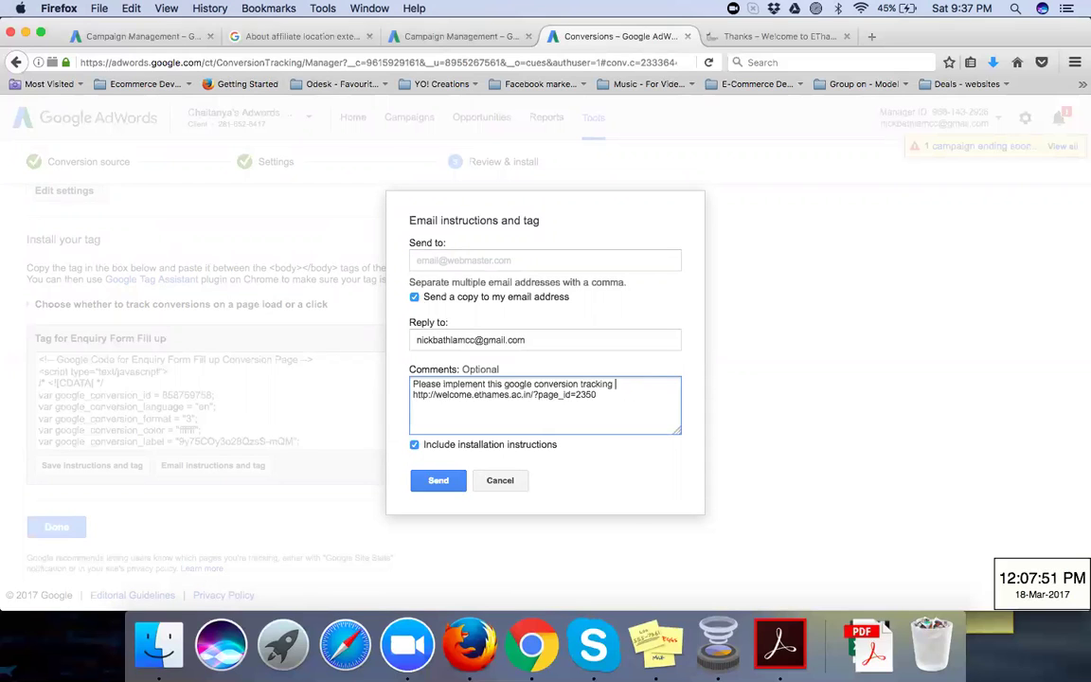
{"action": "type", "text": "e on this wen"}
{"action": "key", "text": "BackSpace"}
{"action": "type", "text": "bpa"}
{"action": "type", "text": "ge -"}
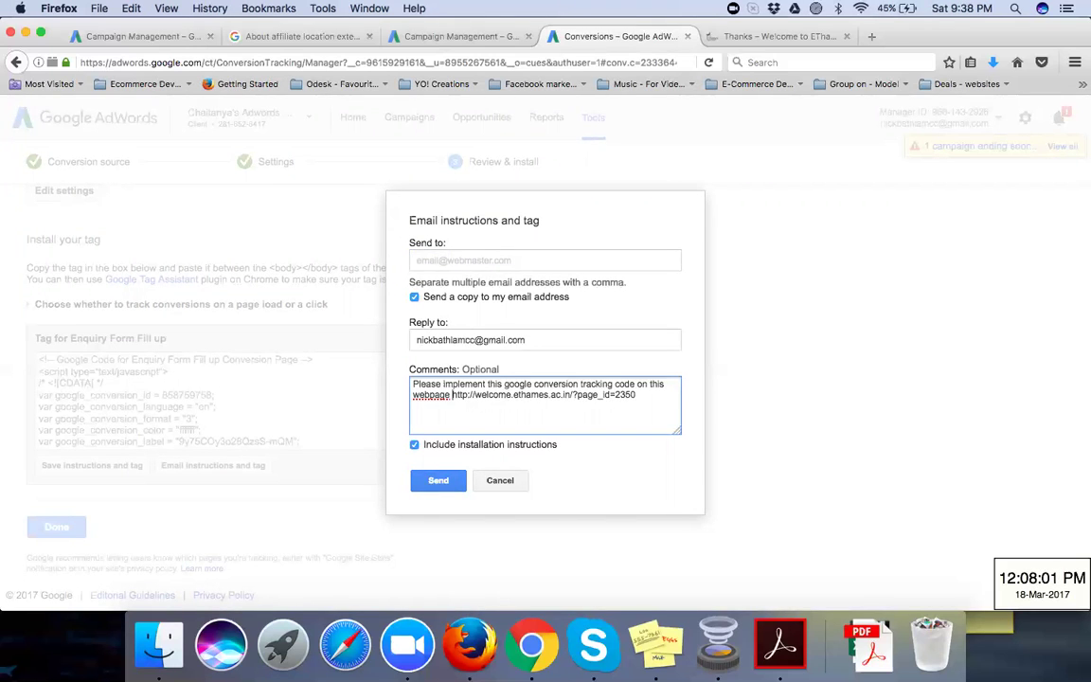
{"action": "key", "text": "Return"}
{"action": "key", "text": "Return"}
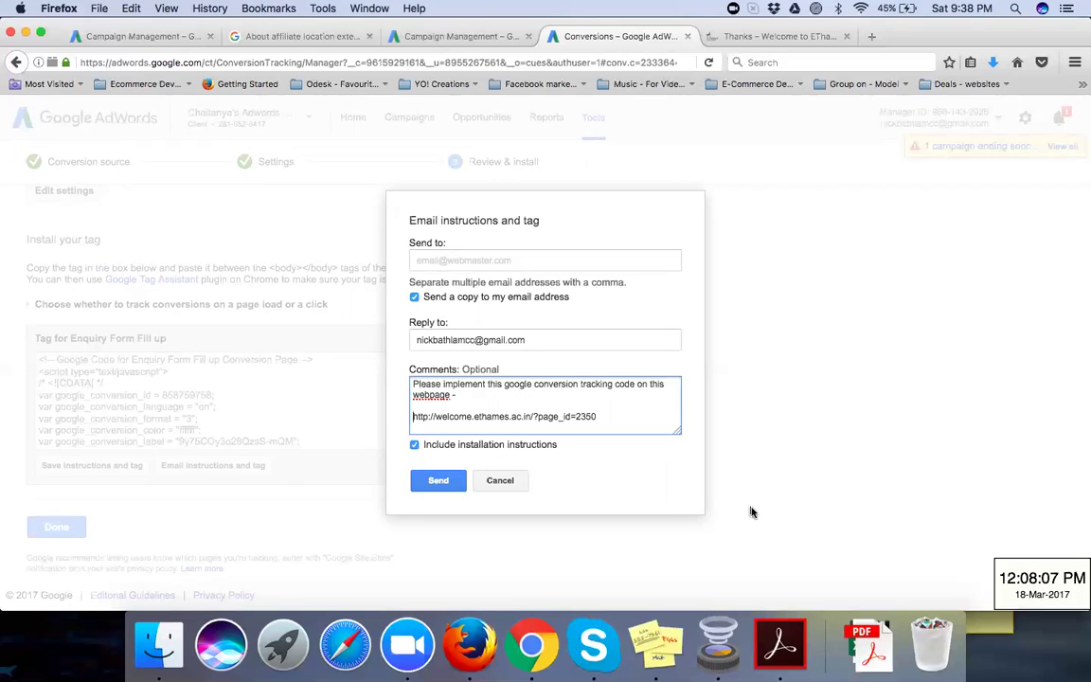
Step: Enter the webmaster's e-mail address as recipient and leave the reply-to address unchanged
{"action": "left_click", "coordinate": [492, 263]}
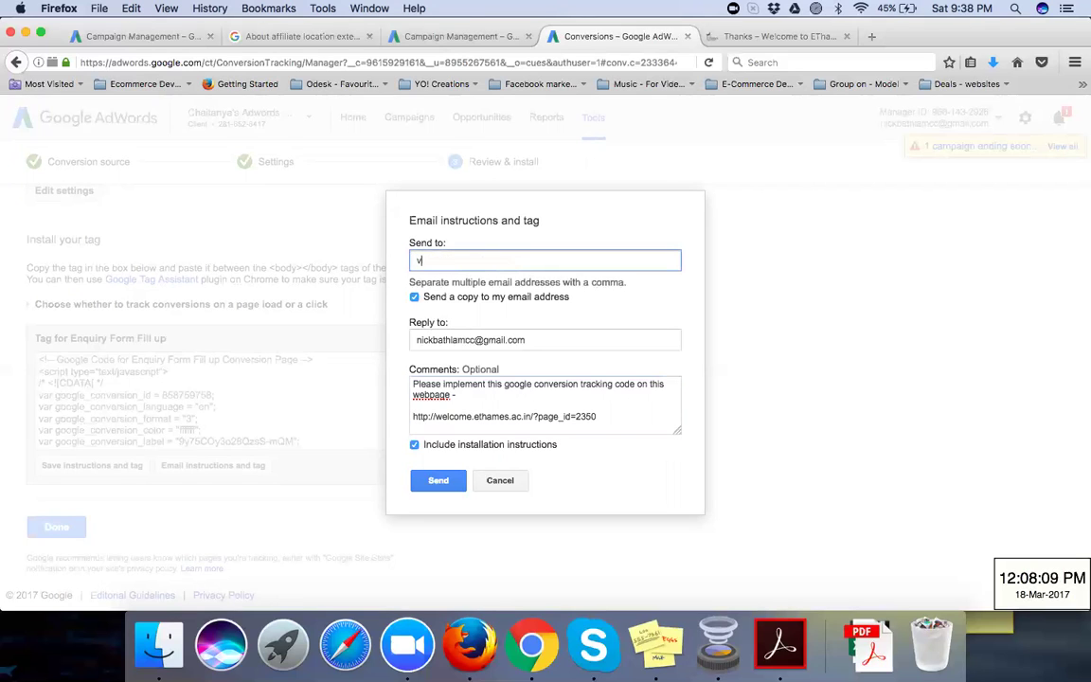
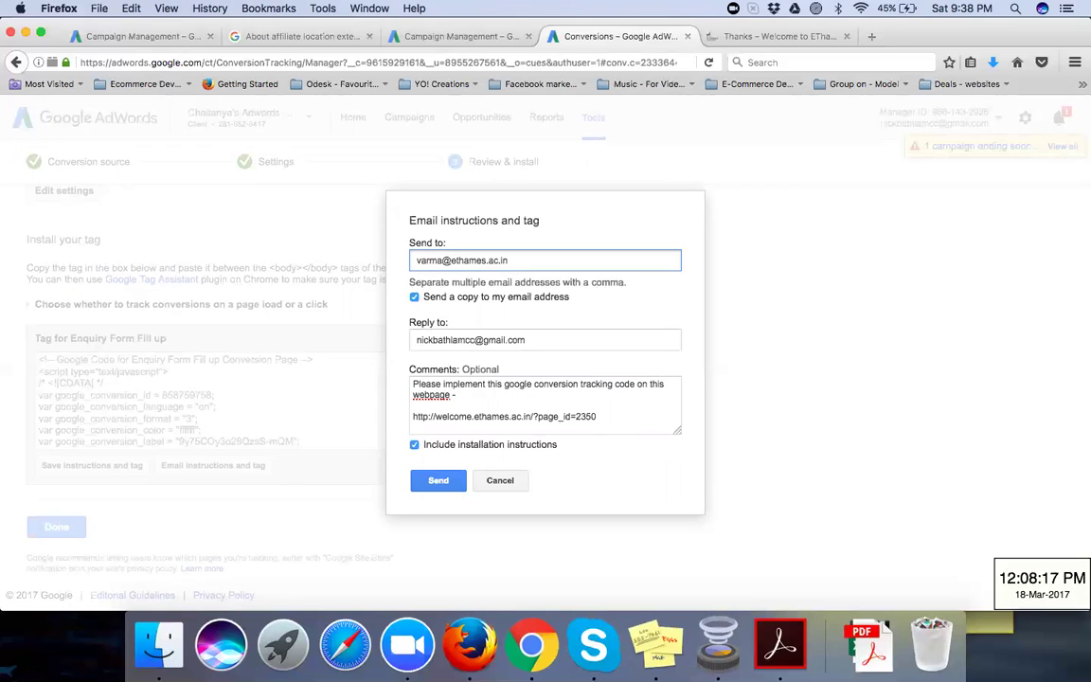
{"action": "left_click", "coordinate": [416, 339]}
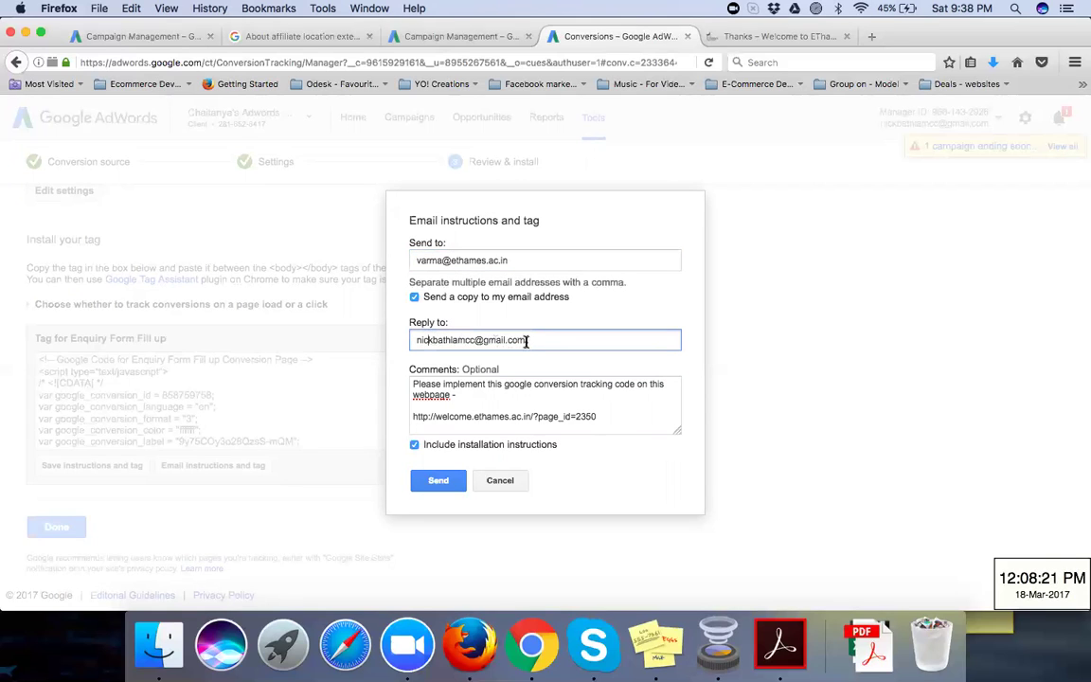
{"action": "left_click_drag", "start_coordinate": [526, 342], "coordinate": [401, 342]}
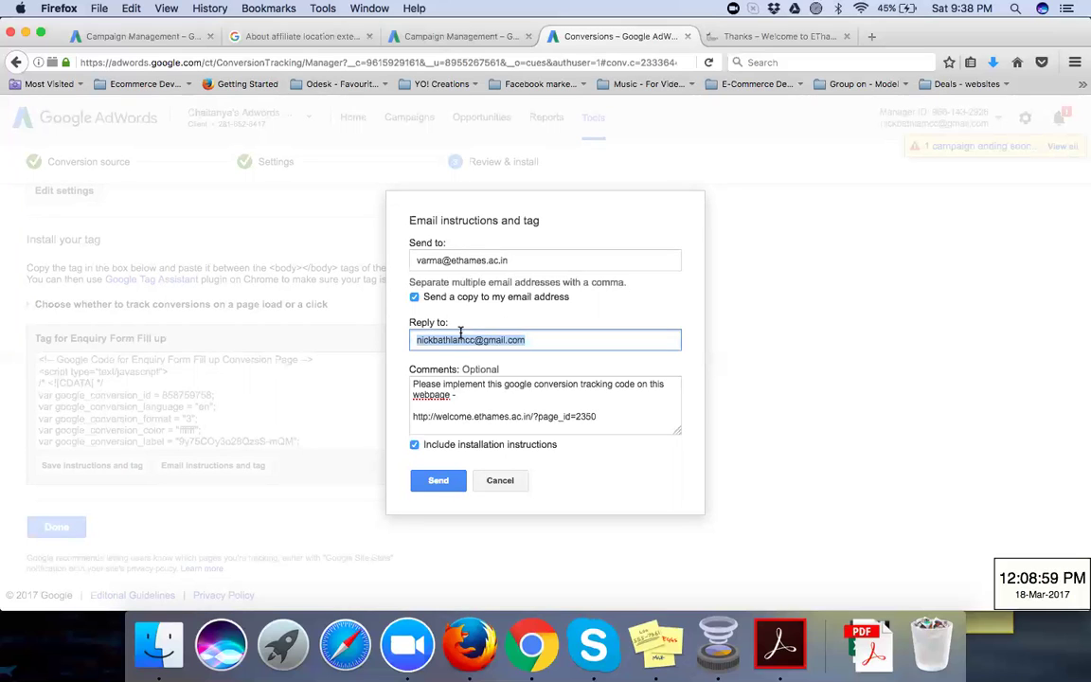
{"action": "left_click", "coordinate": [563, 487]}
Step: Email the tag to the webmaster, read through the tag code, and finish the Enquiry Form Fill up conversion
{"action": "left_click", "coordinate": [437, 483]}
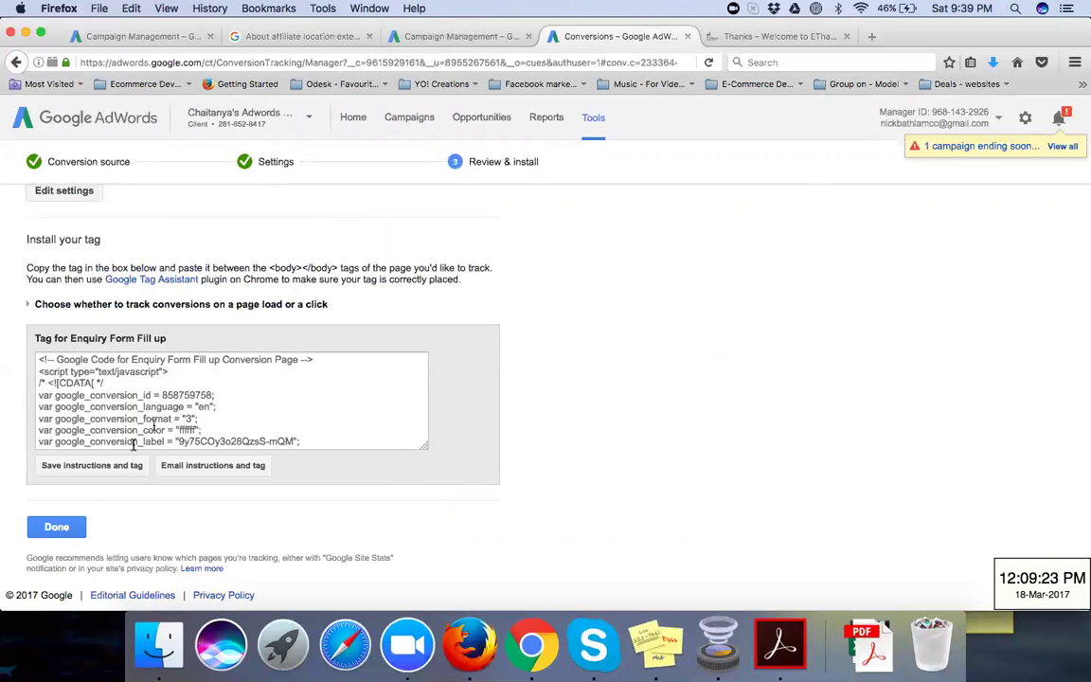
{"action": "left_click", "coordinate": [107, 409]}
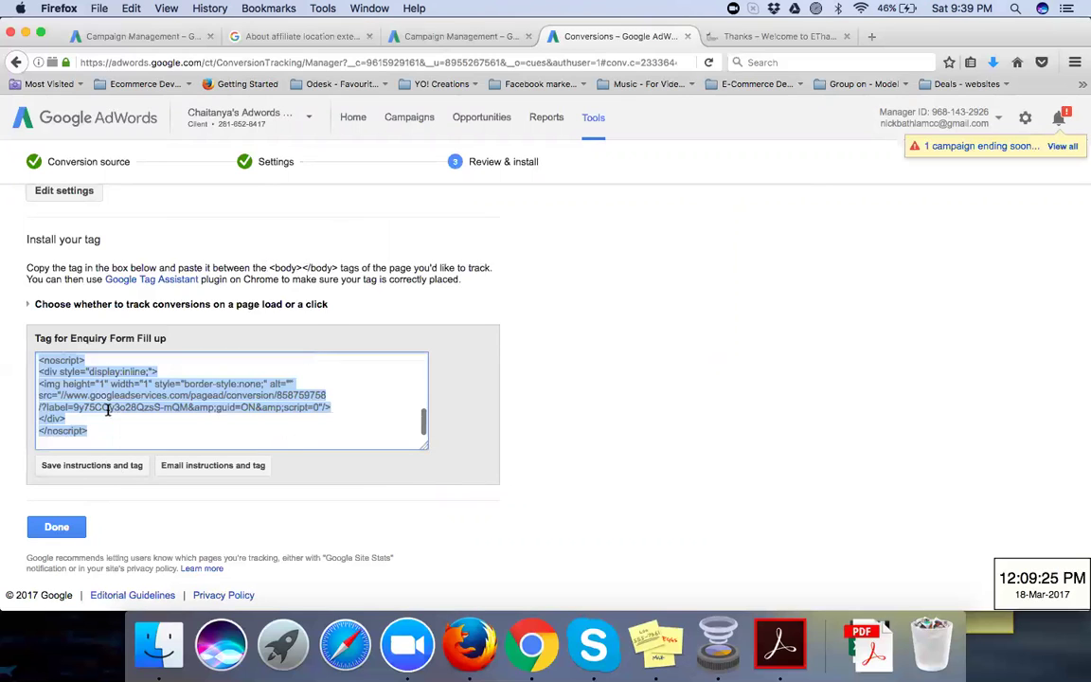
{"action": "left_click", "coordinate": [38, 371]}
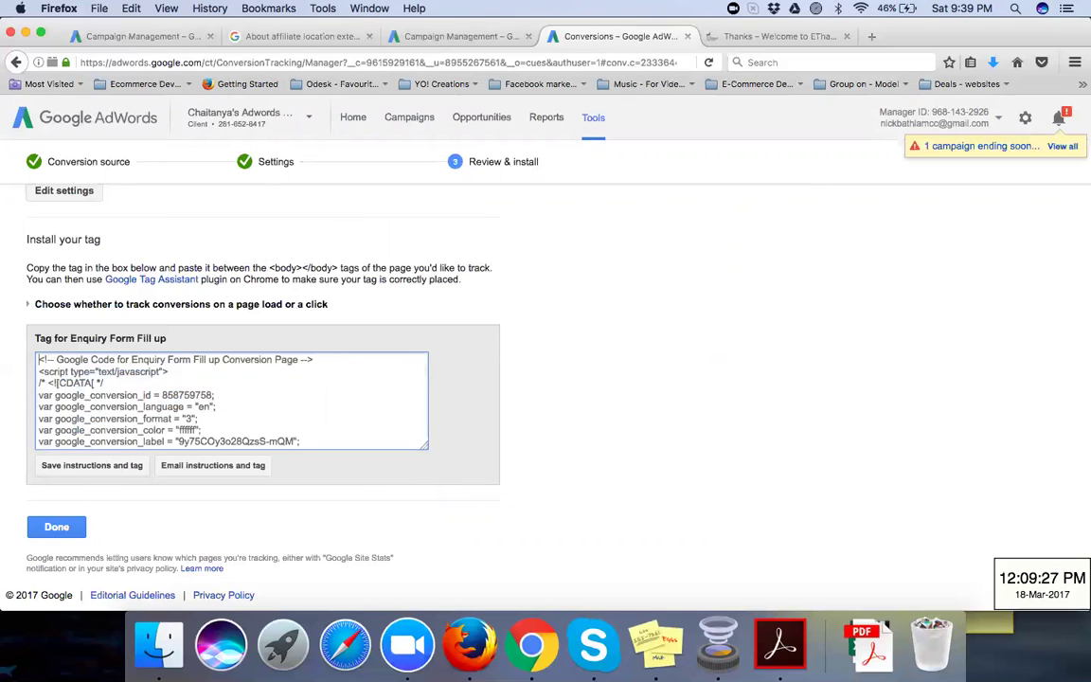
{"action": "key", "text": "Down"}
{"action": "key", "text": "Down"}
{"action": "key", "text": "Down"}
{"action": "key", "text": "Down"}
{"action": "key", "text": "Down"}
{"action": "key", "text": "Down"}
{"action": "key", "text": "Down"}
{"action": "key", "text": "Down"}
{"action": "key", "text": "Down"}
{"action": "key", "text": "Down"}
{"action": "key", "text": "Down"}
{"action": "key", "text": "Down"}
{"action": "key", "text": "Down"}
{"action": "key", "text": "Down"}
{"action": "key", "text": "Down"}
{"action": "key", "text": "Down"}
{"action": "key", "text": "Down"}
{"action": "key", "text": "Down"}
{"action": "key", "text": "Down"}
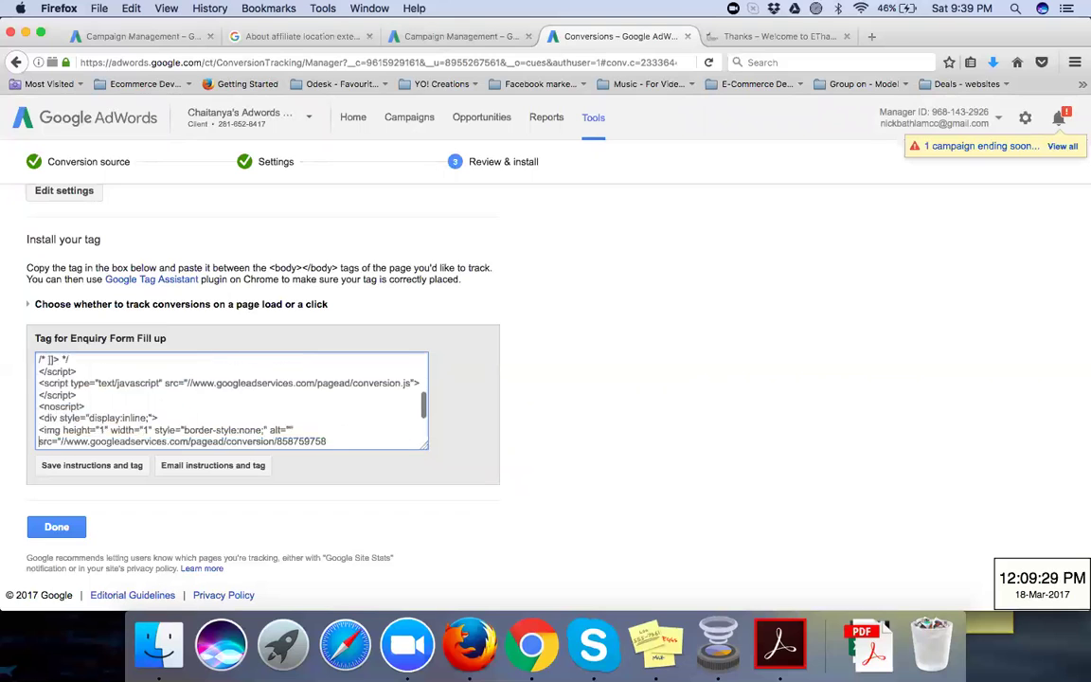
{"action": "key", "text": "Up"}
{"action": "key", "text": "Up"}
{"action": "key", "text": "Up"}
{"action": "key", "text": "Up"}
{"action": "key", "text": "Up"}
{"action": "key", "text": "Up"}
{"action": "key", "text": "Up"}
{"action": "key", "text": "Up"}
{"action": "key", "text": "Up"}
{"action": "key", "text": "Up"}
{"action": "key", "text": "Up"}
{"action": "key", "text": "Up"}
{"action": "key", "text": "Up"}
{"action": "key", "text": "Up"}
{"action": "key", "text": "Up"}
{"action": "key", "text": "Up"}
{"action": "key", "text": "Up"}
{"action": "key", "text": "Up"}
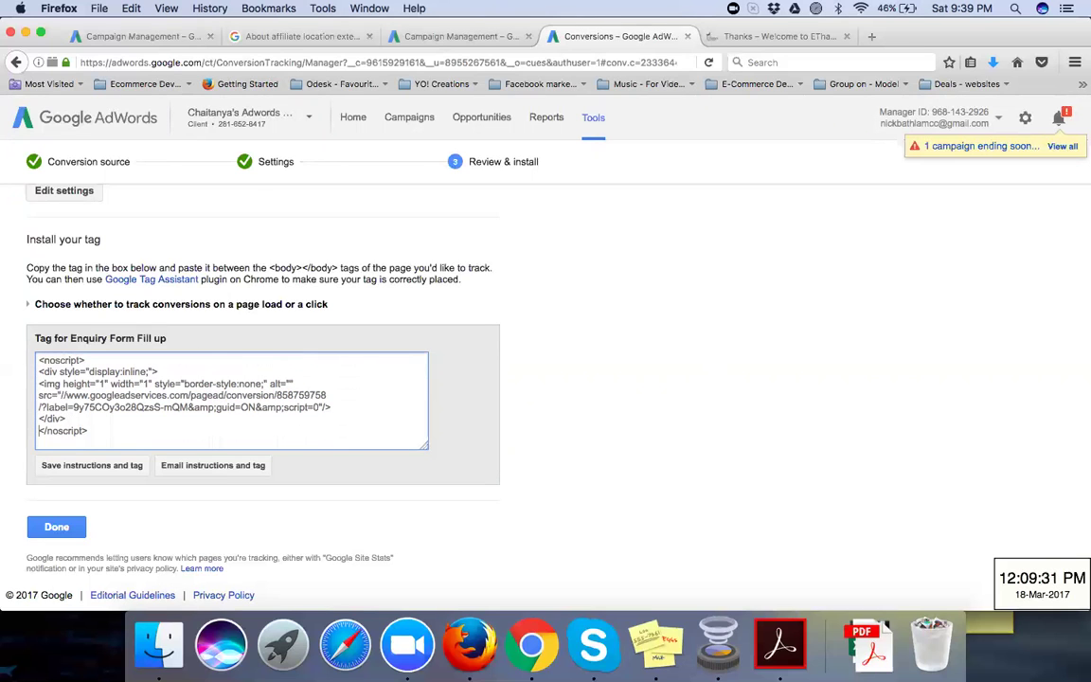
{"action": "key", "text": "Up"}
{"action": "key", "text": "Up"}
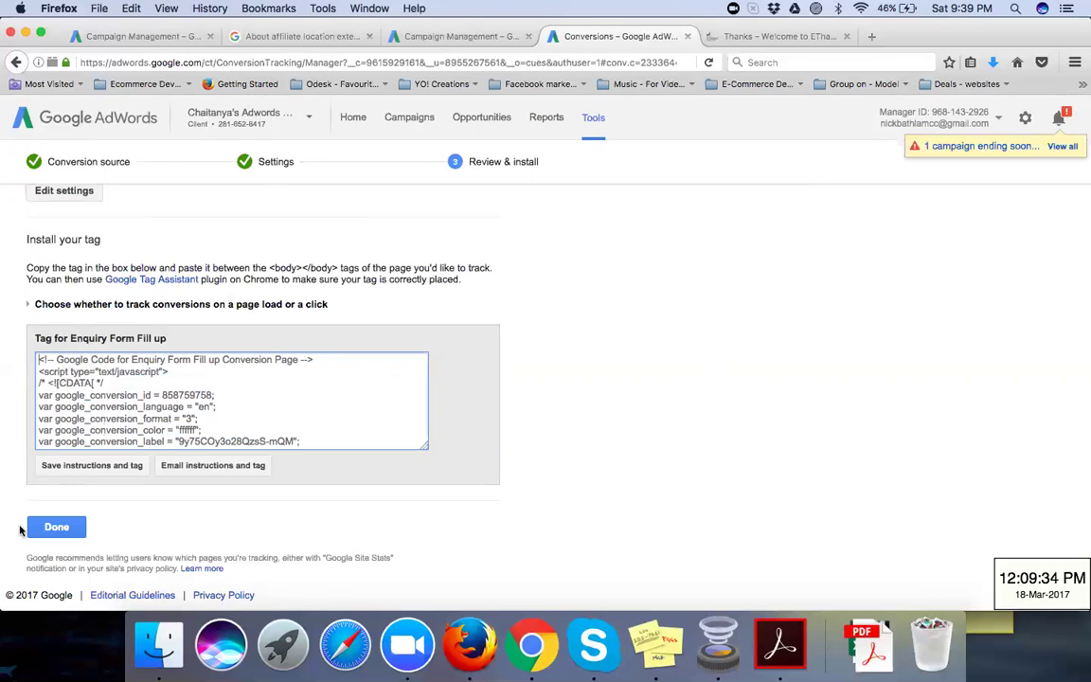
{"action": "left_click", "coordinate": [56, 527]}
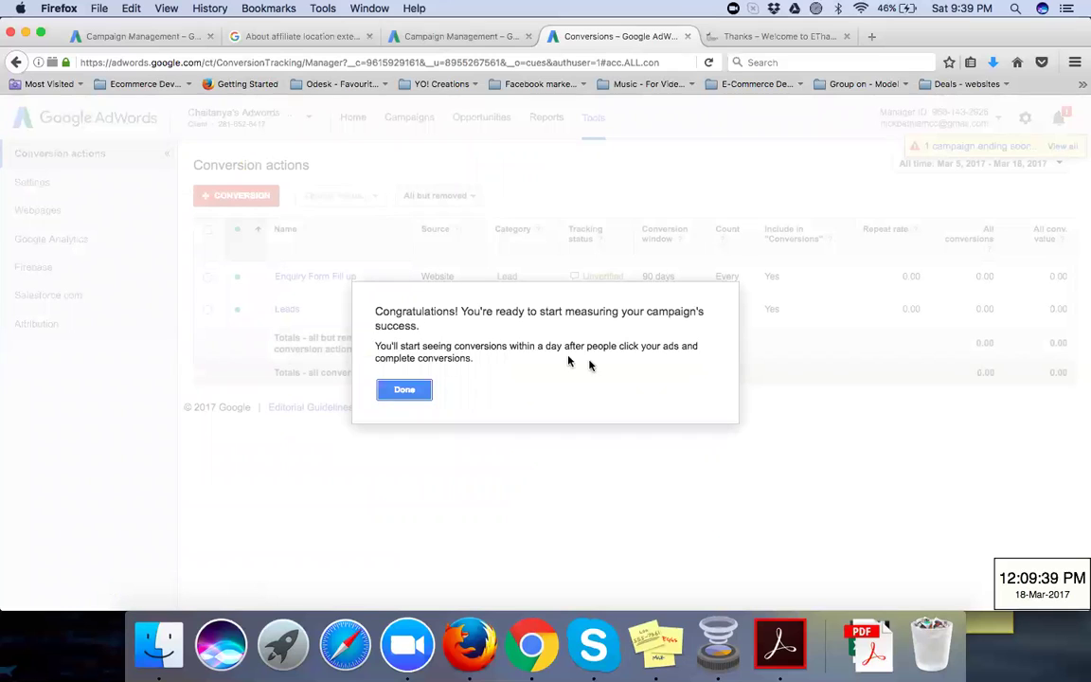
Step: Close the congratulations message and check Enquiry Form Fill up shows Unverified tracking status
{"action": "left_click", "coordinate": [413, 391]}
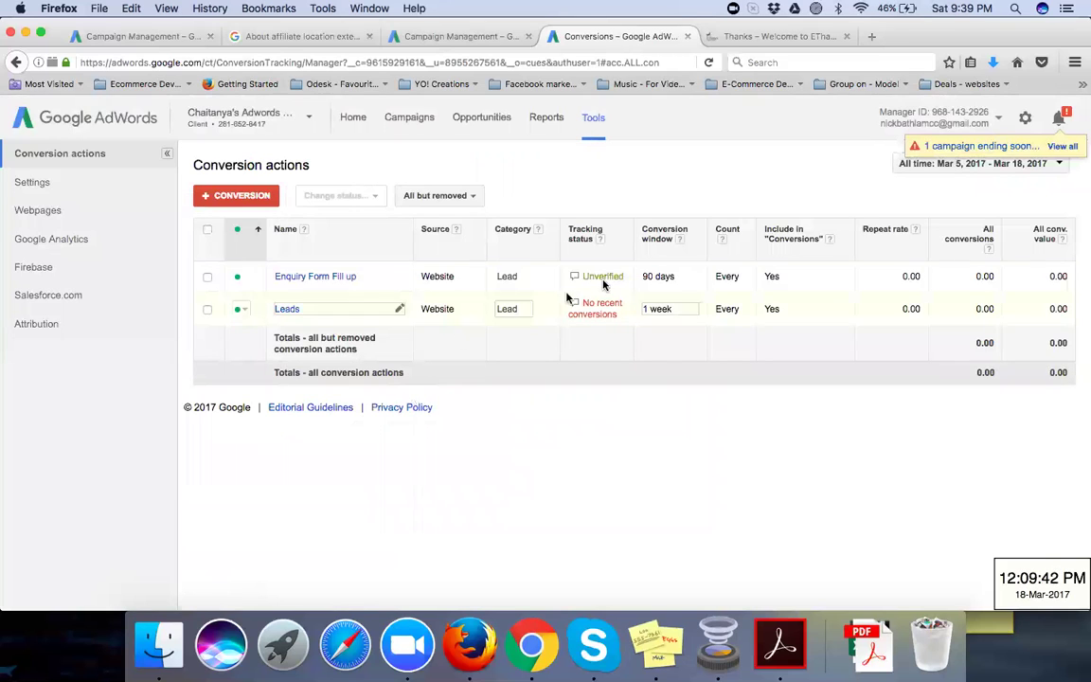
{"action": "mouse_move", "coordinate": [600, 276]}
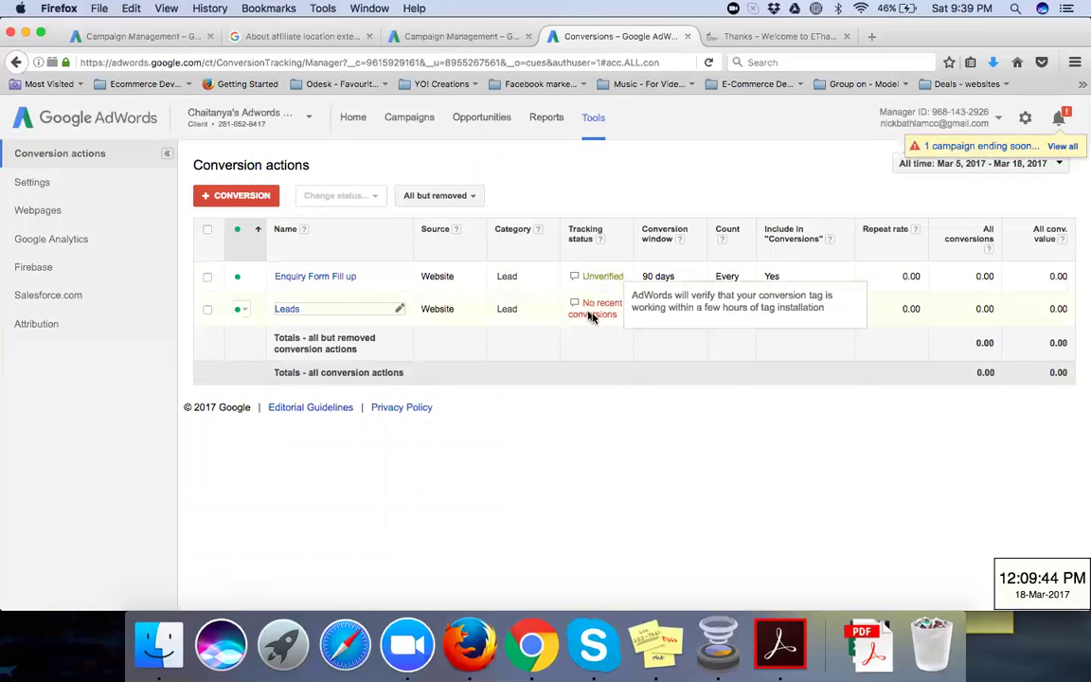
{"action": "mouse_move", "coordinate": [589, 316]}
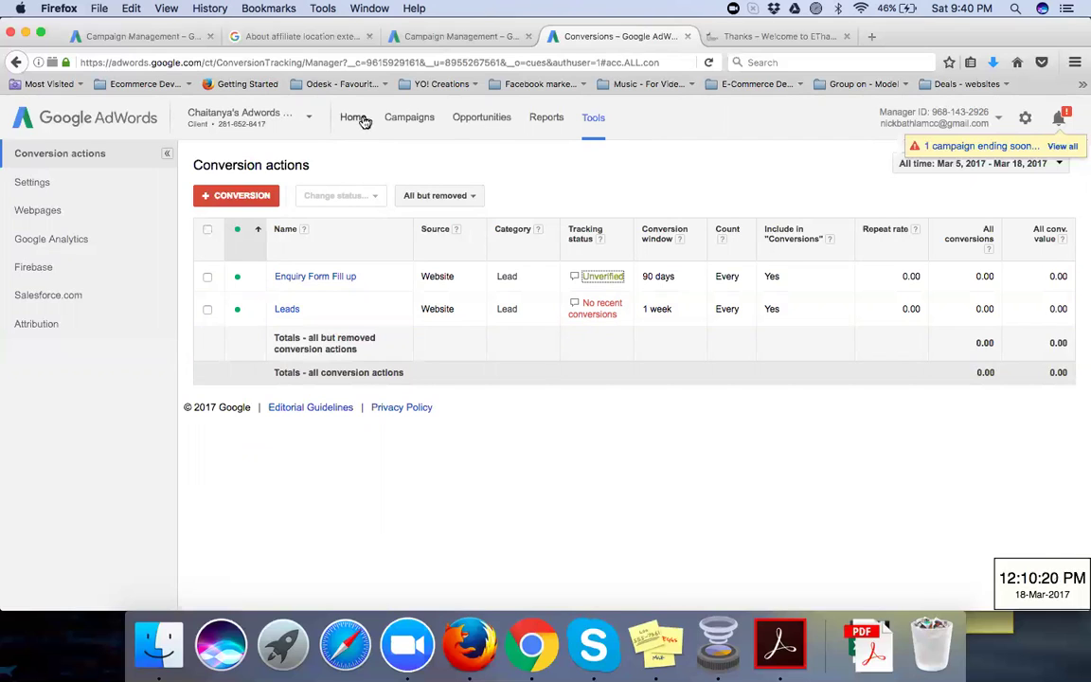
Step: Go to the Campaigns page and stop Firefox's slow-running script
{"action": "left_click", "coordinate": [413, 126]}
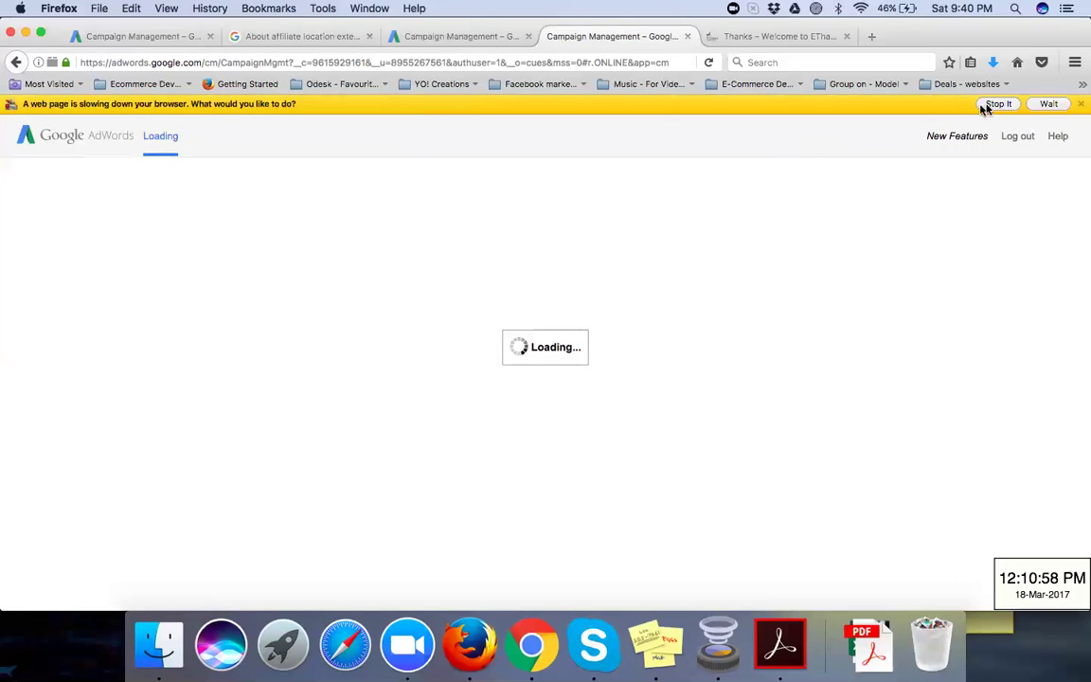
{"action": "left_click", "coordinate": [992, 104]}
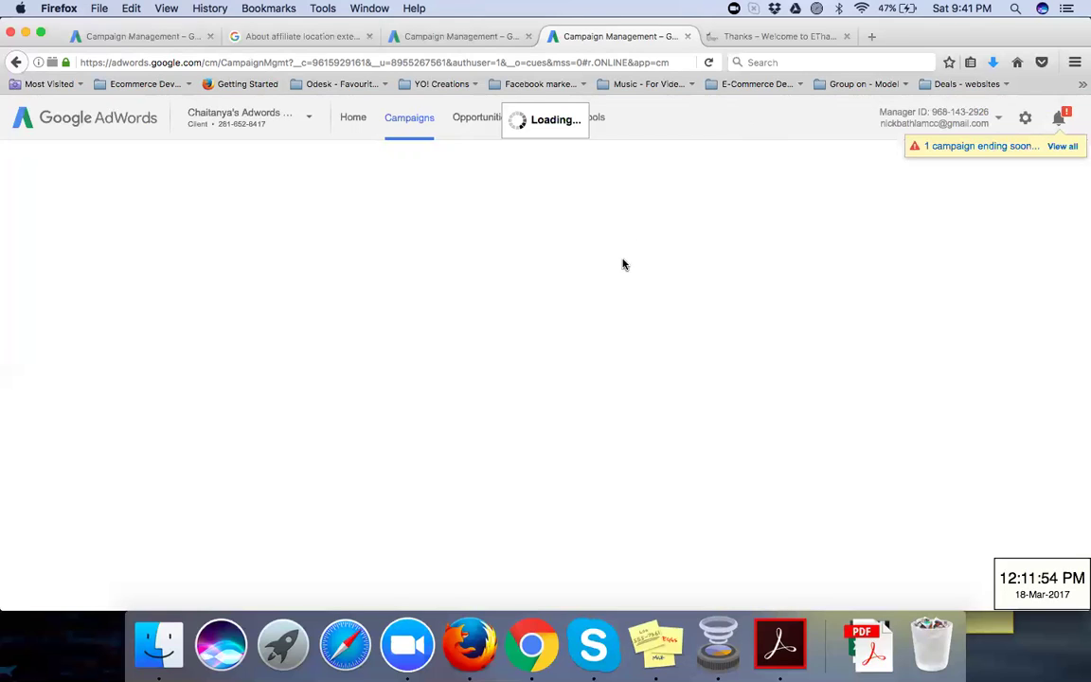
Step: Close Chrome's Zoom, YouTube and personal website tabs, then go back to AdWords in Firefox
{"action": "left_click", "coordinate": [530, 640]}
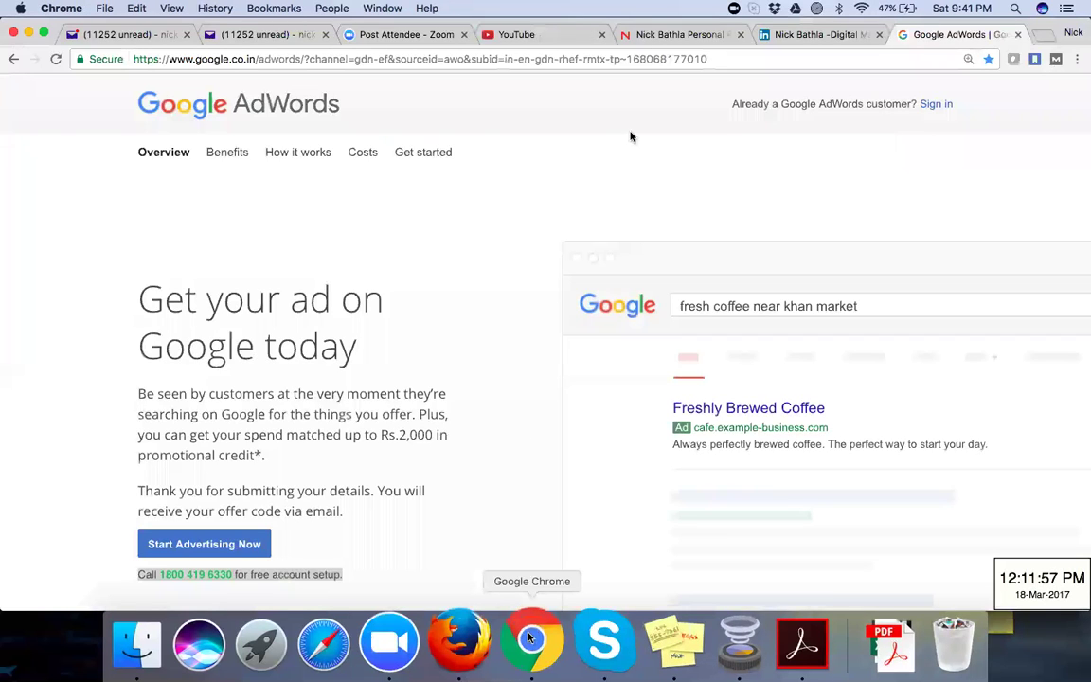
{"action": "left_click", "coordinate": [669, 38]}
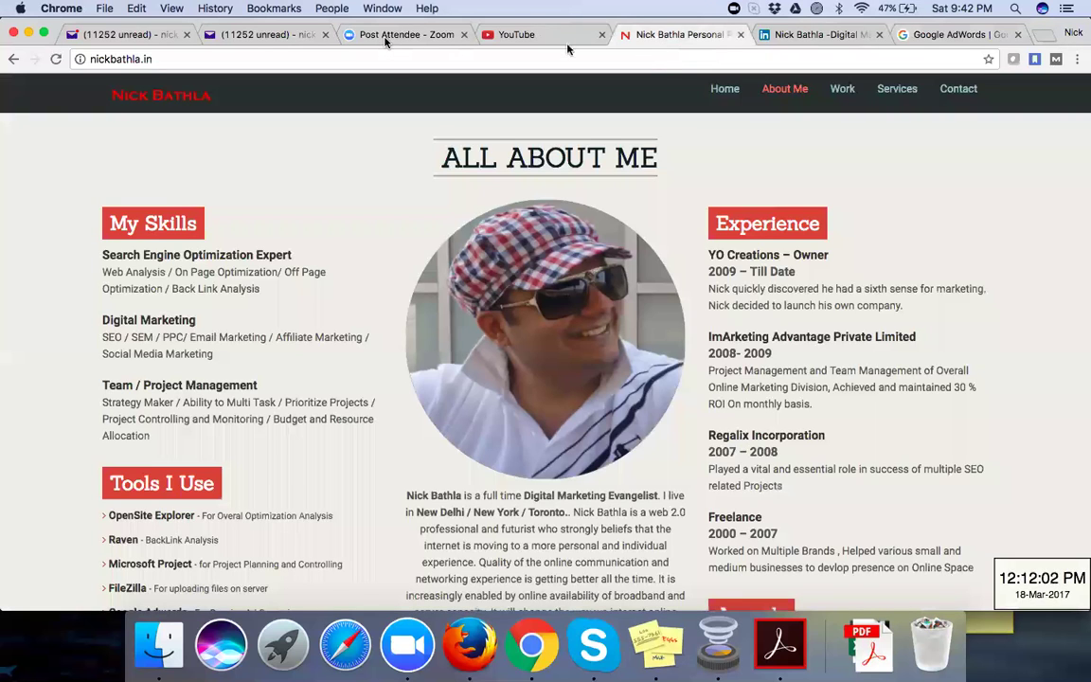
{"action": "left_click", "coordinate": [566, 38]}
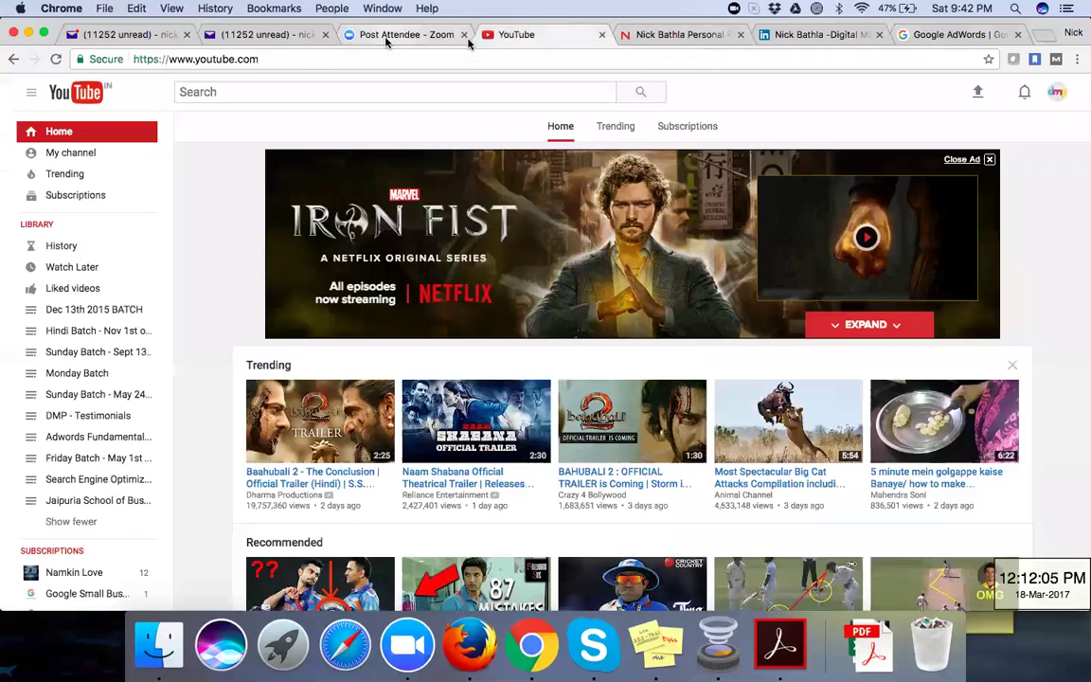
{"action": "left_click", "coordinate": [468, 43]}
{"action": "left_click", "coordinate": [465, 35]}
{"action": "left_click", "coordinate": [465, 36]}
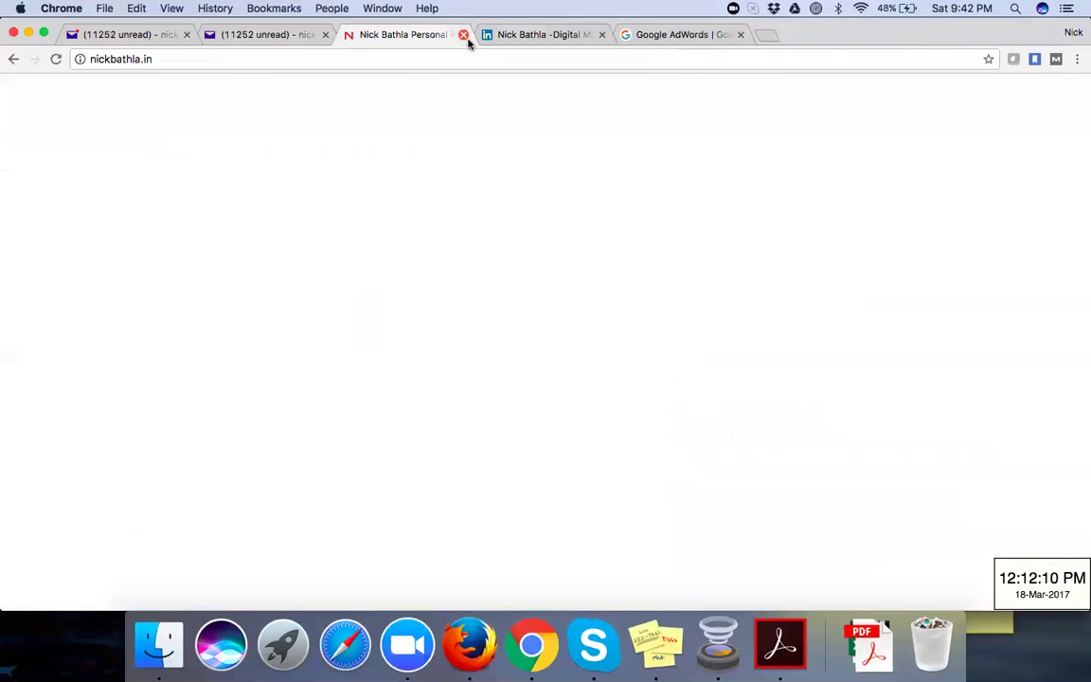
{"action": "left_click", "coordinate": [465, 36]}
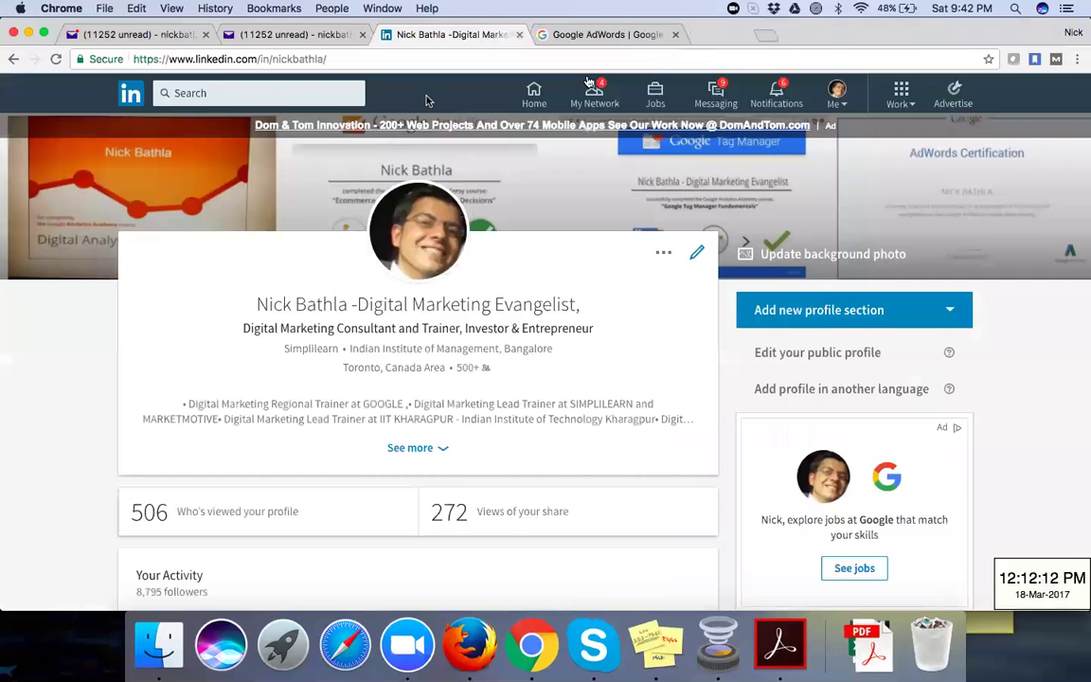
{"action": "left_click", "coordinate": [471, 651]}
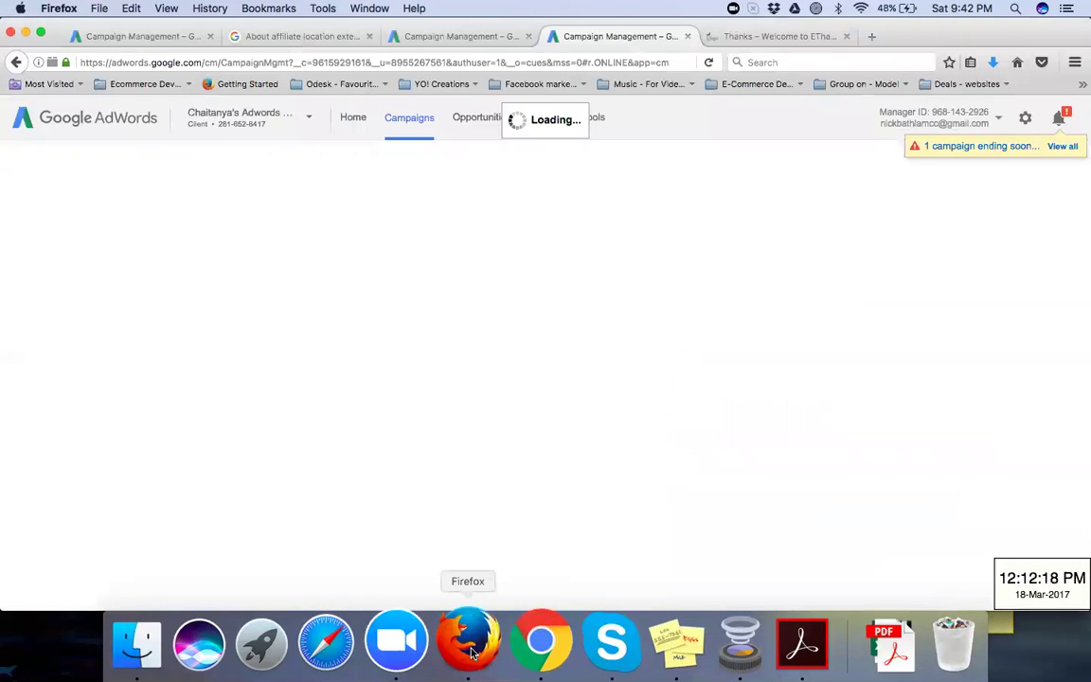
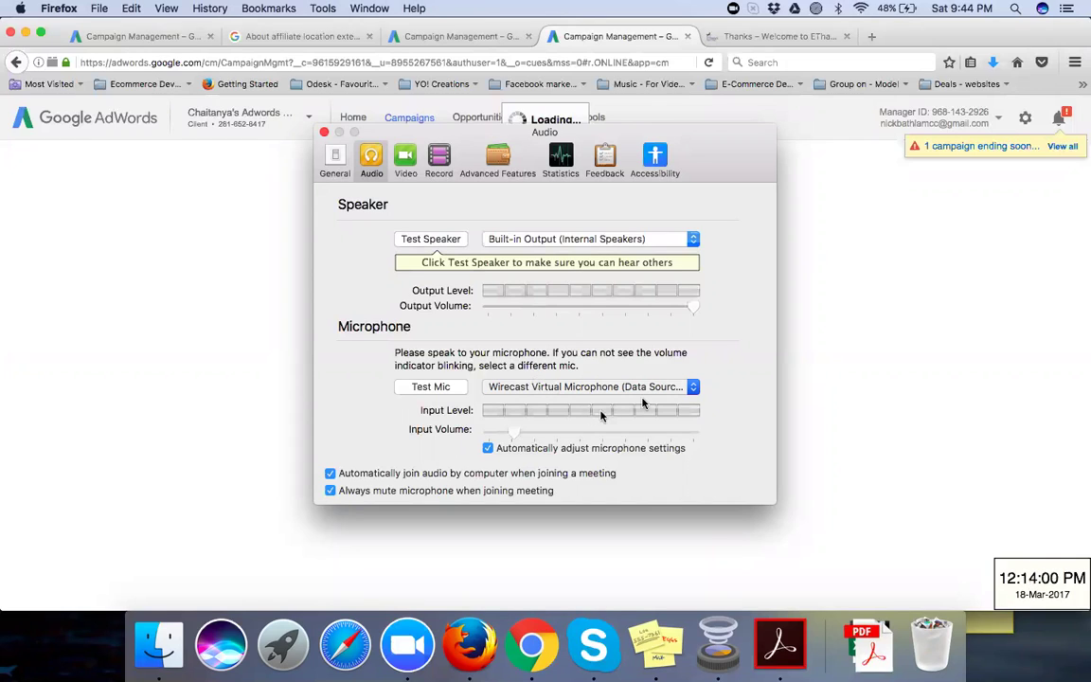
Step: Switch Zoom's microphone input to Built-in Microphone and close the audio settings
{"action": "left_click", "coordinate": [798, 580]}
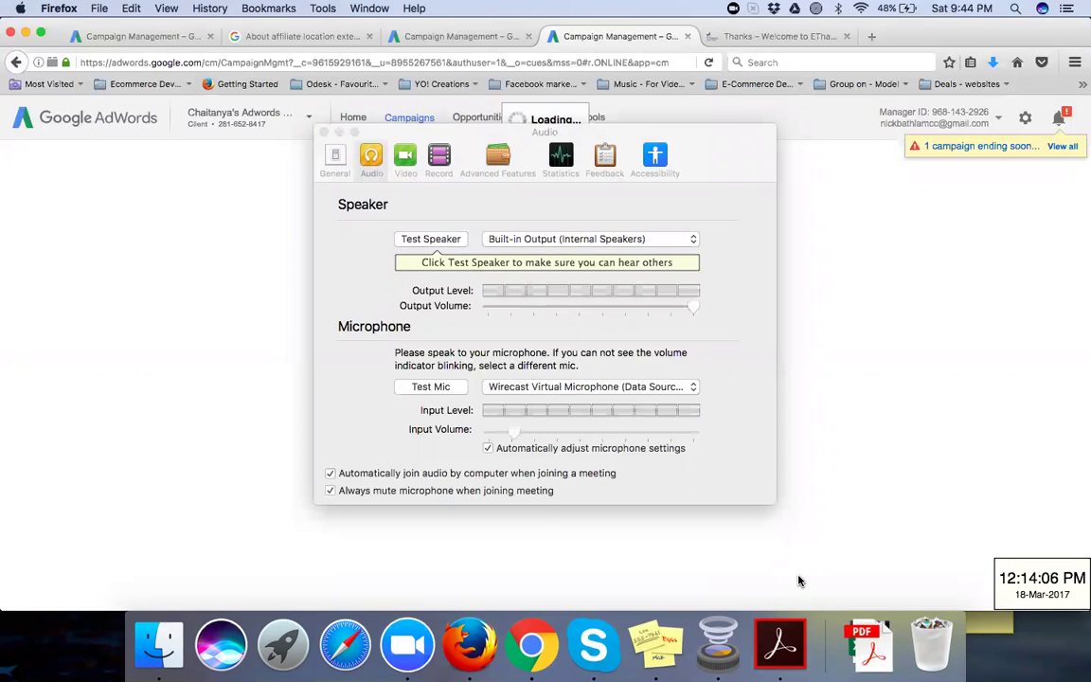
{"action": "left_click", "coordinate": [509, 391]}
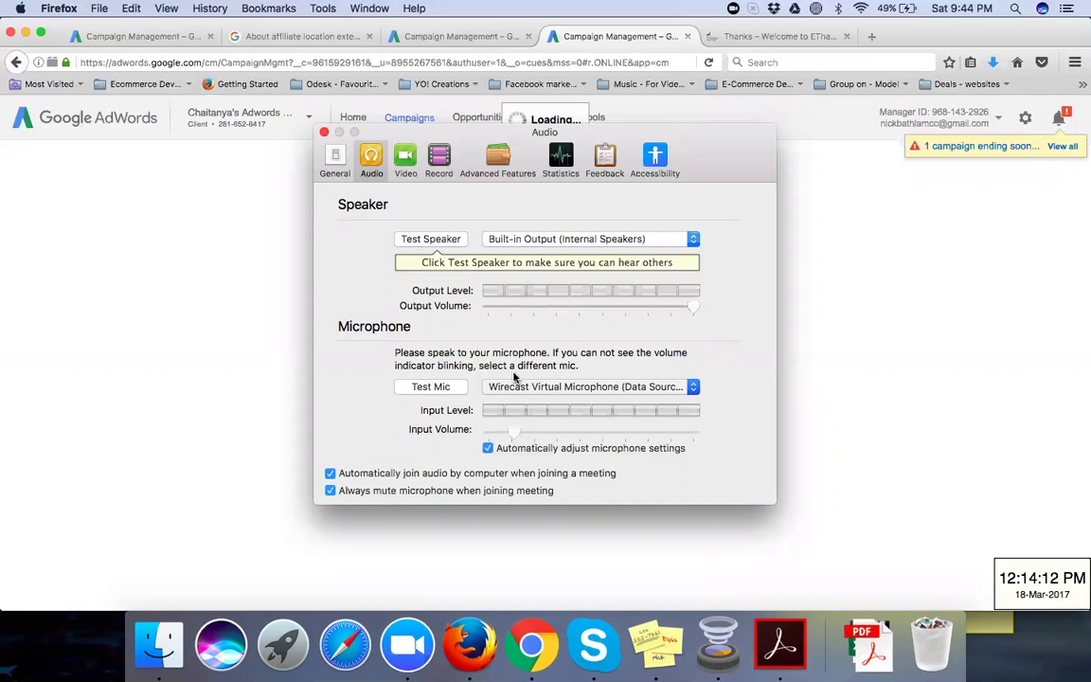
{"action": "left_click", "coordinate": [324, 133]}
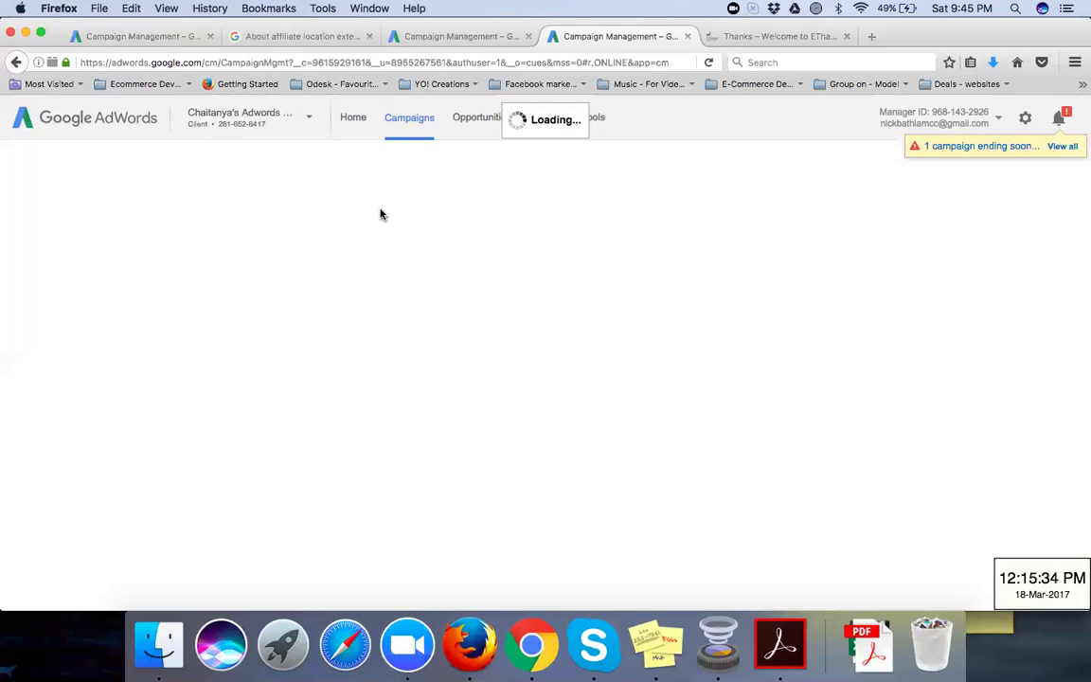
Step: Reload the stalled AdWords campaigns page, force-quit the frozen Skype, and bring Chrome forward
{"action": "left_click", "coordinate": [708, 62]}
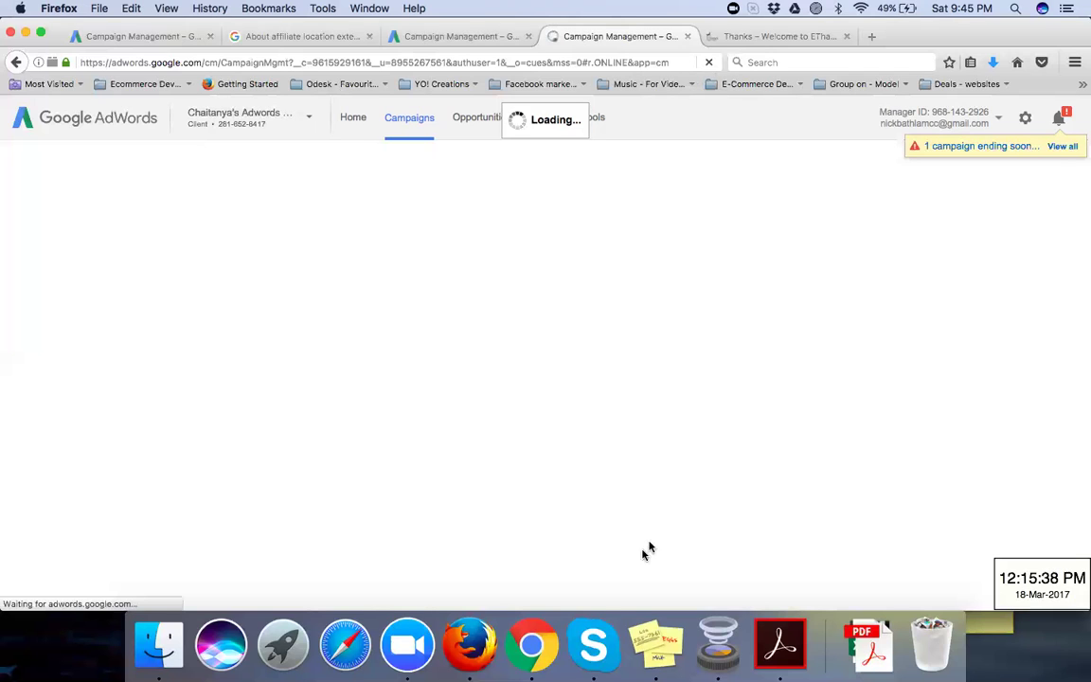
{"action": "right_click", "coordinate": [600, 646]}
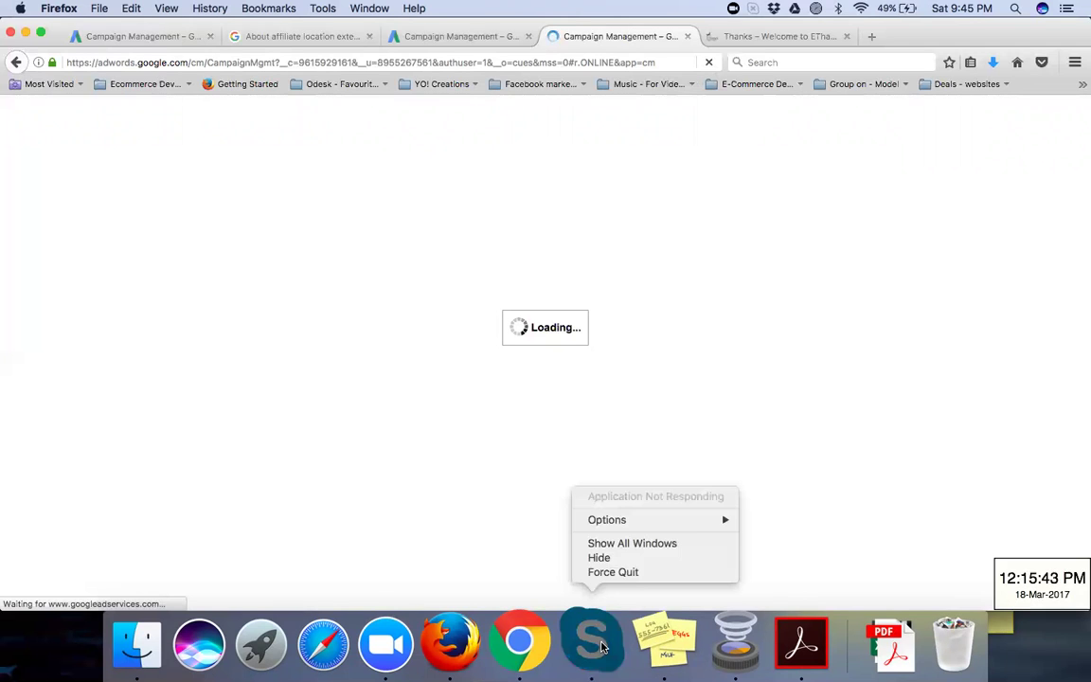
{"action": "left_click", "coordinate": [634, 574]}
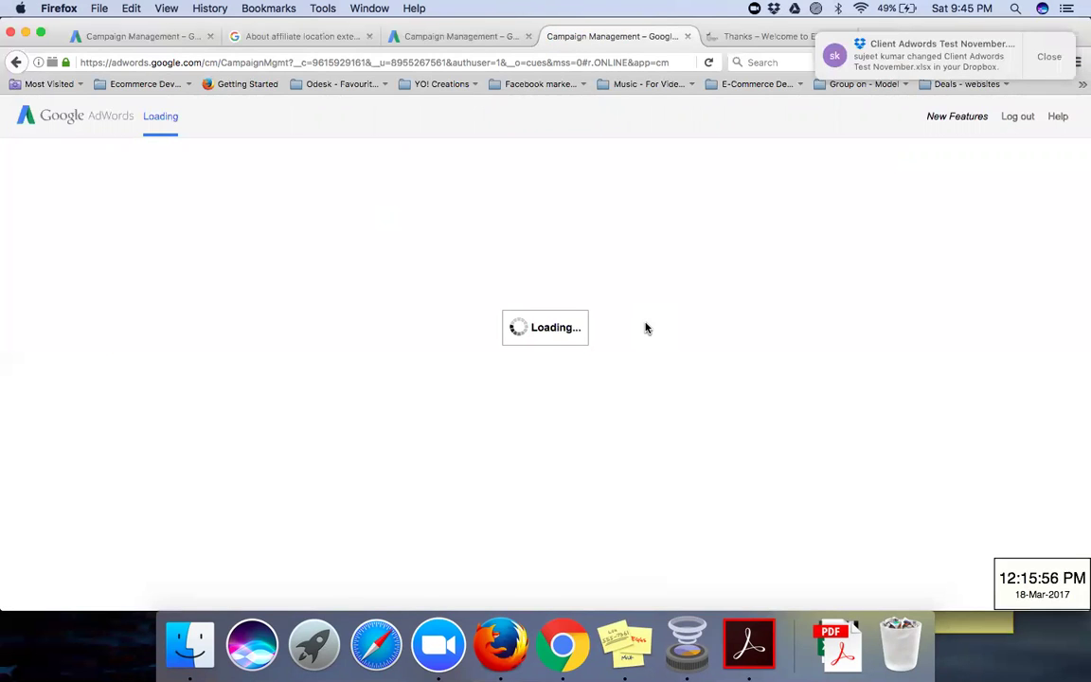
{"action": "left_click", "coordinate": [549, 651]}
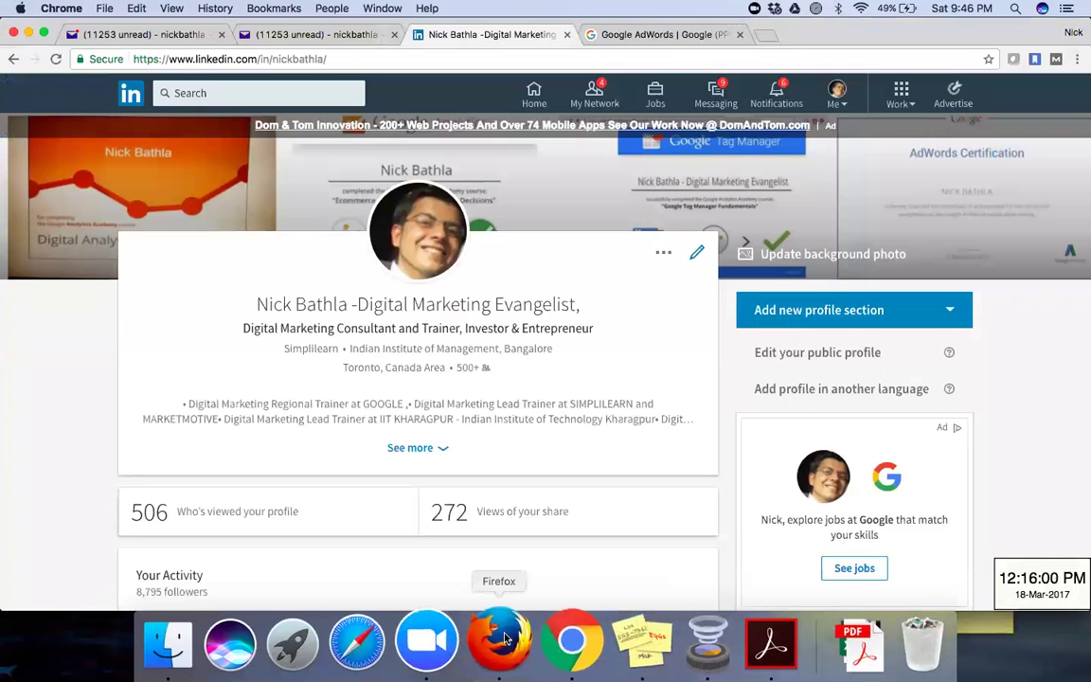
Step: Open a blank Chrome tab and launch Safari on the Google India homepage
{"action": "left_click", "coordinate": [765, 35]}
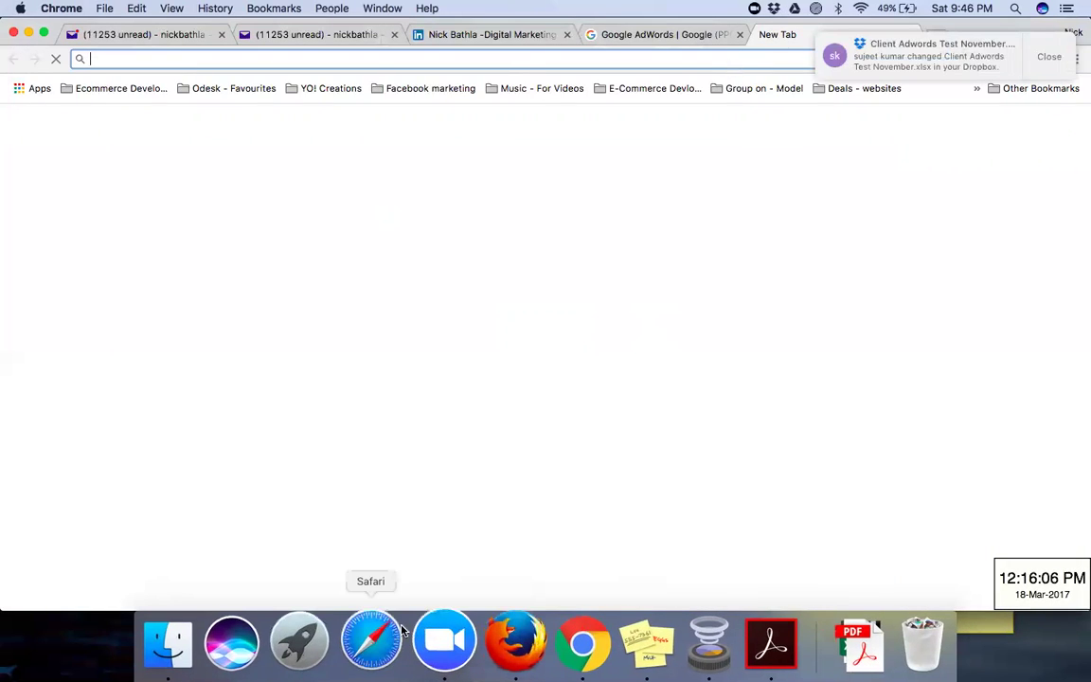
{"action": "left_click", "coordinate": [390, 636]}
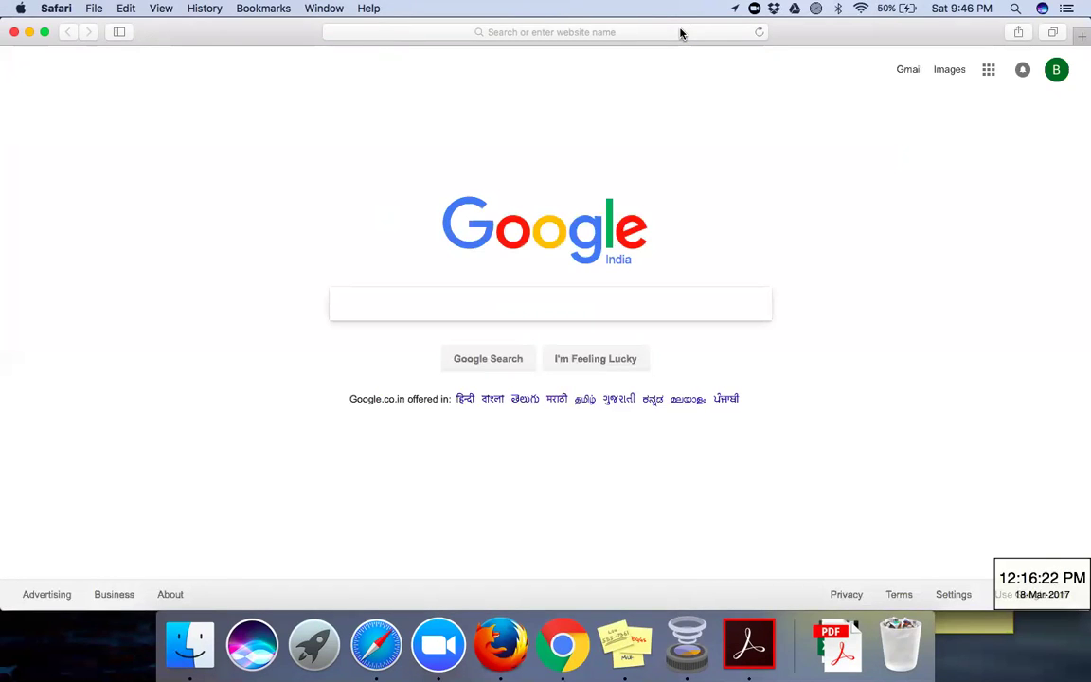
Step: Load adwords.google.com in Safari from the 'adwords' address suggestion, then return to Firefox
{"action": "left_click", "coordinate": [679, 33]}
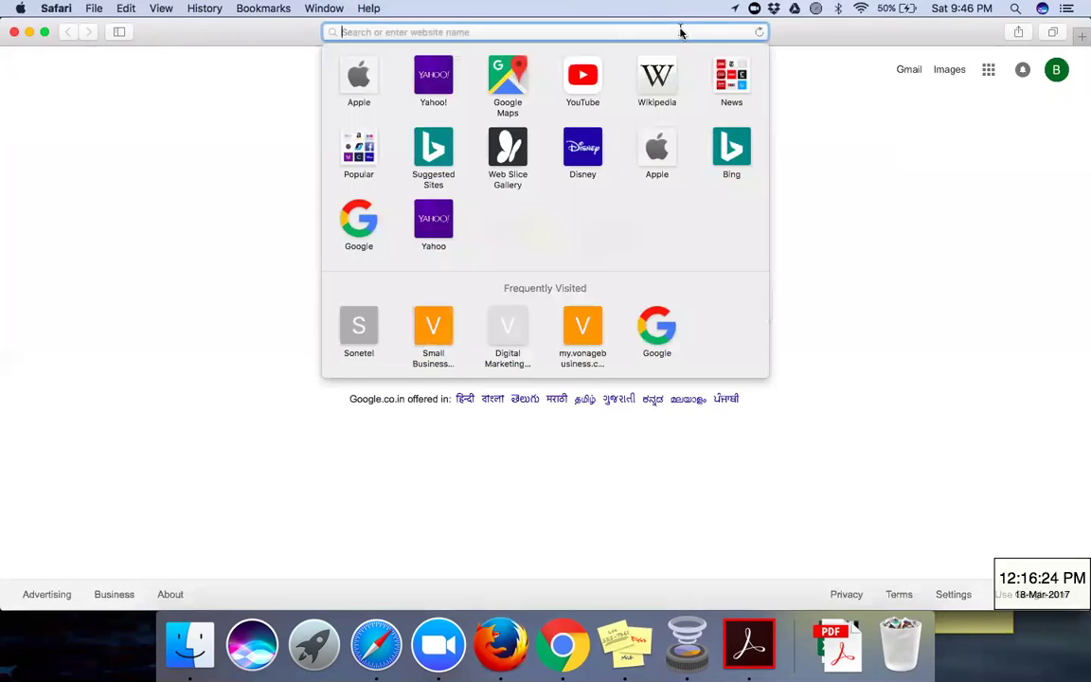
{"action": "type", "text": "adwords.google.com"}
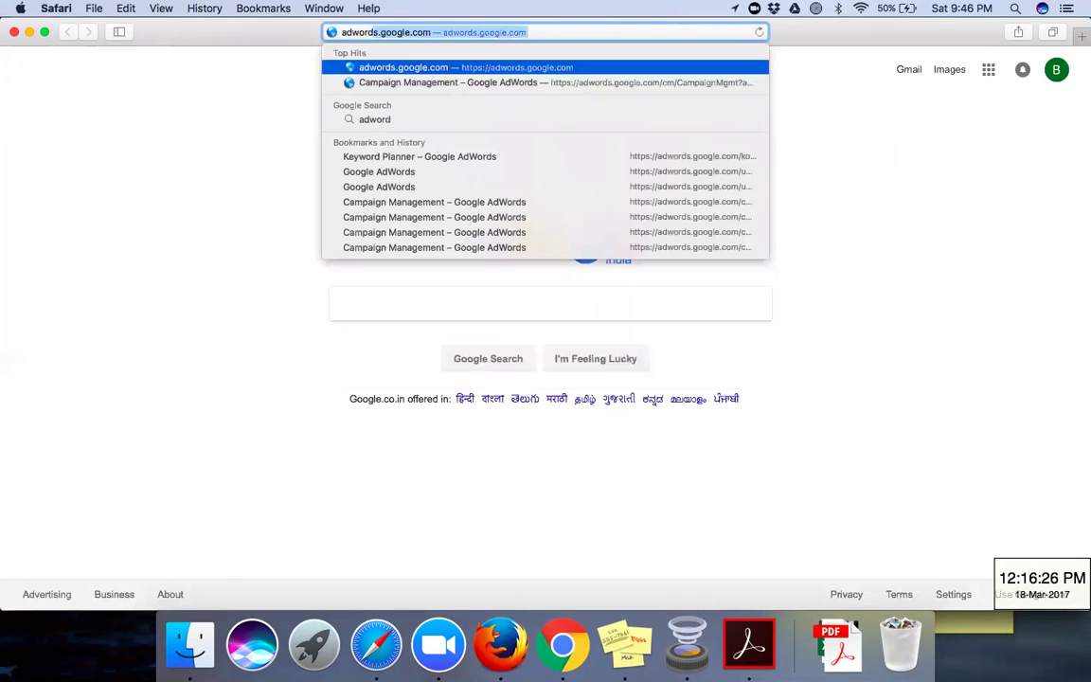
{"action": "key", "text": "Down"}
{"action": "key", "text": "Up"}
{"action": "key", "text": "Return"}
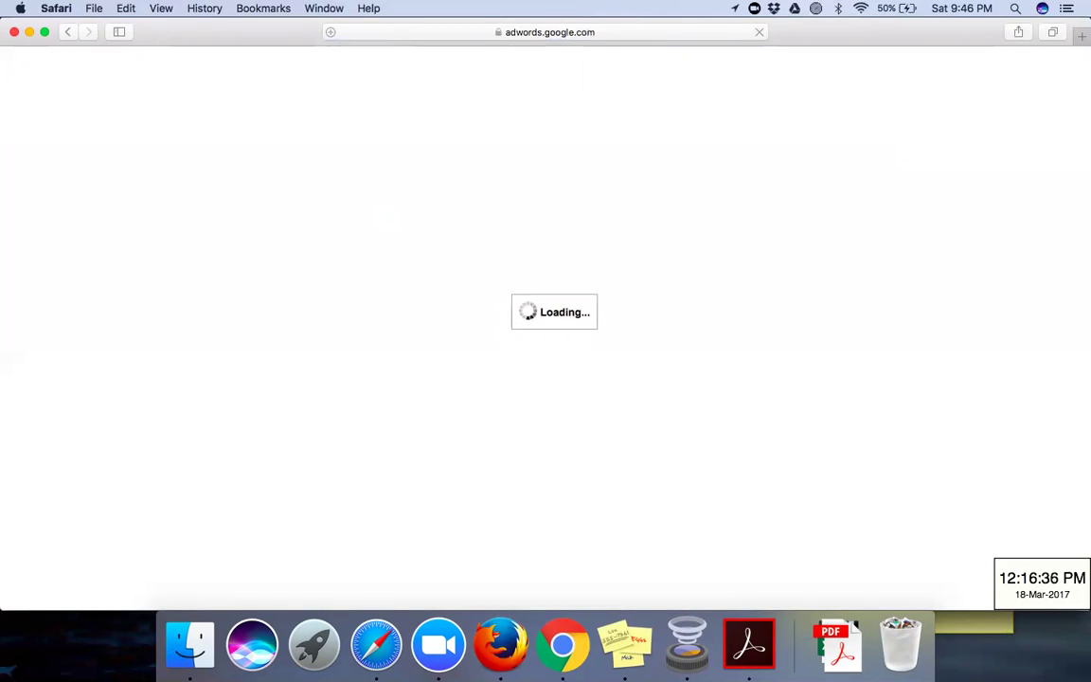
{"action": "left_click", "coordinate": [497, 644]}
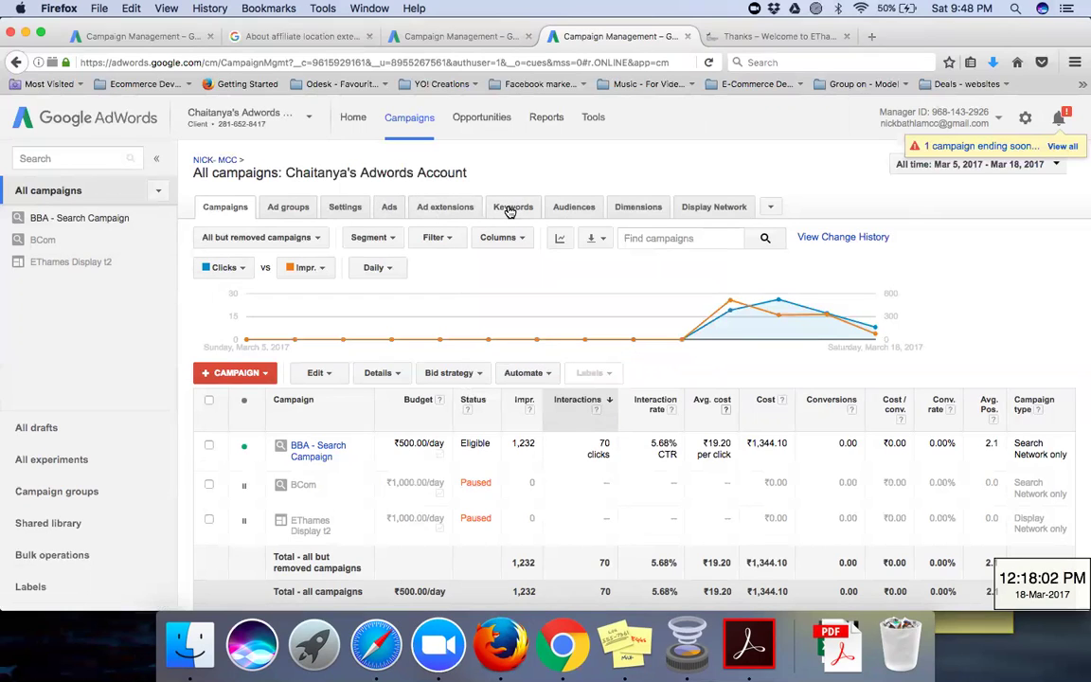
Step: Browse the Keywords table for the BBA Hyderabad campaign, then go to the Dimensions report
{"action": "left_click", "coordinate": [509, 210]}
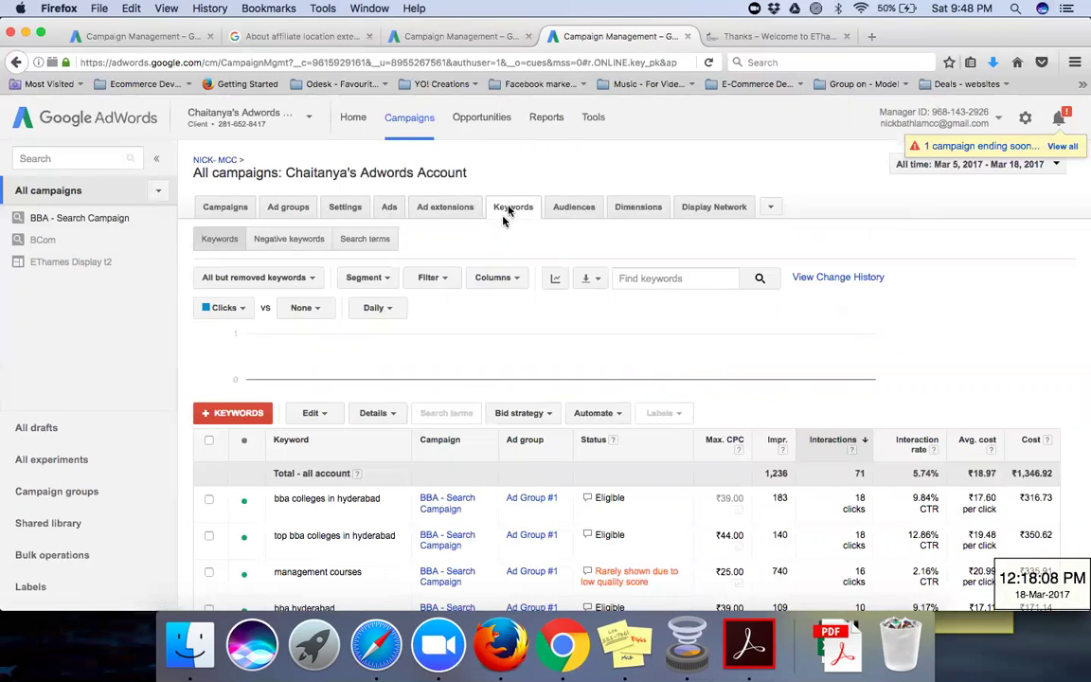
{"action": "scroll", "coordinate": [431, 407], "scroll_direction": "down", "scroll_amount": 3}
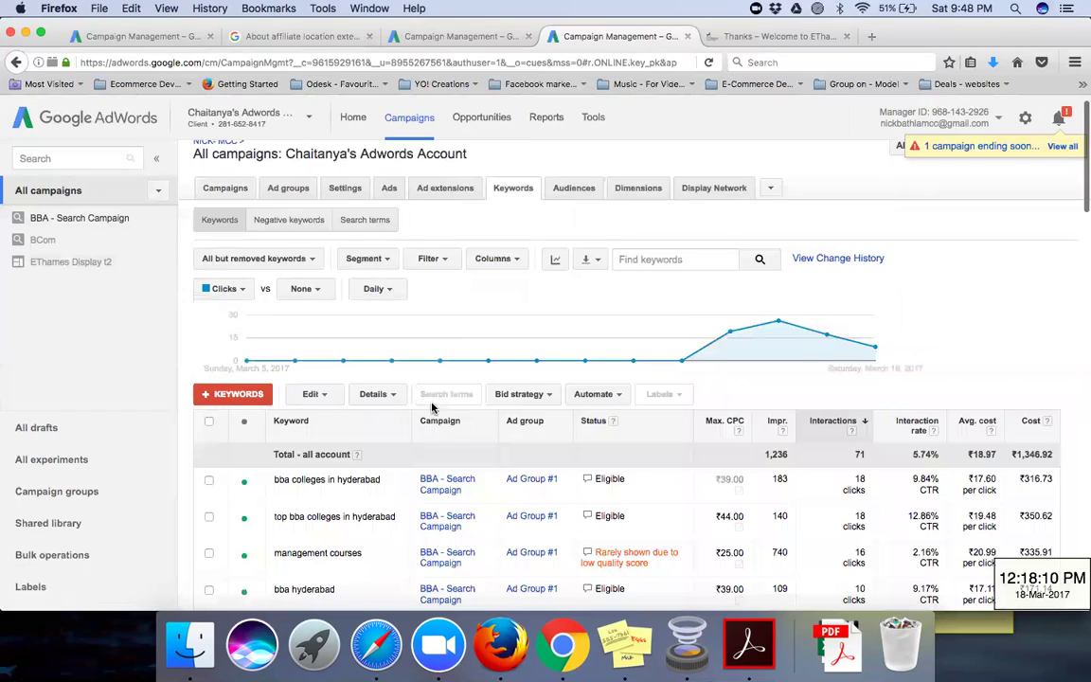
{"action": "scroll", "coordinate": [431, 407], "scroll_direction": "down", "scroll_amount": 6}
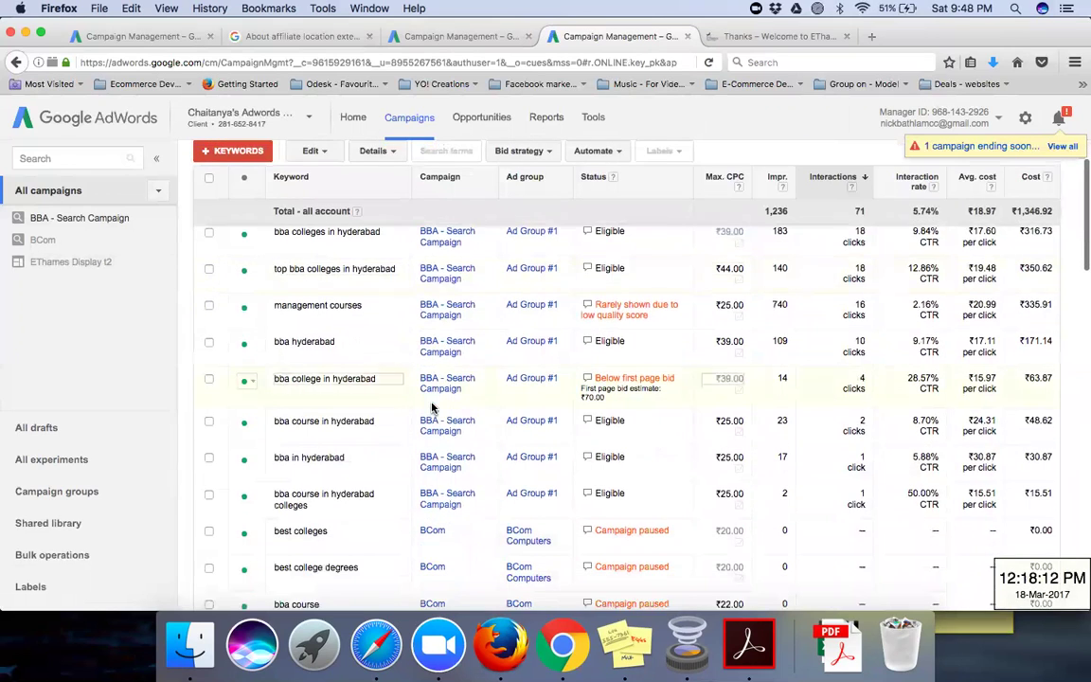
{"action": "scroll", "coordinate": [432, 407], "scroll_direction": "down", "scroll_amount": 3}
{"action": "scroll", "coordinate": [432, 407], "scroll_direction": "up", "scroll_amount": 7}
{"action": "scroll", "coordinate": [432, 407], "scroll_direction": "up", "scroll_amount": 1}
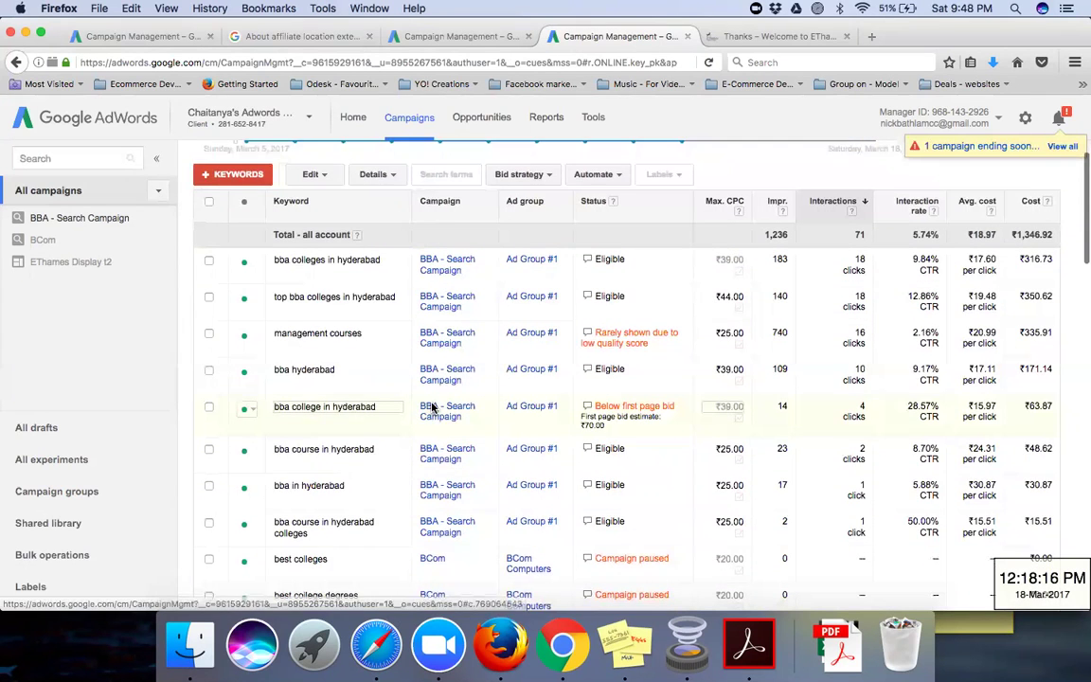
{"action": "scroll", "coordinate": [431, 407], "scroll_direction": "up", "scroll_amount": 5}
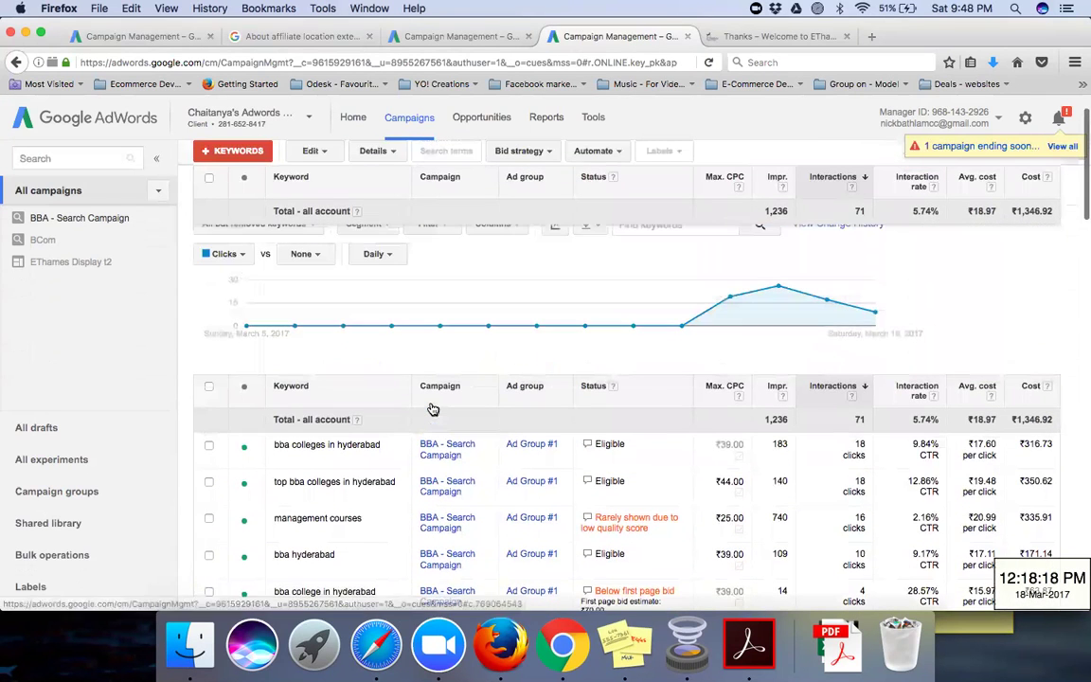
{"action": "scroll", "coordinate": [431, 409], "scroll_direction": "down", "scroll_amount": 3}
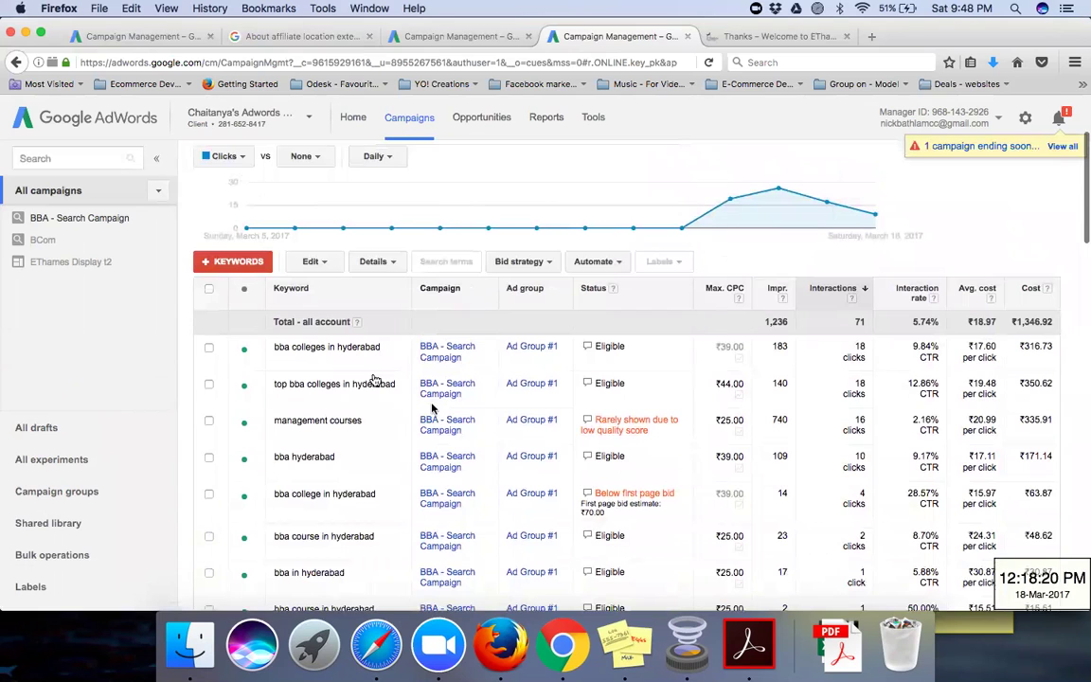
{"action": "scroll", "coordinate": [409, 360], "scroll_direction": "up", "scroll_amount": 3}
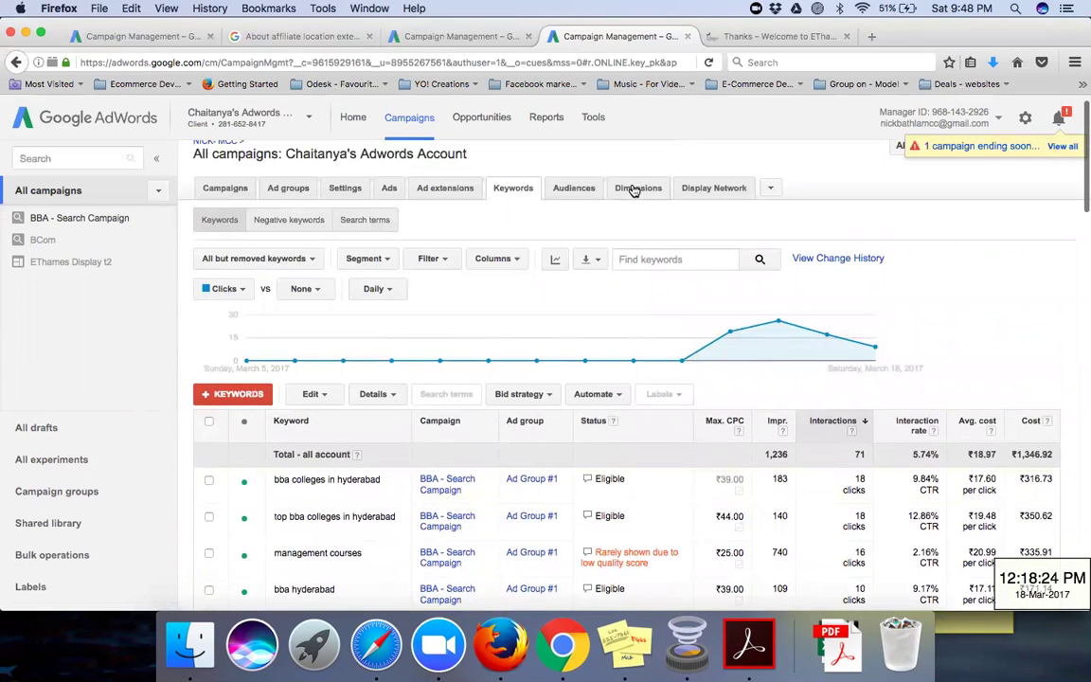
{"action": "left_click", "coordinate": [634, 189]}
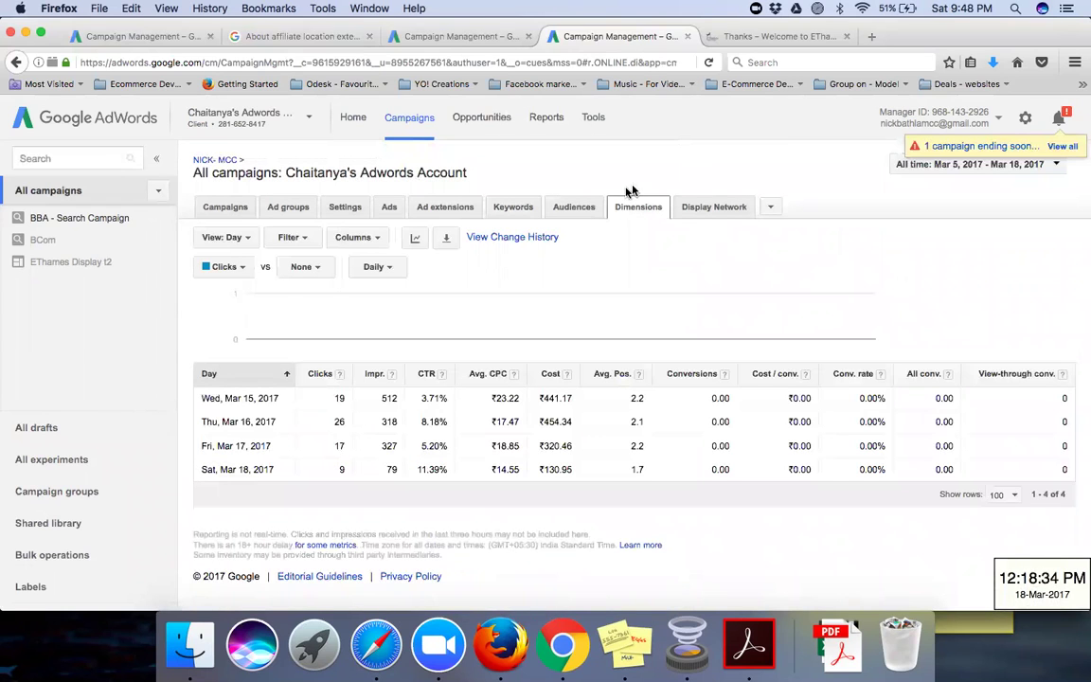
{"action": "left_click", "coordinate": [243, 238]}
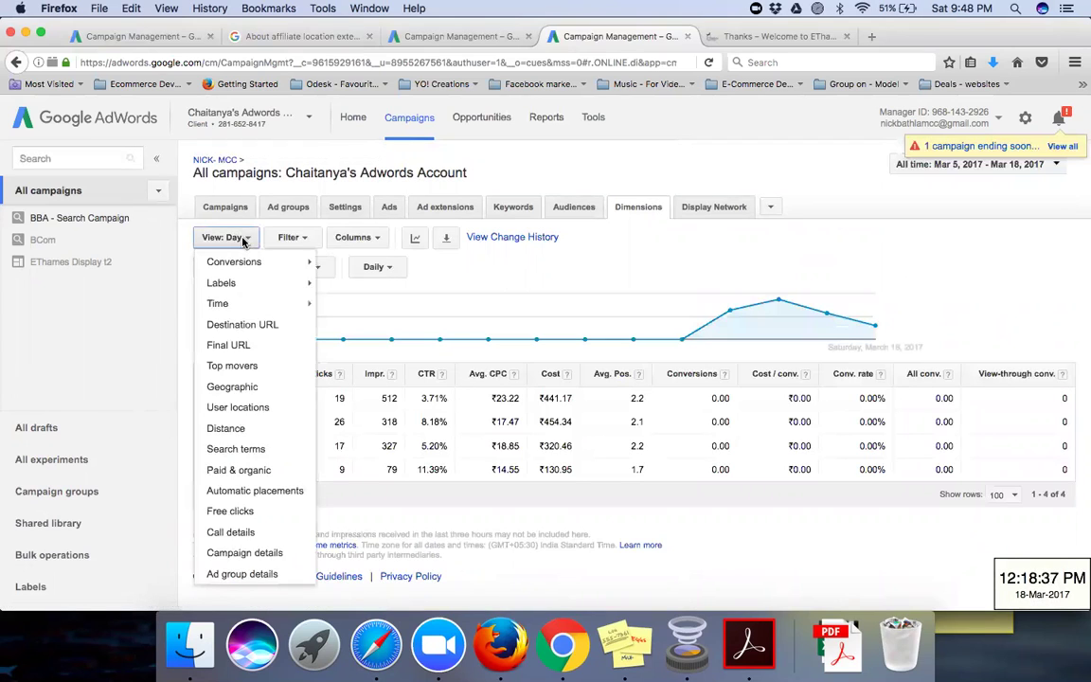
{"action": "left_click", "coordinate": [245, 450]}
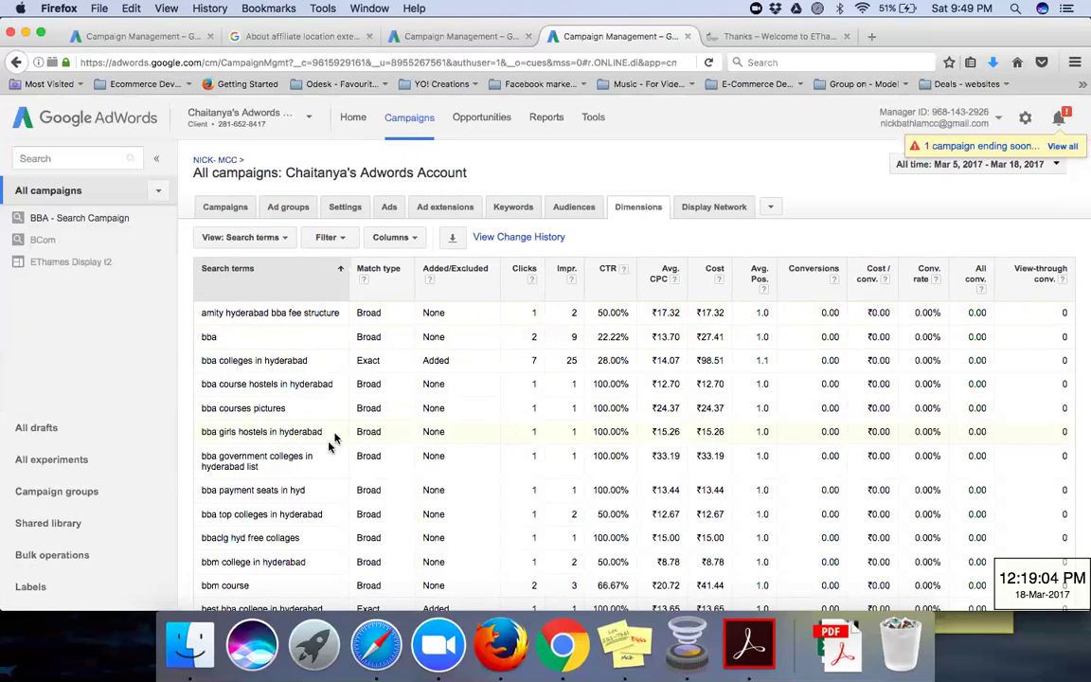
{"action": "scroll", "coordinate": [330, 440], "scroll_direction": "down", "scroll_amount": 5}
{"action": "scroll", "coordinate": [331, 440], "scroll_direction": "down", "scroll_amount": 5}
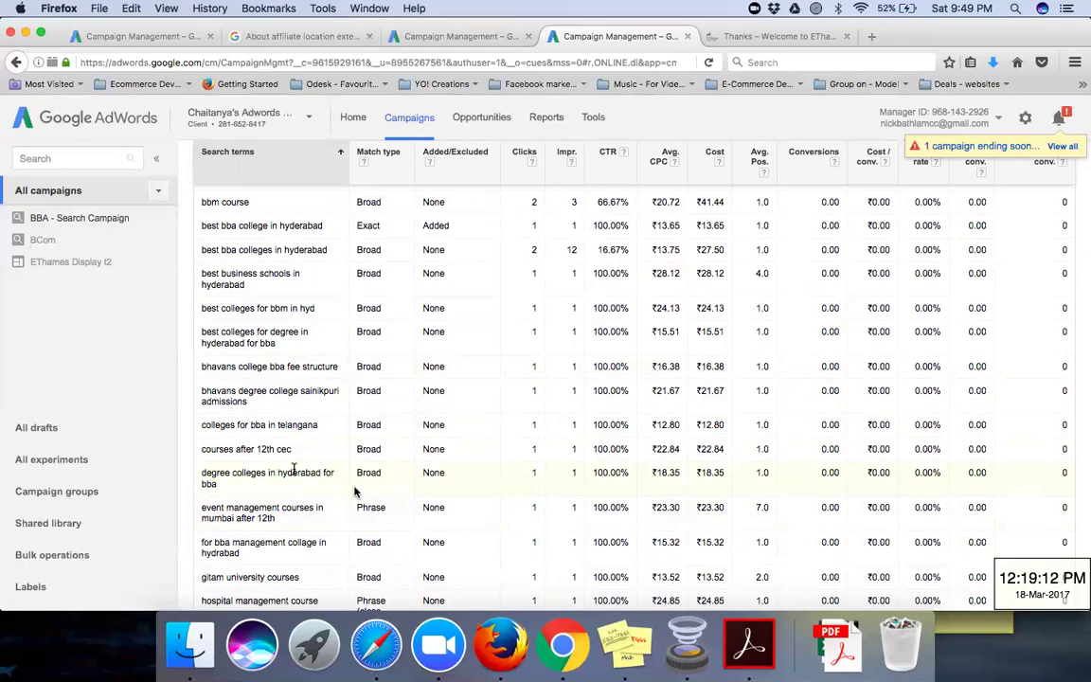
{"action": "scroll", "coordinate": [294, 470], "scroll_direction": "down", "scroll_amount": 1}
{"action": "scroll", "coordinate": [294, 470], "scroll_direction": "down", "scroll_amount": 10}
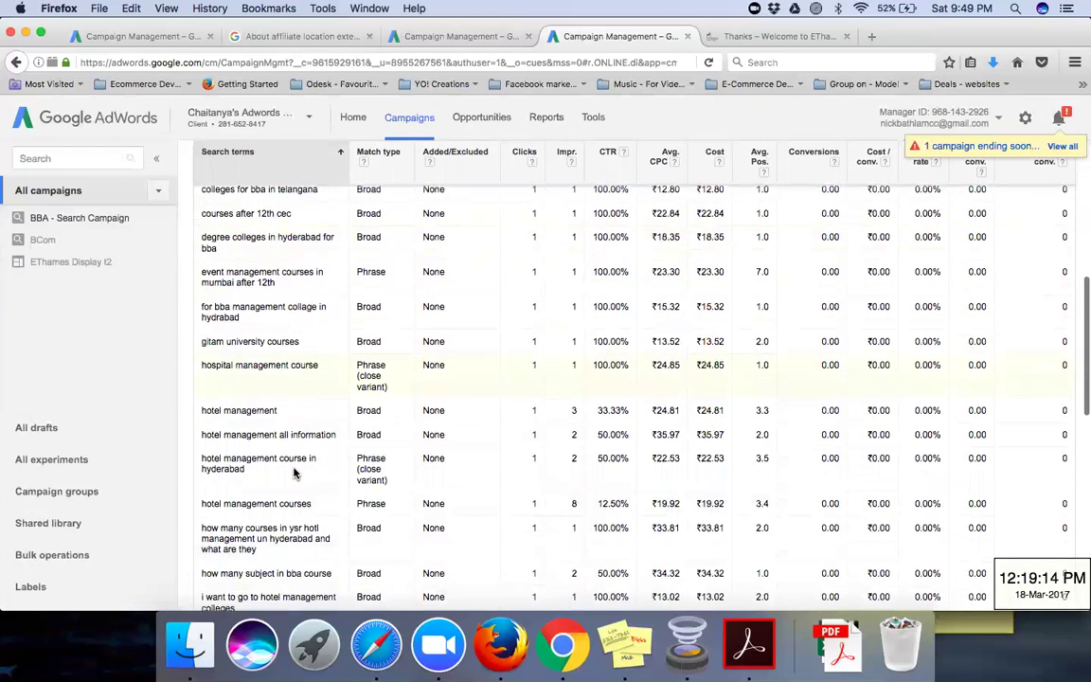
{"action": "scroll", "coordinate": [294, 469], "scroll_direction": "down", "scroll_amount": 8}
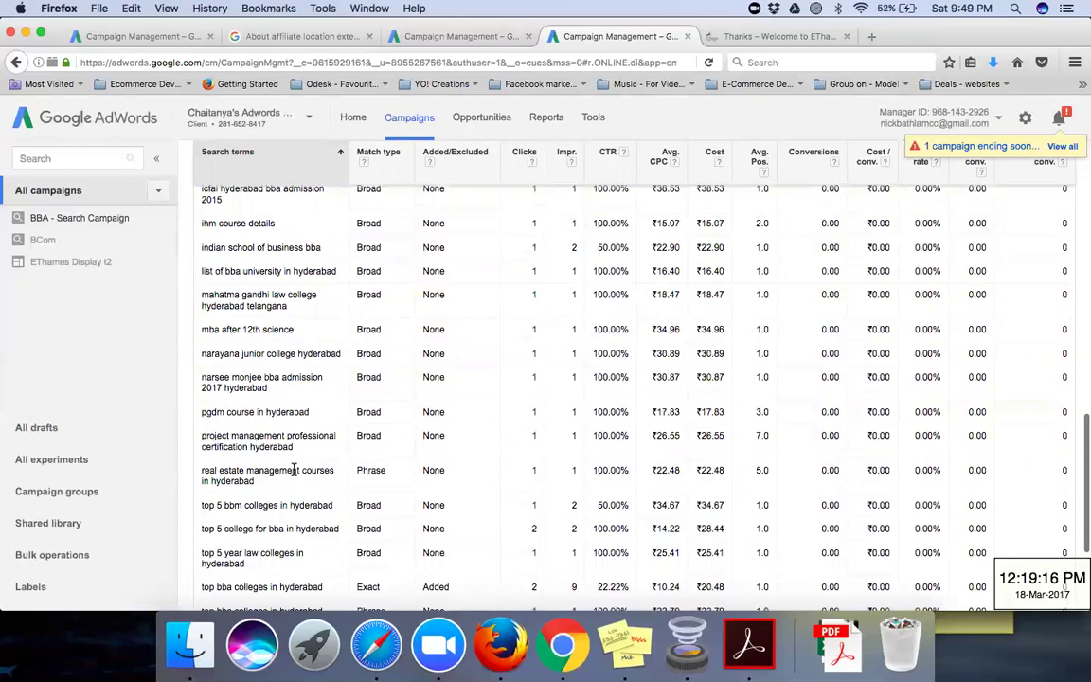
{"action": "scroll", "coordinate": [294, 470], "scroll_direction": "down", "scroll_amount": 3}
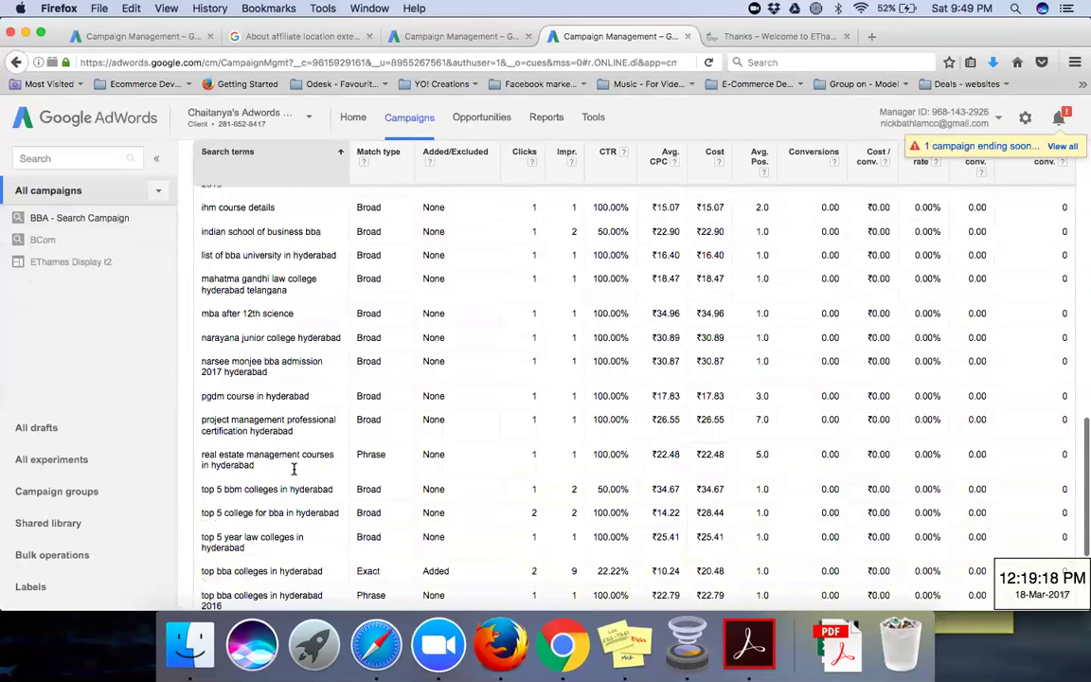
{"action": "scroll", "coordinate": [294, 468], "scroll_direction": "up", "scroll_amount": 15}
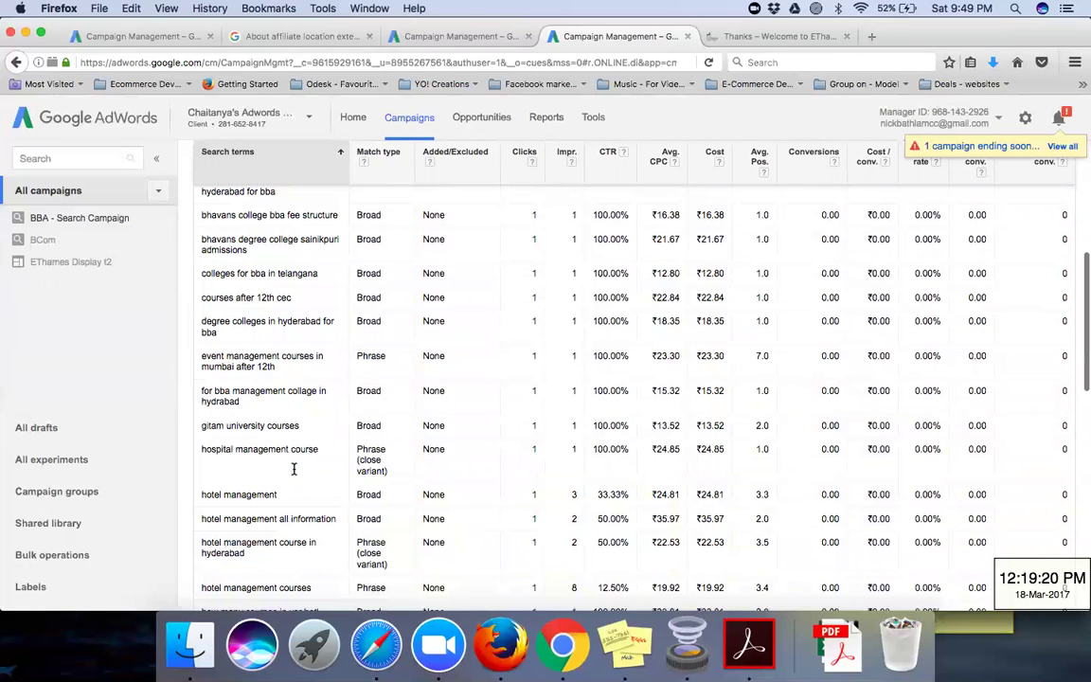
{"action": "scroll", "coordinate": [294, 469], "scroll_direction": "up", "scroll_amount": 10}
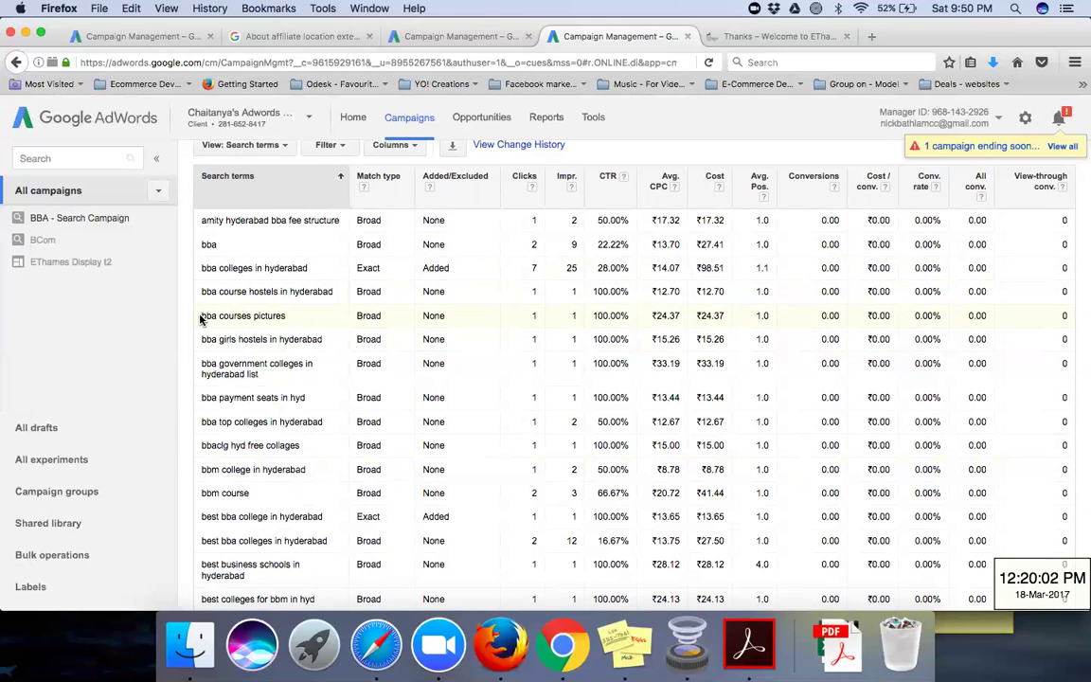
{"action": "left_click_drag", "start_coordinate": [200, 318], "coordinate": [289, 315]}
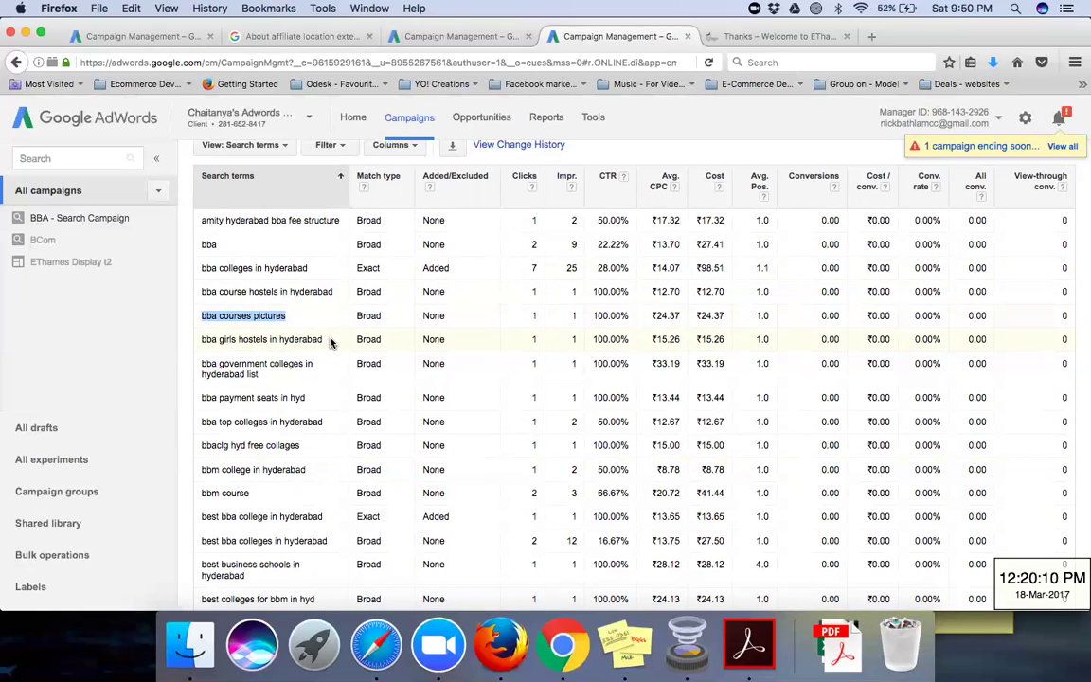
{"action": "left_click", "coordinate": [330, 342]}
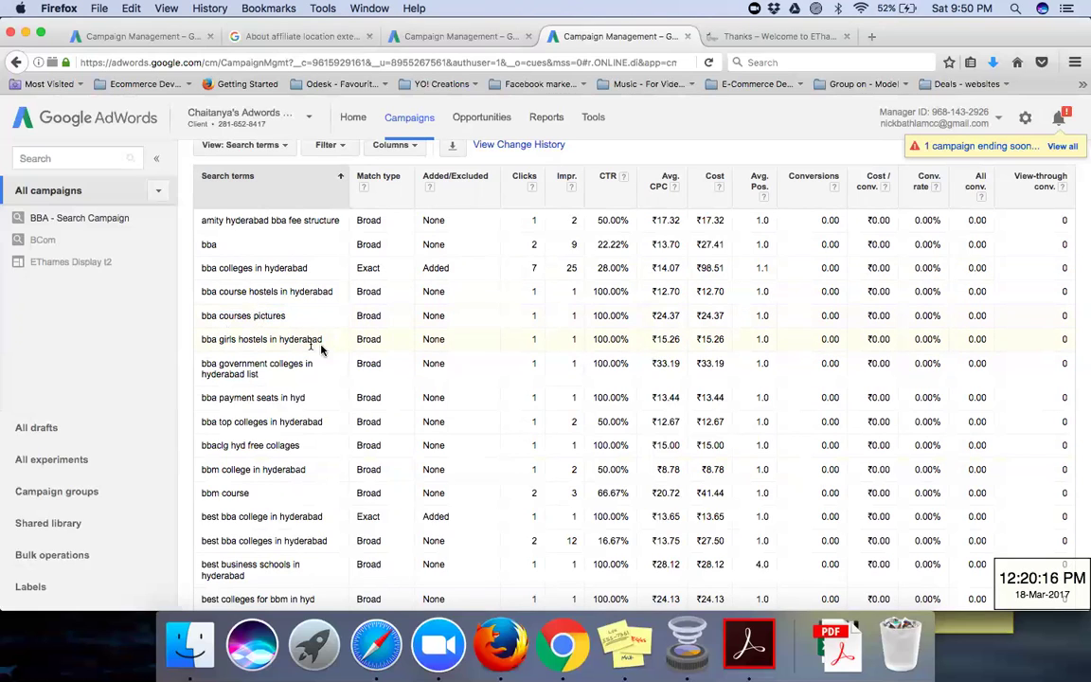
{"action": "left_click_drag", "start_coordinate": [325, 342], "coordinate": [202, 312]}
{"action": "left_click", "coordinate": [230, 318]}
{"action": "scroll", "coordinate": [242, 402], "scroll_direction": "down", "scroll_amount": 1}
{"action": "scroll", "coordinate": [241, 403], "scroll_direction": "down", "scroll_amount": 5}
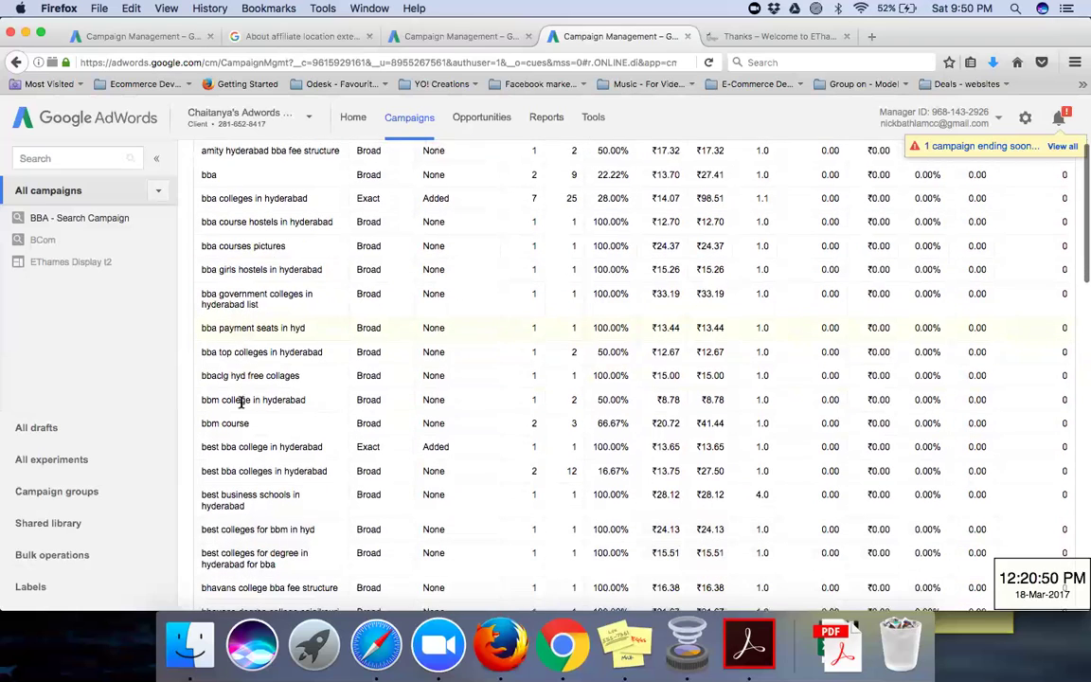
{"action": "scroll", "coordinate": [242, 405], "scroll_direction": "down", "scroll_amount": 1}
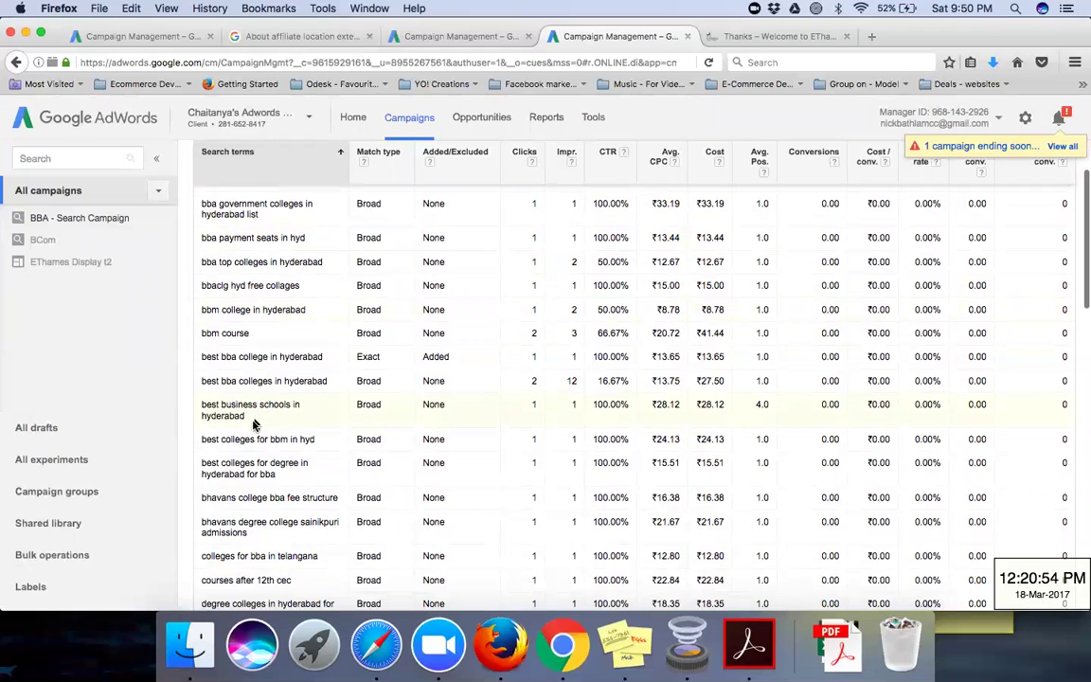
{"action": "scroll", "coordinate": [252, 426], "scroll_direction": "down", "scroll_amount": 4}
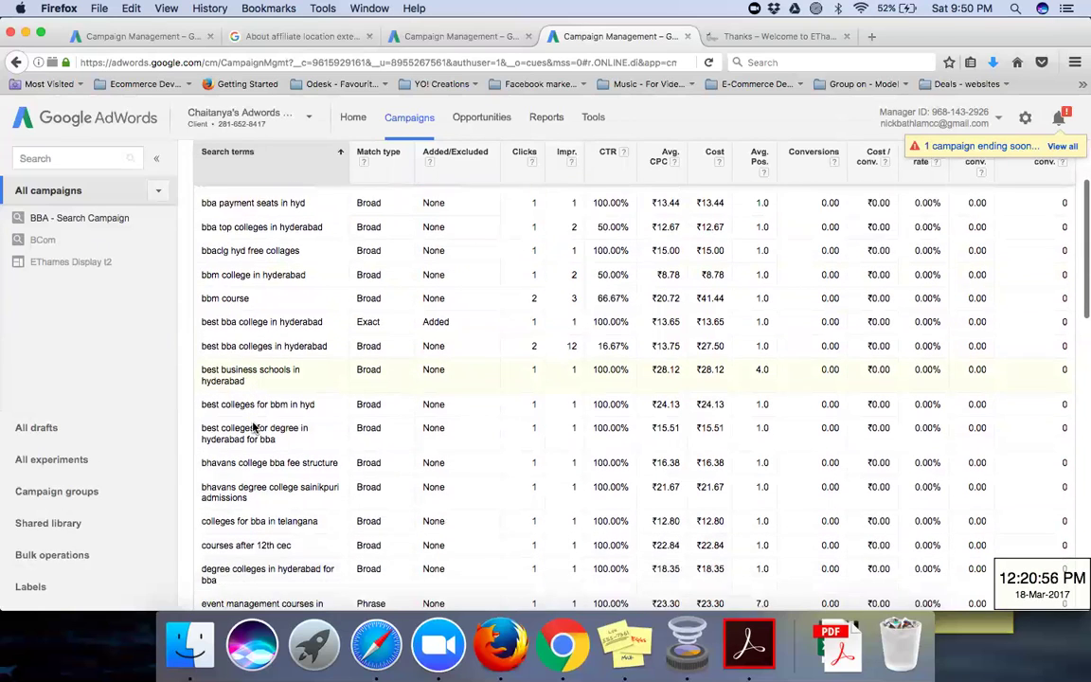
{"action": "scroll", "coordinate": [253, 426], "scroll_direction": "up", "scroll_amount": 8}
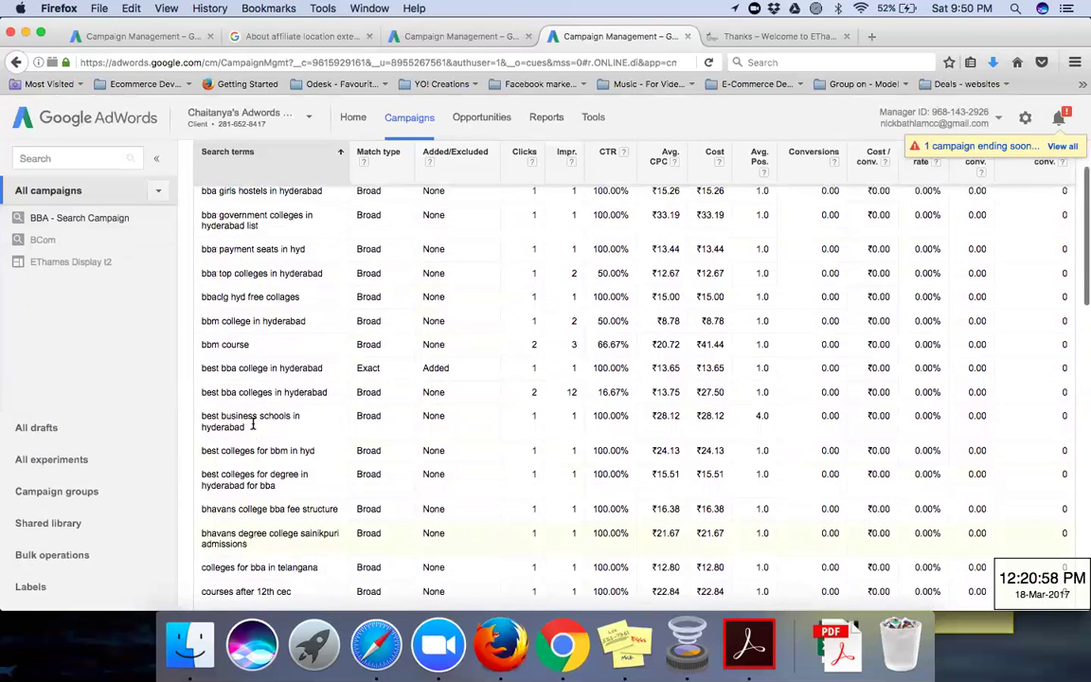
{"action": "scroll", "coordinate": [253, 426], "scroll_direction": "up", "scroll_amount": 2}
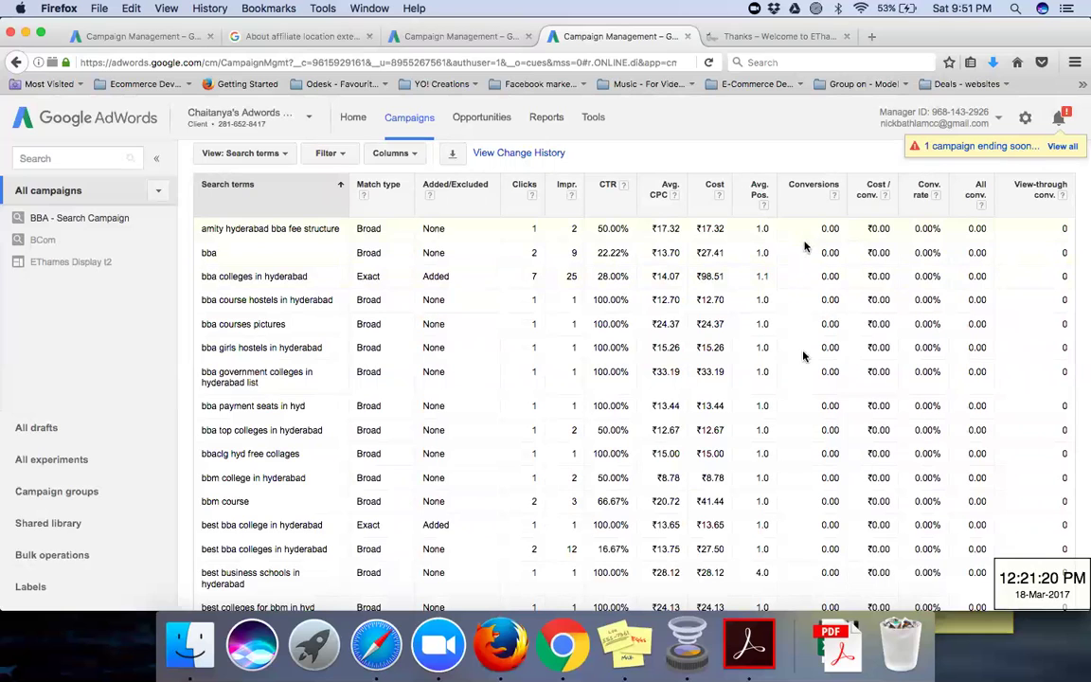
{"action": "scroll", "coordinate": [553, 459], "scroll_direction": "down", "scroll_amount": 3}
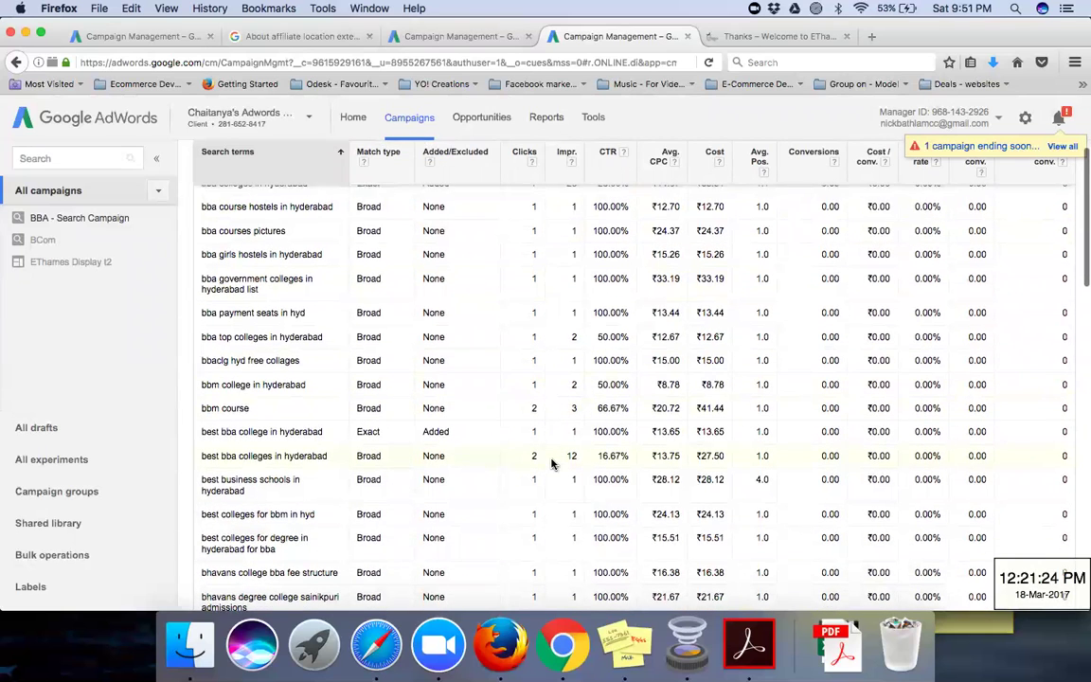
{"action": "scroll", "coordinate": [553, 463], "scroll_direction": "up", "scroll_amount": 3}
{"action": "scroll", "coordinate": [553, 463], "scroll_direction": "down", "scroll_amount": 2}
{"action": "scroll", "coordinate": [553, 463], "scroll_direction": "down", "scroll_amount": 5}
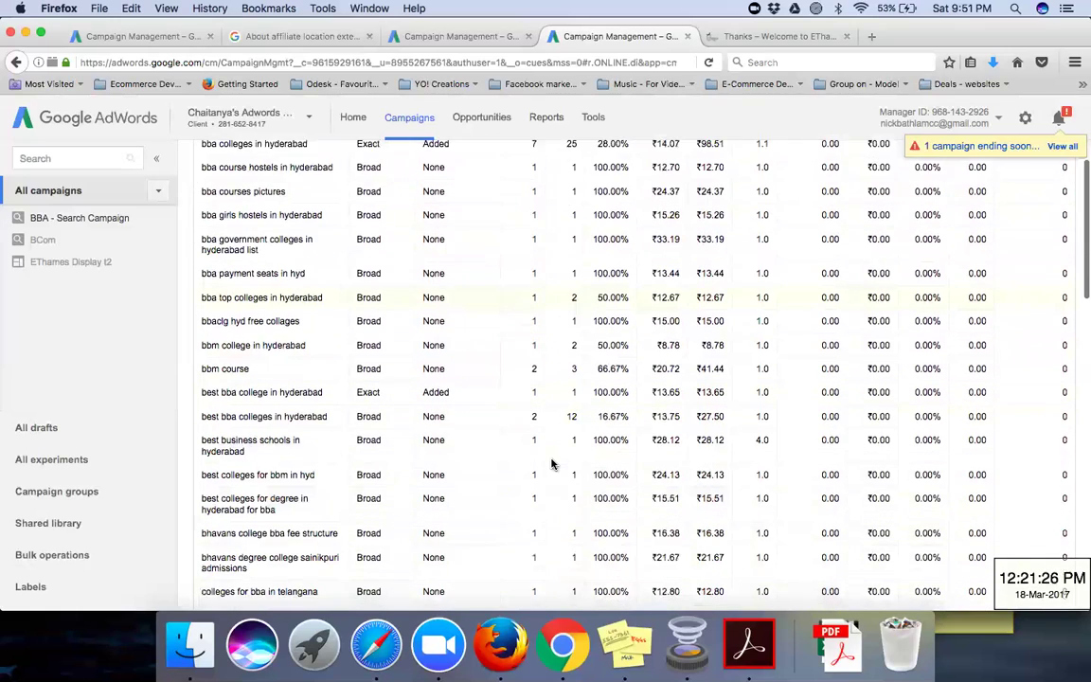
{"action": "scroll", "coordinate": [553, 463], "scroll_direction": "up", "scroll_amount": 3}
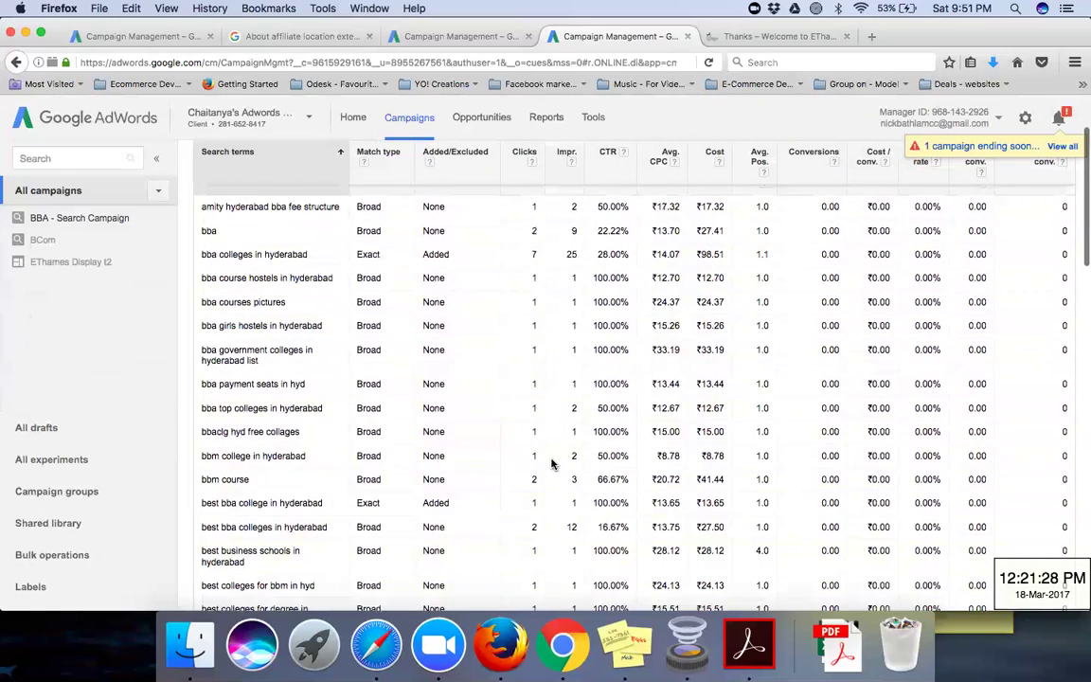
{"action": "scroll", "coordinate": [553, 463], "scroll_direction": "up", "scroll_amount": 1}
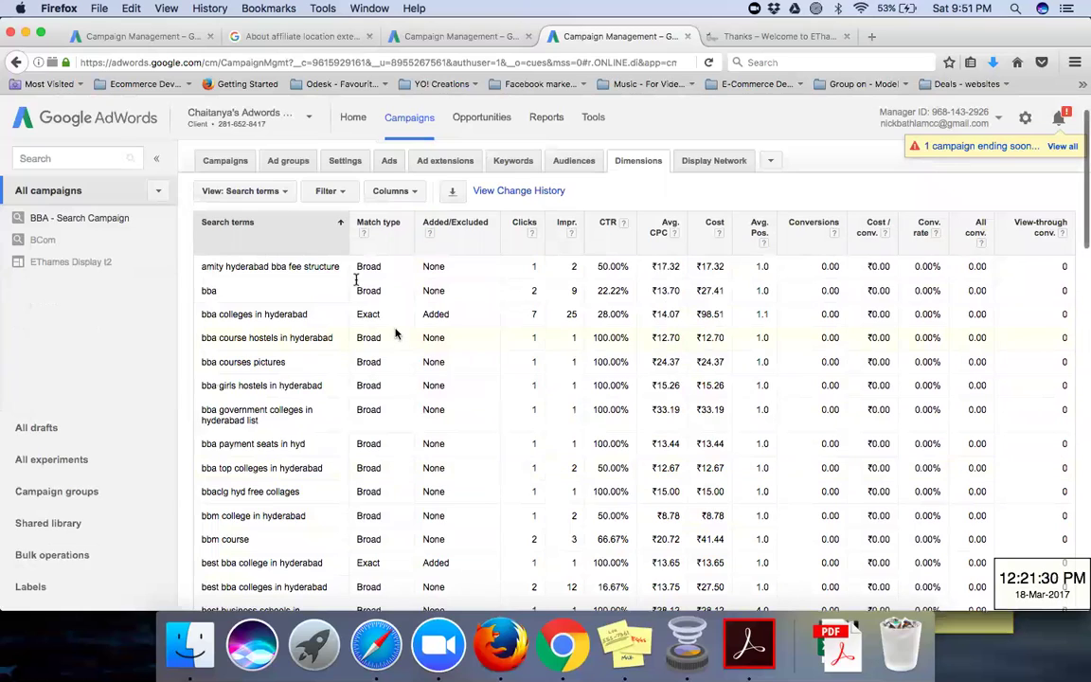
Step: Switch the Dimensions view to Geographic, with Hyderabad leading at 25 clicks and ₹478.39
{"action": "left_click", "coordinate": [282, 193]}
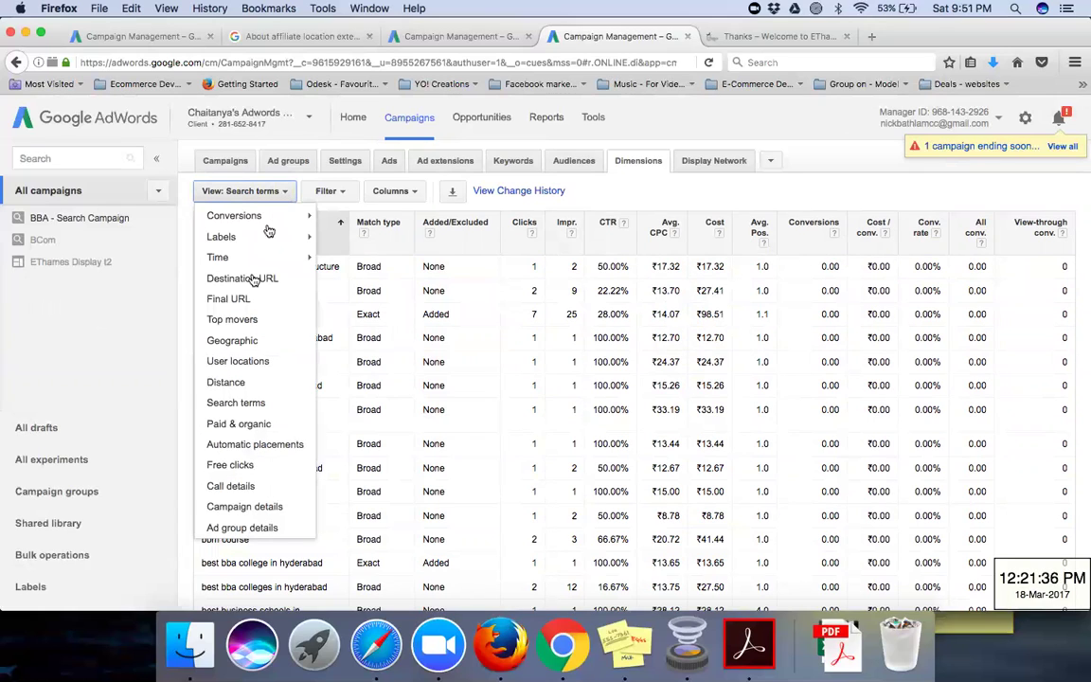
{"action": "left_click", "coordinate": [255, 347]}
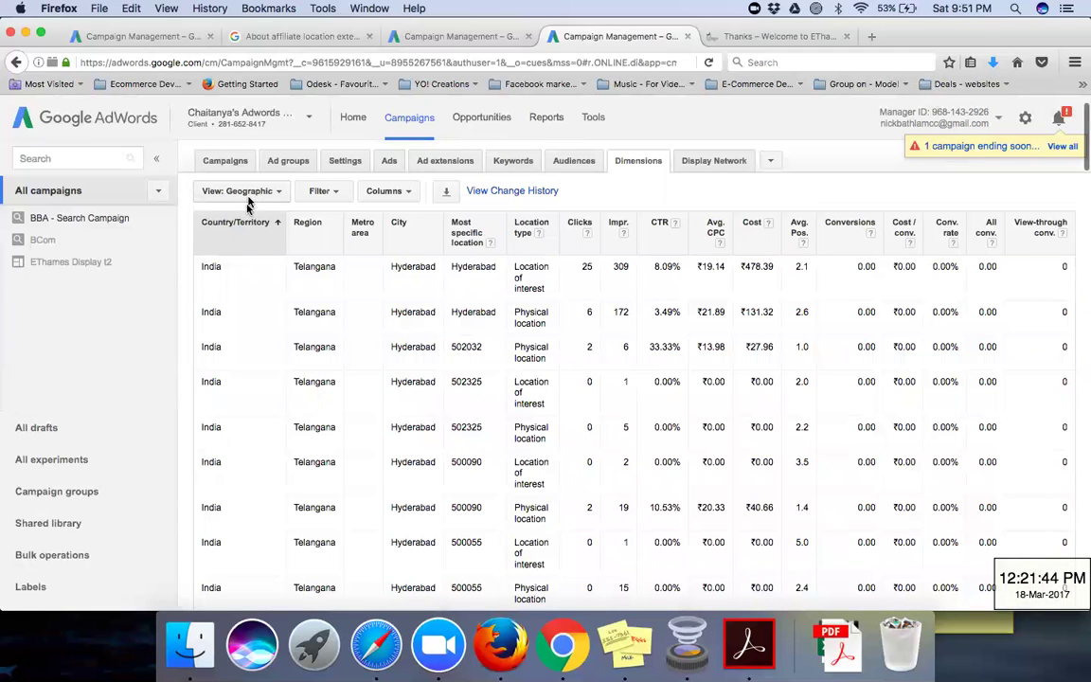
{"action": "left_click", "coordinate": [251, 191]}
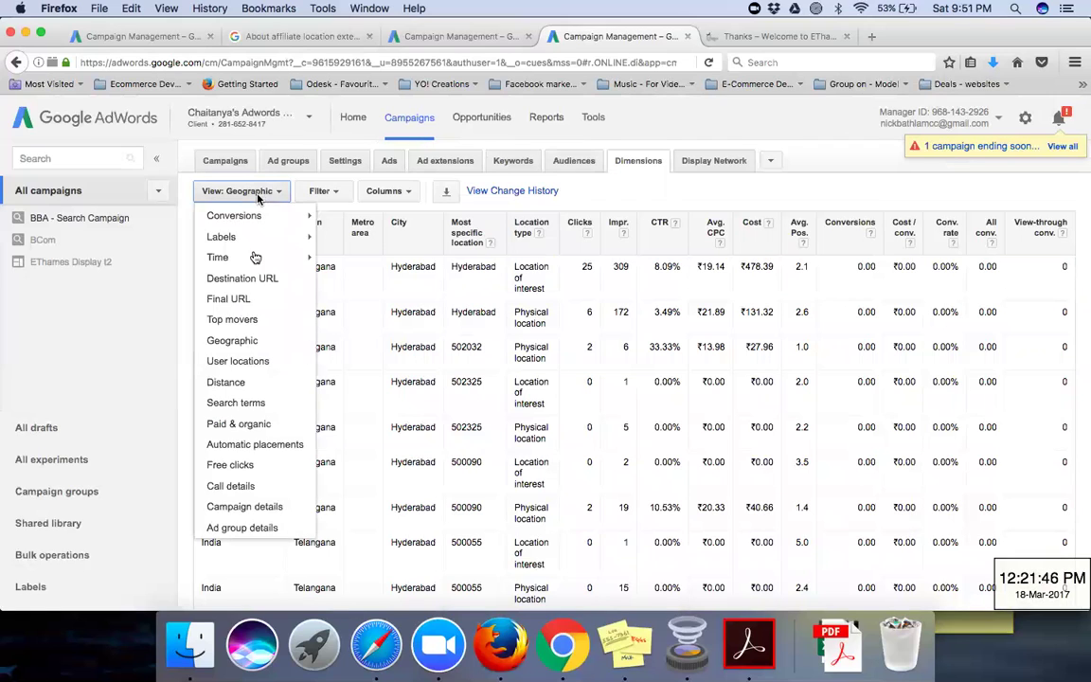
{"action": "left_click", "coordinate": [516, 212]}
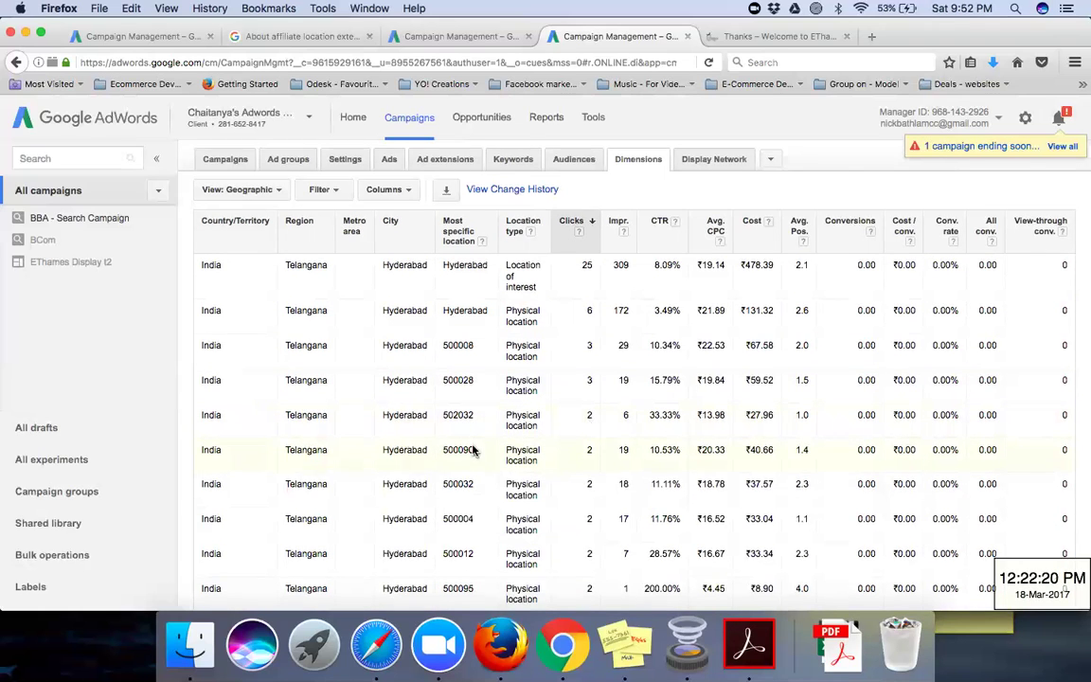
{"action": "scroll", "coordinate": [473, 451], "scroll_direction": "down", "scroll_amount": 3}
{"action": "scroll", "coordinate": [473, 451], "scroll_direction": "down", "scroll_amount": 10}
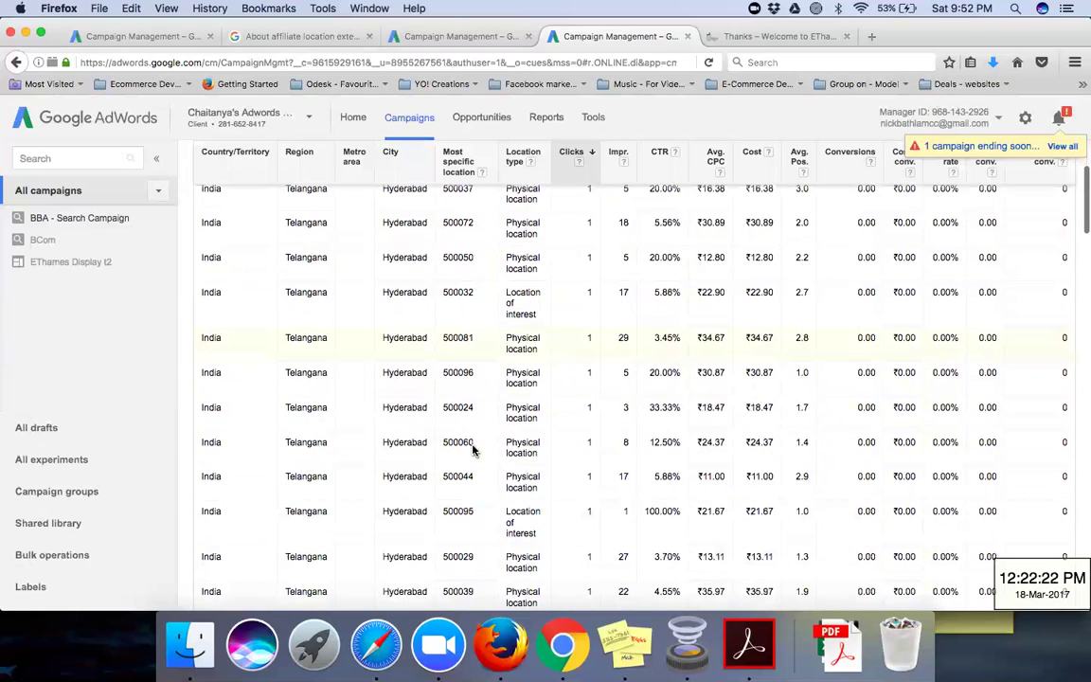
{"action": "scroll", "coordinate": [473, 450], "scroll_direction": "down", "scroll_amount": 10}
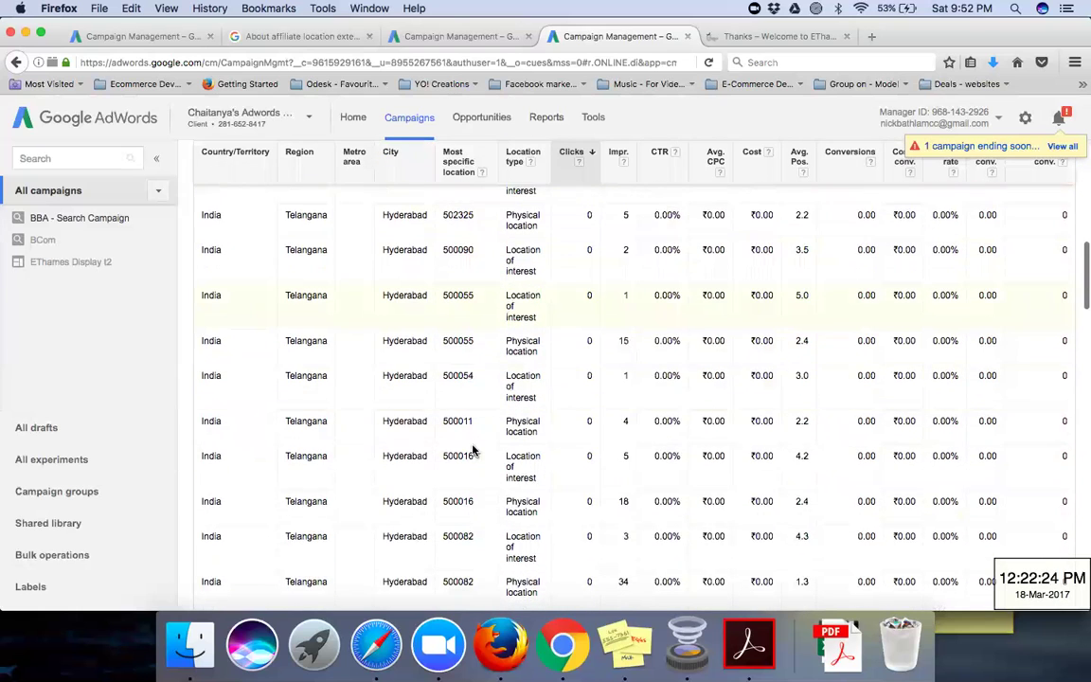
{"action": "scroll", "coordinate": [474, 451], "scroll_direction": "down", "scroll_amount": 6}
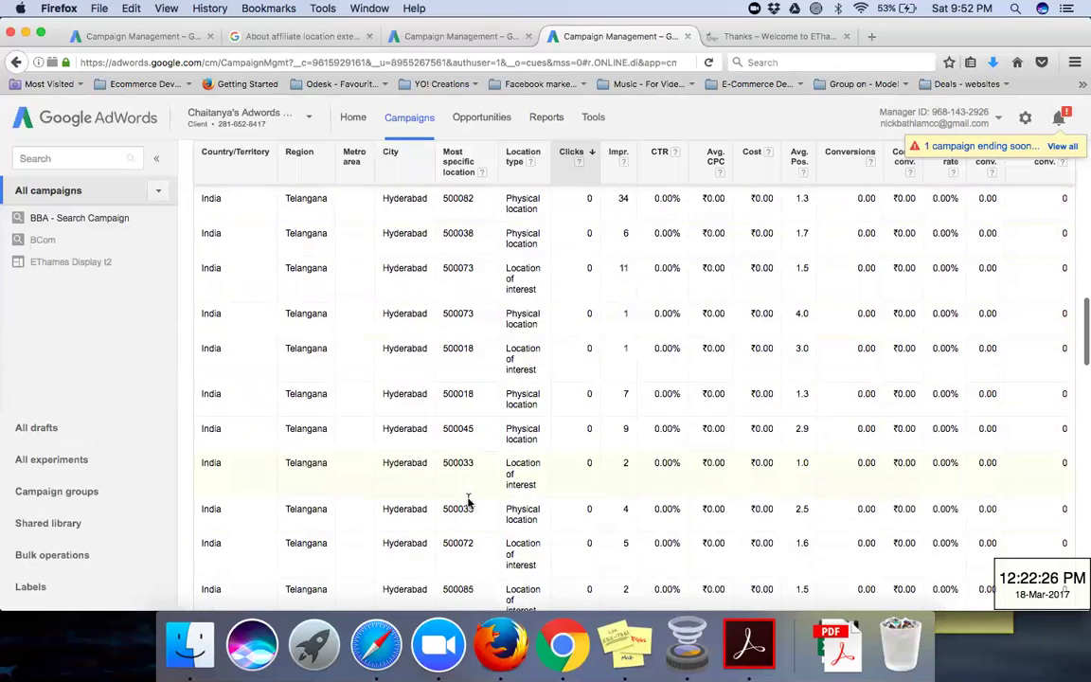
{"action": "scroll", "coordinate": [467, 502], "scroll_direction": "up", "scroll_amount": 5}
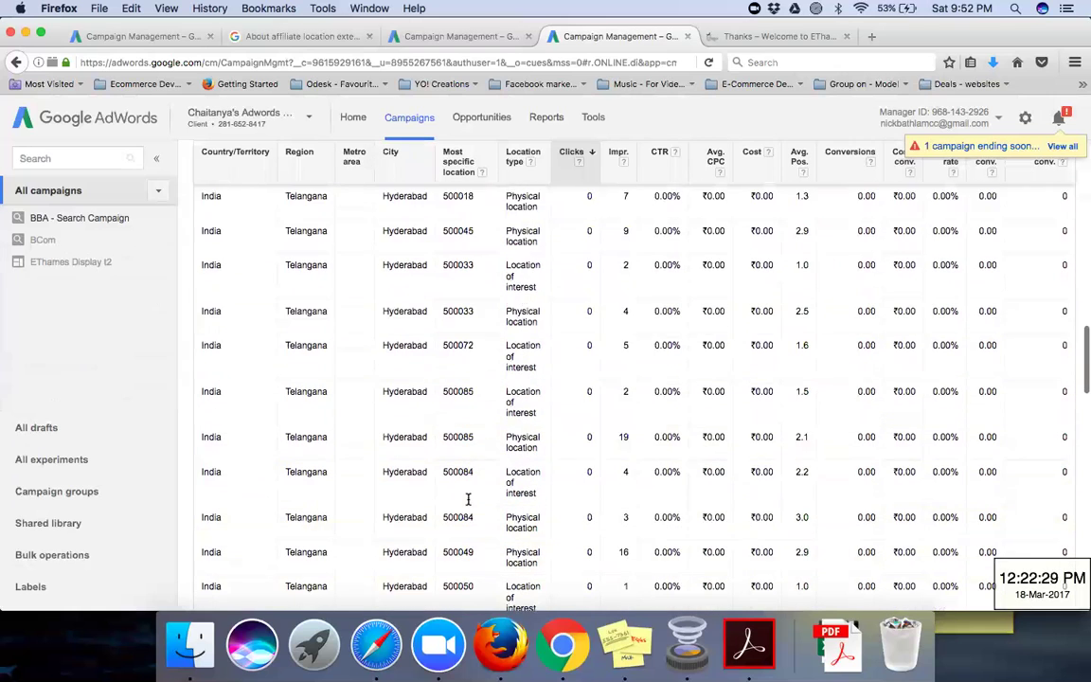
{"action": "scroll", "coordinate": [468, 501], "scroll_direction": "up", "scroll_amount": 8}
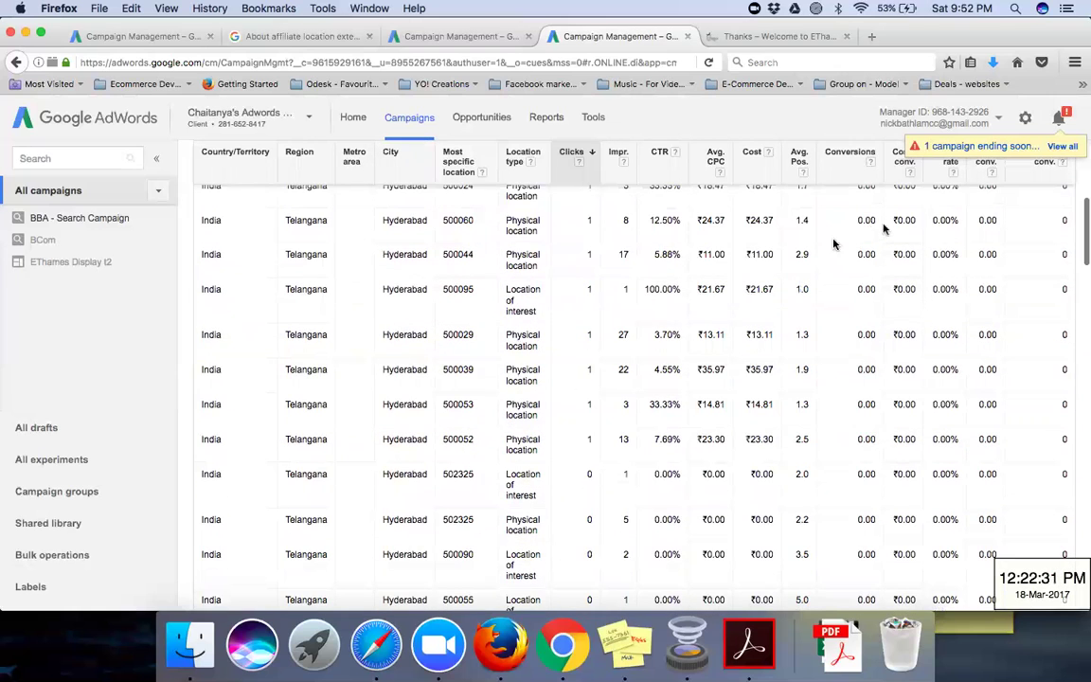
{"action": "scroll", "coordinate": [499, 265], "scroll_direction": "up", "scroll_amount": 5}
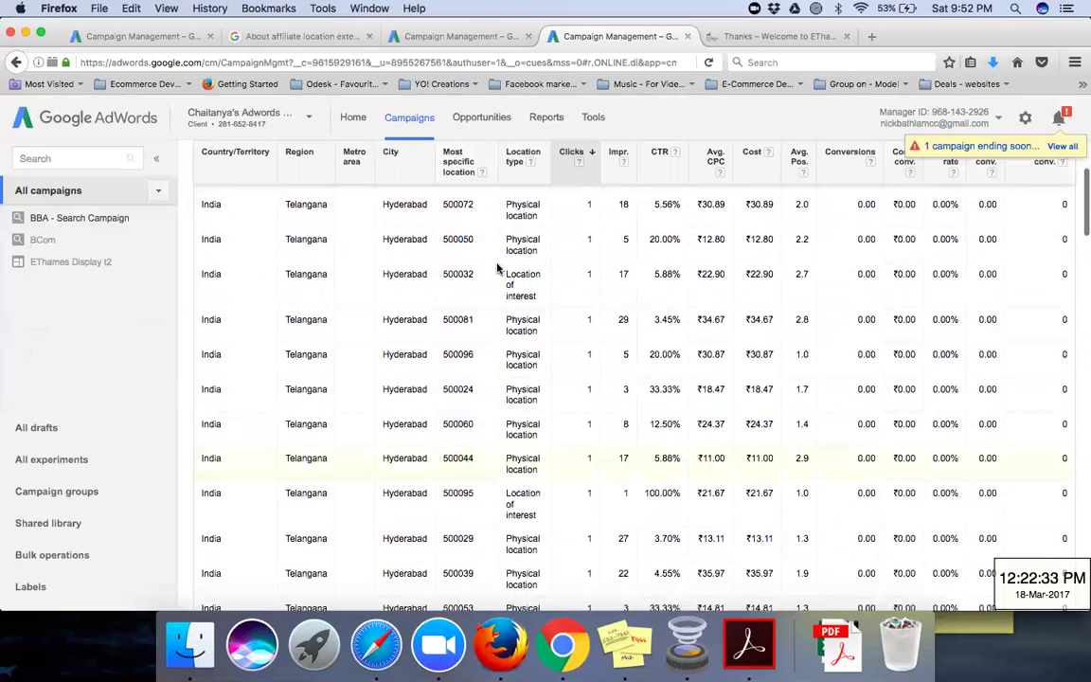
{"action": "scroll", "coordinate": [499, 268], "scroll_direction": "up", "scroll_amount": 6}
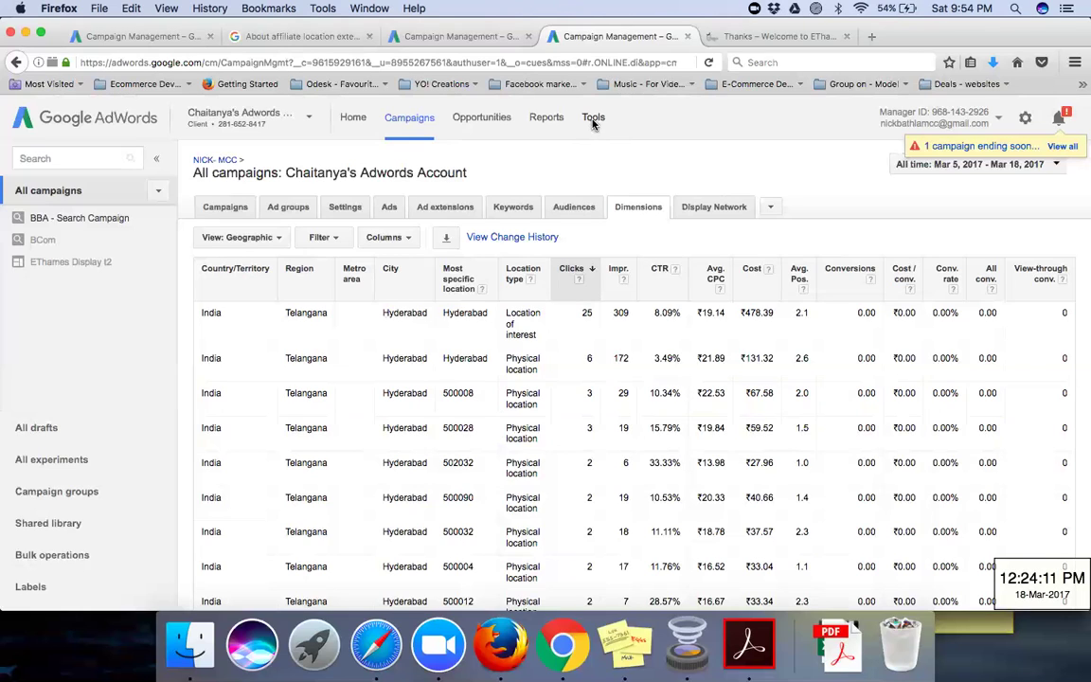
Step: Launch Ad Preview and Diagnosis from the AdWords Tools menu
{"action": "left_click", "coordinate": [593, 119]}
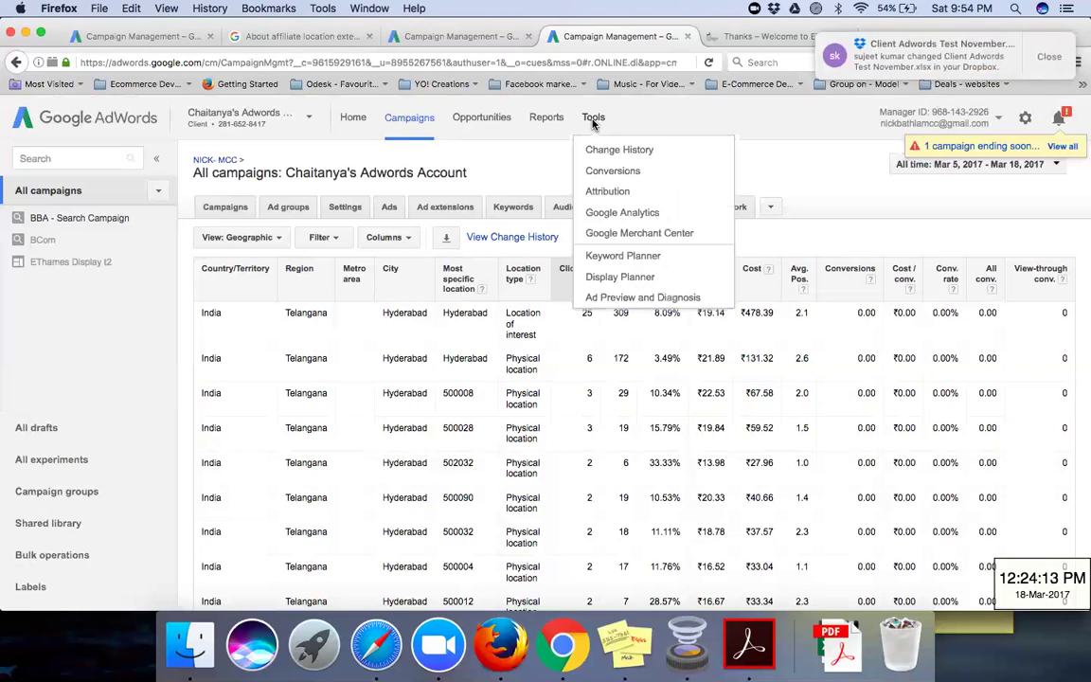
{"action": "left_click", "coordinate": [618, 300]}
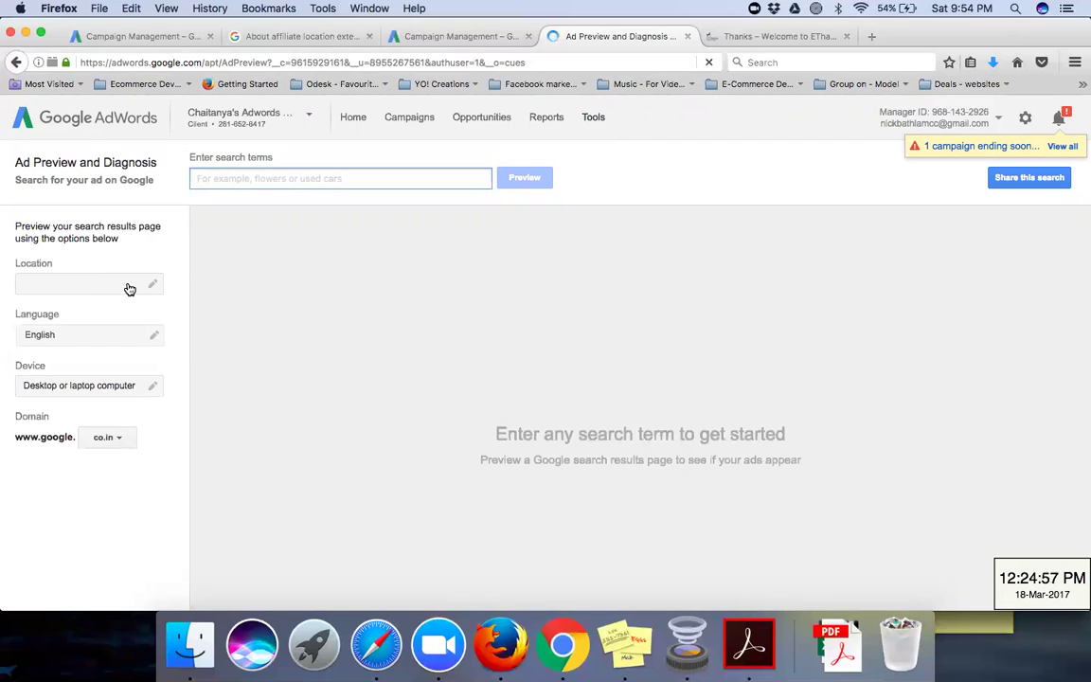
Step: Replace Uttar Pradesh with 'New Delhi, Delhi, India' as the preview location
{"action": "left_click", "coordinate": [130, 289]}
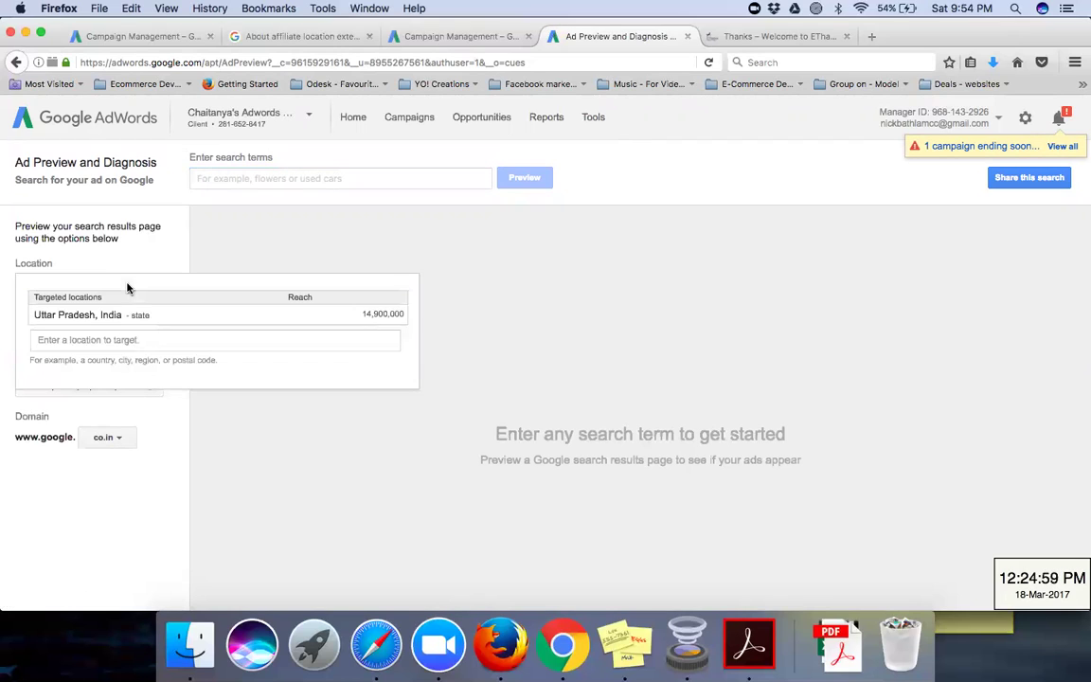
{"action": "left_click", "coordinate": [119, 340]}
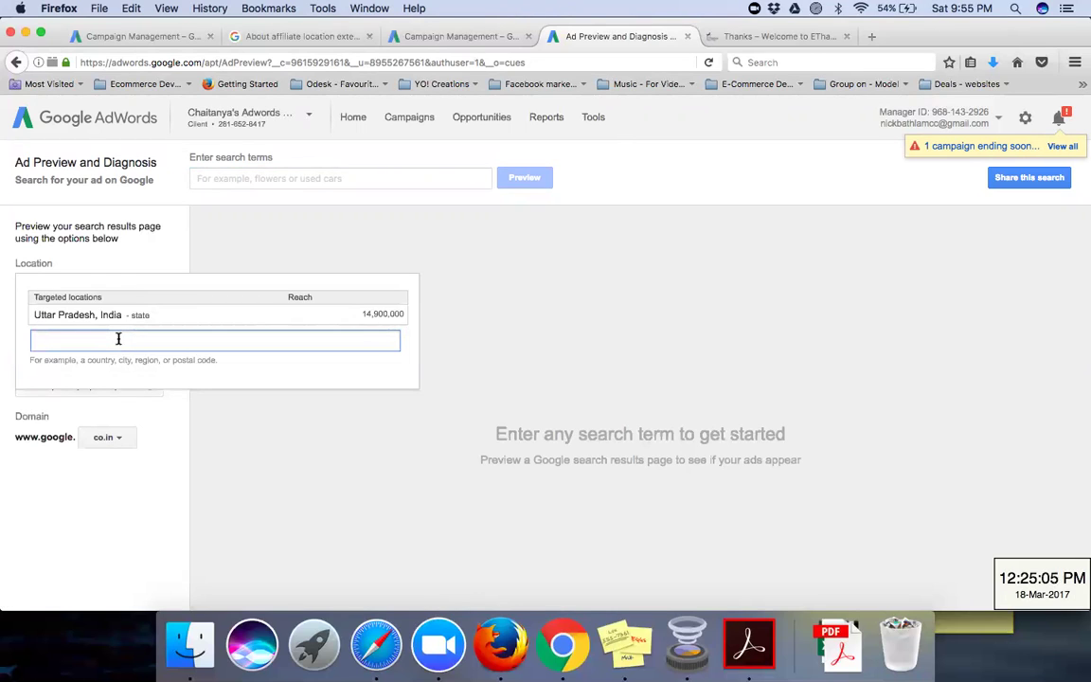
{"action": "type", "text": "Delhi"}
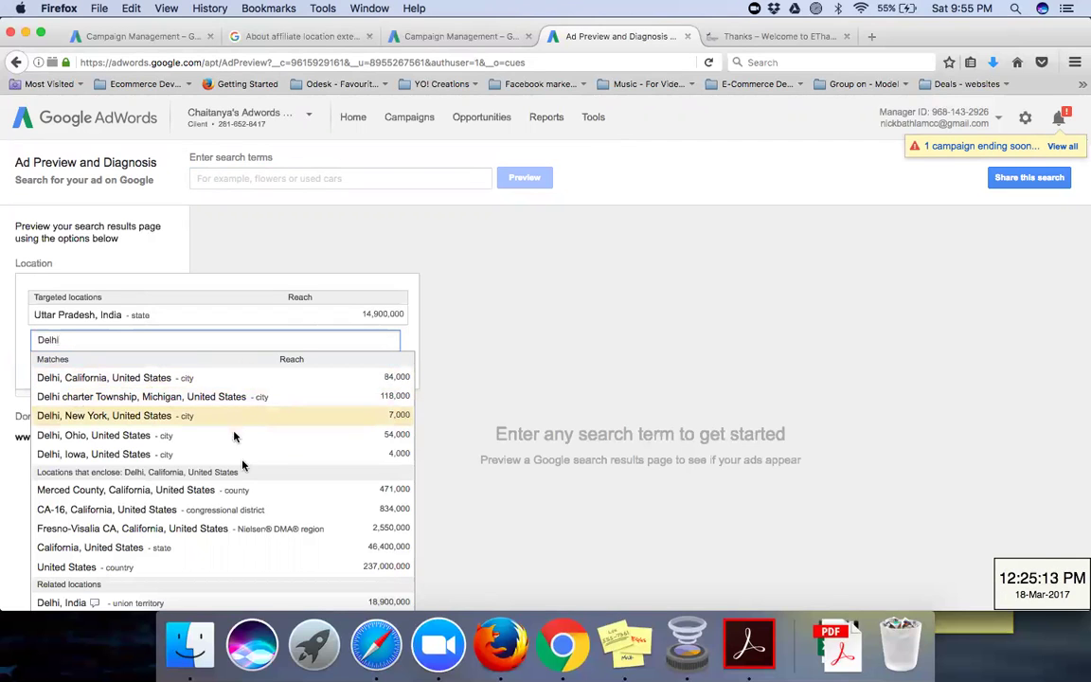
{"action": "scroll", "coordinate": [244, 462], "scroll_direction": "down", "scroll_amount": 2}
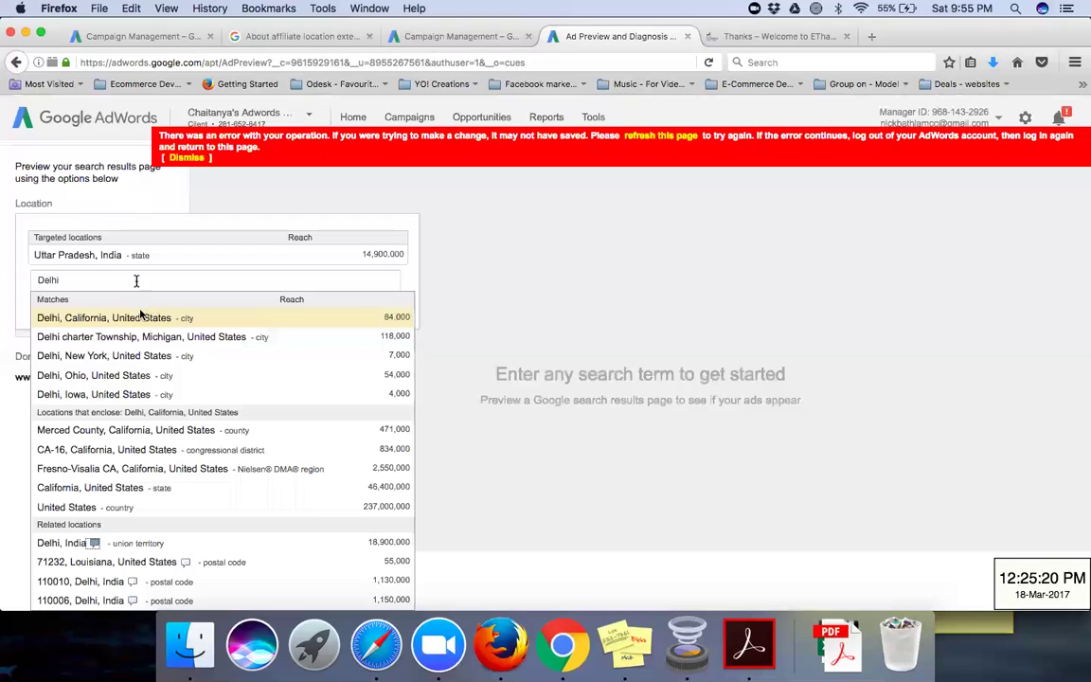
{"action": "scroll", "coordinate": [138, 283], "scroll_direction": "up", "scroll_amount": 1}
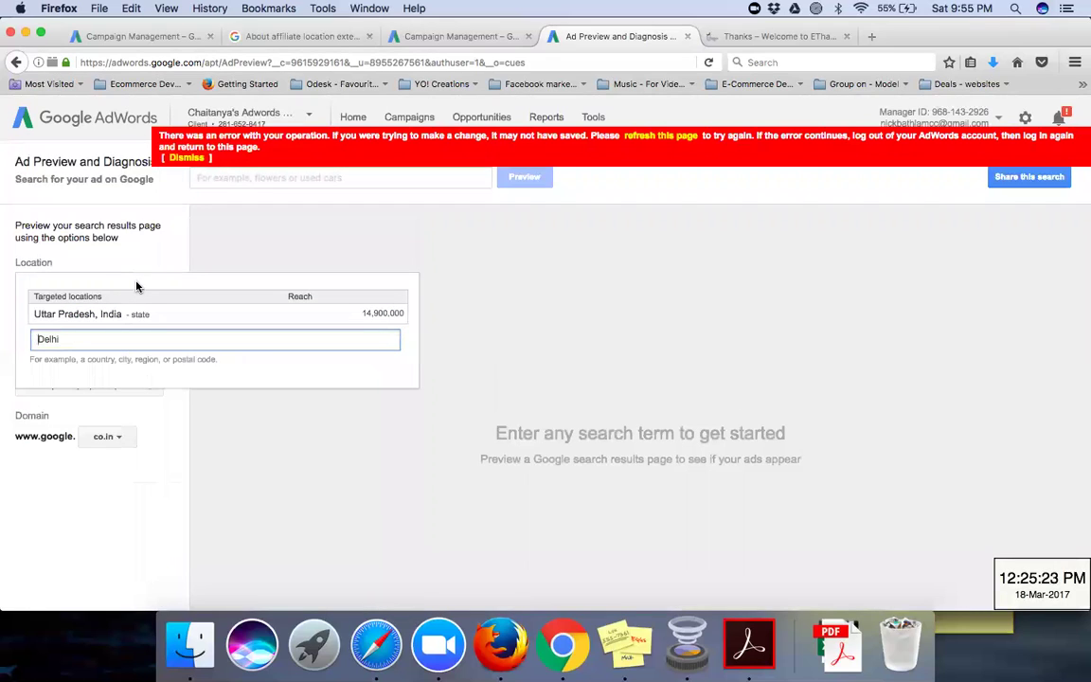
{"action": "key", "text": "super+Left"}
{"action": "type", "text": "New"}
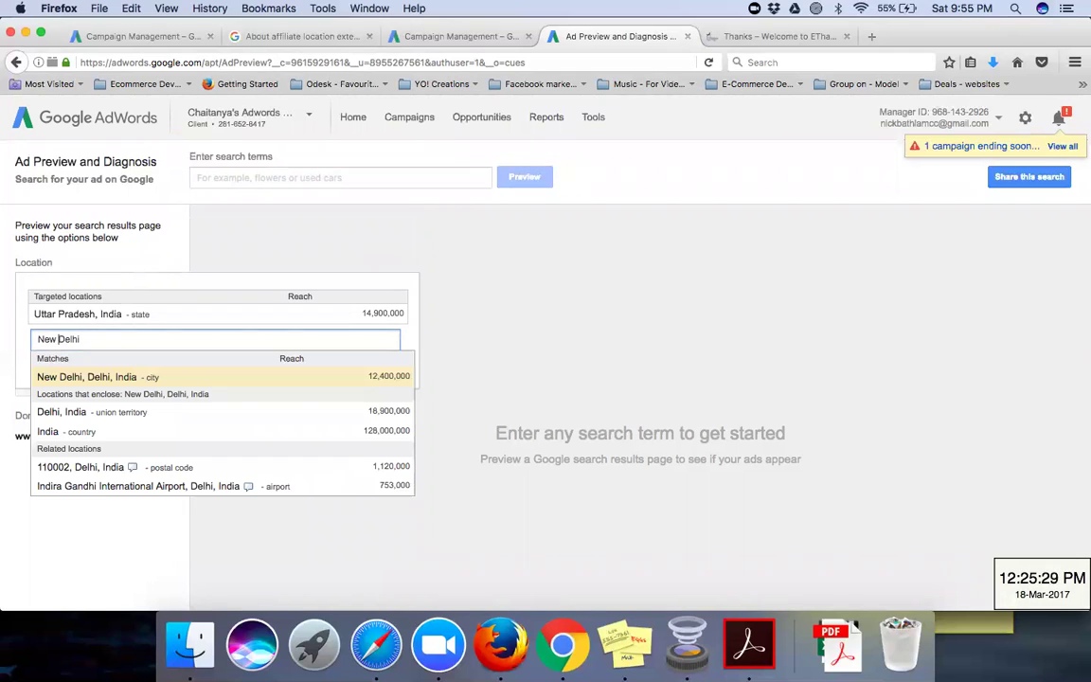
{"action": "left_click", "coordinate": [180, 379]}
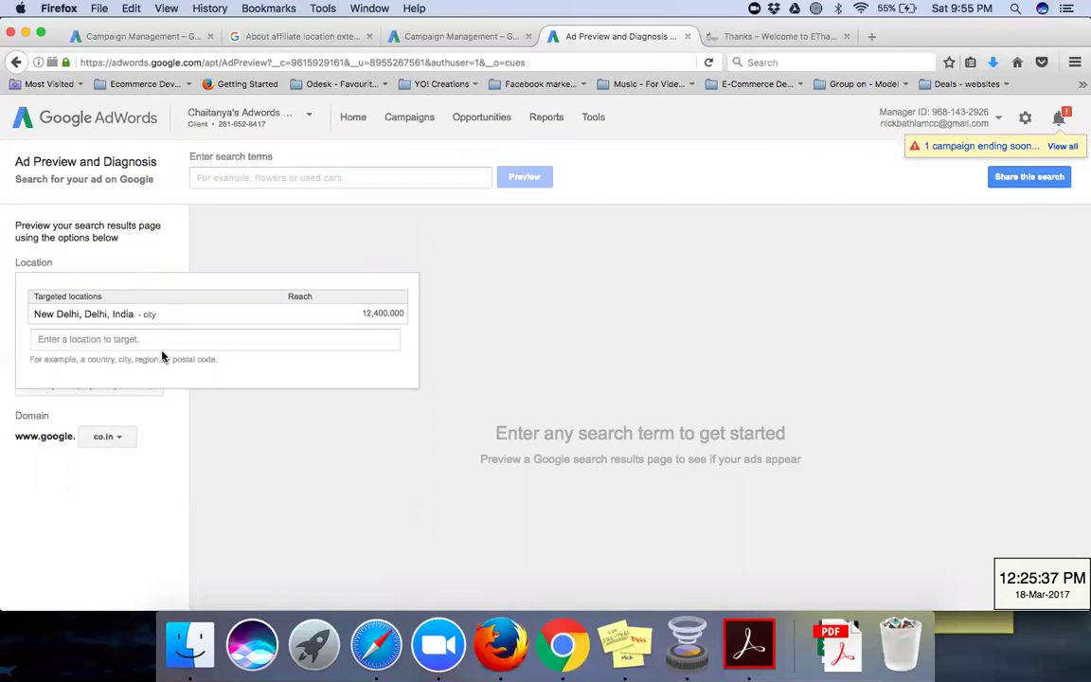
{"action": "left_click", "coordinate": [142, 376]}
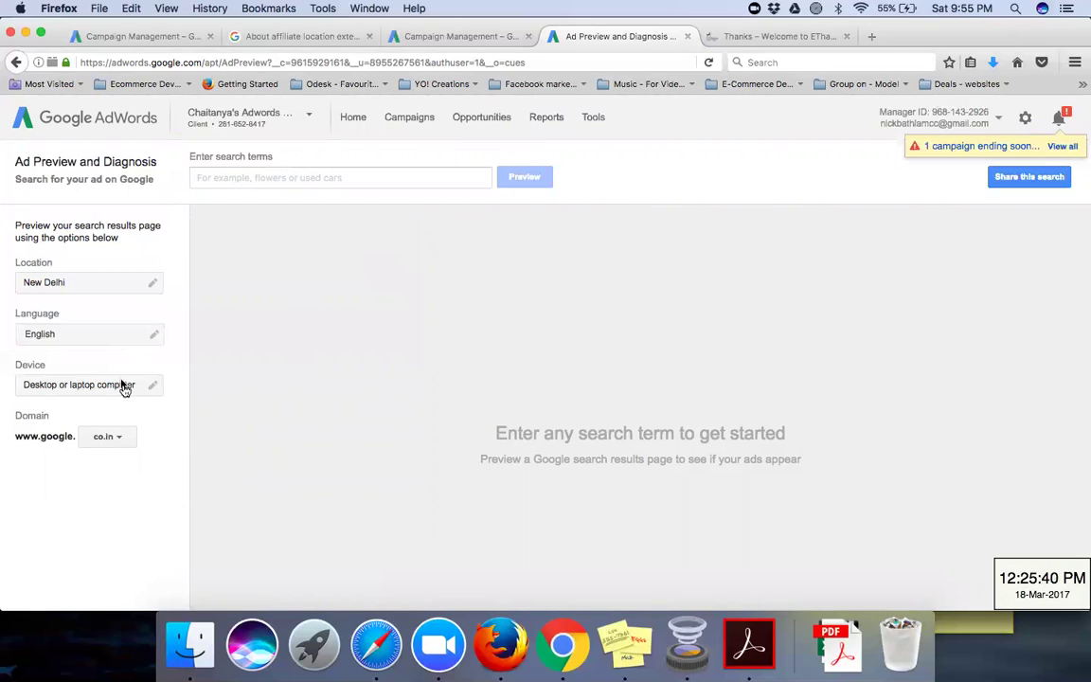
Step: Keep Desktop as the device and enter 'best bba', picking 'best bba college in hyderabad'
{"action": "left_click", "coordinate": [125, 391]}
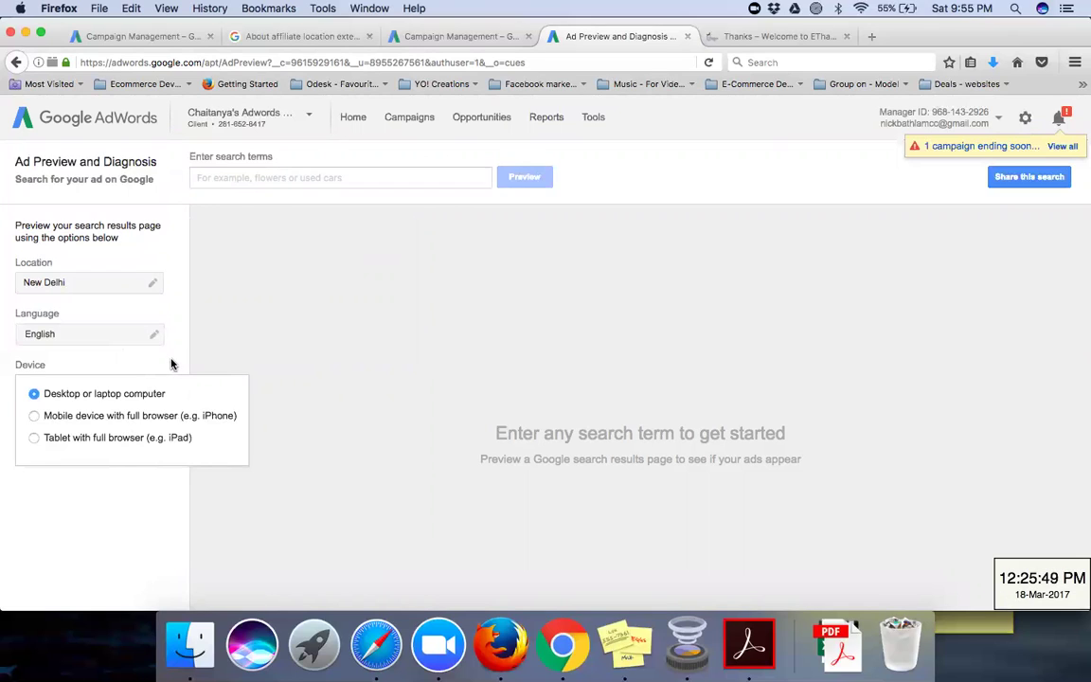
{"action": "left_click", "coordinate": [247, 178]}
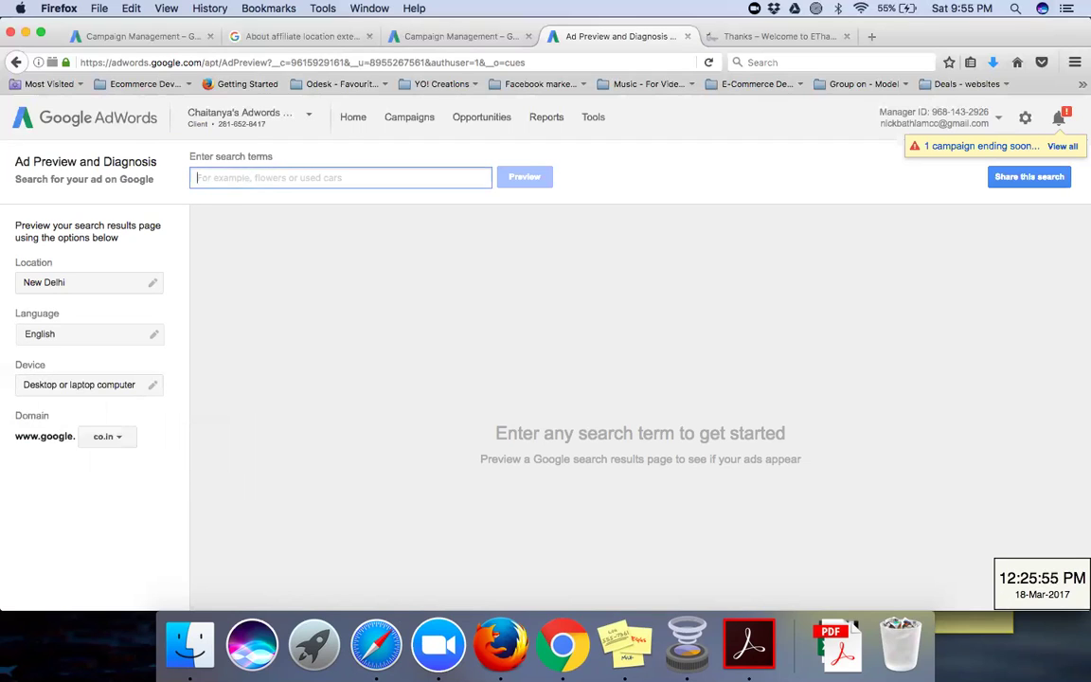
{"action": "type", "text": "best bba"}
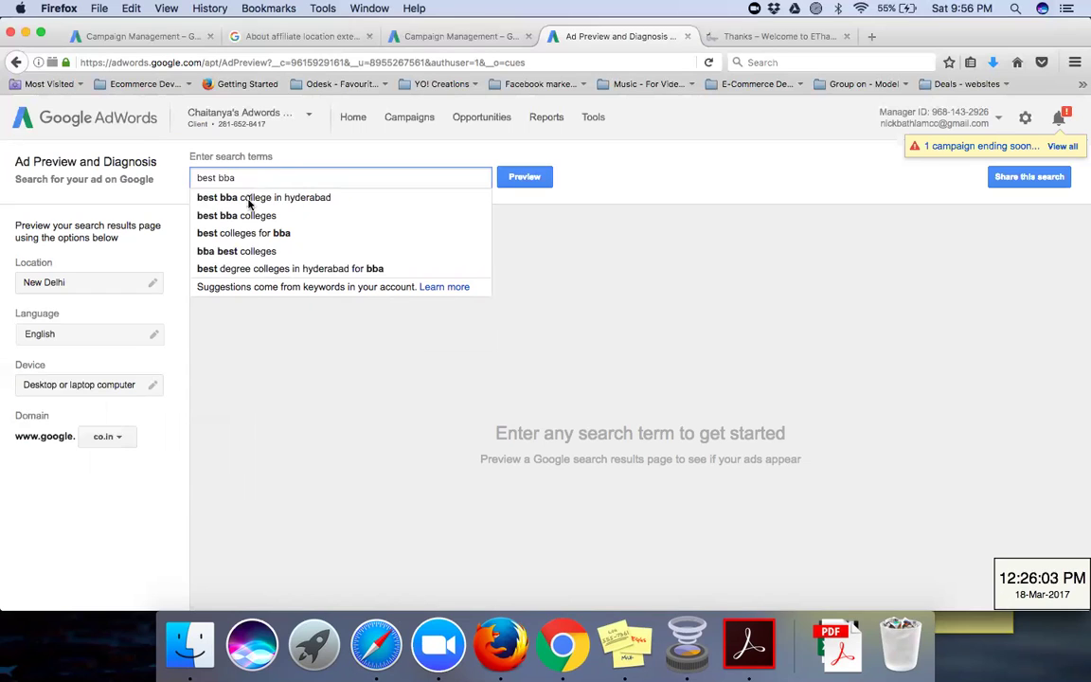
{"action": "left_click", "coordinate": [249, 198]}
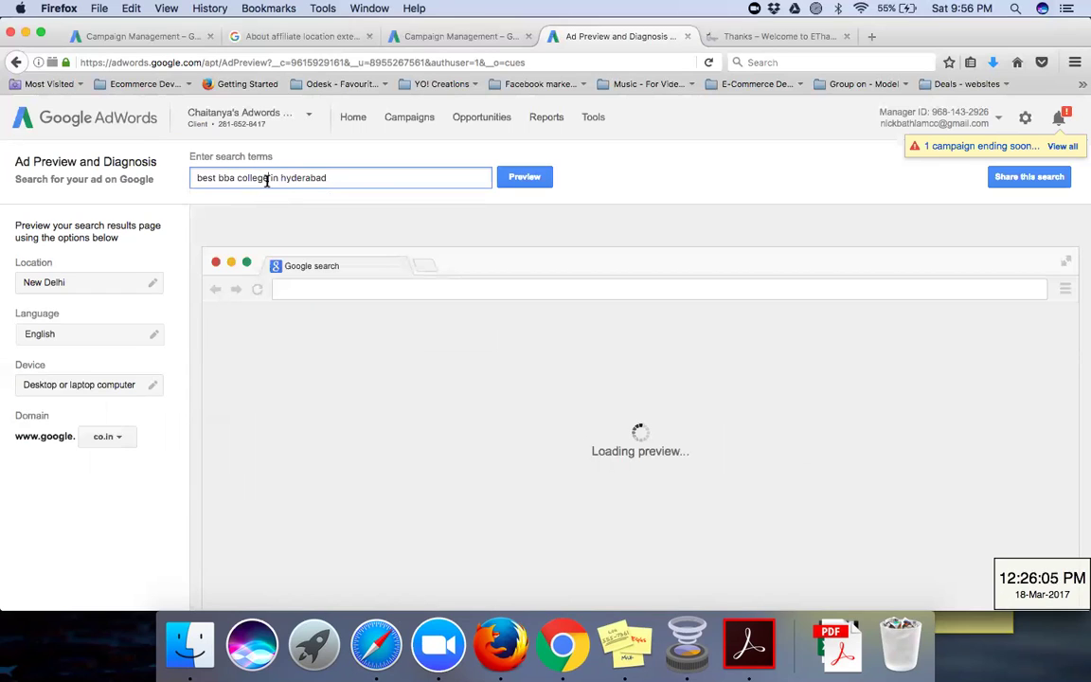
Step: Preview 'best bba colleges in hyderabad', find the ethames.ac.in BBA ad, then test Zoom's microphone
{"action": "left_click", "coordinate": [268, 178]}
{"action": "type", "text": "s"}
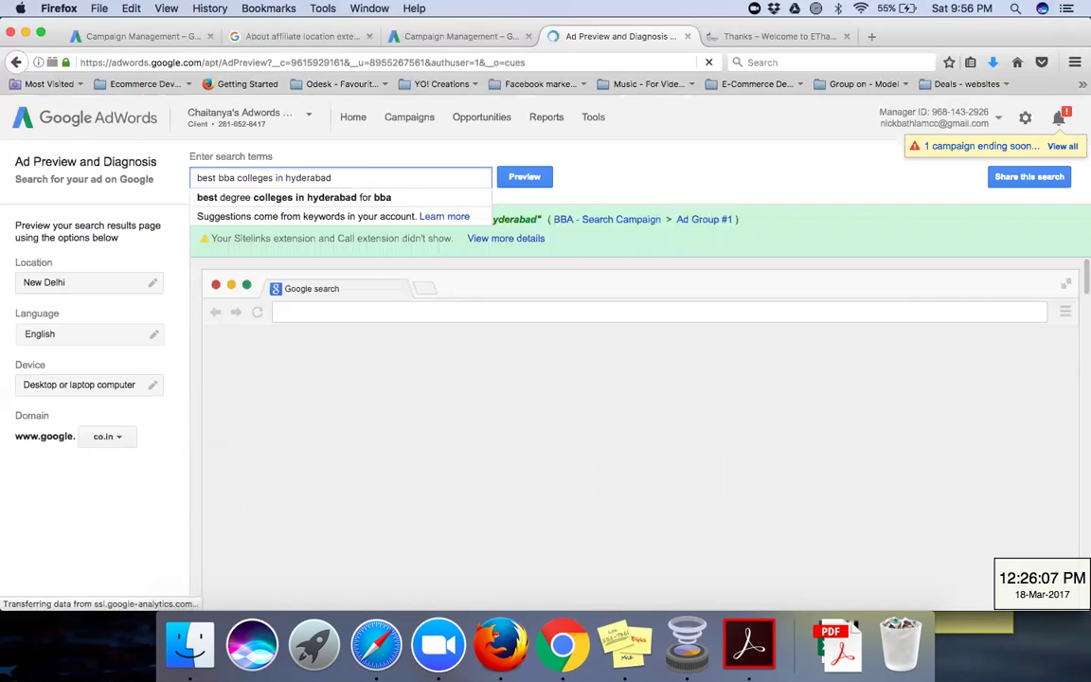
{"action": "key", "text": "Return"}
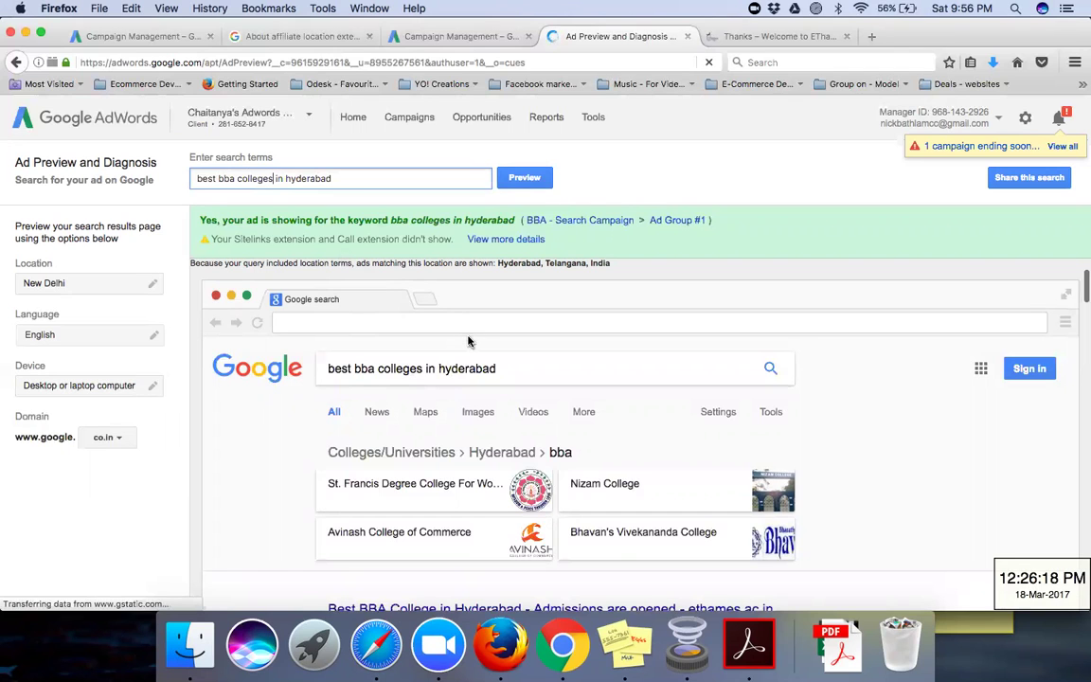
{"action": "scroll", "coordinate": [468, 341], "scroll_direction": "down", "scroll_amount": 2}
{"action": "scroll", "coordinate": [468, 340], "scroll_direction": "down", "scroll_amount": 1}
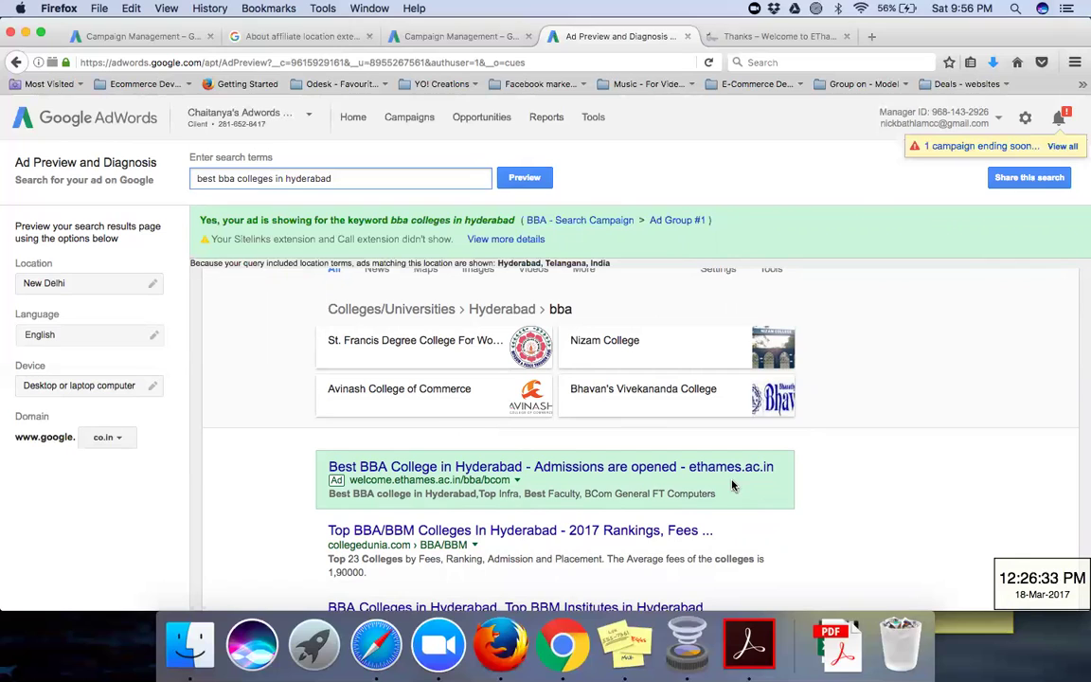
{"action": "left_click", "coordinate": [272, 182]}
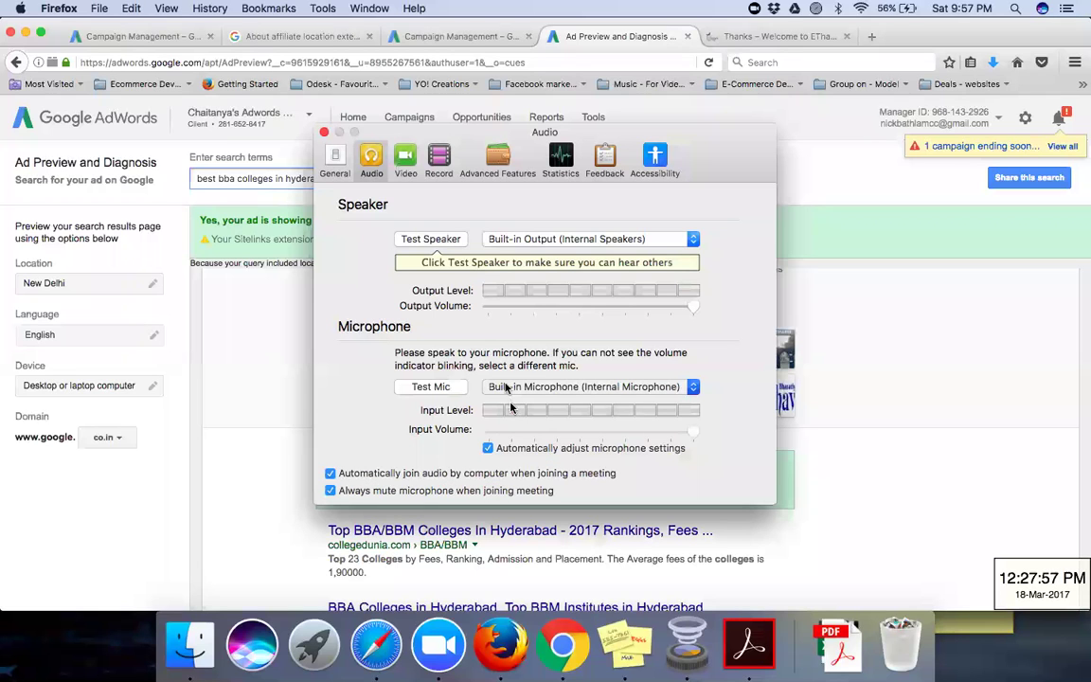
{"action": "left_click", "coordinate": [434, 388]}
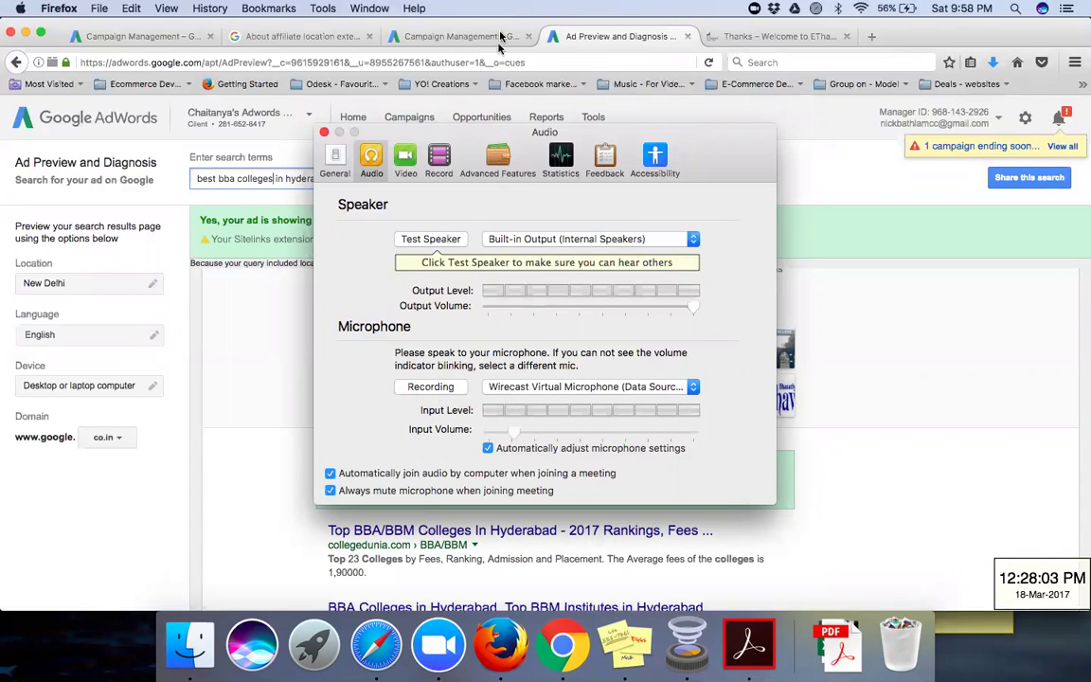
Step: Test the Zoom microphone, then close the audio settings to reveal the ethames.ac.in BBA ad preview
{"action": "left_click", "coordinate": [733, 46]}
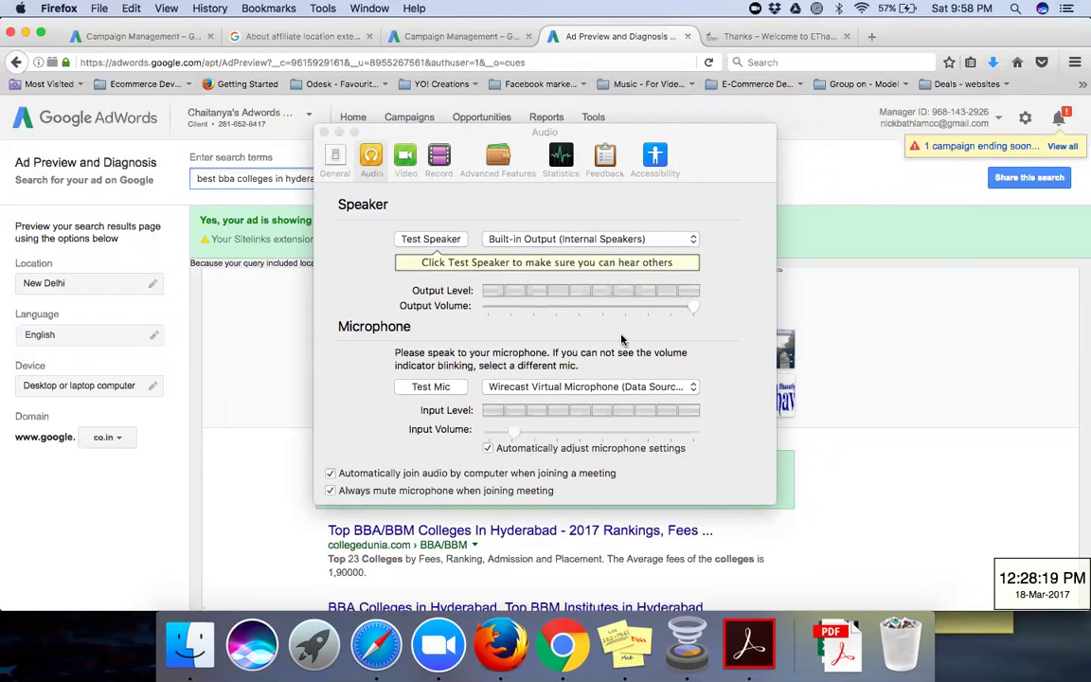
{"action": "left_click", "coordinate": [375, 377]}
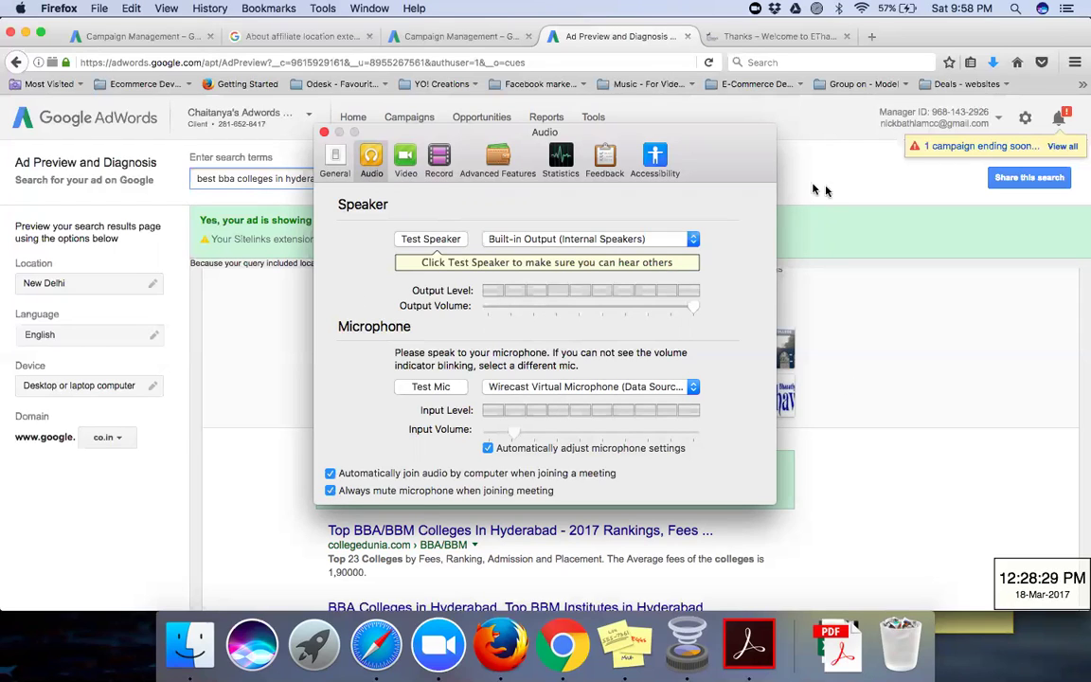
{"action": "left_click", "coordinate": [926, 286]}
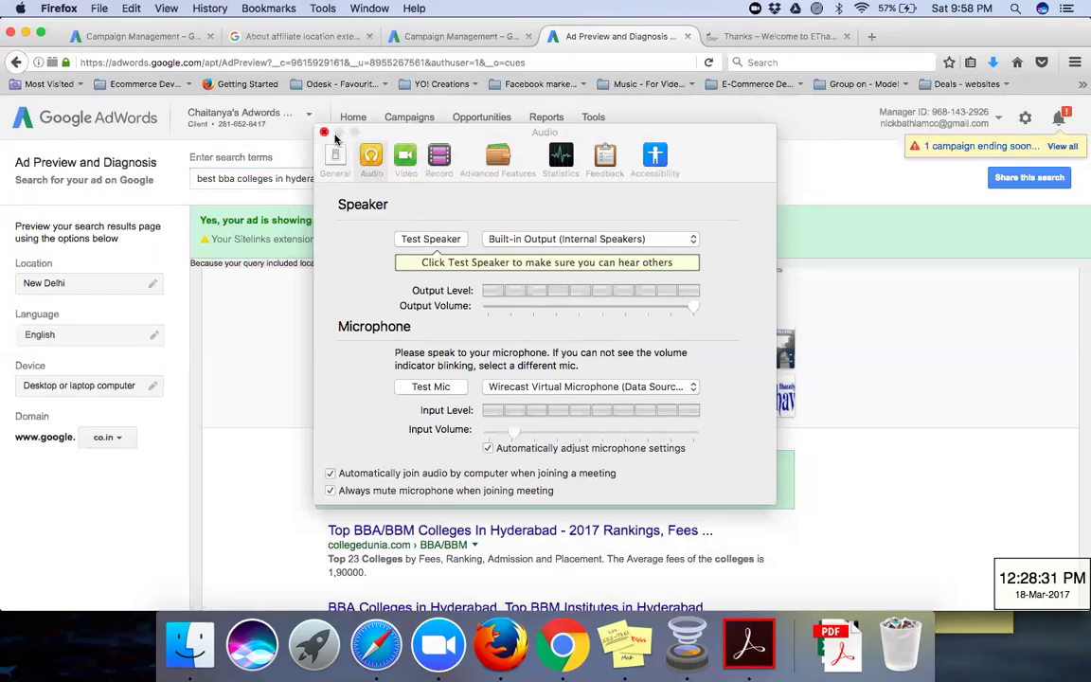
{"action": "left_click", "coordinate": [325, 132]}
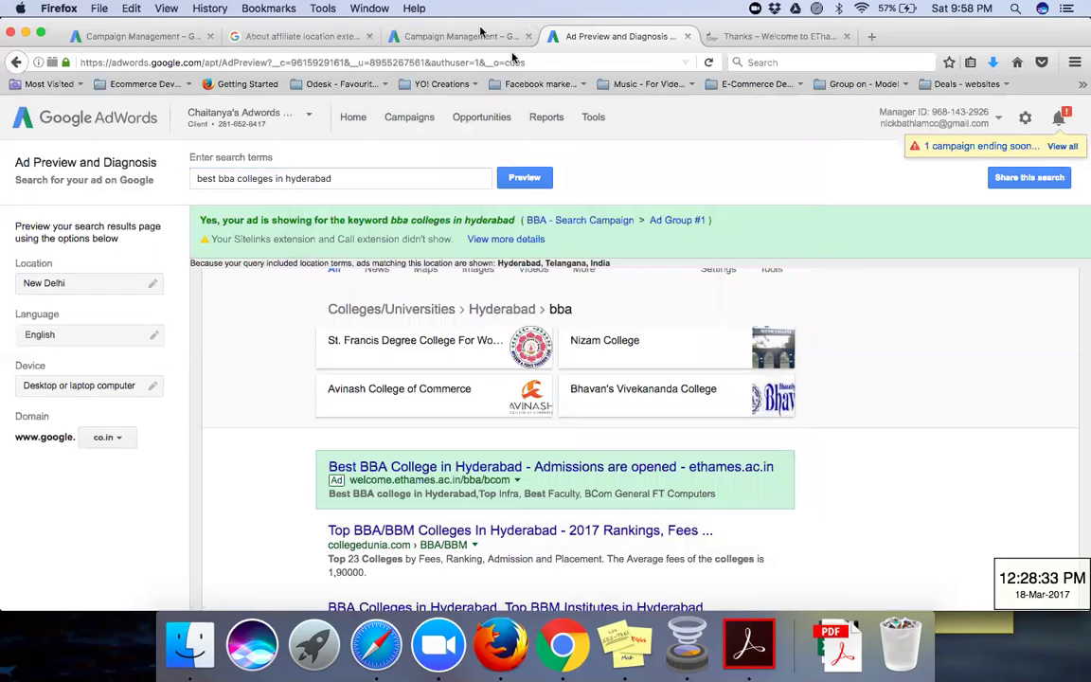